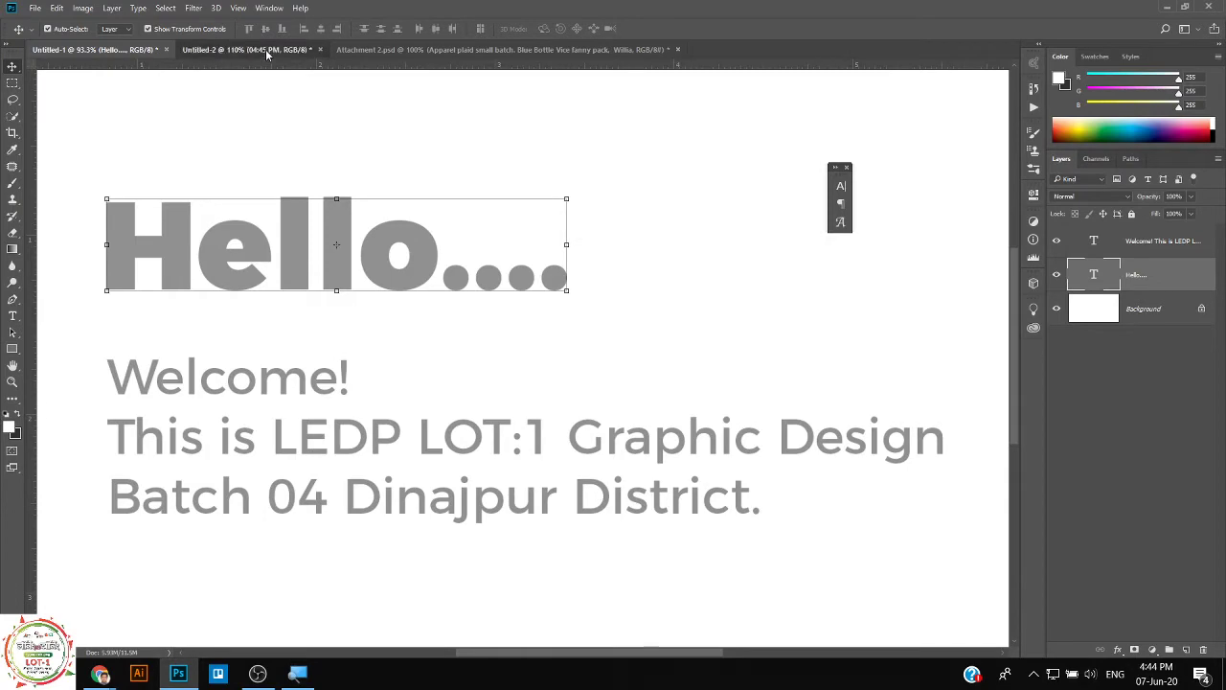
Close the Untitled-2 document without saving its changes and return to the Untitled-1 document.
{"action": "left_click", "coordinate": [266, 49]}
{"action": "left_click", "coordinate": [320, 49]}
{"action": "left_click", "coordinate": [615, 270]}
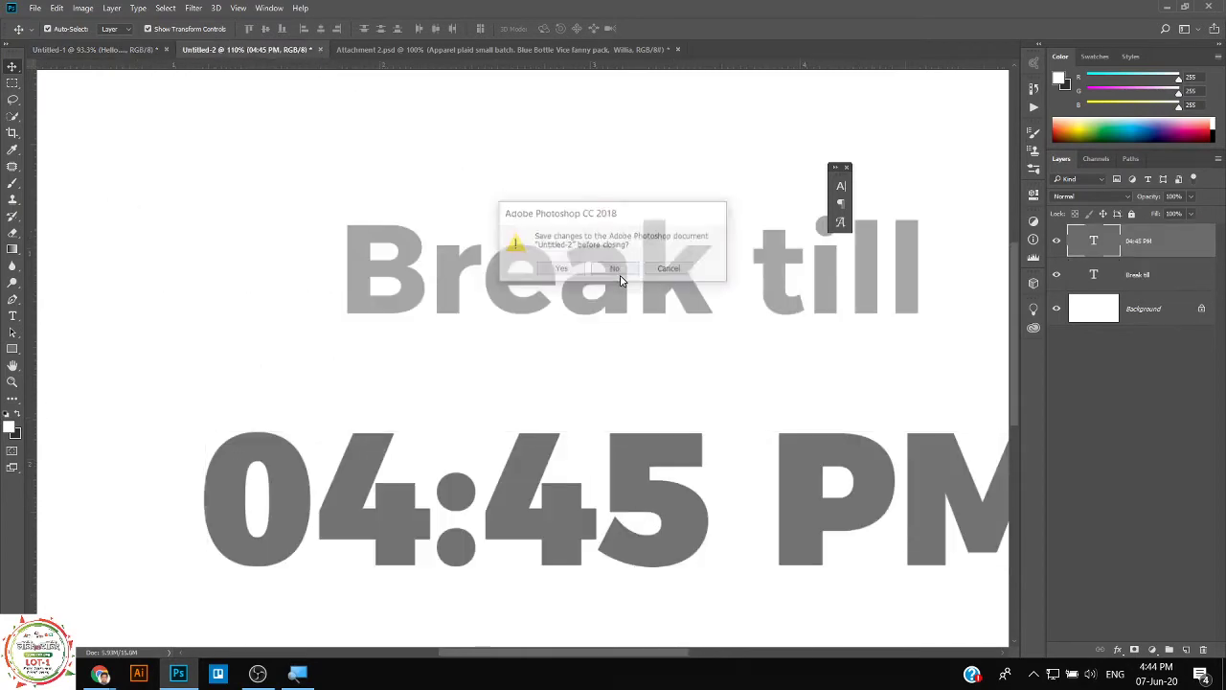
{"action": "left_click", "coordinate": [294, 50]}
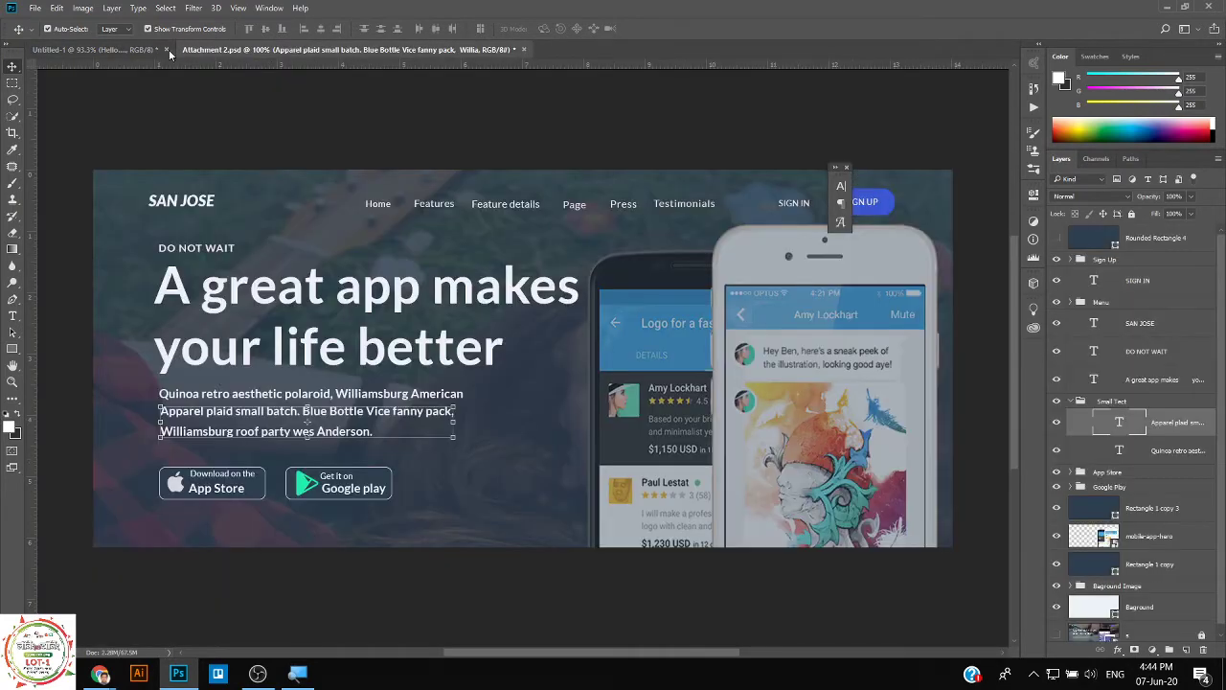
{"action": "left_click", "coordinate": [91, 49]}
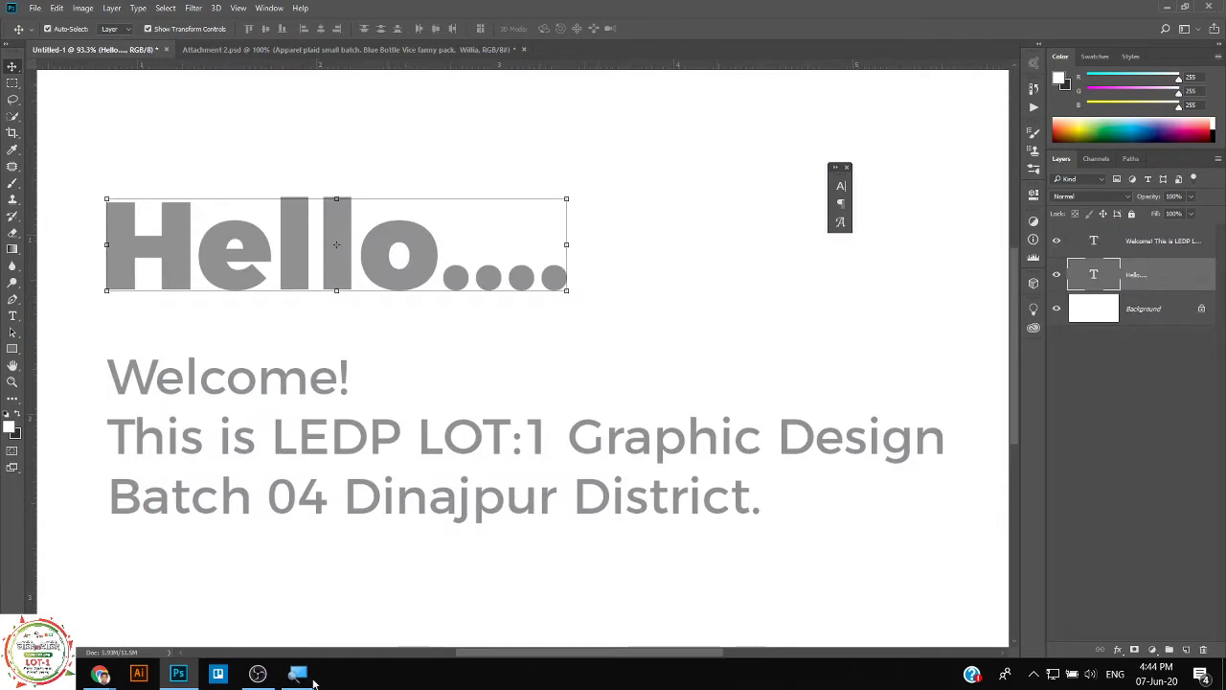
Switch to OBS, make the Video Capture Device source visible in the Display + Web Cam scene, and minimize OBS to return to Photoshop.
{"action": "left_click", "coordinate": [261, 677]}
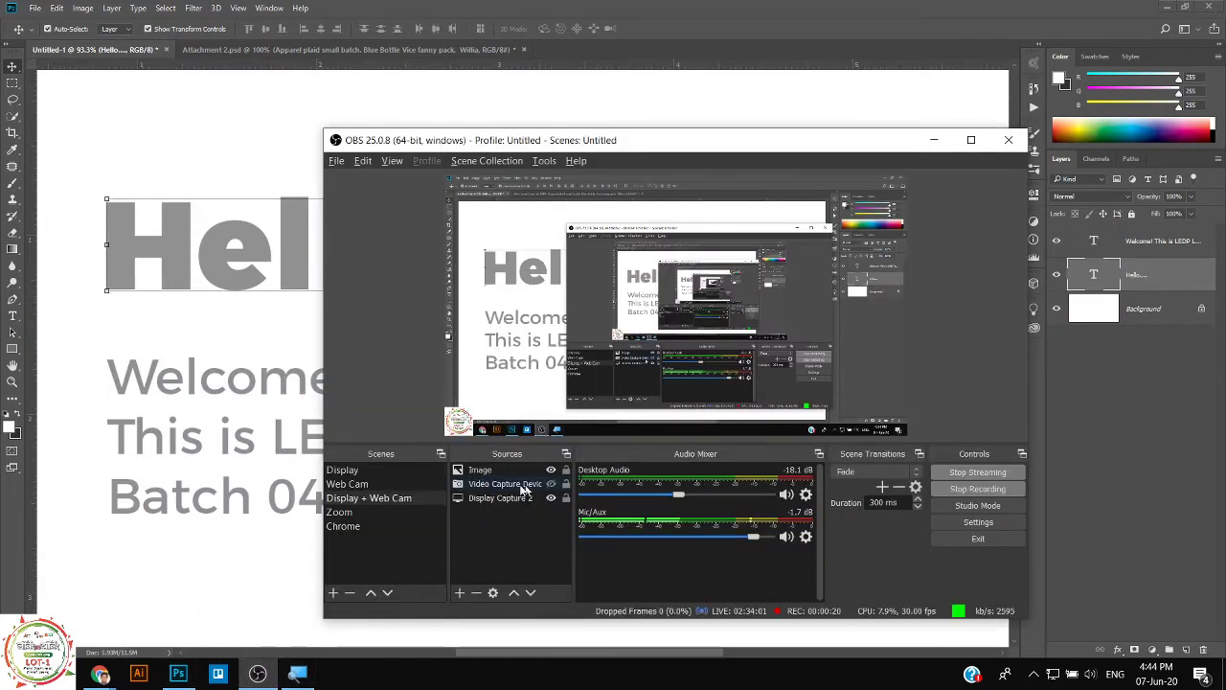
{"action": "left_click", "coordinate": [551, 484]}
{"action": "left_click", "coordinate": [551, 484]}
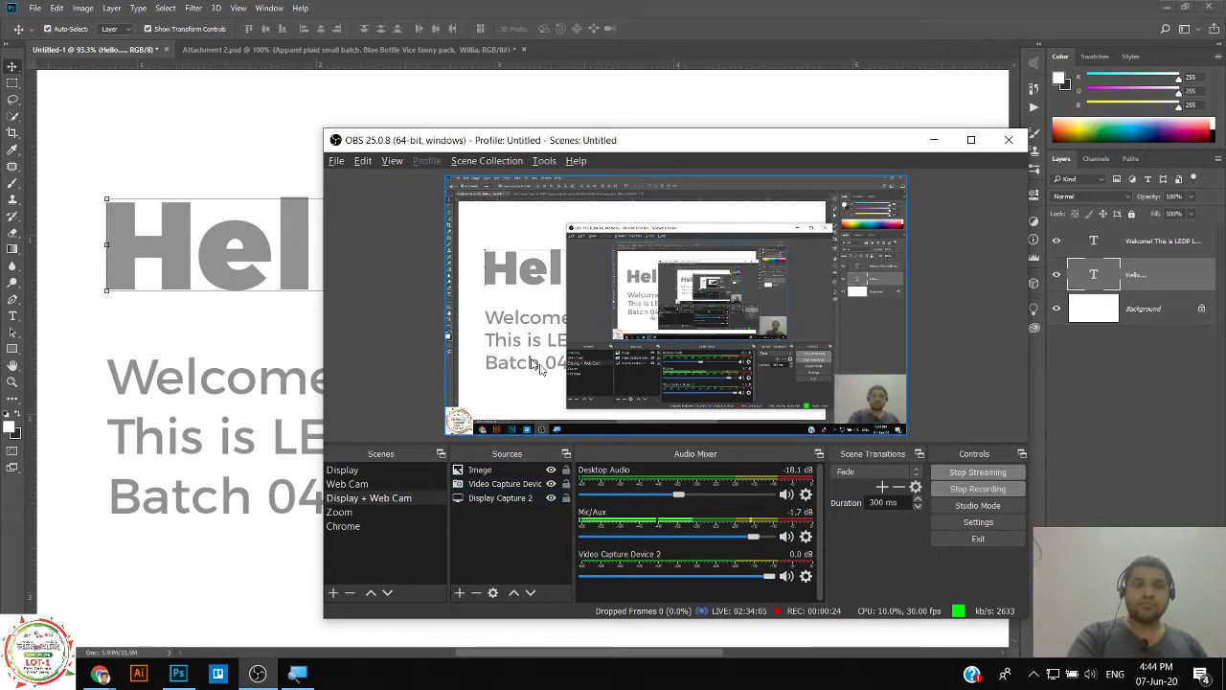
{"action": "left_click", "coordinate": [944, 143]}
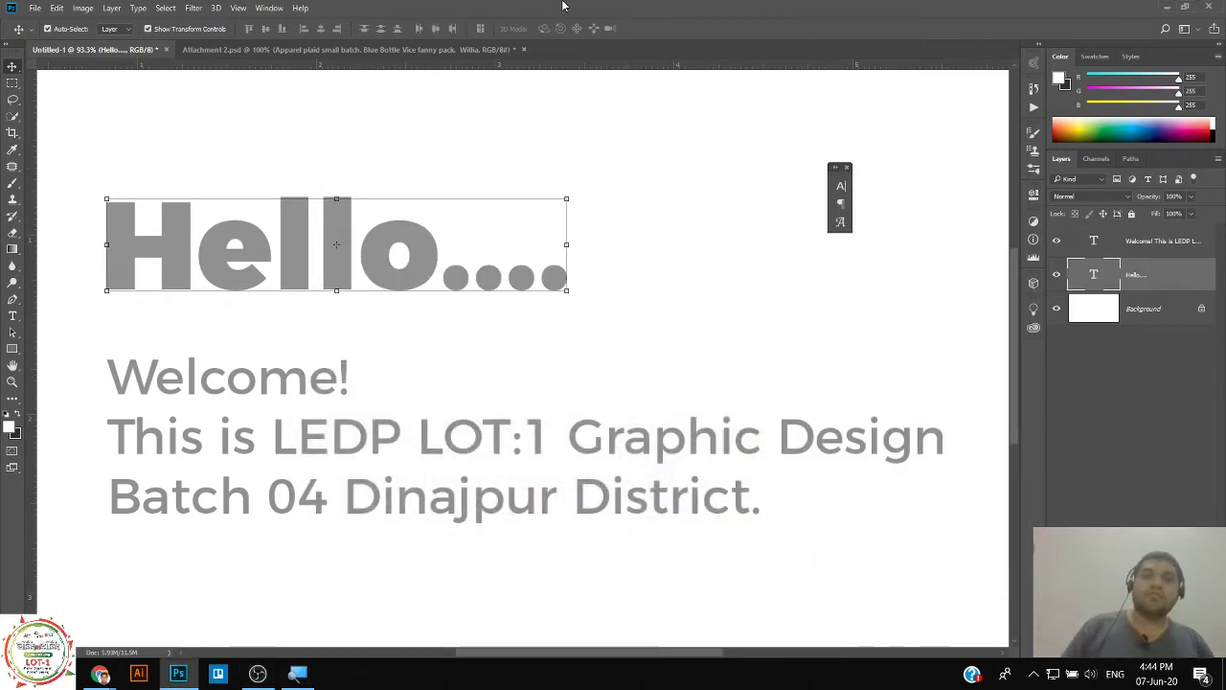
Deselect all layers, show the character settings for the Type tool and enter 0 as the tracking value.
{"action": "left_click", "coordinate": [203, 151]}
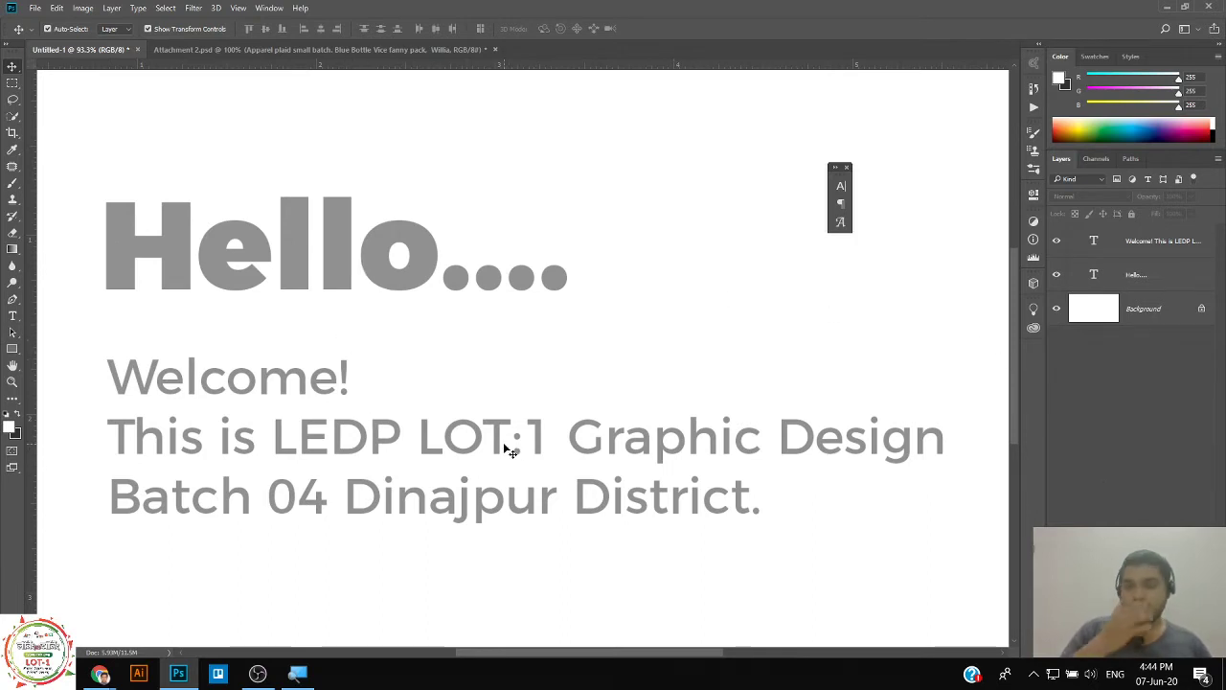
{"action": "left_click", "coordinate": [16, 314]}
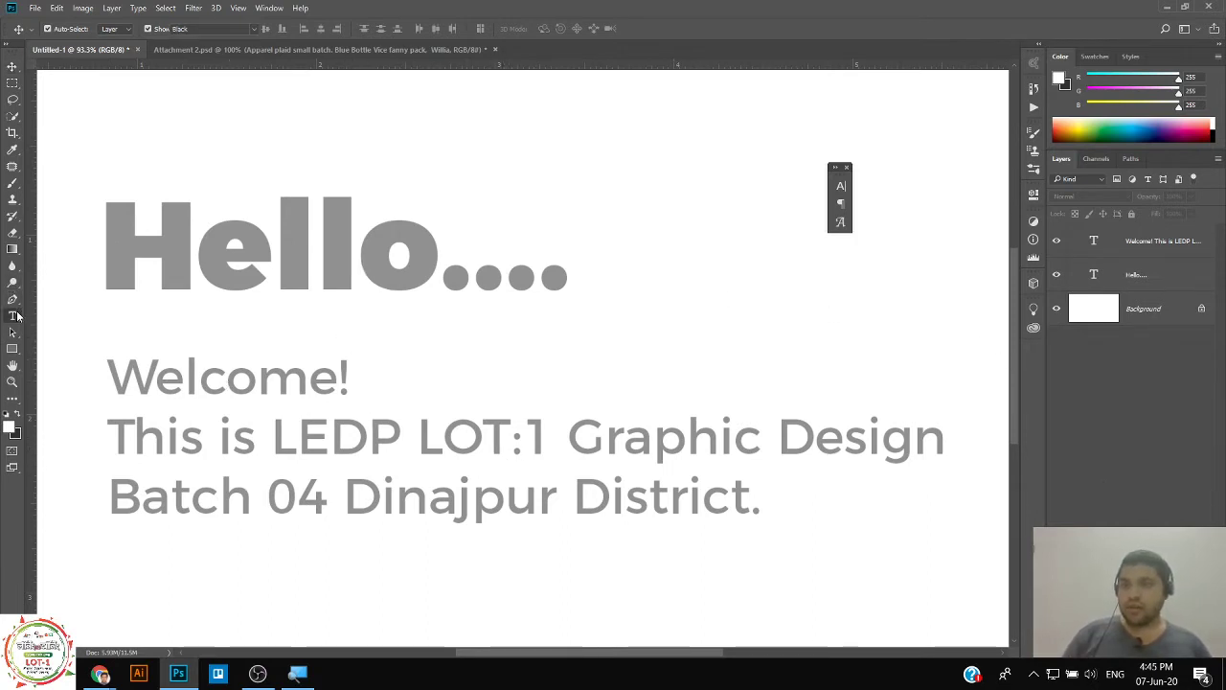
{"action": "left_click", "coordinate": [840, 185]}
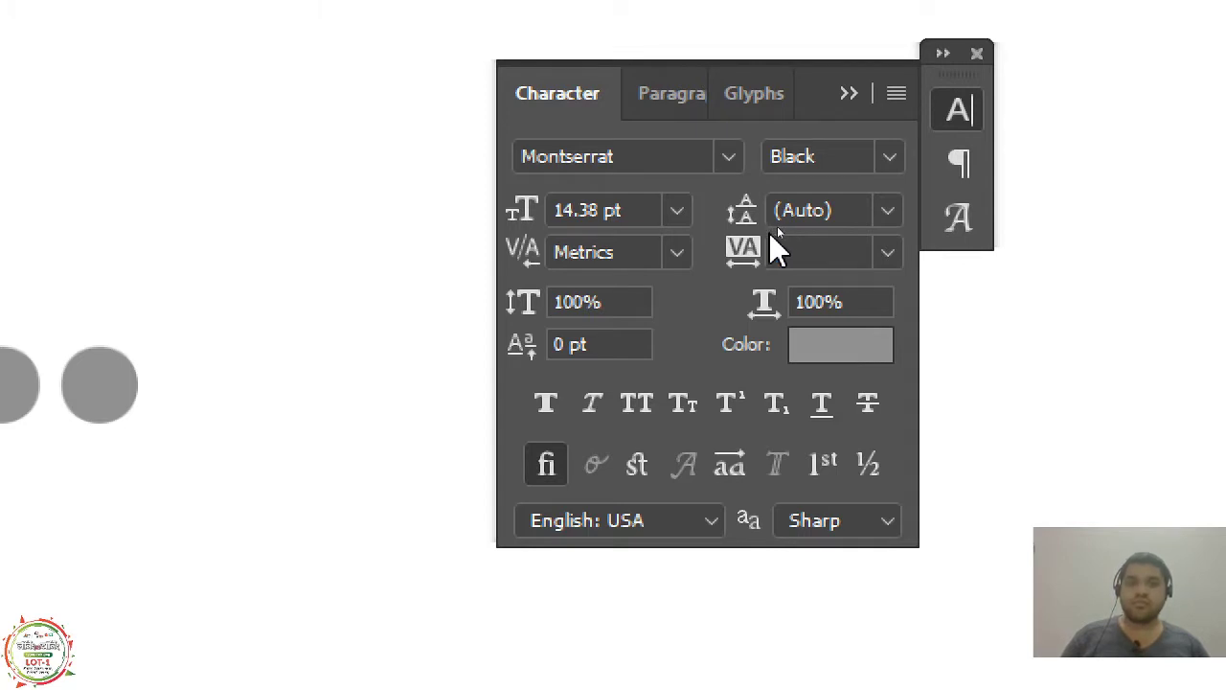
{"action": "type", "text": "0"}
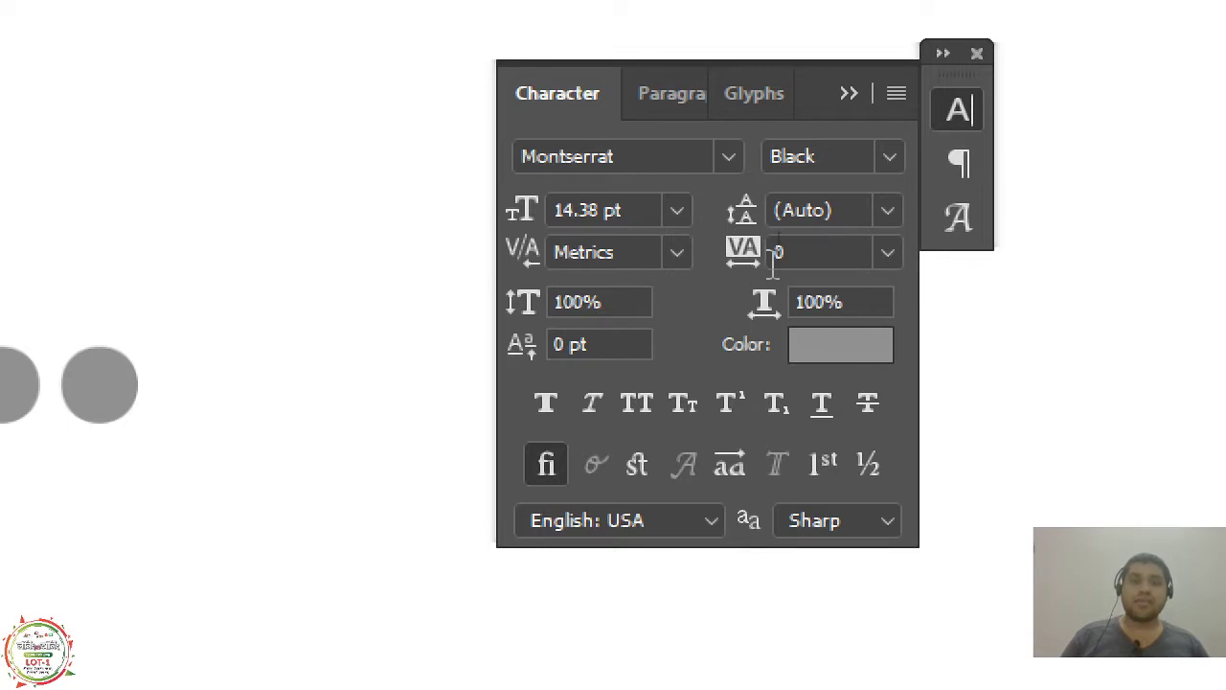
{"action": "left_click", "coordinate": [657, 251]}
{"action": "left_click", "coordinate": [848, 251]}
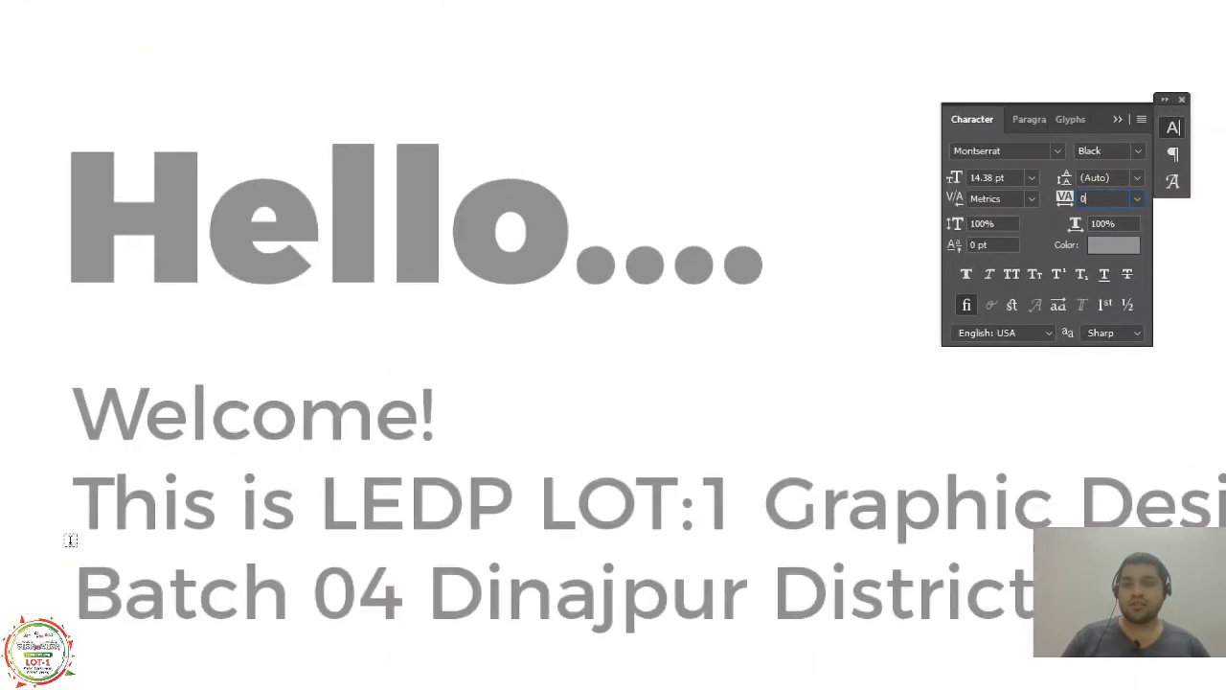
Select the Welcome paragraph and try a leading of 71 pt, resetting it to Auto.
{"action": "left_click", "coordinate": [165, 591]}
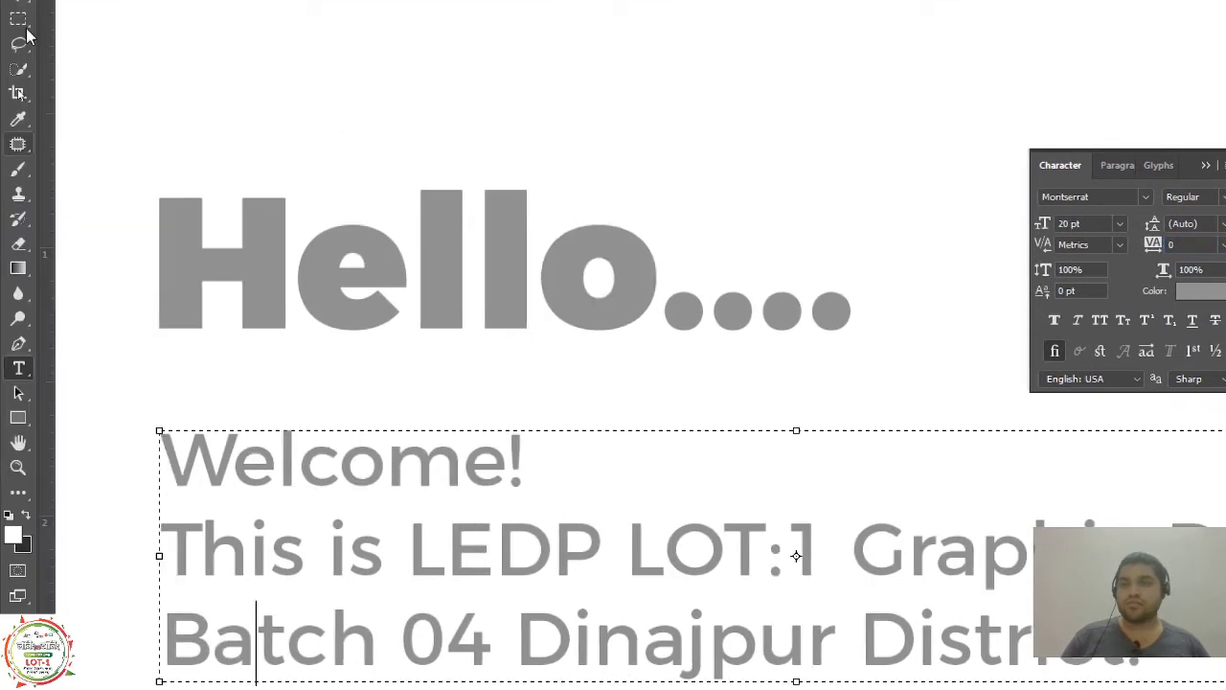
{"action": "left_click", "coordinate": [17, 41]}
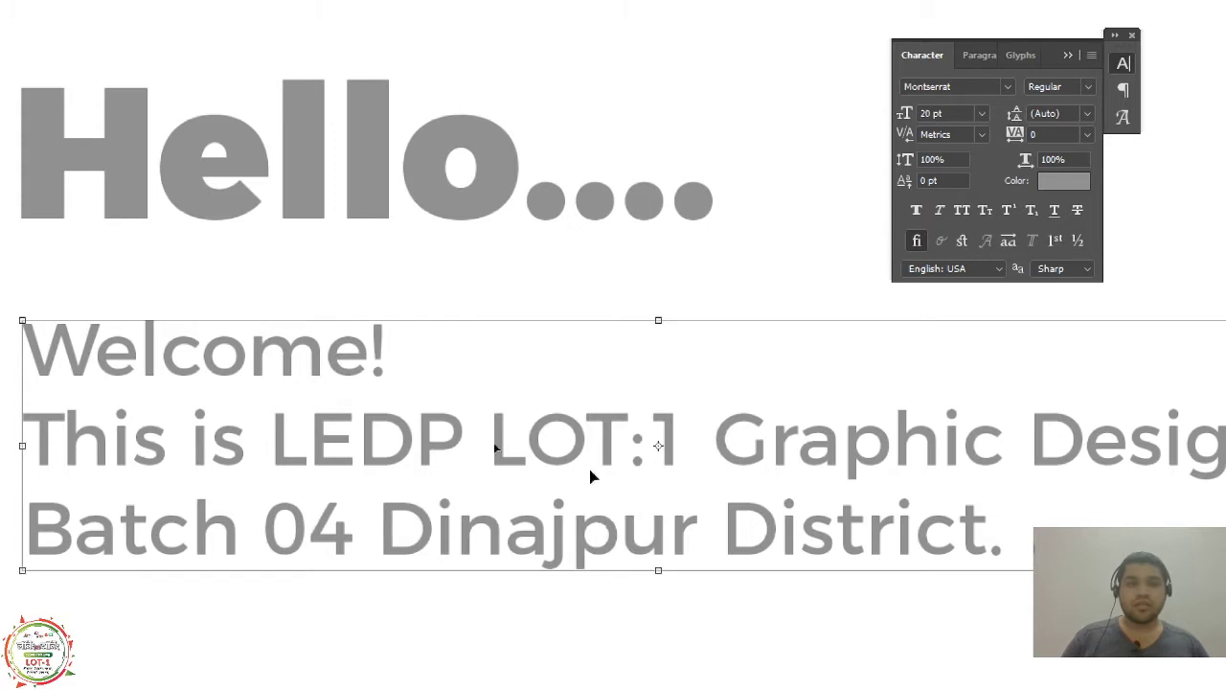
{"action": "left_click_drag", "start_coordinate": [769, 224], "coordinate": [799, 219]}
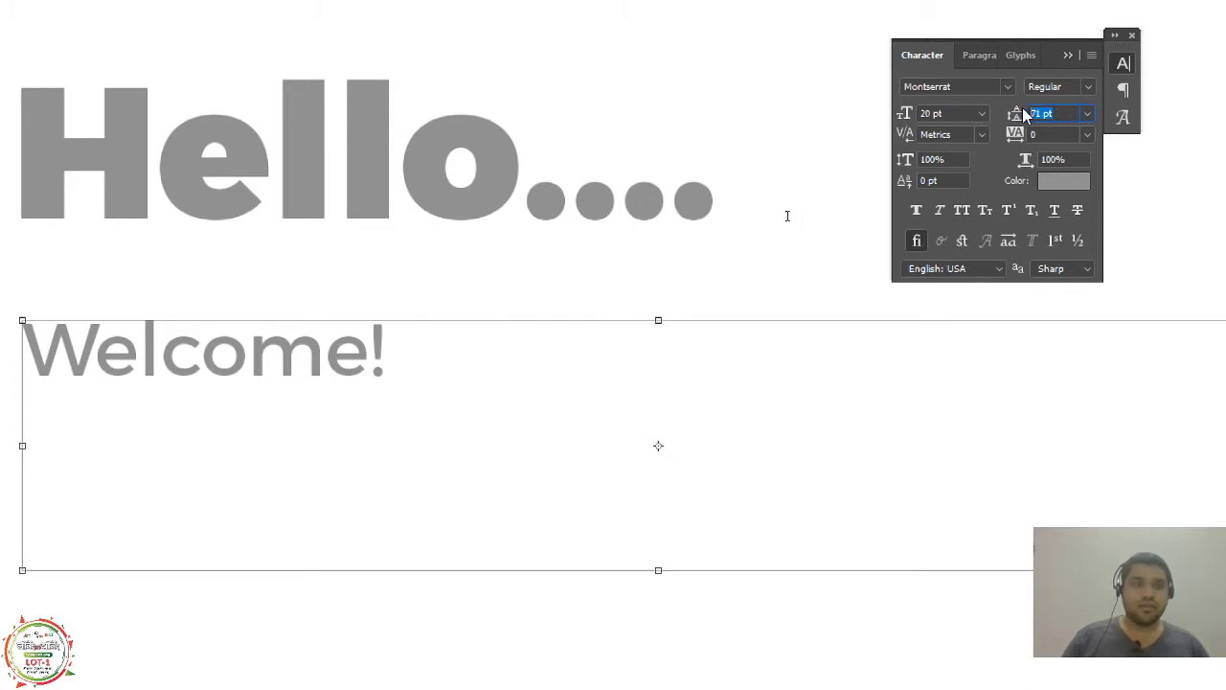
{"action": "left_click", "coordinate": [1087, 113]}
{"action": "left_click", "coordinate": [1066, 133]}
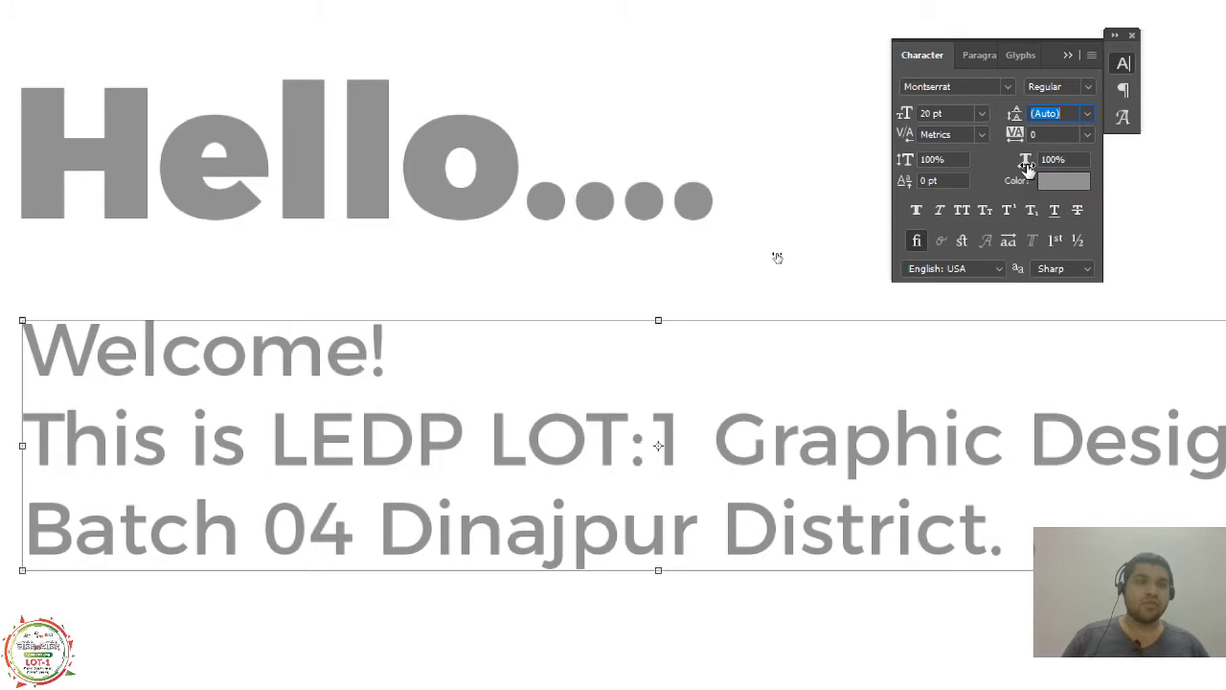
Try a 157% horizontal scale and a 16 pt leading on the Welcome paragraph, reverting each change.
{"action": "left_click_drag", "start_coordinate": [1026, 165], "coordinate": [1069, 165]}
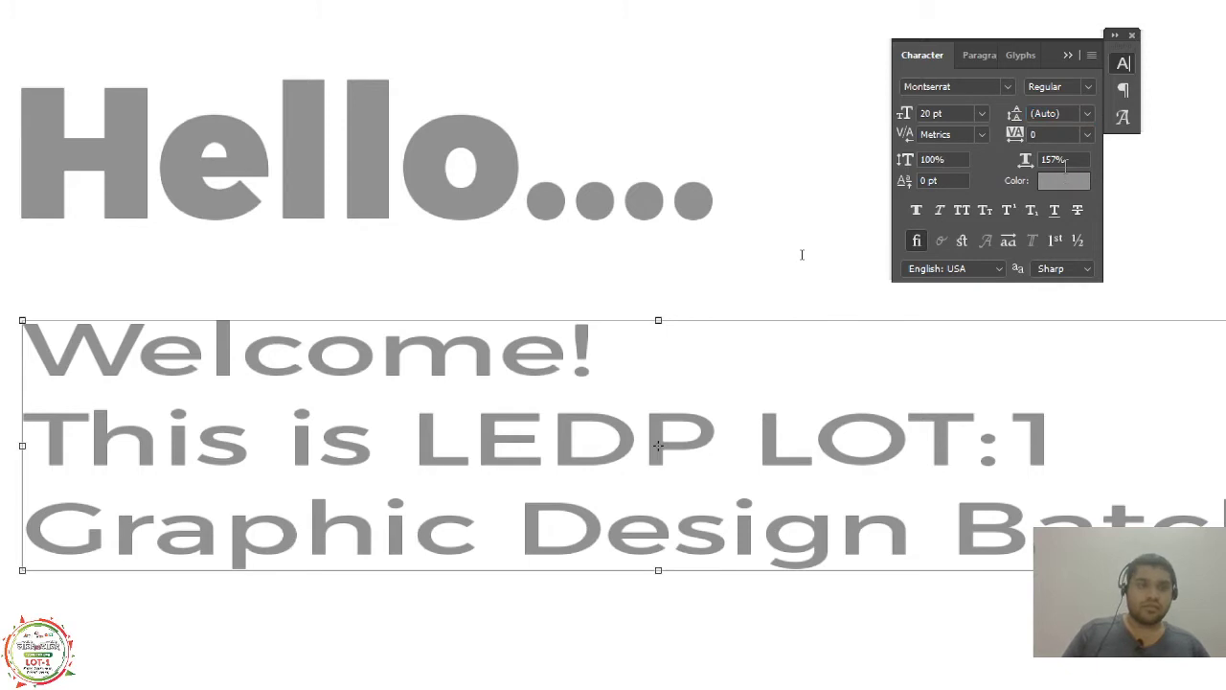
{"action": "key", "text": "ctrl+z"}
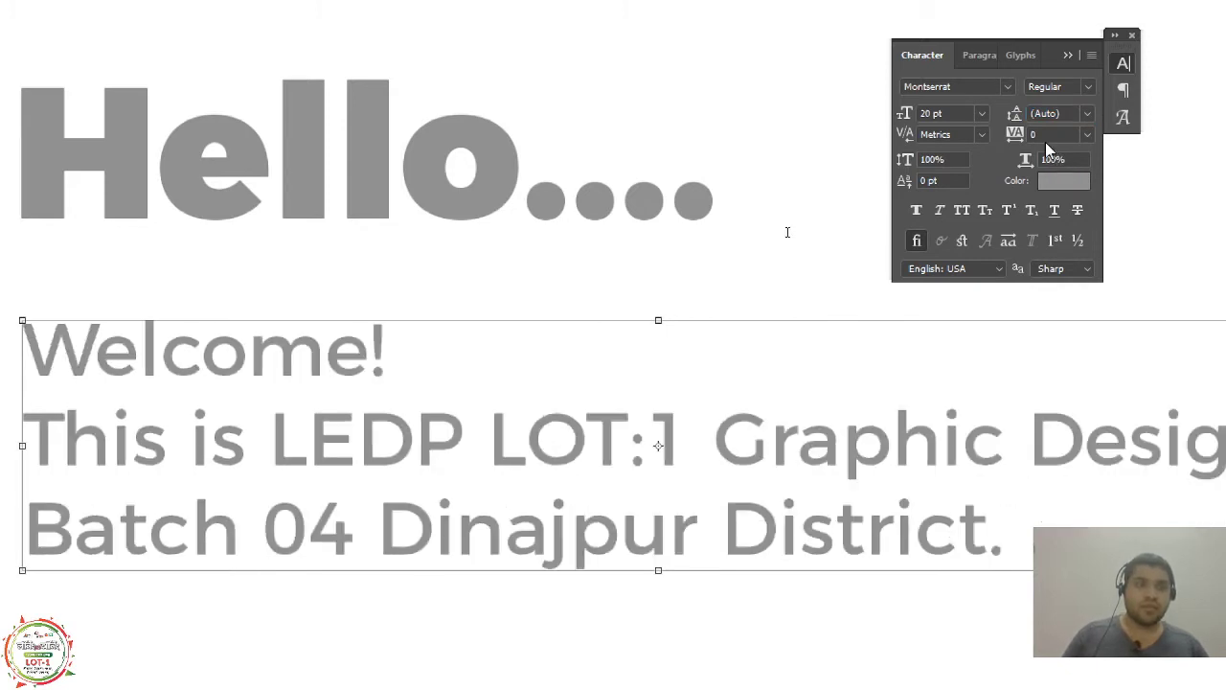
{"action": "mouse_move", "coordinate": [1016, 113]}
{"action": "left_mouse_down"}
{"action": "mouse_move", "coordinate": [1035, 113]}
{"action": "mouse_move", "coordinate": [991, 116]}
{"action": "mouse_move", "coordinate": [1009, 125]}
{"action": "left_mouse_up"}
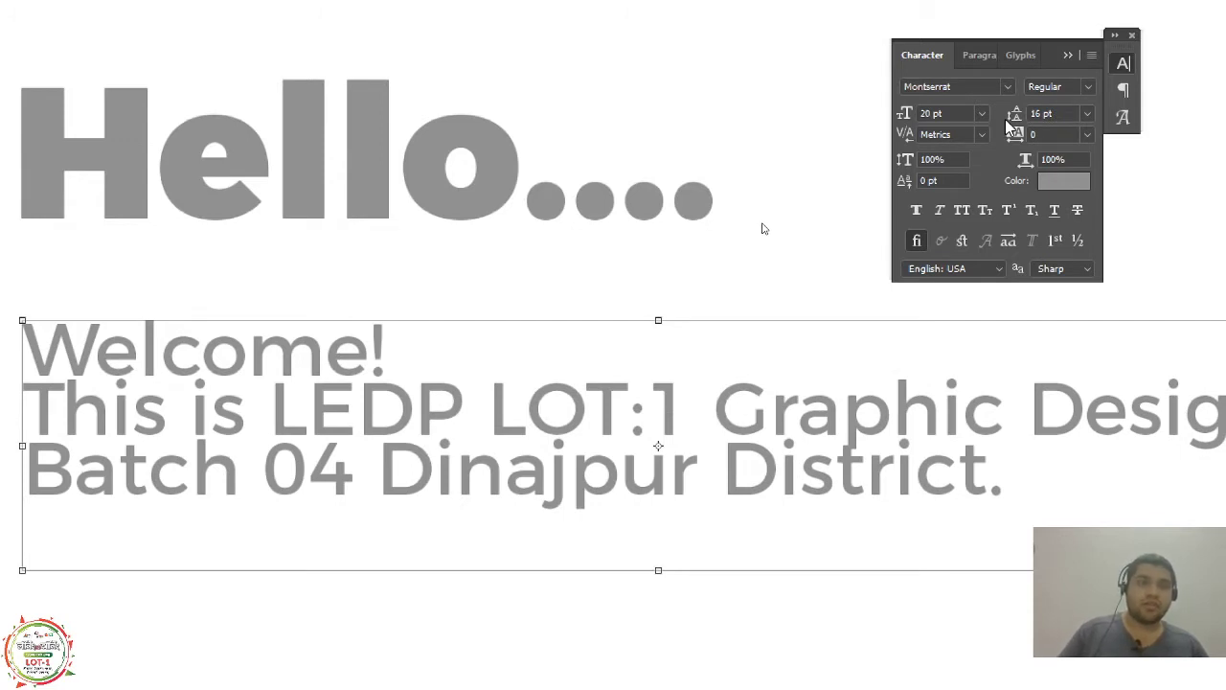
{"action": "left_click", "coordinate": [1088, 114]}
{"action": "left_click", "coordinate": [1081, 131]}
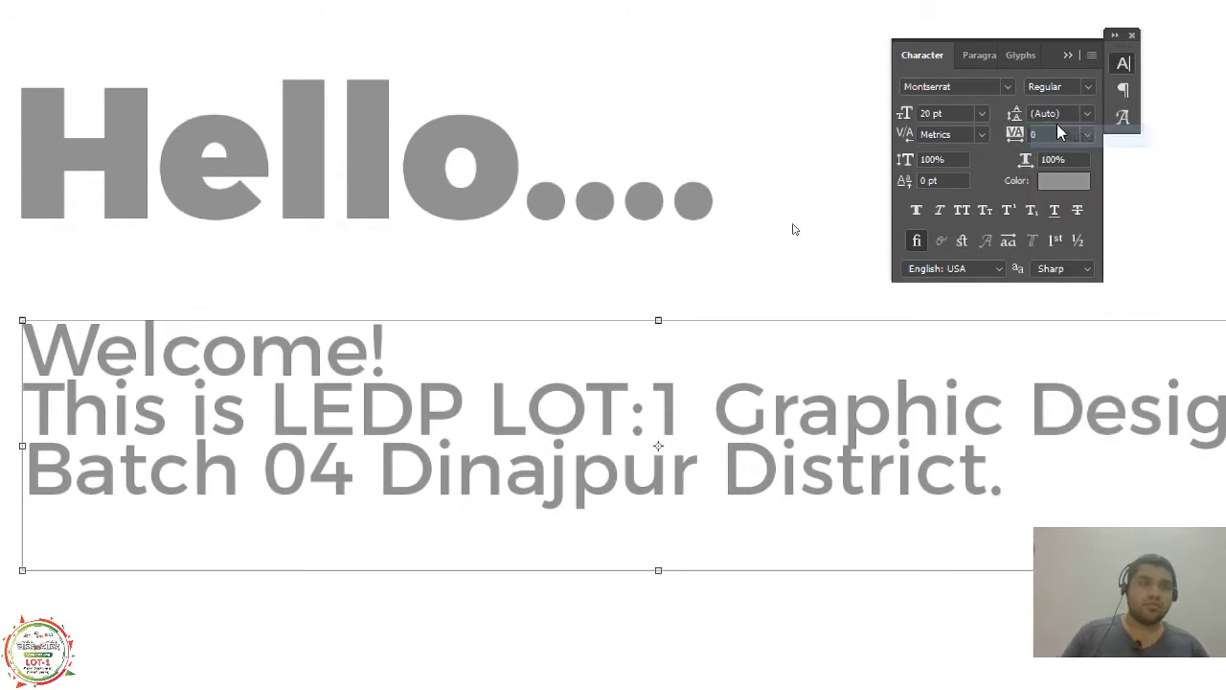
Try tight and wide leading values of 6 pt and 35 pt on the Welcome paragraph, resetting the leading to Auto.
{"action": "left_click_drag", "start_coordinate": [1016, 114], "coordinate": [1017, 114]}
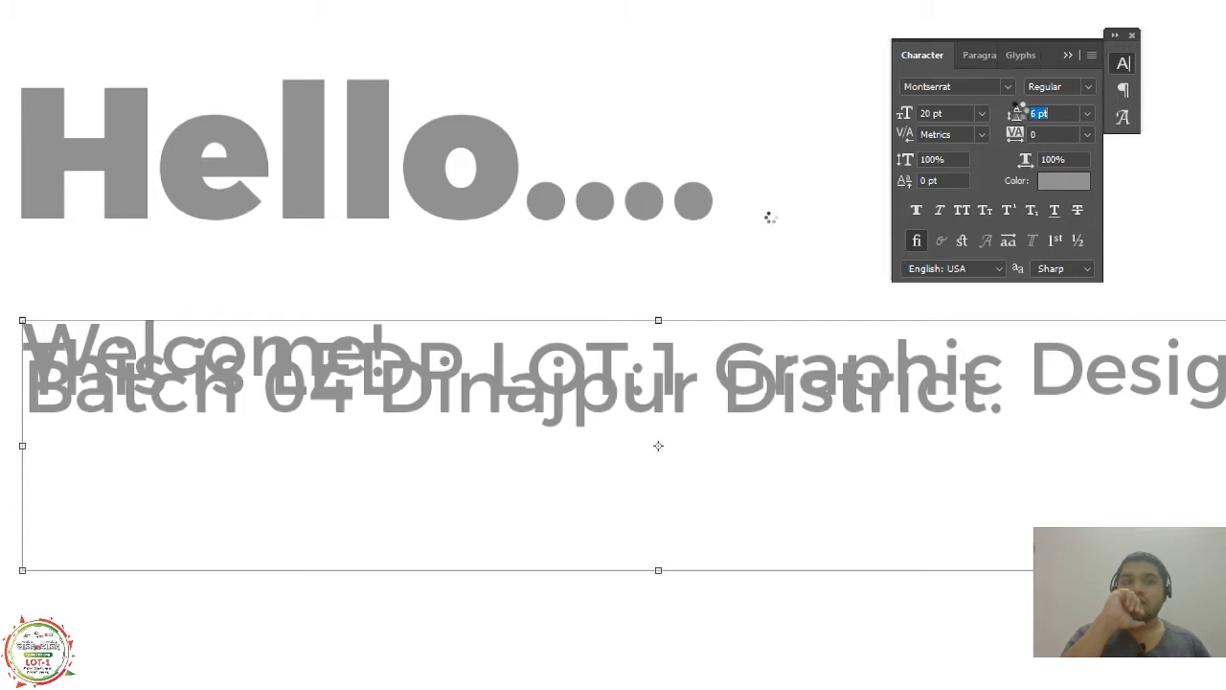
{"action": "left_click_drag", "start_coordinate": [1017, 113], "coordinate": [1020, 113]}
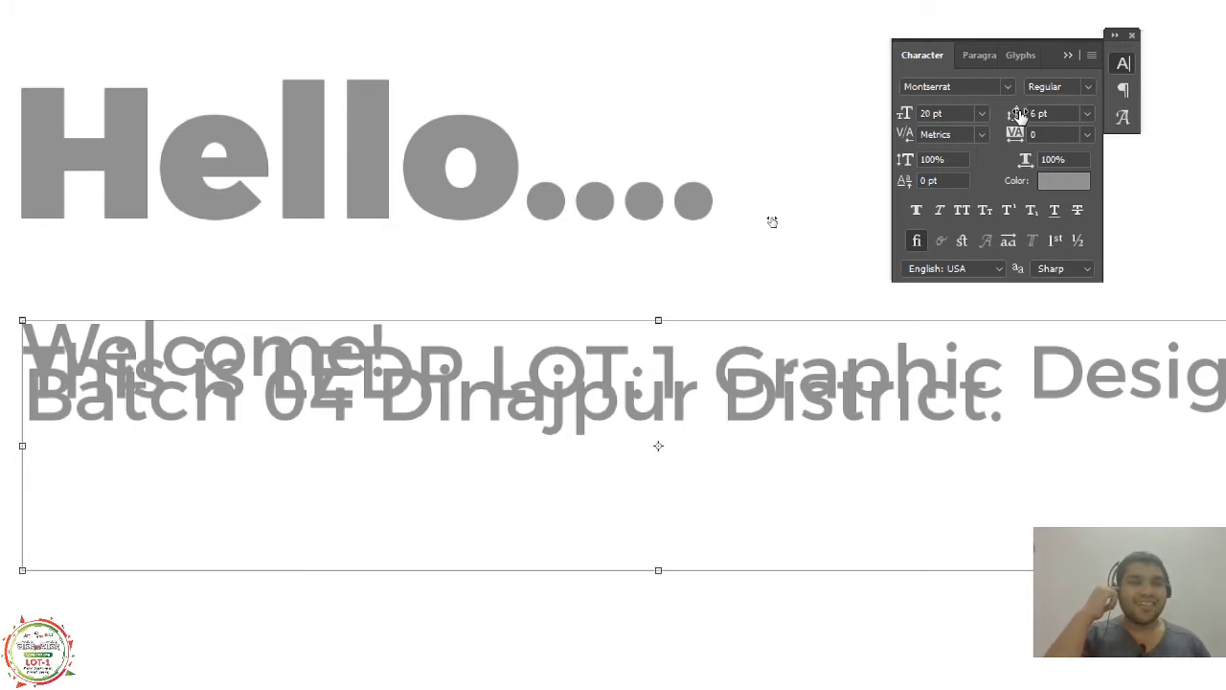
{"action": "left_click_drag", "start_coordinate": [1016, 113], "coordinate": [1020, 115]}
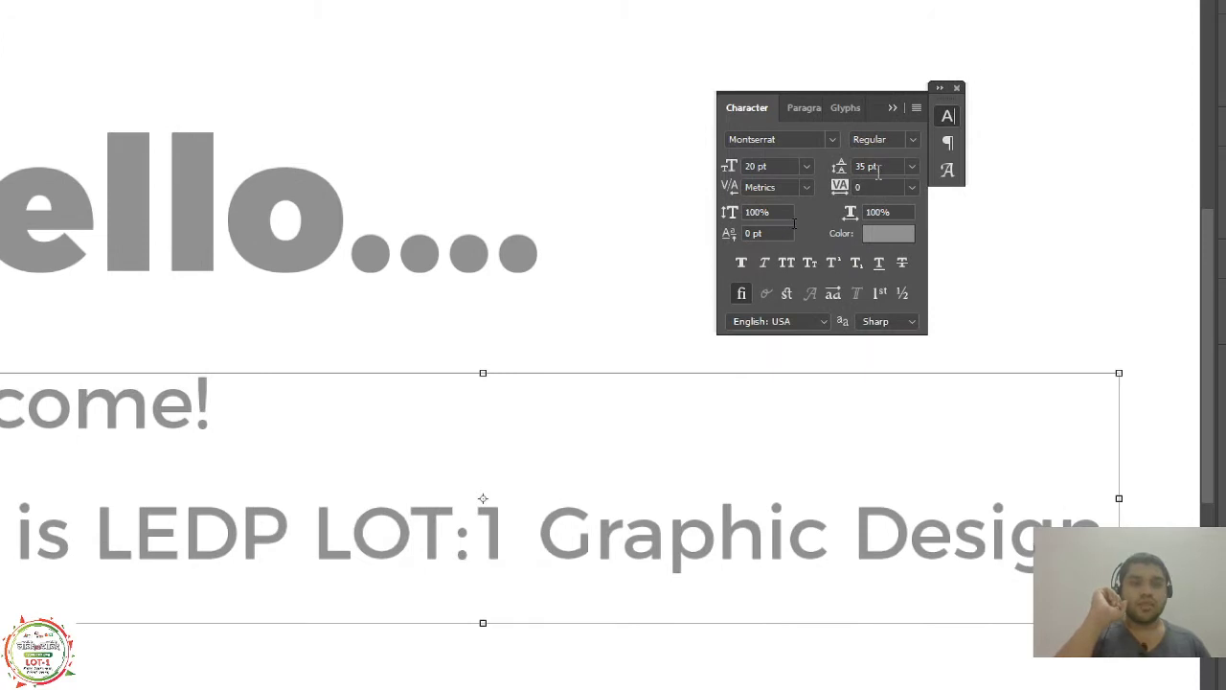
{"action": "left_click", "coordinate": [903, 170]}
{"action": "left_click", "coordinate": [904, 187]}
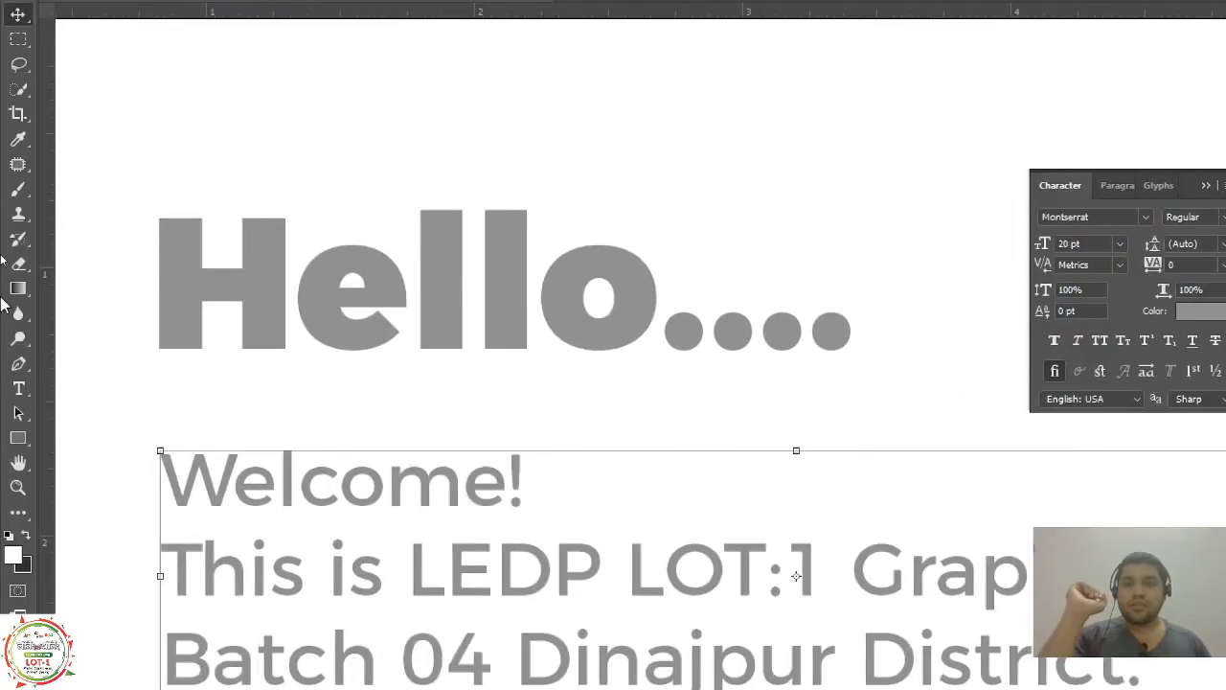
Select the Hello.... headline, try moving it upward and undo the move.
{"action": "left_click", "coordinate": [240, 321]}
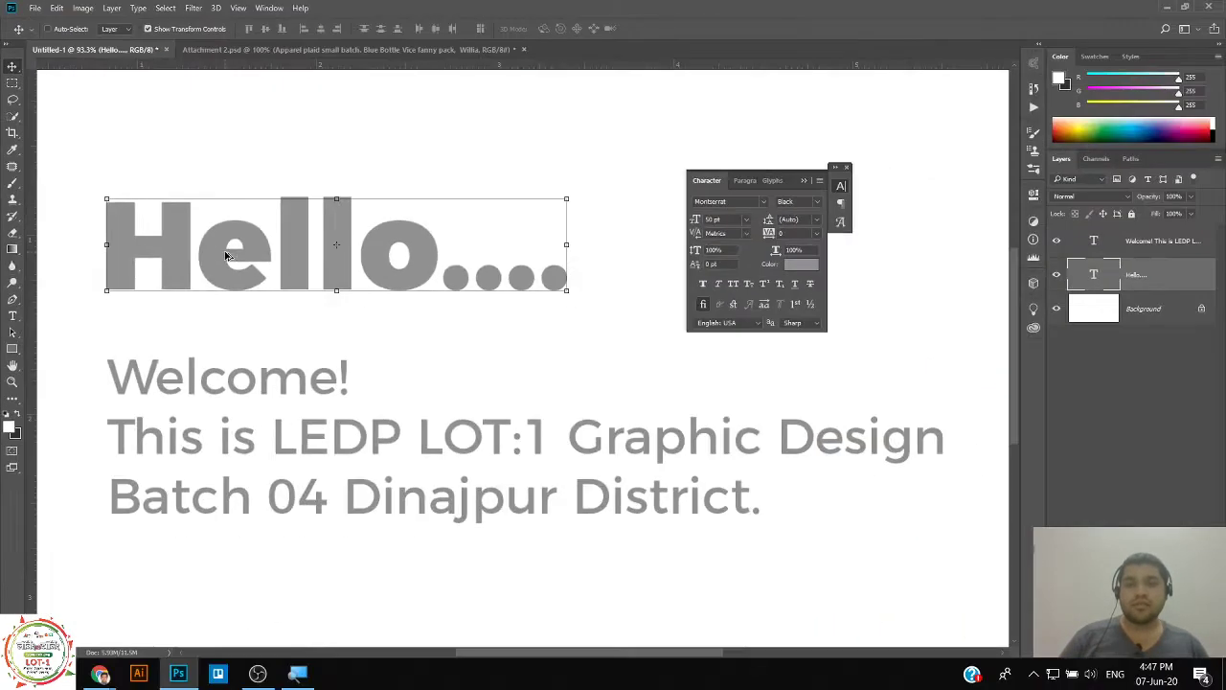
{"action": "left_click_drag", "start_coordinate": [236, 246], "coordinate": [347, 142]}
{"action": "key", "text": "ctrl+z"}
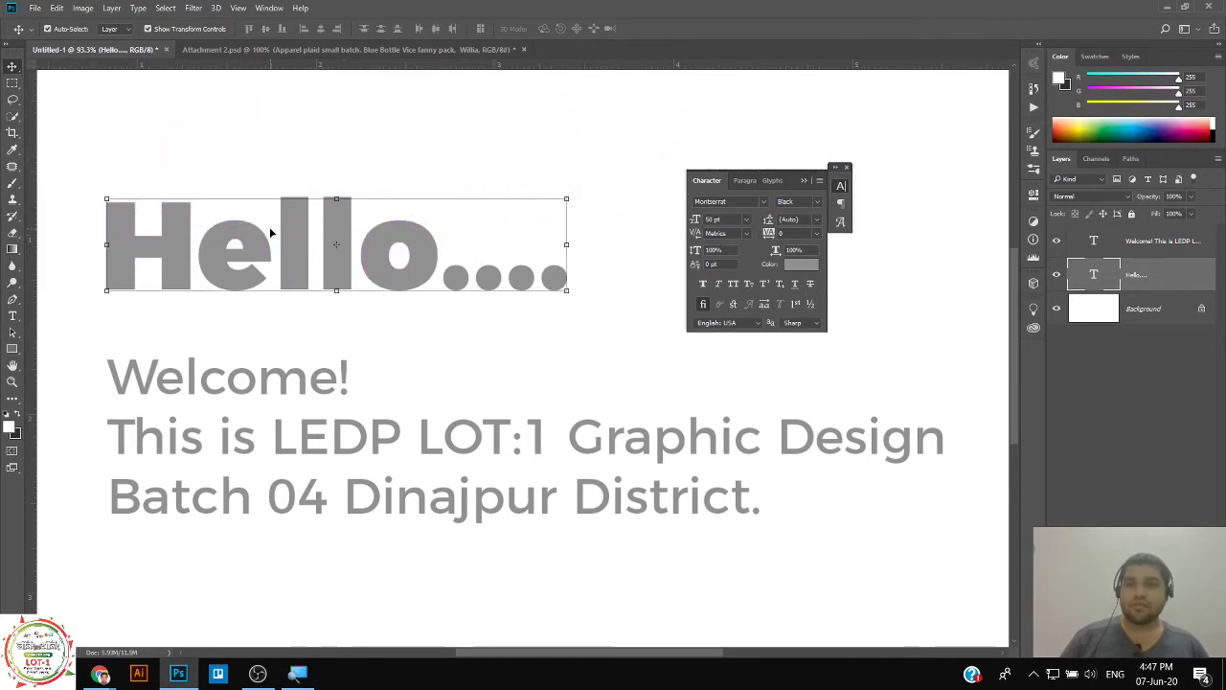
Copy the Hello.... text and paste it as a second line within the same text layer.
{"action": "key", "text": "t"}
{"action": "triple_click", "coordinate": [270, 230]}
{"action": "key", "text": "ctrl+c"}
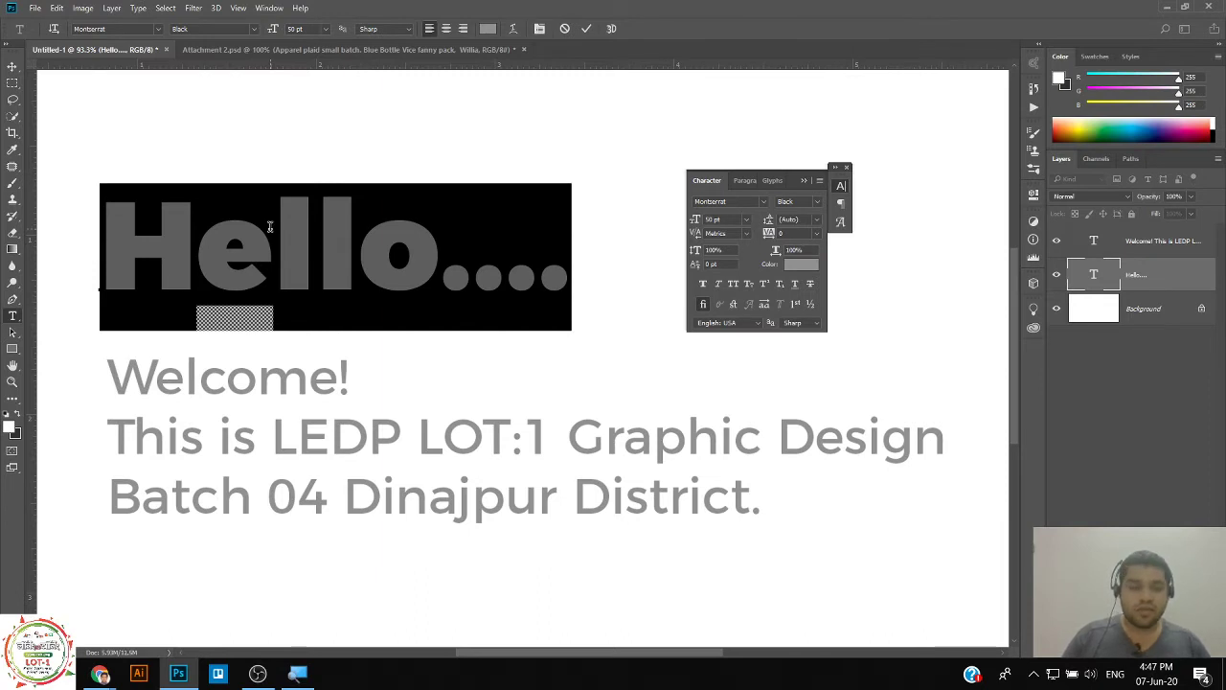
{"action": "key", "text": "End"}
{"action": "key", "text": "Return"}
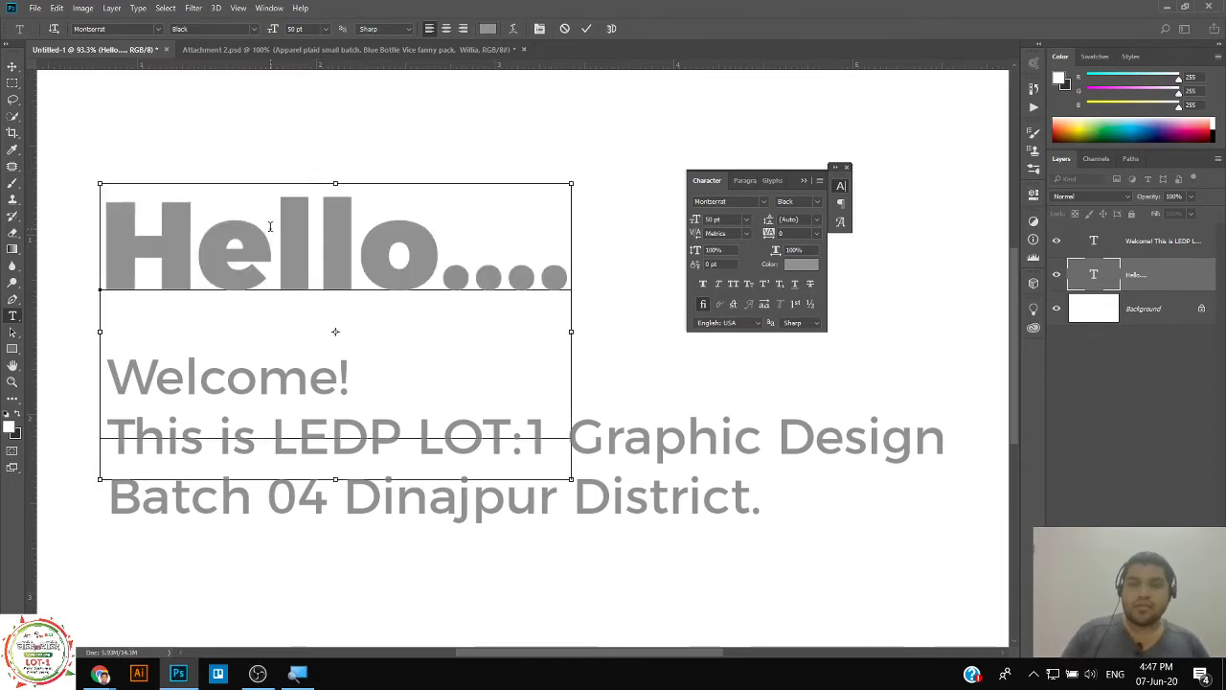
{"action": "key", "text": "ctrl+v"}
{"action": "key", "text": "ctrl+Return"}
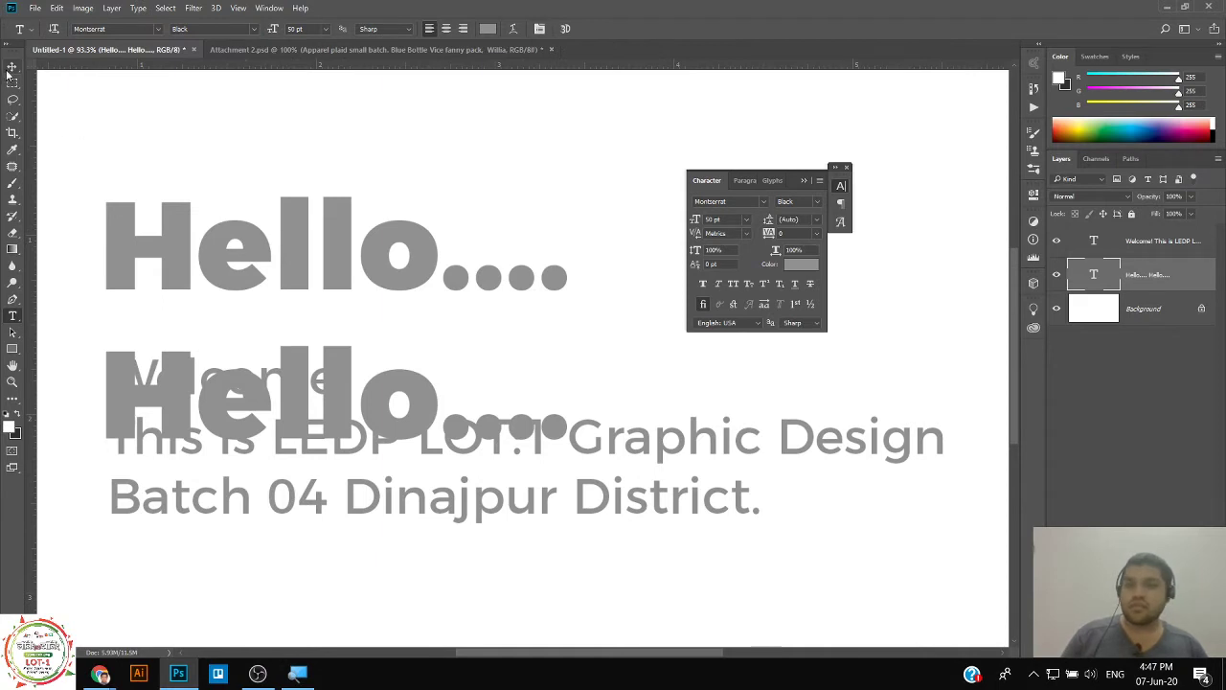
Paste the copied text as a third Hello.... line in the headline layer and commit the edit.
{"action": "left_click", "coordinate": [298, 374]}
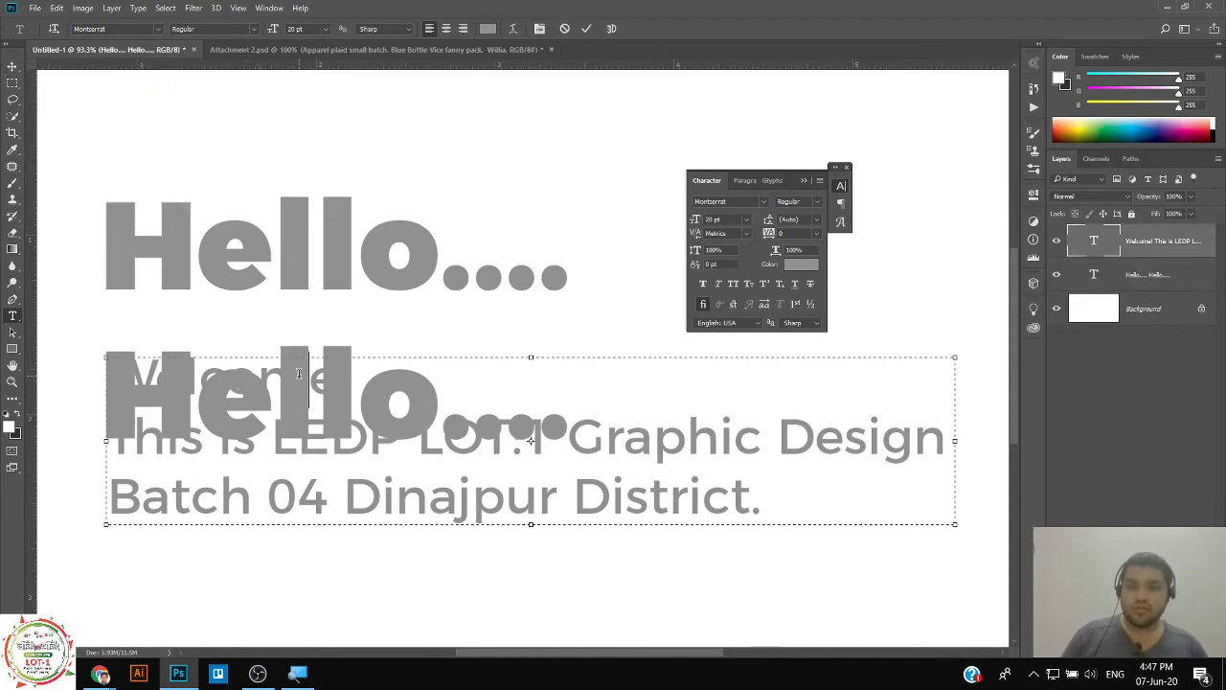
{"action": "left_click", "coordinate": [342, 235]}
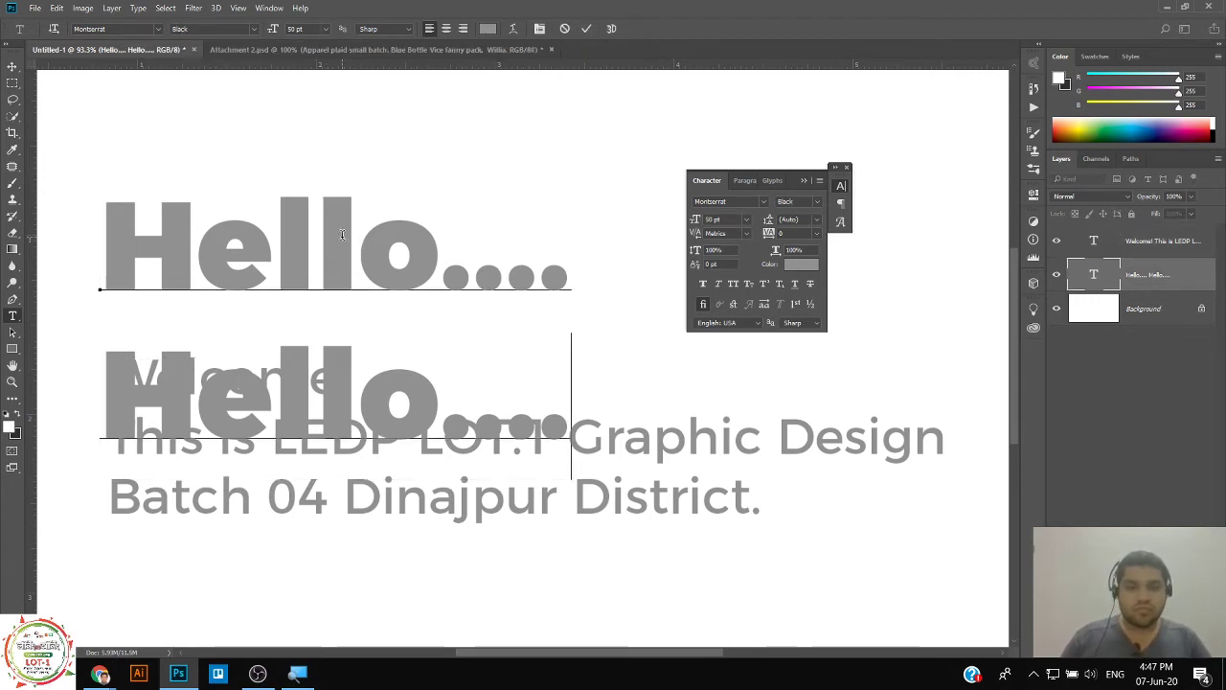
{"action": "key", "text": "Return"}
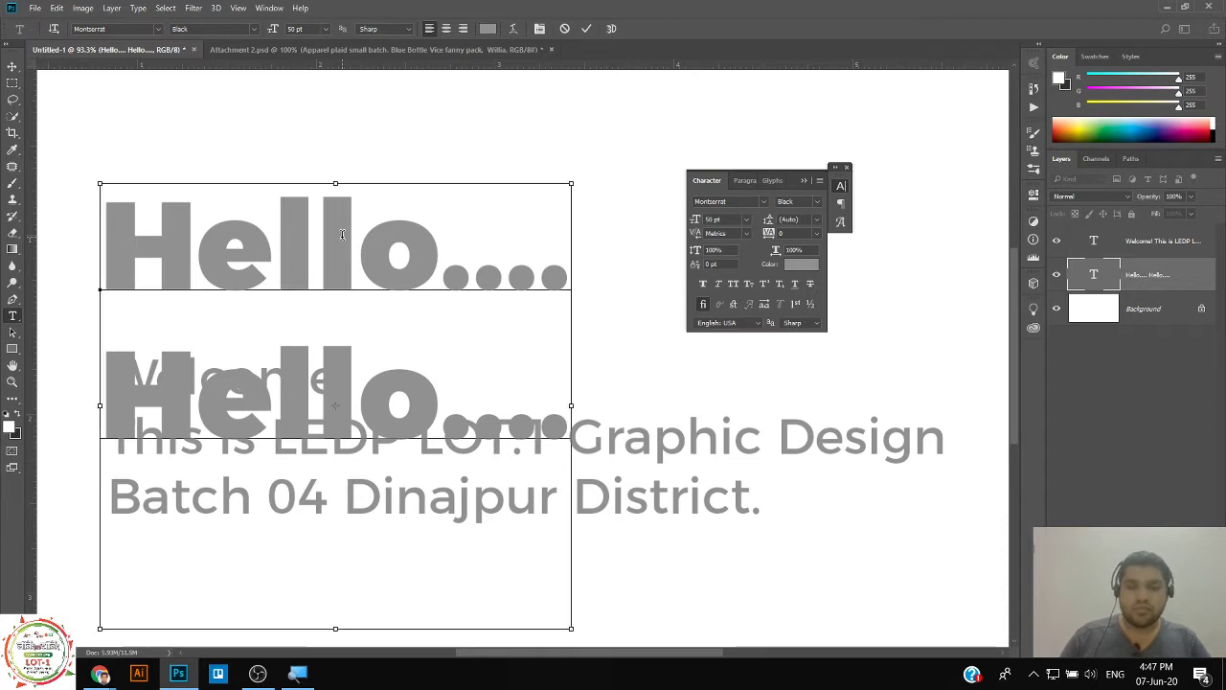
{"action": "key", "text": "ctrl+v"}
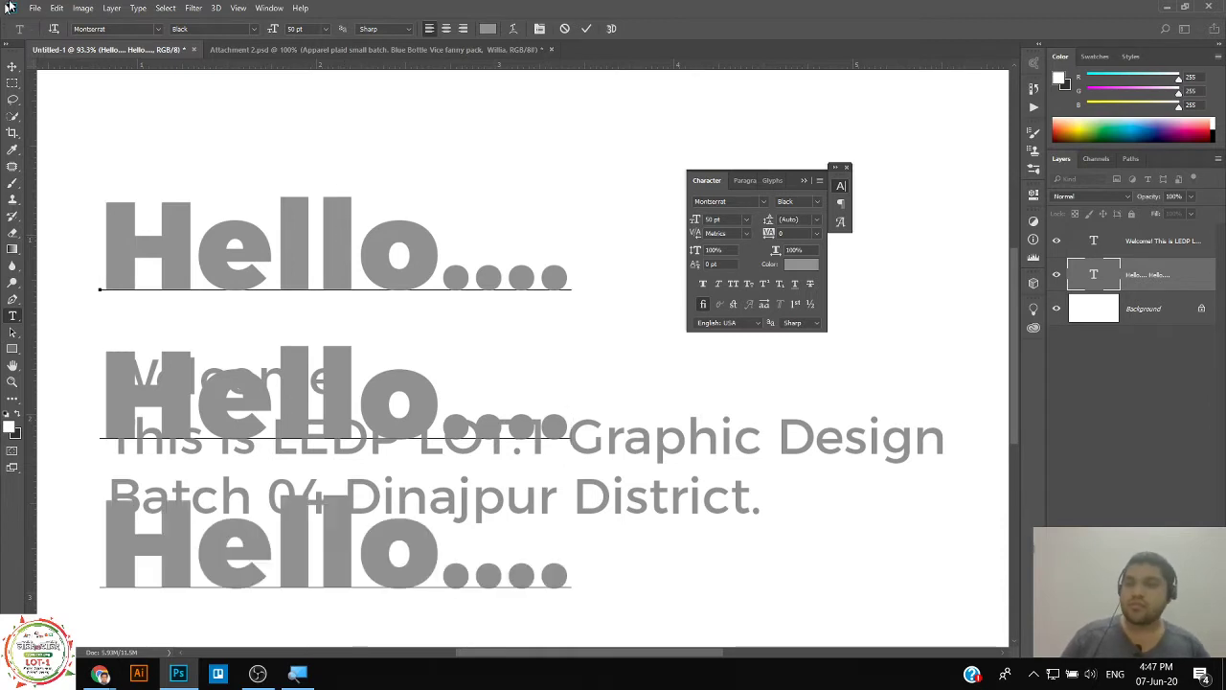
{"action": "left_click", "coordinate": [13, 66]}
Hide the Welcome paragraph layer and keep the three-line Hello.... layer selected with the Move tool.
{"action": "left_click", "coordinate": [1057, 241]}
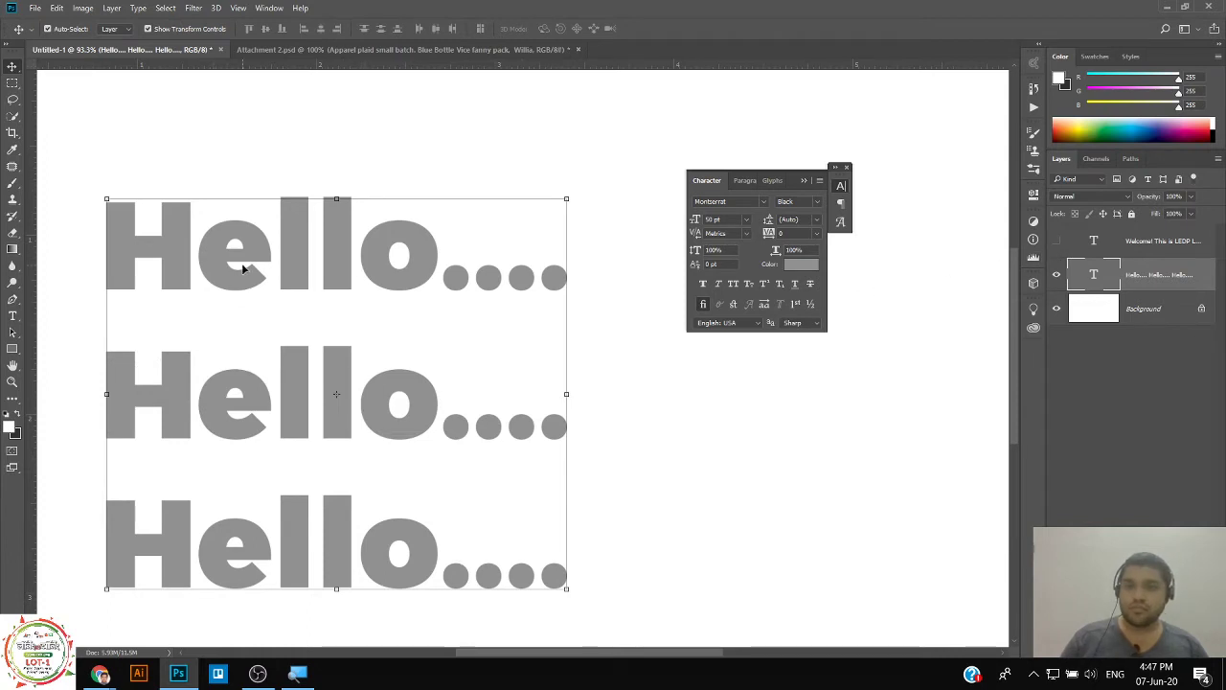
{"action": "left_click", "coordinate": [12, 315]}
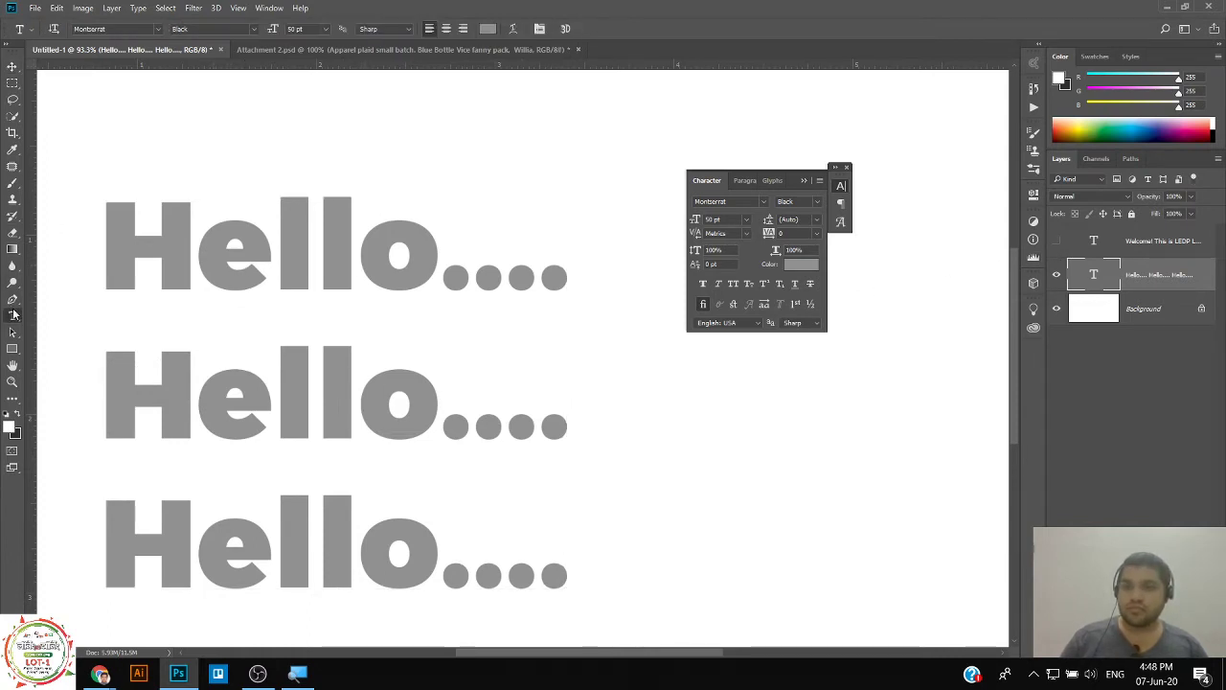
{"action": "left_click", "coordinate": [12, 66]}
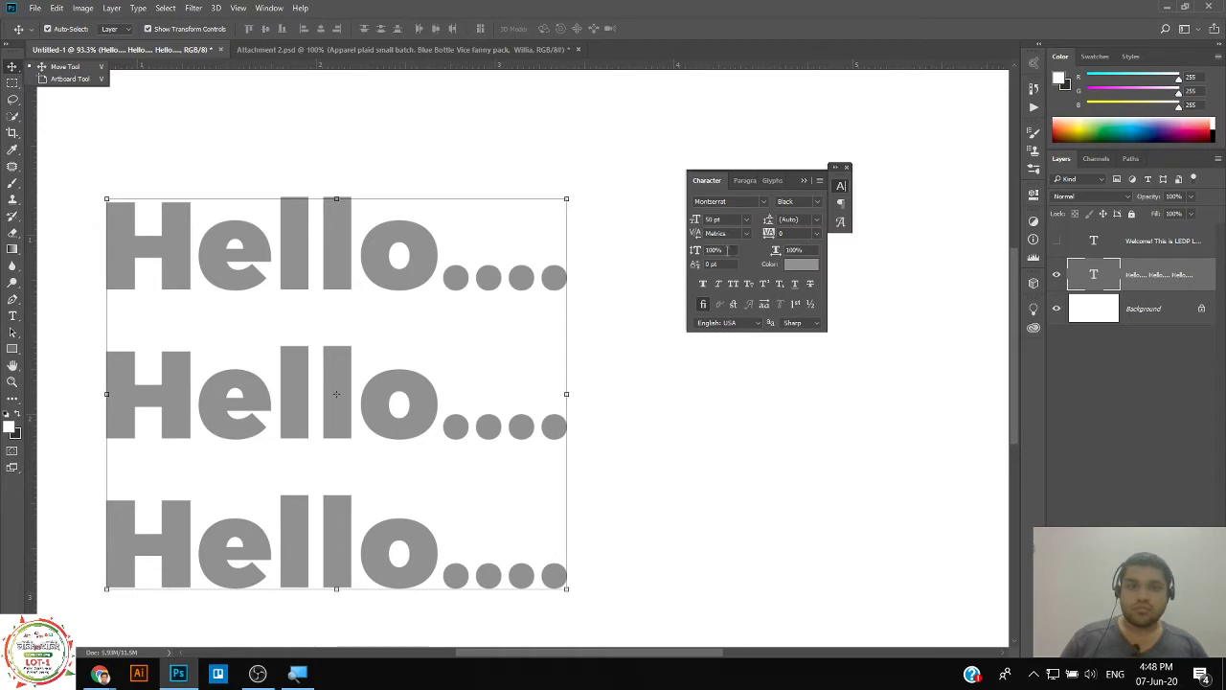
Try to raise the Hello.... headline's leading to 7382.79 pt and accept the closest allowed value, 5000 pt.
{"action": "left_click", "coordinate": [772, 221]}
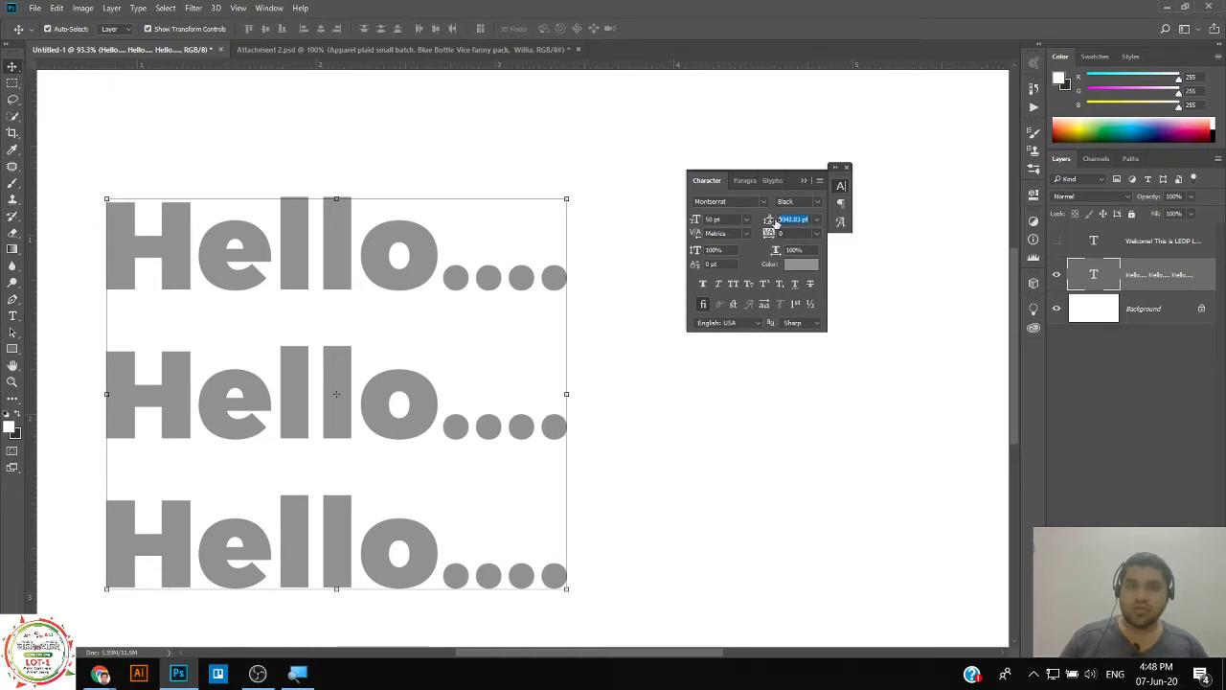
{"action": "type", "text": "100"}
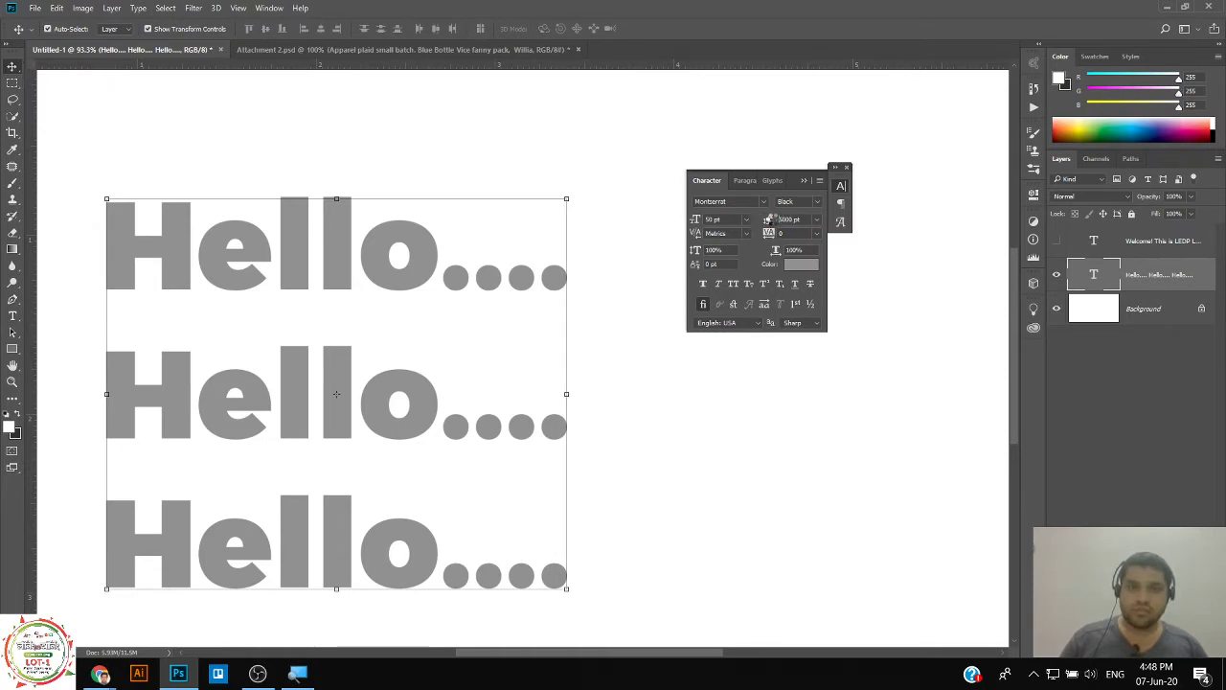
{"action": "type", "text": "0"}
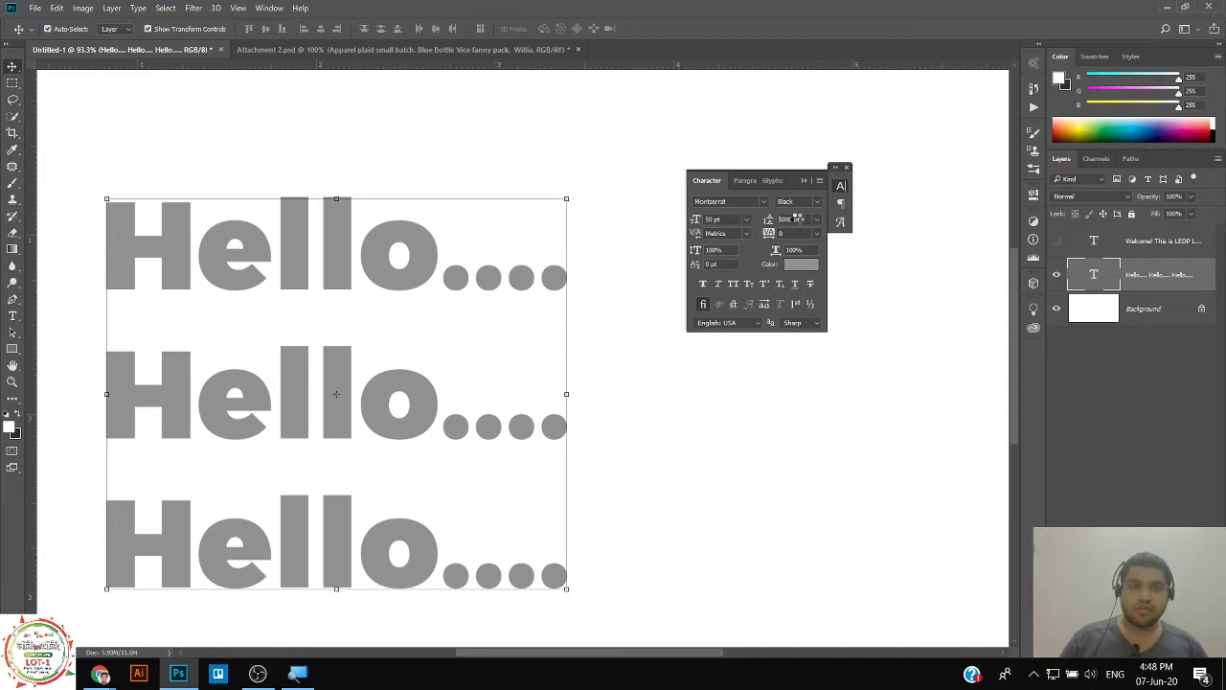
{"action": "type", "text": "0"}
{"action": "key", "text": "Return"}
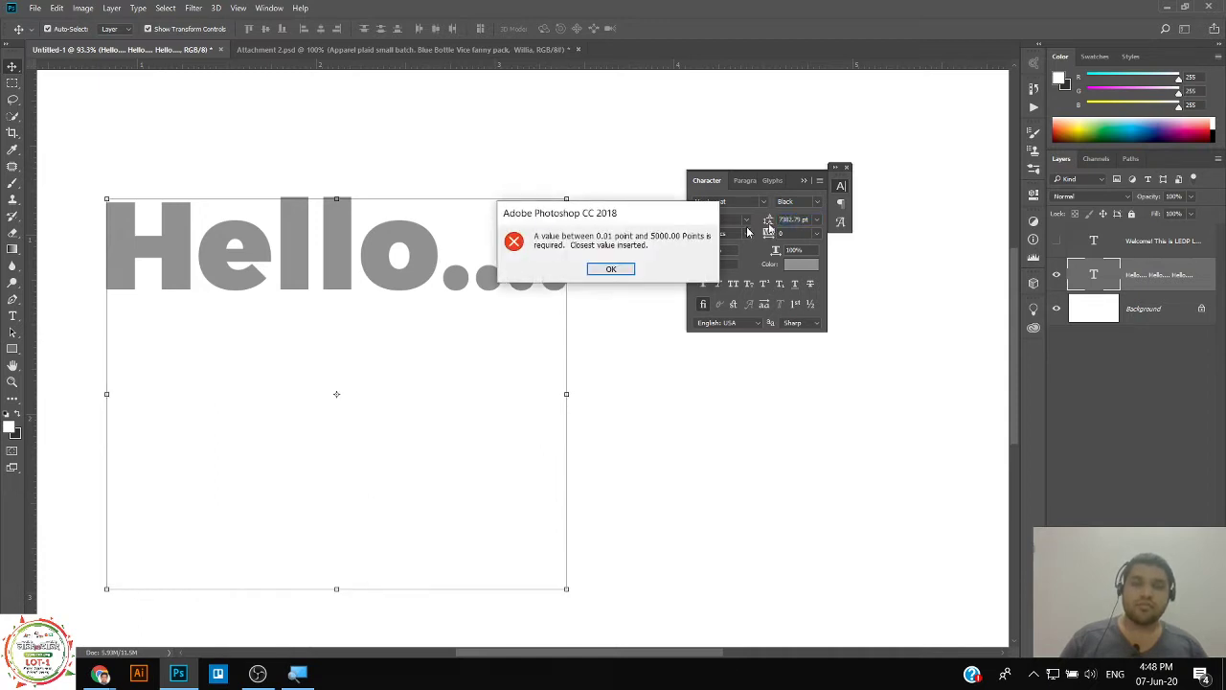
{"action": "left_click", "coordinate": [621, 269]}
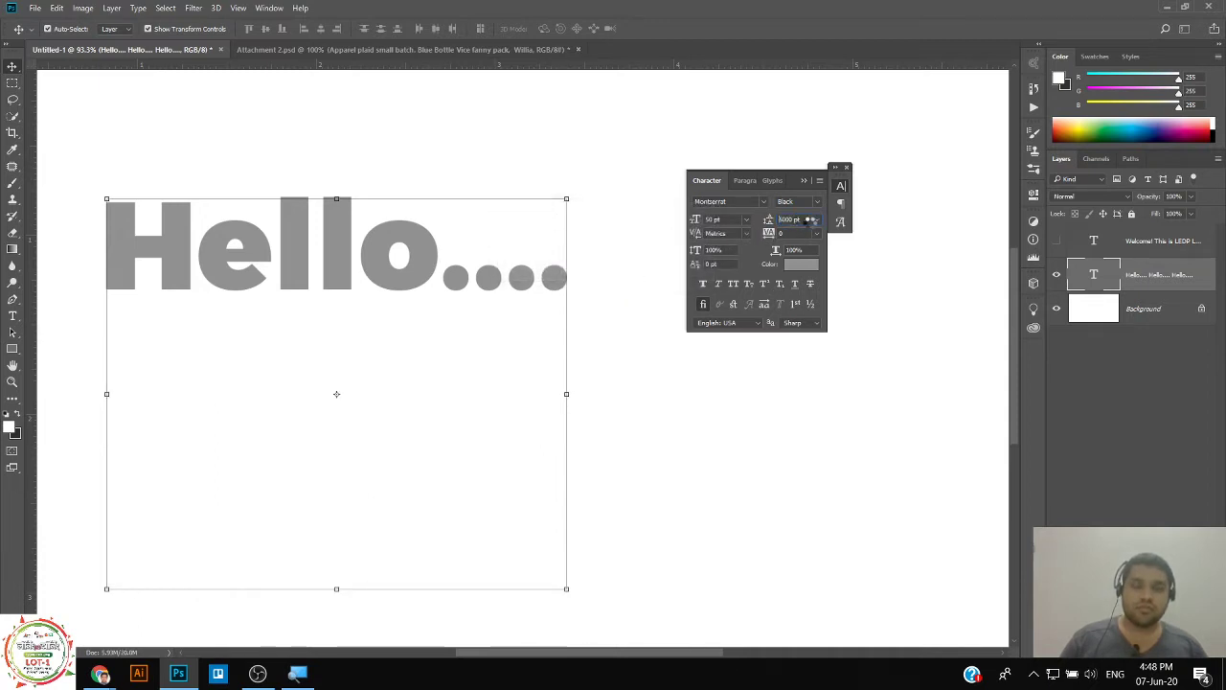
{"action": "left_click_drag", "start_coordinate": [809, 219], "coordinate": [810, 225]}
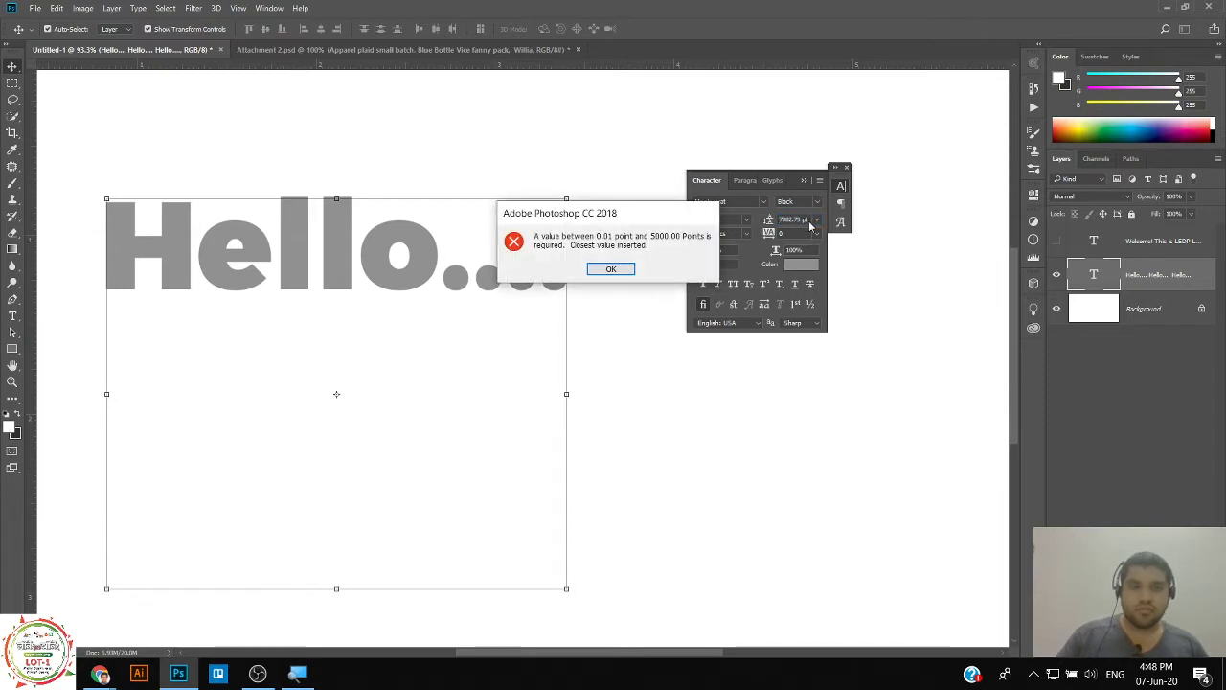
{"action": "key", "text": "Return"}
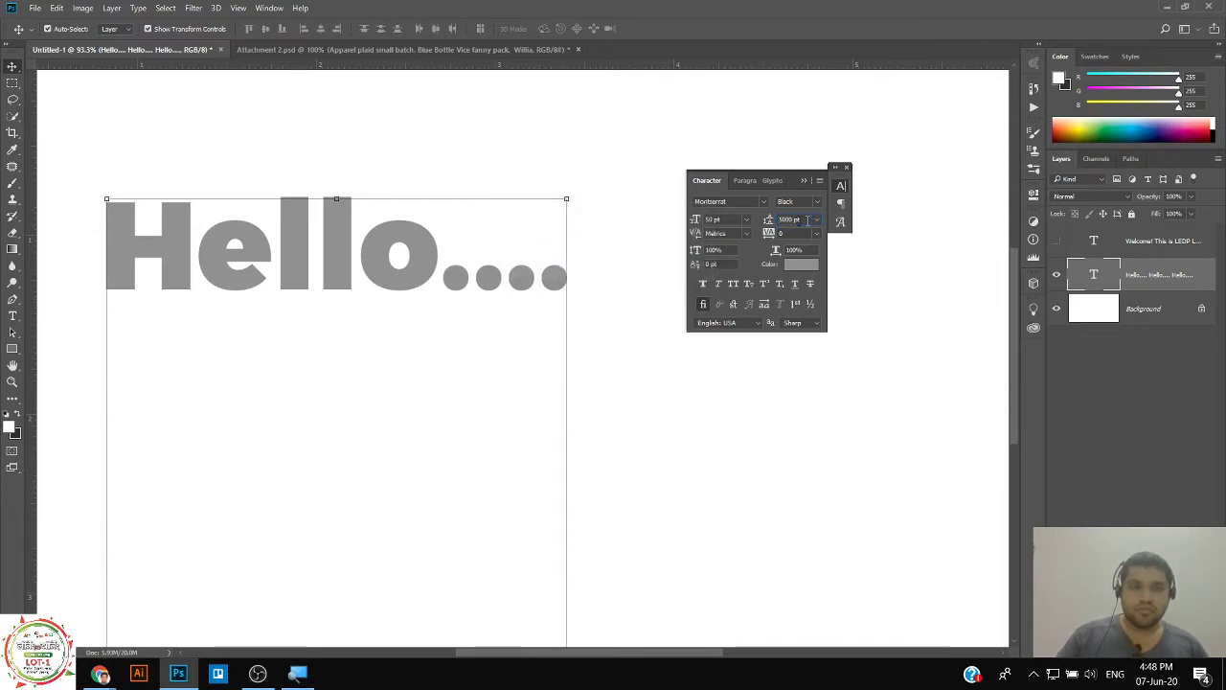
Lower the headline's leading to the smallest allowed value, then set it to 3.48 pt.
{"action": "type", "text": "03"}
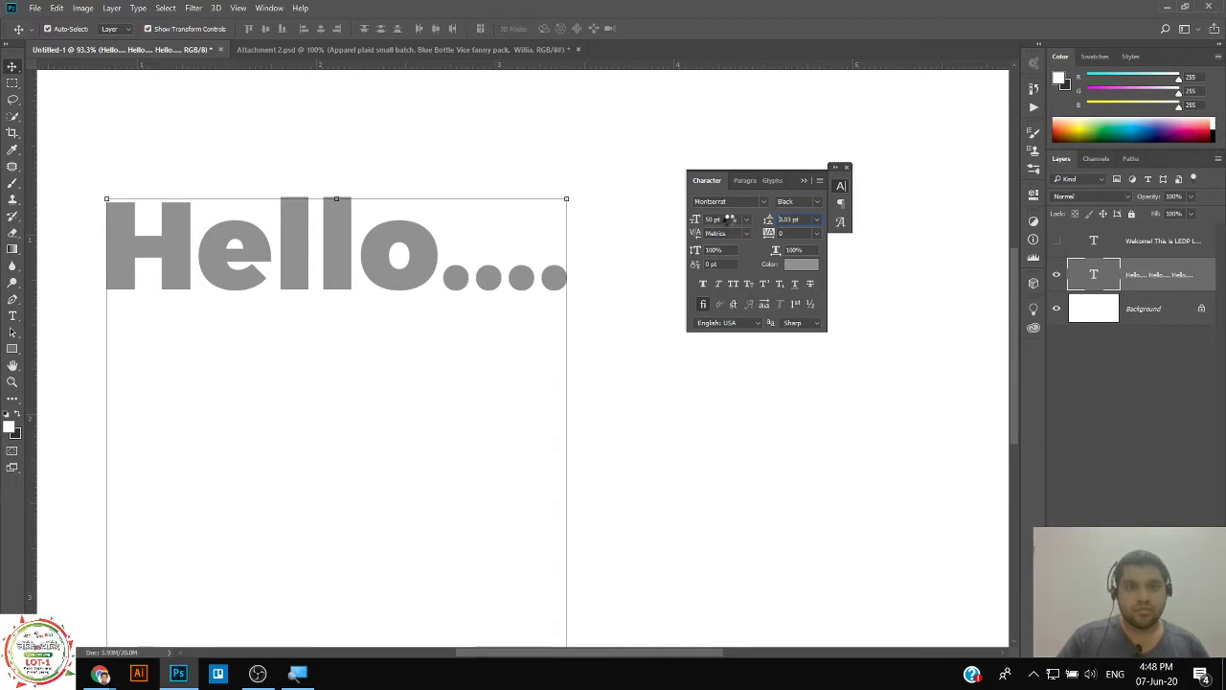
{"action": "key", "text": "Return"}
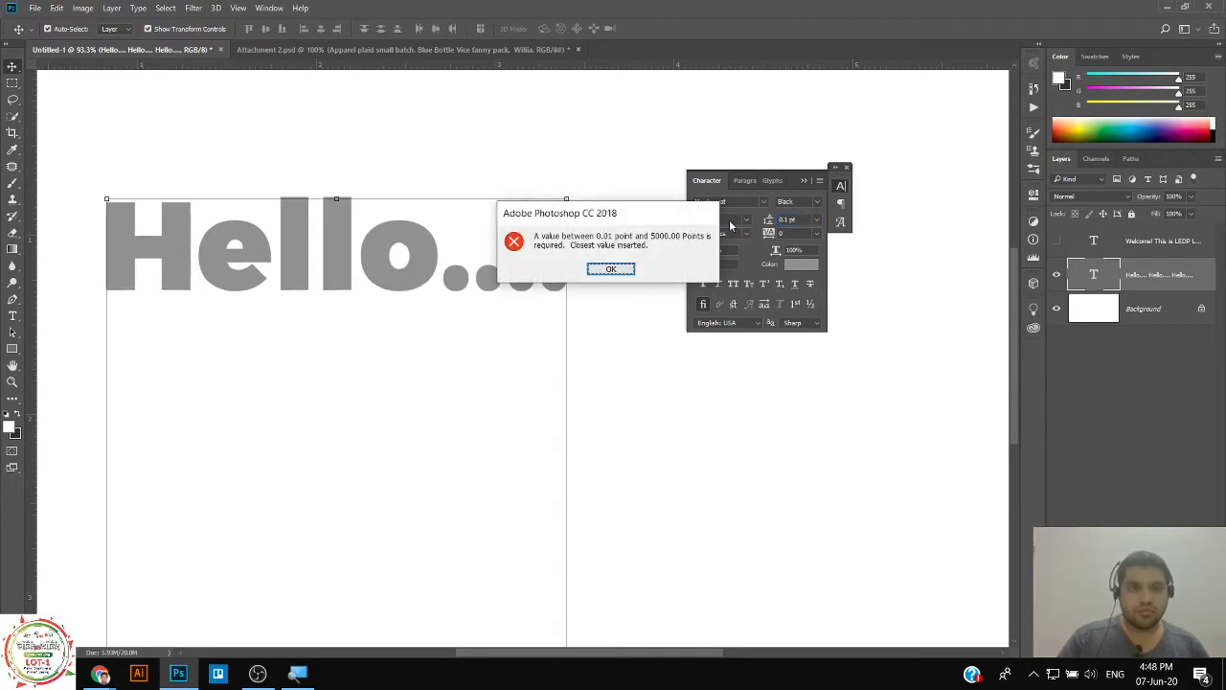
{"action": "left_click", "coordinate": [618, 267]}
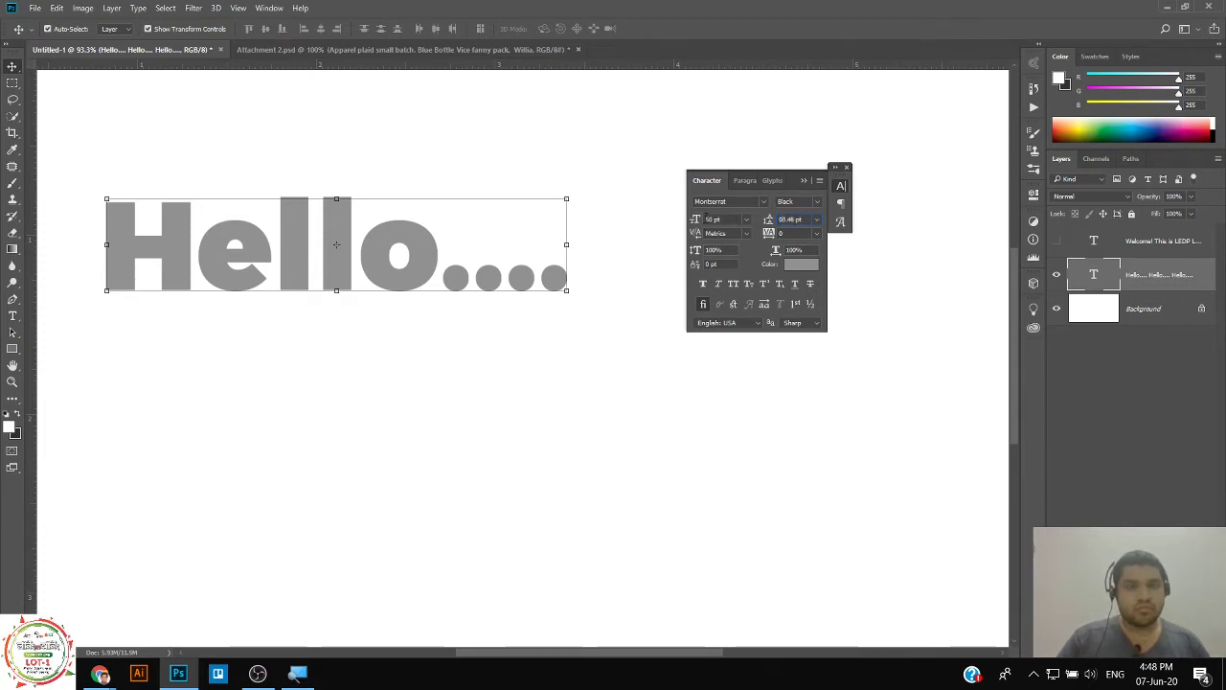
{"action": "type", "text": "3.48"}
{"action": "key", "text": "Return"}
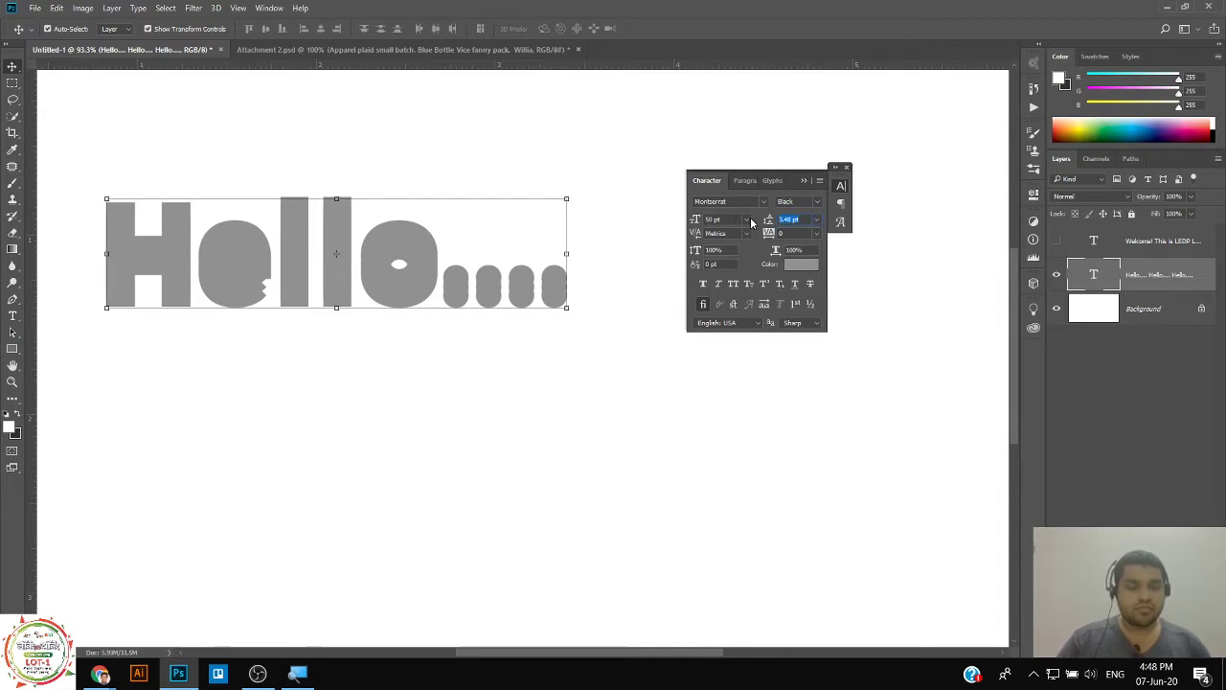
Increase the headline's leading to 17.38 pt and then to 24.34 pt.
{"action": "type", "text": "17.38"}
{"action": "key", "text": "Return"}
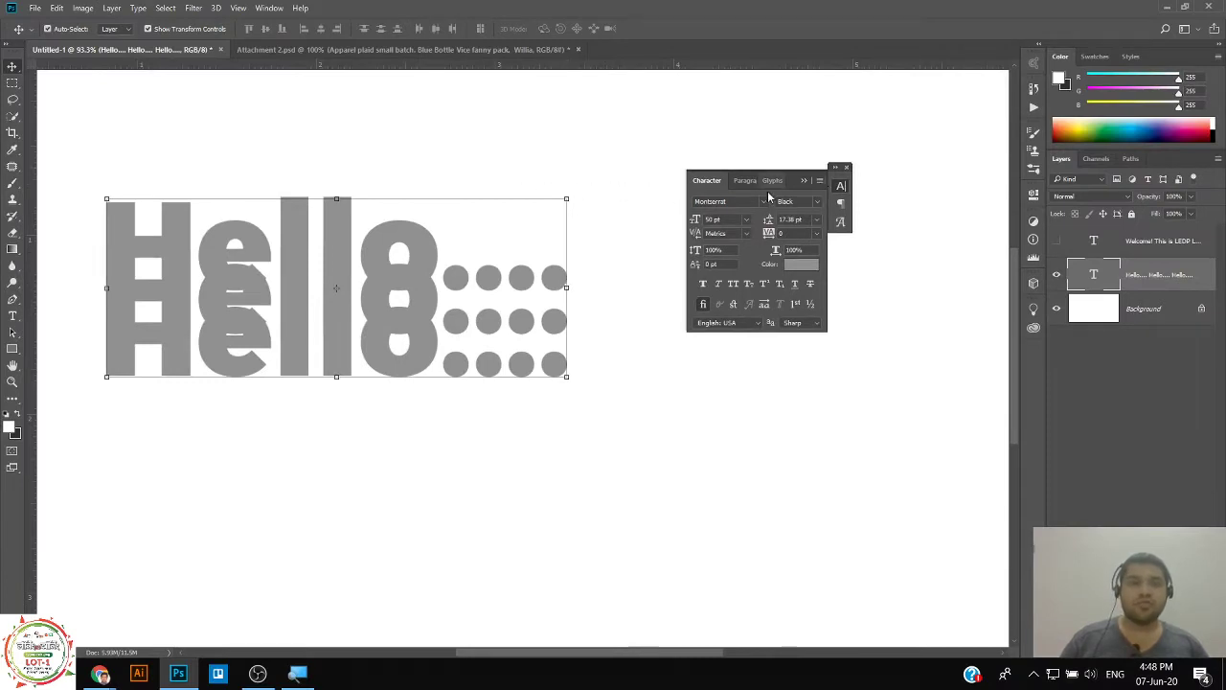
{"action": "left_click", "coordinate": [803, 220]}
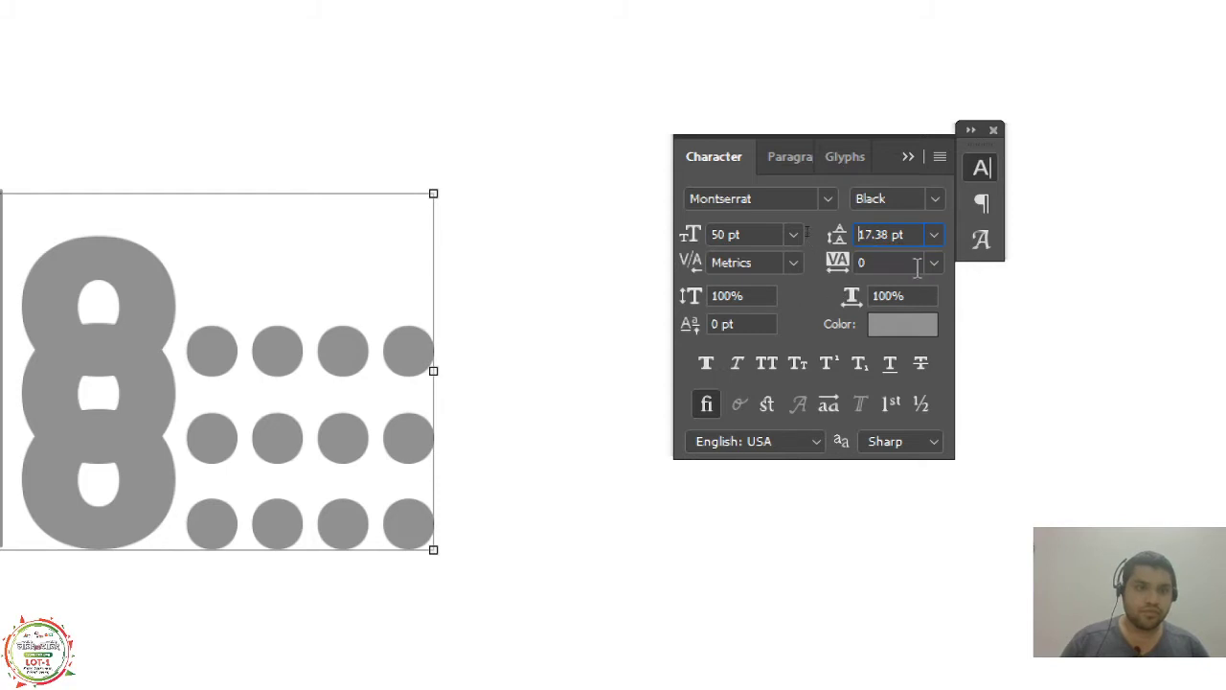
{"action": "left_click", "coordinate": [901, 234]}
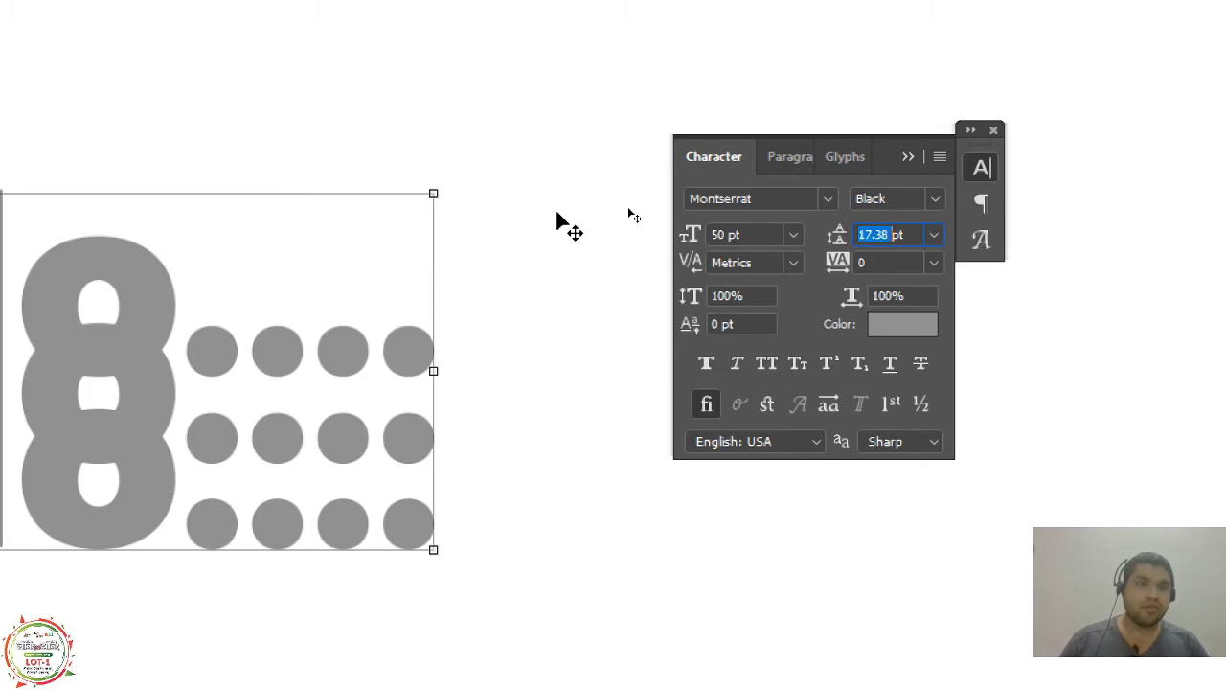
{"action": "type", "text": "24.34"}
{"action": "key", "text": "Return"}
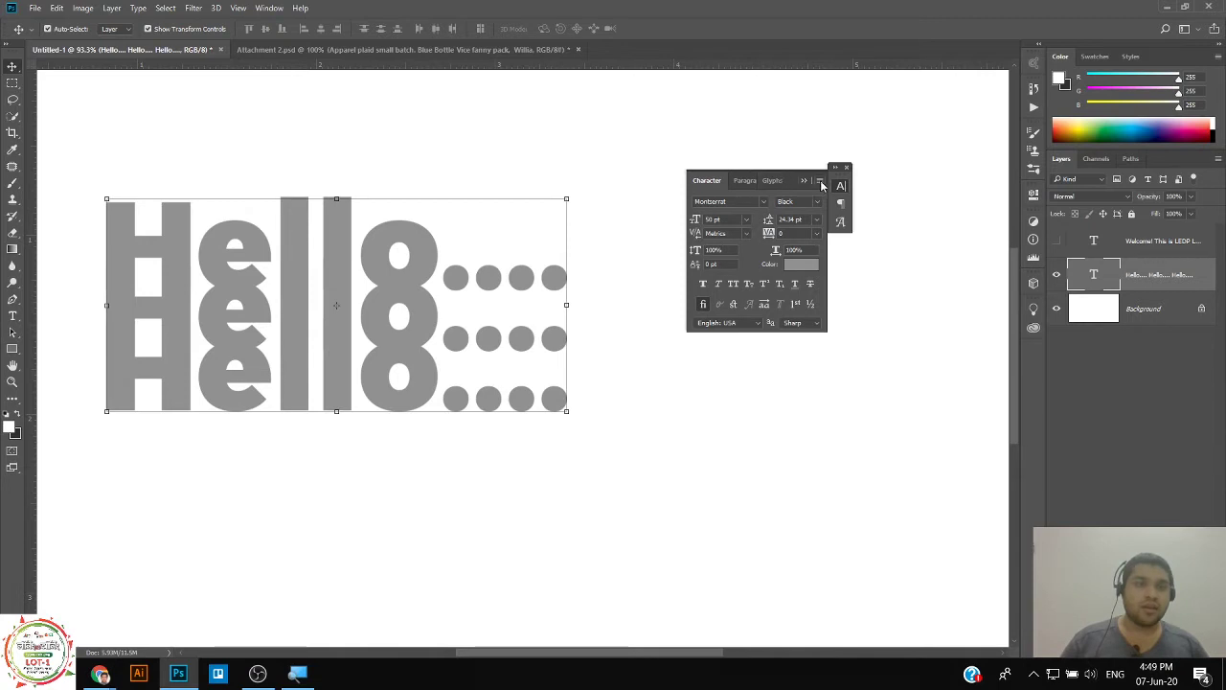
Open the headline's Type Layer Properties and arrange the Character settings beside them for comparison.
{"action": "left_click", "coordinate": [839, 185]}
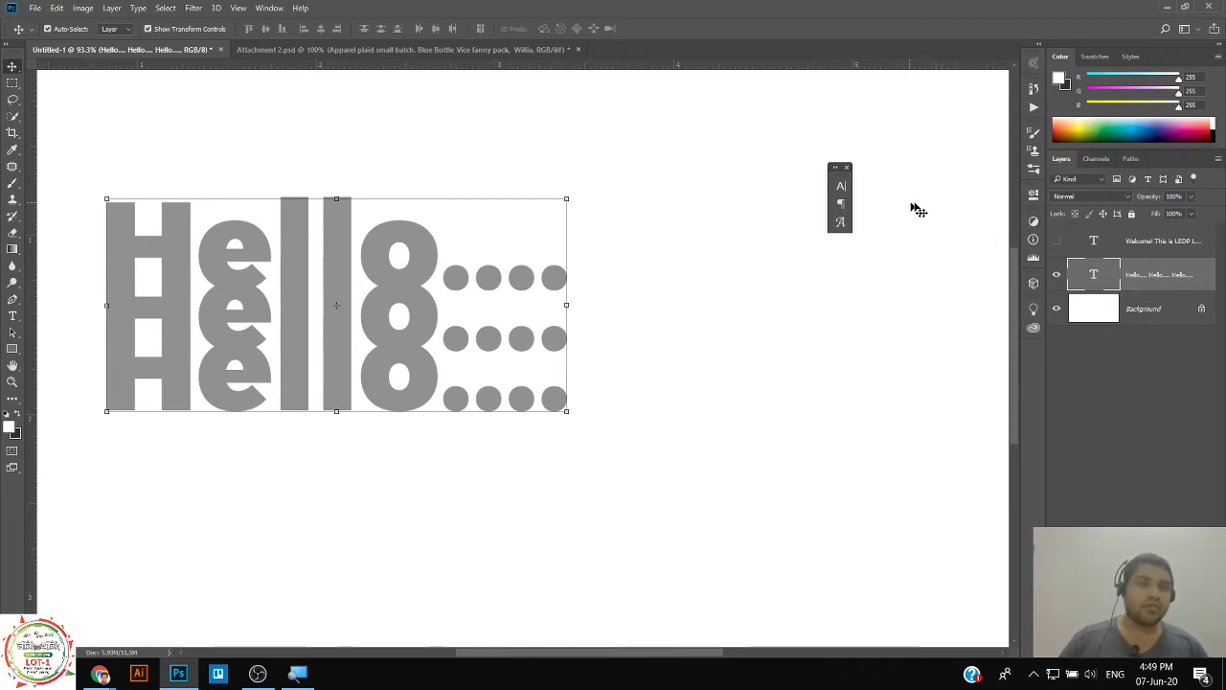
{"action": "left_click", "coordinate": [1034, 195]}
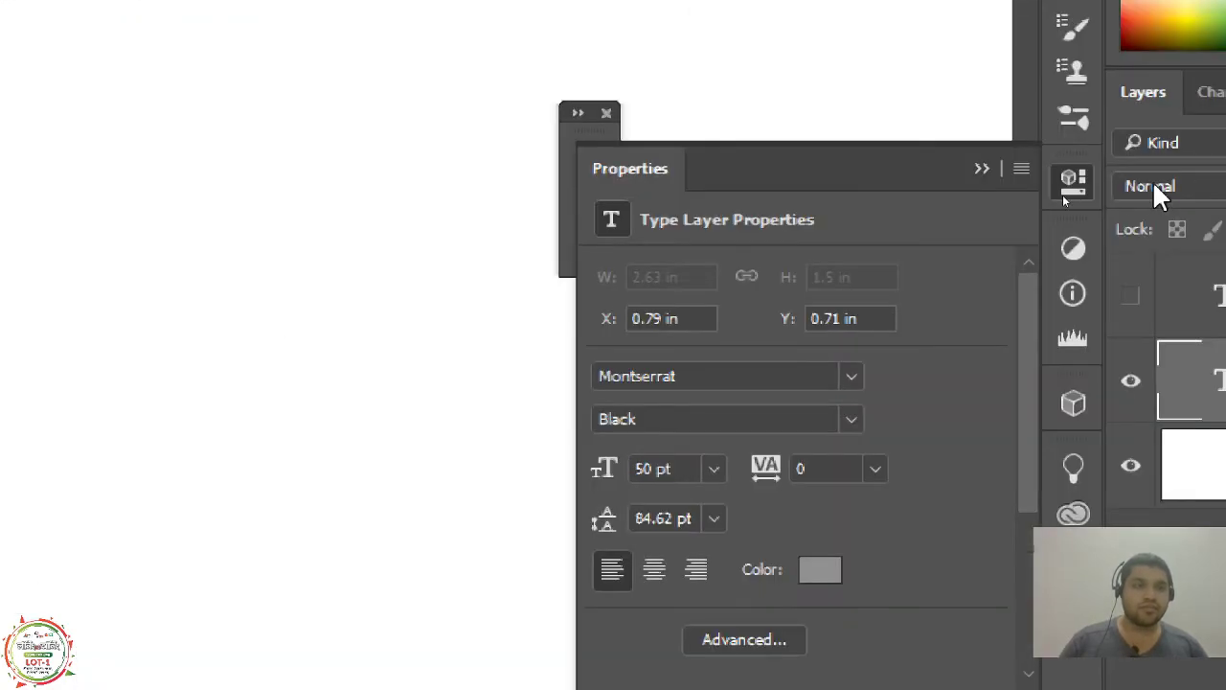
{"action": "left_click_drag", "start_coordinate": [587, 139], "coordinate": [466, 197]}
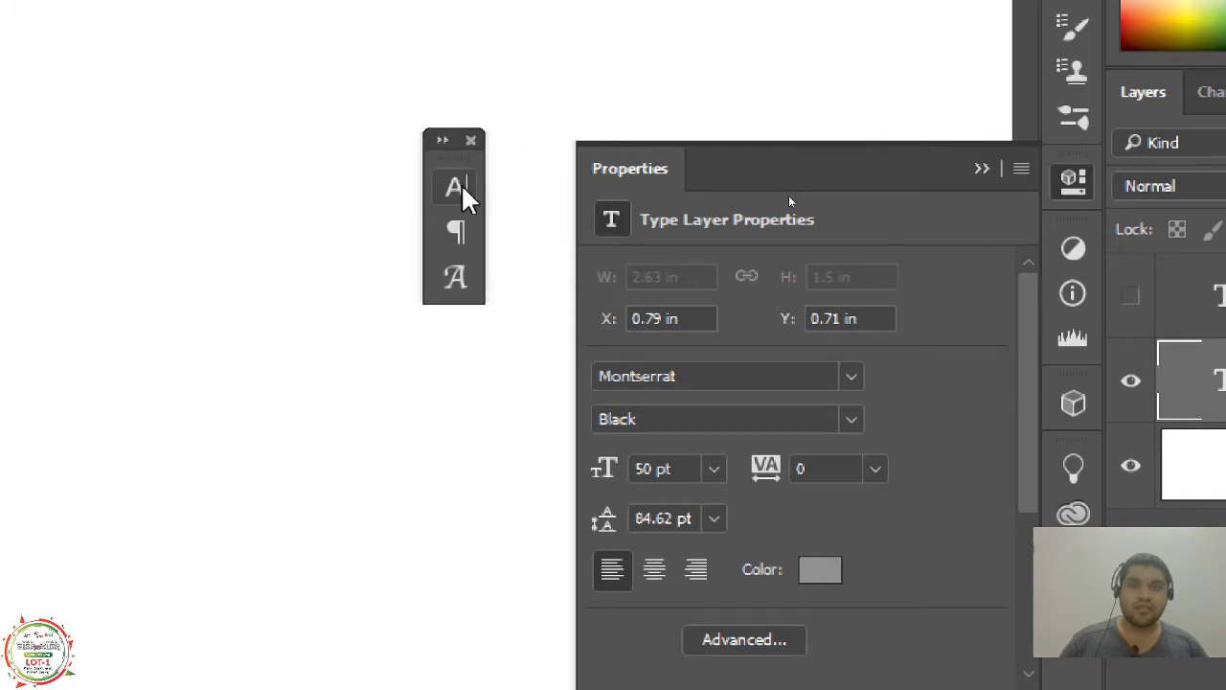
{"action": "left_click", "coordinate": [458, 190]}
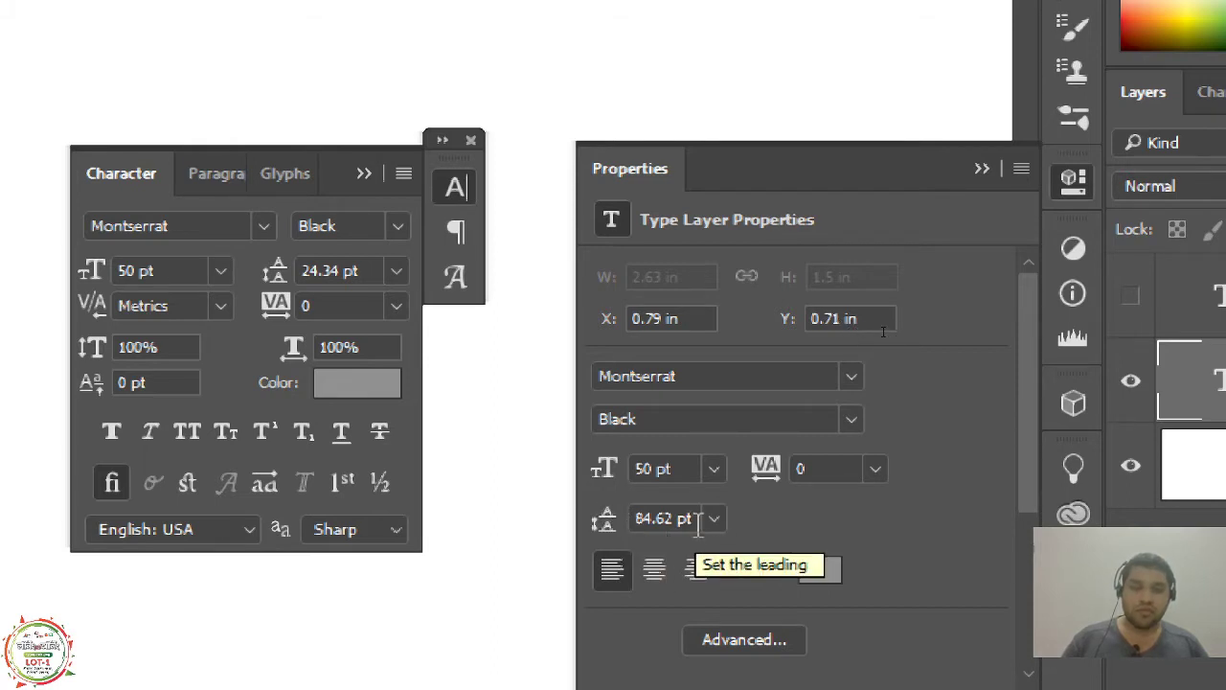
Set the headline's leading to 5 pt in the Type Layer Properties.
{"action": "left_click_drag", "start_coordinate": [697, 519], "coordinate": [470, 532]}
{"action": "type", "text": "5"}
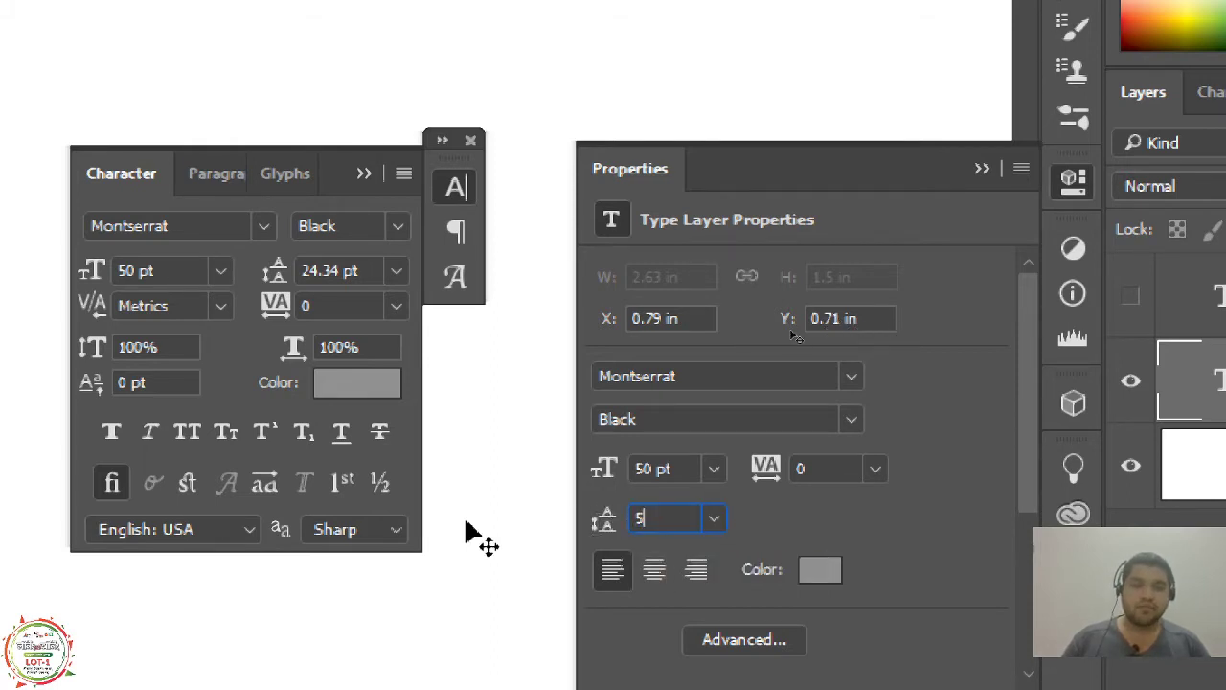
{"action": "key", "text": "Return"}
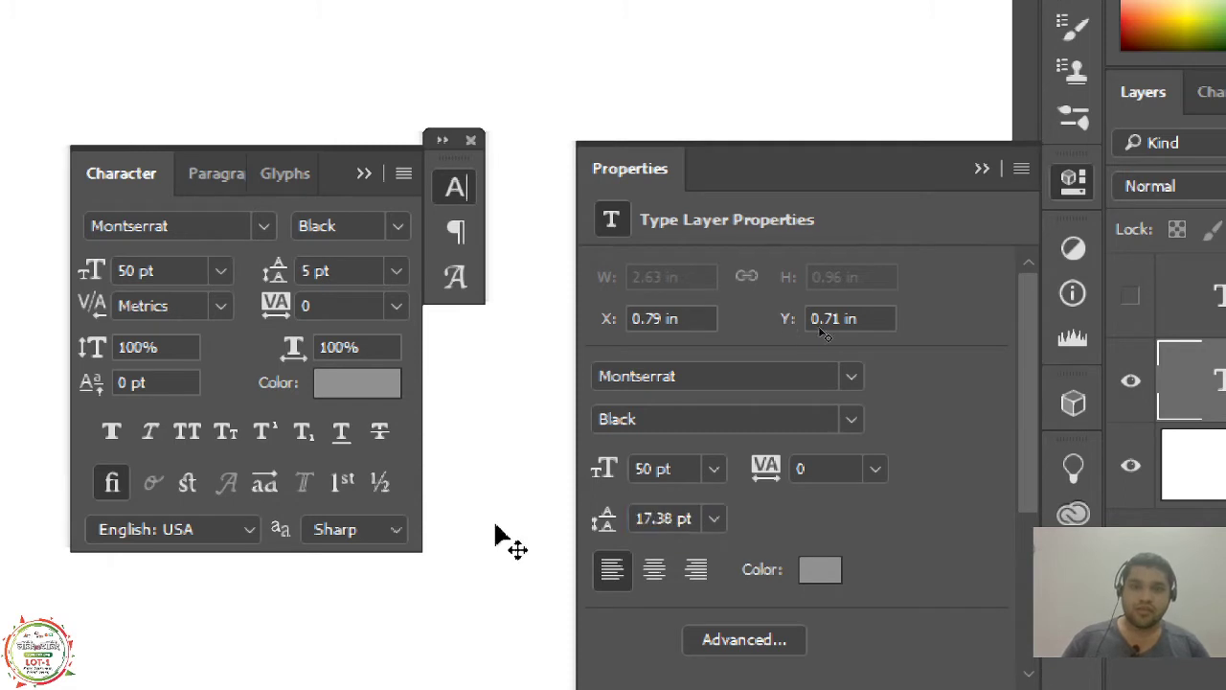
Compare the leading in the Type Layer Properties with the Character settings and re-enter 5 pt as the Character leading.
{"action": "left_click", "coordinate": [663, 518]}
{"action": "left_click", "coordinate": [352, 270]}
{"action": "left_click", "coordinate": [640, 522]}
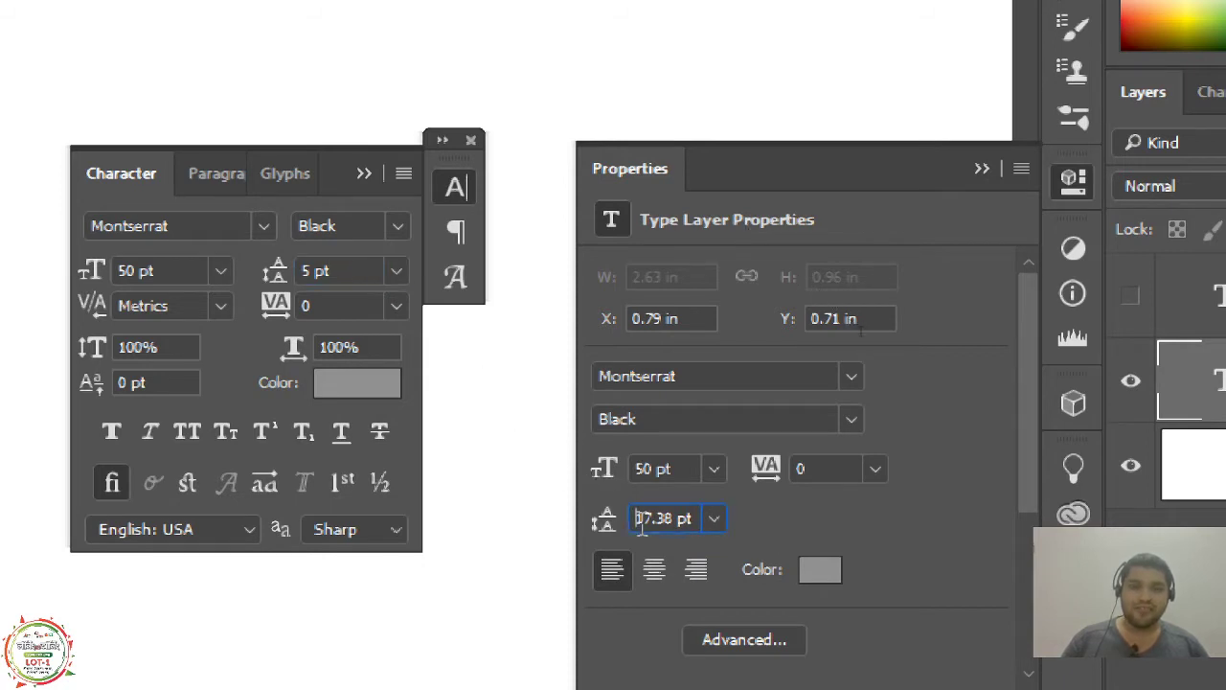
{"action": "double_click", "coordinate": [640, 525]}
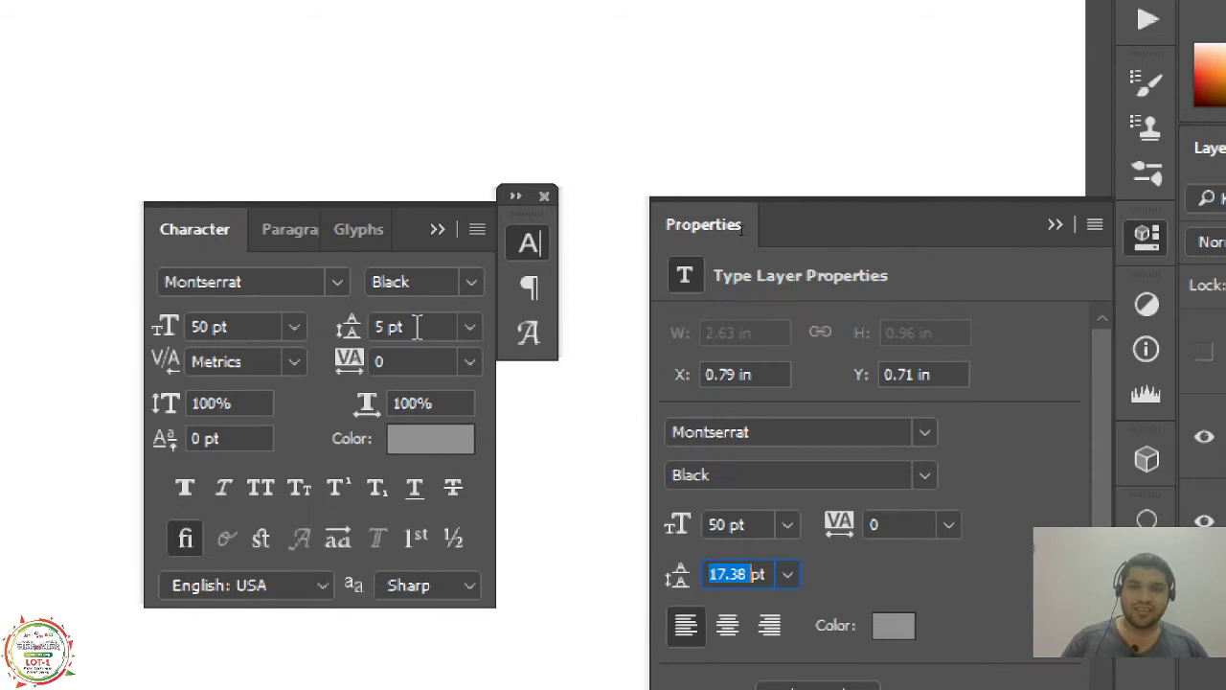
{"action": "left_click", "coordinate": [416, 326]}
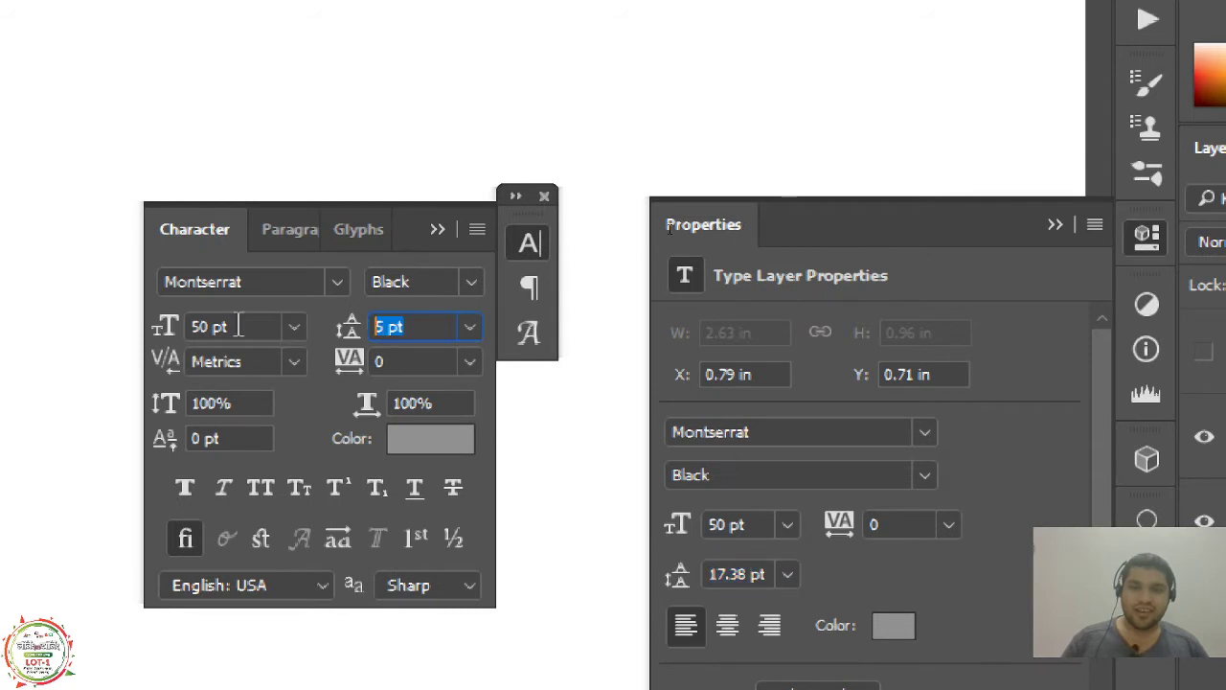
{"action": "type", "text": "5"}
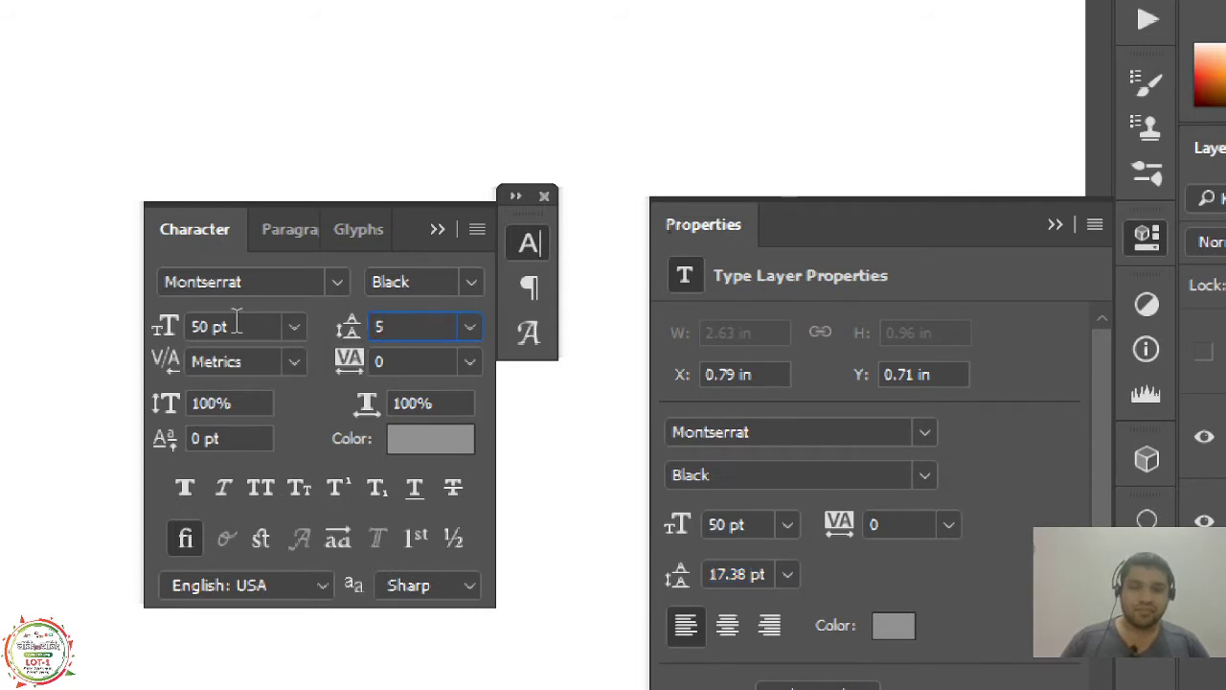
{"action": "key", "text": "Return"}
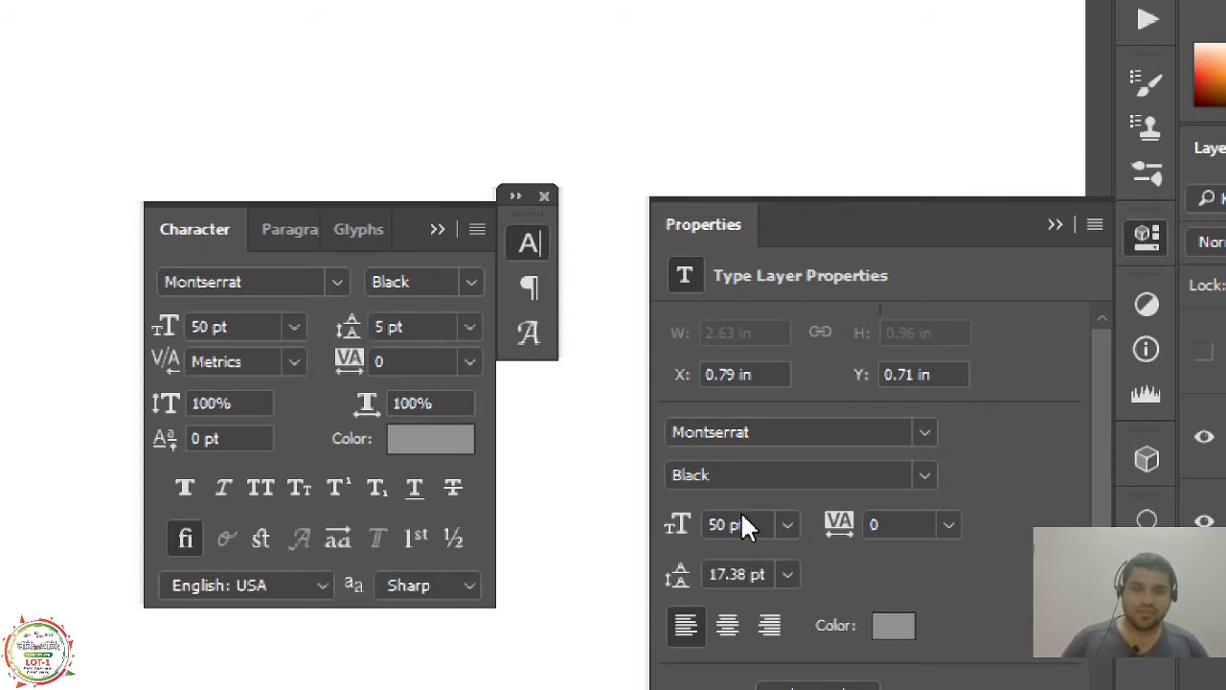
Set the headline's leading to 24.34 pt in the Character settings.
{"action": "left_click", "coordinate": [422, 326]}
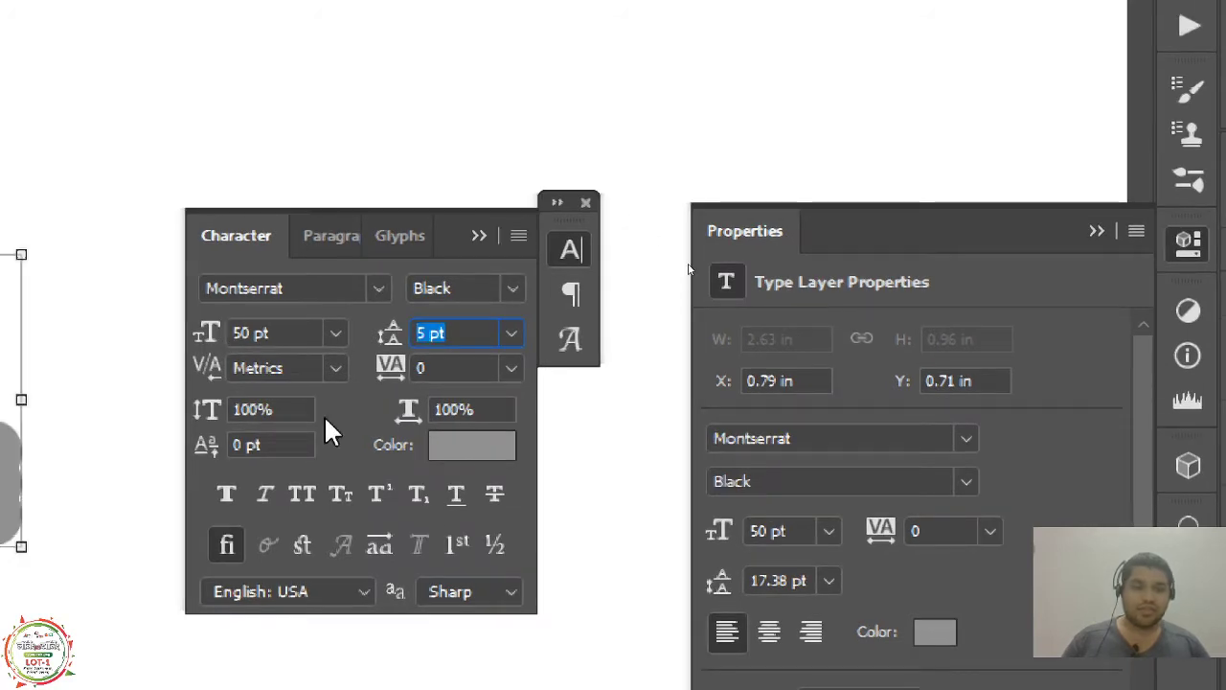
{"action": "type", "text": "24.34"}
{"action": "key", "text": "Return"}
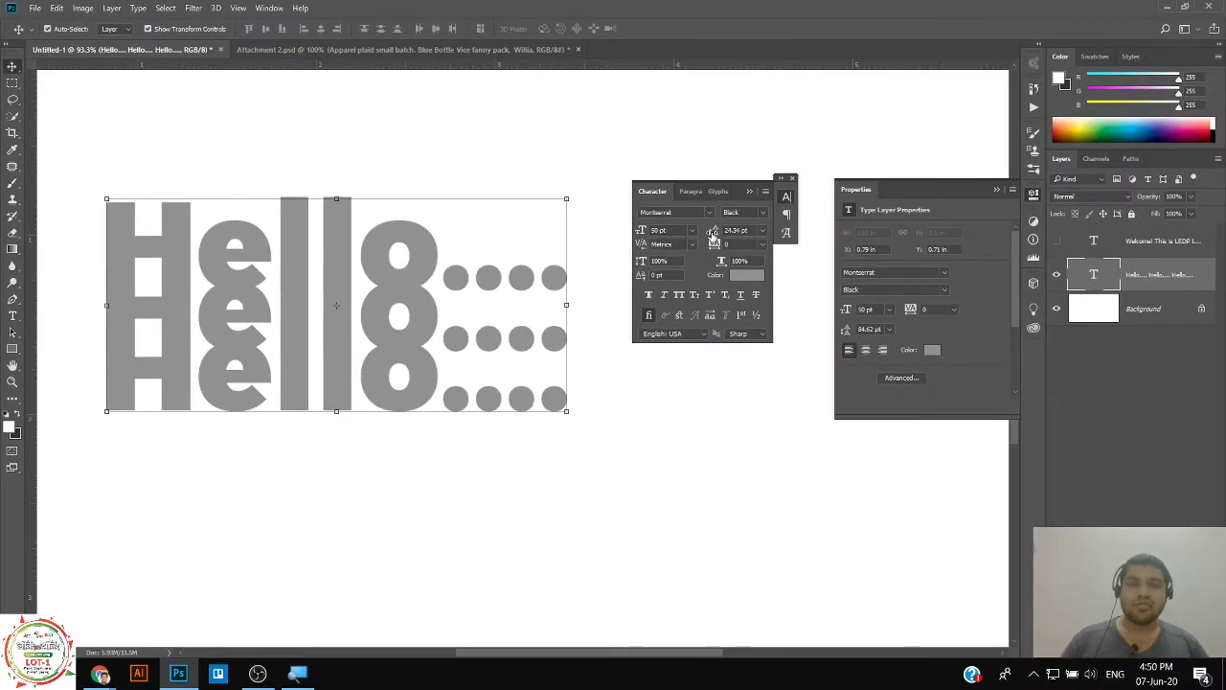
Scrub the headline's Character leading up to 7382.79 pt and dismiss the out-of-range warnings.
{"action": "left_click_drag", "start_coordinate": [713, 232], "coordinate": [714, 232]}
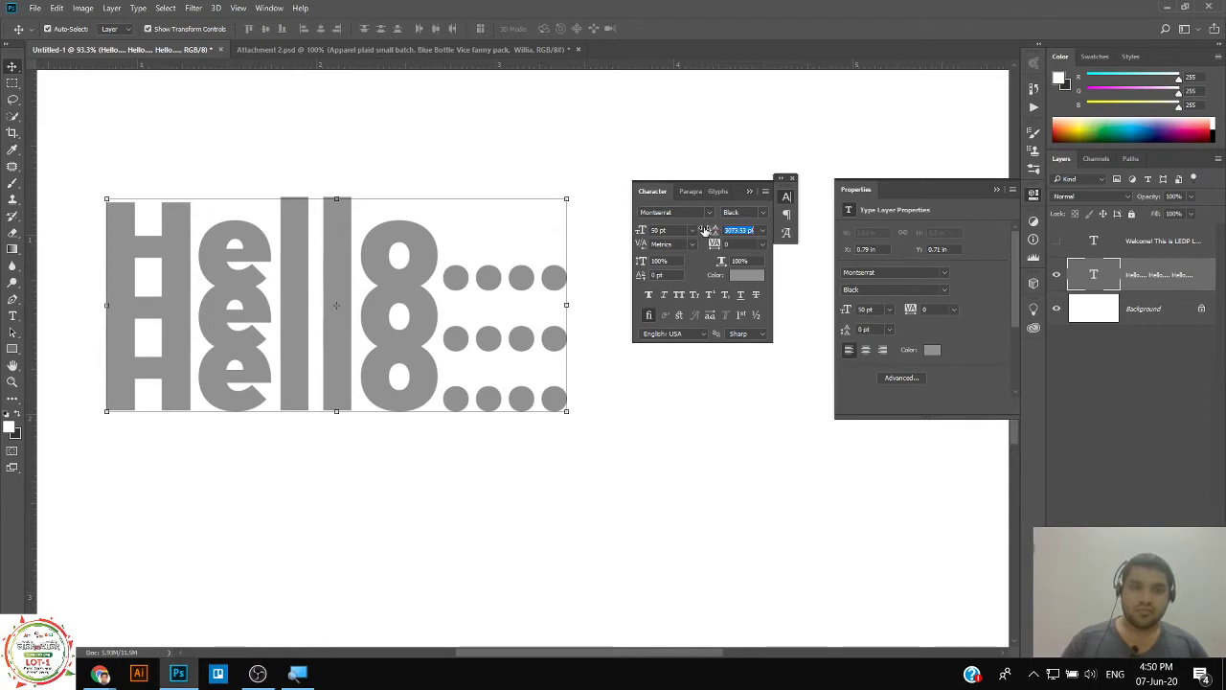
{"action": "left_click_drag", "start_coordinate": [686, 231], "coordinate": [713, 240]}
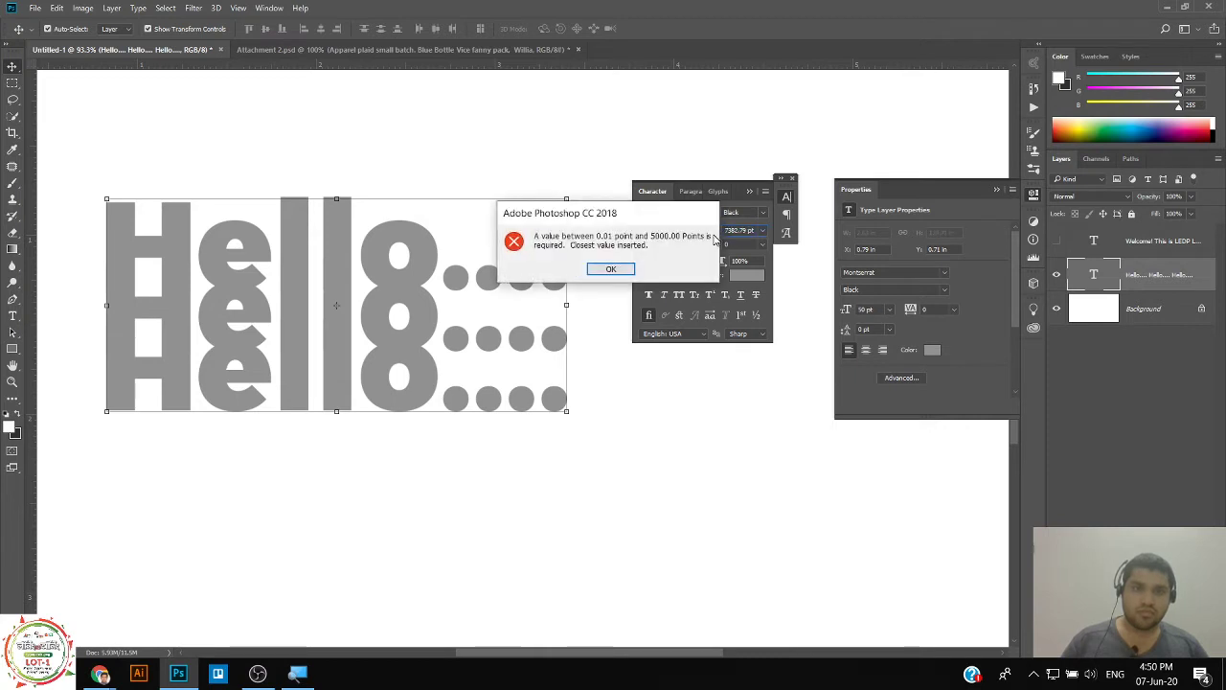
{"action": "left_click", "coordinate": [613, 269]}
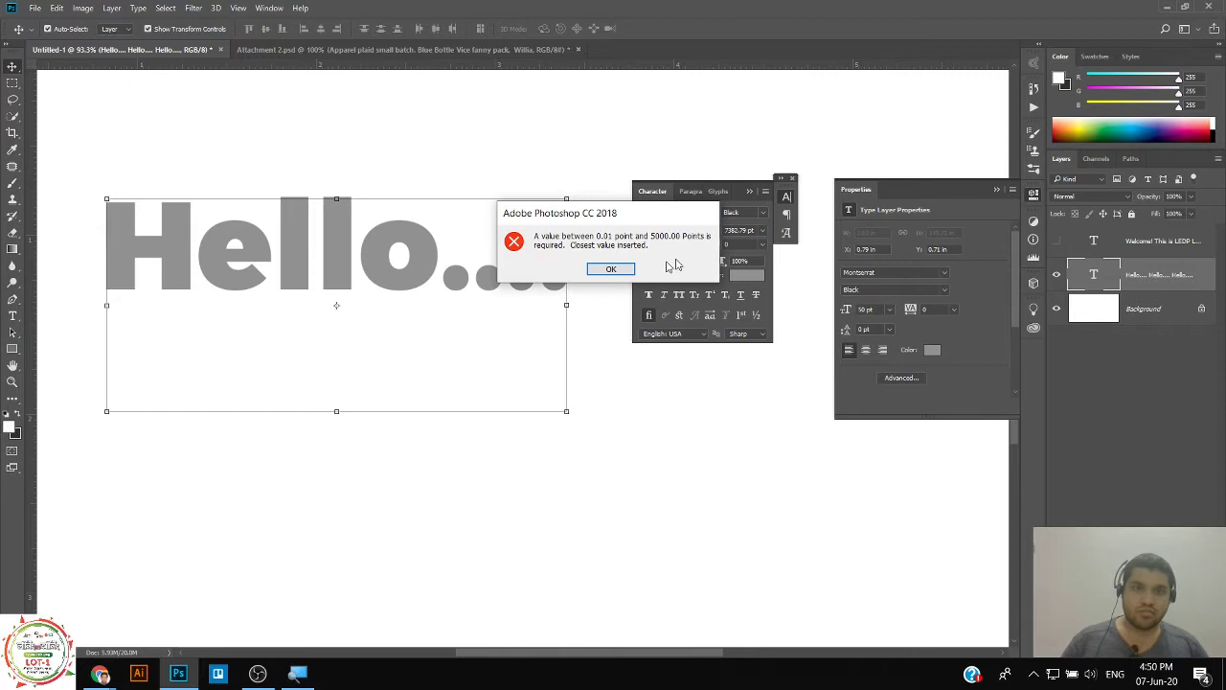
{"action": "left_click", "coordinate": [621, 268]}
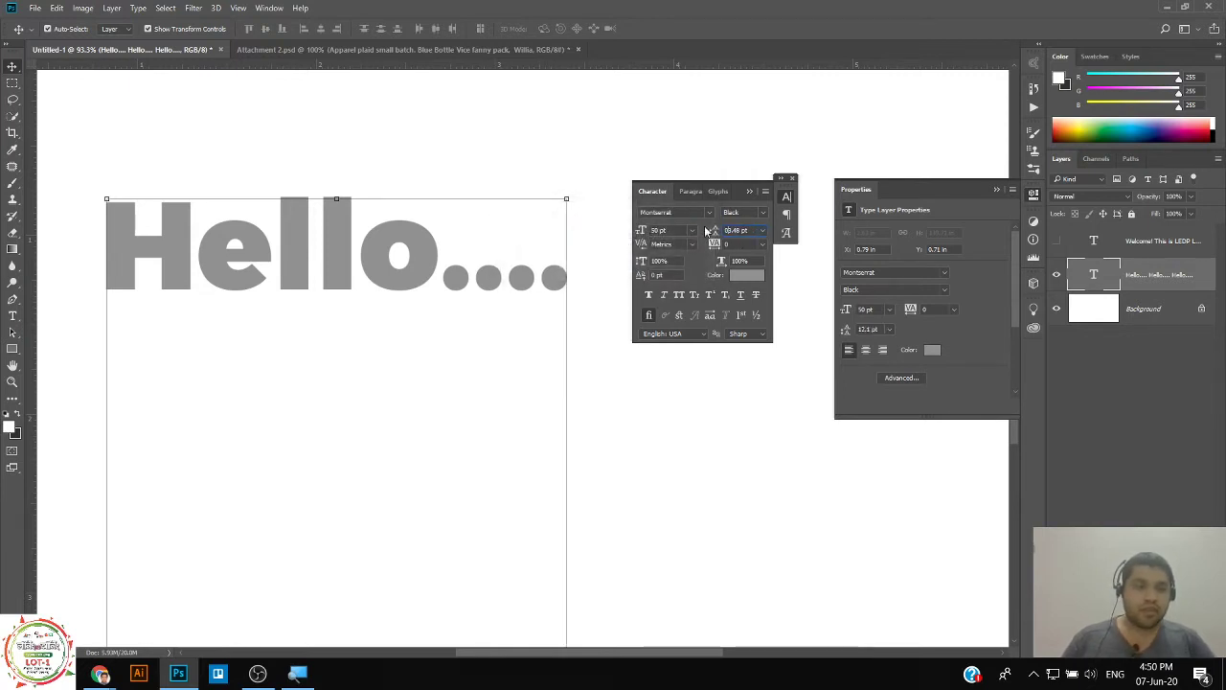
Reduce the three-line headline's Character leading to 6.95 pt.
{"action": "type", "text": "0"}
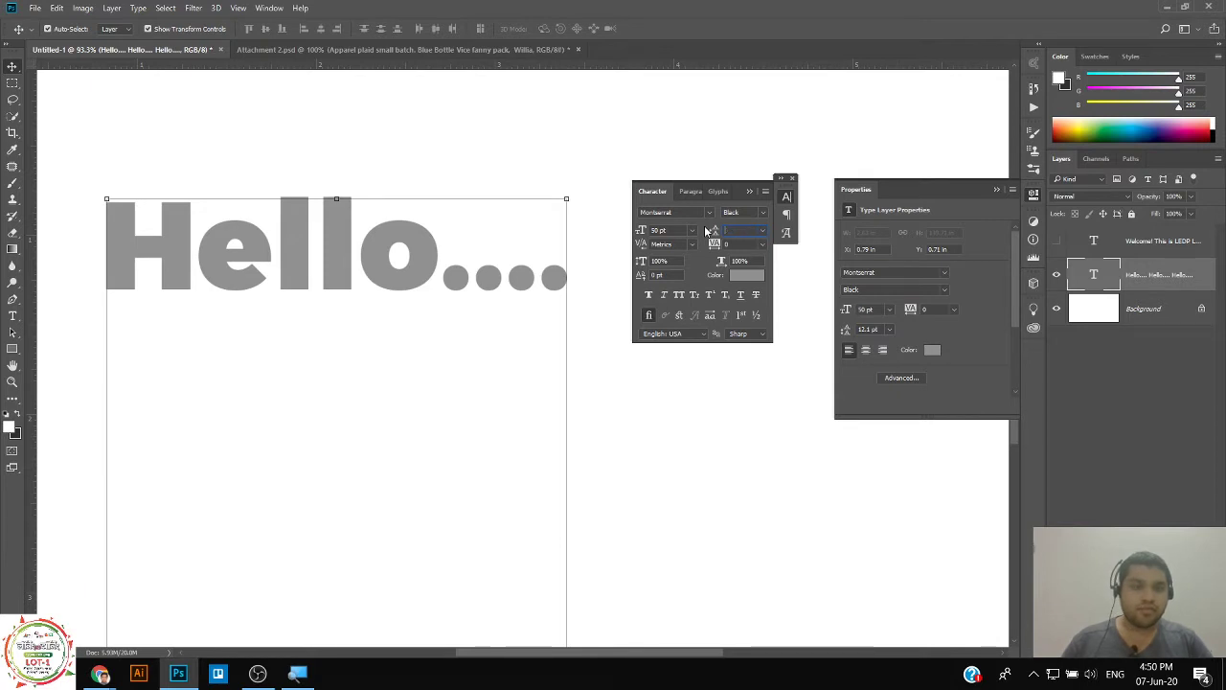
{"action": "key", "text": "ctrl+z"}
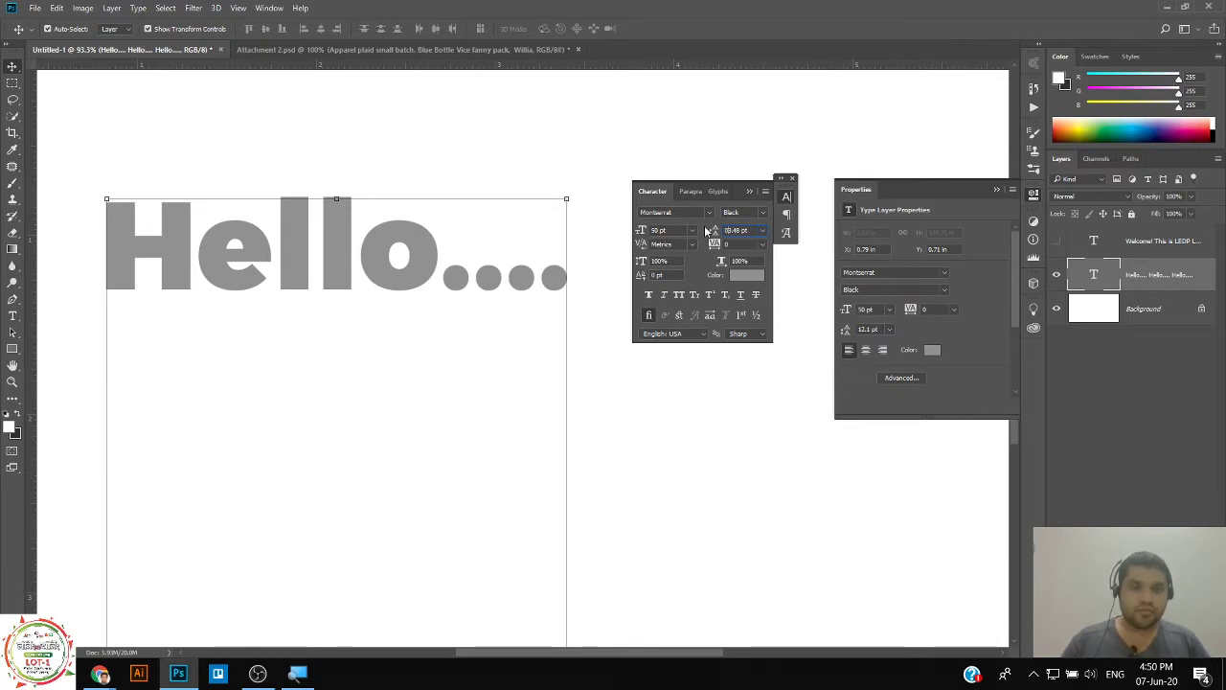
{"action": "key", "text": "ctrl+a"}
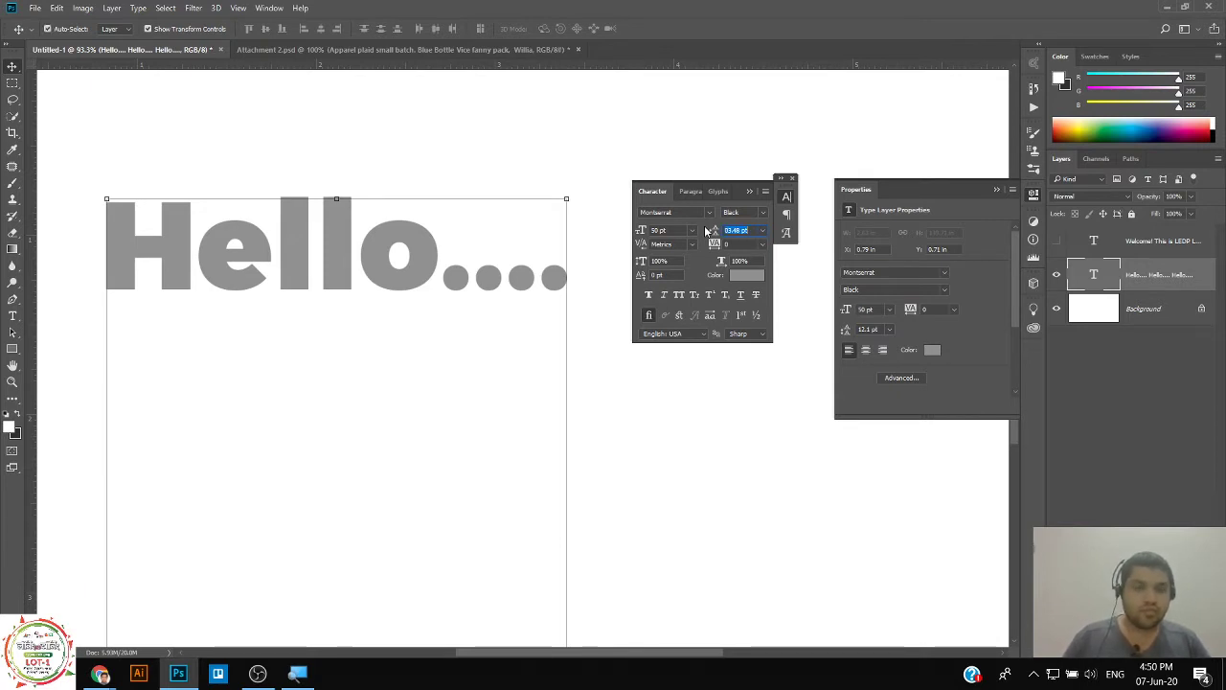
{"action": "key", "text": "Up"}
{"action": "key", "text": "Down"}
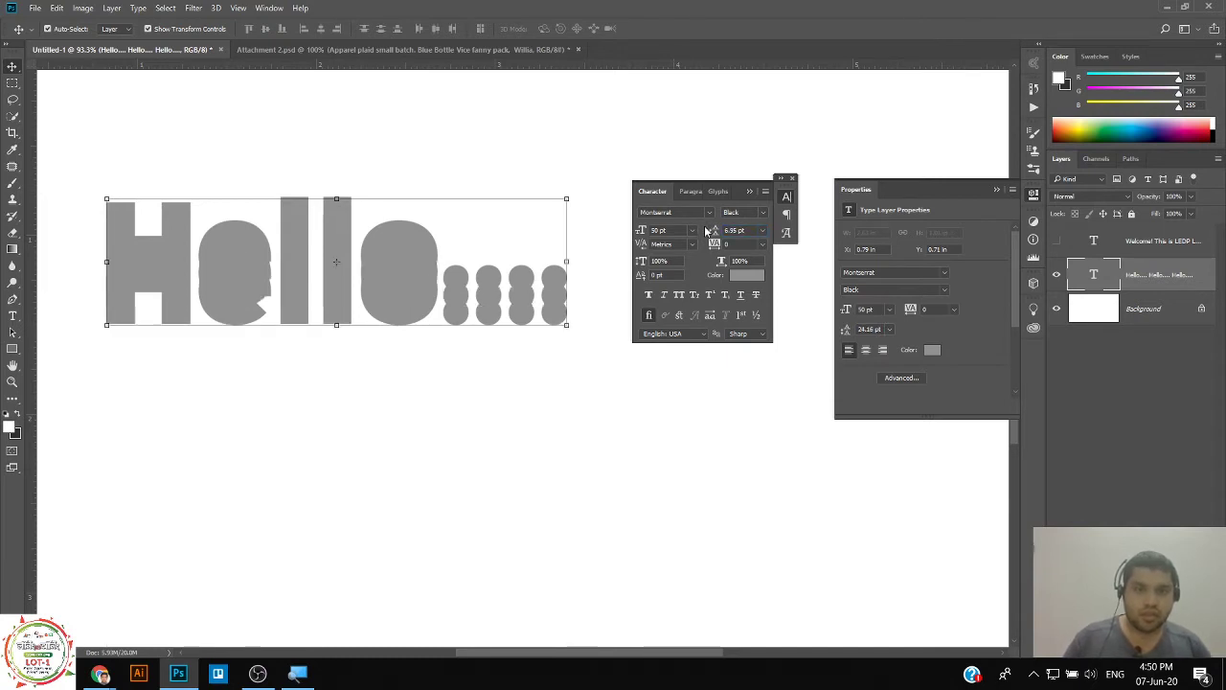
Raise the headline's Character leading to 17.38 pt and further to 20.86 pt.
{"action": "key", "text": "ctrl+a"}
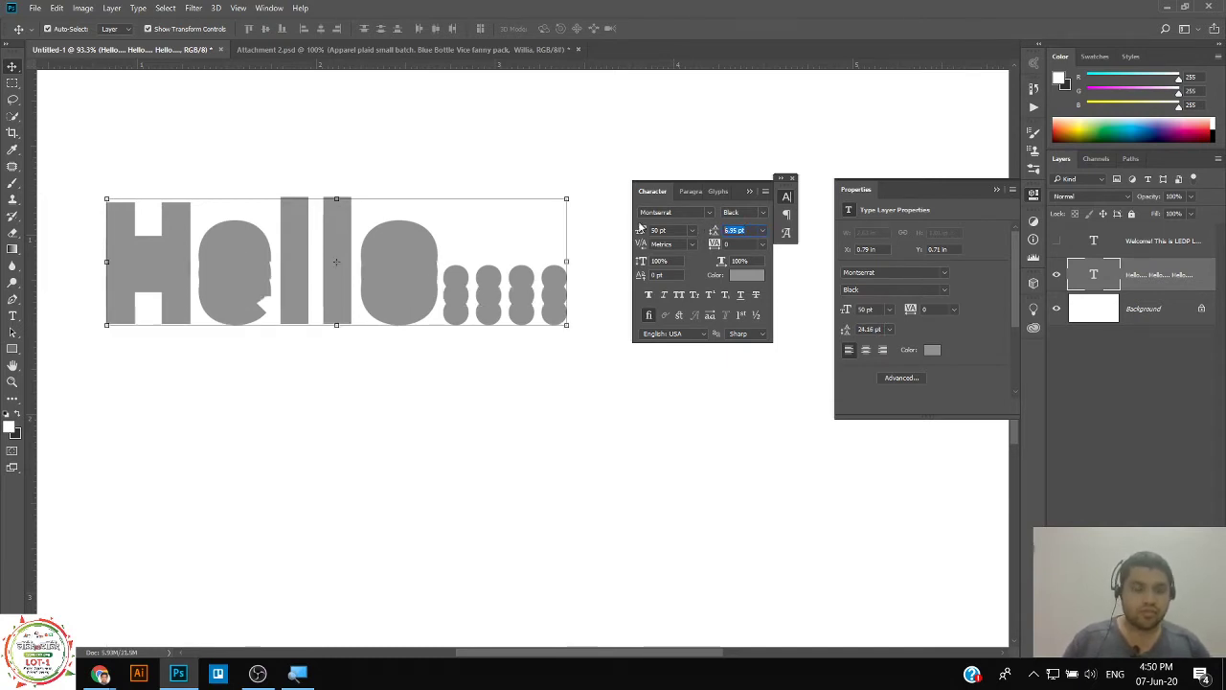
{"action": "key", "text": "shift+Up"}
{"action": "key", "text": "Return"}
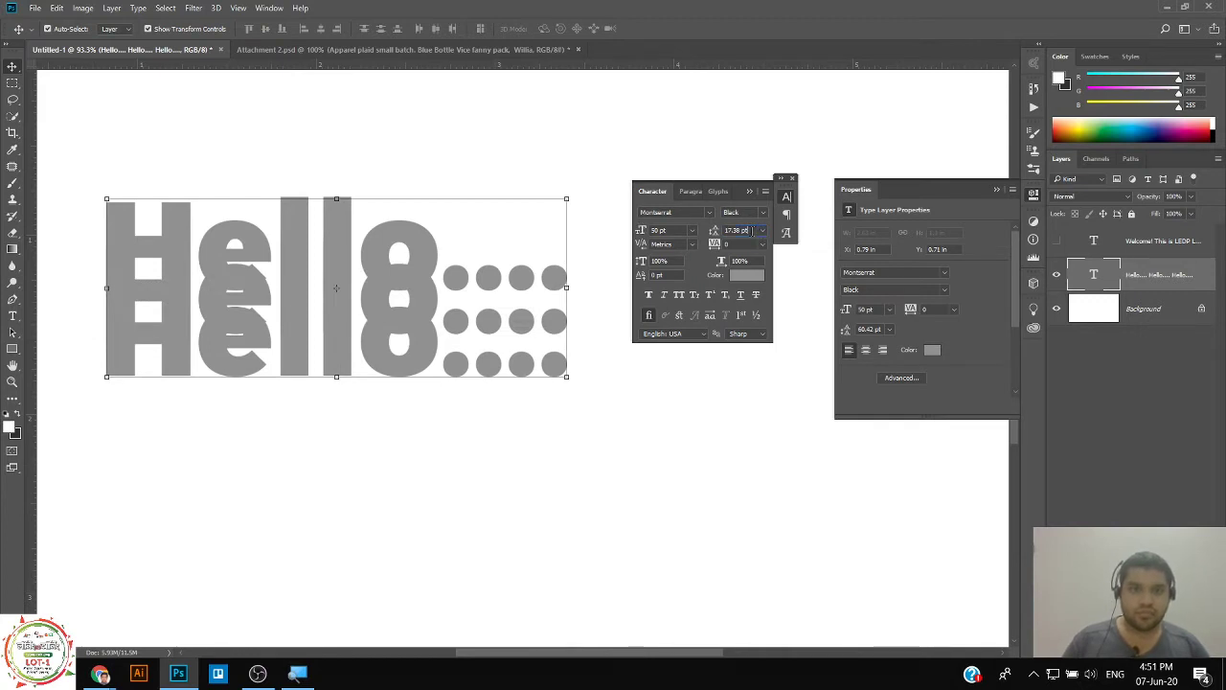
{"action": "key", "text": "ctrl+a"}
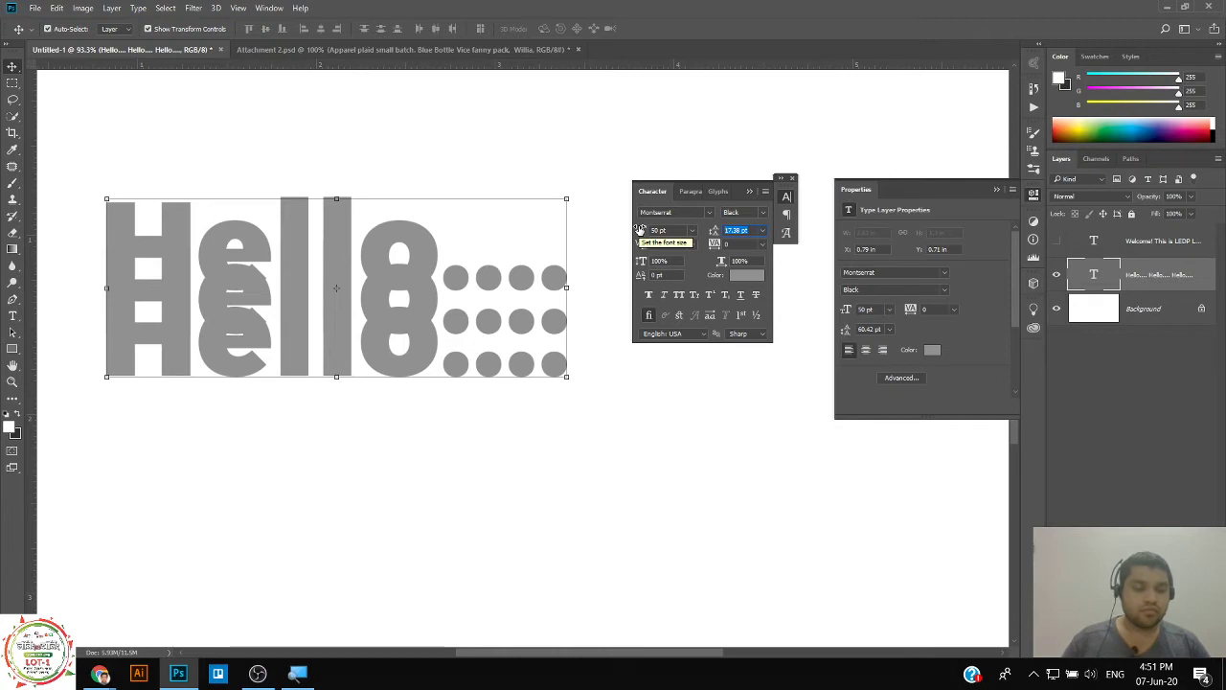
{"action": "key", "text": "Up"}
{"action": "key", "text": "Return"}
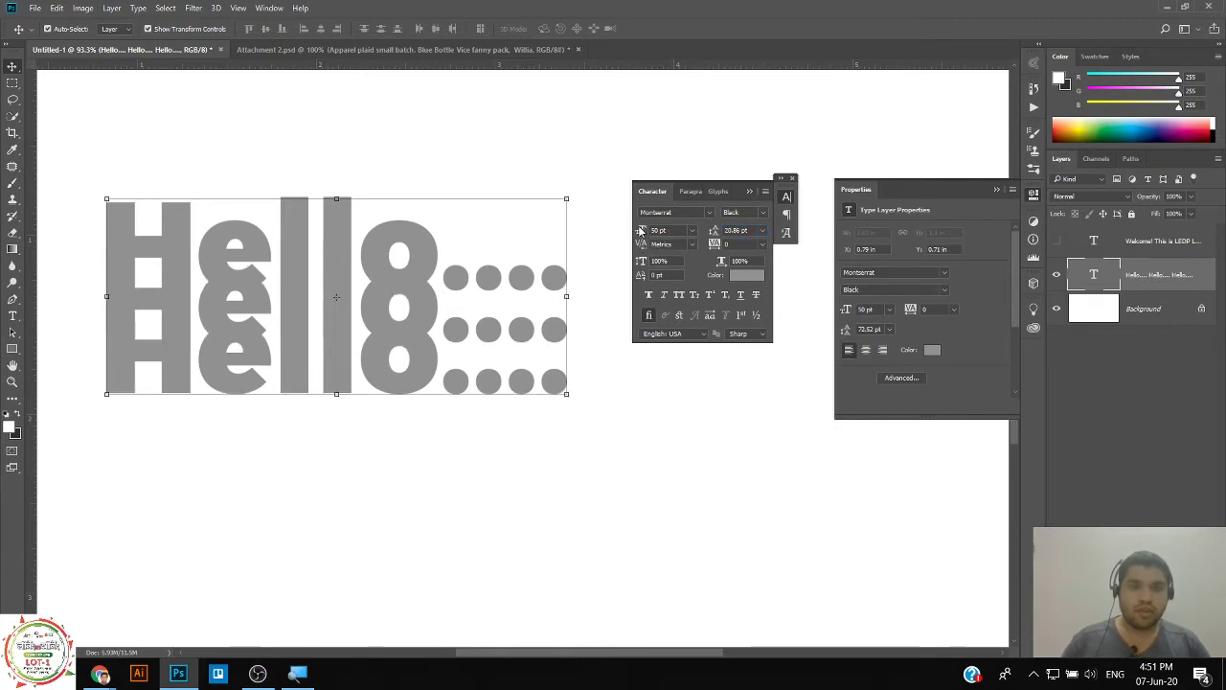
Set the headline's Character leading to 27.81 pt.
{"action": "left_click", "coordinate": [746, 231]}
{"action": "type", "text": "27.81"}
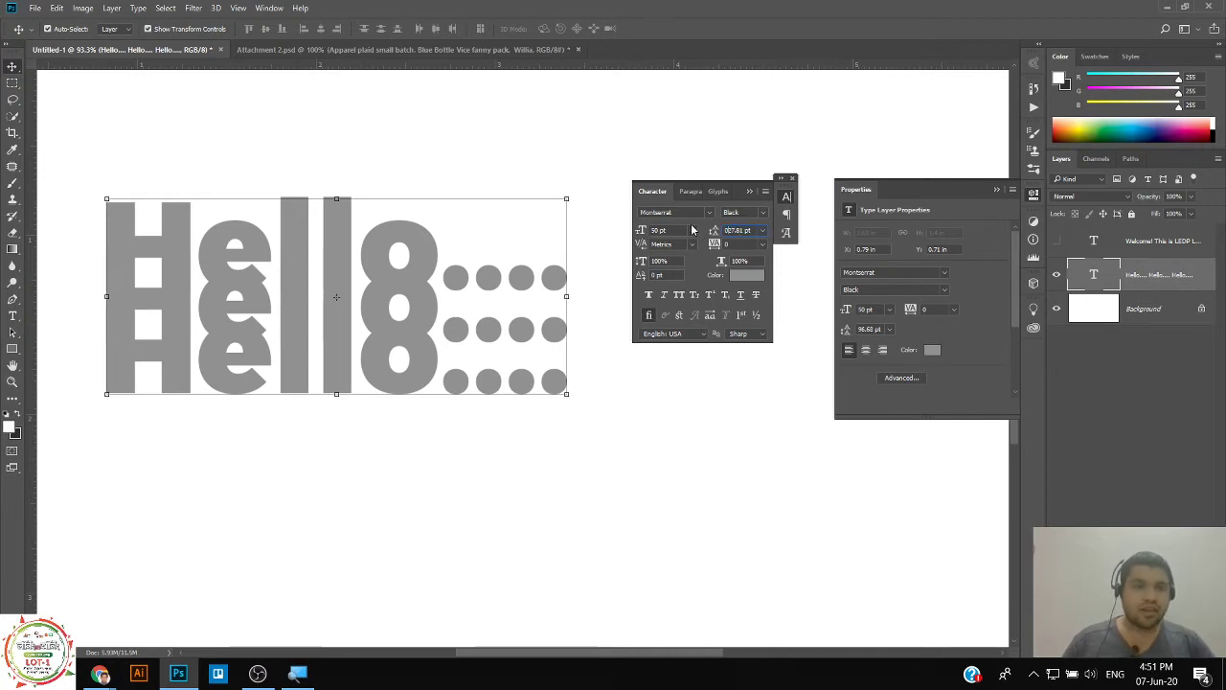
{"action": "key", "text": "Return"}
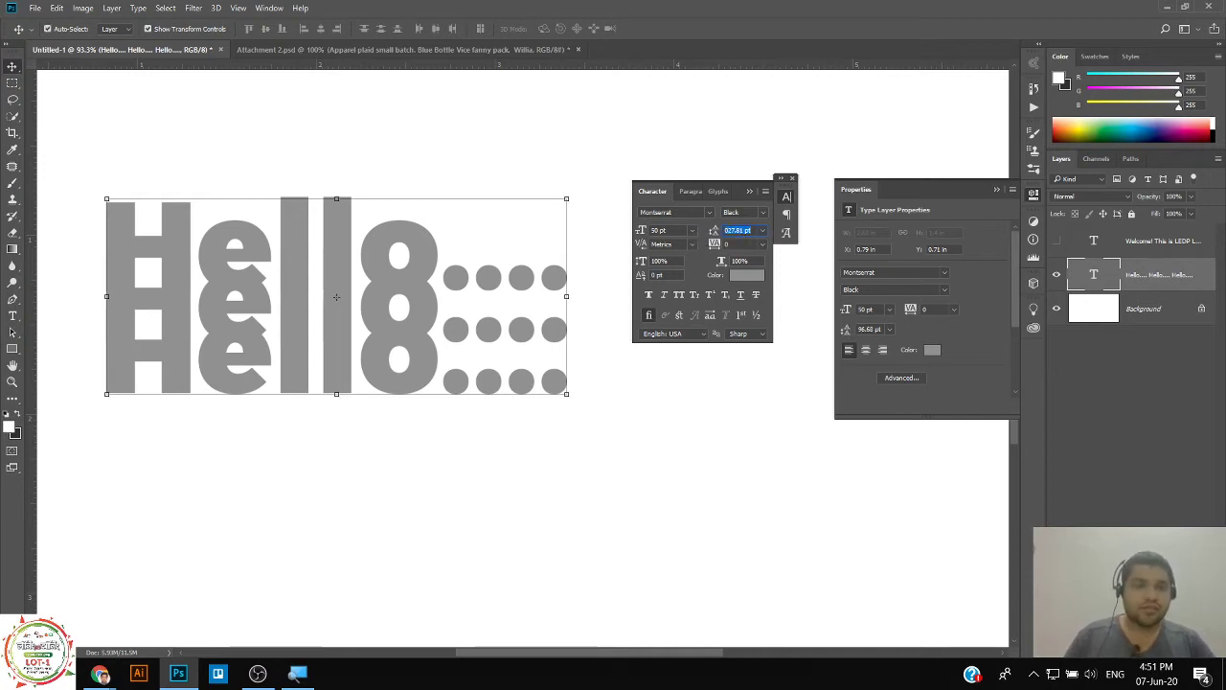
{"action": "key", "text": "Return"}
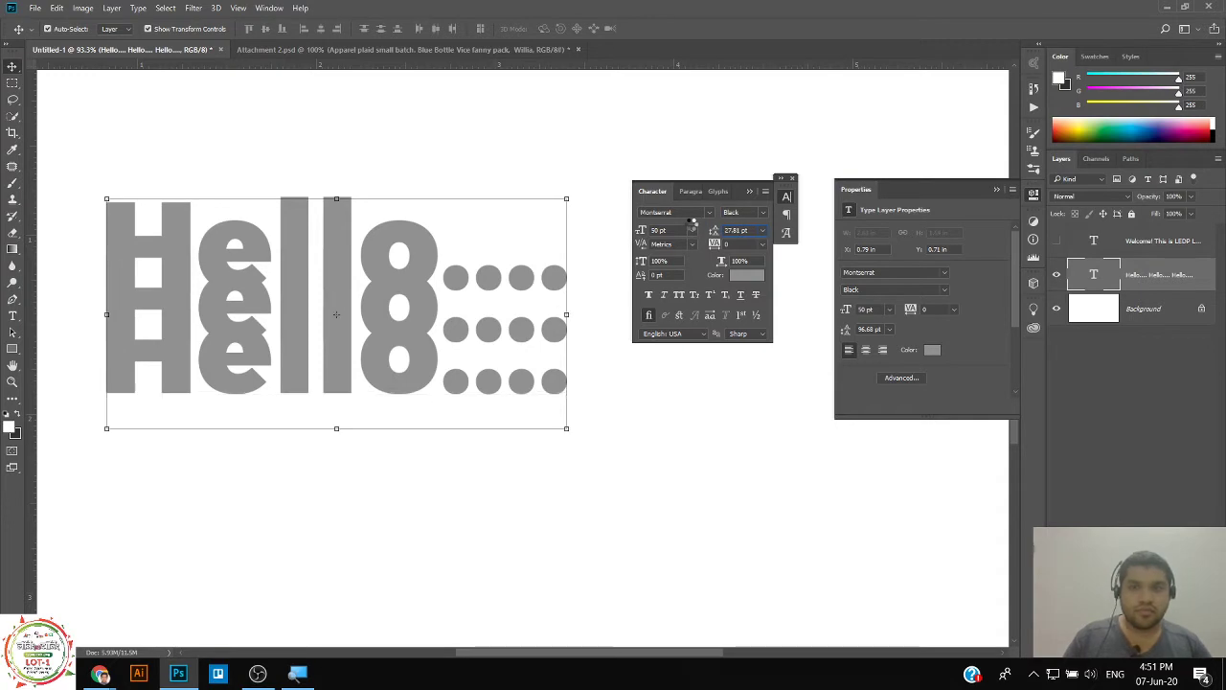
{"action": "key", "text": "shift+Up"}
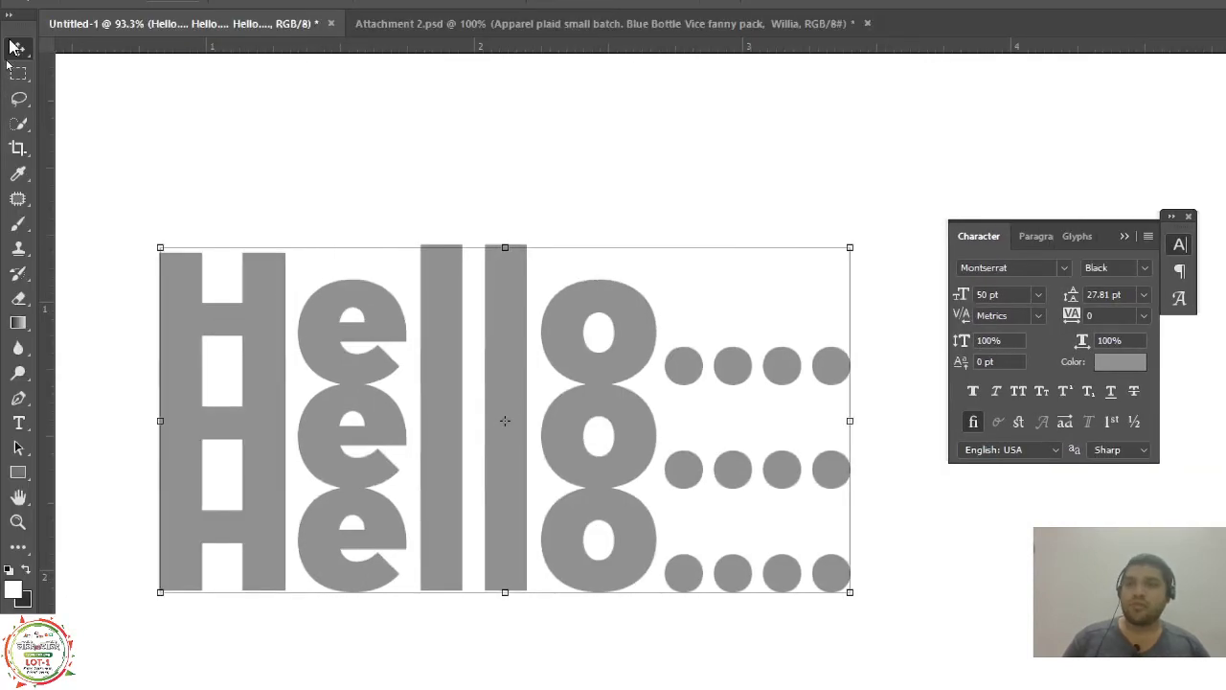
Remove the three-line headline and add new point text reading "Hello...." in the upper part of the canvas.
{"action": "key", "text": "ctrl+z"}
{"action": "key", "text": "ctrl+z"}
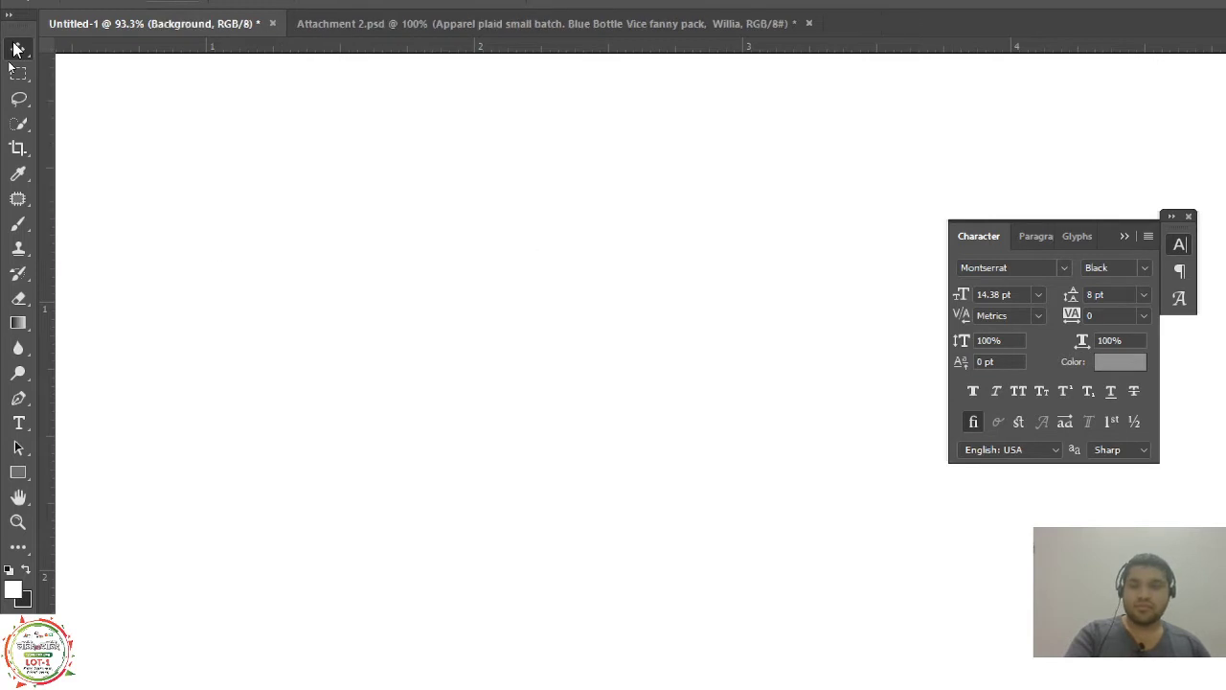
{"action": "left_click", "coordinate": [18, 422]}
{"action": "left_click", "coordinate": [382, 302]}
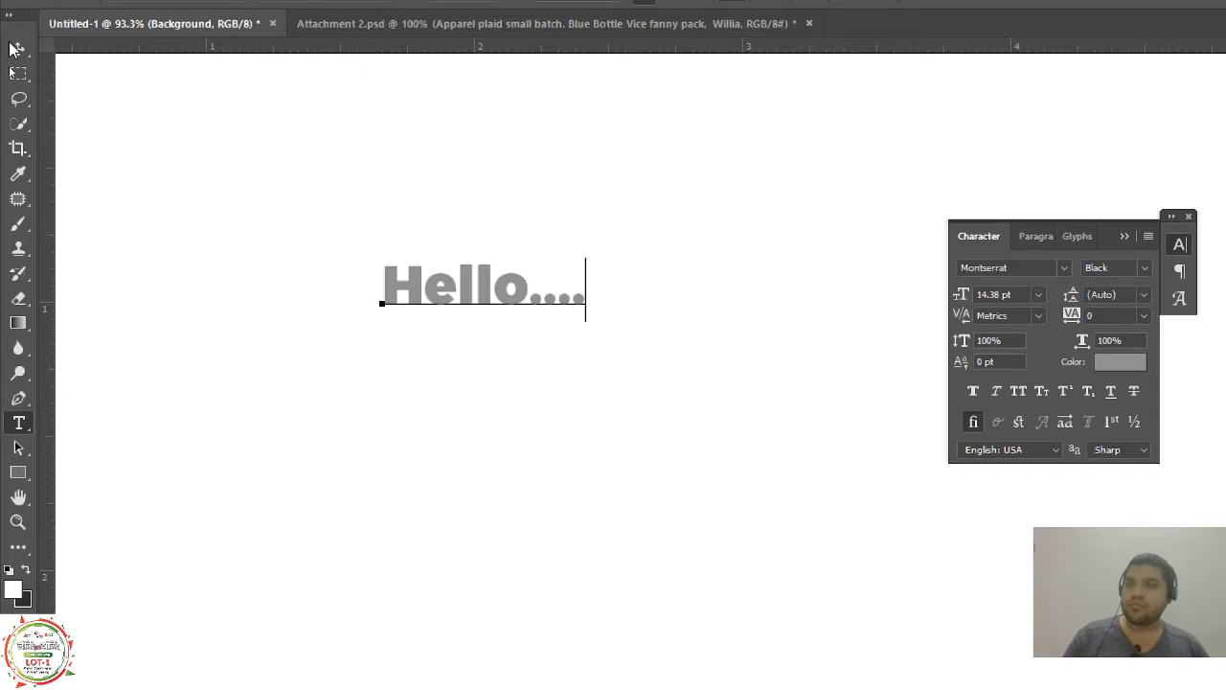
{"action": "key", "text": "ctrl+Return"}
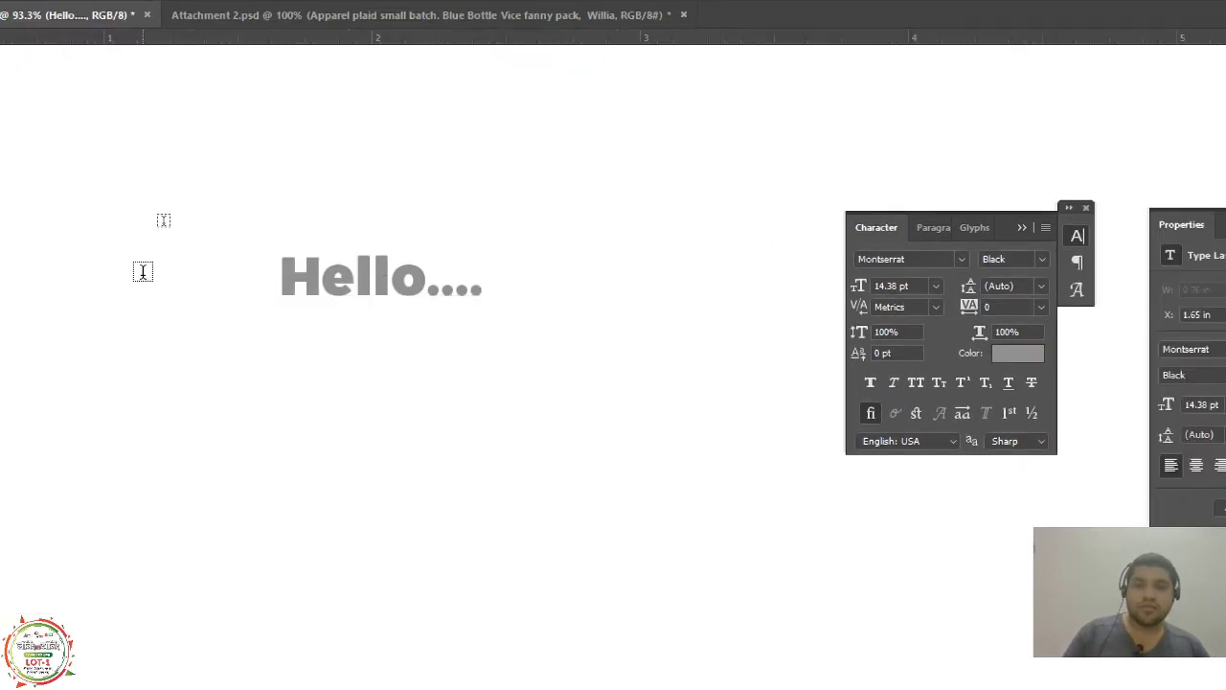
Add a second and a third "Hello...." line to the new text and commit it.
{"action": "left_click", "coordinate": [395, 282]}
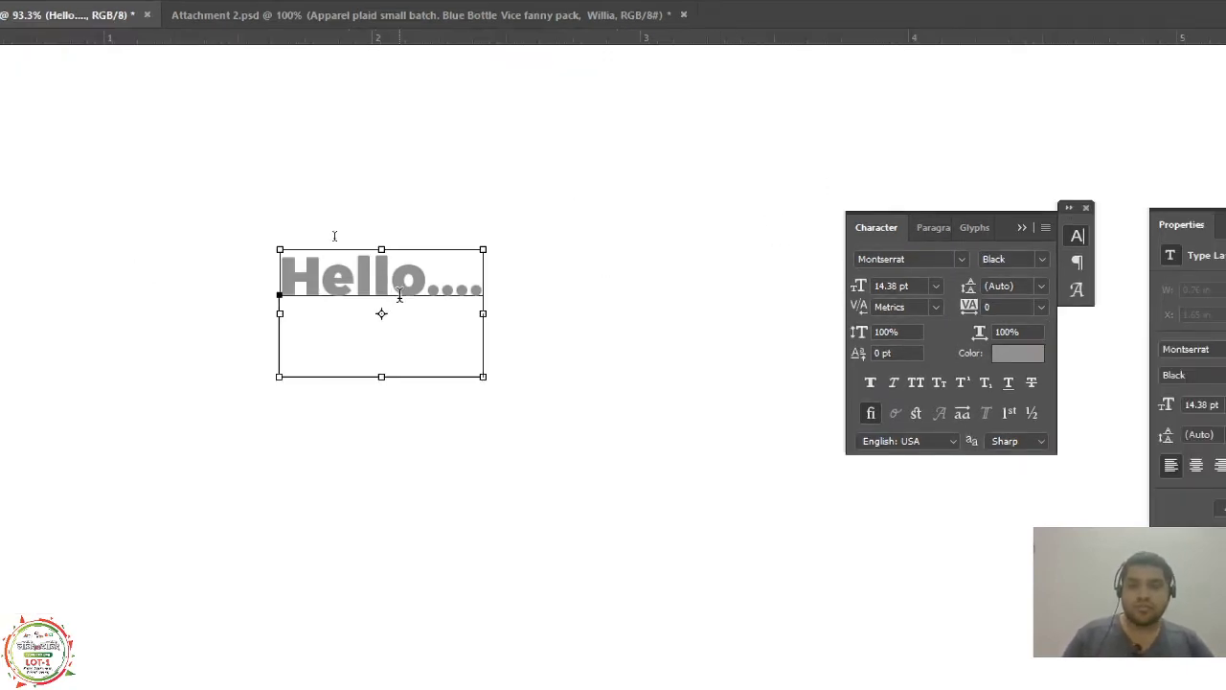
{"action": "type", "text": "Hello...."}
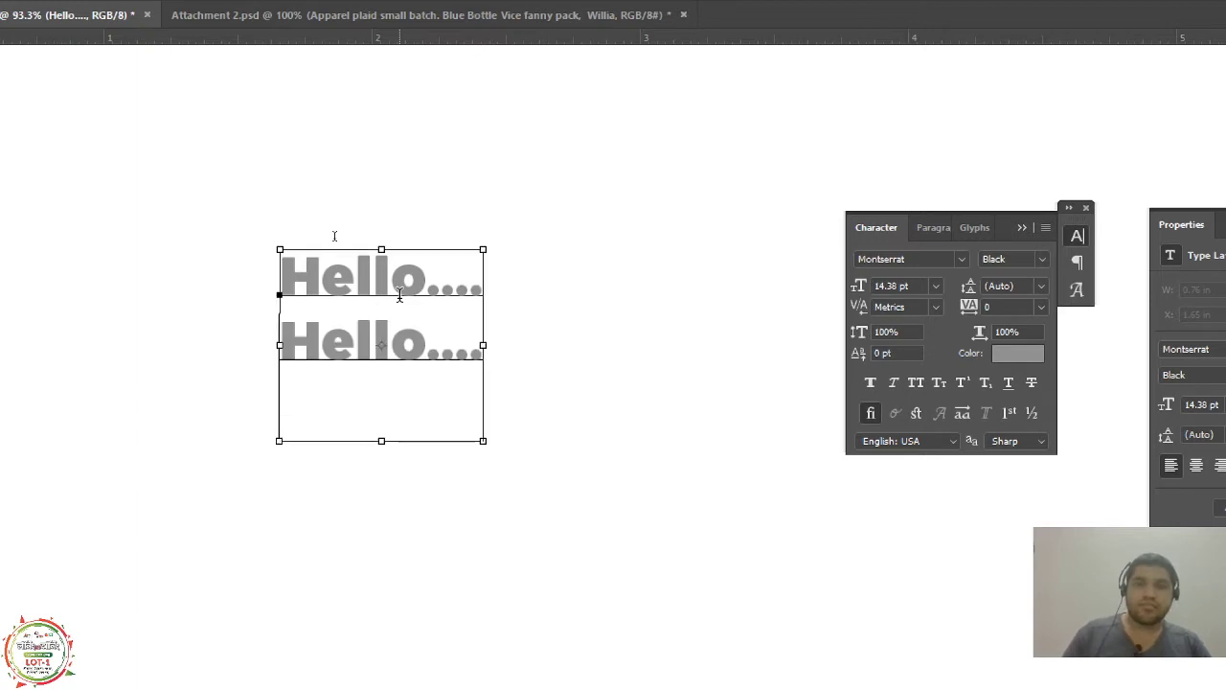
{"action": "type", "text": "Hello...."}
{"action": "left_click", "coordinate": [17, 67]}
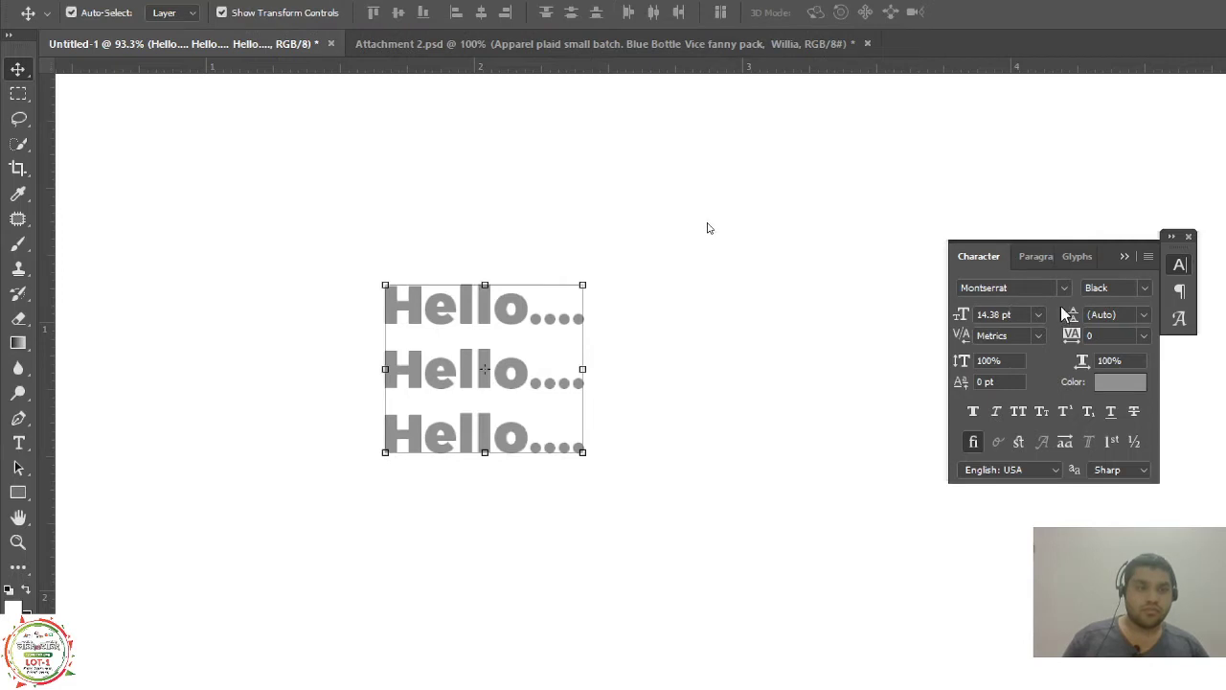
Tighten the three-line text's Character leading to 5 pt, widen it to 20 pt, and deselect the layer.
{"action": "left_click", "coordinate": [1124, 314]}
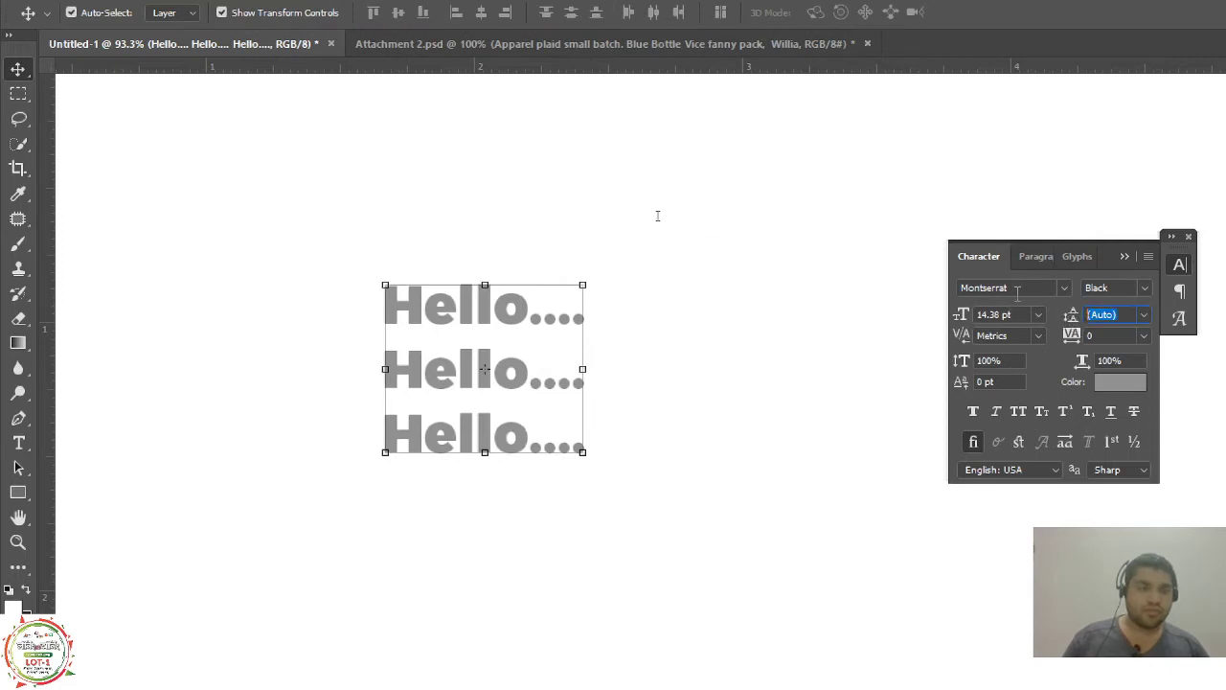
{"action": "type", "text": "5"}
{"action": "key", "text": "Return"}
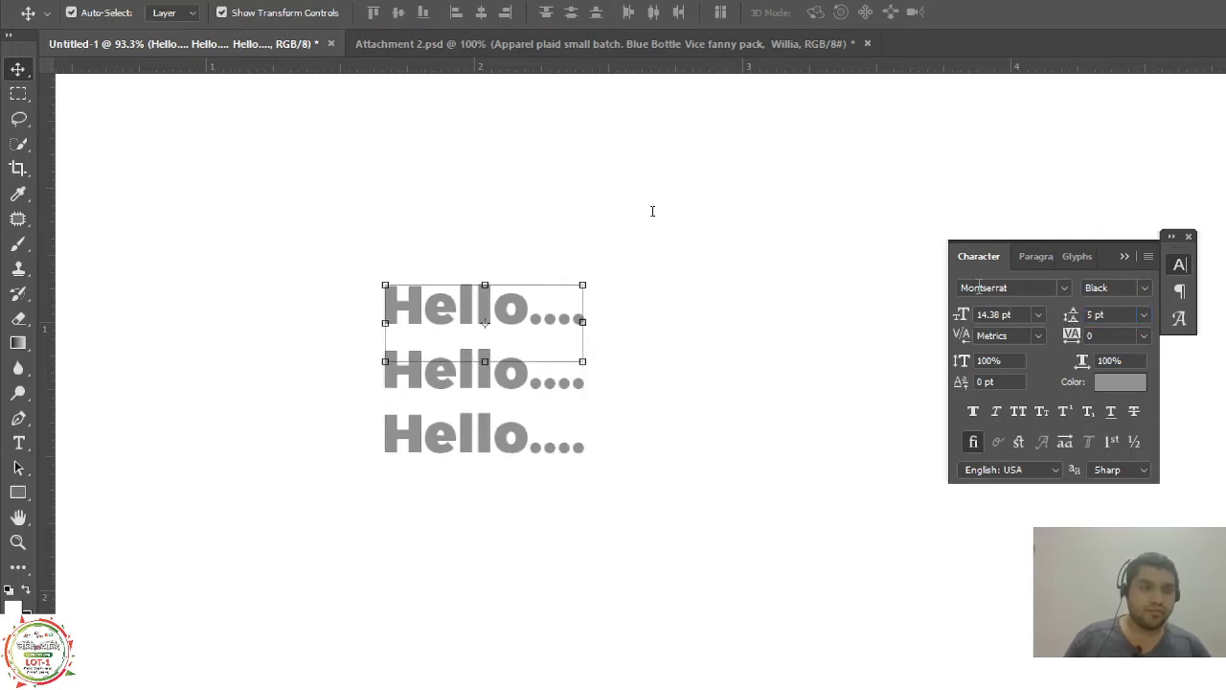
{"action": "left_click", "coordinate": [1115, 314]}
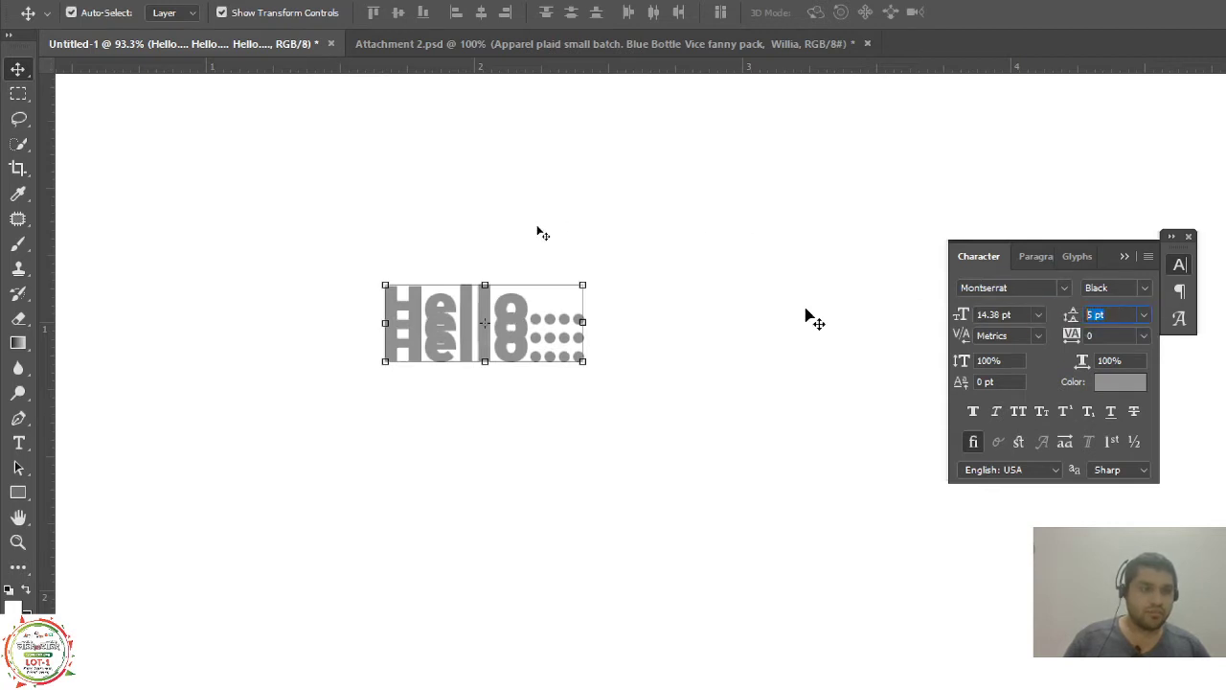
{"action": "type", "text": "20"}
{"action": "key", "text": "Return"}
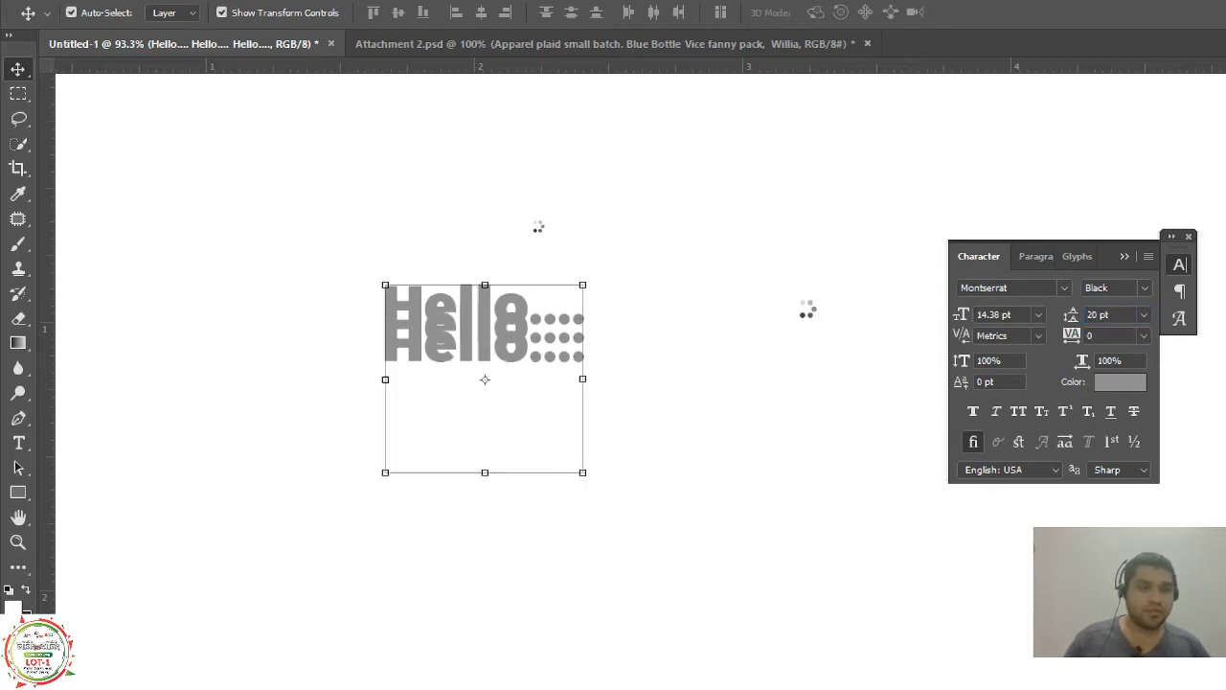
{"action": "left_click", "coordinate": [734, 274]}
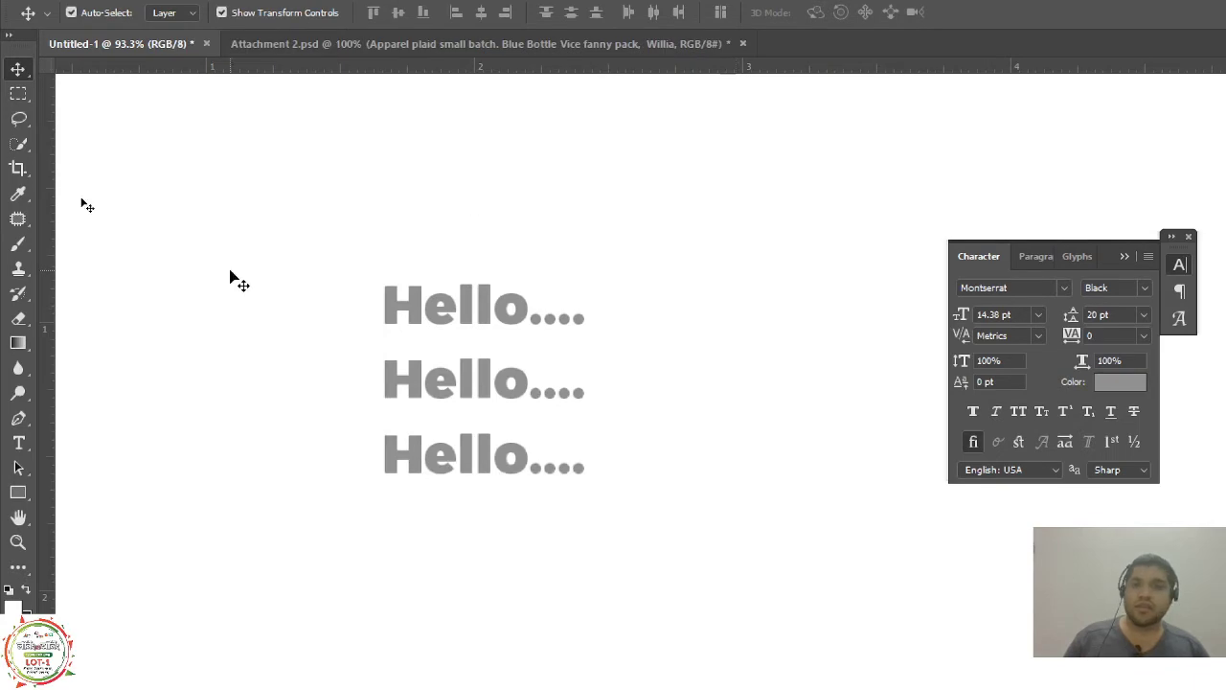
Delete the second and third "Hello...." lines so only the first line of the text remains.
{"action": "left_click", "coordinate": [393, 295]}
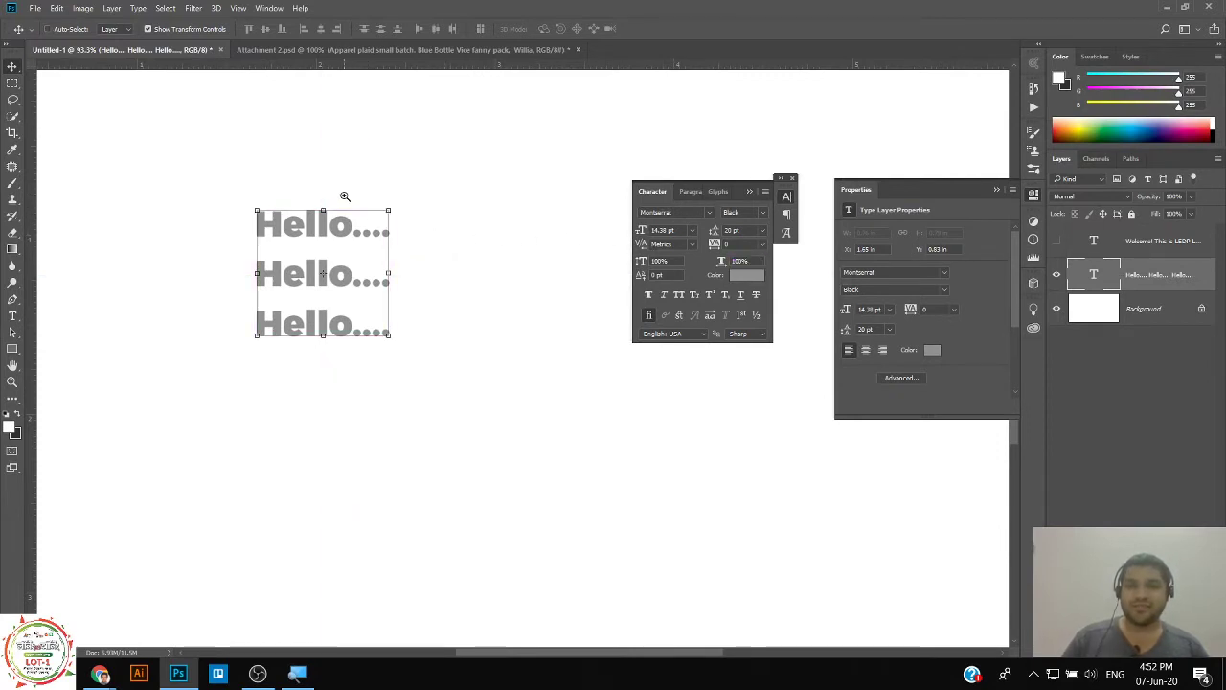
{"action": "scroll", "coordinate": [358, 206], "scroll_direction": "up", "scroll_amount": 2}
{"action": "scroll", "coordinate": [358, 205], "scroll_direction": "up", "scroll_amount": 4}
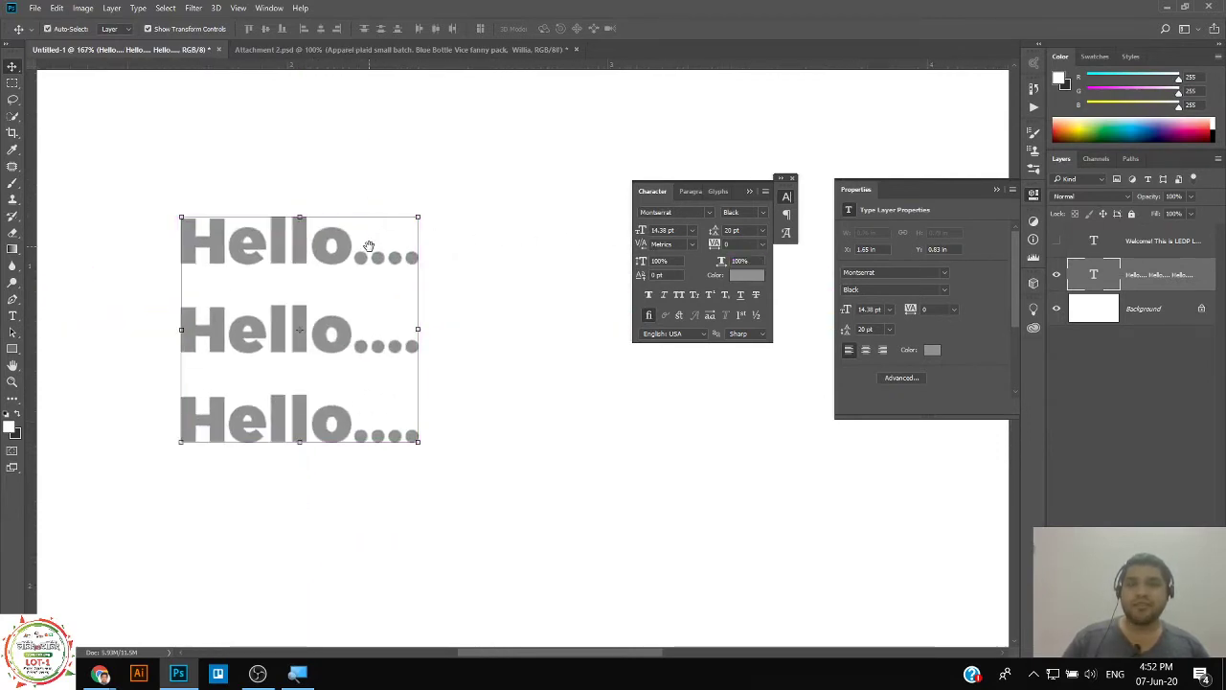
{"action": "scroll", "coordinate": [311, 179], "scroll_direction": "up", "scroll_amount": 2}
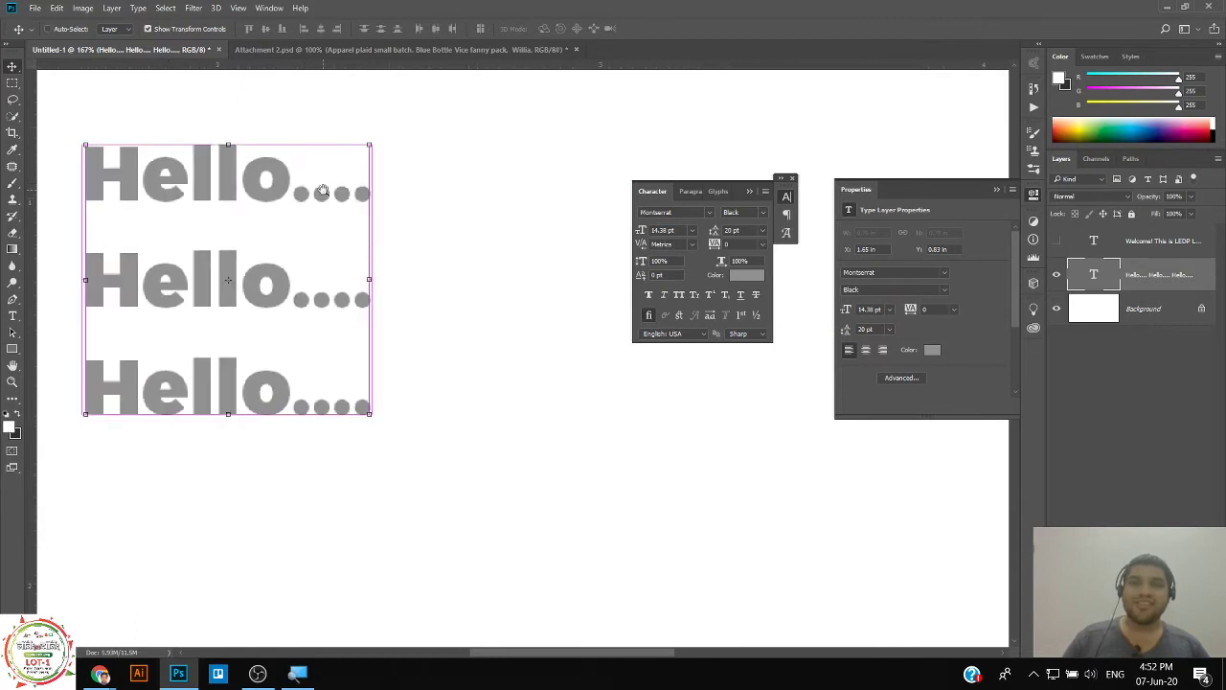
{"action": "left_click_drag", "start_coordinate": [328, 185], "coordinate": [321, 192]}
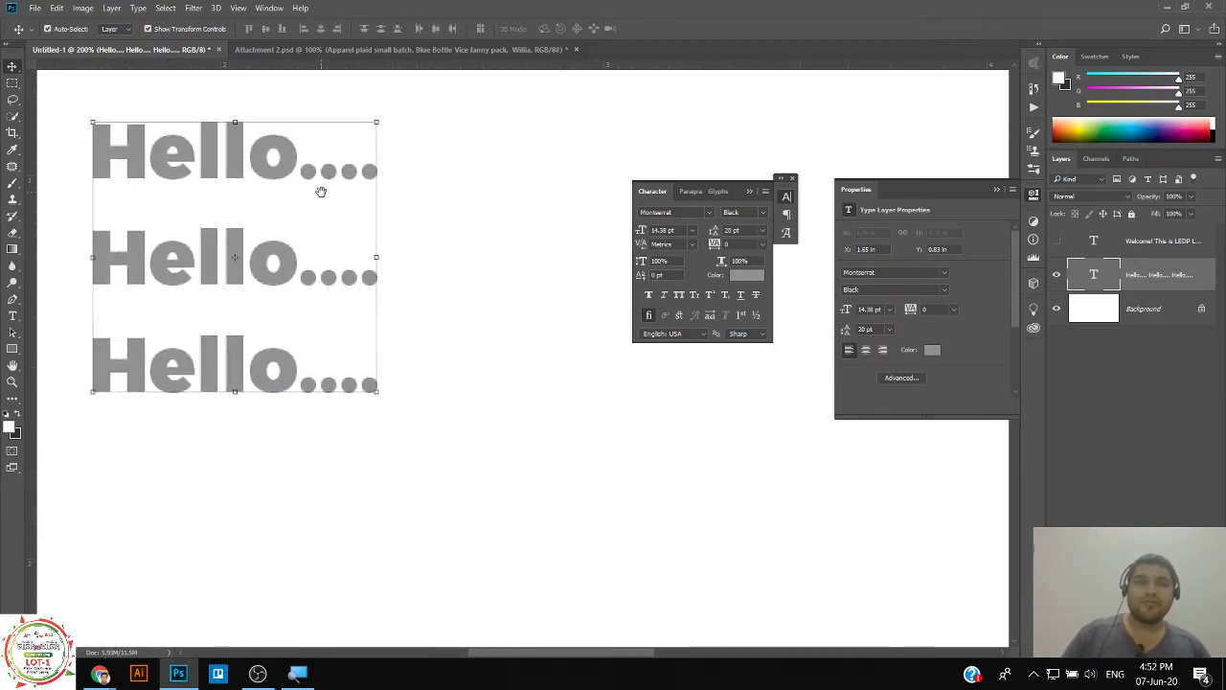
{"action": "left_click", "coordinate": [427, 188]}
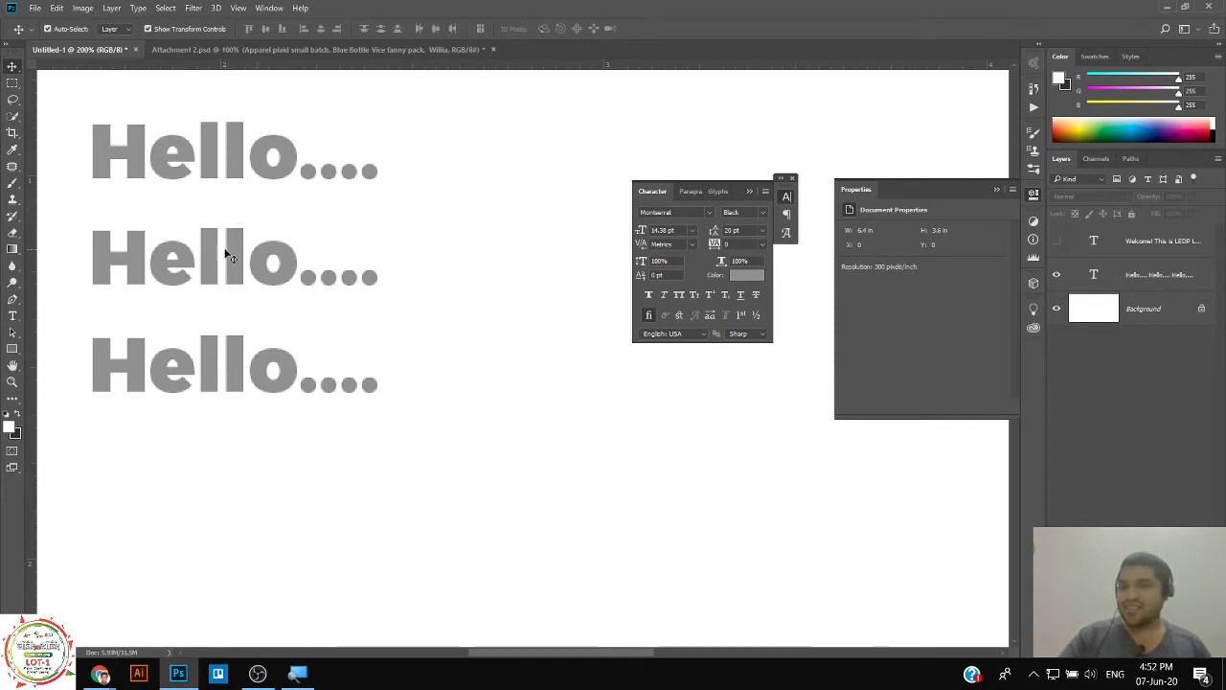
{"action": "key", "text": "t"}
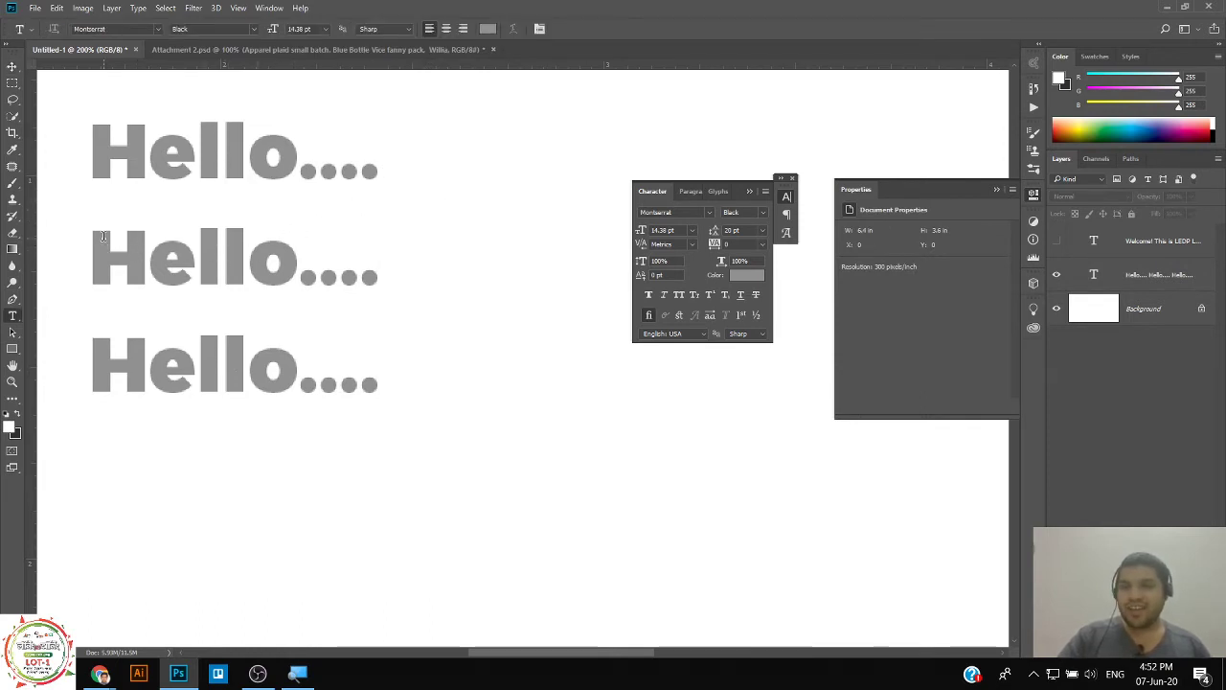
{"action": "left_click_drag", "start_coordinate": [95, 238], "coordinate": [495, 361]}
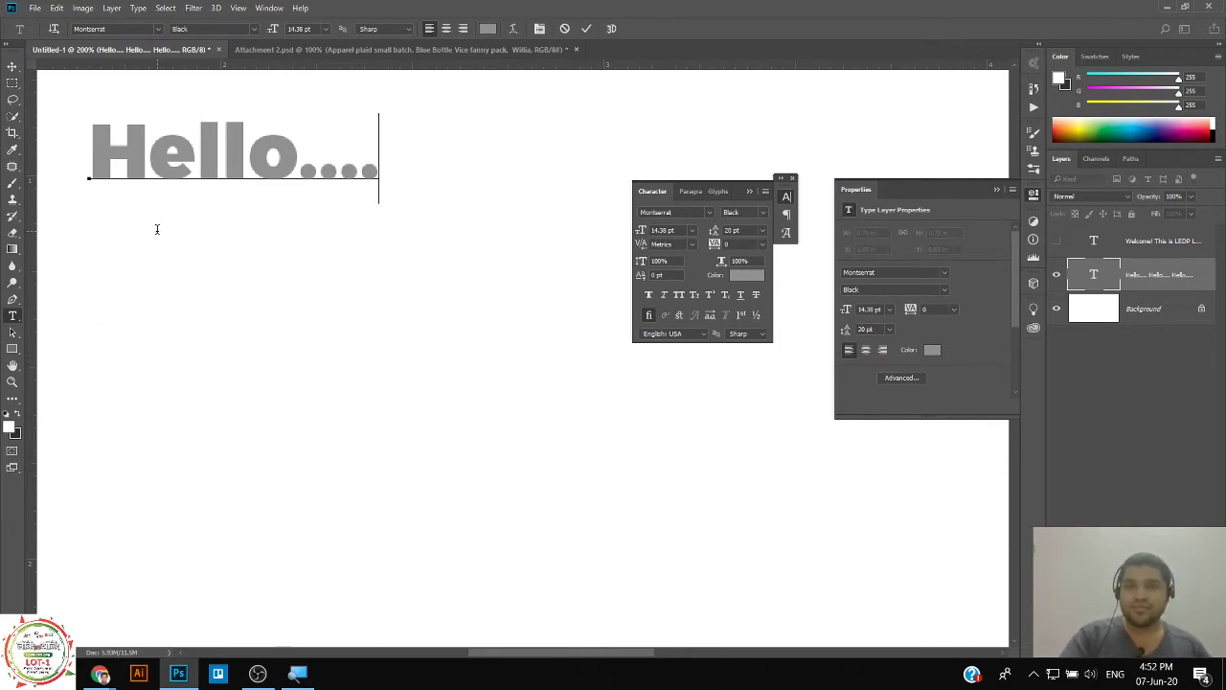
Set the font size of the whole remaining "Hello...." line to 50 pt and commit the text.
{"action": "key", "text": "ctrl+a"}
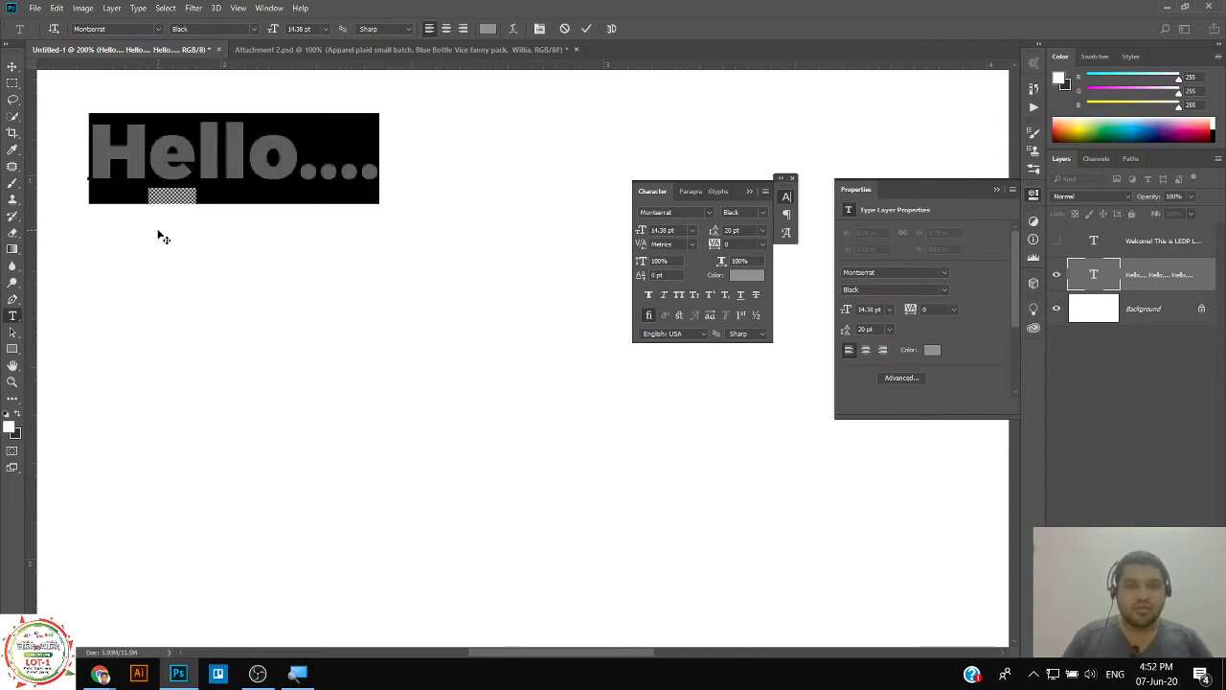
{"action": "double_click", "coordinate": [655, 231]}
{"action": "type", "text": "50"}
{"action": "key", "text": "Return"}
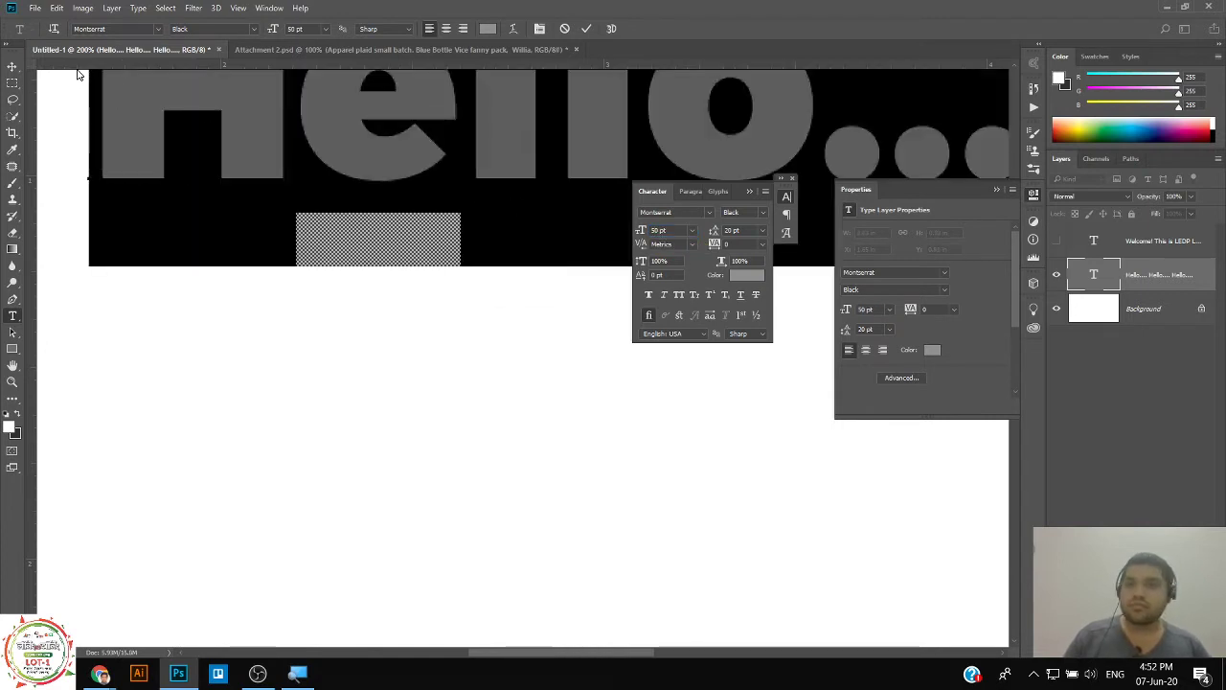
{"action": "left_click", "coordinate": [12, 66]}
Show the hidden "Welcome! This is LEDP LOT:1..." text layer beneath the Hello.... headline.
{"action": "scroll", "coordinate": [339, 392], "scroll_direction": "up", "scroll_amount": 3}
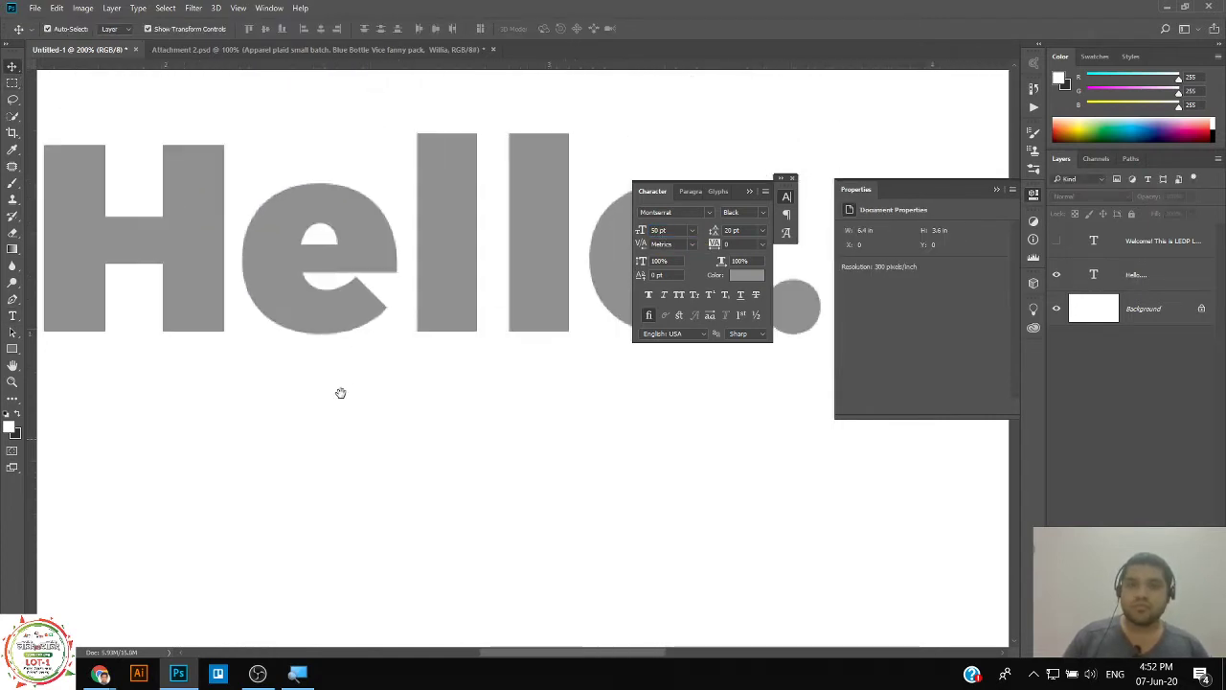
{"action": "scroll", "coordinate": [472, 395], "scroll_direction": "down", "scroll_amount": 3}
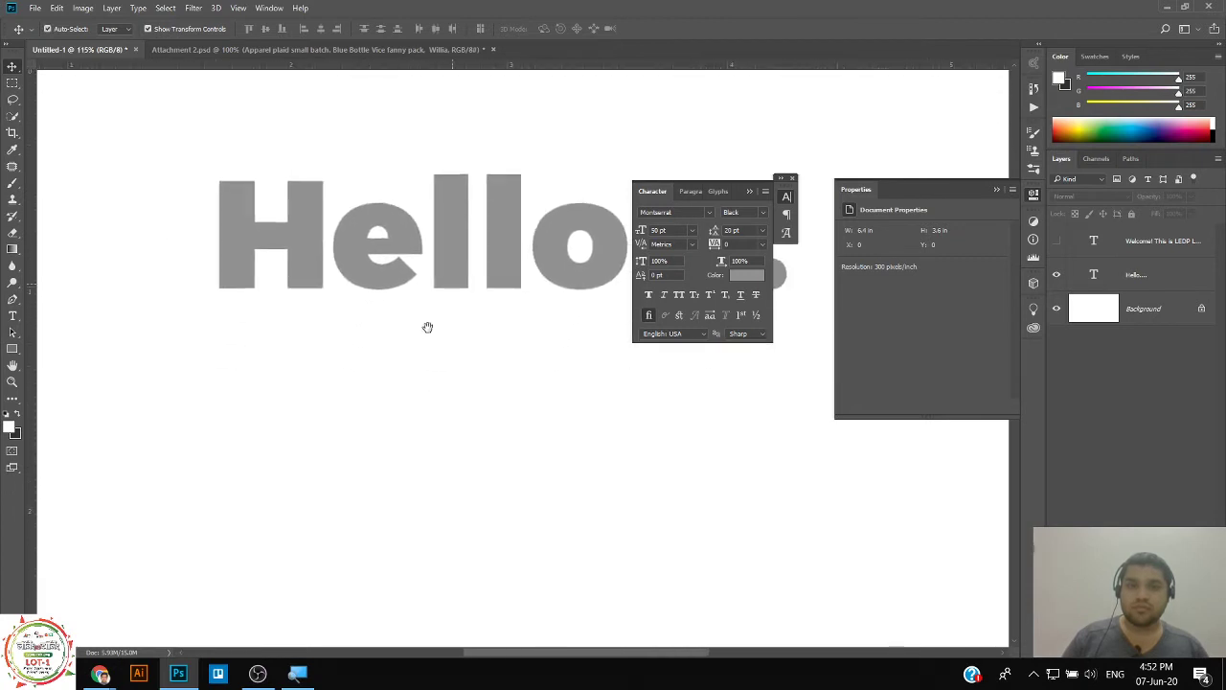
{"action": "scroll", "coordinate": [410, 333], "scroll_direction": "down", "scroll_amount": 2}
{"action": "left_click", "coordinate": [1057, 242]}
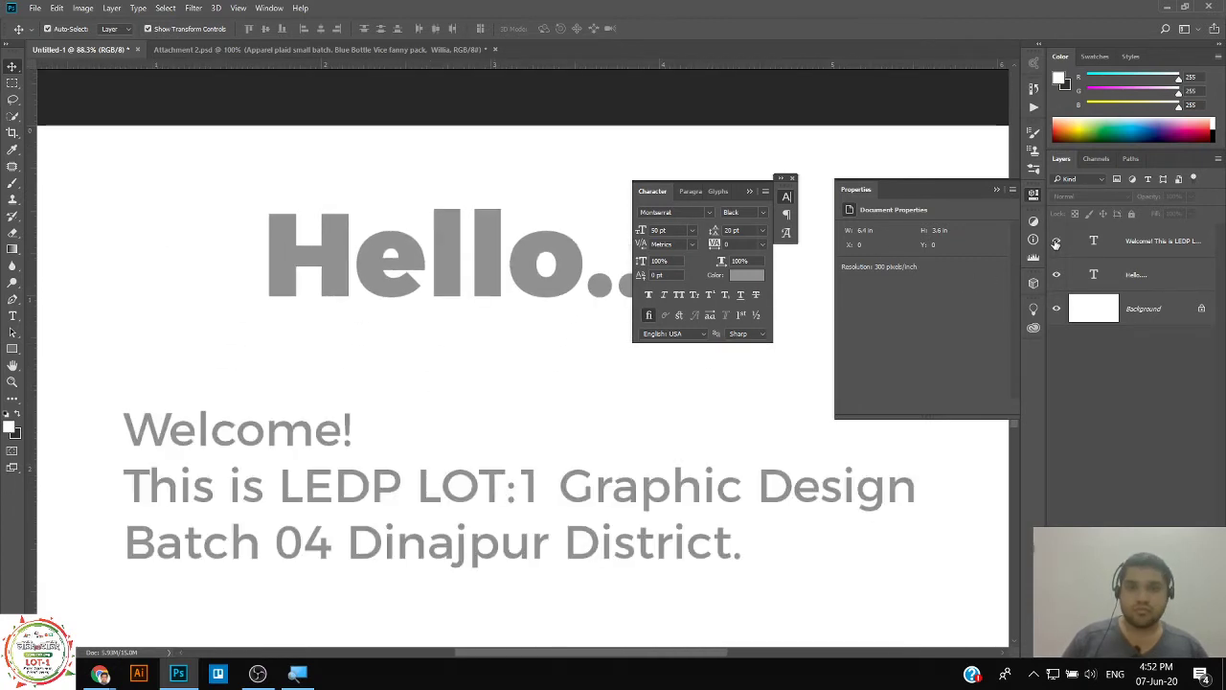
Move the Hello.... headline closer above the Welcome text, roughly aligned with its left edge, and hide the Welcome text layer.
{"action": "left_click_drag", "start_coordinate": [517, 283], "coordinate": [499, 347]}
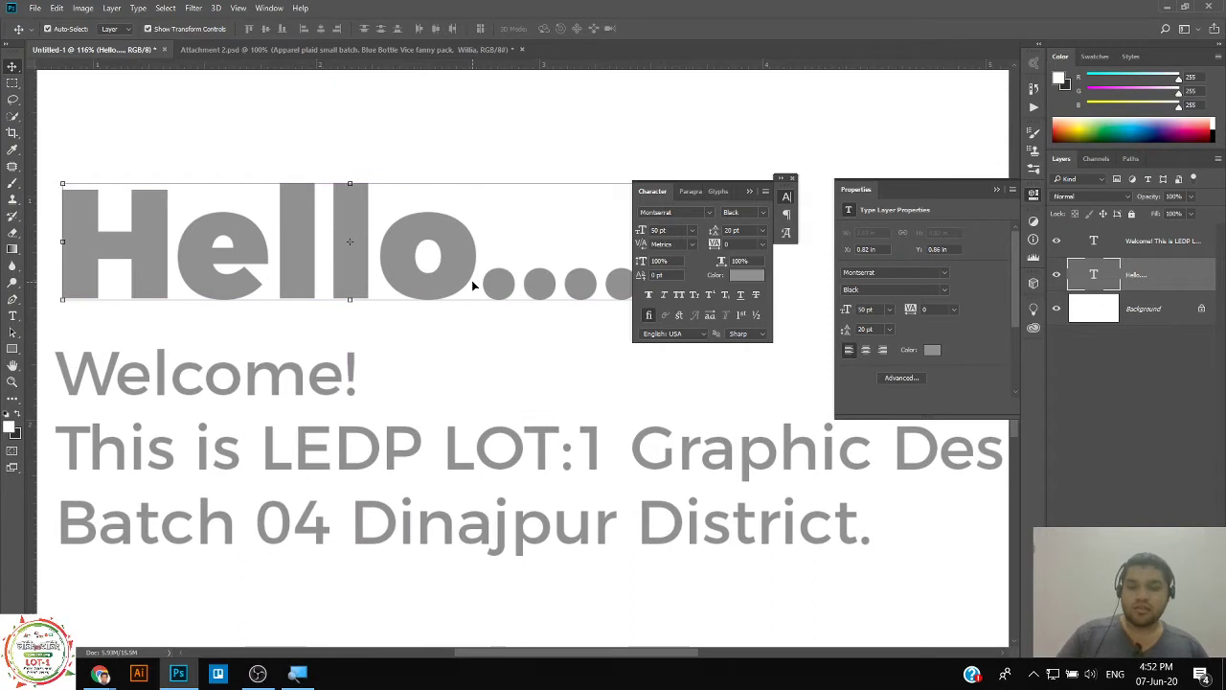
{"action": "key", "text": "t"}
{"action": "left_click", "coordinate": [476, 284]}
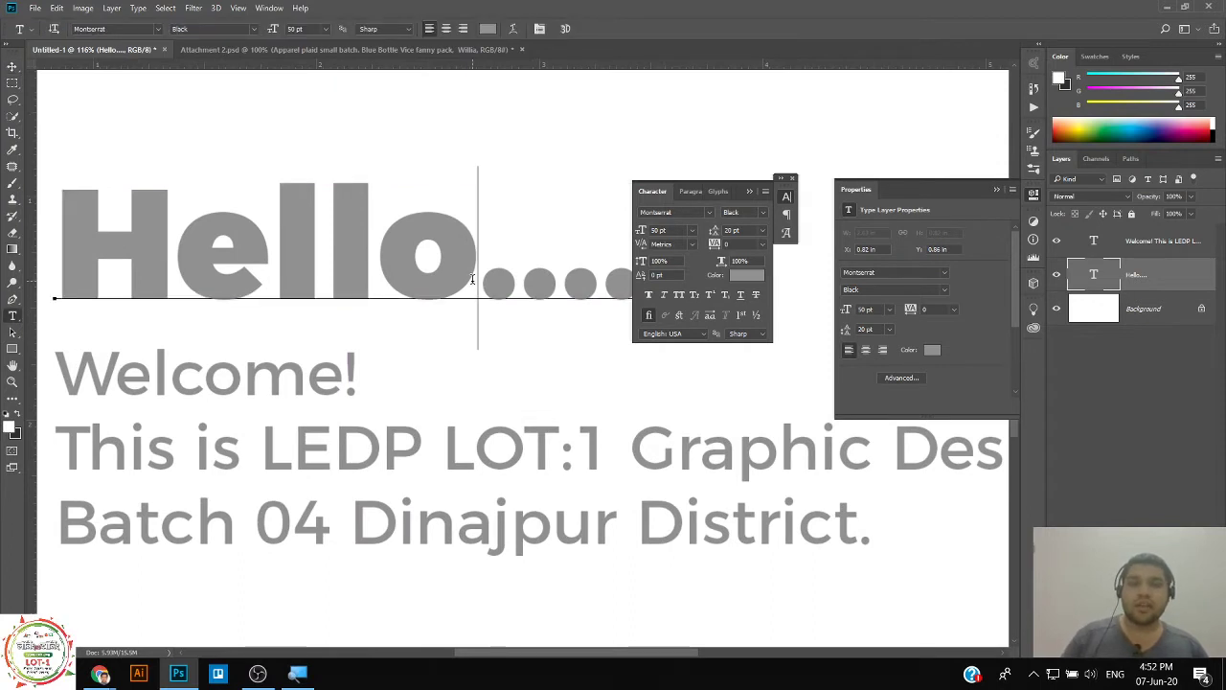
{"action": "left_click", "coordinate": [1064, 257]}
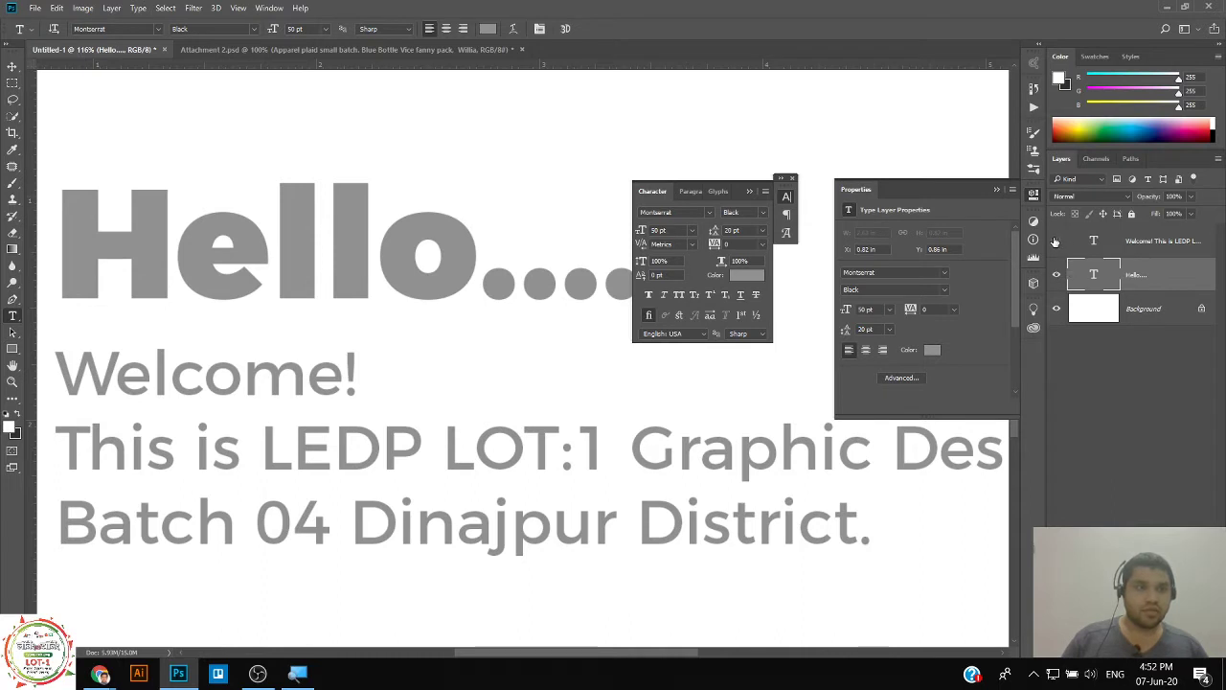
{"action": "left_click", "coordinate": [1056, 242]}
Start a new line below the Hello.... headline, set the leading to Auto, and copy all of the layer's text.
{"action": "left_click", "coordinate": [497, 271]}
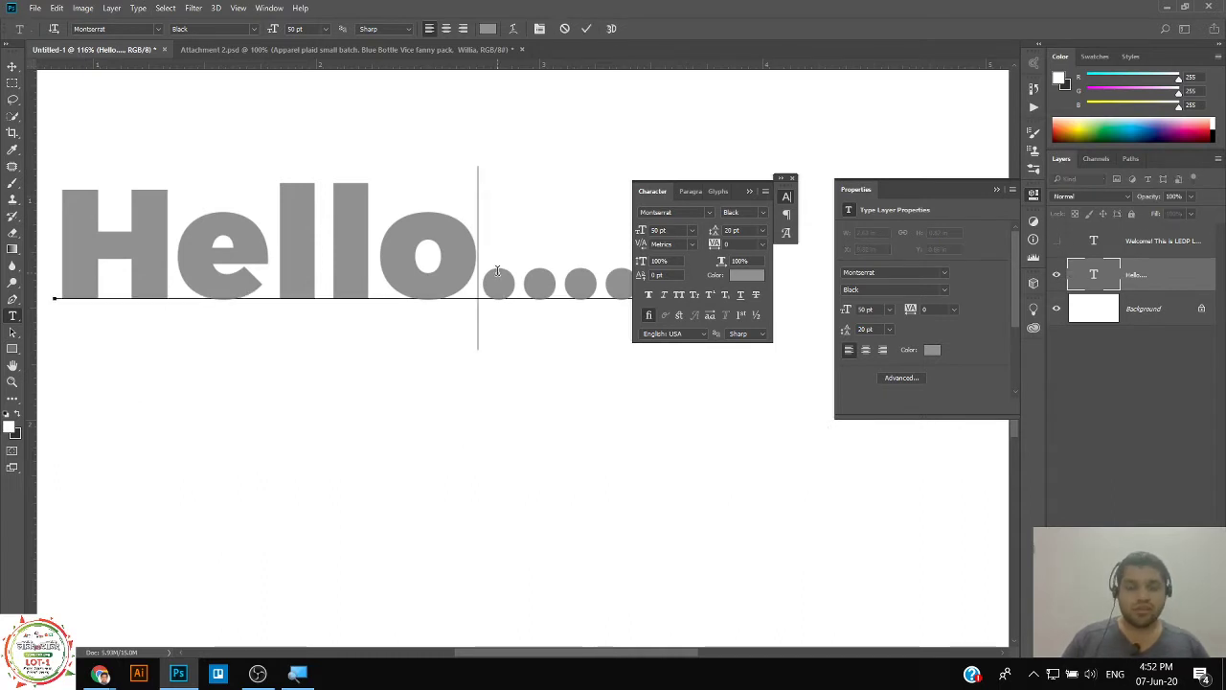
{"action": "key", "text": "ctrl+a"}
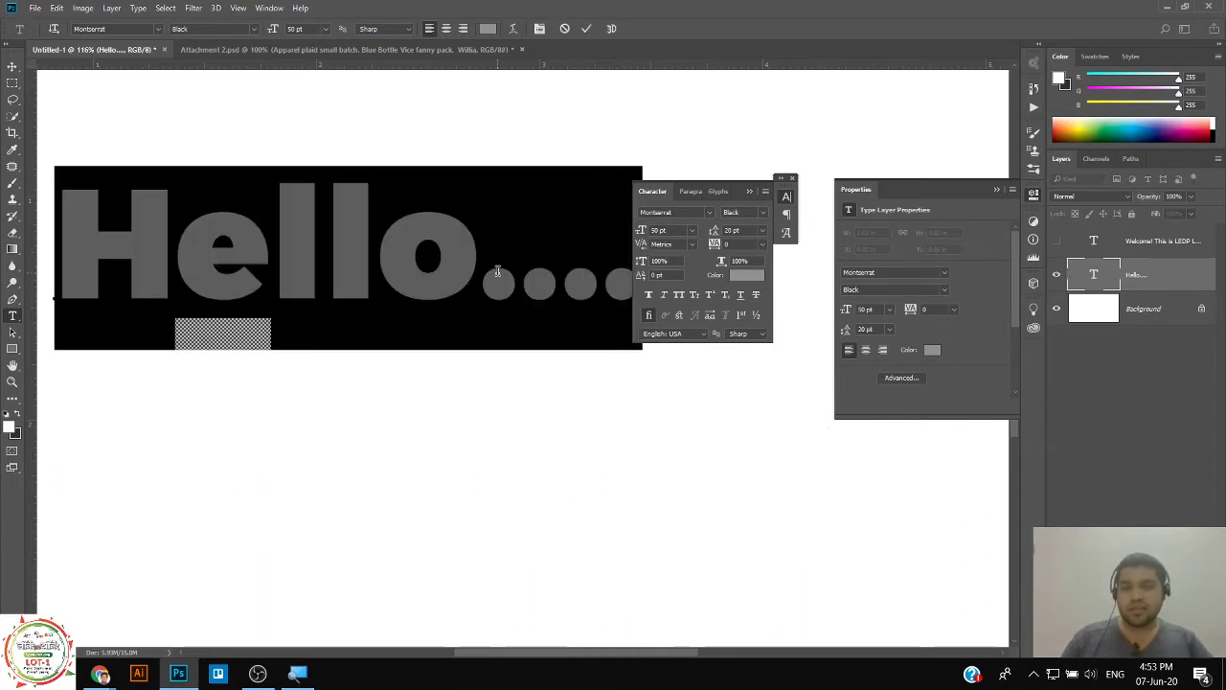
{"action": "key", "text": "ctrl+h"}
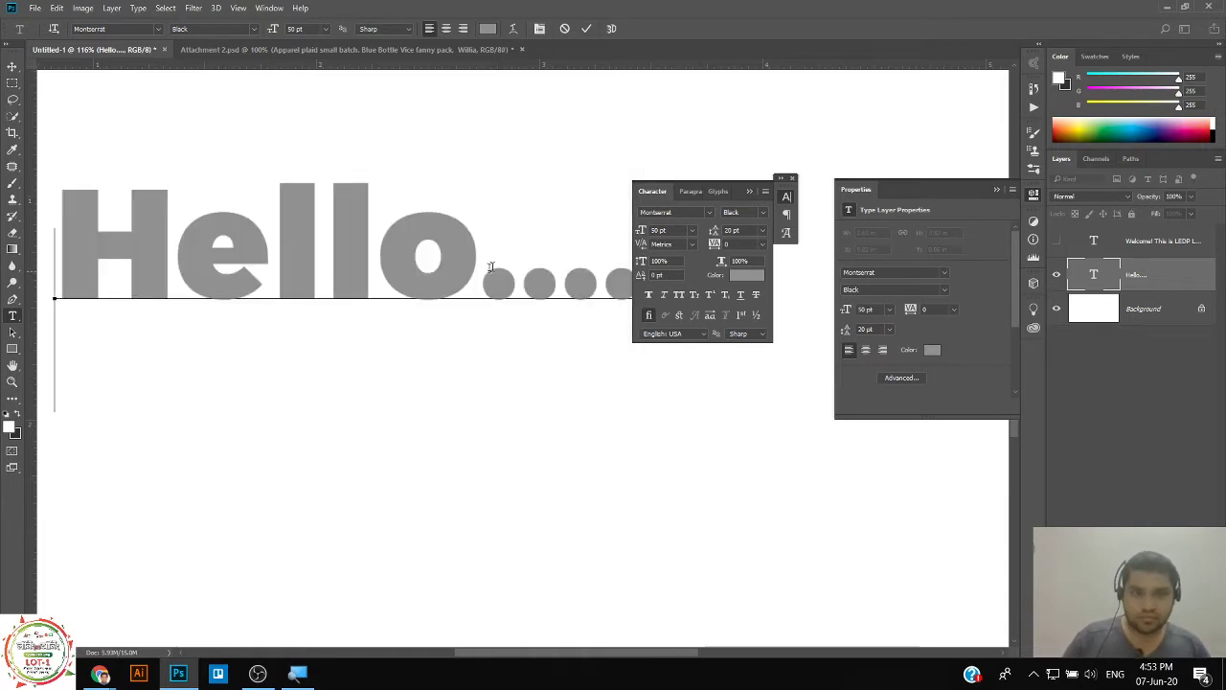
{"action": "left_click", "coordinate": [762, 231]}
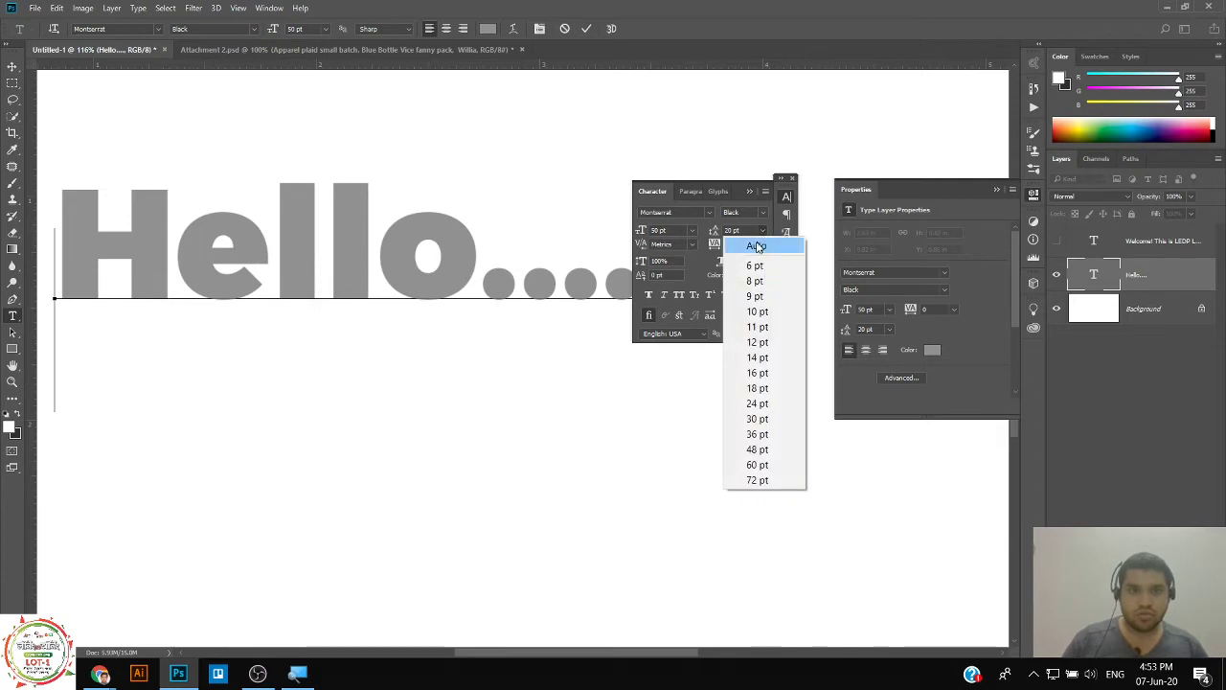
{"action": "left_click", "coordinate": [745, 240]}
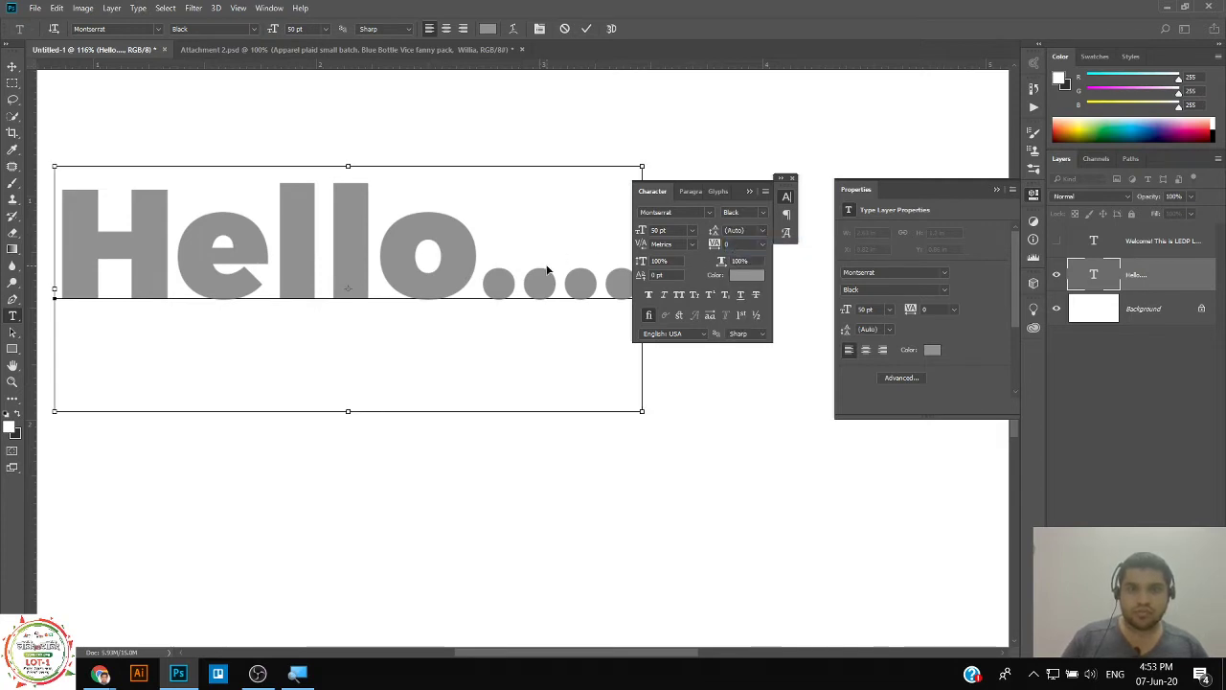
{"action": "key", "text": "ctrl+a"}
{"action": "key", "text": "ctrl+c"}
{"action": "left_click", "coordinate": [763, 231]}
{"action": "left_click", "coordinate": [746, 244]}
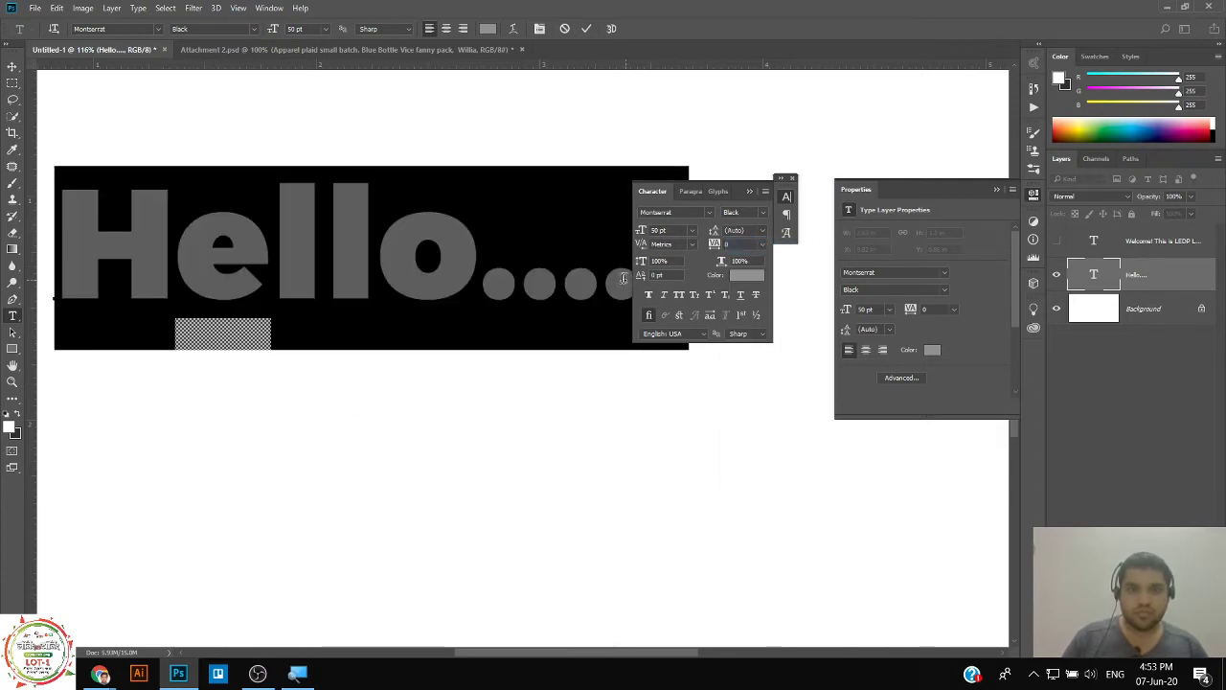
Paste a second Hello.... line below the first one in the same text layer.
{"action": "left_click", "coordinate": [597, 281]}
{"action": "key", "text": "End"}
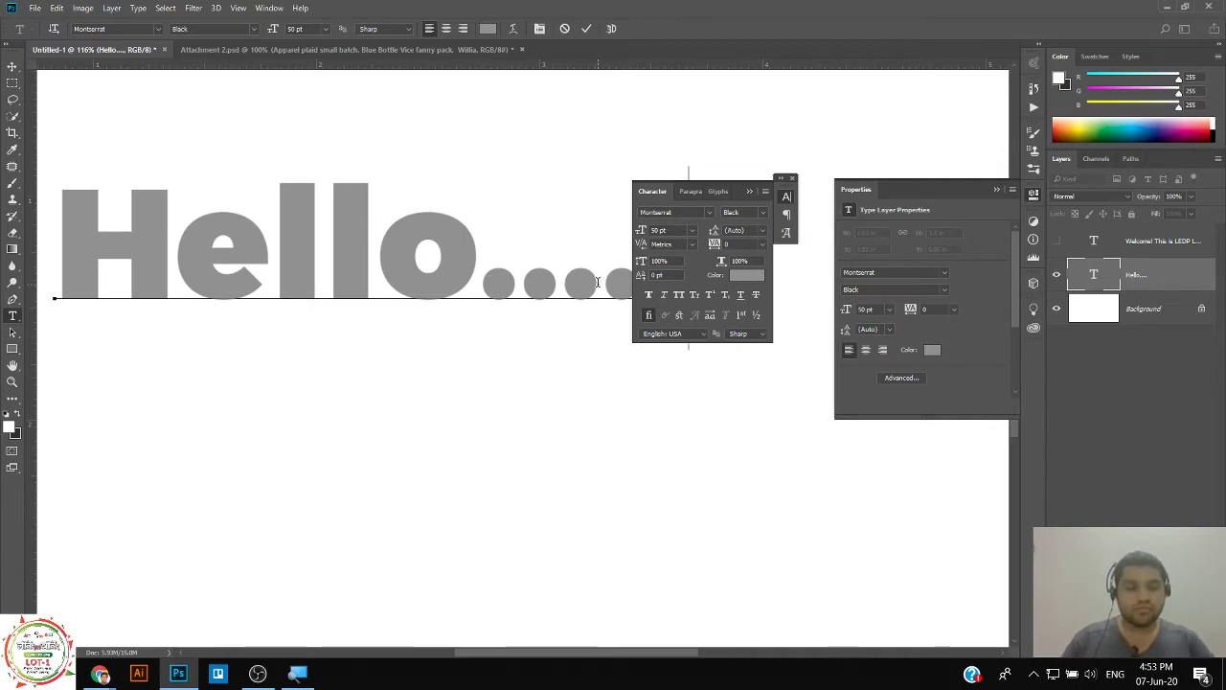
{"action": "key", "text": "Return"}
{"action": "key", "text": "ctrl+v"}
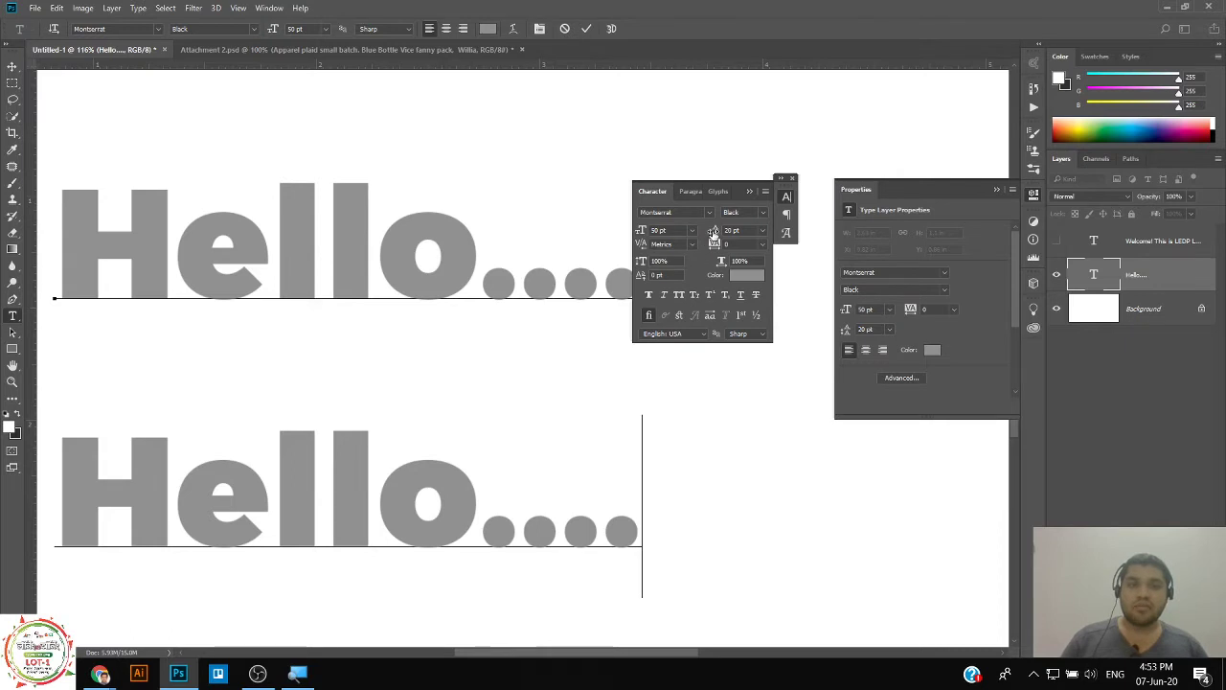
Reset the leading of both Hello.... lines to Auto, reduce it to 35.01 pt, and commit the text.
{"action": "left_click_drag", "start_coordinate": [715, 233], "coordinate": [703, 229]}
{"action": "key", "text": "ctrl+a"}
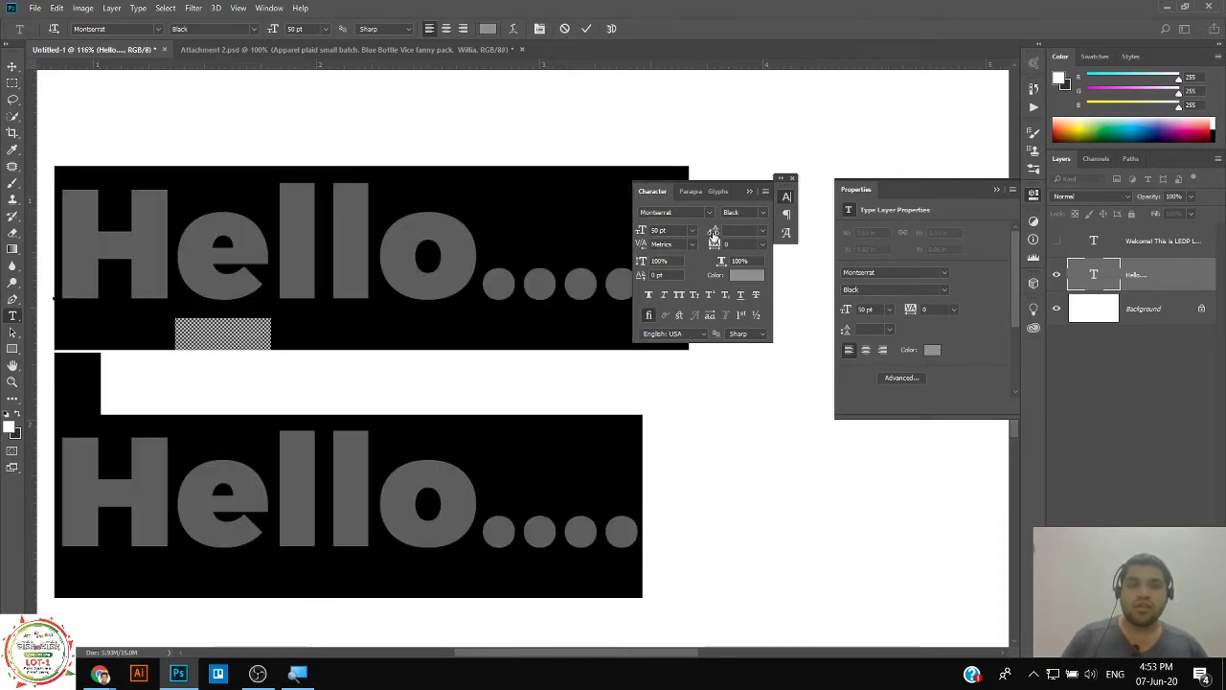
{"action": "left_click", "coordinate": [762, 231]}
{"action": "left_click", "coordinate": [738, 243]}
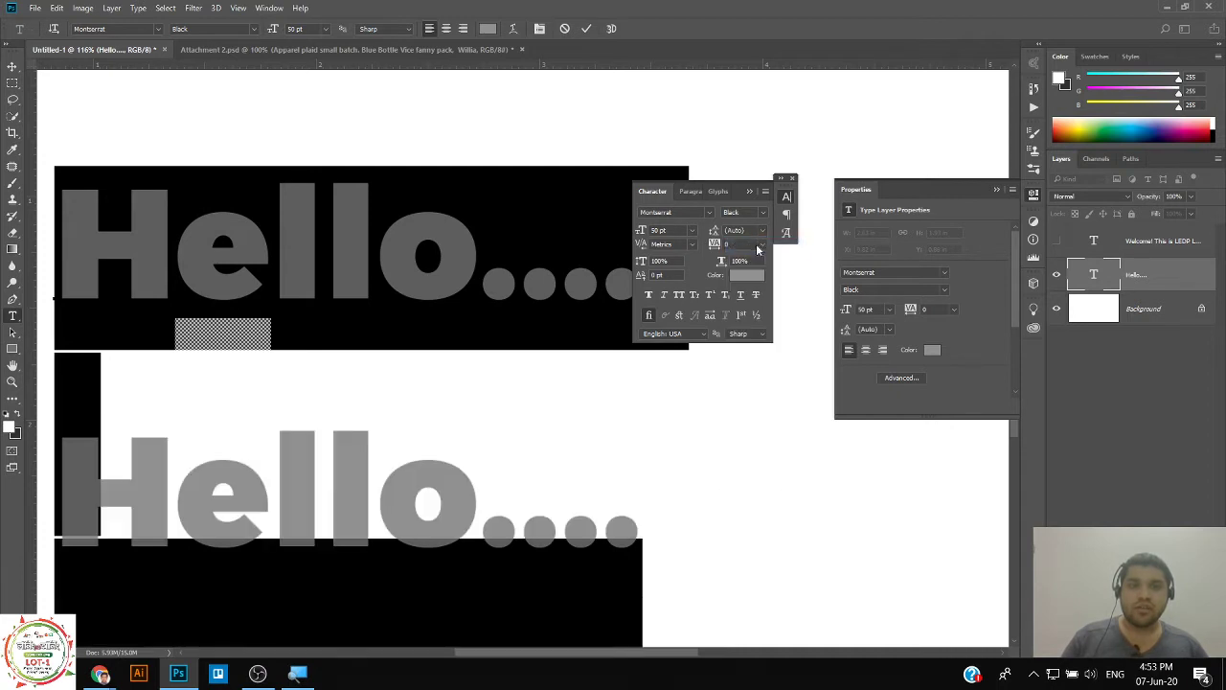
{"action": "left_click_drag", "start_coordinate": [718, 233], "coordinate": [725, 234]}
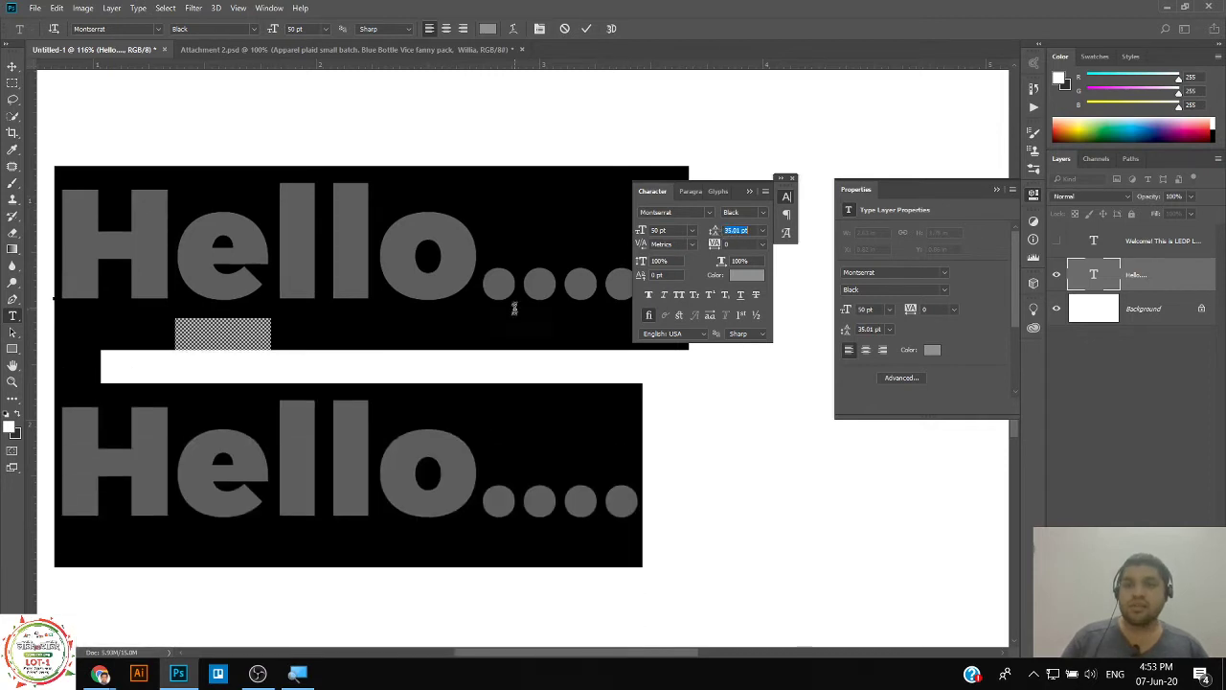
{"action": "left_click", "coordinate": [400, 366]}
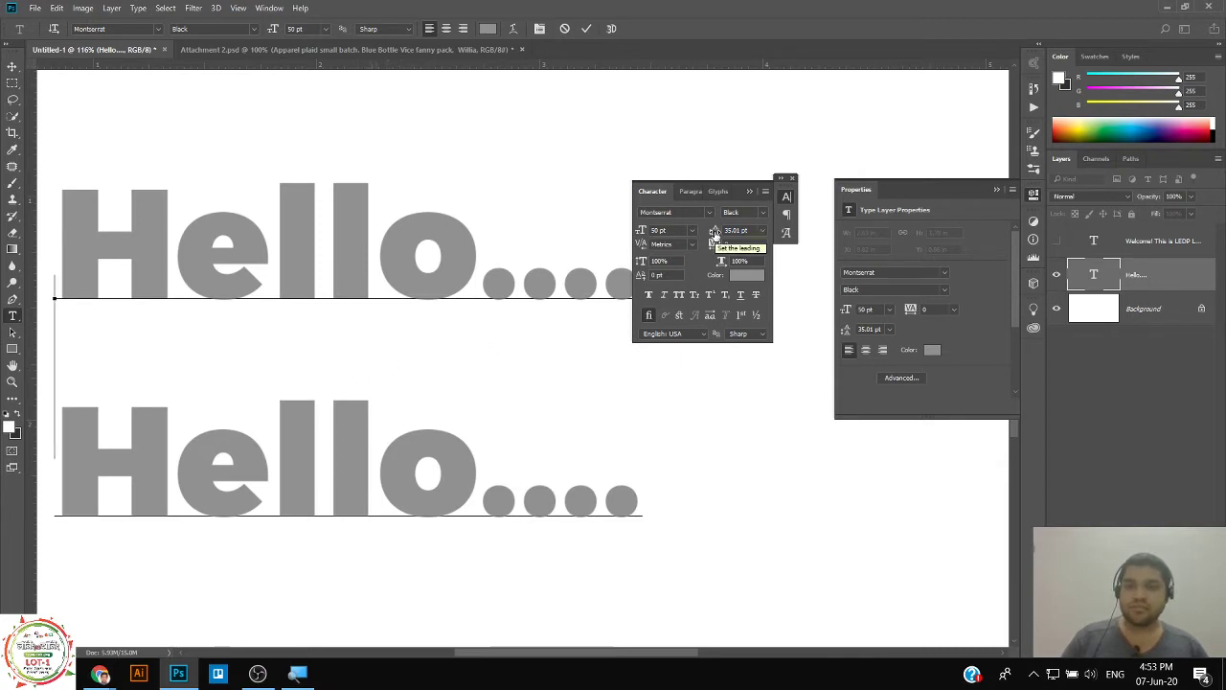
{"action": "left_click", "coordinate": [13, 66]}
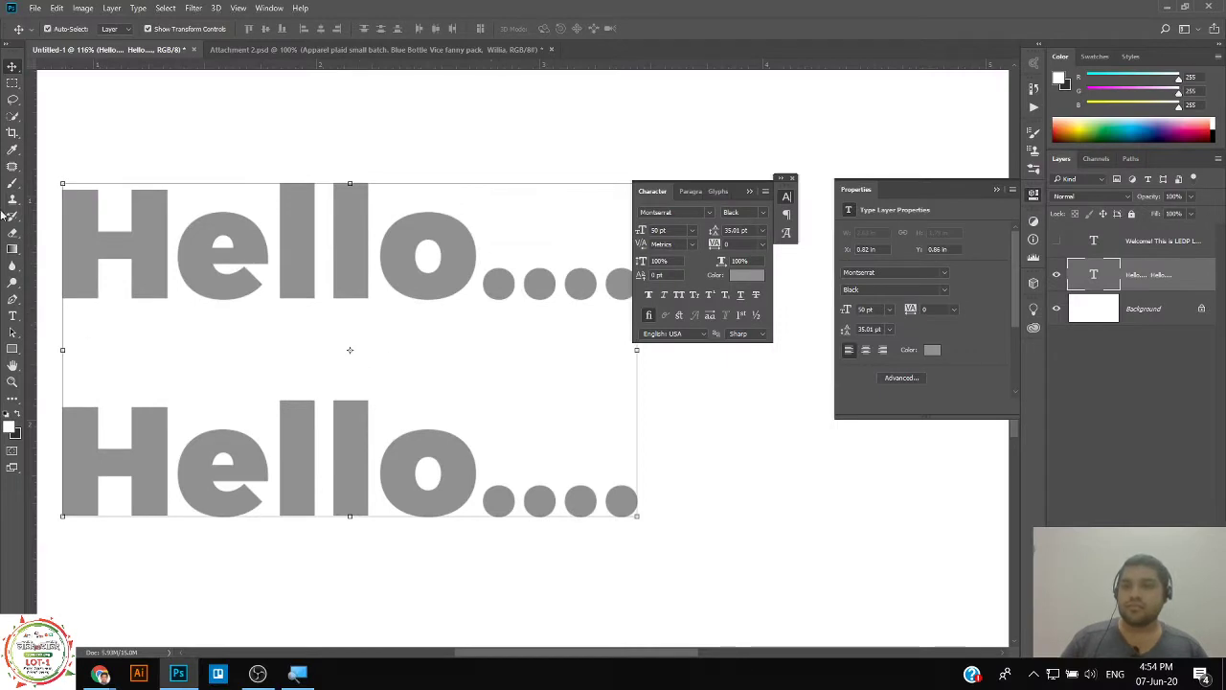
Select the first Hello.... line and set its tracking to 50.
{"action": "left_click", "coordinate": [13, 315]}
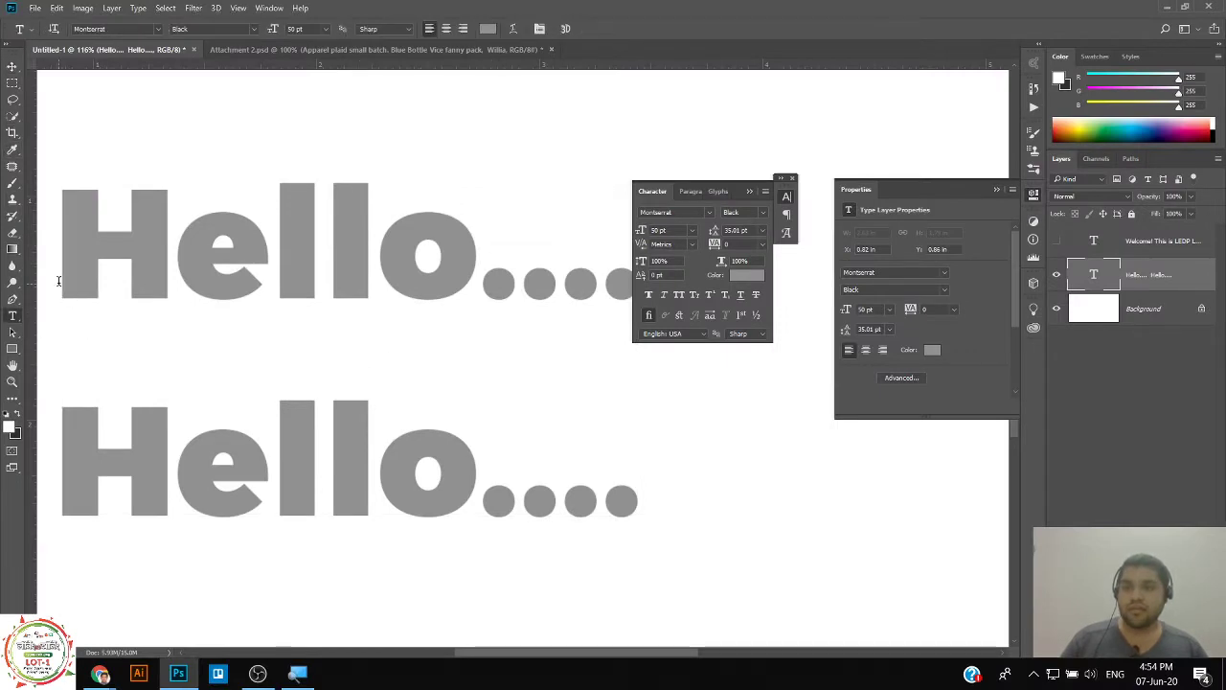
{"action": "left_click_drag", "start_coordinate": [65, 273], "coordinate": [643, 267]}
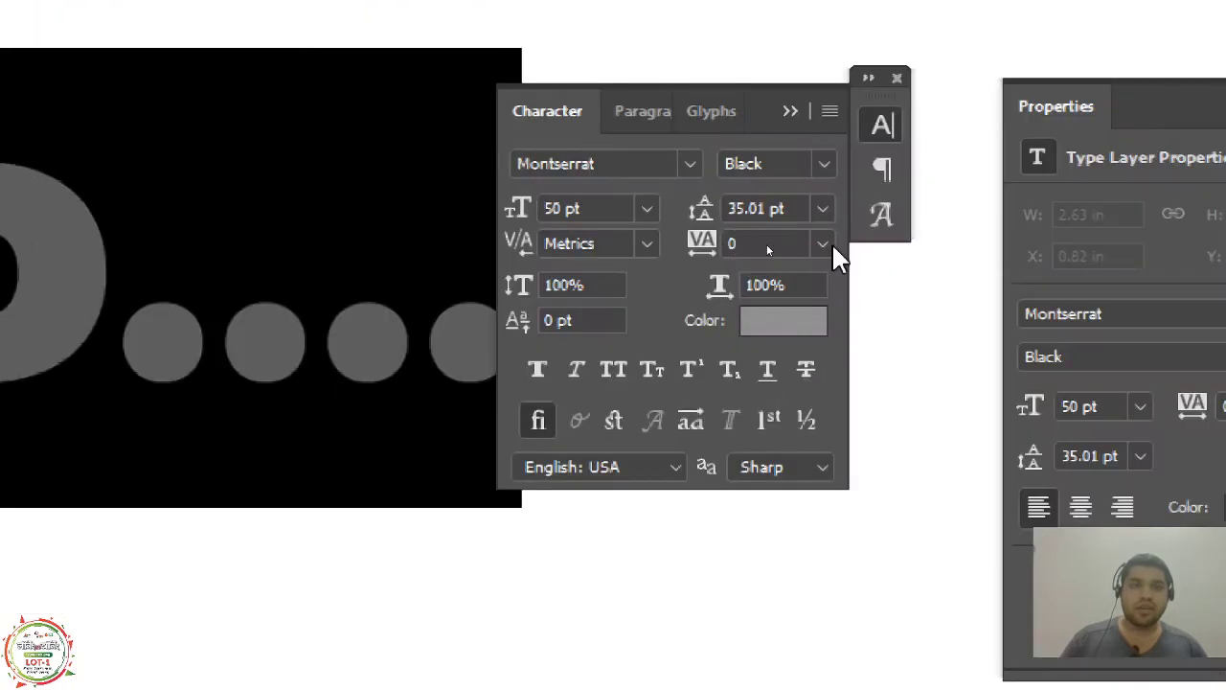
{"action": "left_click", "coordinate": [763, 244]}
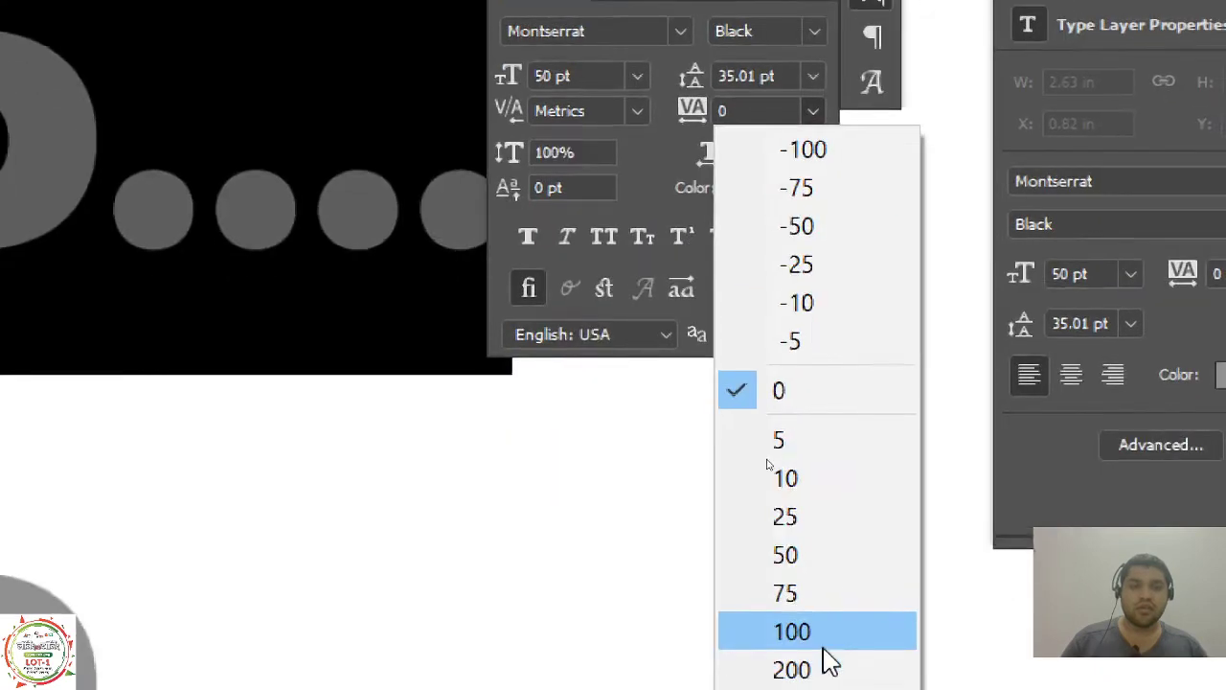
{"action": "left_click", "coordinate": [397, 227]}
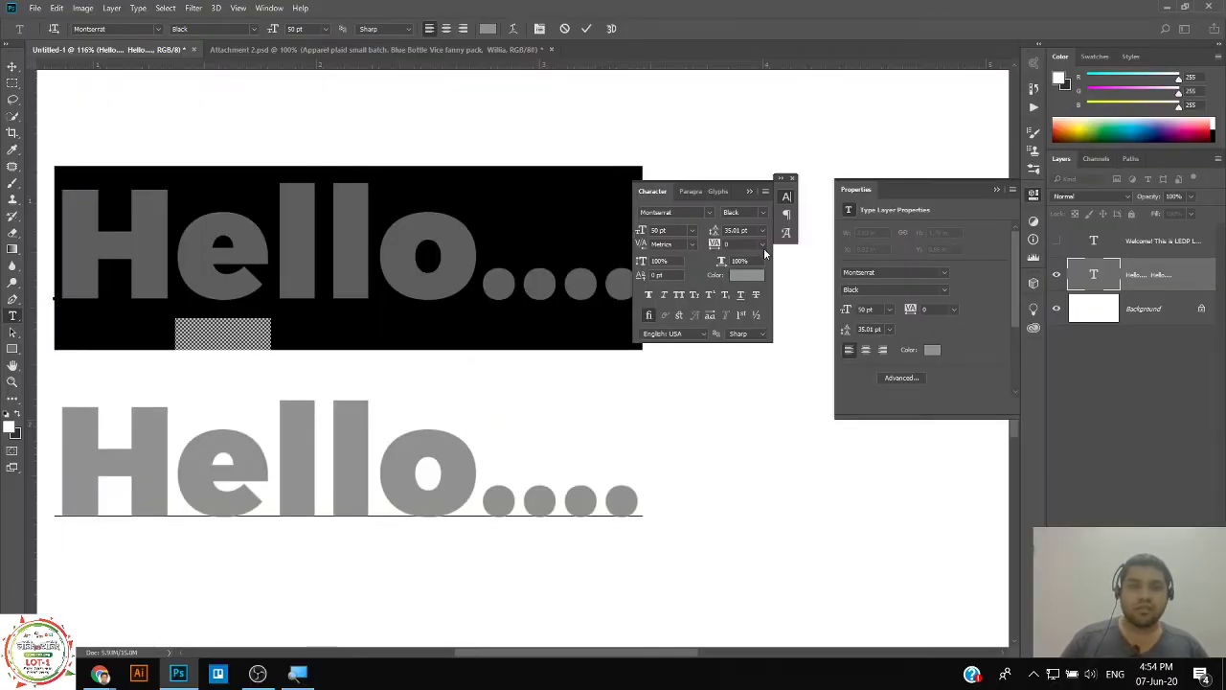
{"action": "left_click", "coordinate": [763, 245]}
{"action": "left_click", "coordinate": [753, 419]}
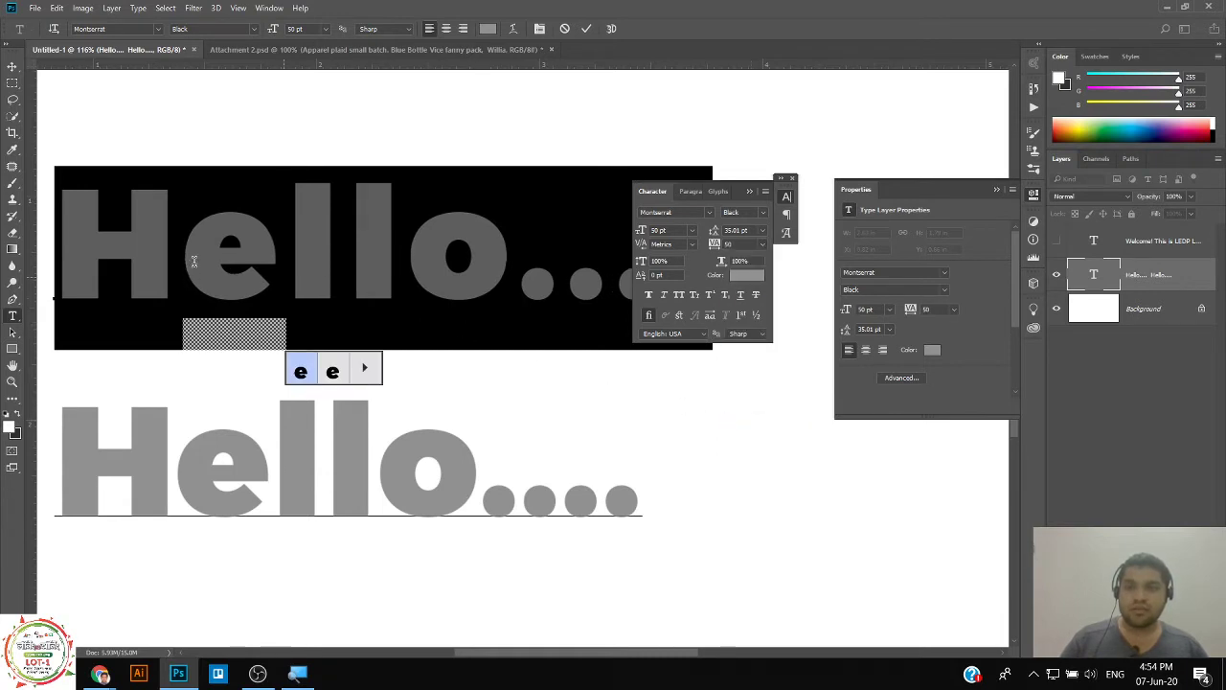
Increase the first Hello.... line's tracking to 100, raise it further to 200, and deselect the line.
{"action": "left_click", "coordinate": [763, 245]}
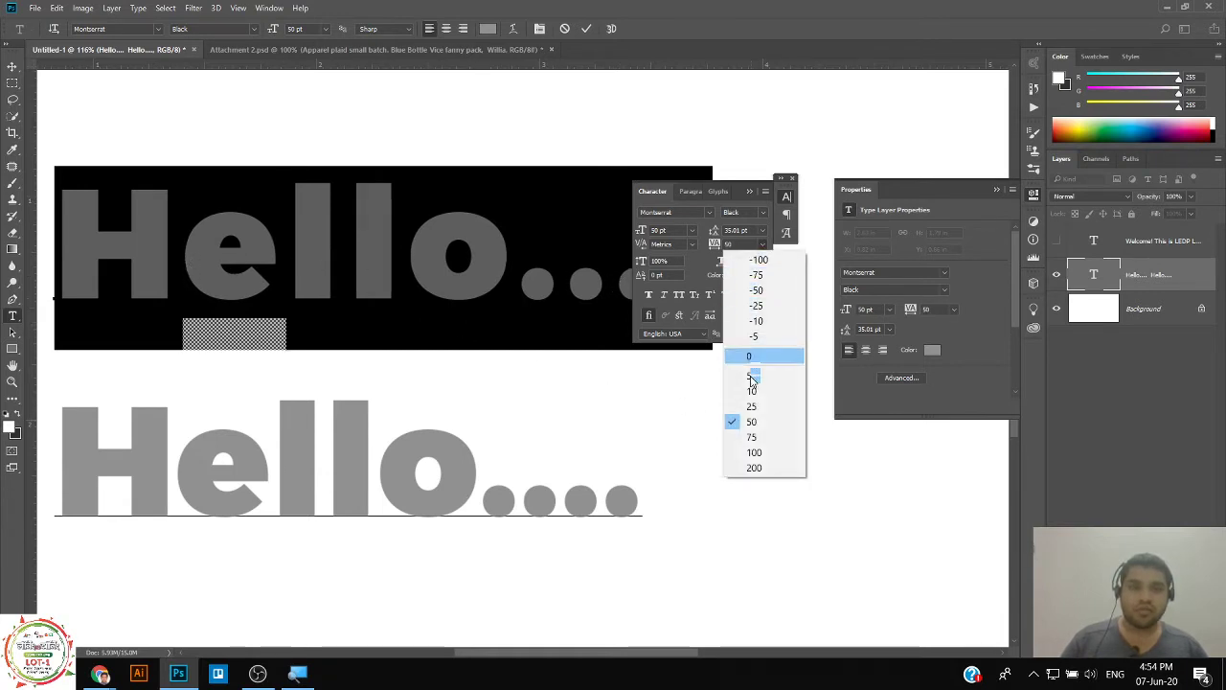
{"action": "left_click", "coordinate": [754, 452]}
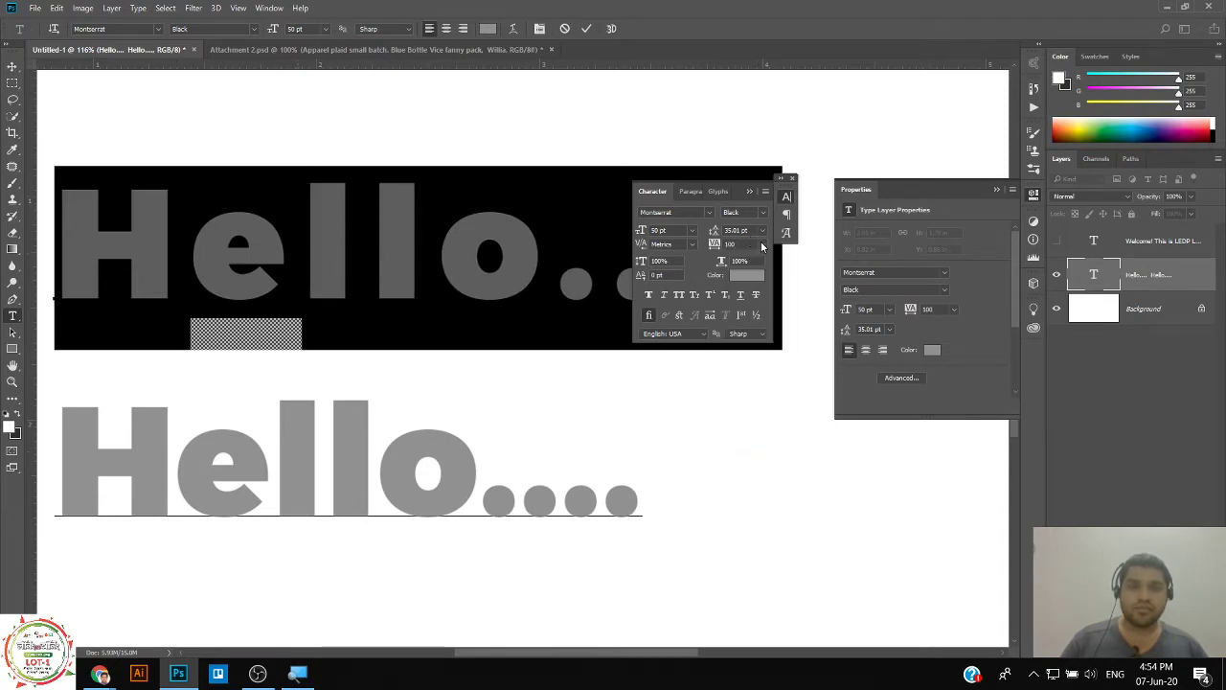
{"action": "left_click", "coordinate": [762, 245]}
{"action": "left_click", "coordinate": [760, 469]}
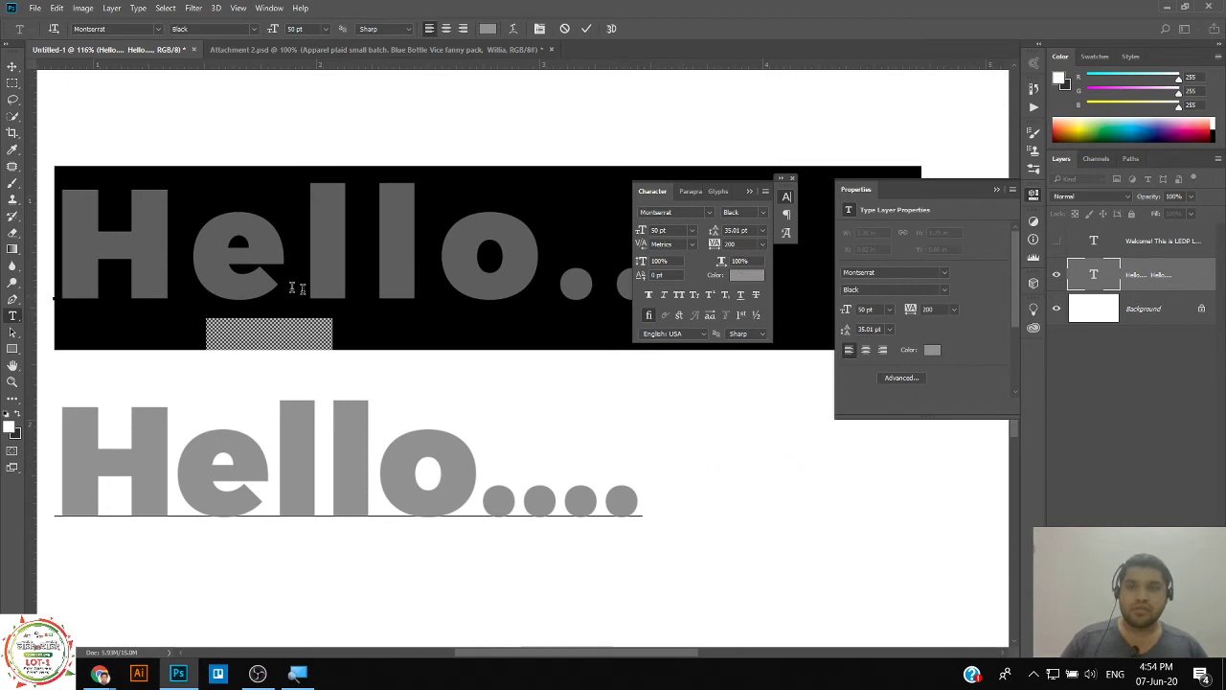
{"action": "key", "text": "Left"}
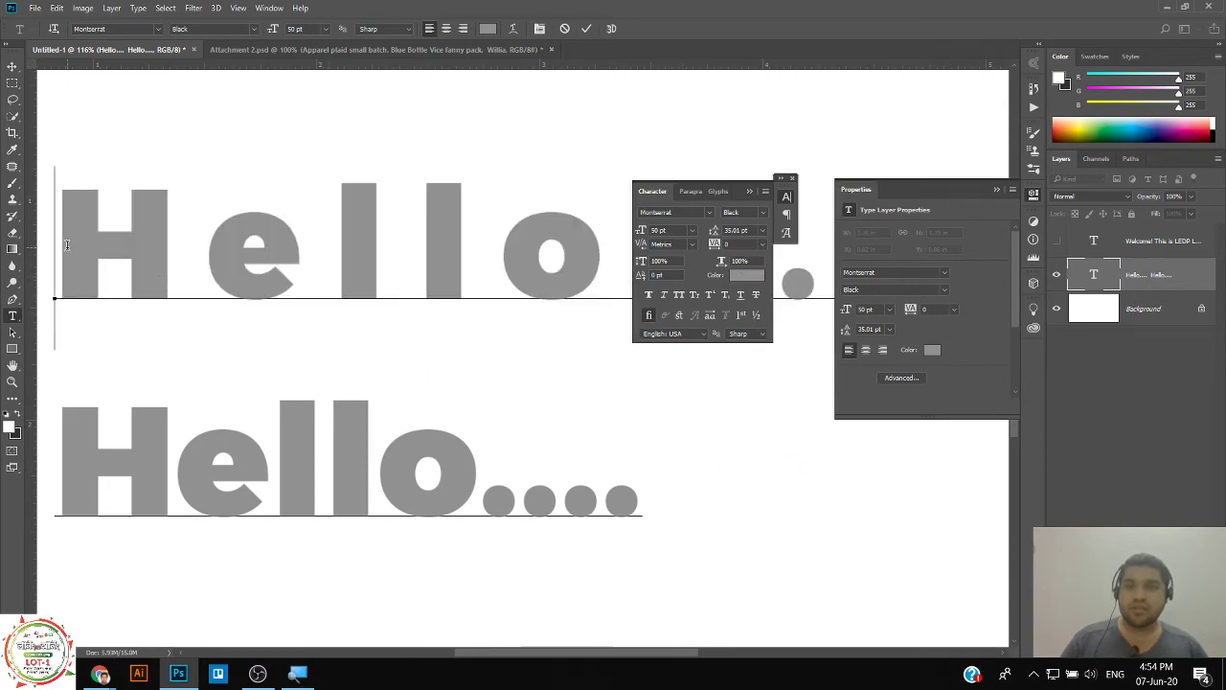
Inspect the tracking setting and its presets at the first letters of the upper Hello.... line, and leave text editing.
{"action": "left_click_drag", "start_coordinate": [67, 246], "coordinate": [134, 242]}
{"action": "left_click", "coordinate": [186, 241]}
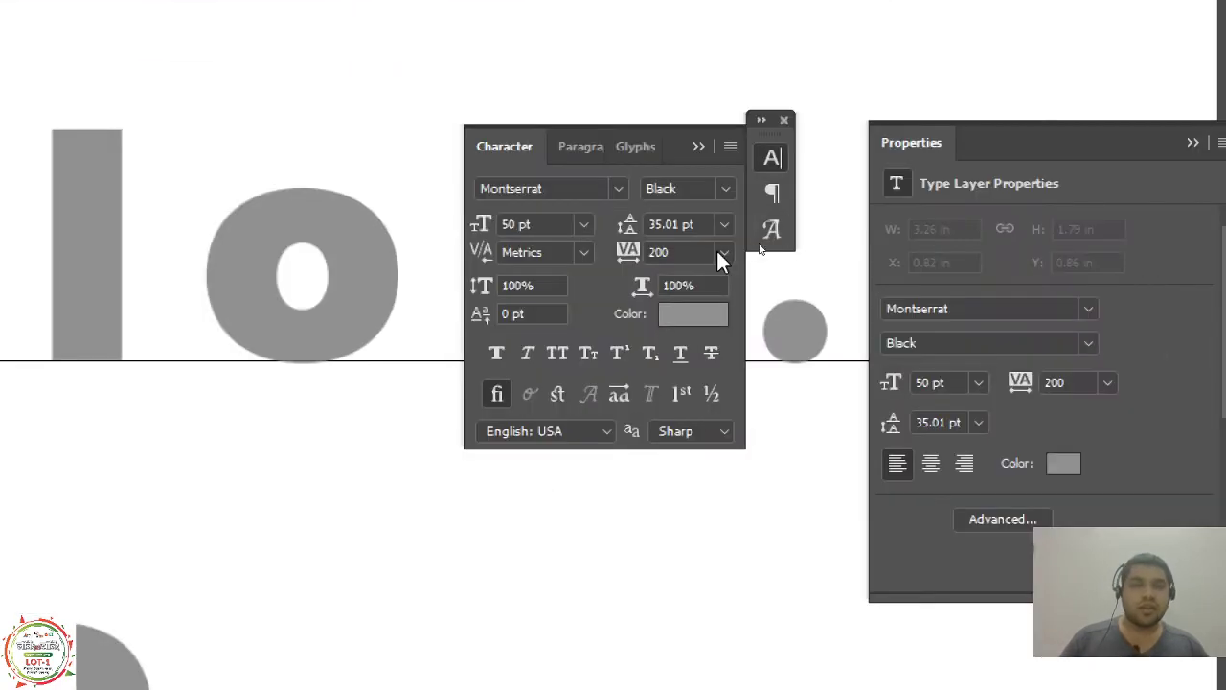
{"action": "left_click", "coordinate": [760, 246]}
{"action": "left_click", "coordinate": [682, 252]}
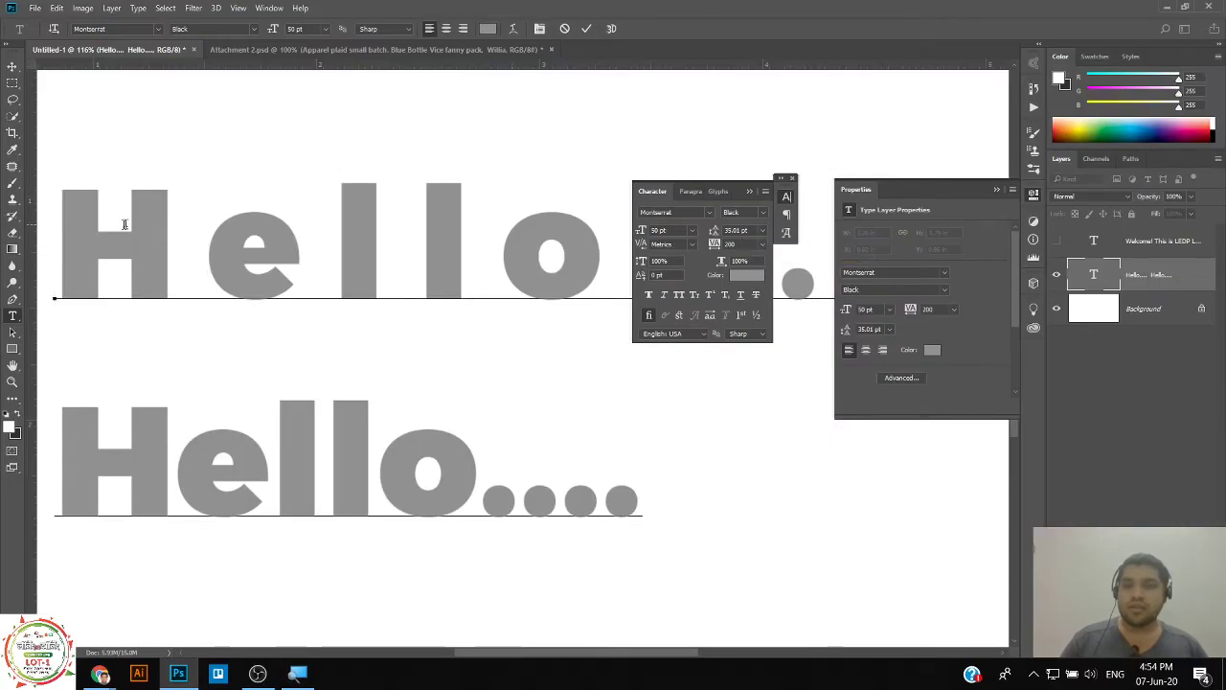
{"action": "left_click", "coordinate": [72, 182]}
{"action": "left_click", "coordinate": [12, 67]}
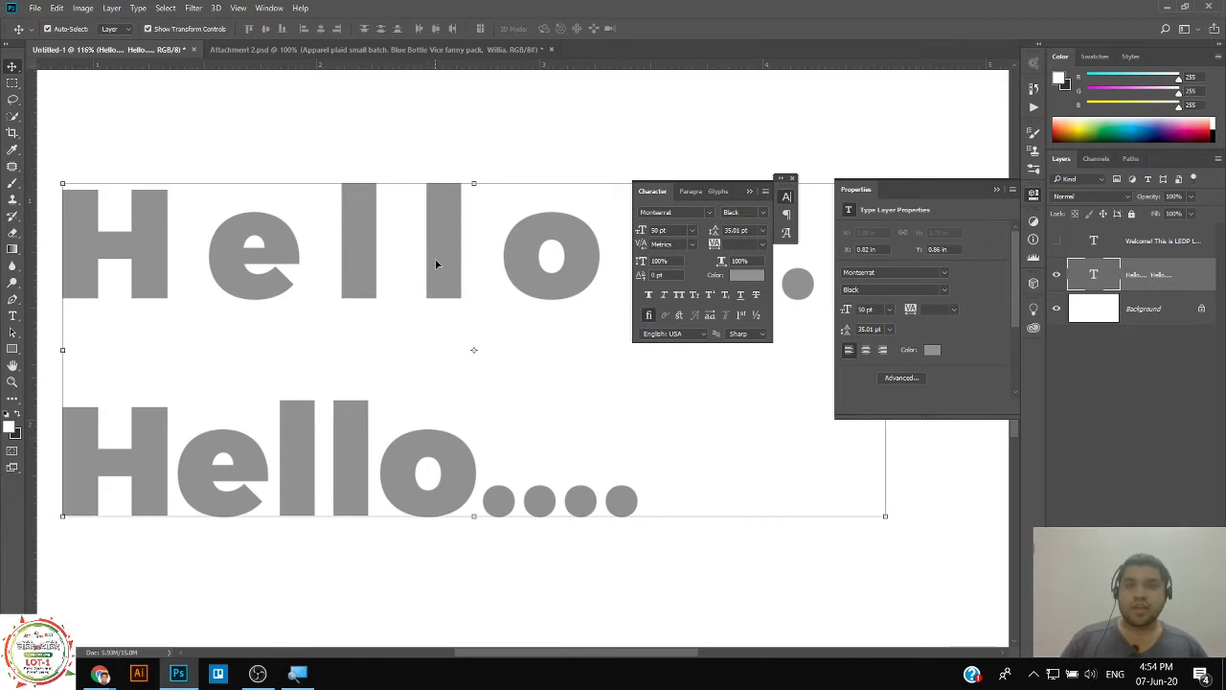
Select the upper Hello.... line to examine its tracking value and letter gaps, and deselect it.
{"action": "left_click", "coordinate": [12, 315]}
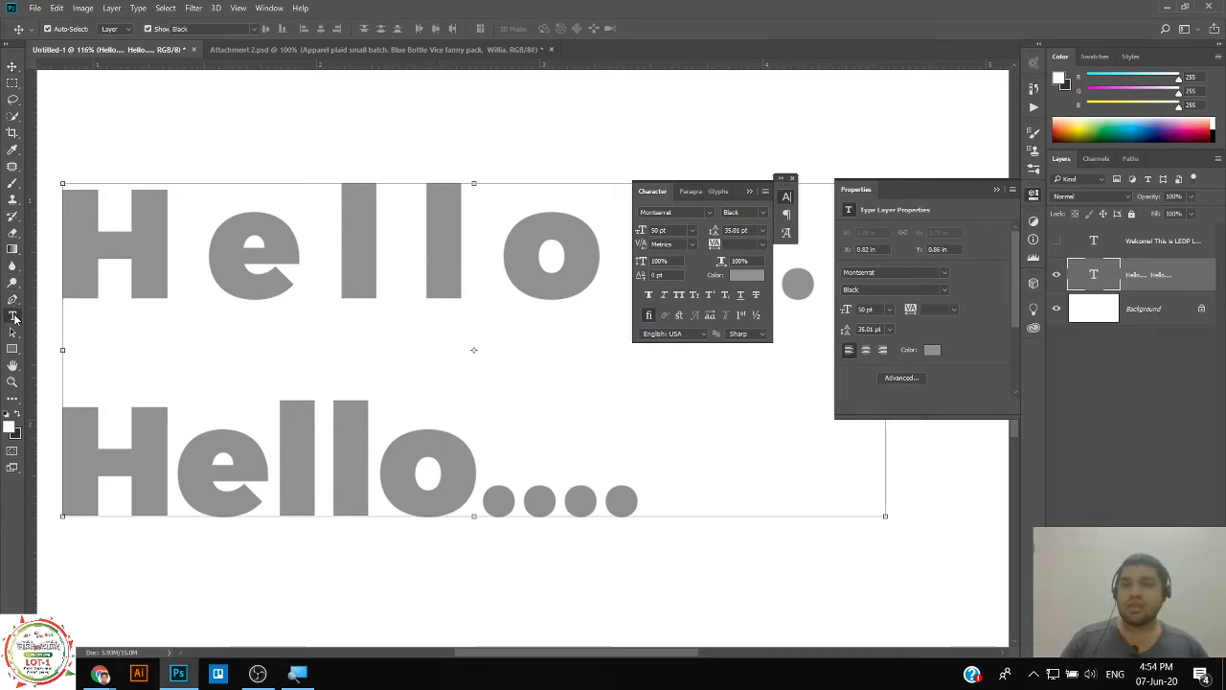
{"action": "left_click_drag", "start_coordinate": [66, 240], "coordinate": [862, 249]}
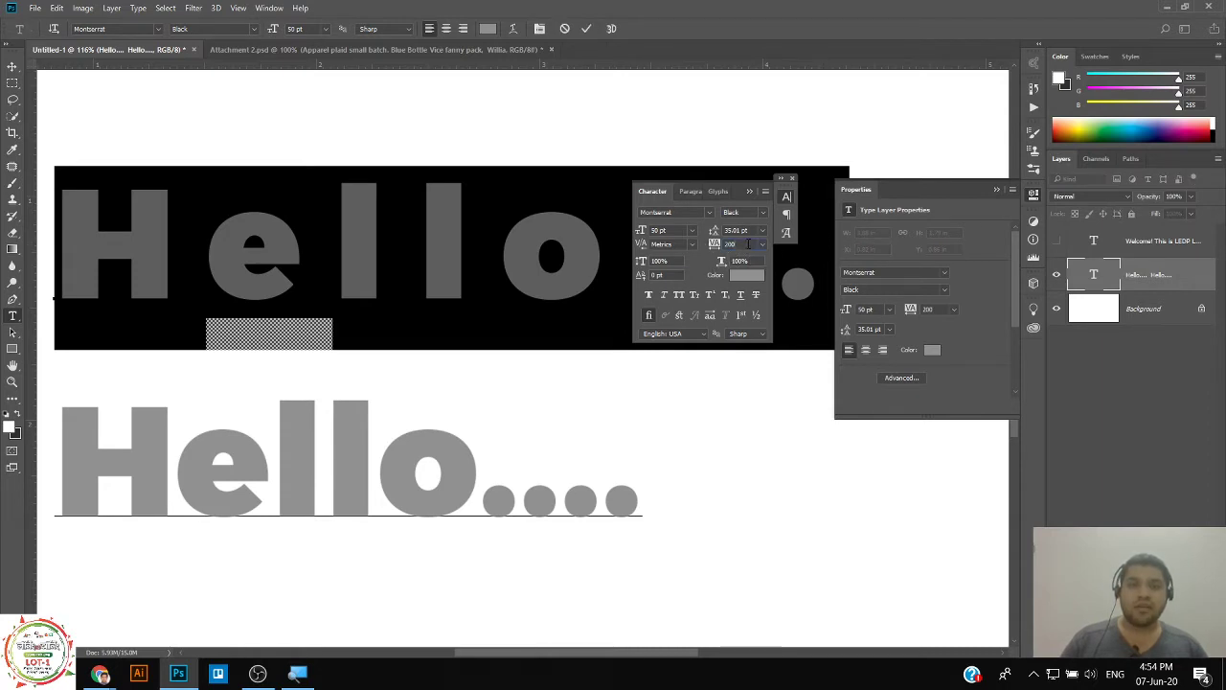
{"action": "left_click", "coordinate": [748, 244]}
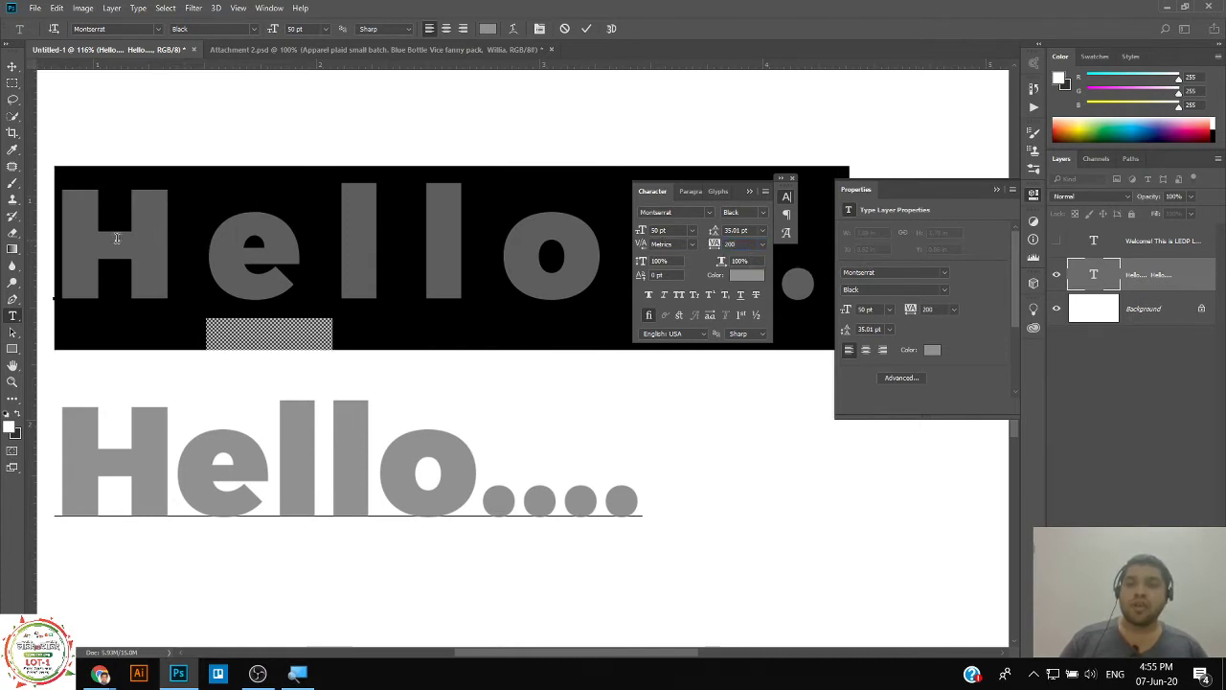
{"action": "mouse_move", "coordinate": [210, 239]}
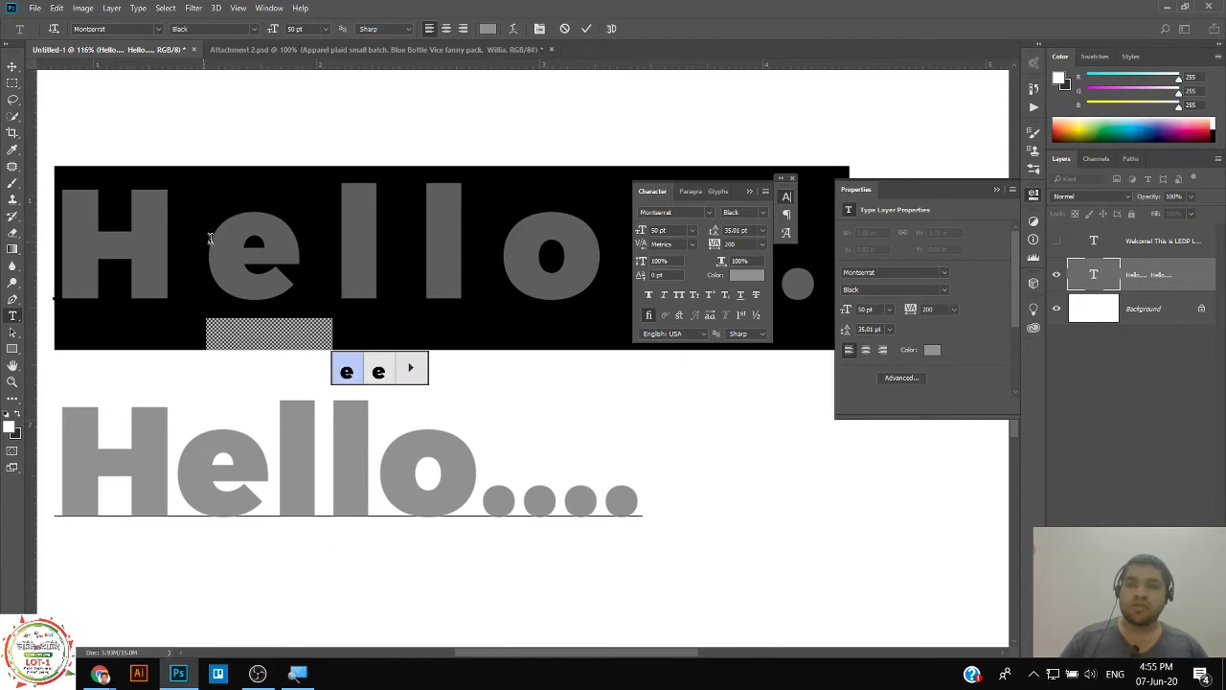
{"action": "left_click", "coordinate": [492, 231]}
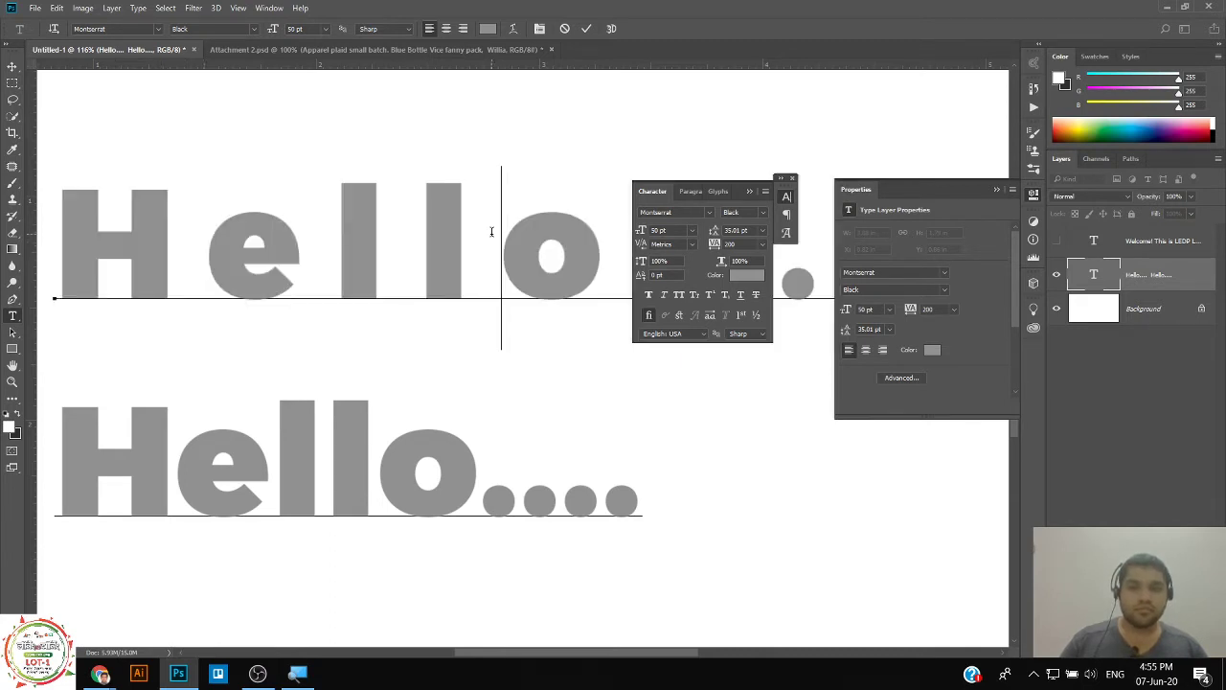
Set the upper Hello.... line's tracking to -50, leave text editing and bring both lines fully into view.
{"action": "left_click", "coordinate": [72, 244]}
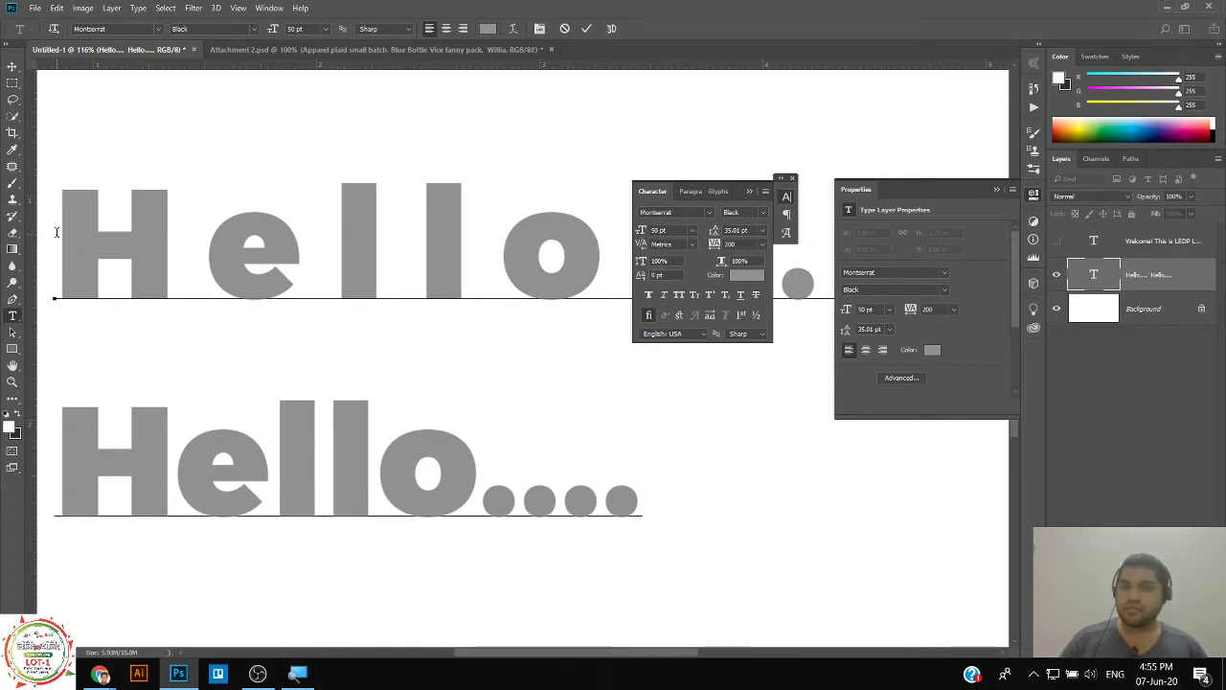
{"action": "key", "text": "shift+End"}
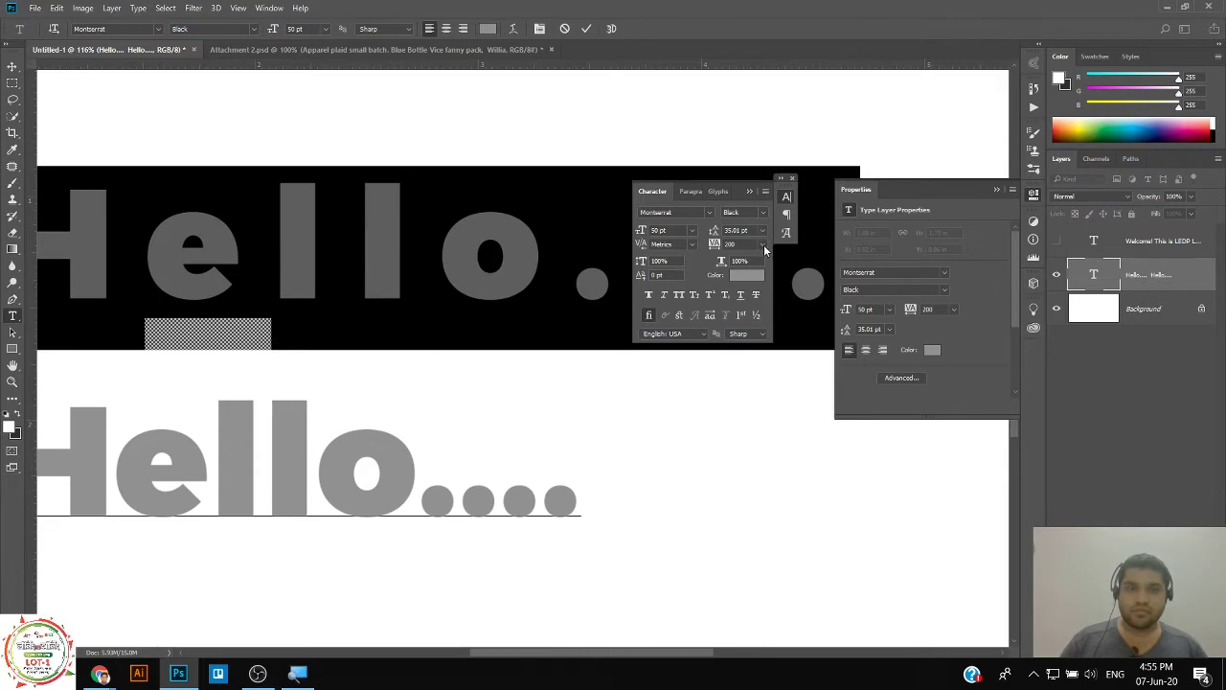
{"action": "left_click", "coordinate": [764, 245]}
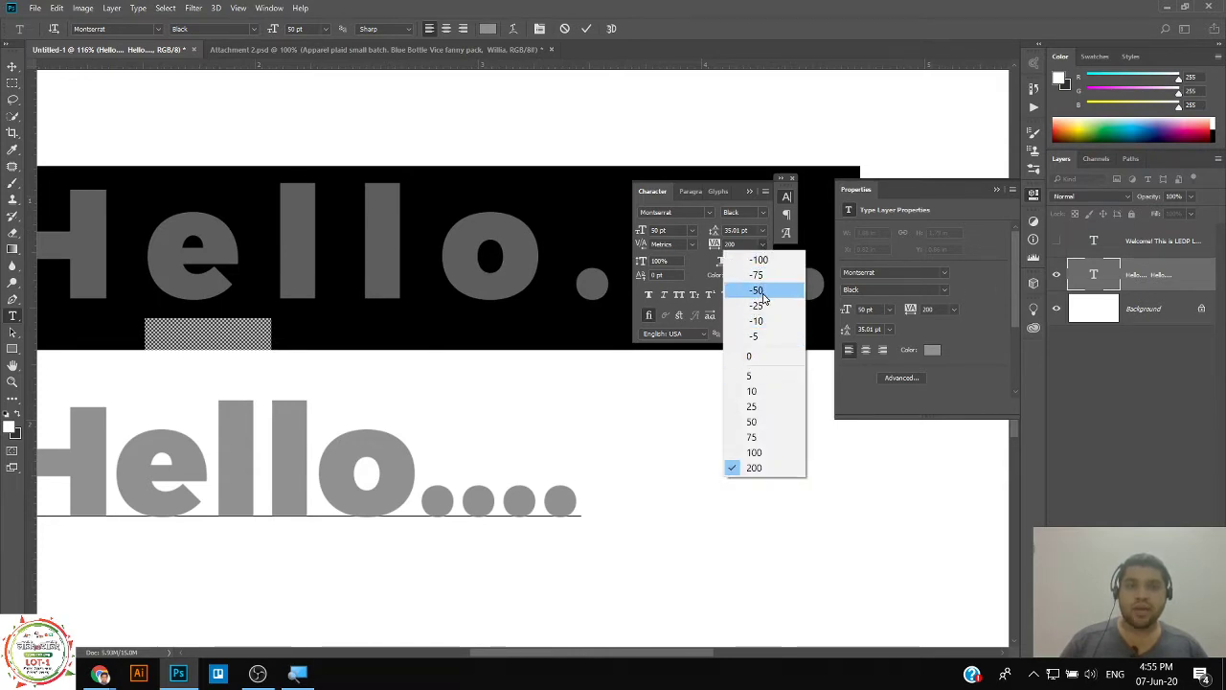
{"action": "left_click", "coordinate": [757, 291]}
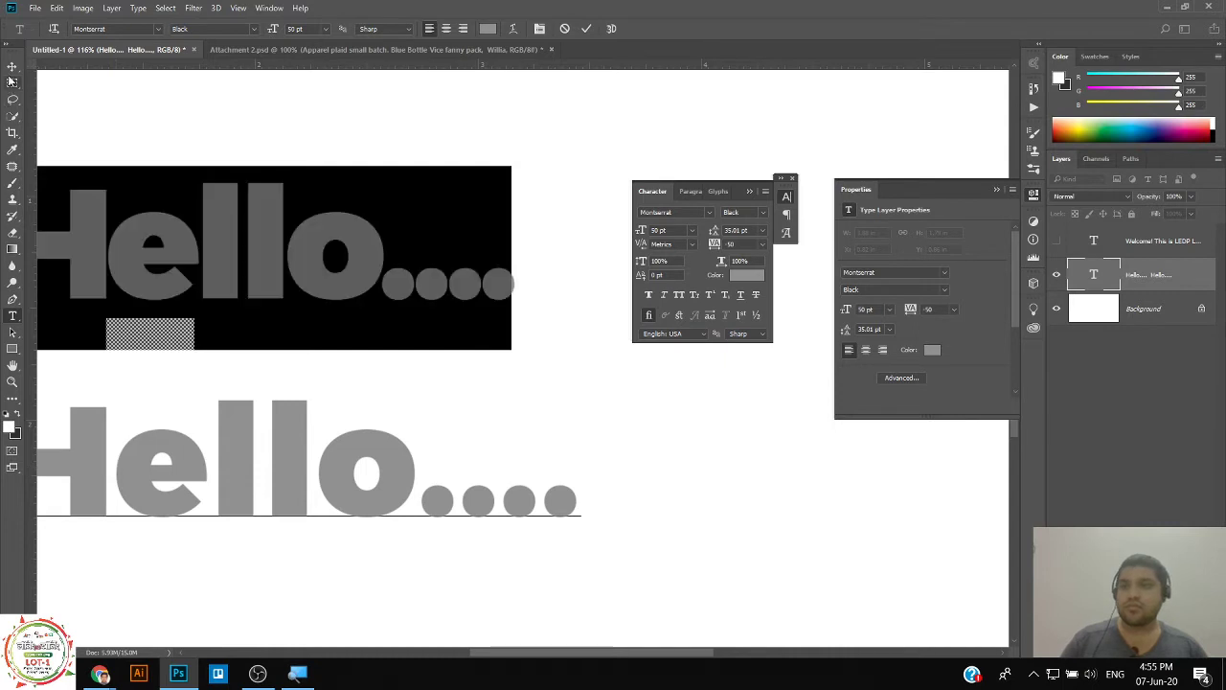
{"action": "left_click", "coordinate": [12, 66]}
{"action": "left_click", "coordinate": [90, 115]}
{"action": "left_click_drag", "start_coordinate": [106, 115], "coordinate": [169, 98]}
{"action": "left_click", "coordinate": [169, 204]}
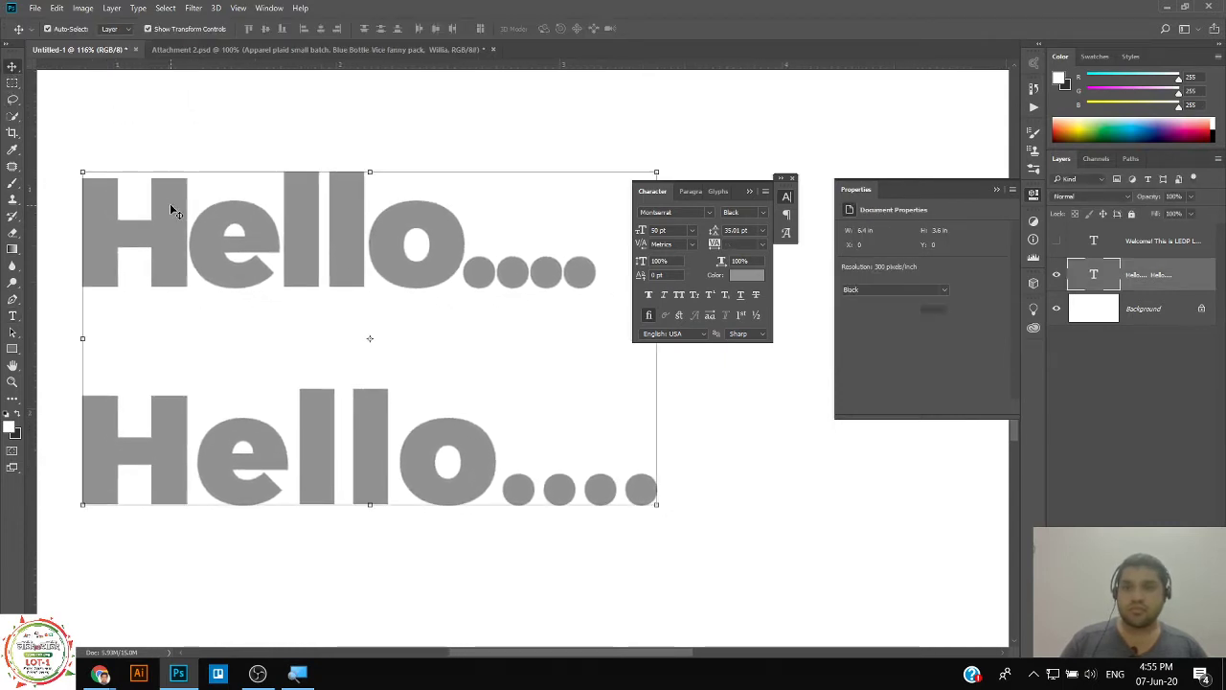
Tighten the upper Hello.... line's tracking to -75 and leave text editing with the layer deselected.
{"action": "double_click", "coordinate": [170, 203]}
{"action": "left_click_drag", "start_coordinate": [81, 220], "coordinate": [600, 265]}
{"action": "left_click", "coordinate": [762, 244]}
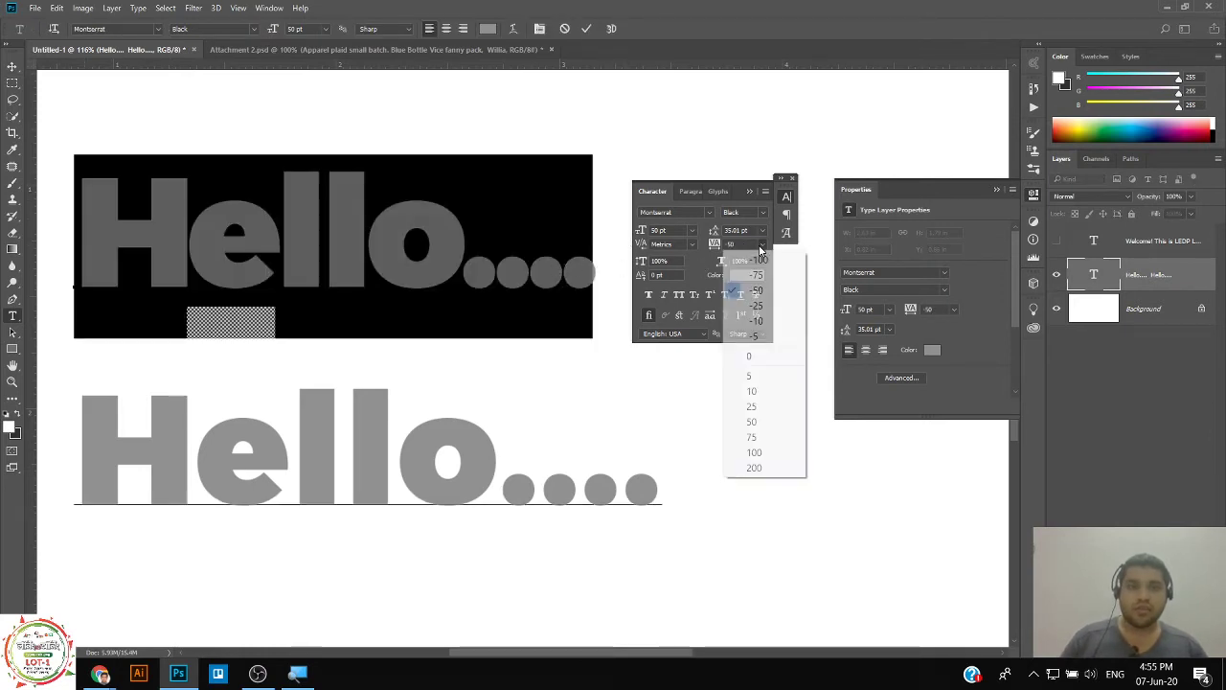
{"action": "left_click", "coordinate": [751, 274]}
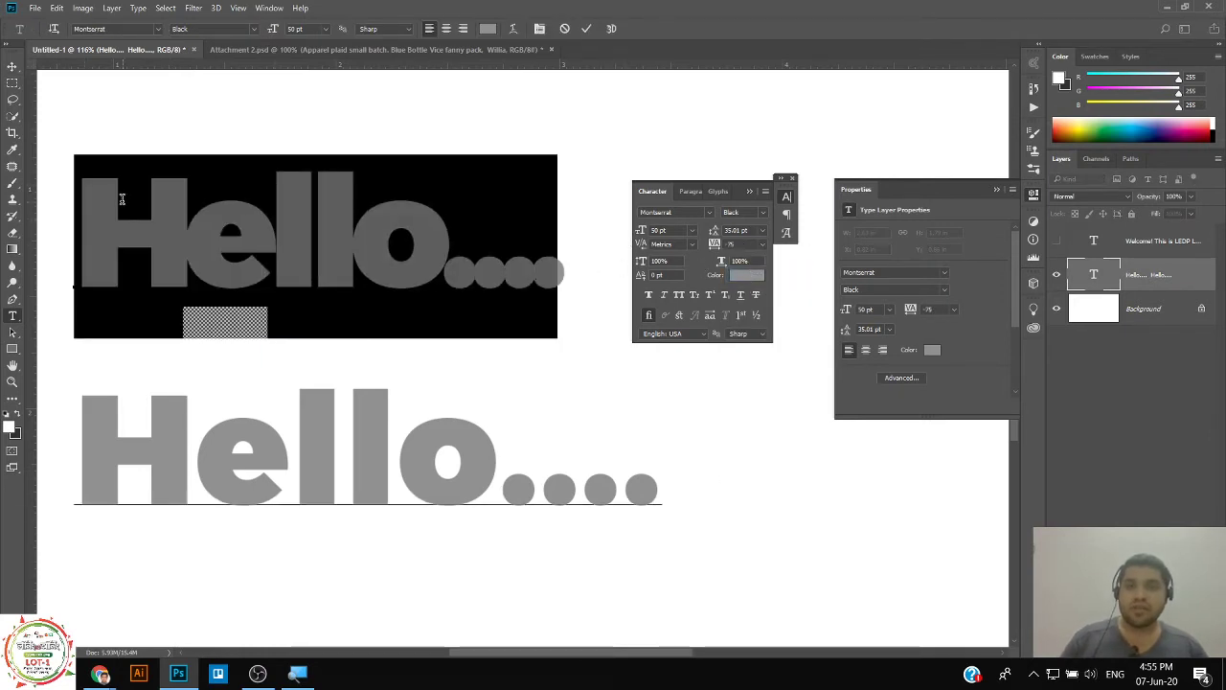
{"action": "left_click_drag", "start_coordinate": [192, 213], "coordinate": [265, 218]}
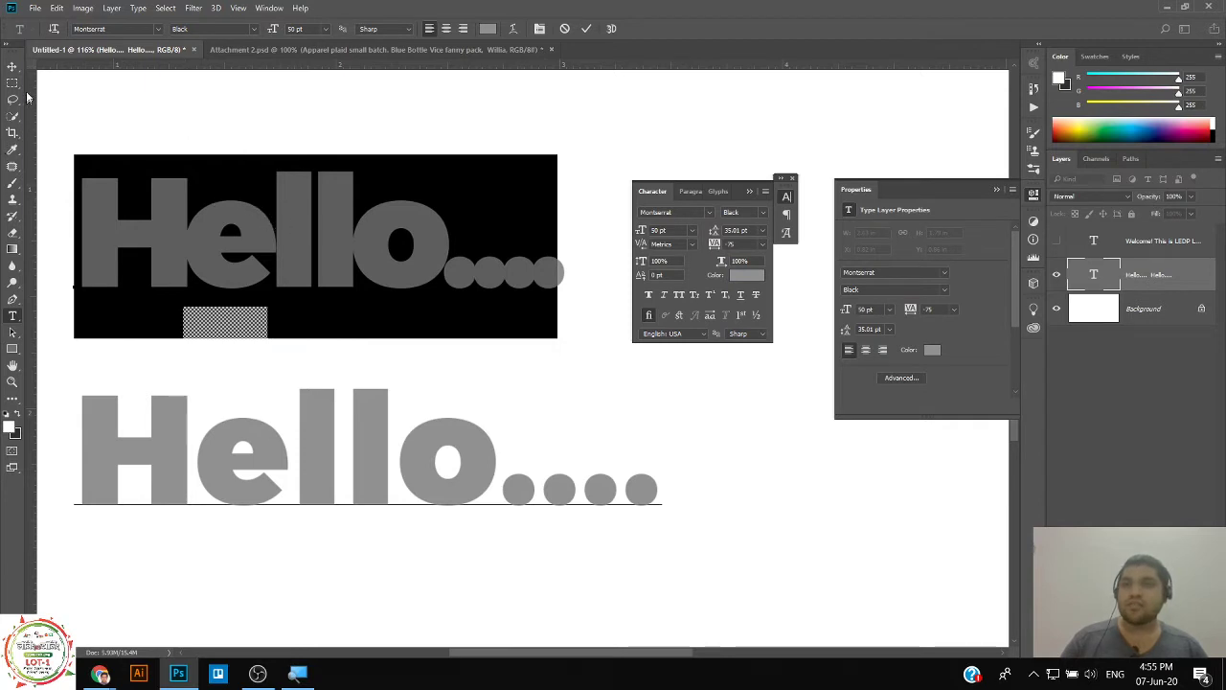
{"action": "left_click", "coordinate": [13, 67]}
{"action": "left_click", "coordinate": [223, 115]}
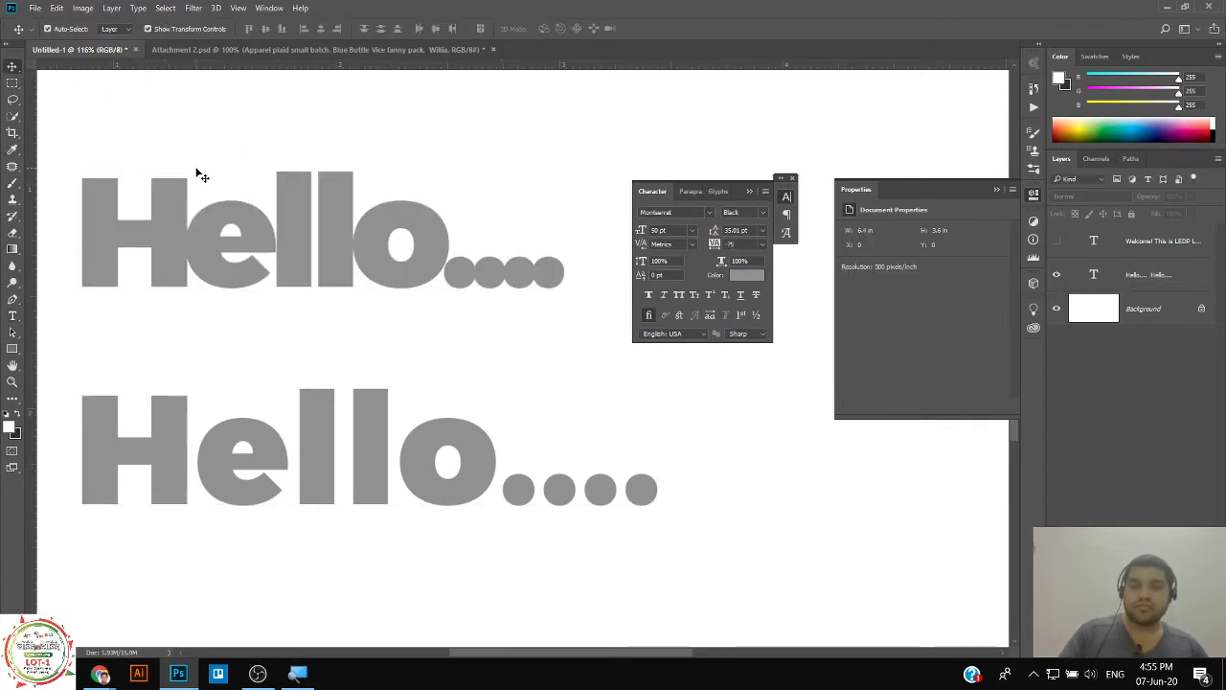
Reset the upper Hello.... line's tracking to 0 and deselect the line.
{"action": "key", "text": "t"}
{"action": "left_click", "coordinate": [93, 219]}
{"action": "key", "text": "ctrl+a"}
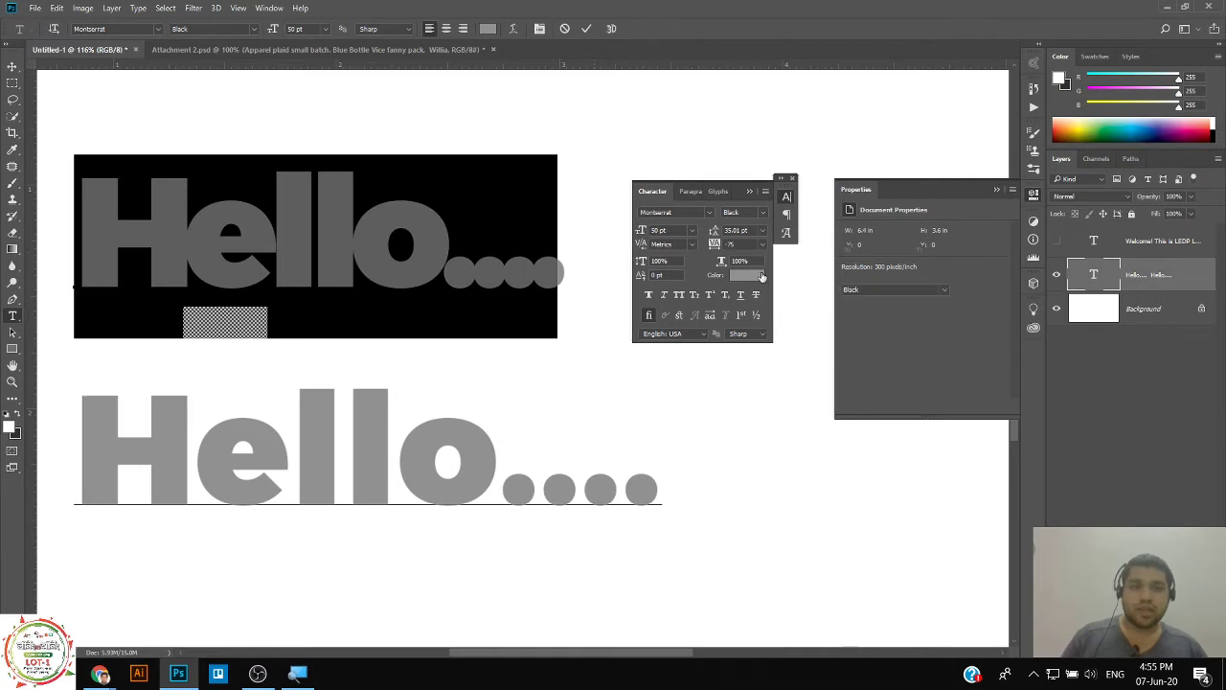
{"action": "left_click", "coordinate": [763, 245]}
{"action": "left_click", "coordinate": [765, 357]}
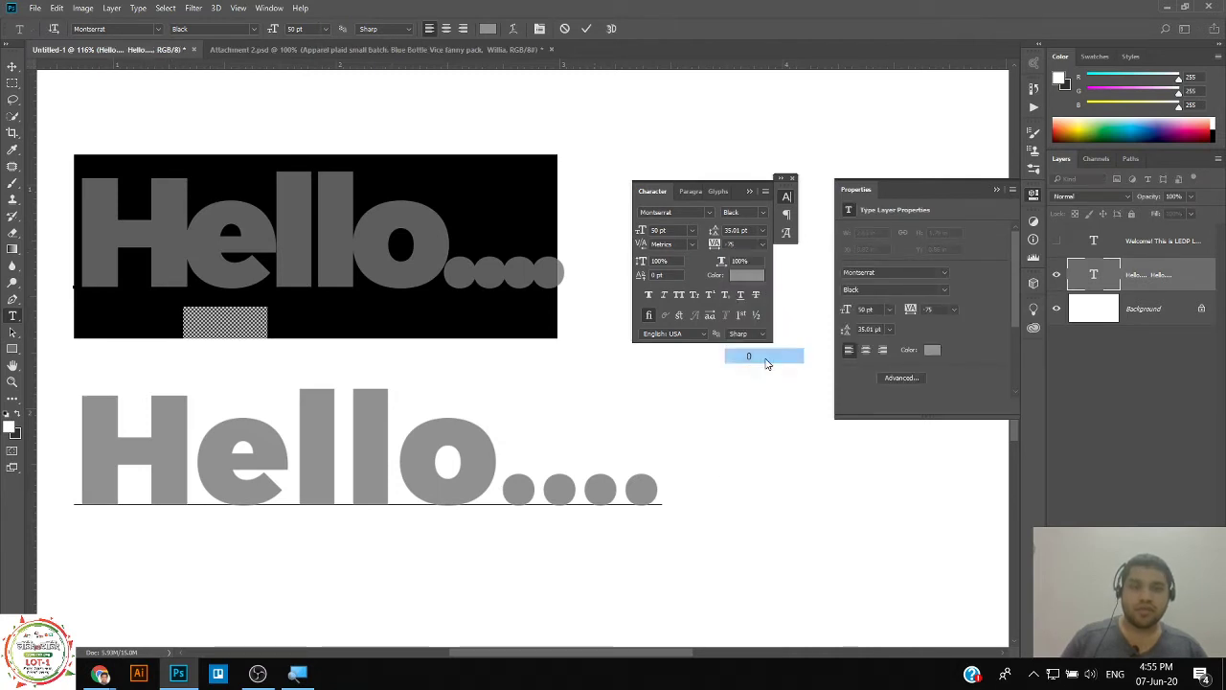
{"action": "left_click", "coordinate": [106, 247]}
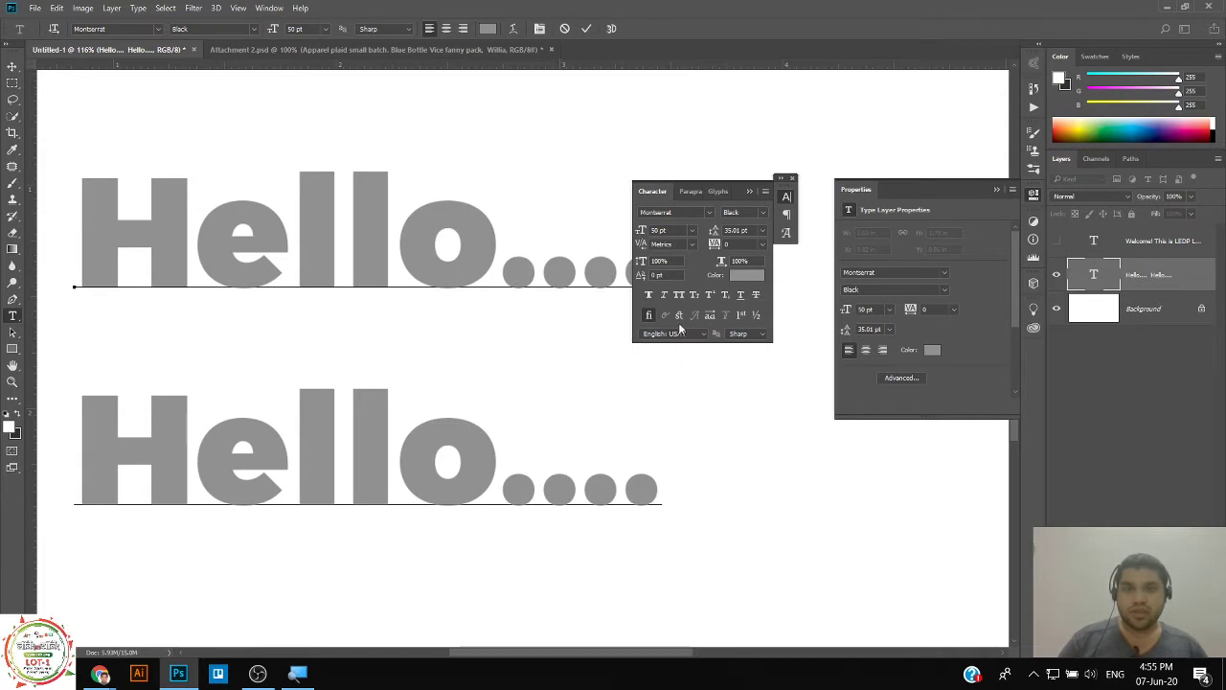
Delete the text of the upper Hello.... line and restore it above the lower line.
{"action": "left_click_drag", "start_coordinate": [82, 230], "coordinate": [674, 230]}
{"action": "key", "text": "ctrl+c"}
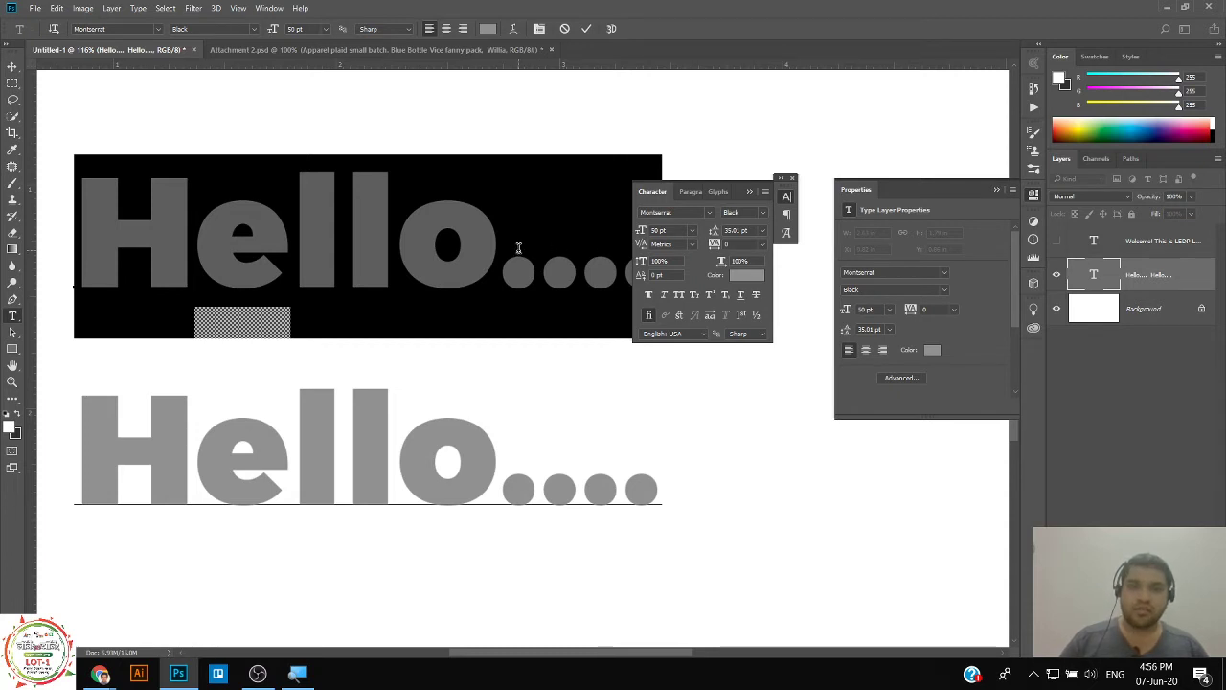
{"action": "key", "text": "ctrl"}
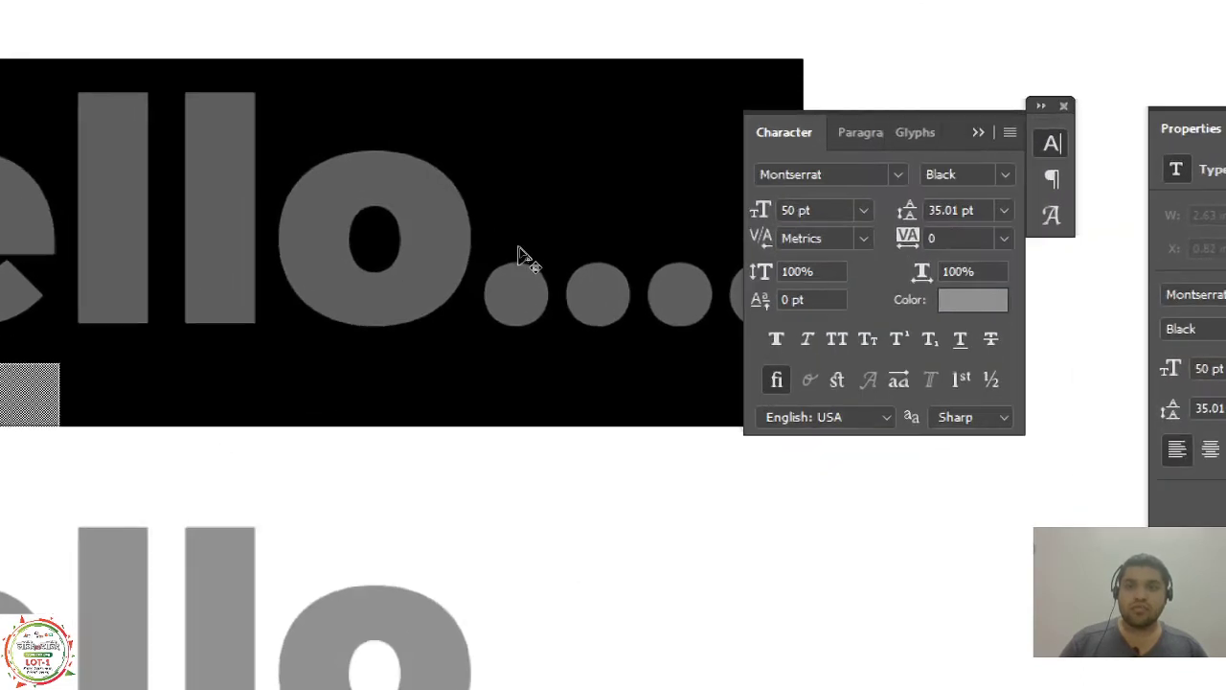
{"action": "key", "text": "BackSpace"}
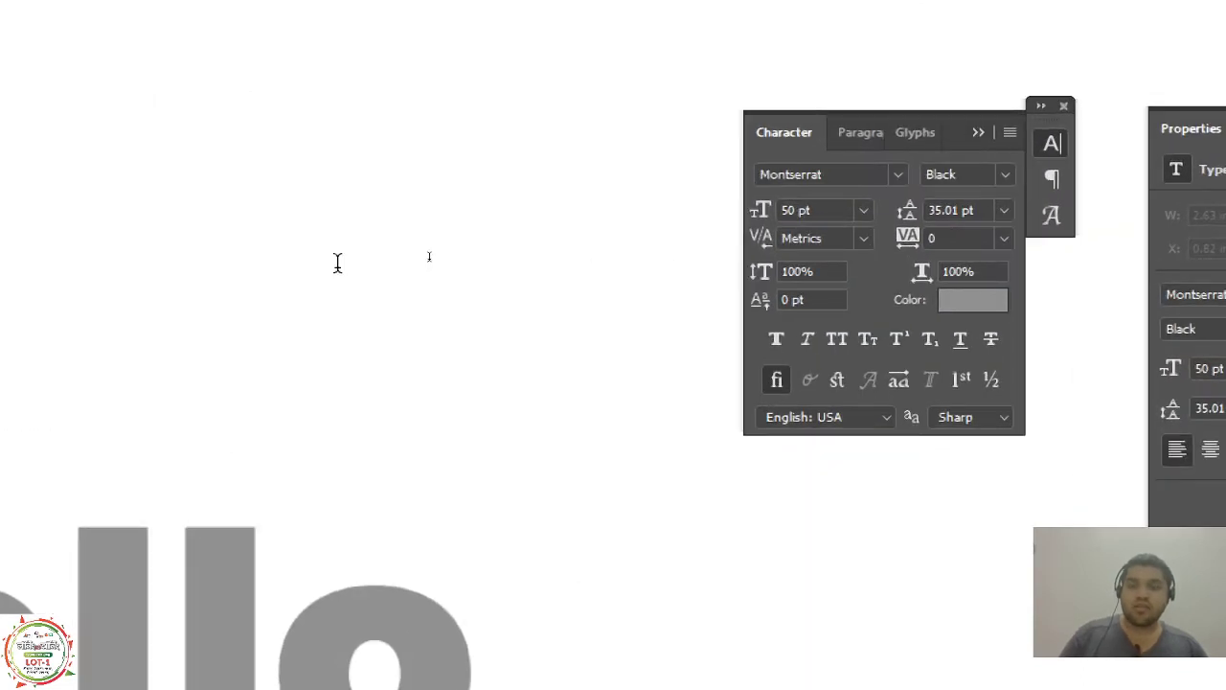
{"action": "key", "text": "ctrl"}
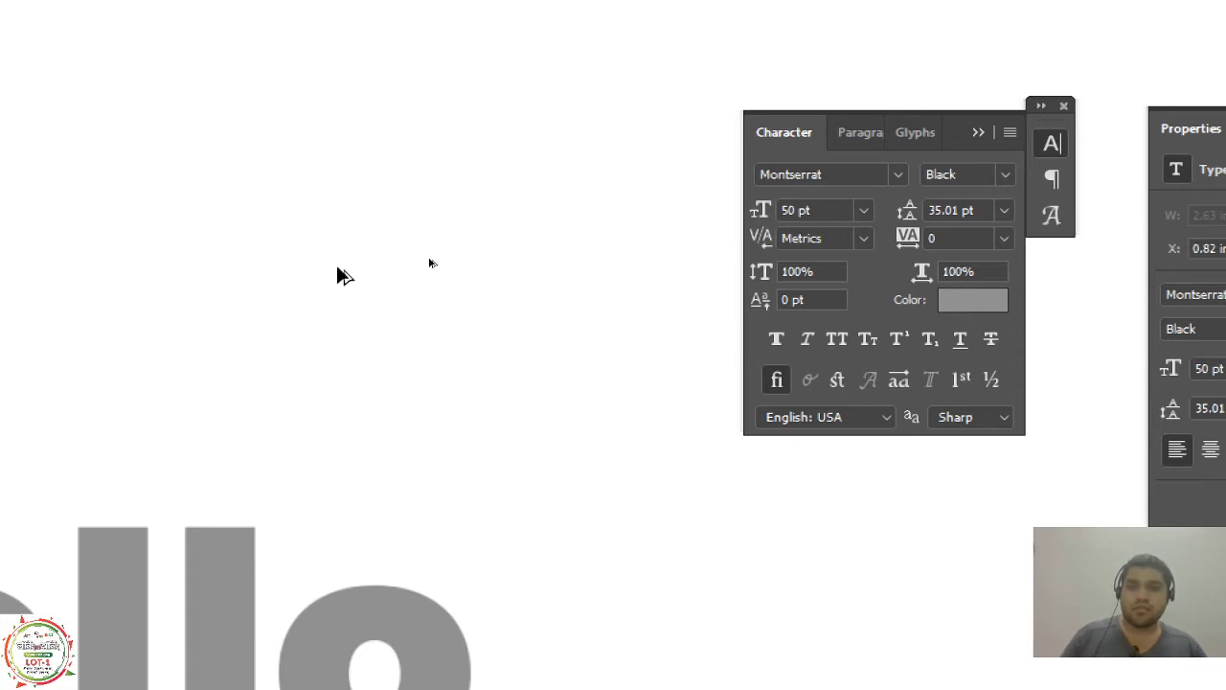
{"action": "scroll", "coordinate": [337, 275], "scroll_direction": "right", "scroll_amount": 3}
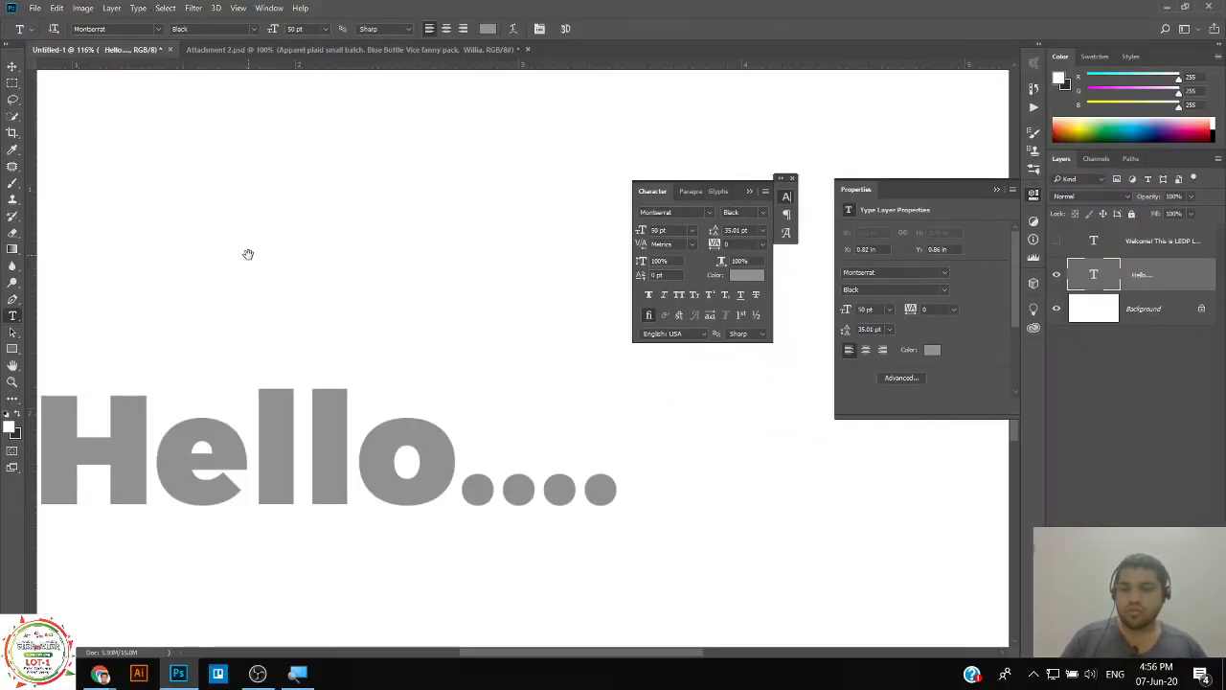
{"action": "left_click_drag", "start_coordinate": [246, 252], "coordinate": [307, 260]}
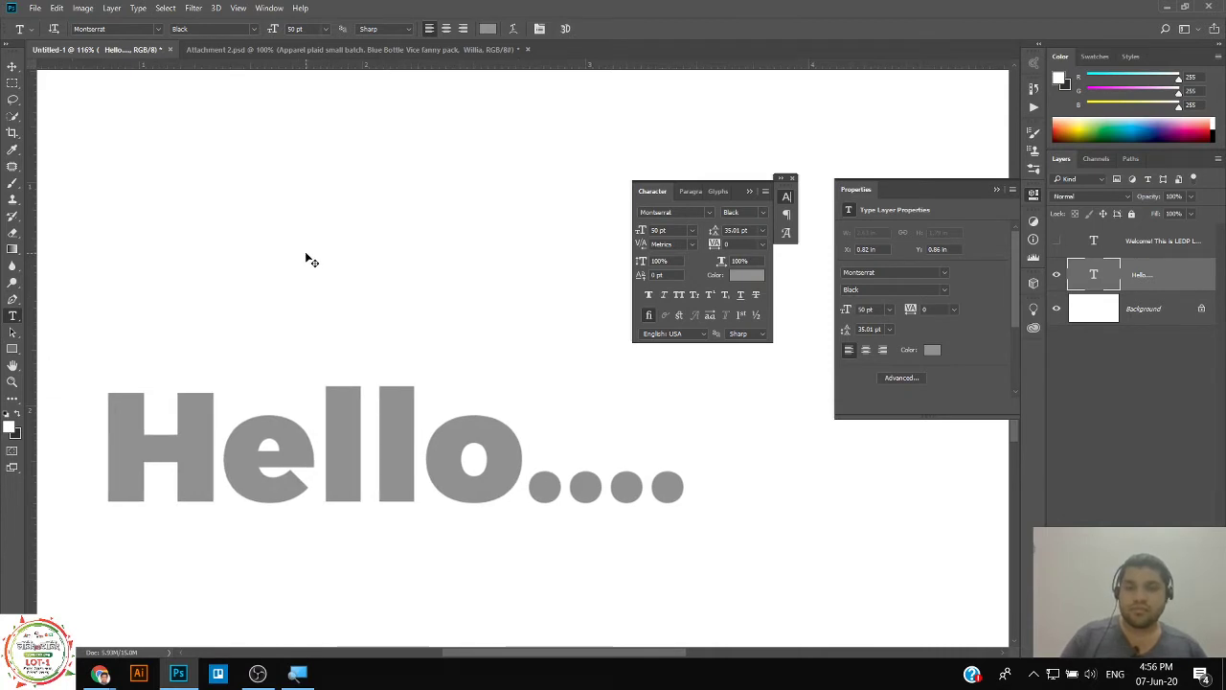
{"action": "key", "text": "ctrl+v"}
{"action": "left_click", "coordinate": [240, 239]}
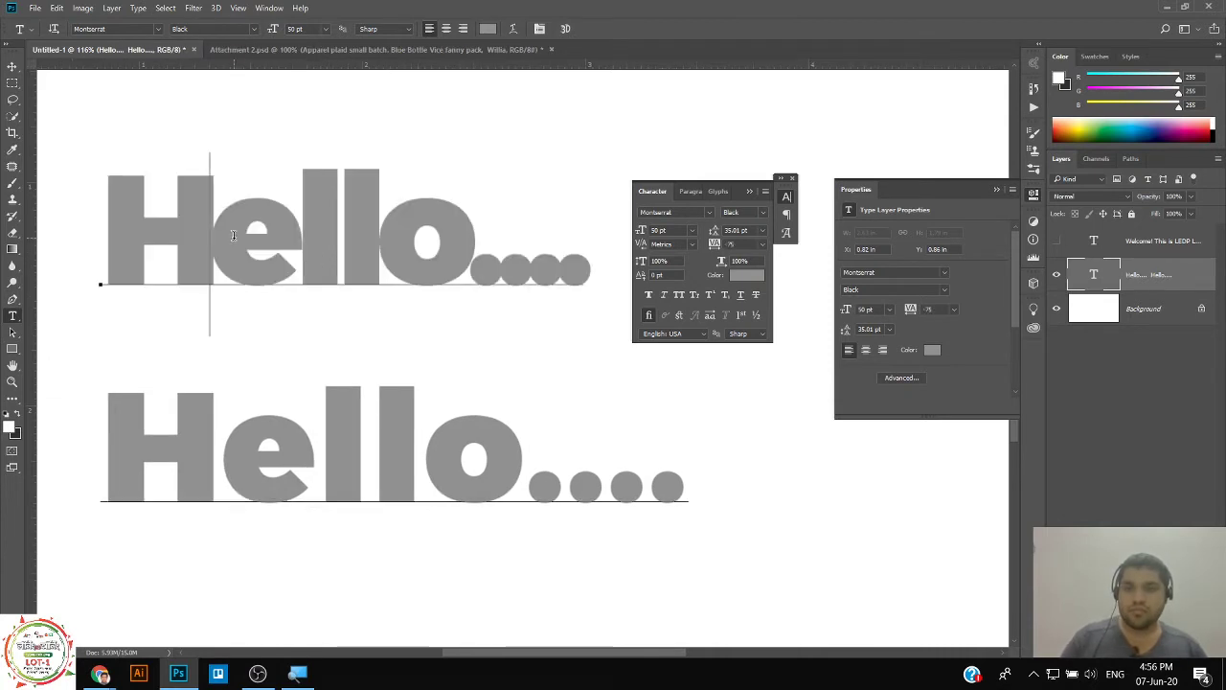
Select the whole restored upper Hello.... line, set its tracking to 0 and deselect it.
{"action": "double_click", "coordinate": [153, 227]}
{"action": "left_click", "coordinate": [117, 222]}
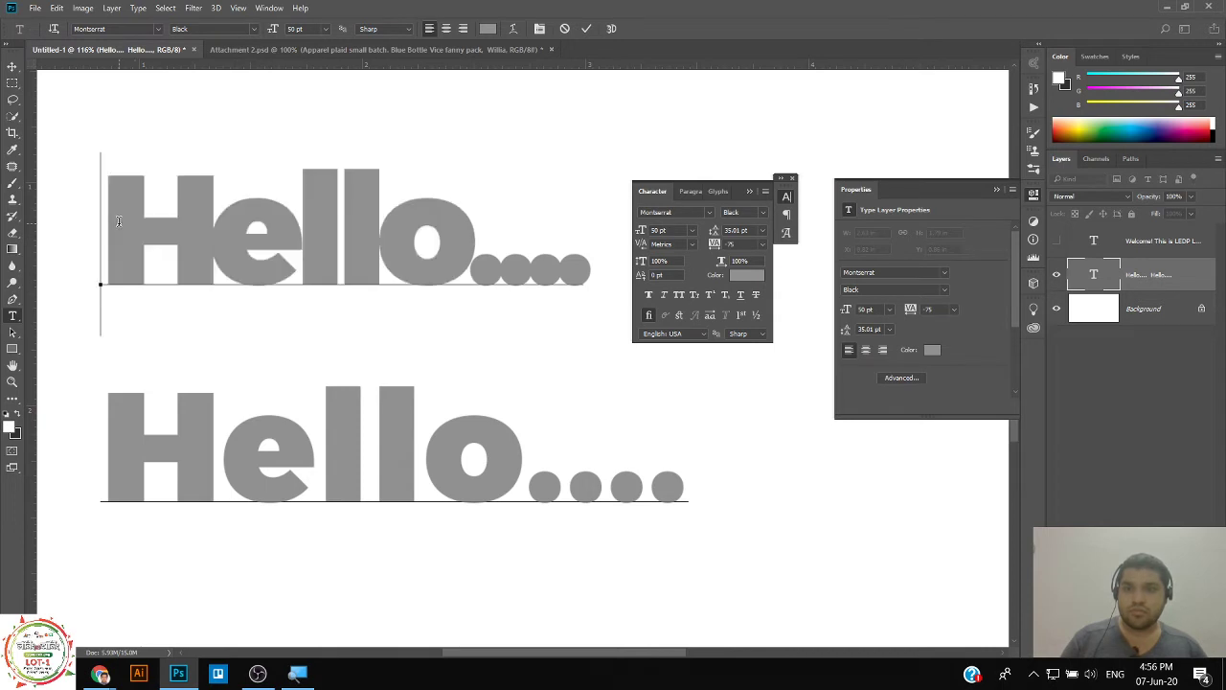
{"action": "left_click_drag", "start_coordinate": [116, 219], "coordinate": [659, 261]}
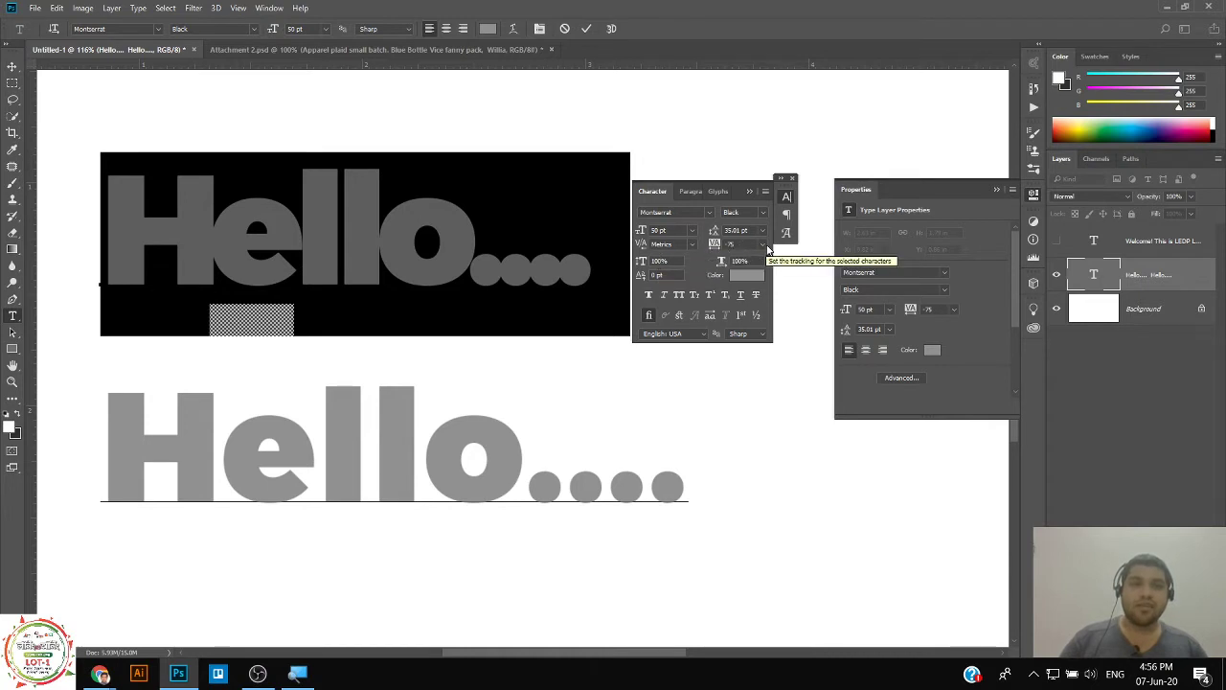
{"action": "left_click", "coordinate": [764, 250]}
{"action": "left_click", "coordinate": [735, 352]}
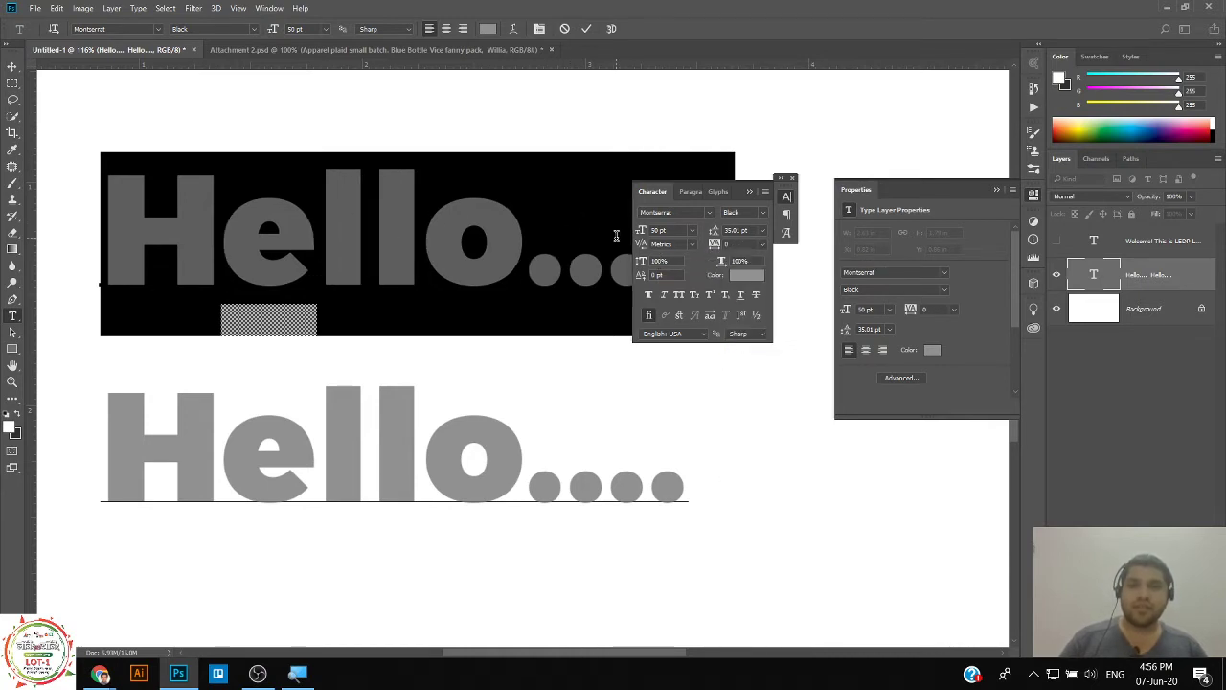
{"action": "left_click", "coordinate": [371, 235]}
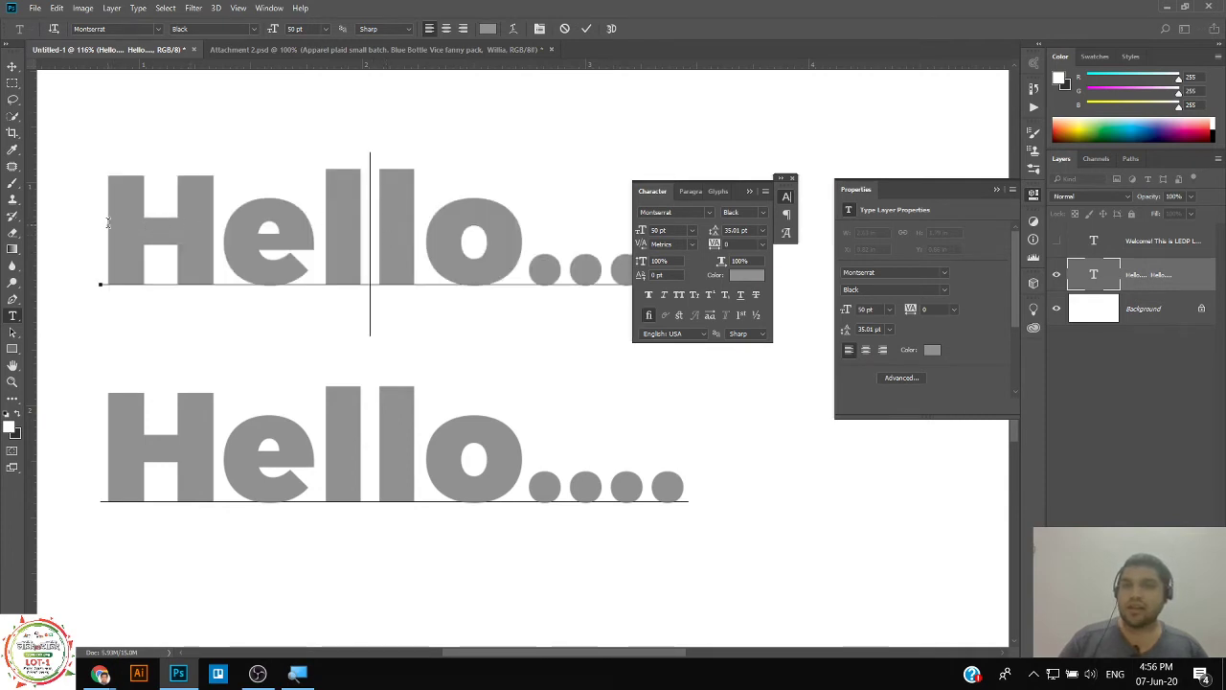
Select the upper Hello.... line, scrub its tracking up to 220 and return it to 0.
{"action": "left_click_drag", "start_coordinate": [108, 222], "coordinate": [691, 246]}
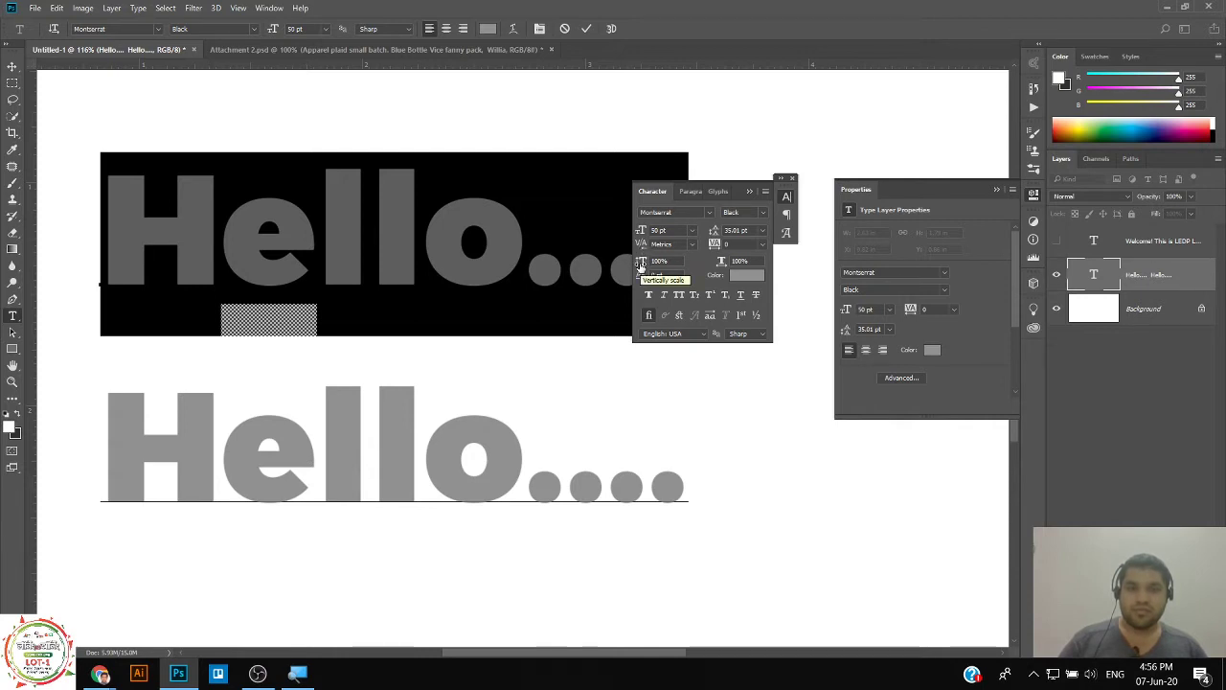
{"action": "mouse_move", "coordinate": [714, 243]}
{"action": "left_mouse_down"}
{"action": "mouse_move", "coordinate": [670, 245]}
{"action": "mouse_move", "coordinate": [718, 247]}
{"action": "left_mouse_up"}
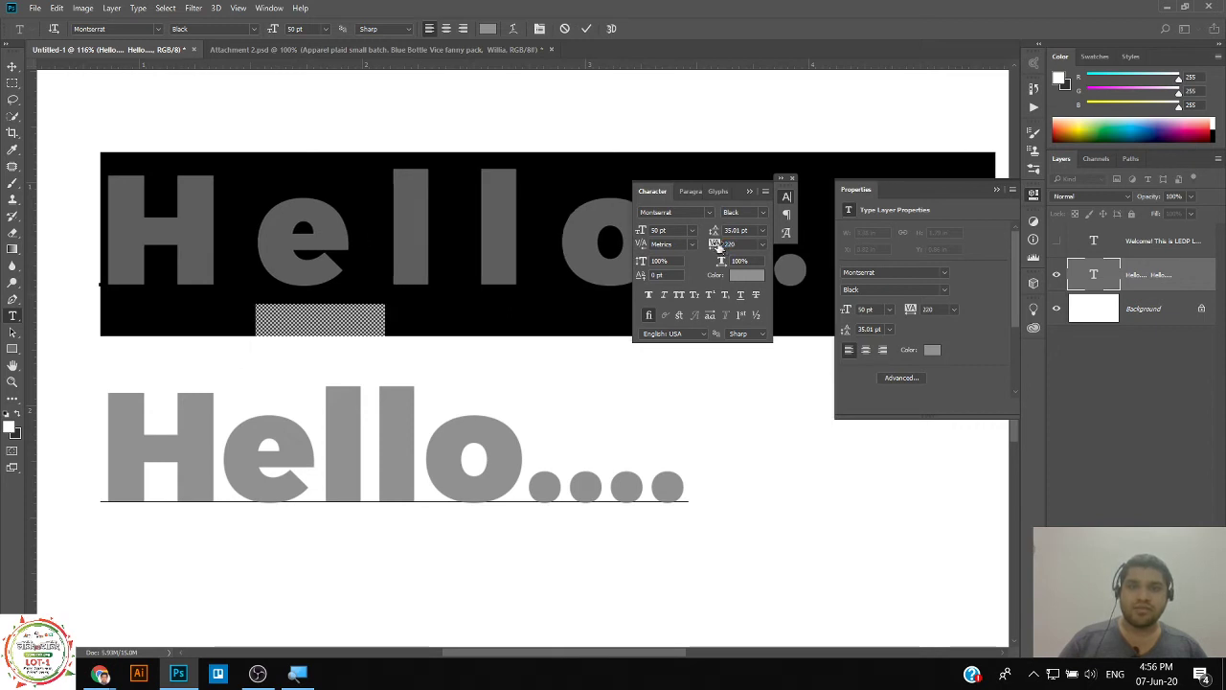
{"action": "type", "text": "0"}
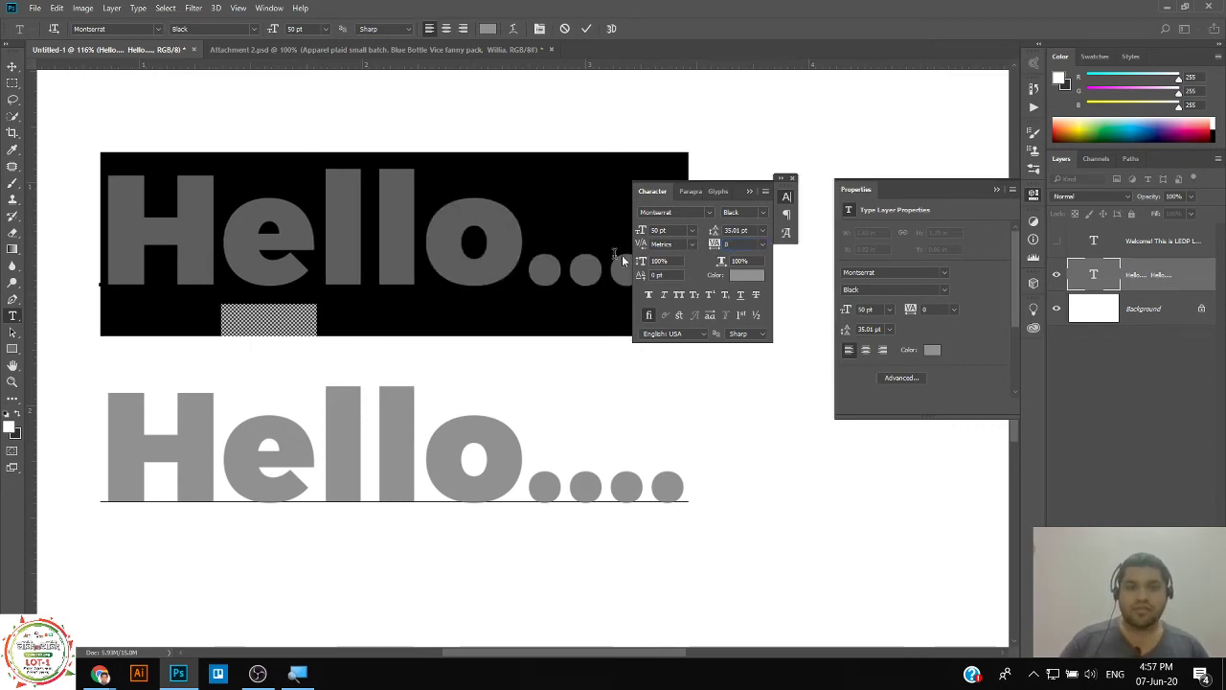
Compare kerning modes on the selected upper Hello.... line by applying Optical, Metrics and Optical again.
{"action": "key", "text": "ctrl"}
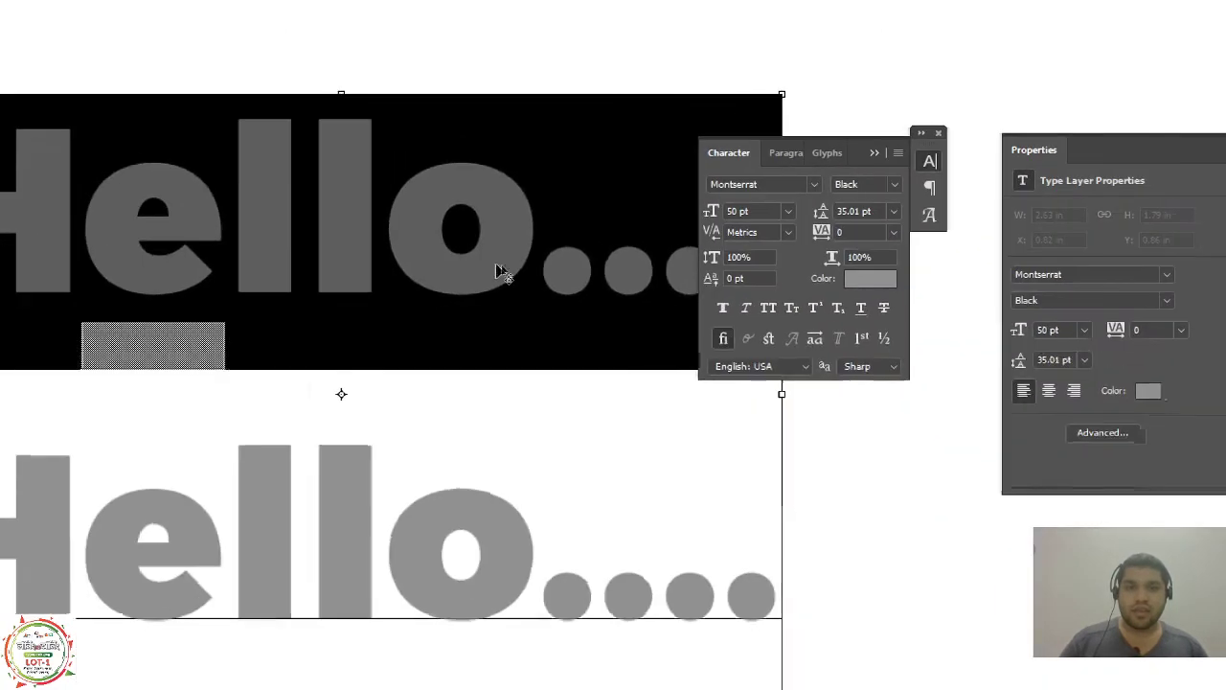
{"action": "left_click", "coordinate": [224, 262]}
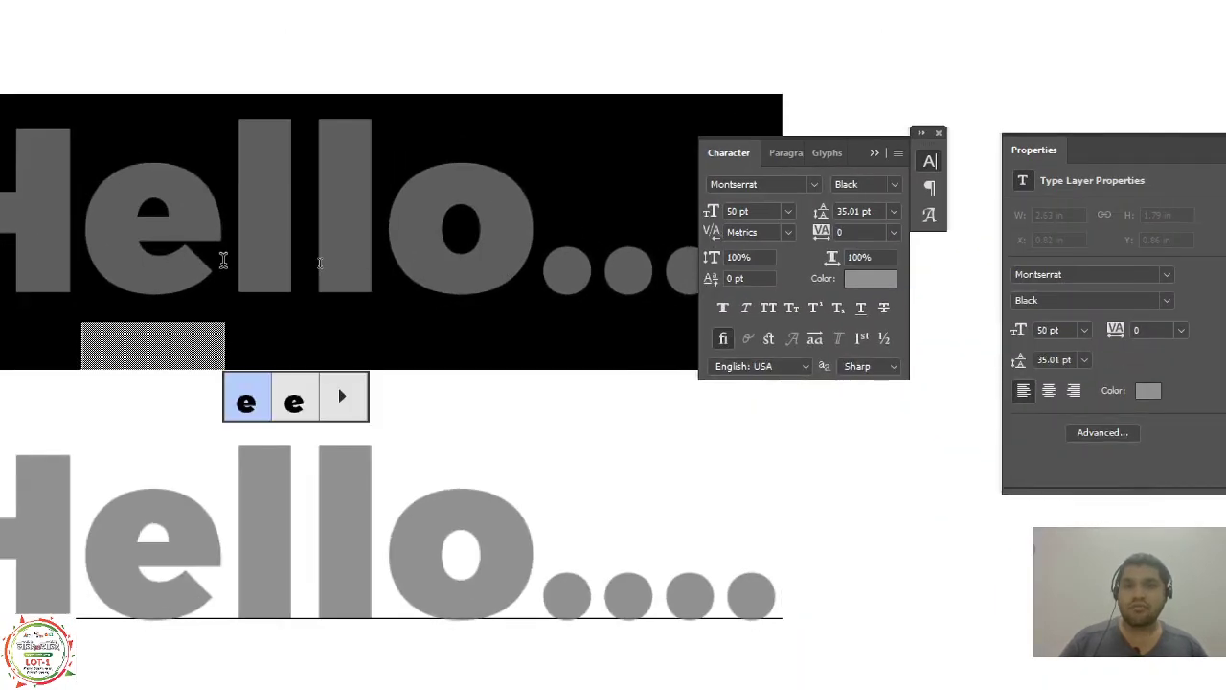
{"action": "left_click", "coordinate": [788, 238]}
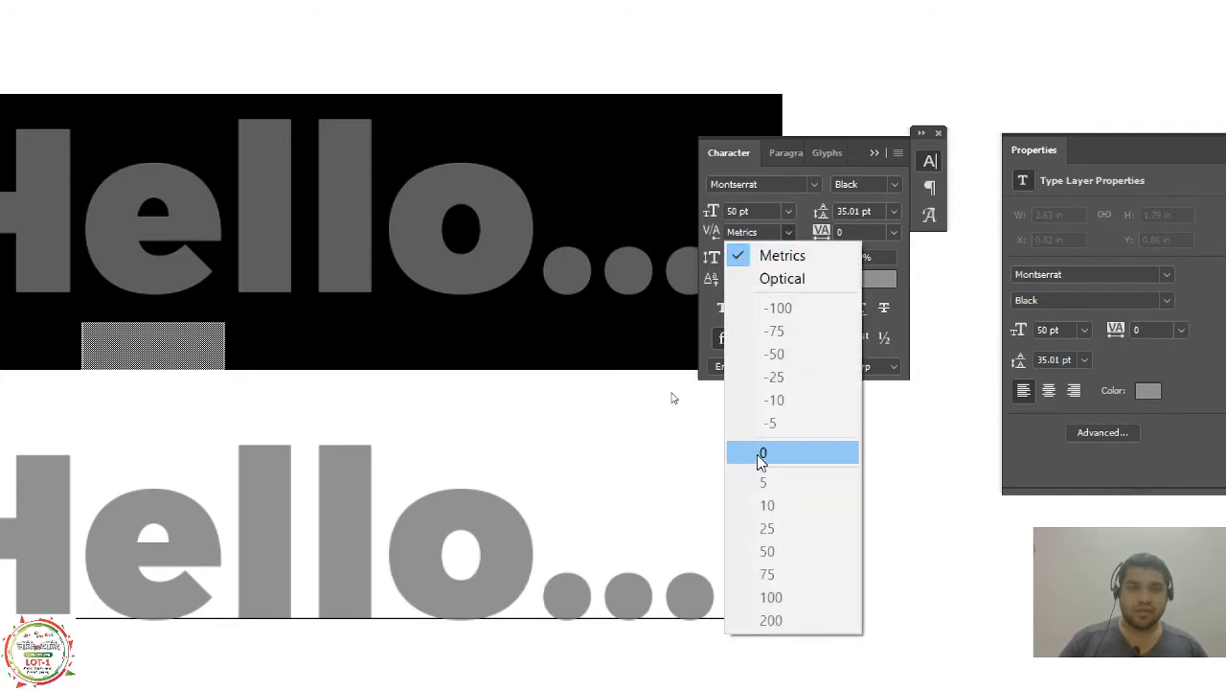
{"action": "left_click", "coordinate": [811, 279]}
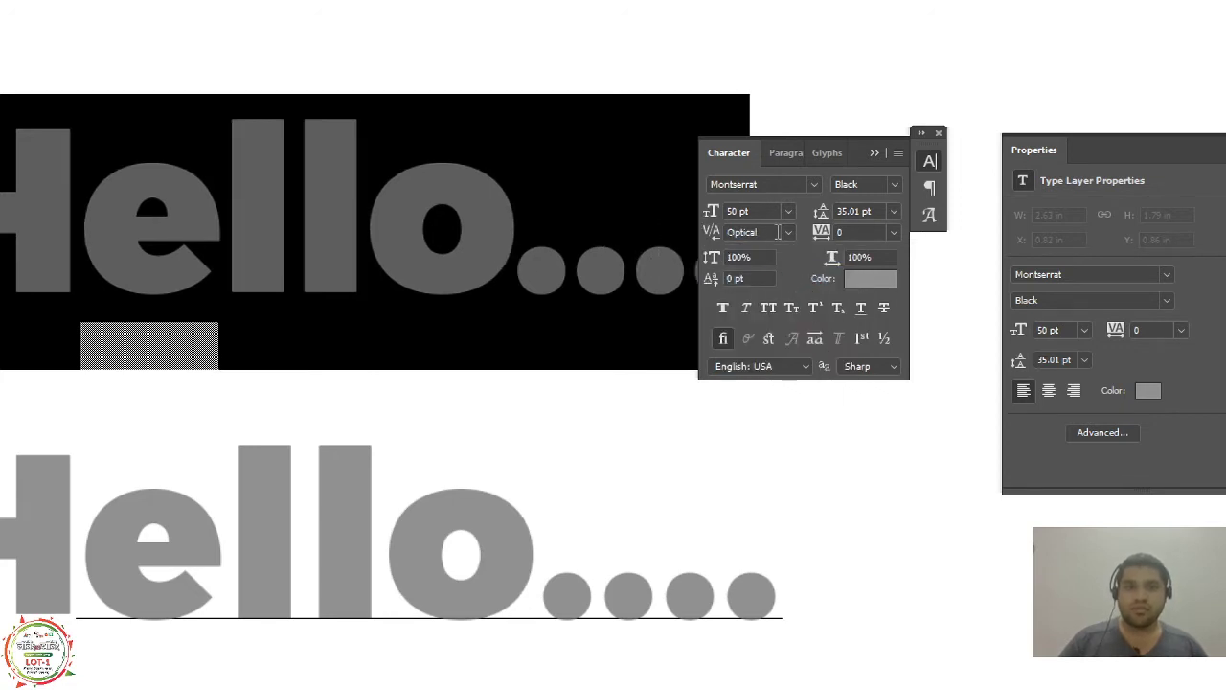
{"action": "left_click", "coordinate": [787, 232]}
{"action": "left_click", "coordinate": [788, 251]}
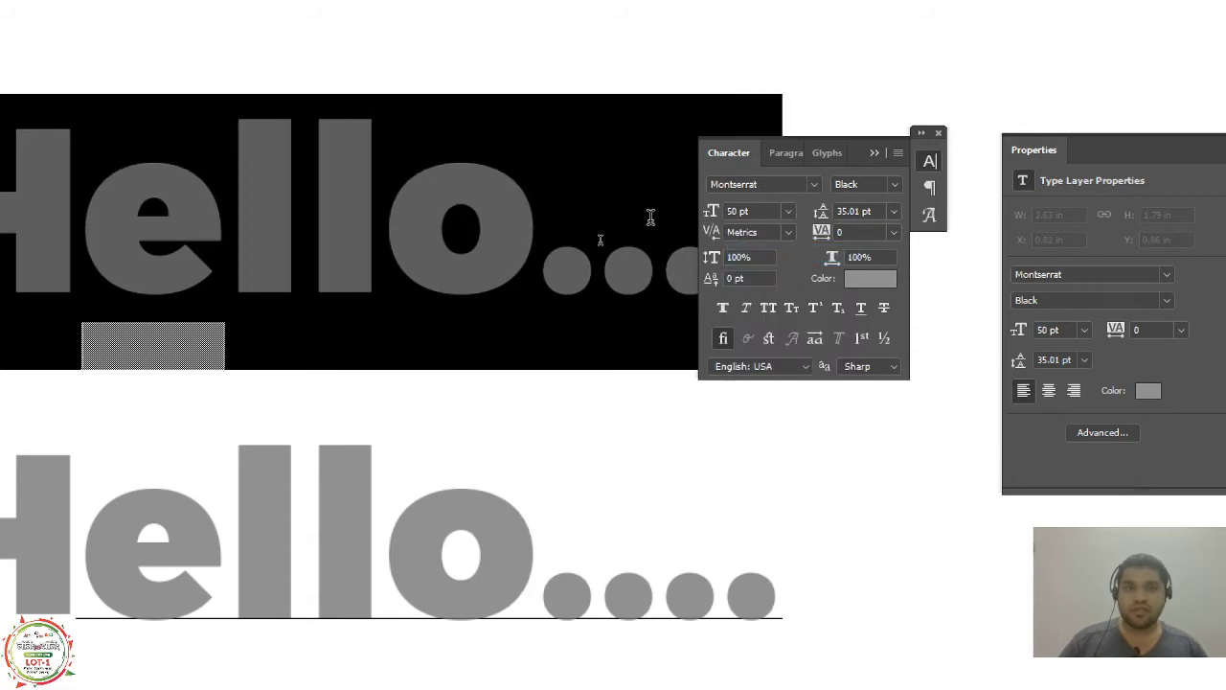
{"action": "left_click", "coordinate": [789, 232]}
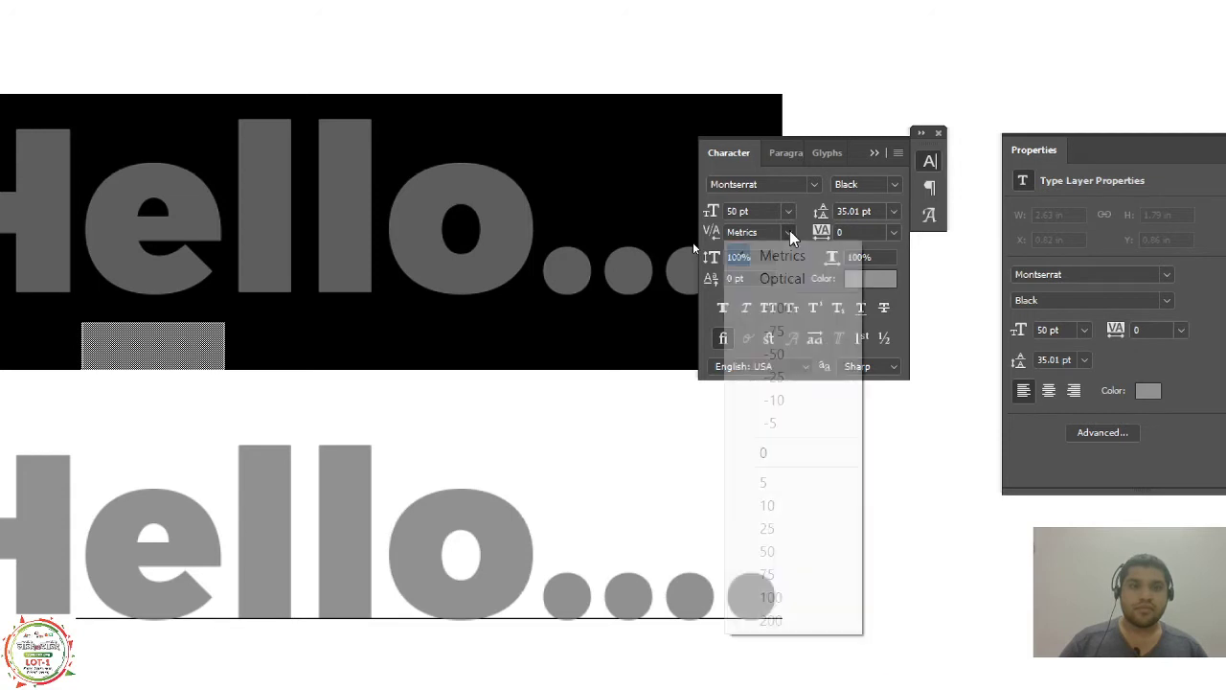
{"action": "left_click", "coordinate": [795, 277]}
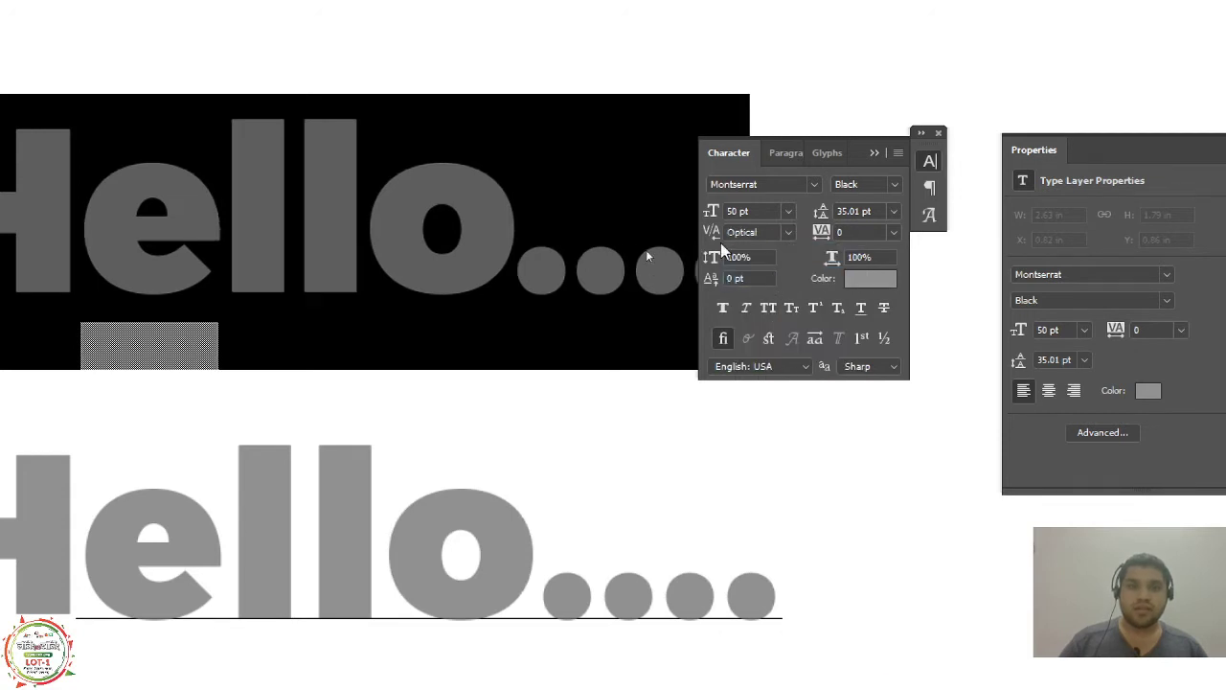
Scrub the selected upper Hello.... line's kerning value up to 1880 and bring it down to 0.
{"action": "left_click_drag", "start_coordinate": [713, 241], "coordinate": [643, 246]}
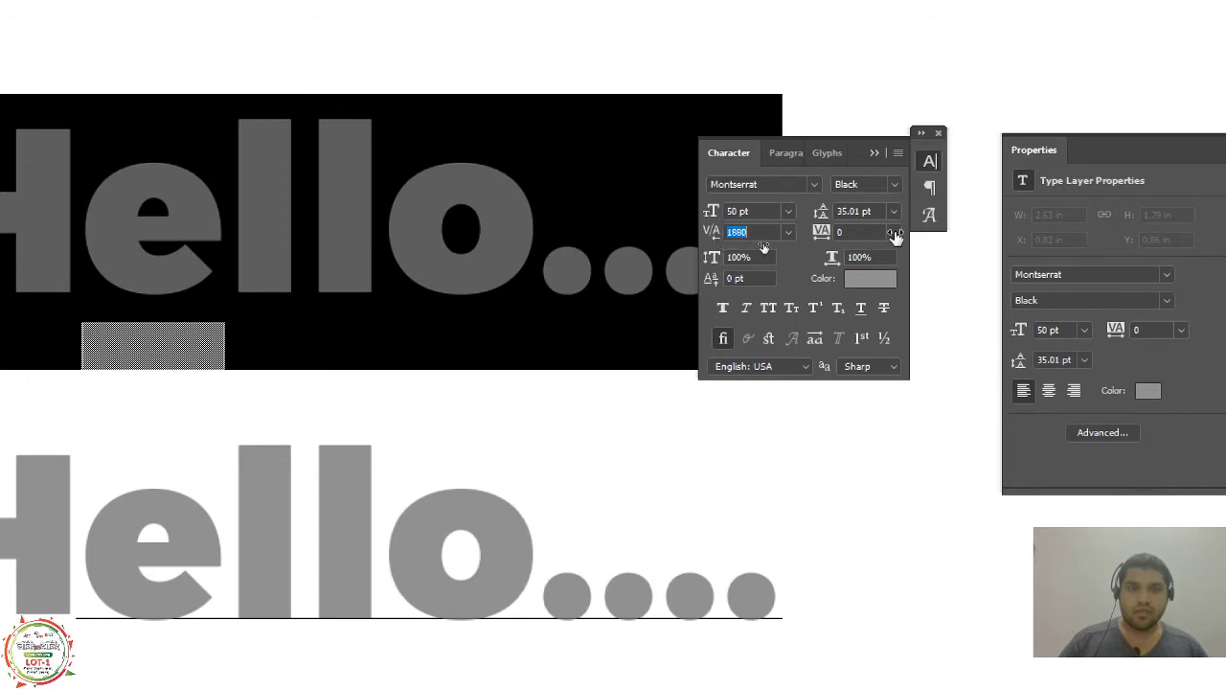
{"action": "left_click_drag", "start_coordinate": [709, 235], "coordinate": [666, 231]}
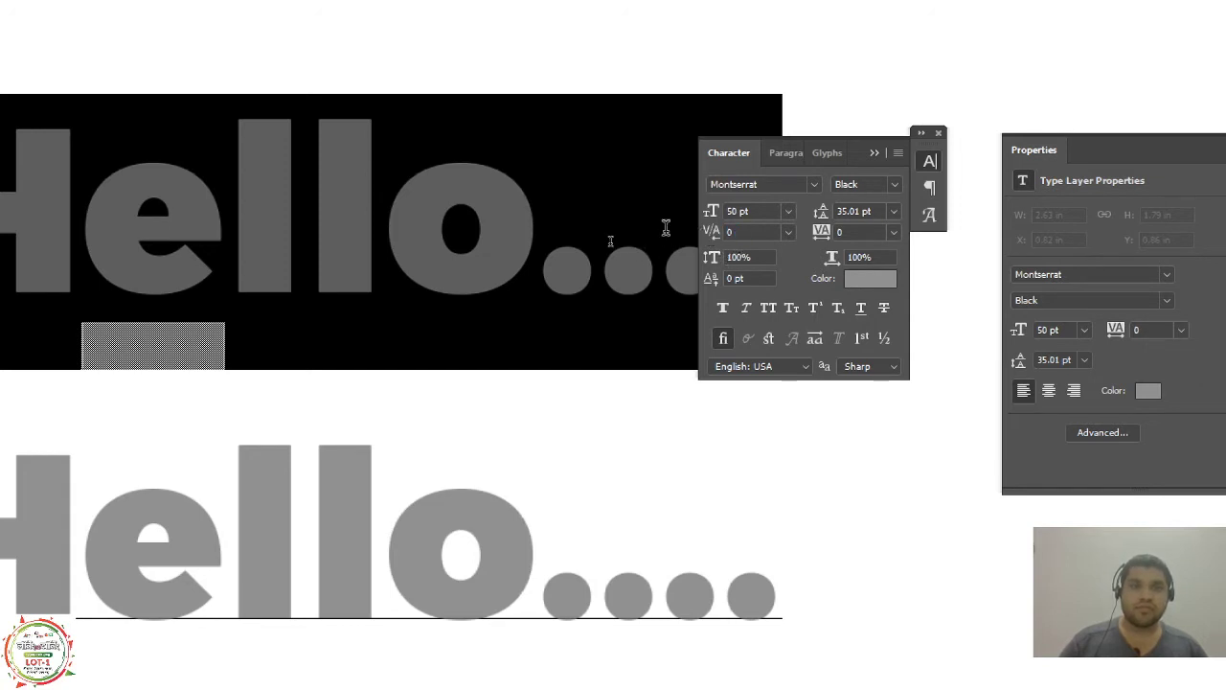
Scrub the kerning between the second l and the o of the upper Hello.... through 340, 260 and 570, and return it to 0.
{"action": "left_click", "coordinate": [652, 234]}
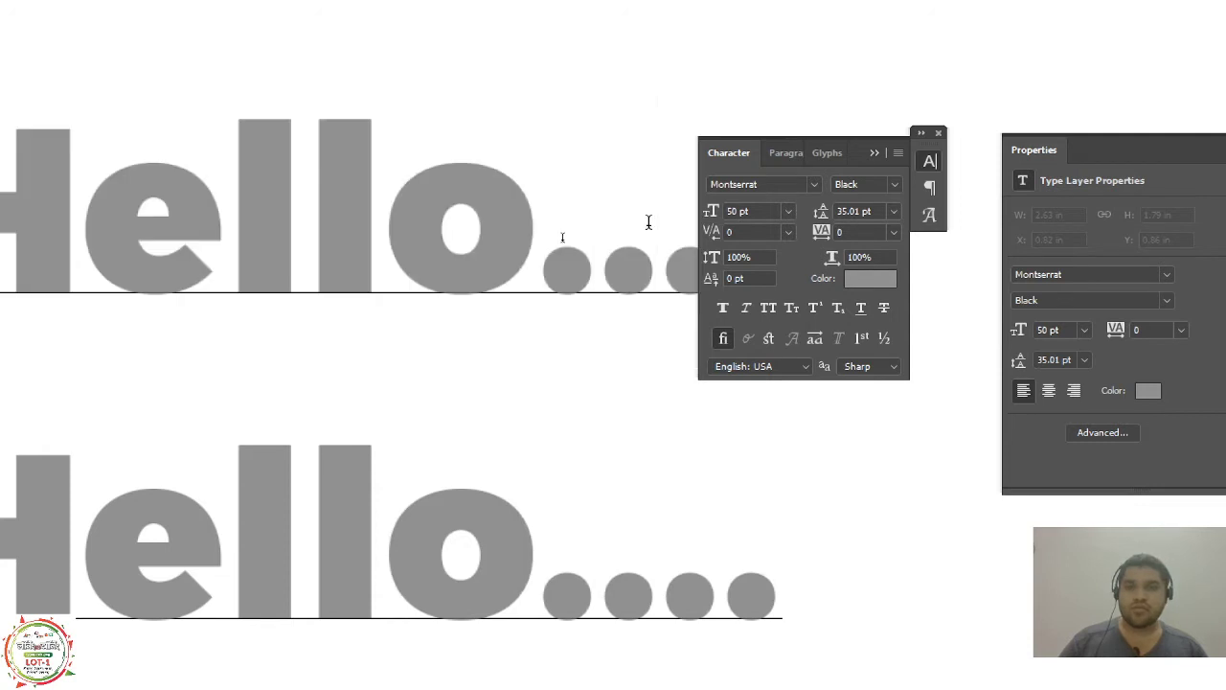
{"action": "left_click", "coordinate": [392, 234]}
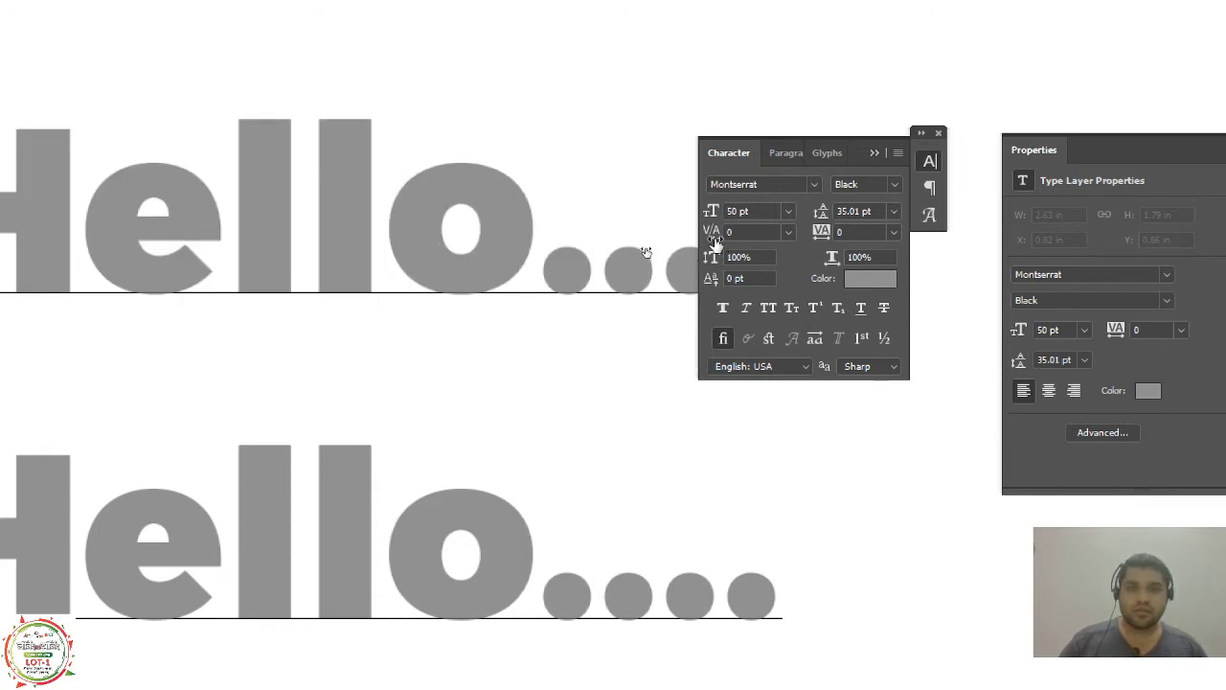
{"action": "left_click_drag", "start_coordinate": [714, 243], "coordinate": [750, 240]}
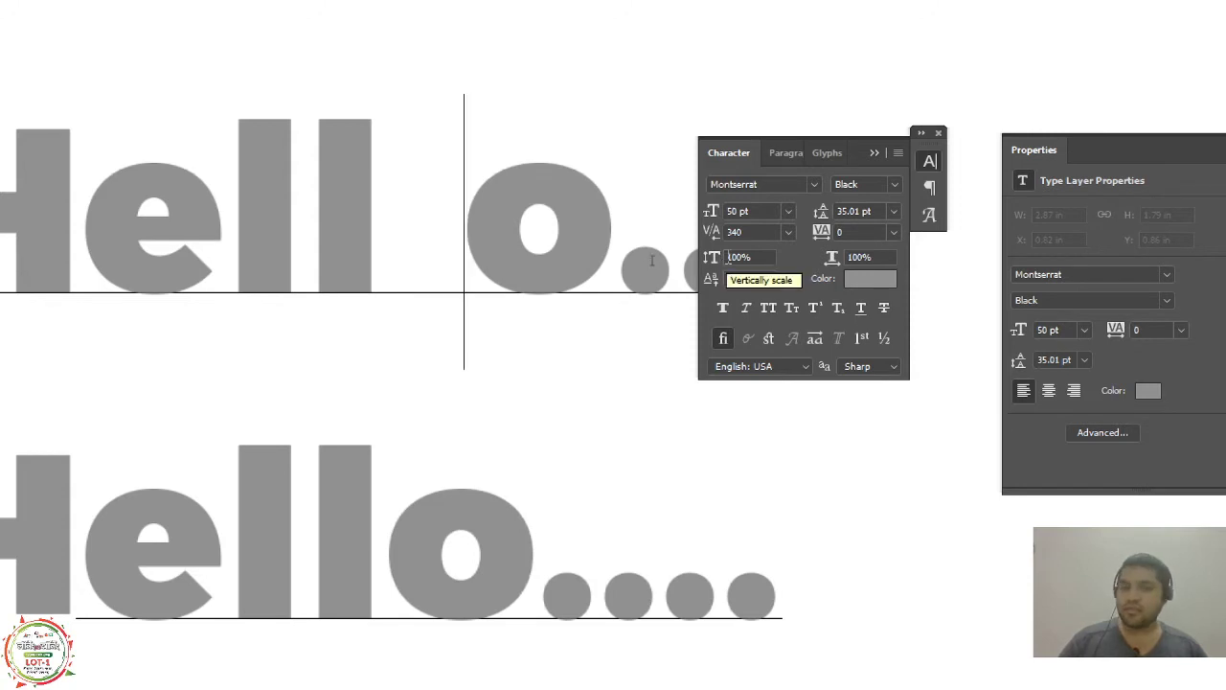
{"action": "left_click_drag", "start_coordinate": [711, 234], "coordinate": [779, 251]}
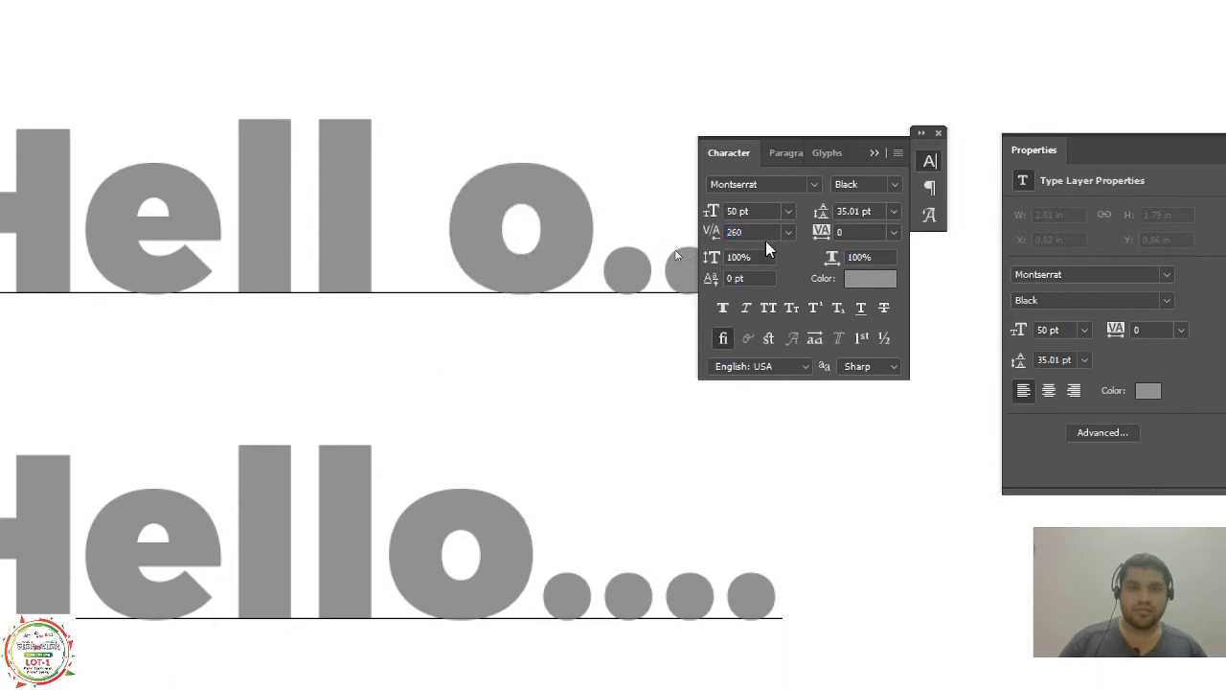
{"action": "mouse_move", "coordinate": [707, 241]}
{"action": "left_mouse_down"}
{"action": "mouse_move", "coordinate": [767, 237]}
{"action": "mouse_move", "coordinate": [690, 234]}
{"action": "left_mouse_up"}
{"action": "type", "text": "830"}
{"action": "key", "text": "Return"}
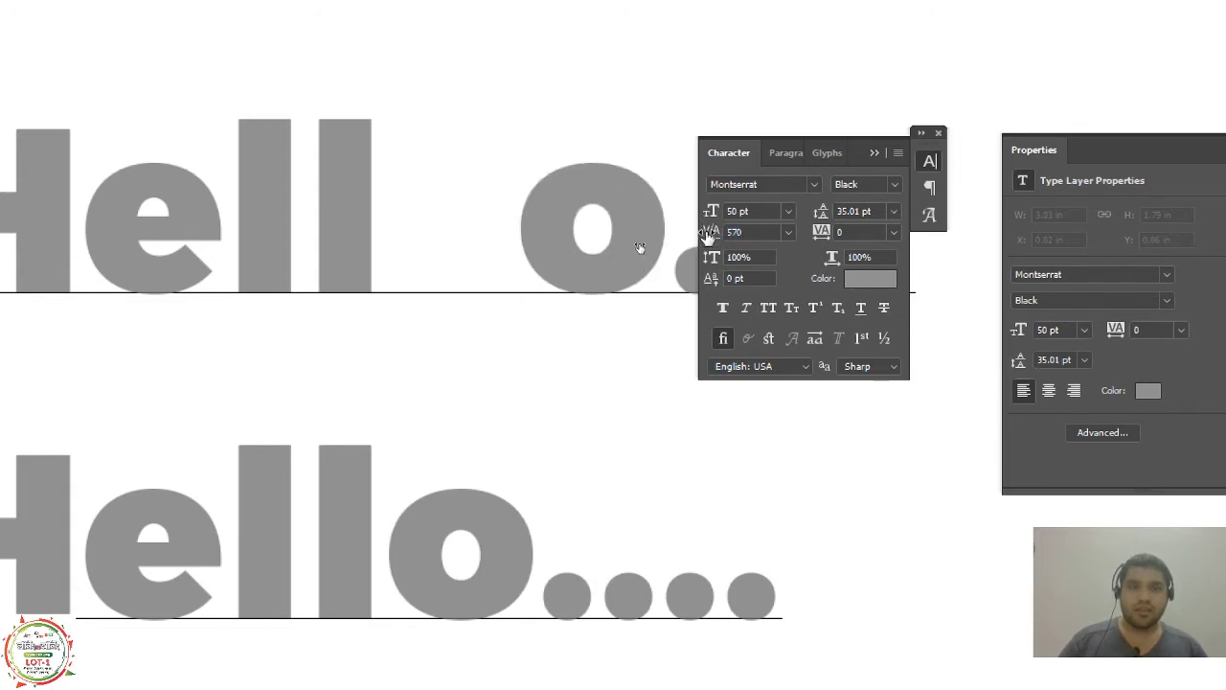
{"action": "type", "text": "0"}
{"action": "key", "text": "Return"}
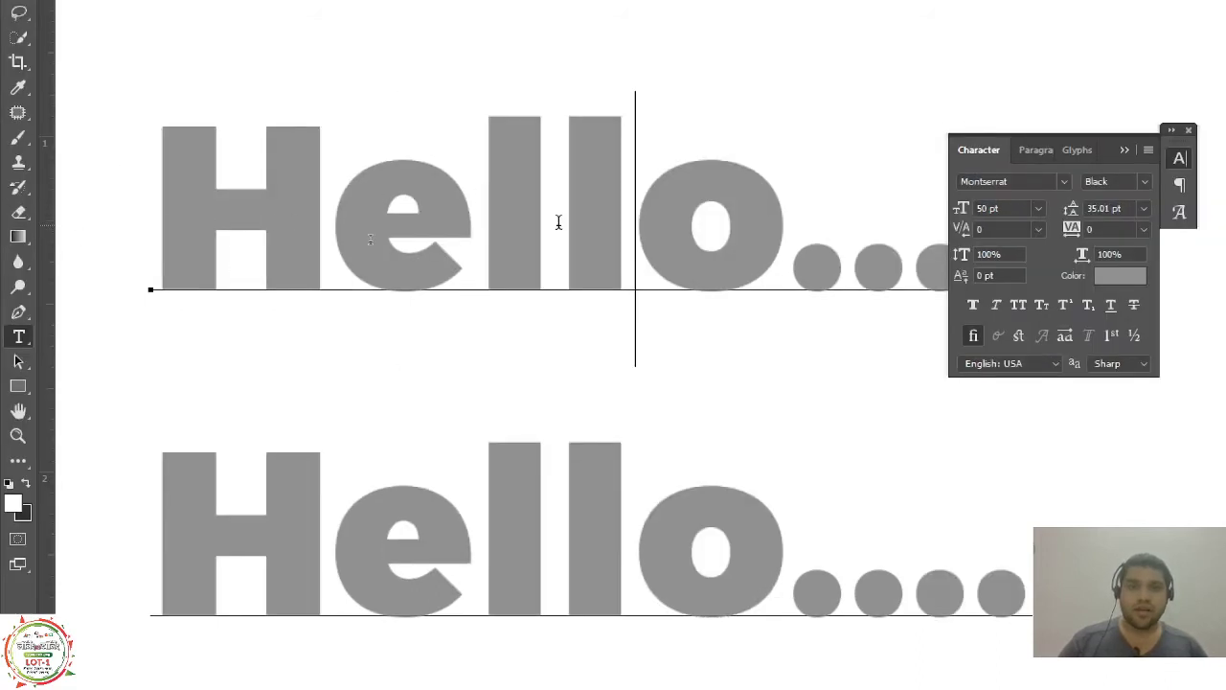
Scrub the kerning between the e and the first l of the upper Hello.... down to -730 and up to 90.
{"action": "left_click", "coordinate": [478, 222]}
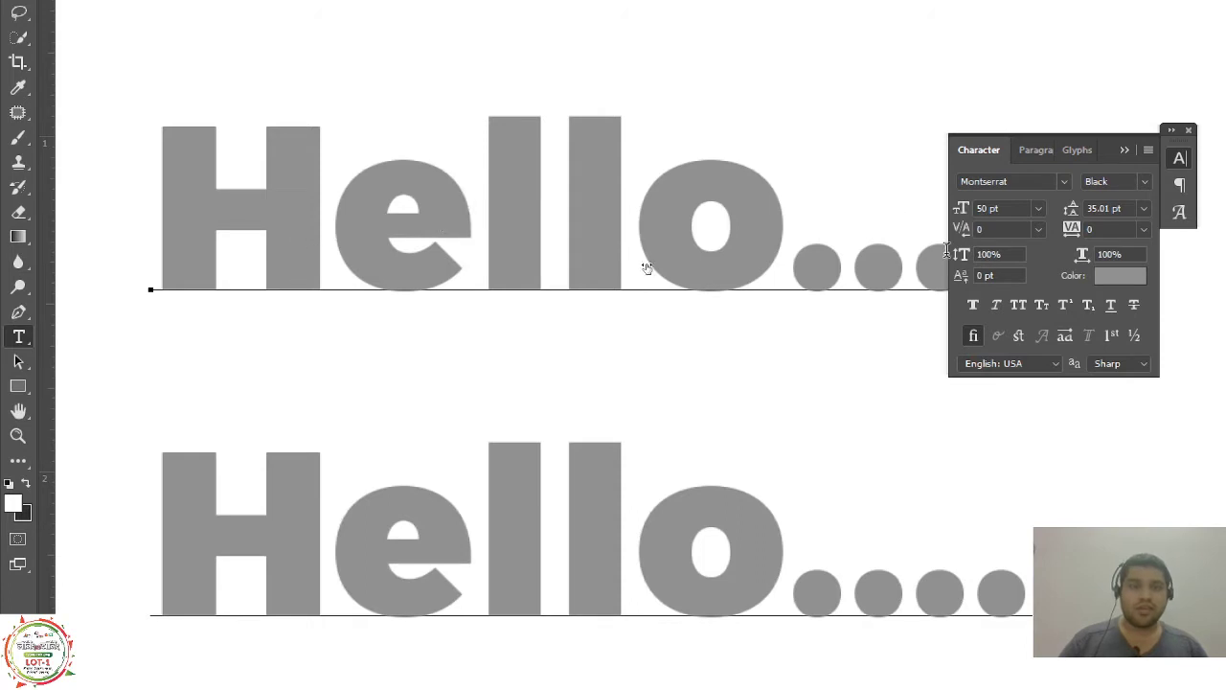
{"action": "left_click_drag", "start_coordinate": [962, 230], "coordinate": [857, 241]}
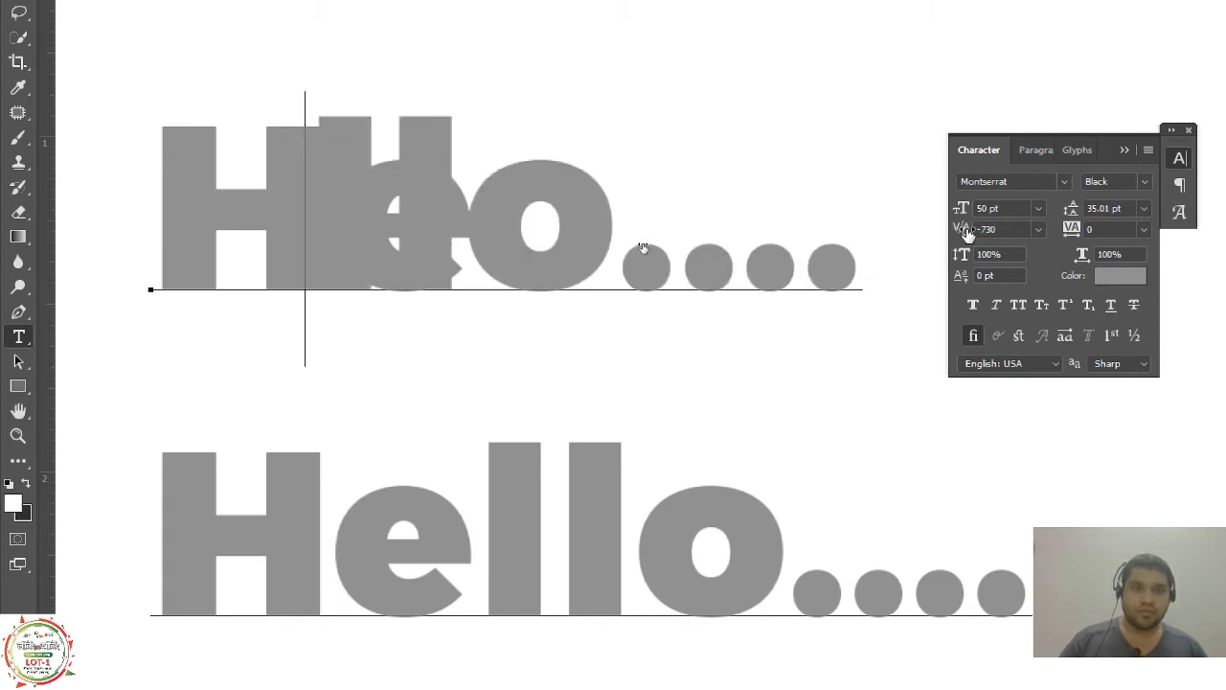
{"action": "mouse_move", "coordinate": [967, 234]}
{"action": "left_mouse_down"}
{"action": "mouse_move", "coordinate": [991, 232]}
{"action": "mouse_move", "coordinate": [958, 238]}
{"action": "mouse_move", "coordinate": [989, 238]}
{"action": "left_mouse_up"}
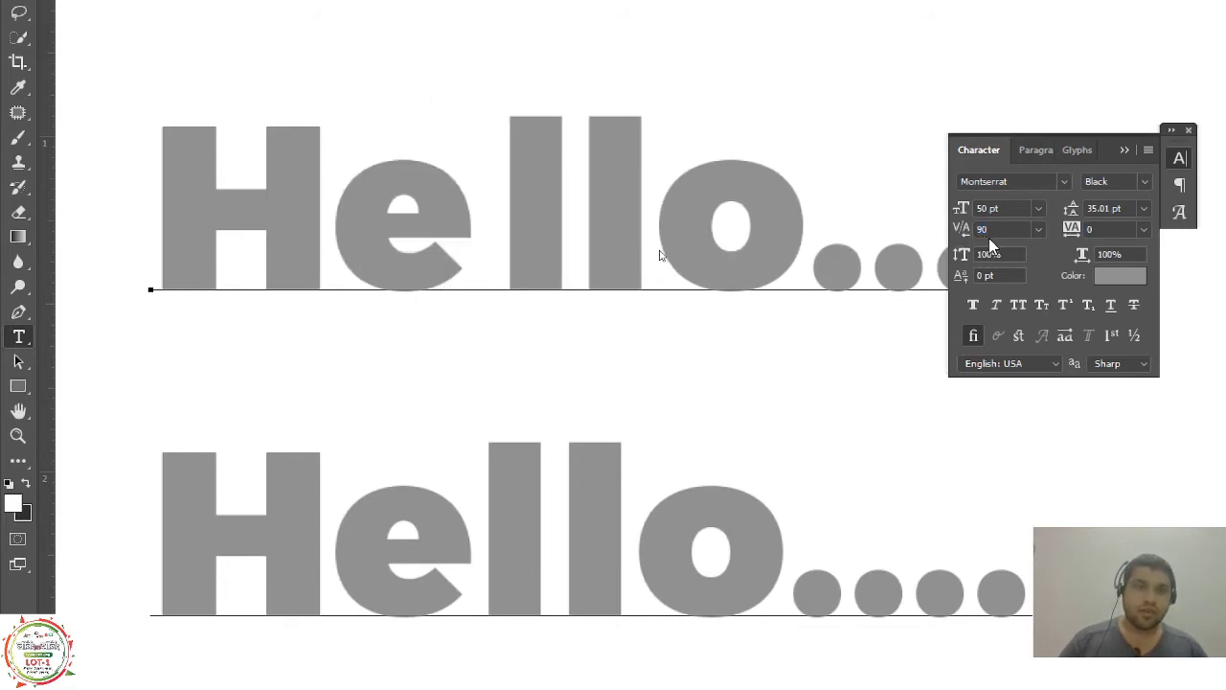
Open the kerning and tracking presets, and try a tracking of -1000 at the cursor between the e and the first l.
{"action": "left_click", "coordinate": [1039, 230]}
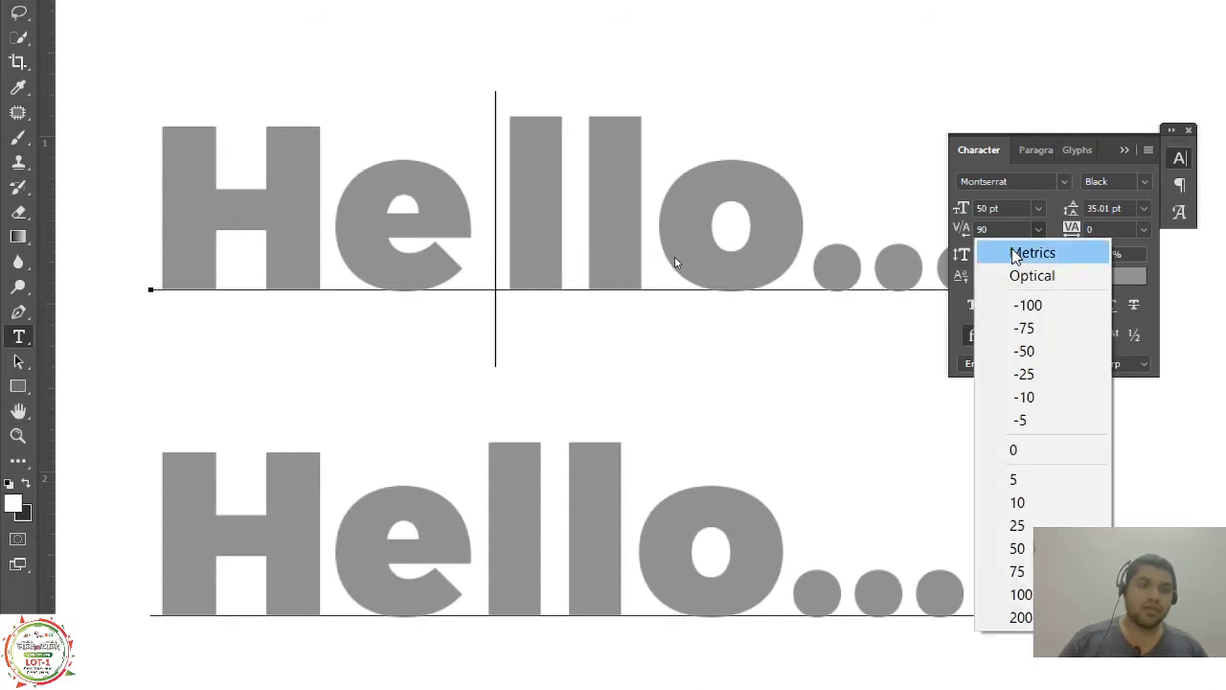
{"action": "left_click", "coordinate": [1143, 230]}
{"action": "left_click", "coordinate": [1144, 232]}
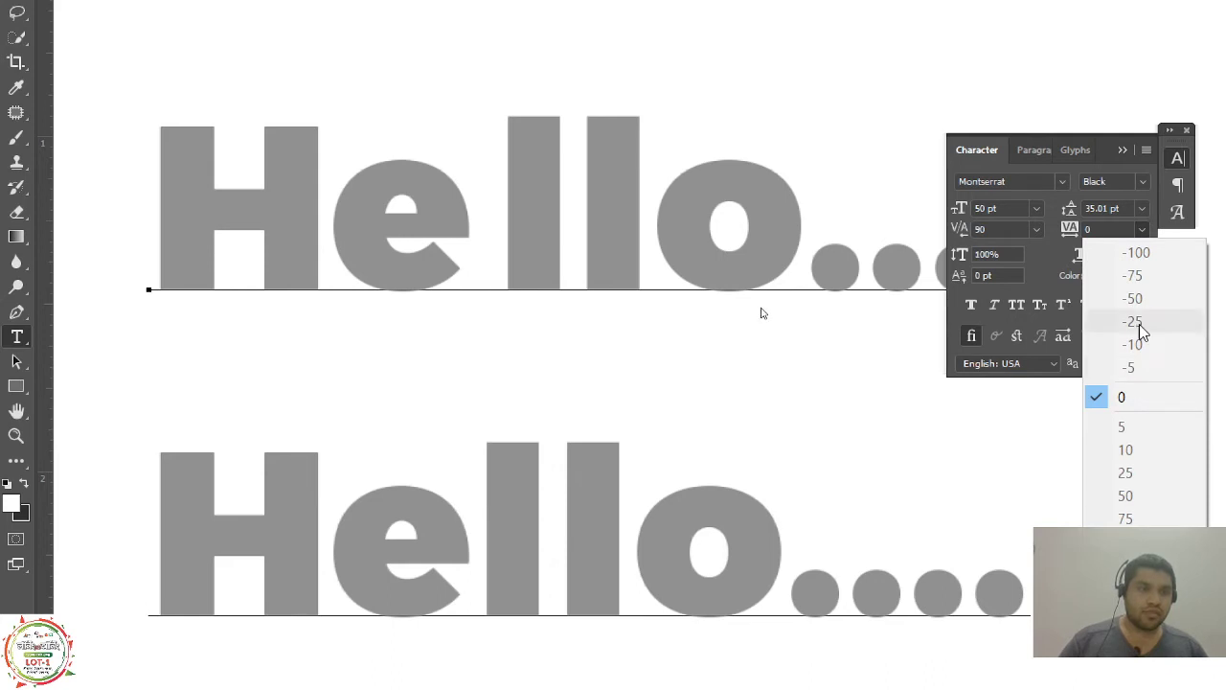
{"action": "left_click", "coordinate": [1068, 230]}
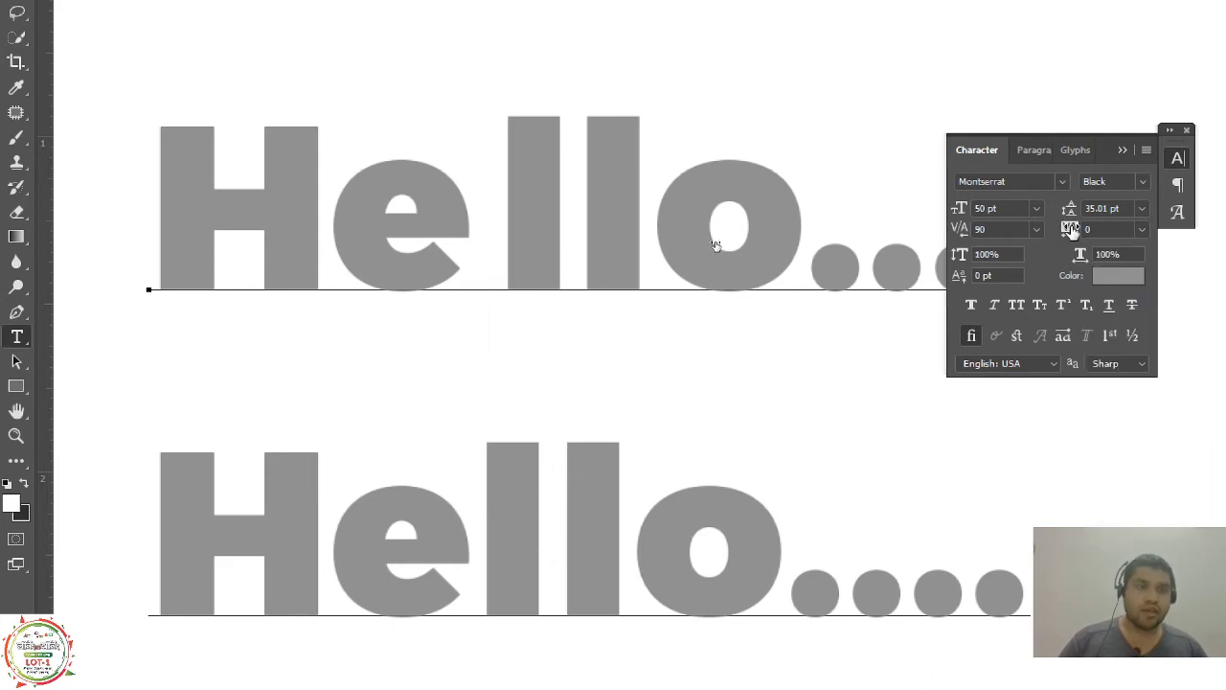
{"action": "left_click", "coordinate": [1095, 230]}
{"action": "type", "text": "-1000"}
{"action": "key", "text": "Return"}
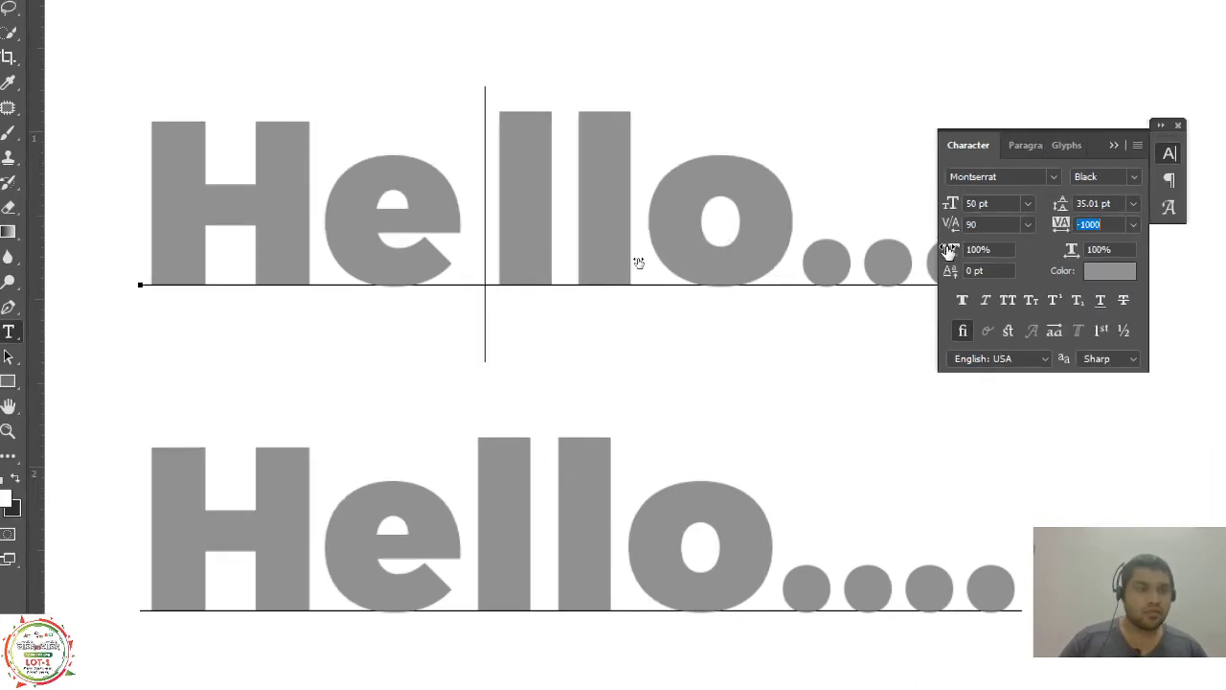
{"action": "key", "text": "Escape"}
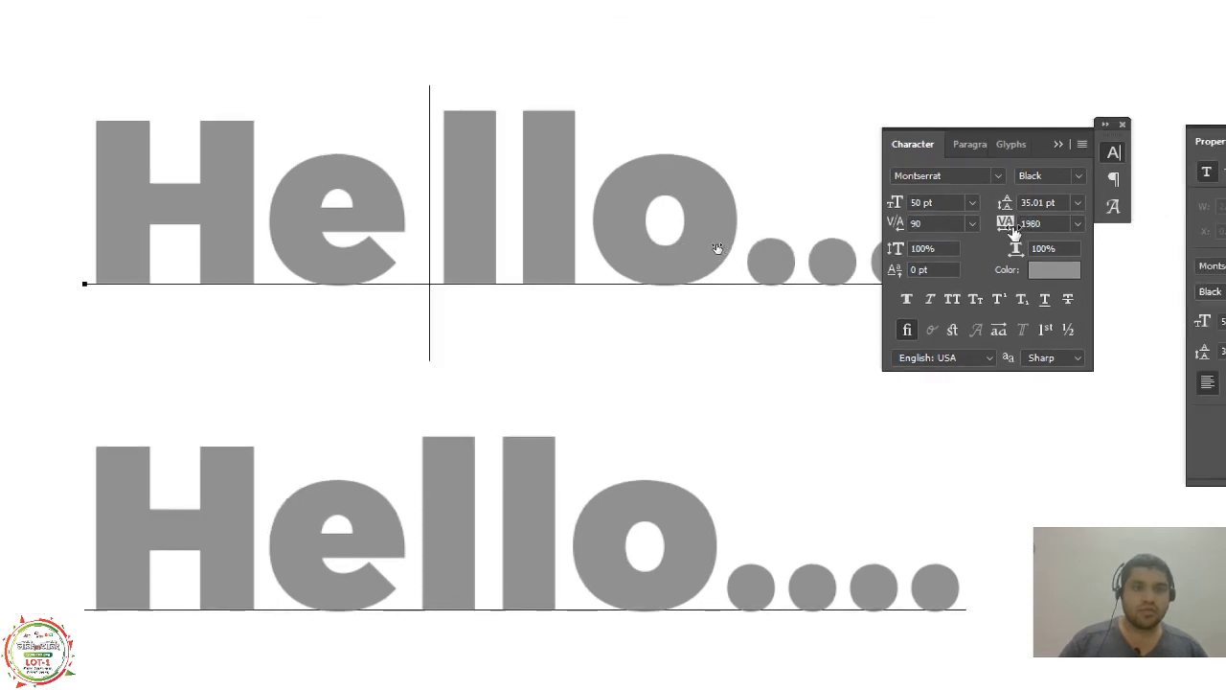
Scrub the tracking at the cursor down to 920, return it to 0 and remove the stray 0 from the upper Hello.....
{"action": "left_click_drag", "start_coordinate": [1013, 233], "coordinate": [712, 246]}
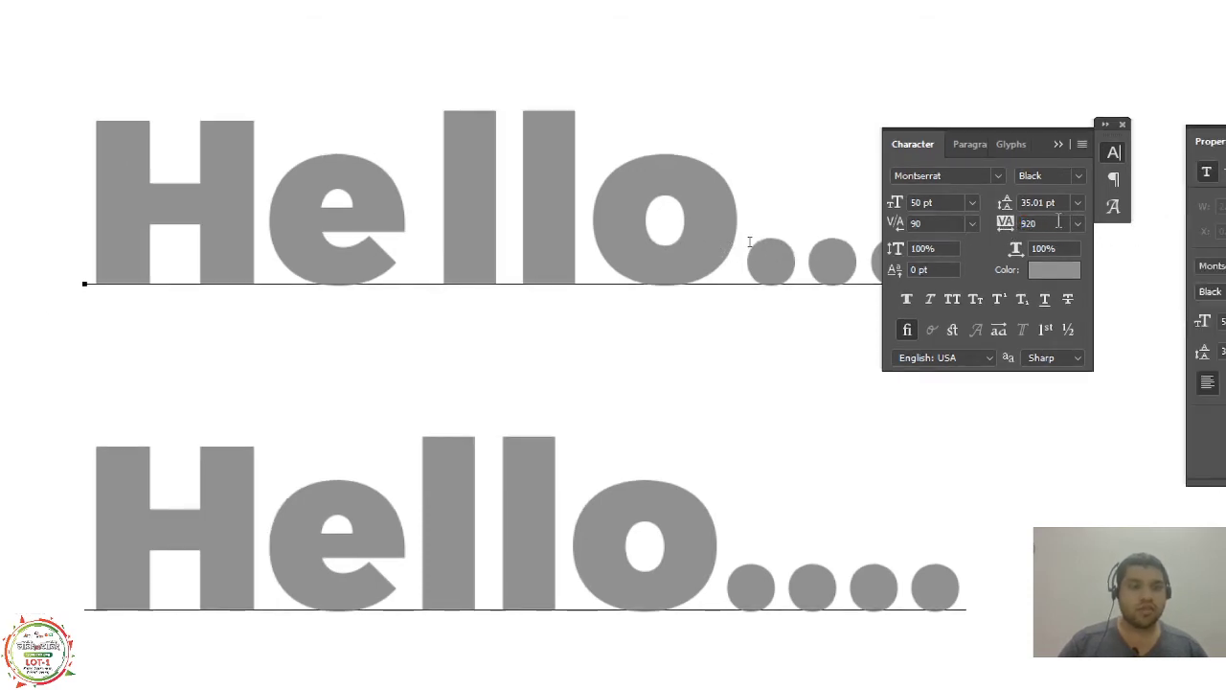
{"action": "type", "text": "0"}
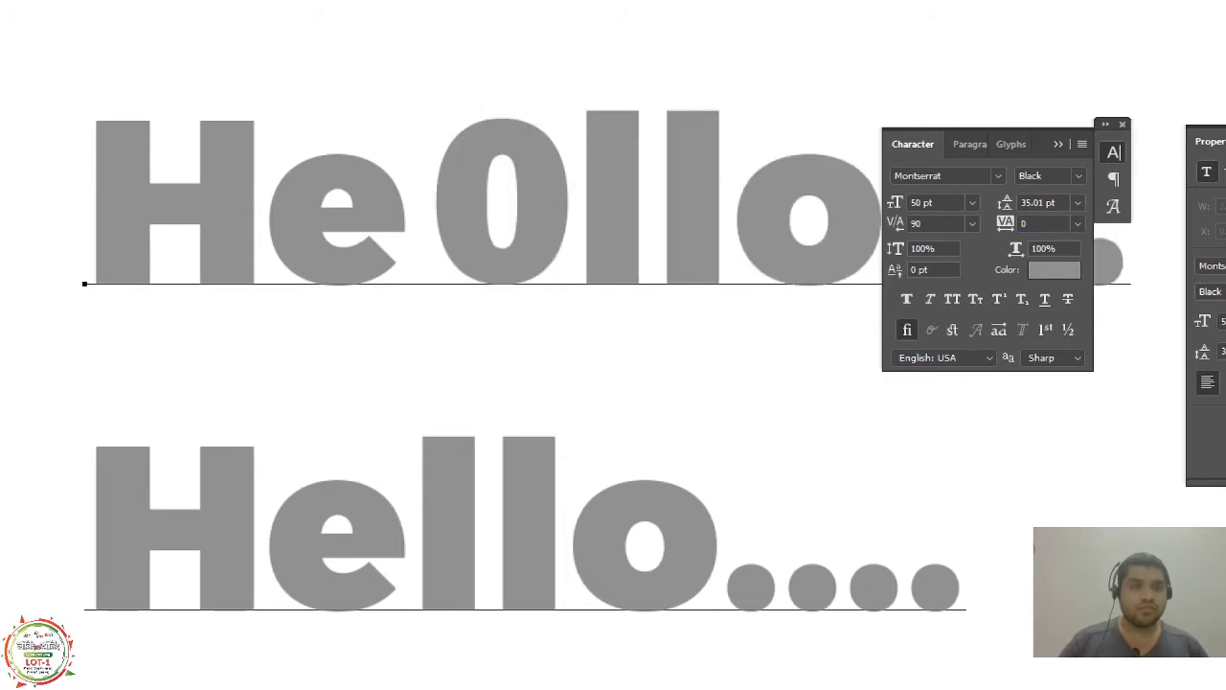
{"action": "key", "text": "Left"}
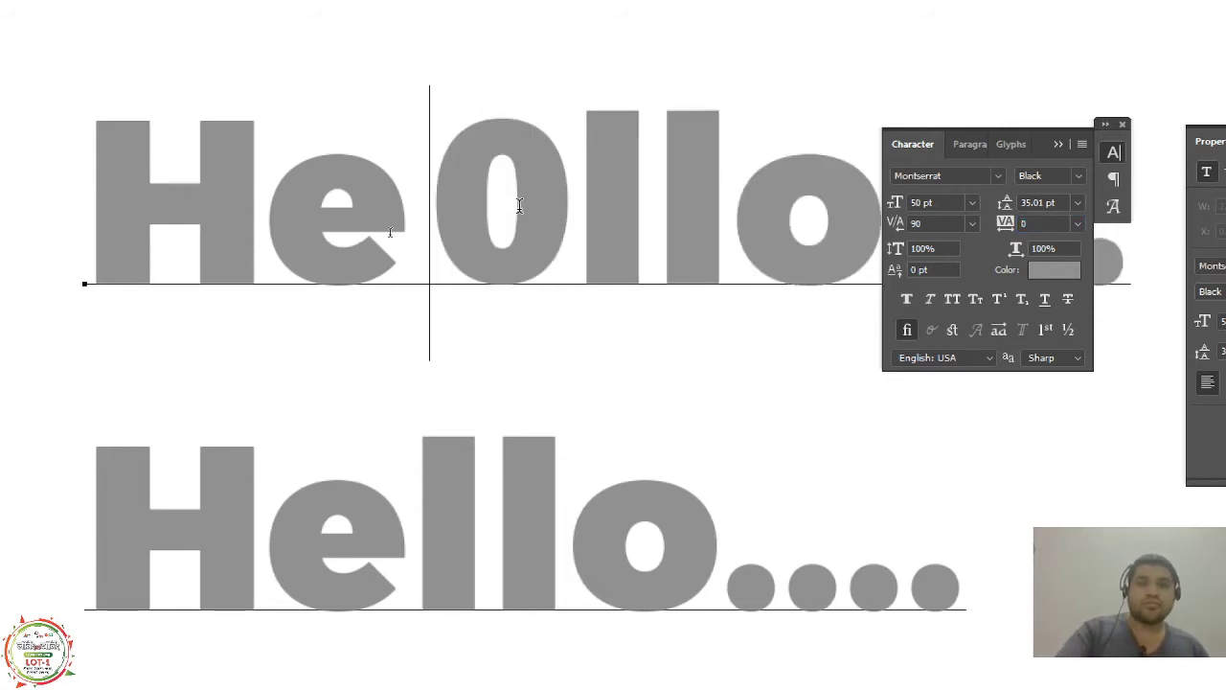
{"action": "key", "text": "Delete"}
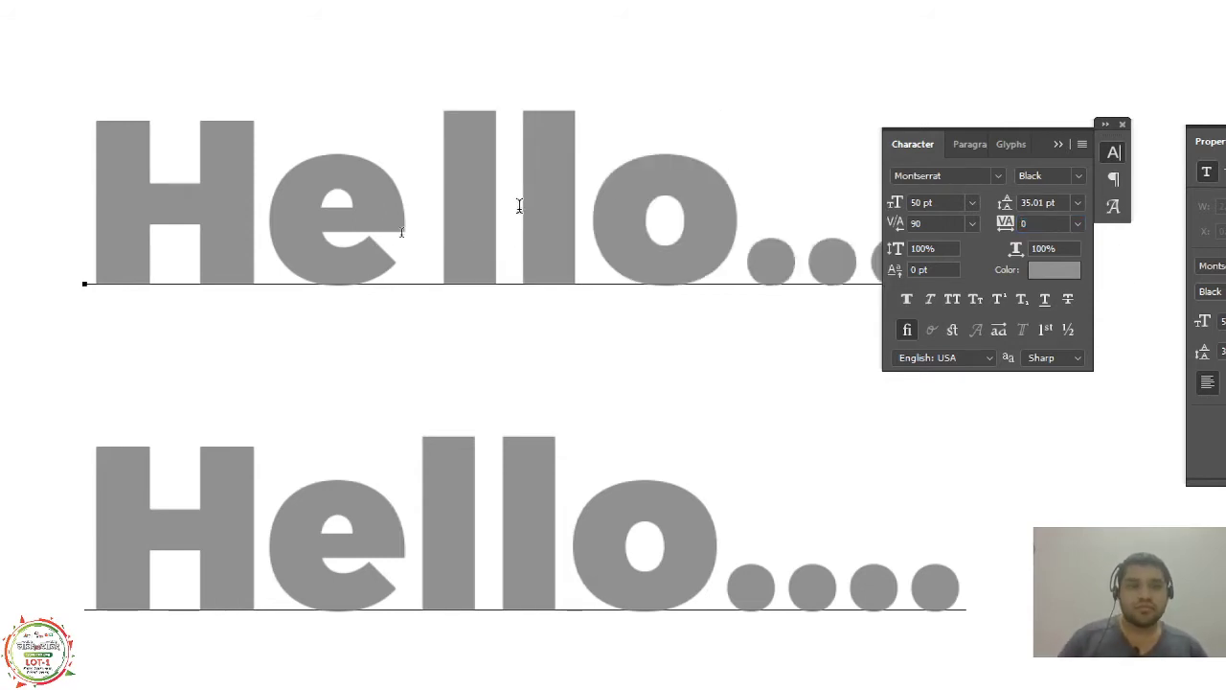
Set the kerning between the e and the first l of the upper Hello.... to the 0 preset.
{"action": "left_click", "coordinate": [971, 224]}
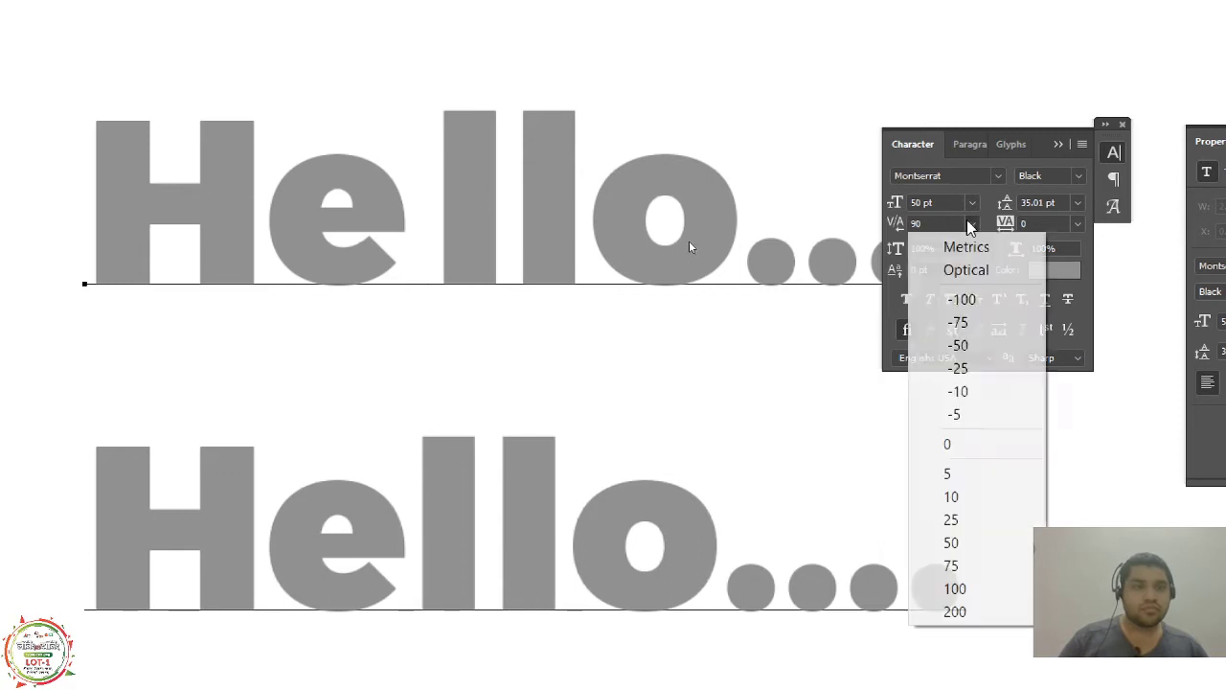
{"action": "left_click", "coordinate": [969, 445]}
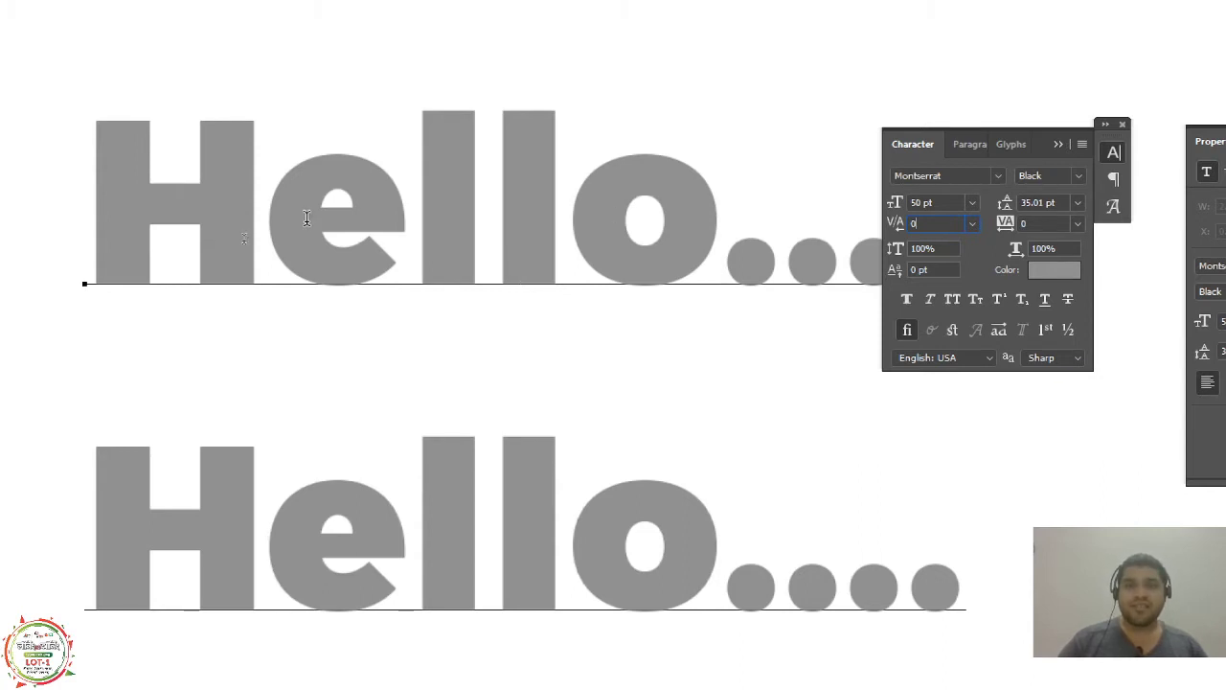
{"action": "key", "text": "Return"}
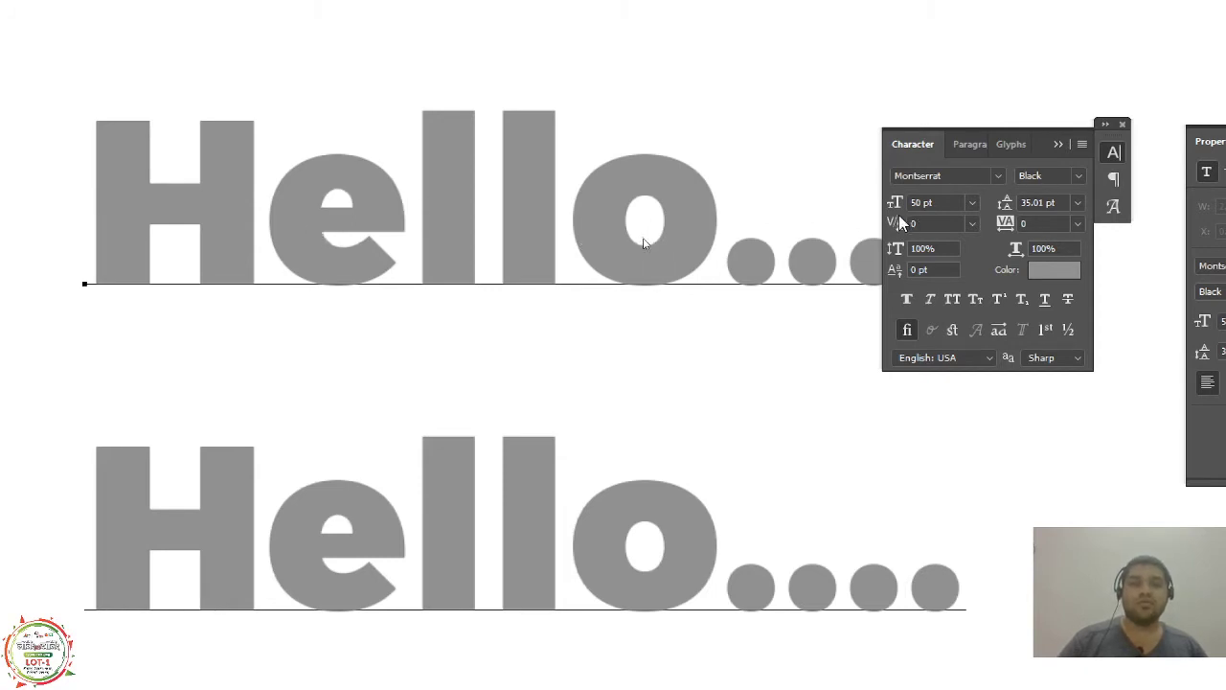
Scrub the kerning between the e and the first l to 320, return it to 0 and commit the text.
{"action": "left_click_drag", "start_coordinate": [900, 223], "coordinate": [946, 223]}
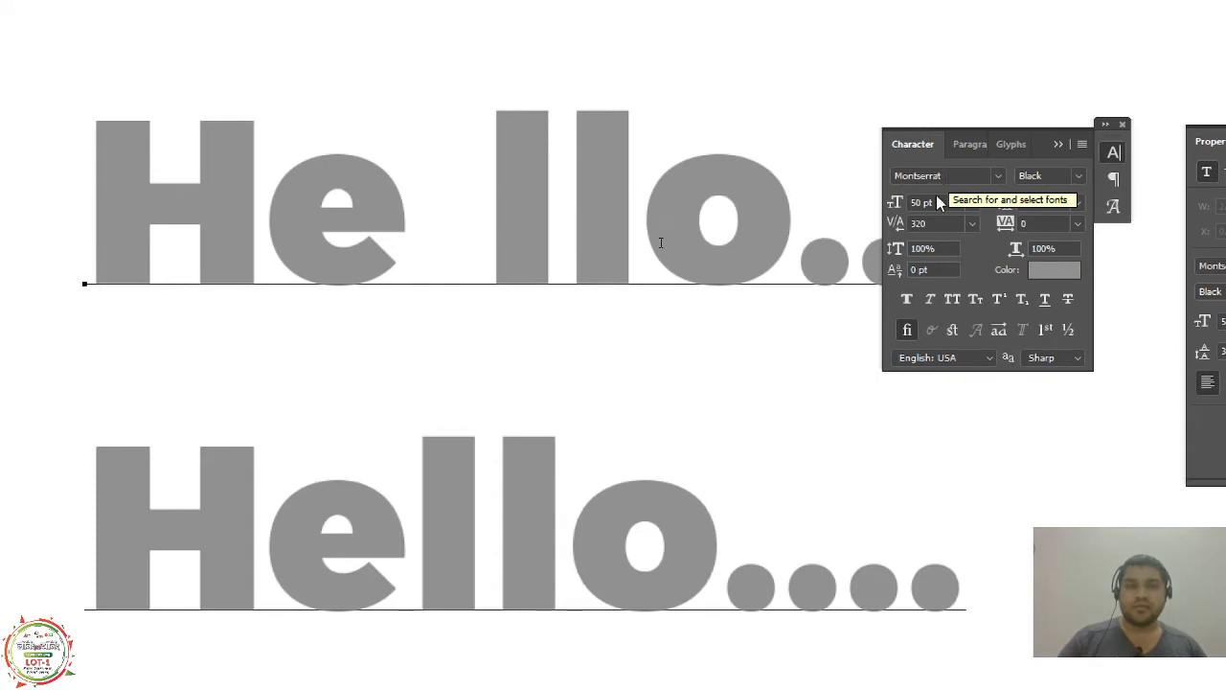
{"action": "double_click", "coordinate": [920, 223]}
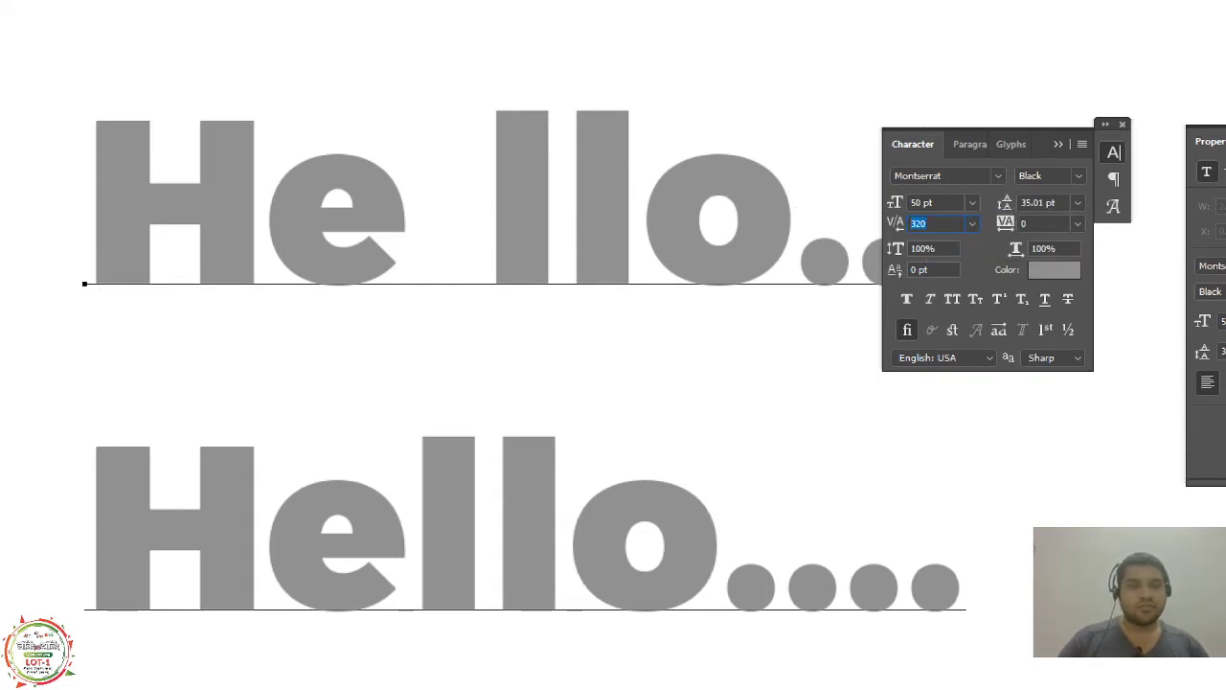
{"action": "type", "text": "0"}
{"action": "key", "text": "Return"}
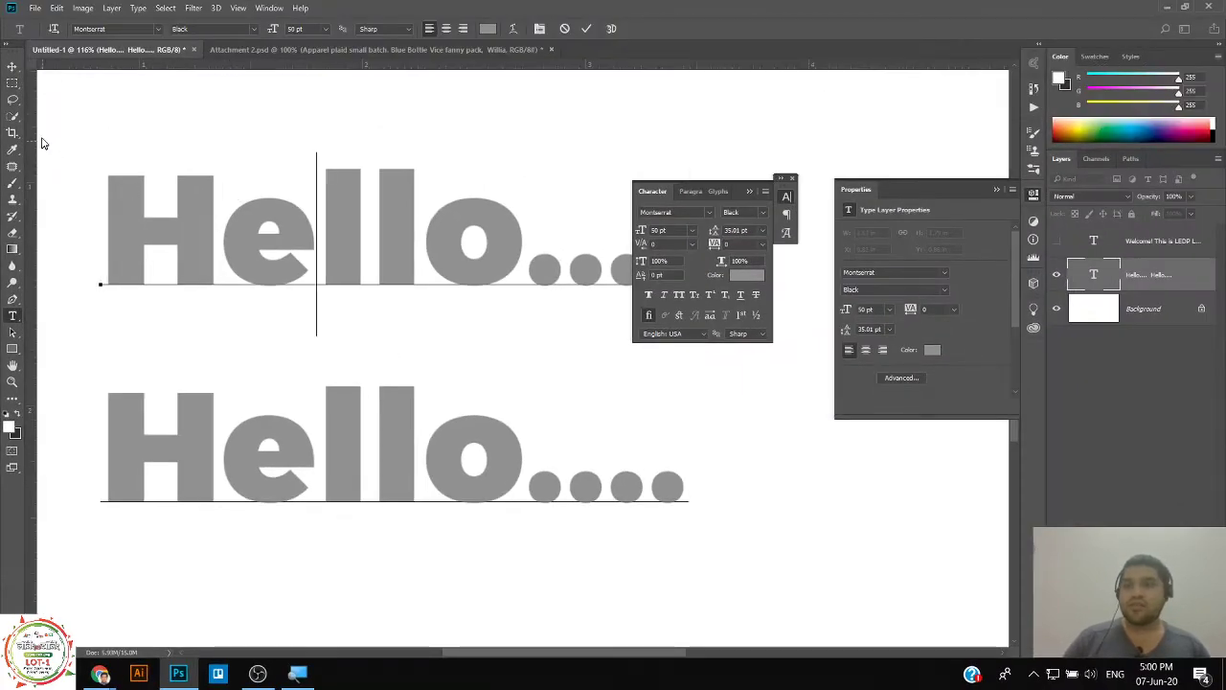
{"action": "left_click", "coordinate": [13, 66]}
{"action": "left_click", "coordinate": [198, 109]}
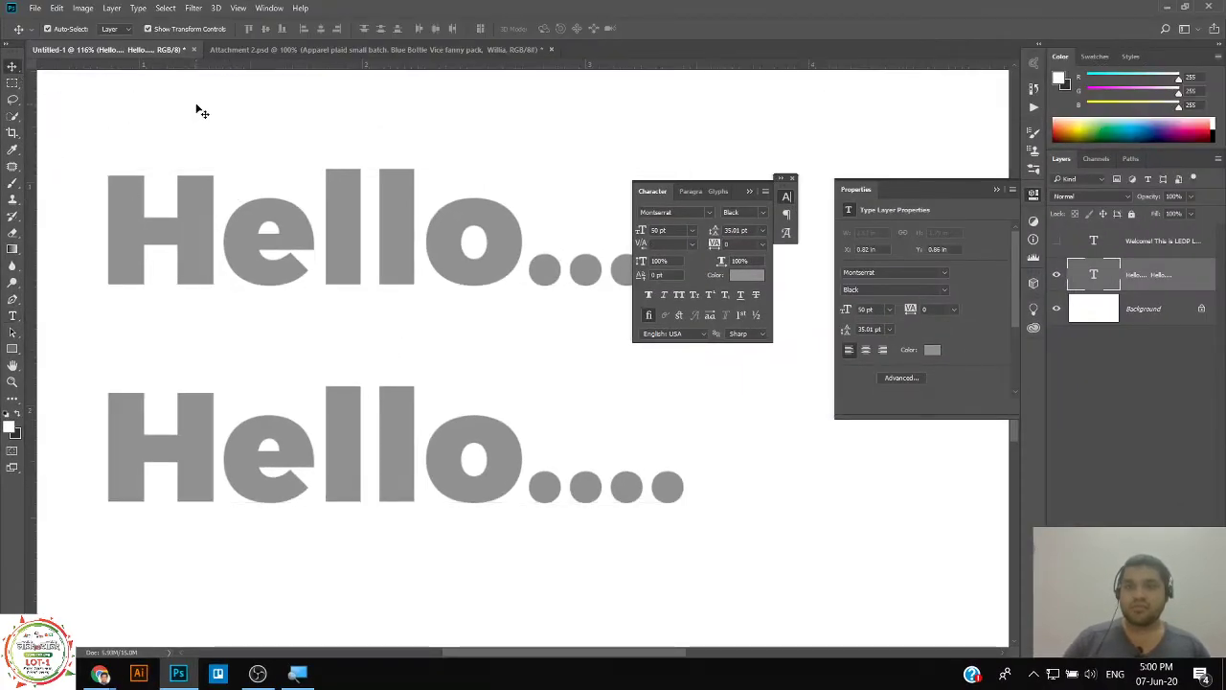
Reopen the Hello.... text layer for editing and delete its lower Hello.... line.
{"action": "key", "text": "t"}
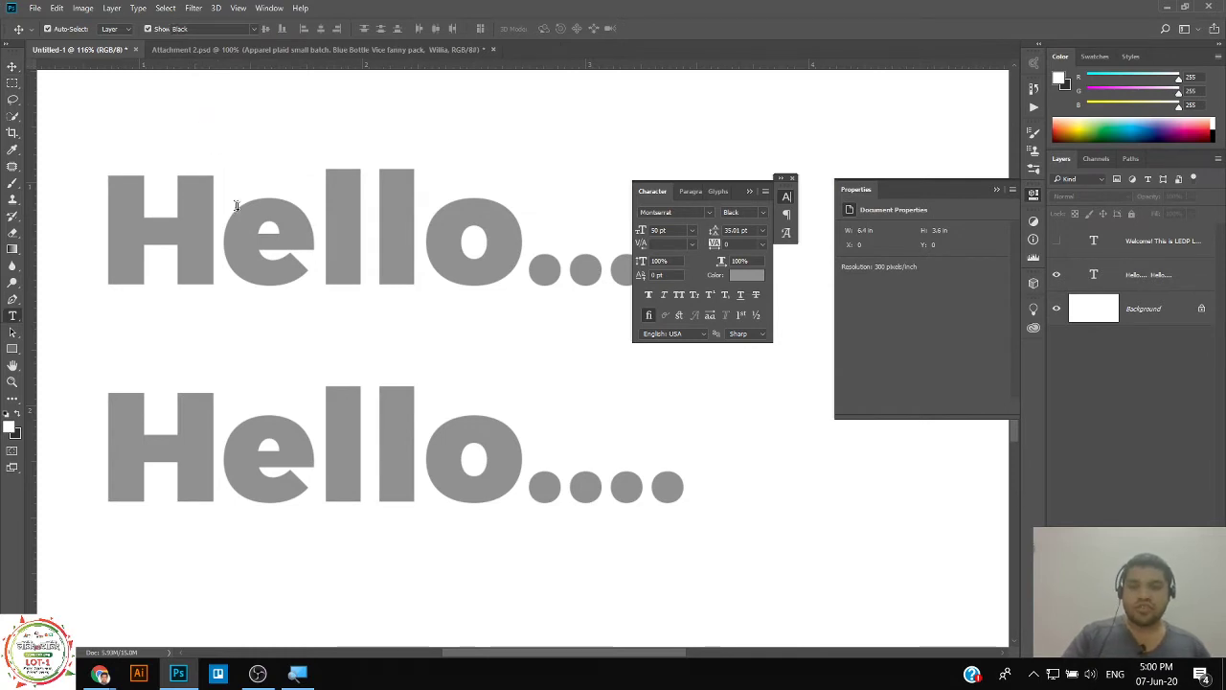
{"action": "left_click", "coordinate": [250, 372]}
{"action": "double_click", "coordinate": [250, 372]}
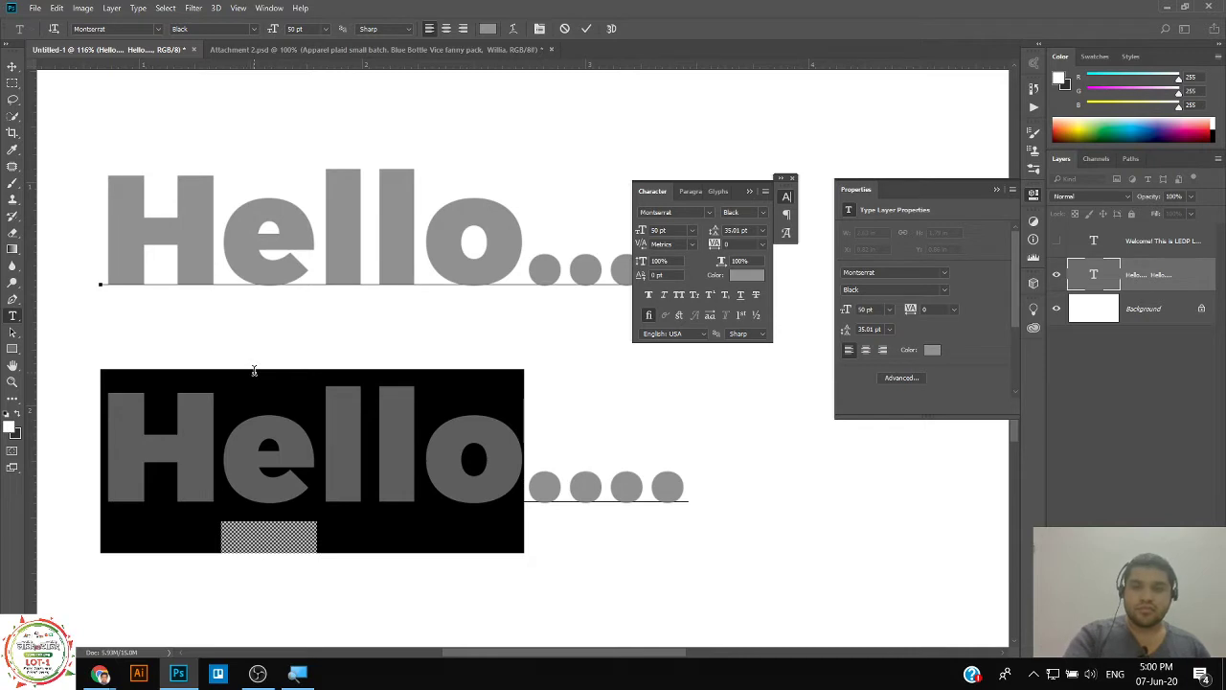
{"action": "key", "text": "ctrl+z"}
{"action": "key", "text": "ctrl+z"}
{"action": "key", "text": "ctrl+z"}
{"action": "key", "text": "ctrl+z"}
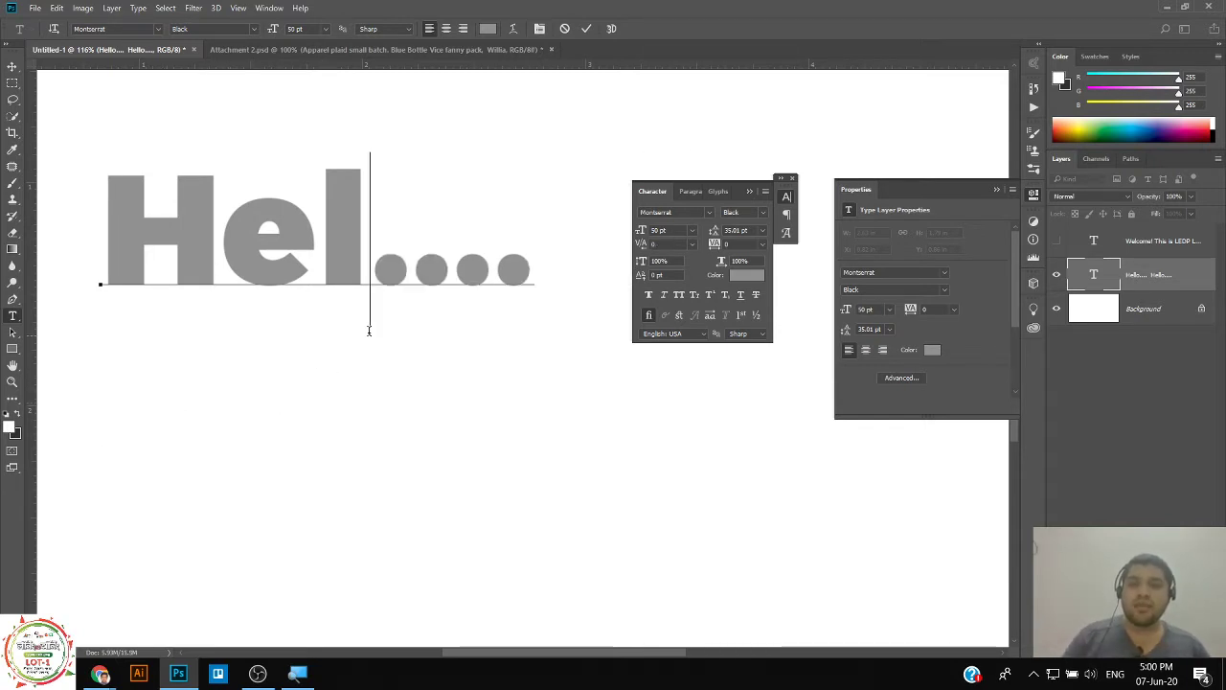
Complete the remaining line as Hello.... by adding the missing "lo", commit it and show the hidden Welcome! text layer.
{"action": "type", "text": "lo"}
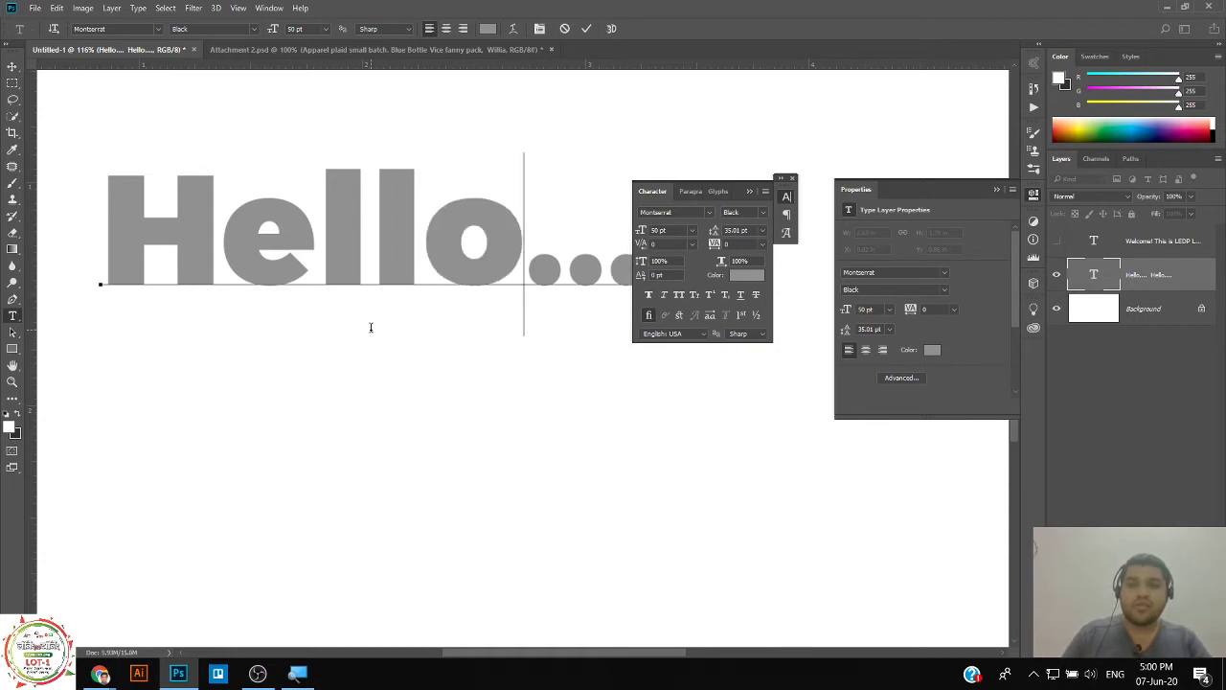
{"action": "left_click", "coordinate": [13, 66]}
{"action": "left_click", "coordinate": [368, 149]}
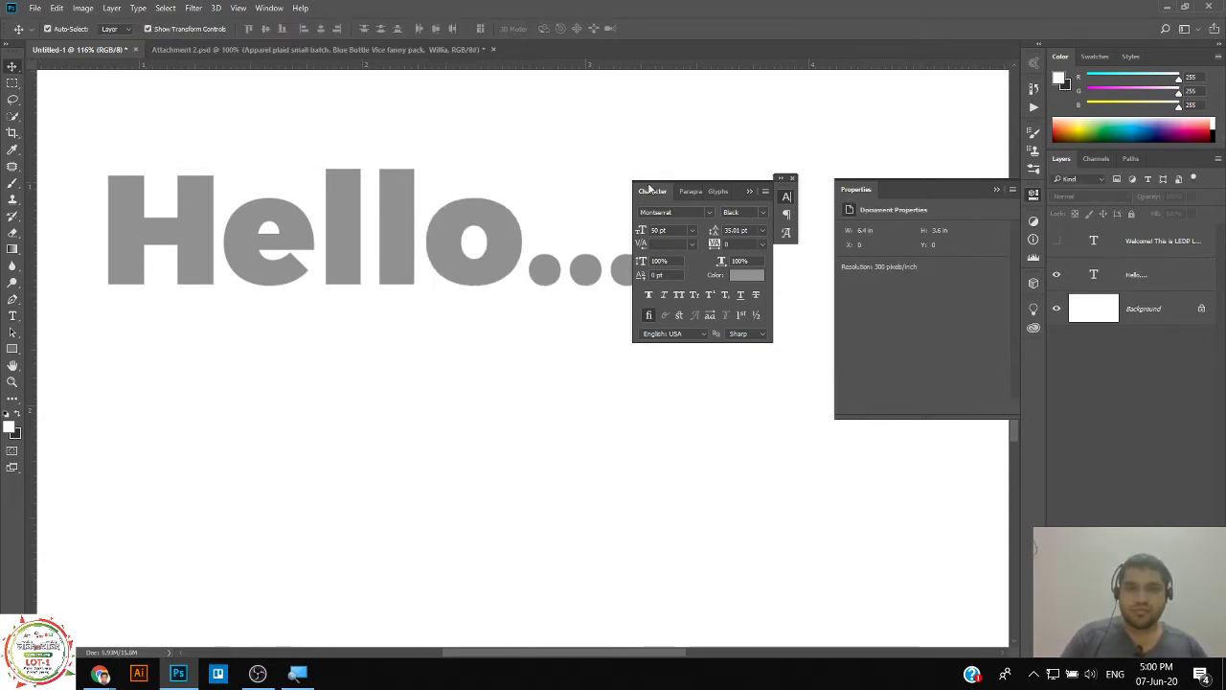
{"action": "left_click", "coordinate": [1058, 241]}
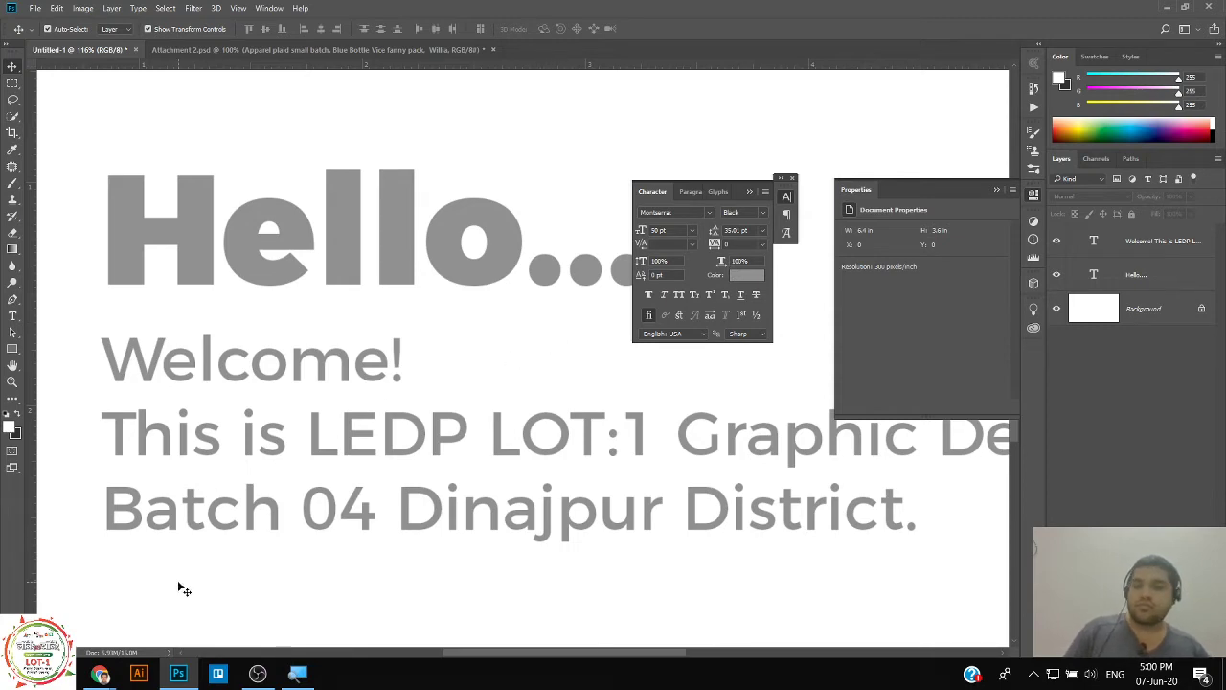
Switch to the Google Meet call in Chrome and copy a full-screen screenshot of the participants.
{"action": "left_click", "coordinate": [115, 648]}
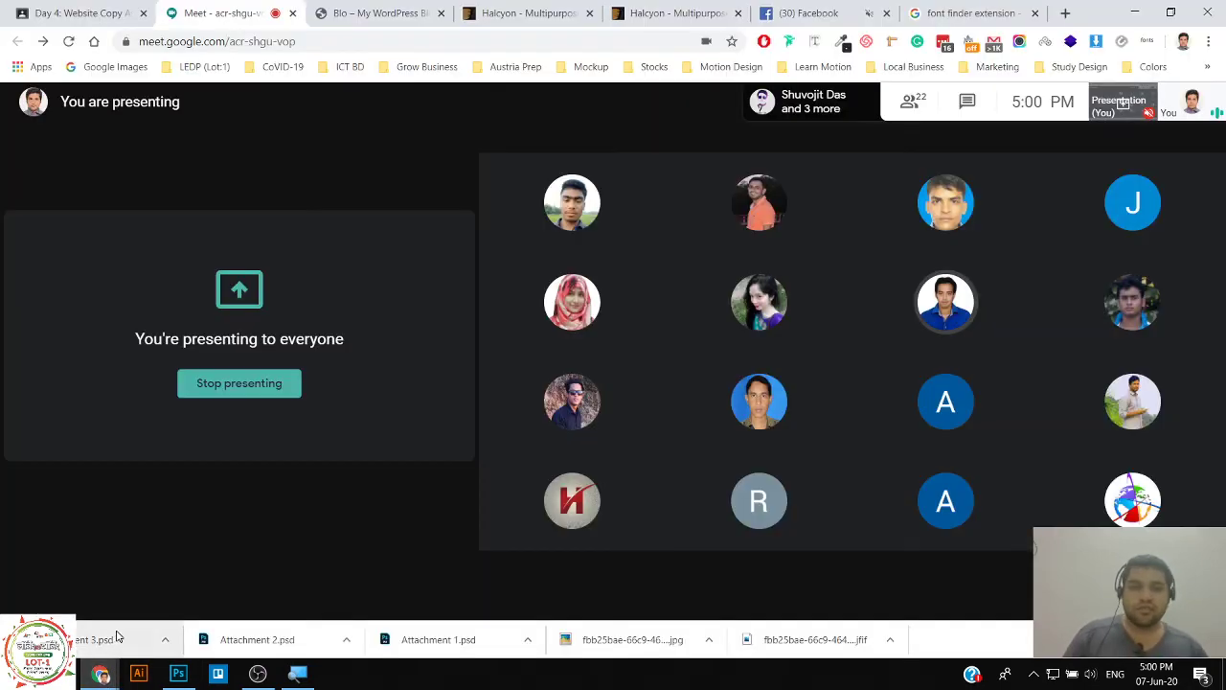
{"action": "mouse_move", "coordinate": [536, 505]}
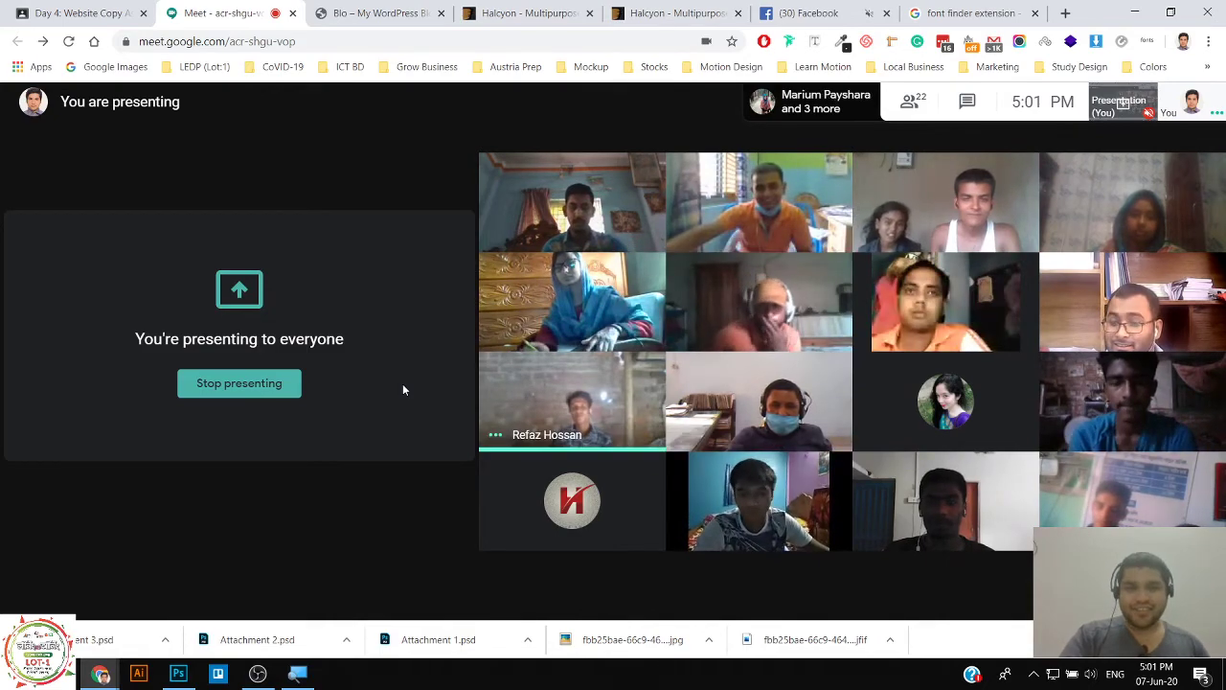
{"action": "key", "text": "Print"}
{"action": "left_click", "coordinate": [402, 383]}
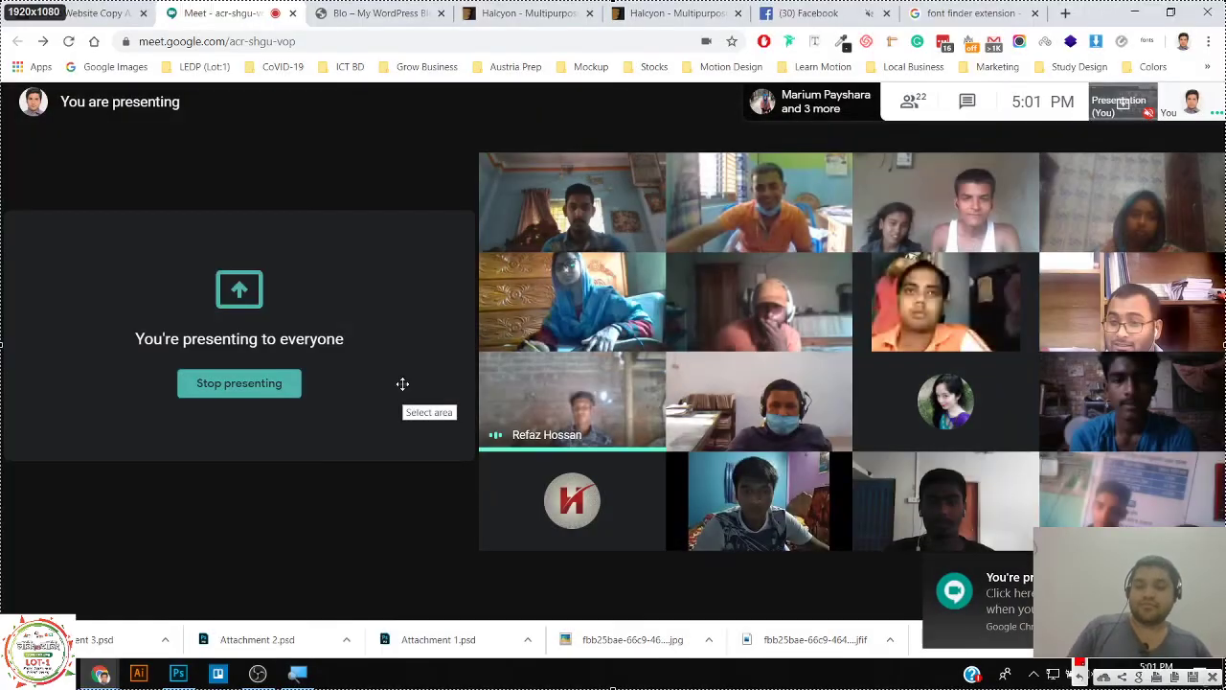
{"action": "key", "text": "ctrl+c"}
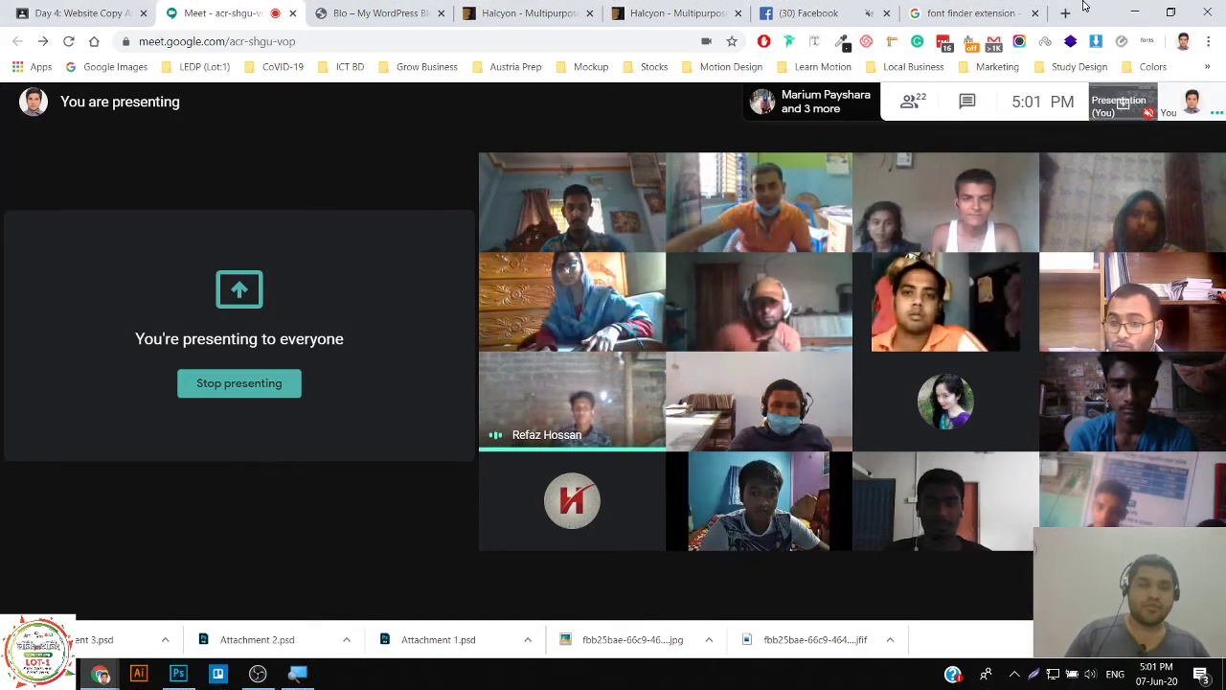
Minimize the open windows, move the new screenshot from the desktop into the Day 7 folder and open that folder.
{"action": "left_click", "coordinate": [1129, 11]}
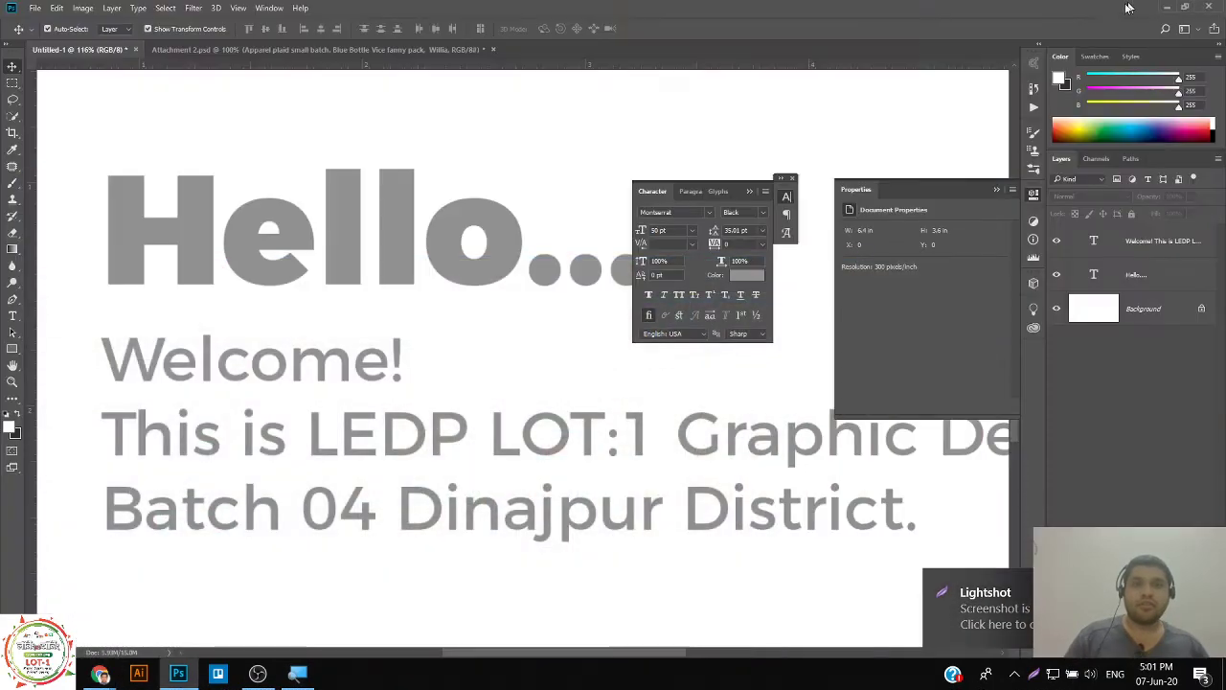
{"action": "left_click", "coordinate": [1131, 10]}
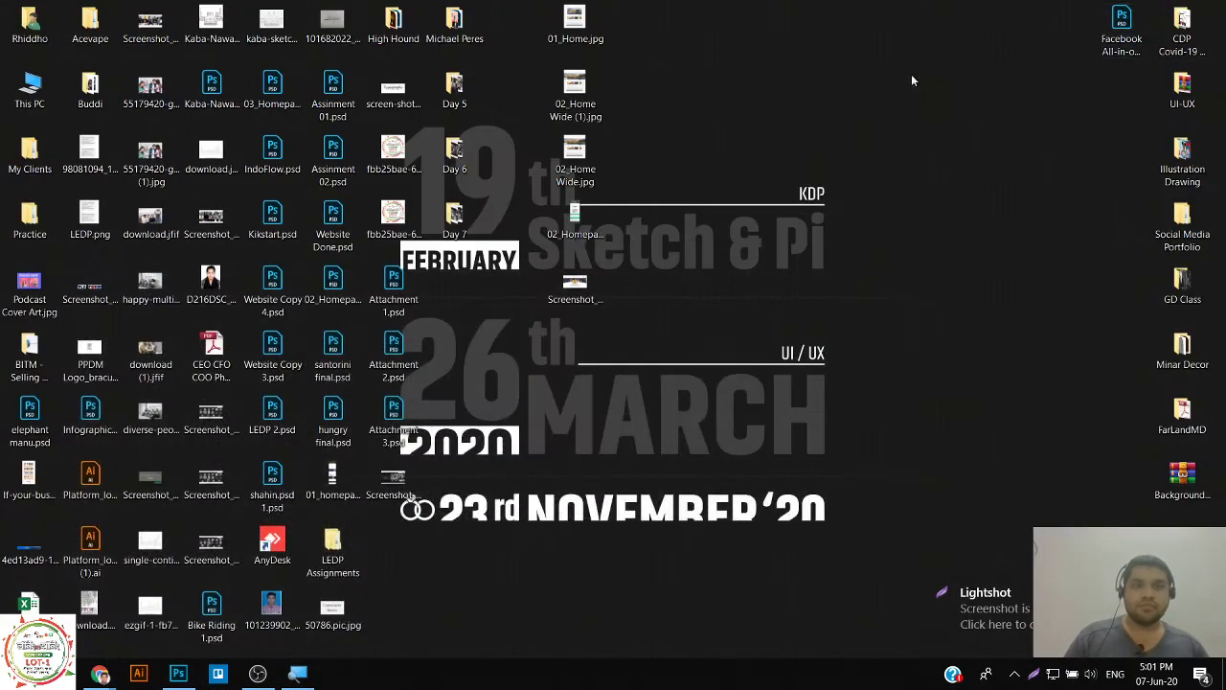
{"action": "left_click_drag", "start_coordinate": [393, 478], "coordinate": [456, 218]}
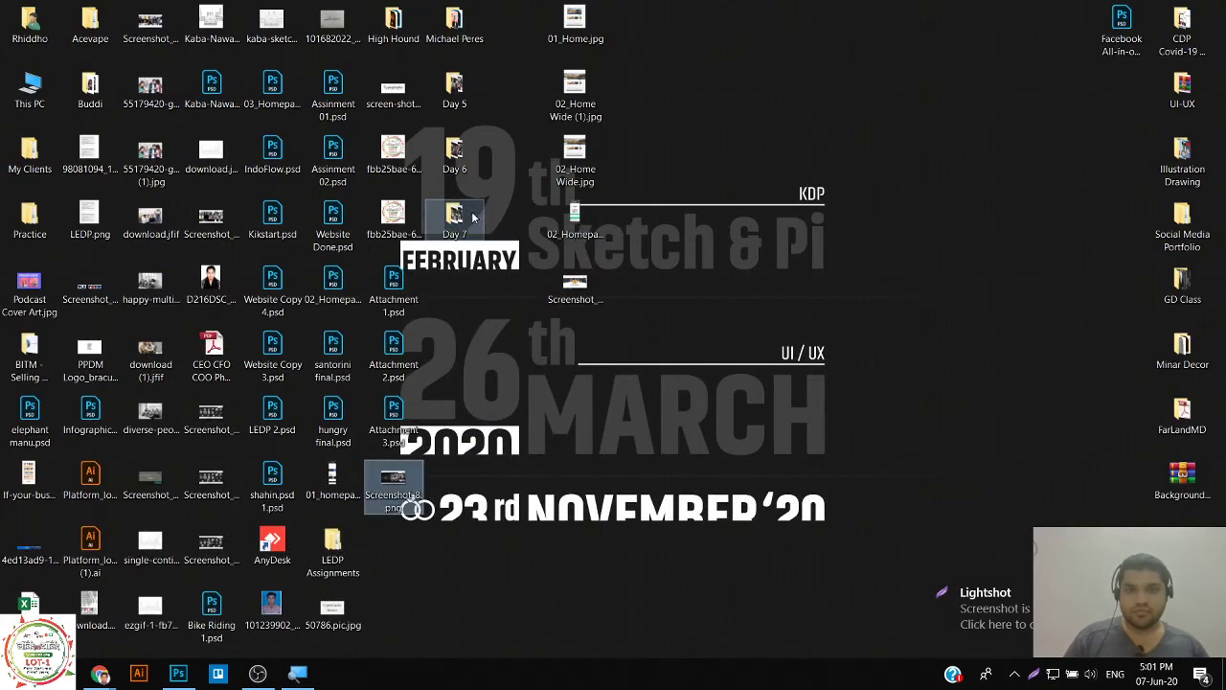
{"action": "double_click", "coordinate": [458, 220]}
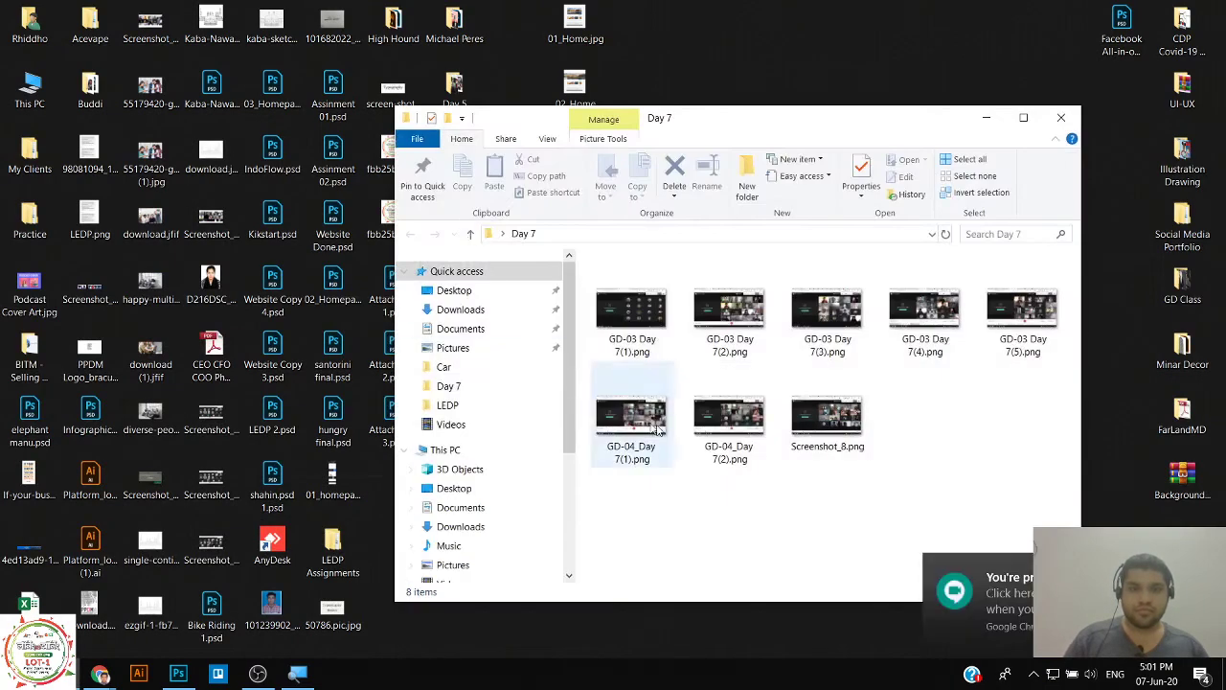
Rename Screenshot_8.png as GD-04_Day 7(3).png, reusing the name of the GD-04_Day 7(2) file.
{"action": "left_click", "coordinate": [798, 445]}
{"action": "left_click", "coordinate": [814, 448]}
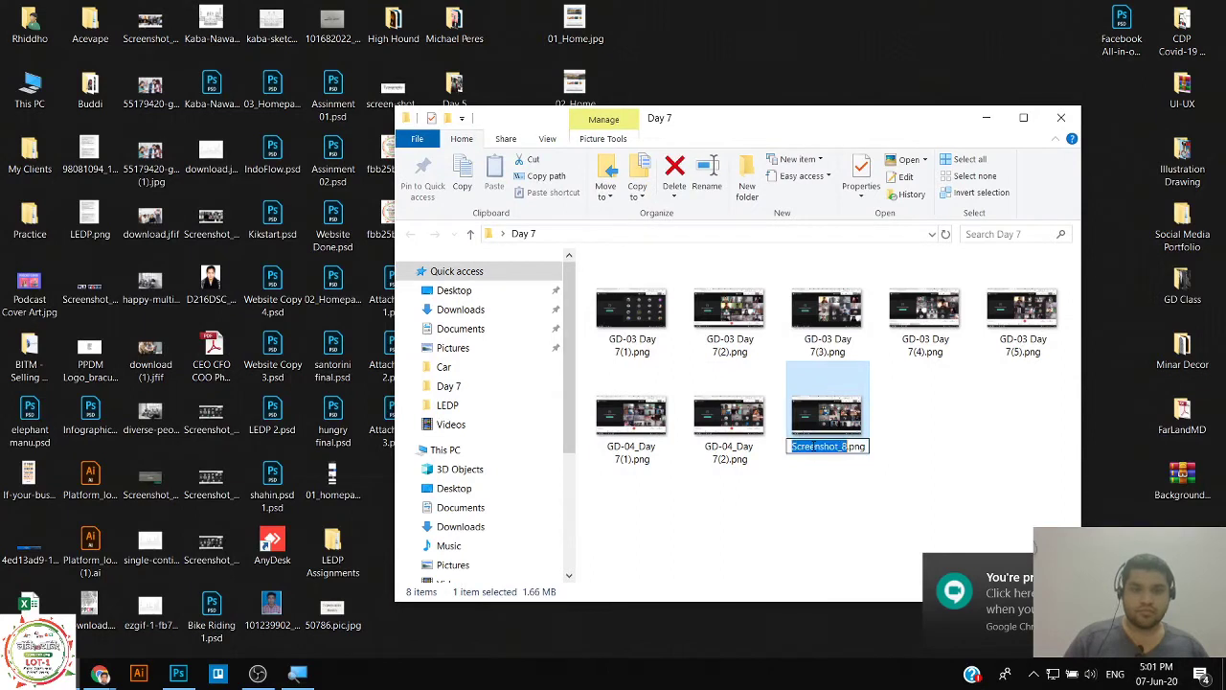
{"action": "left_click", "coordinate": [734, 460]}
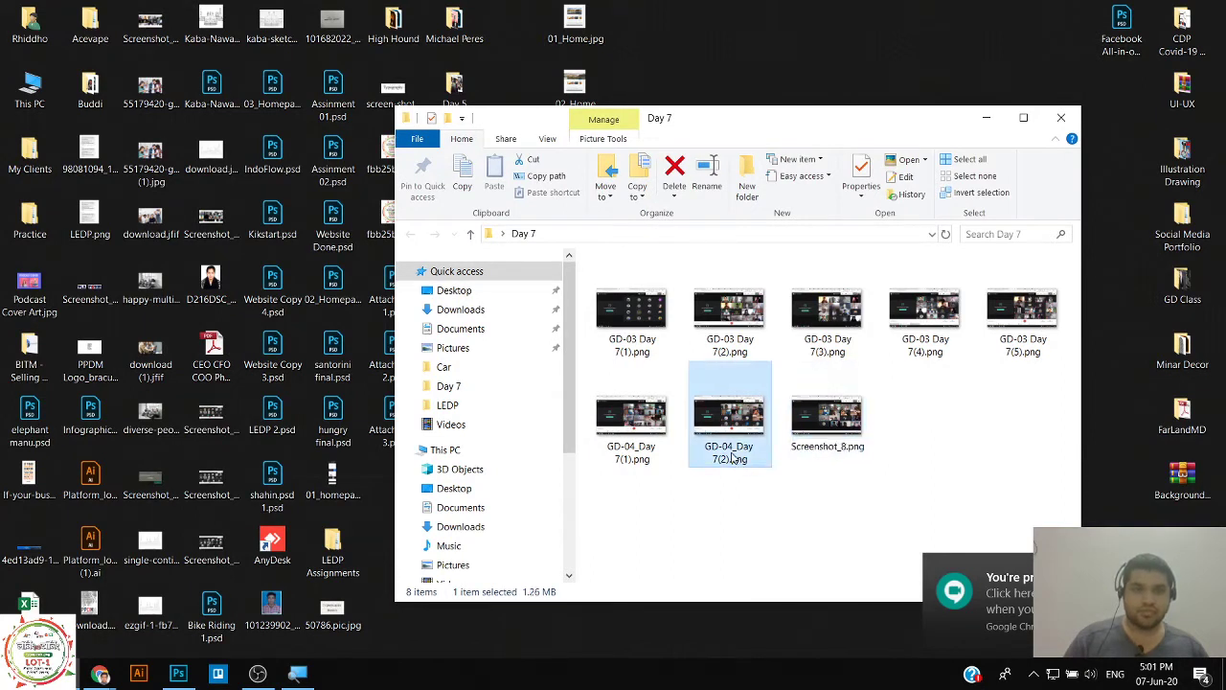
{"action": "left_click", "coordinate": [733, 459]}
{"action": "left_click", "coordinate": [814, 461]}
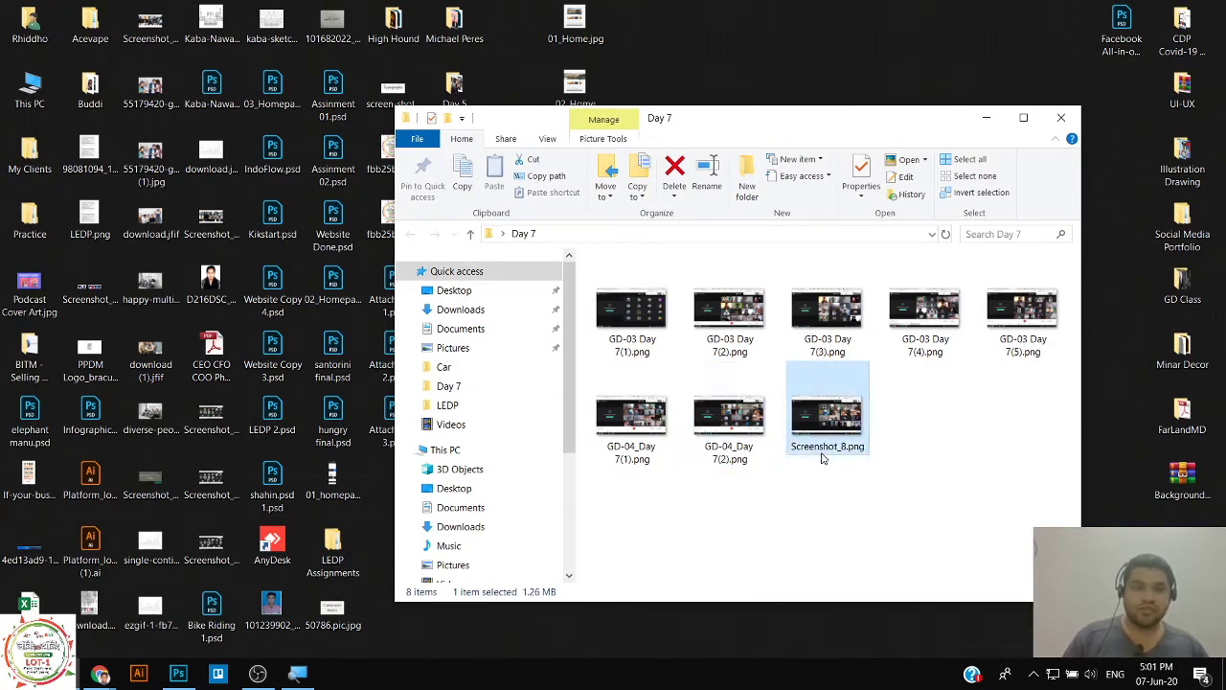
{"action": "left_click", "coordinate": [822, 457]}
{"action": "key", "text": "ctrl+v"}
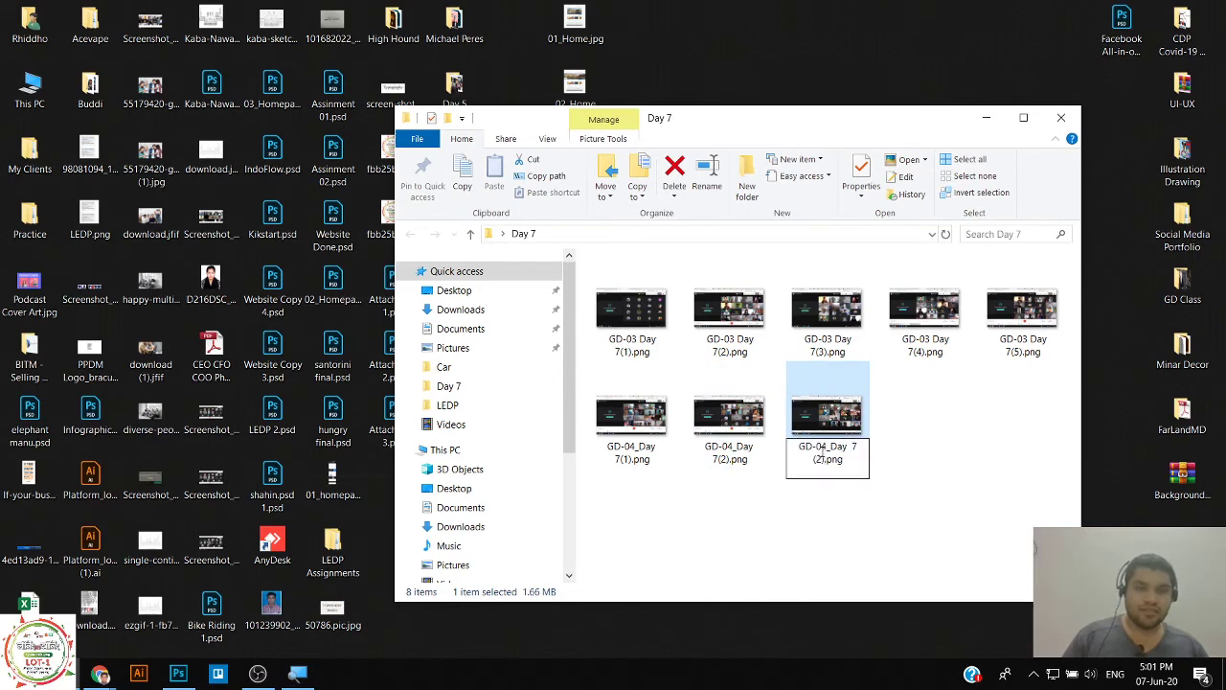
{"action": "left_click_drag", "start_coordinate": [823, 448], "coordinate": [816, 458]}
{"action": "left_click", "coordinate": [816, 458]}
{"action": "type", "text": "3"}
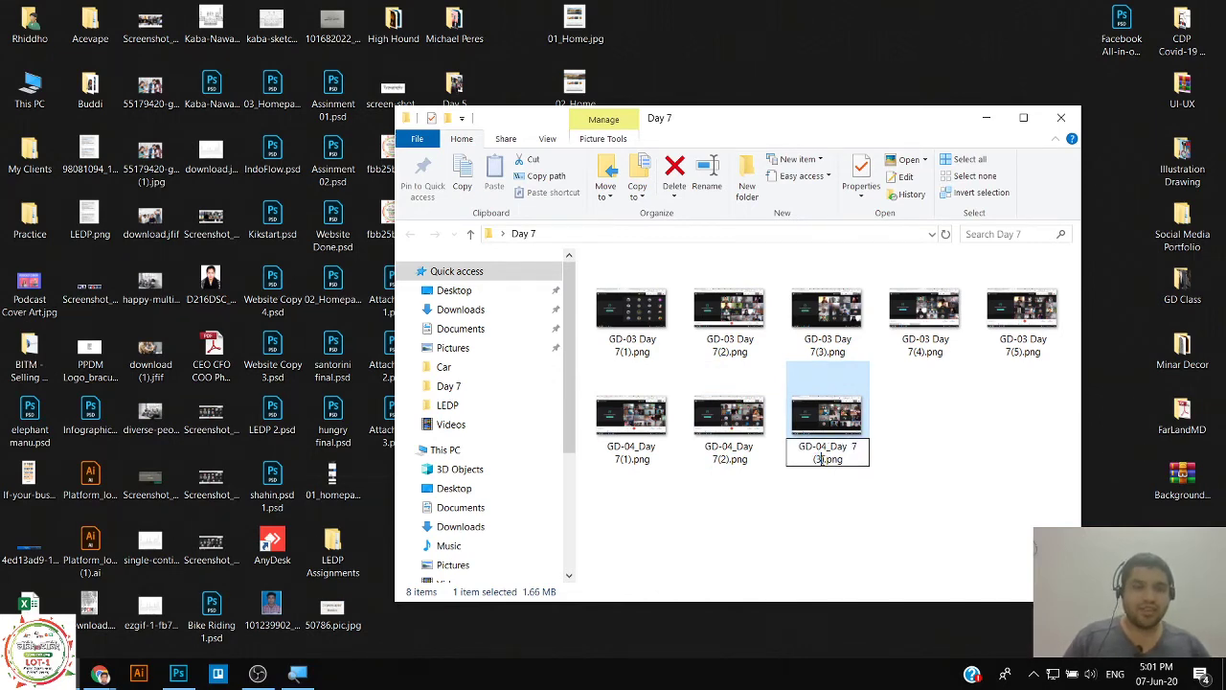
{"action": "key", "text": "Return"}
{"action": "left_click", "coordinate": [903, 444]}
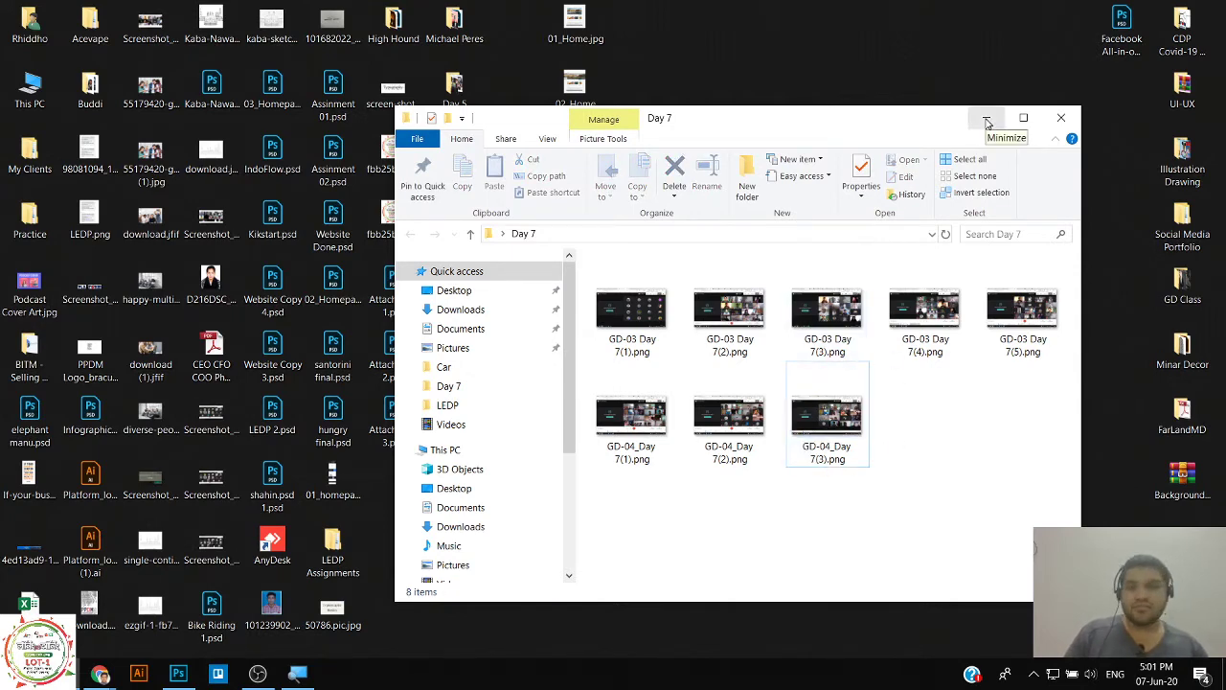
Check the streaming and recording status in OBS, and return to Photoshop.
{"action": "key", "text": "alt+Tab"}
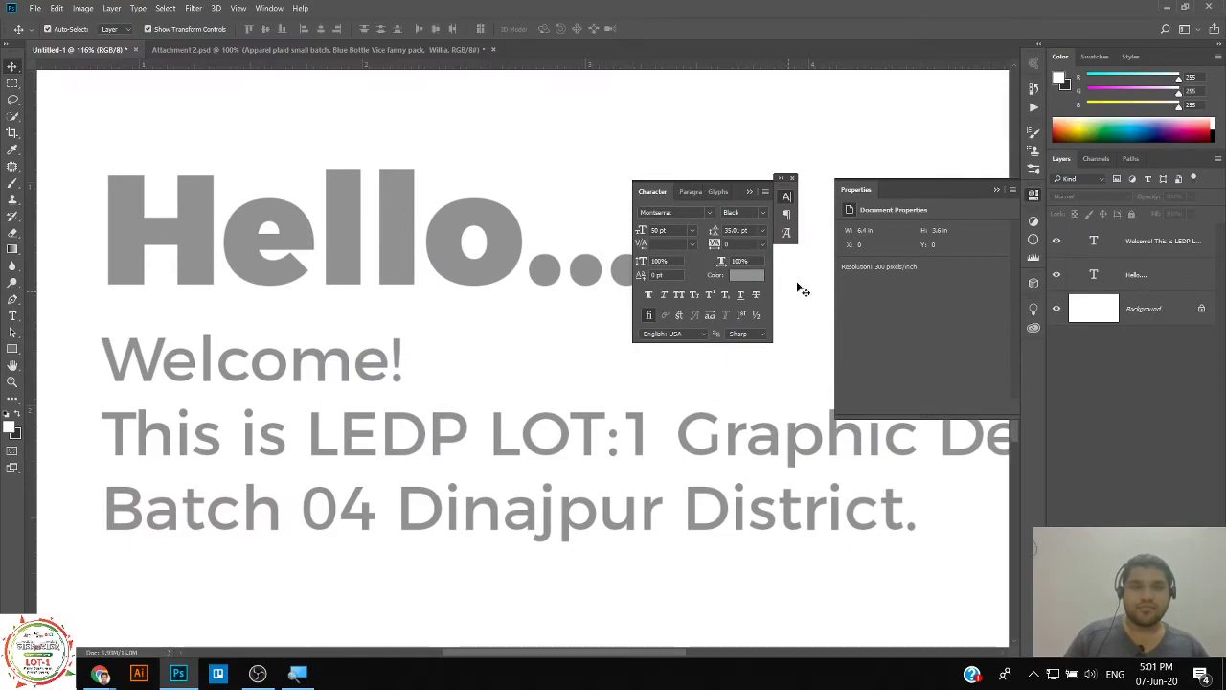
{"action": "left_click", "coordinate": [251, 675]}
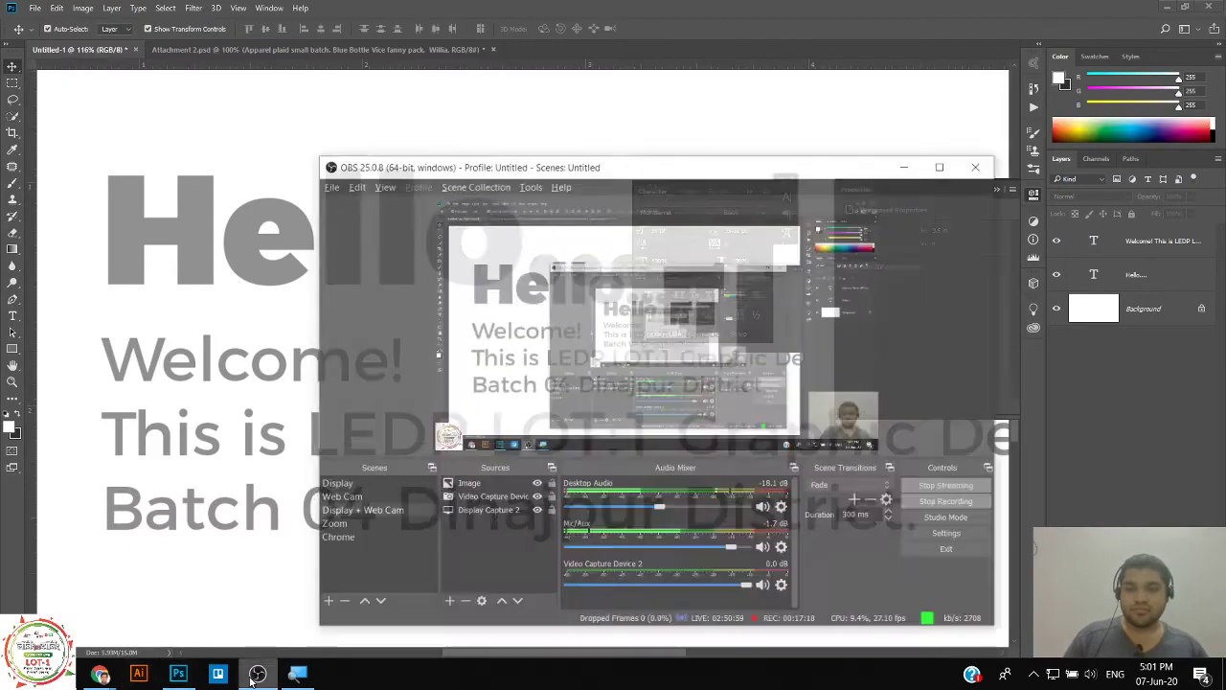
{"action": "left_click", "coordinate": [251, 676]}
{"action": "left_click", "coordinate": [251, 675]}
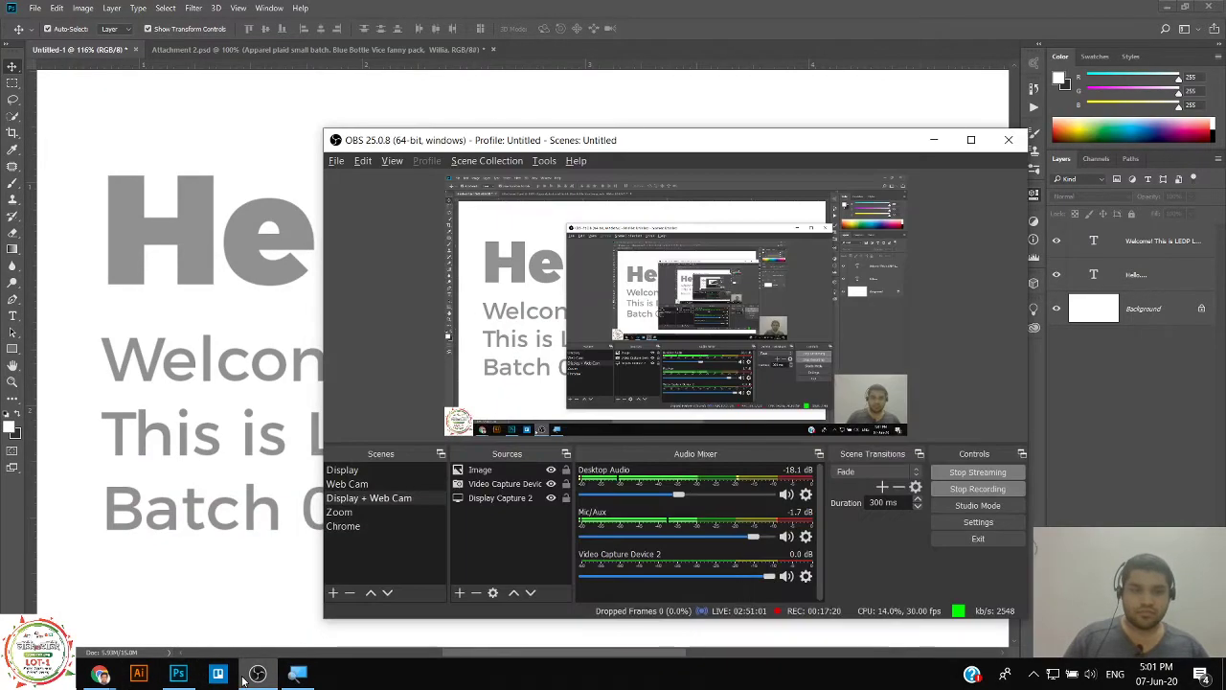
{"action": "left_click", "coordinate": [251, 675]}
{"action": "left_click", "coordinate": [176, 676]}
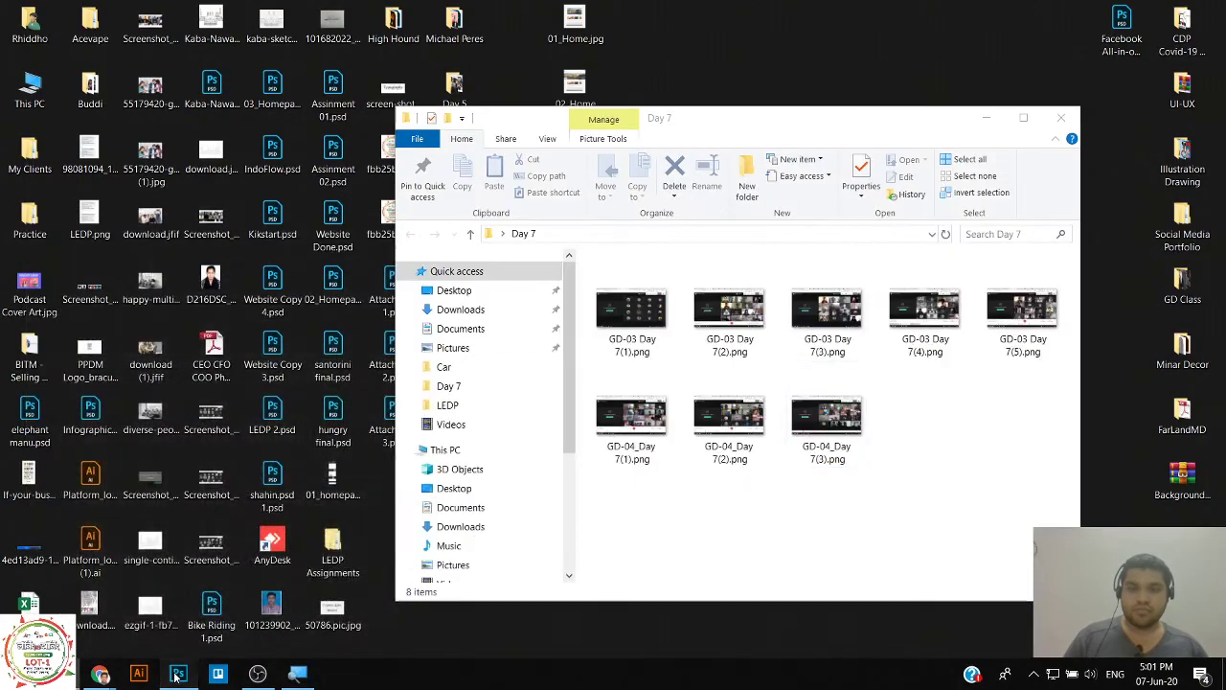
{"action": "left_click", "coordinate": [176, 675]}
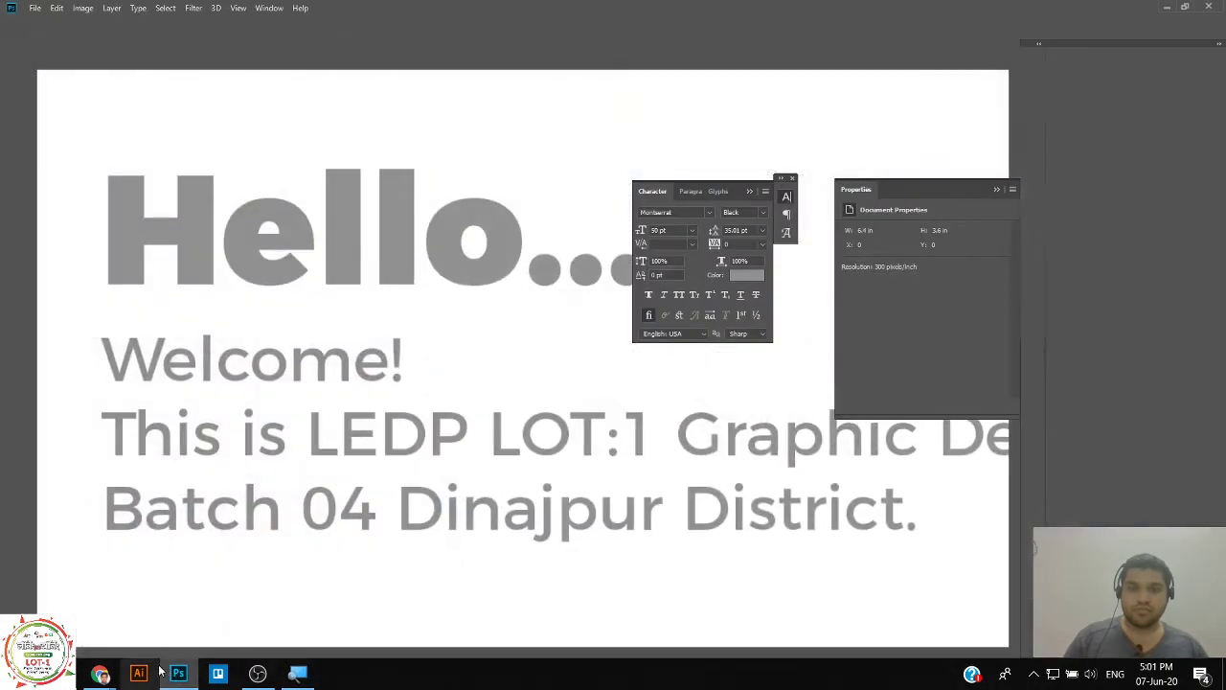
Collapse the Properties panel and display the Paragraph panel.
{"action": "left_click", "coordinate": [996, 192]}
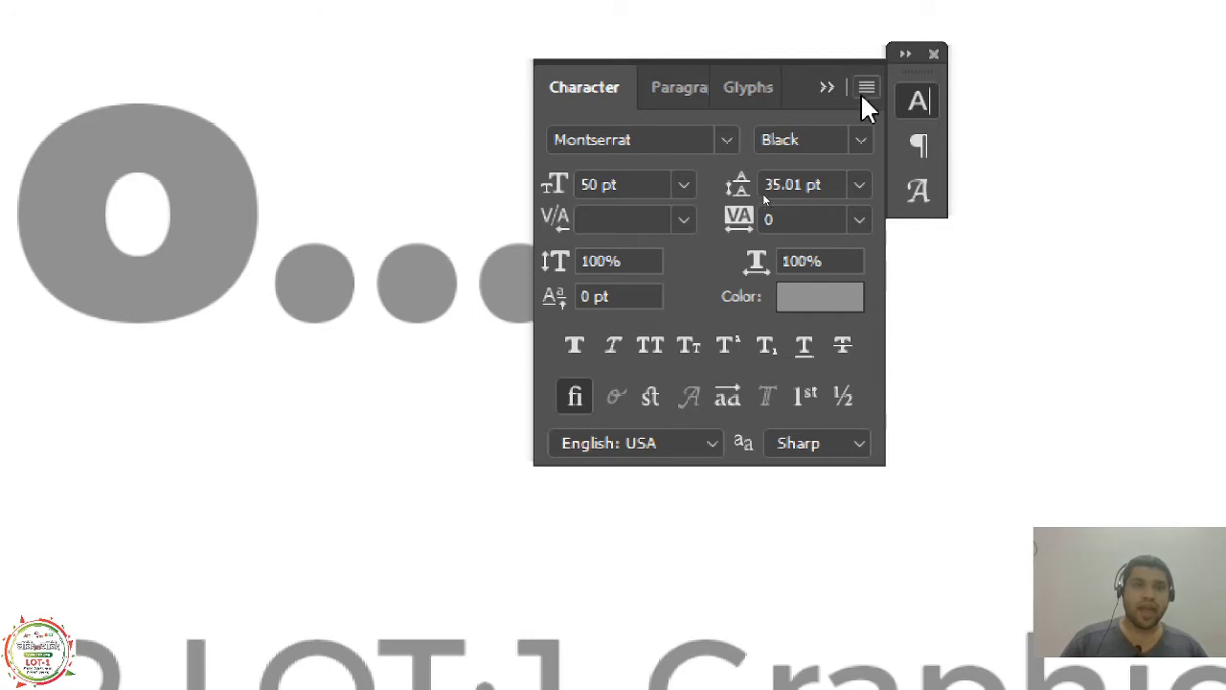
{"action": "left_click", "coordinate": [864, 91]}
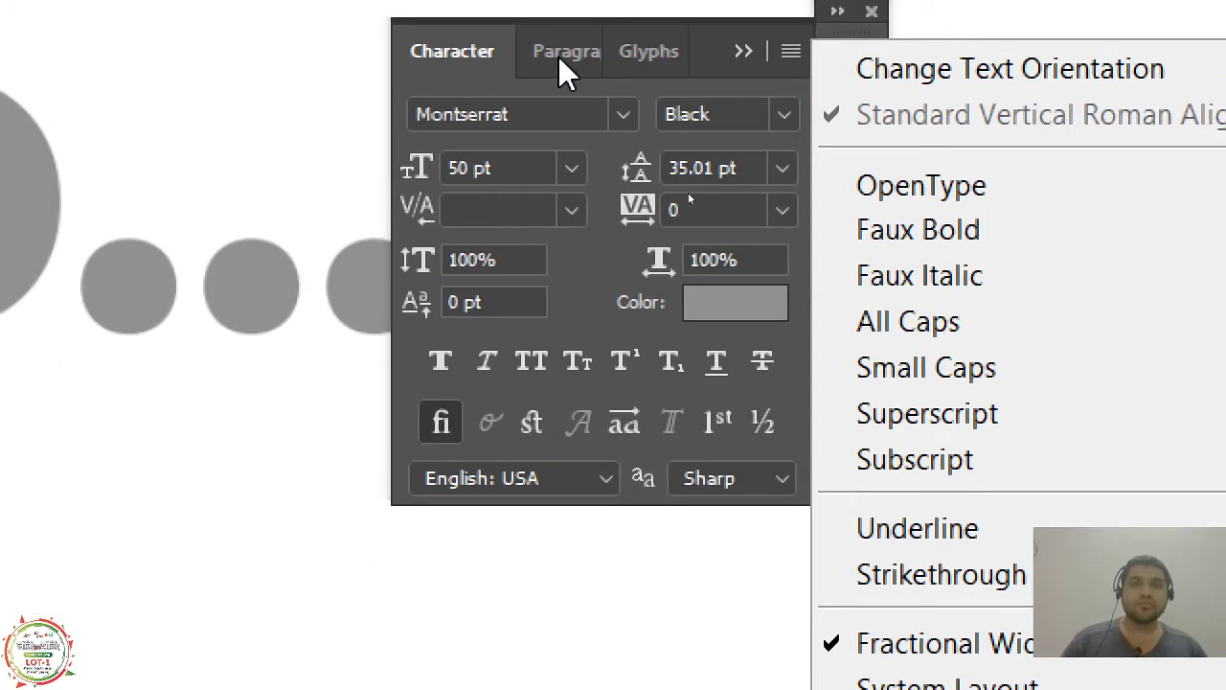
{"action": "left_click", "coordinate": [582, 55]}
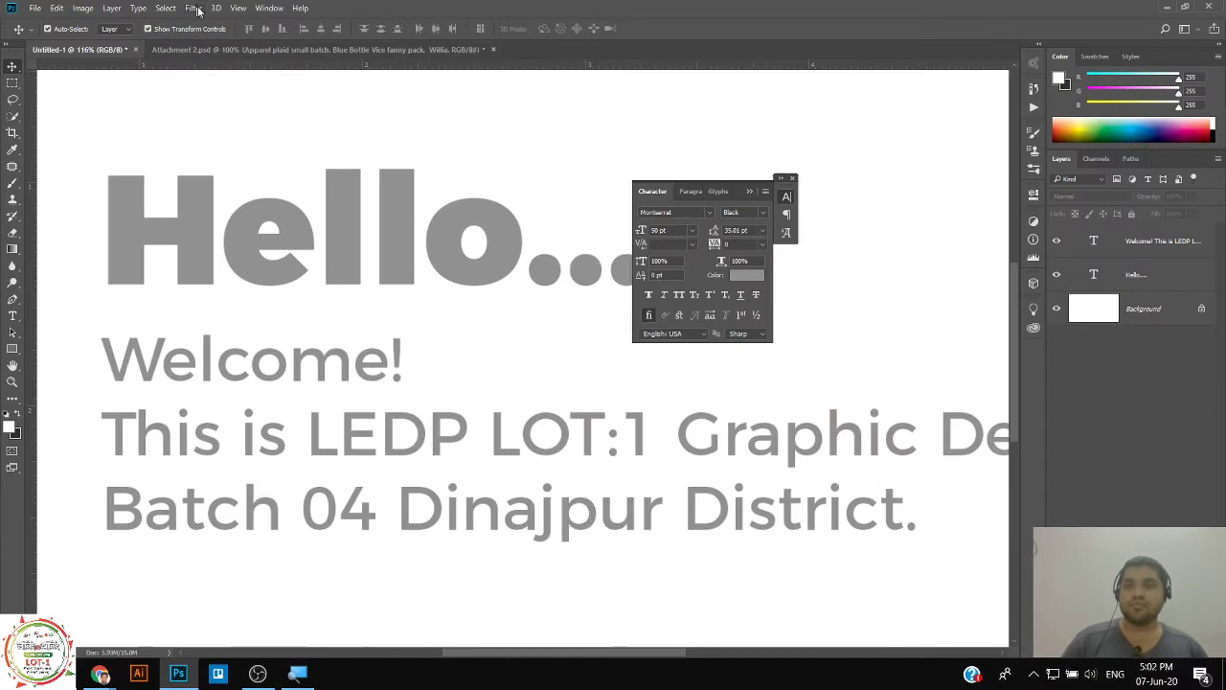
{"action": "left_click", "coordinate": [269, 8]}
{"action": "left_click", "coordinate": [270, 7]}
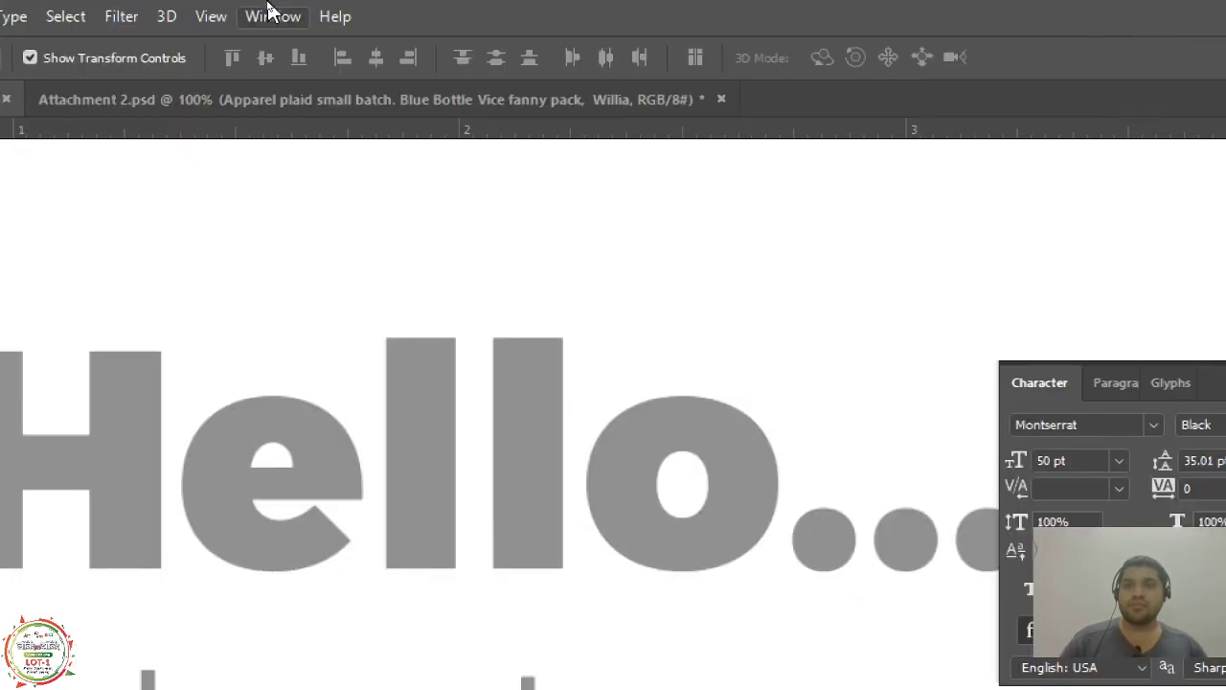
{"action": "left_click", "coordinate": [269, 8]}
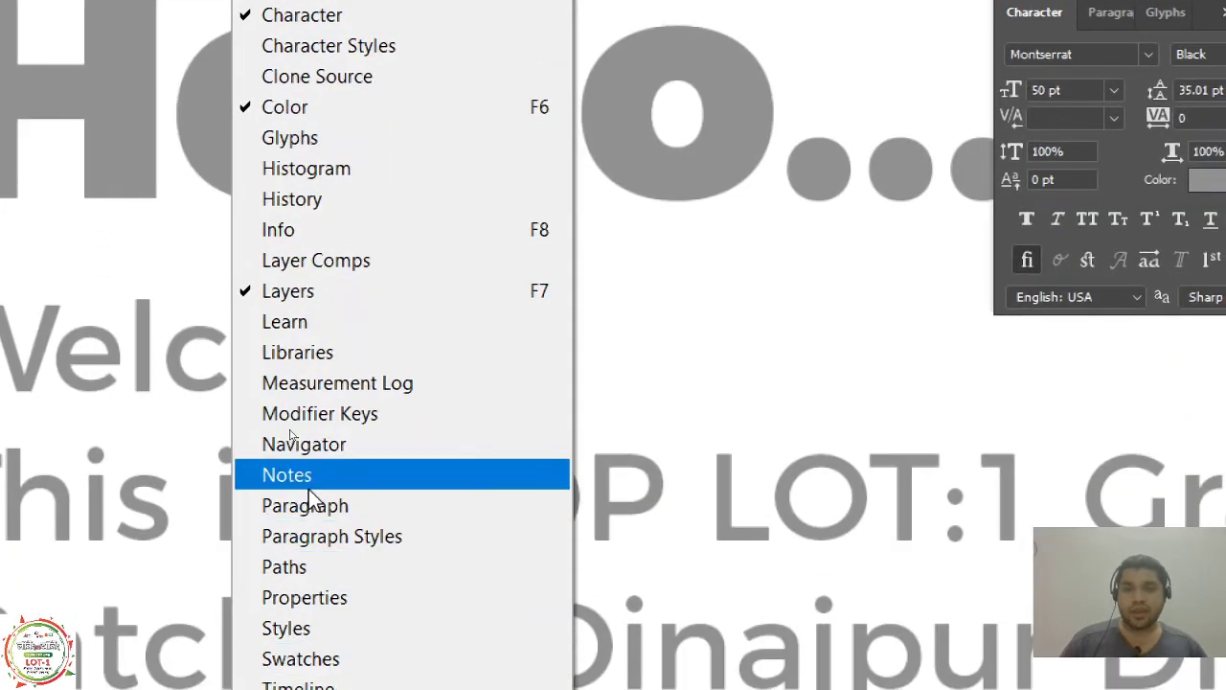
{"action": "left_click", "coordinate": [317, 506]}
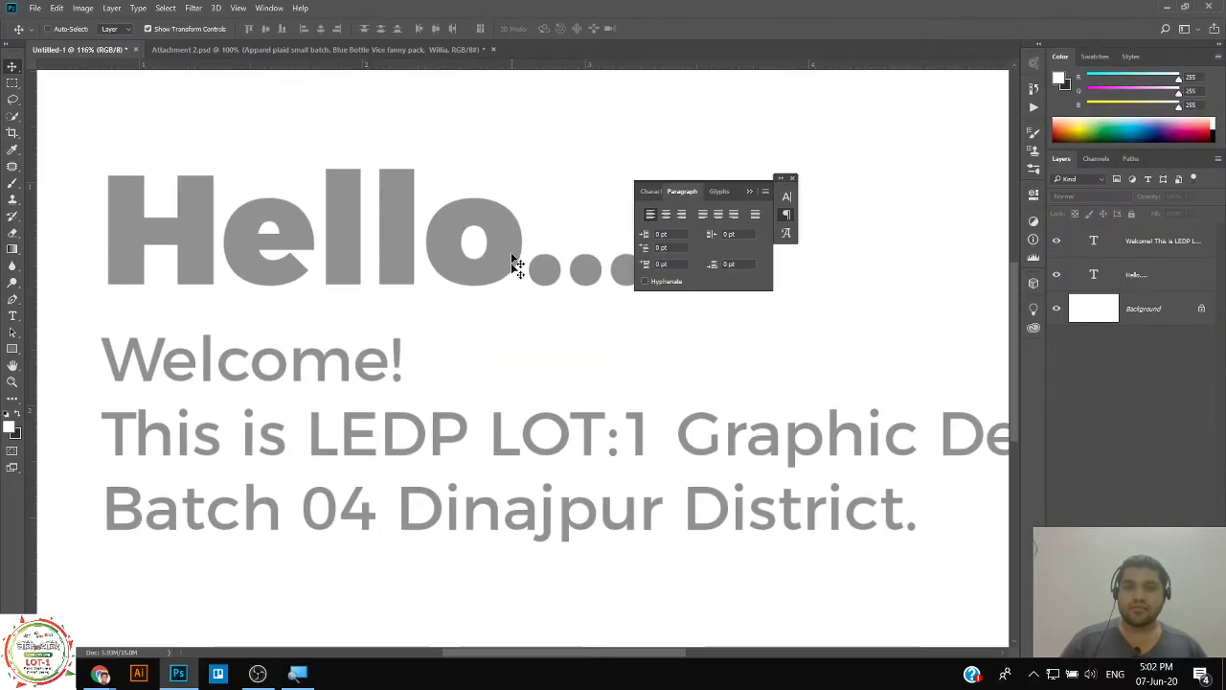
Widen the gap between the texts by moving the Welcome! paragraph slightly down and the Hello.... heading slightly up.
{"action": "left_click", "coordinate": [468, 431], "text": "ctrl"}
{"action": "left_click_drag", "start_coordinate": [461, 428], "coordinate": [466, 443]}
{"action": "left_click", "coordinate": [455, 269]}
{"action": "left_click_drag", "start_coordinate": [455, 269], "coordinate": [456, 251]}
{"action": "left_click", "coordinate": [388, 395], "text": "shift"}
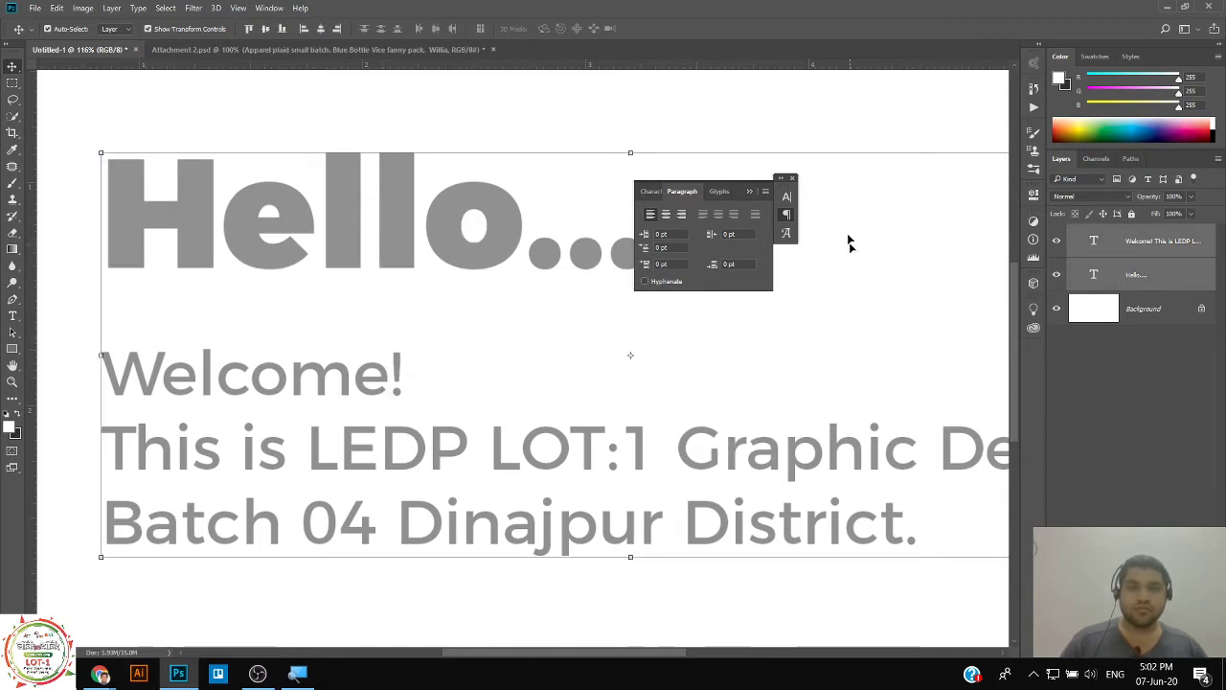
Select the Welcome! paragraph layer and align its text to the centre, to the right and back to the left.
{"action": "left_click", "coordinate": [830, 127]}
{"action": "left_click", "coordinate": [673, 471]}
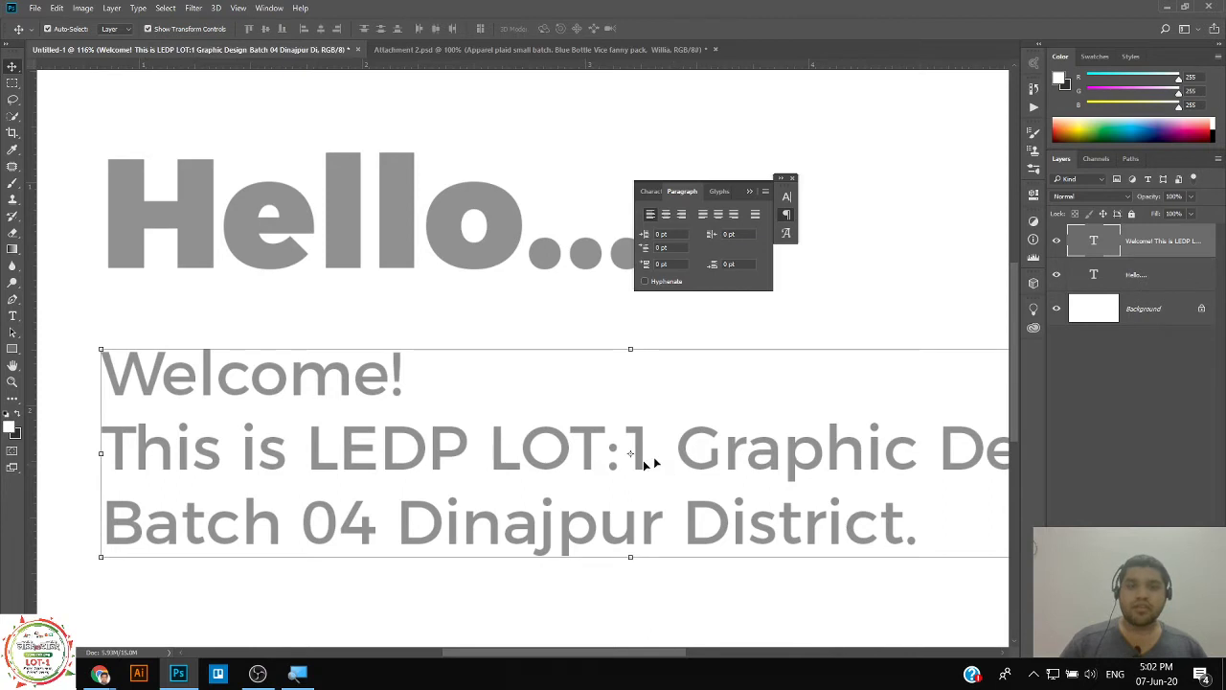
{"action": "scroll", "coordinate": [742, 380], "scroll_direction": "down", "scroll_amount": 3}
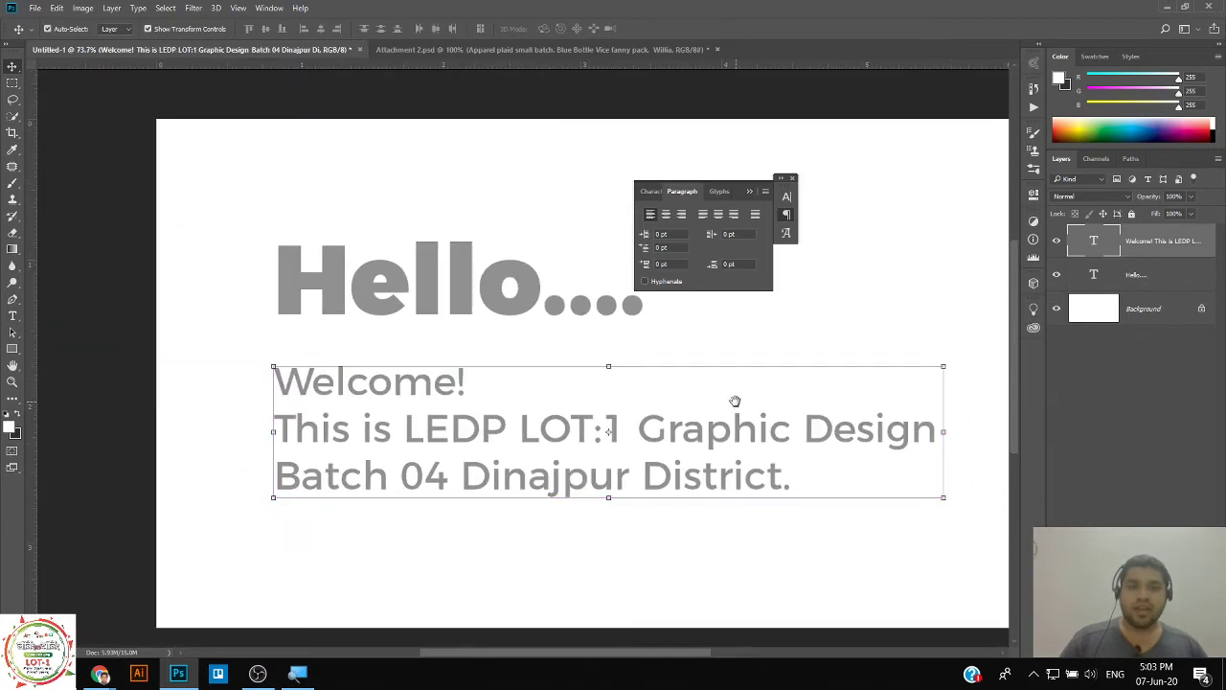
{"action": "scroll", "coordinate": [735, 400], "scroll_direction": "up", "scroll_amount": 2}
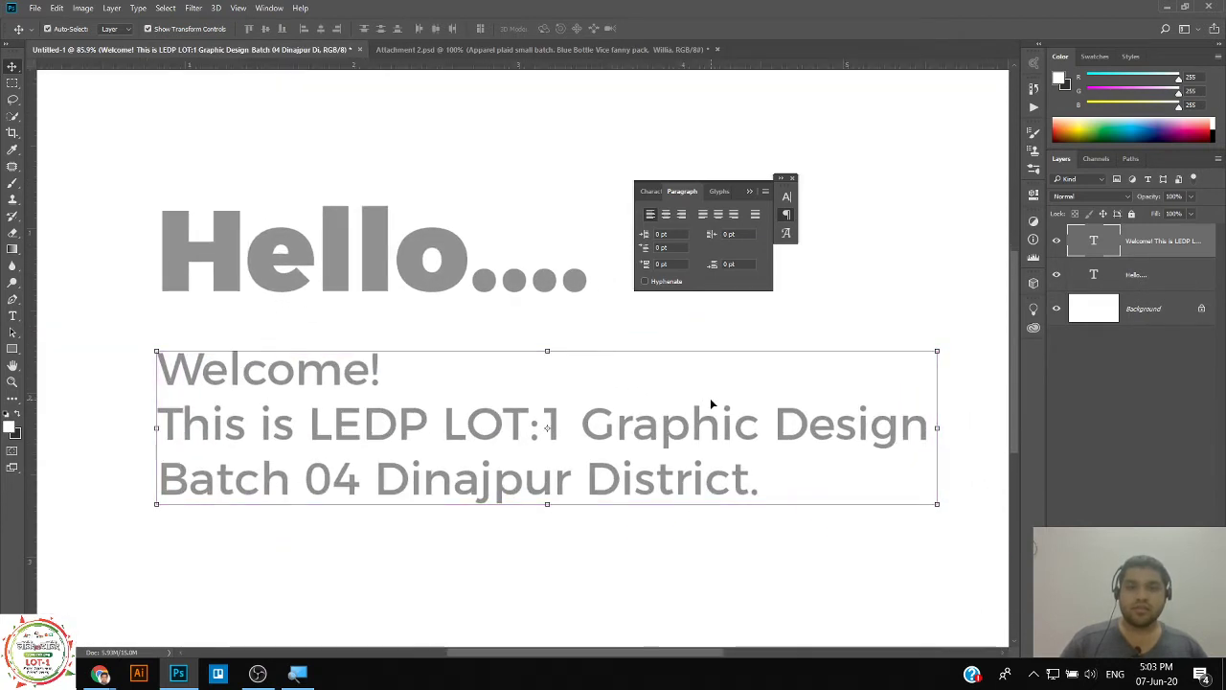
{"action": "left_click", "coordinate": [766, 325]}
{"action": "left_click", "coordinate": [684, 413]}
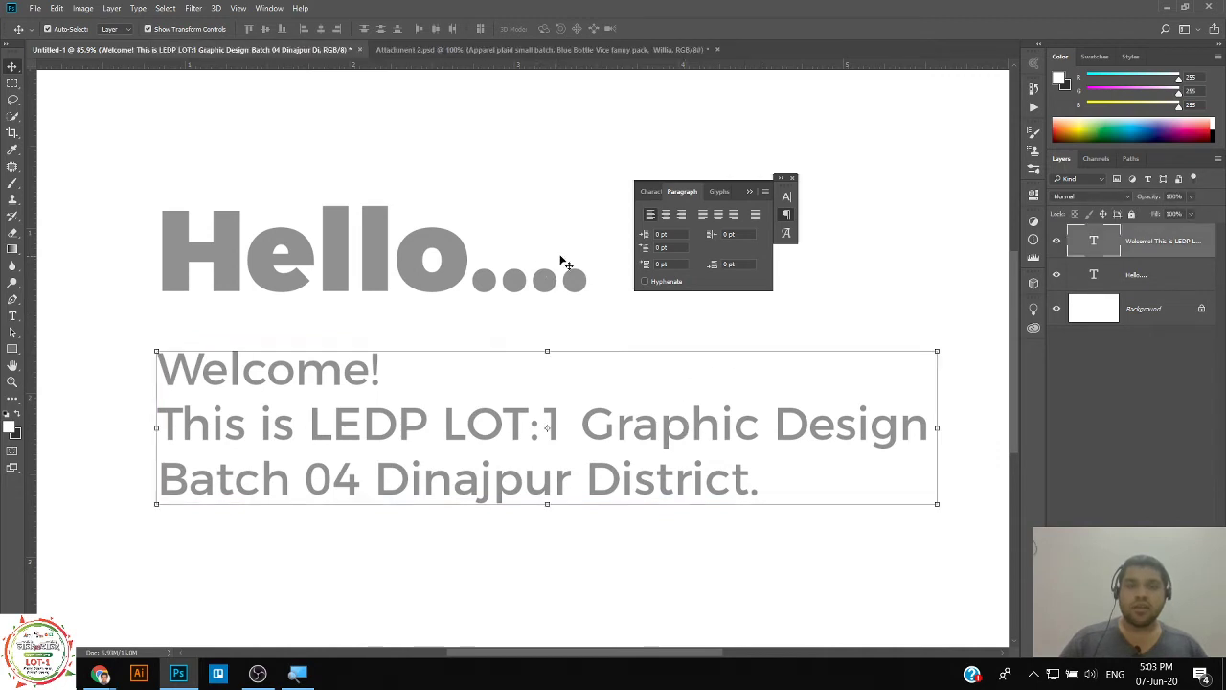
{"action": "left_click", "coordinate": [667, 215]}
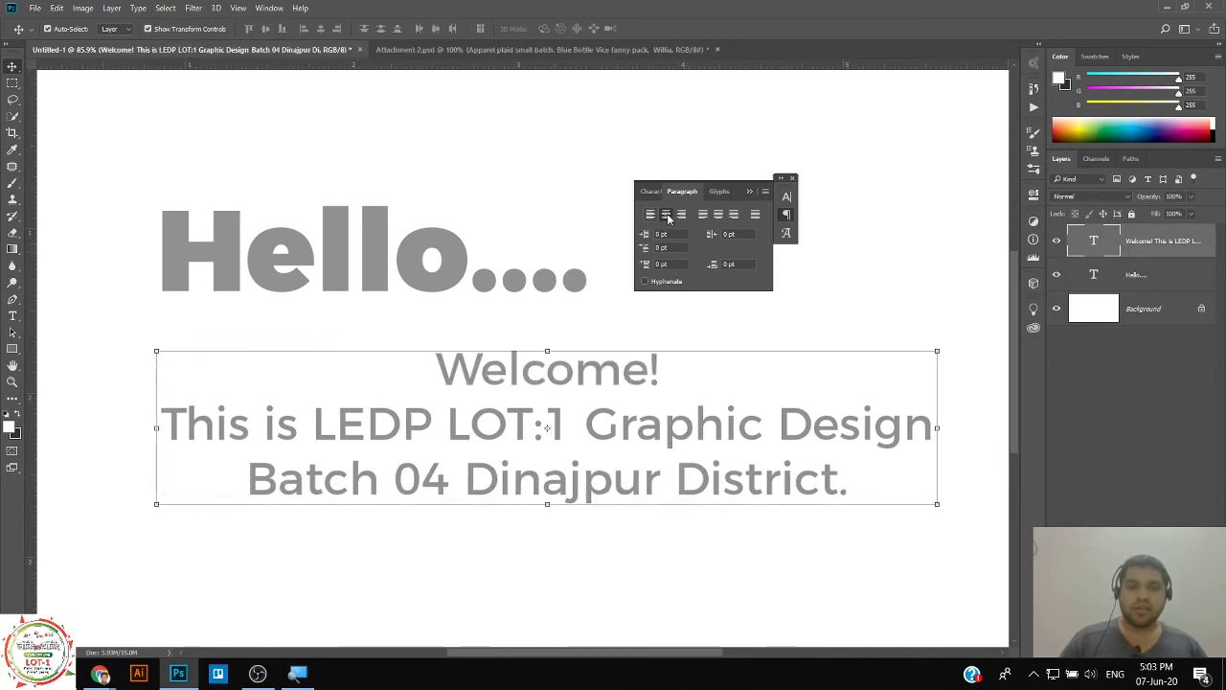
{"action": "left_click", "coordinate": [681, 215]}
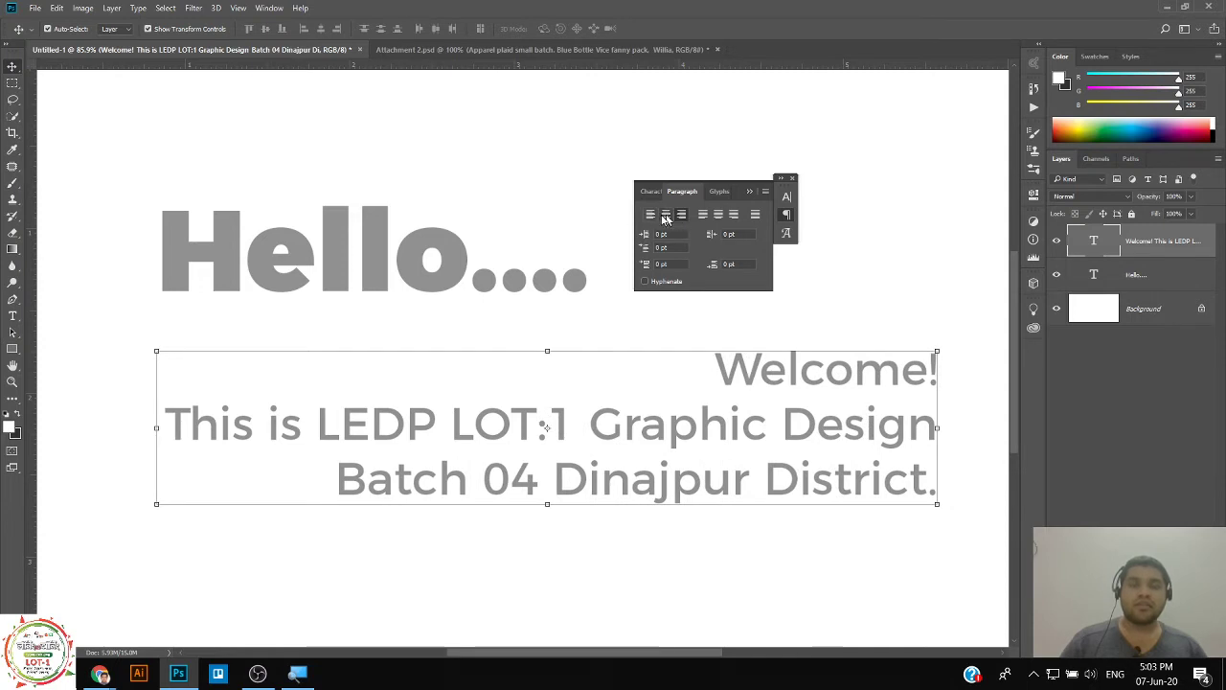
{"action": "left_click", "coordinate": [649, 215]}
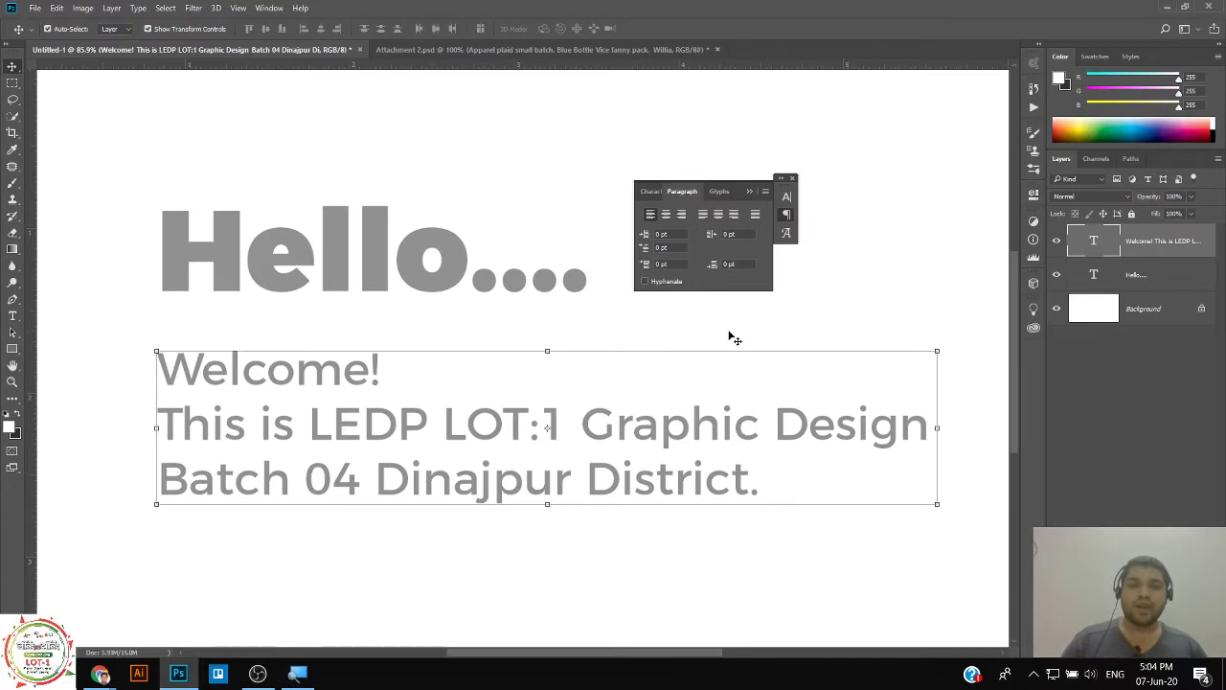
Create a new 1920 x 1080 pixel RGB document at 300 pixels/inch with a white background.
{"action": "key", "text": "ctrl"}
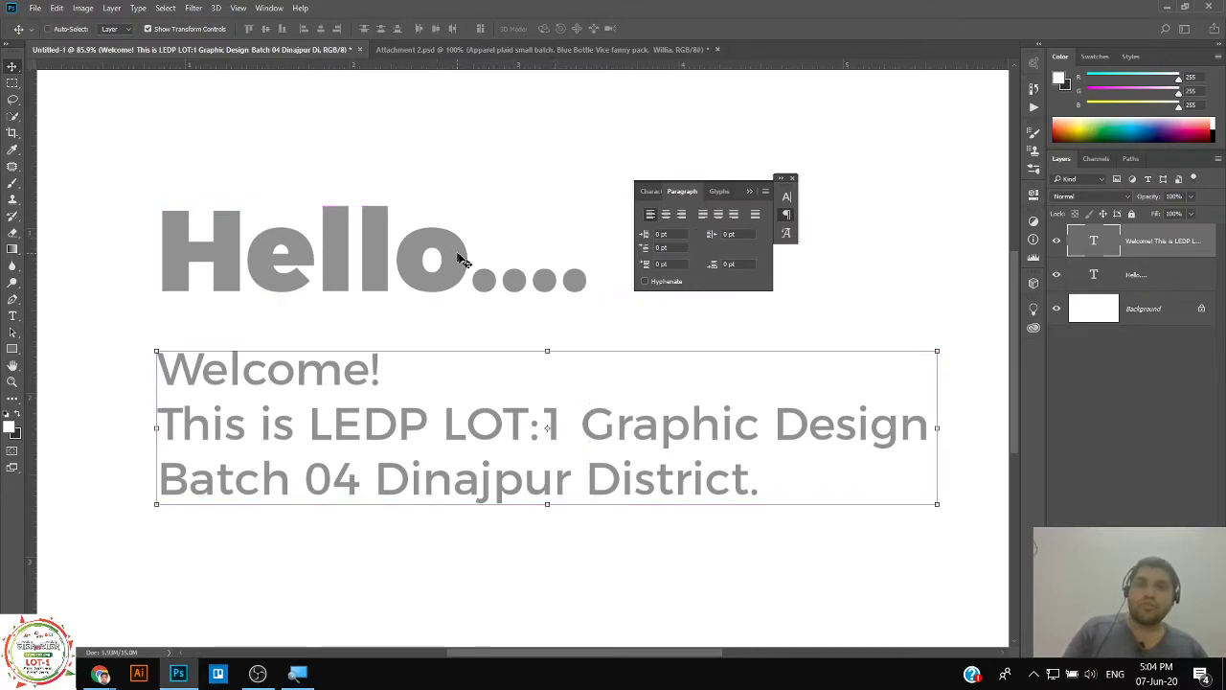
{"action": "key", "text": "ctrl+n"}
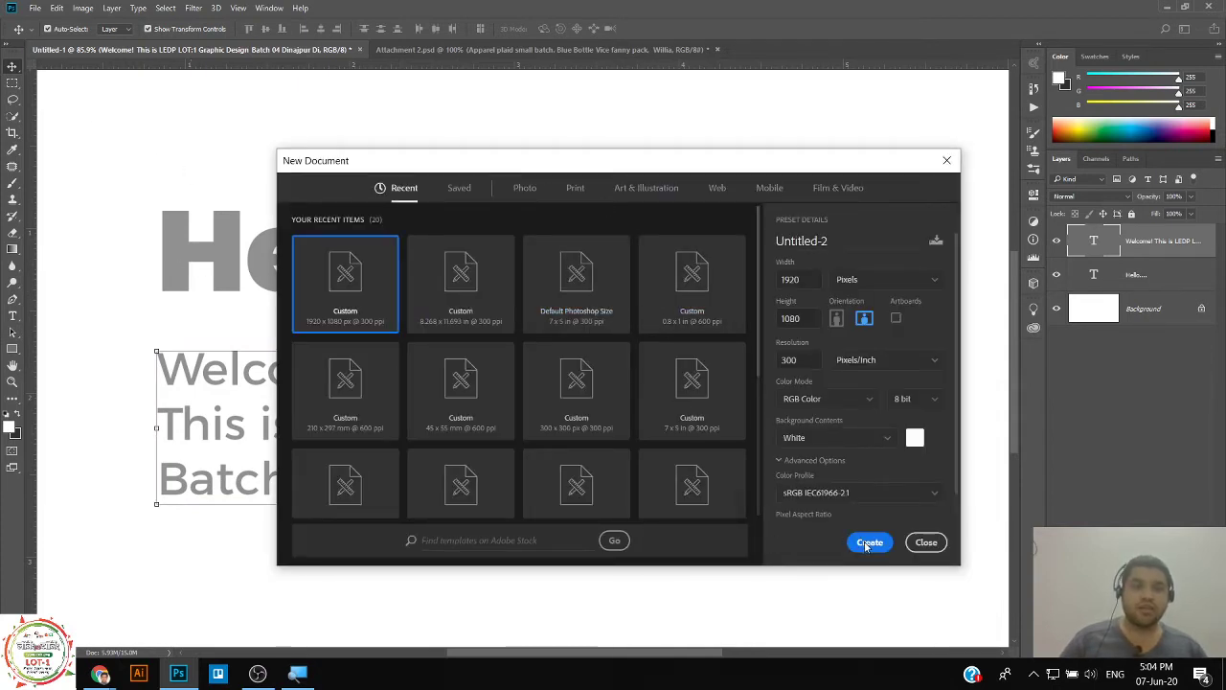
{"action": "left_click", "coordinate": [868, 544]}
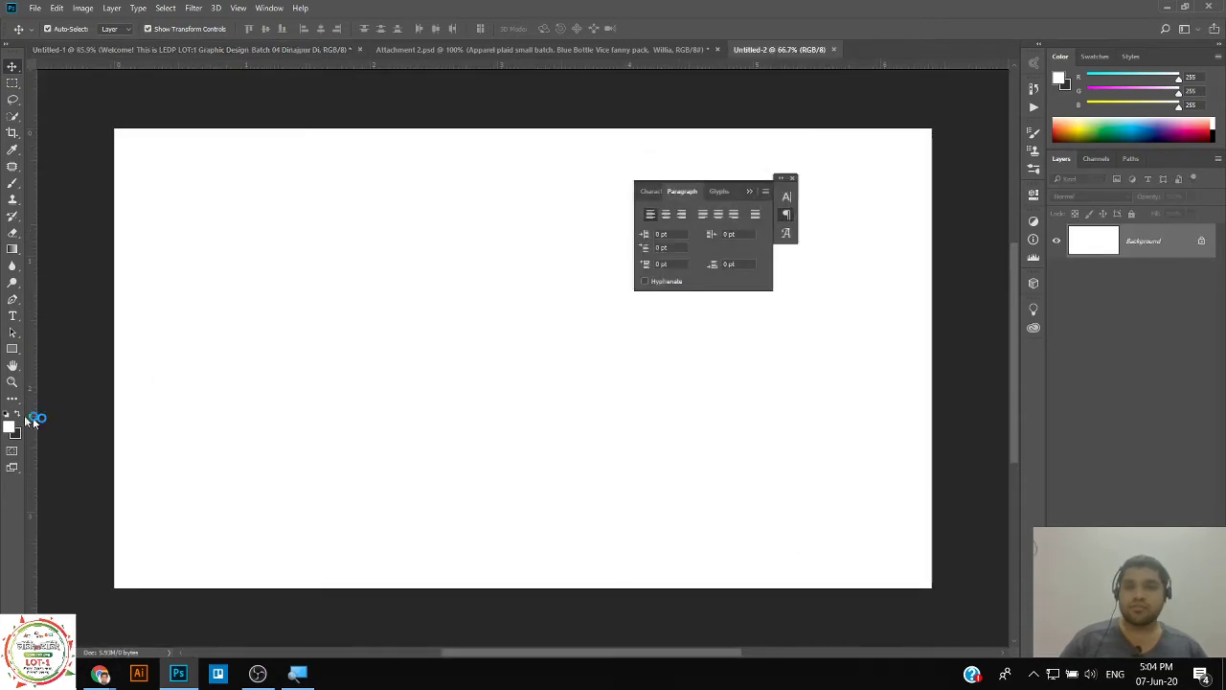
Switch to Chrome and look through the Blo website's homepage, from the hero banner and service cards down to the testimonials.
{"action": "mouse_move", "coordinate": [105, 675]}
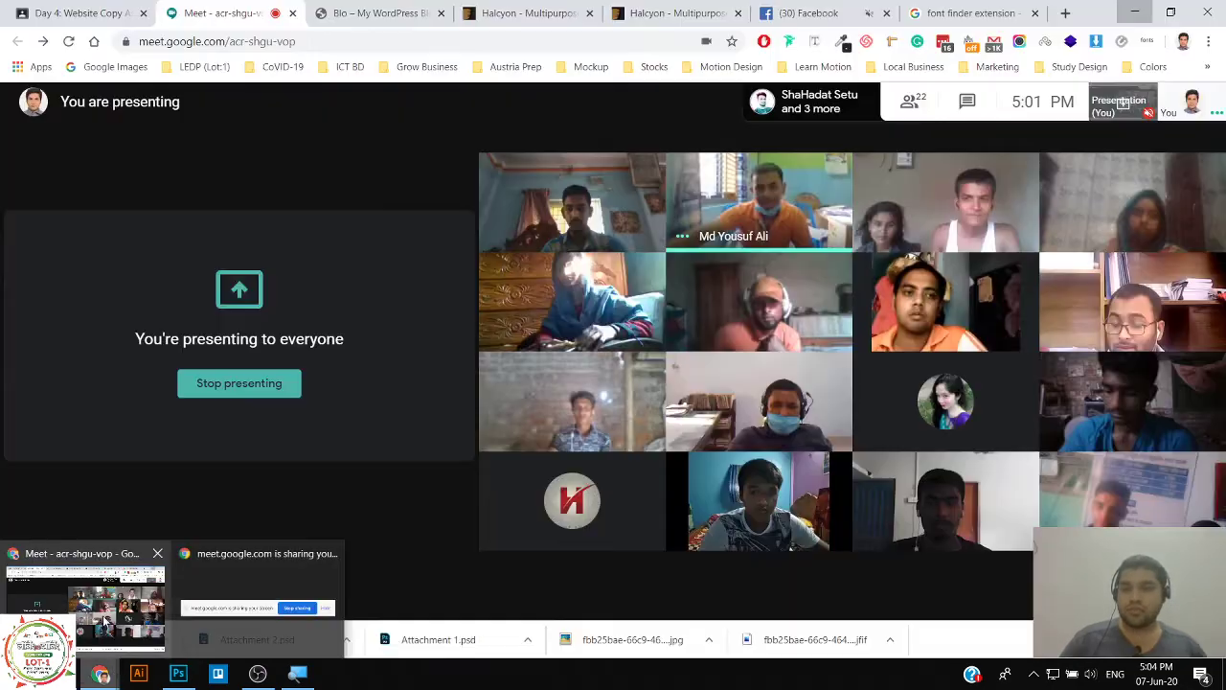
{"action": "left_click", "coordinate": [108, 613]}
{"action": "left_click", "coordinate": [378, 8]}
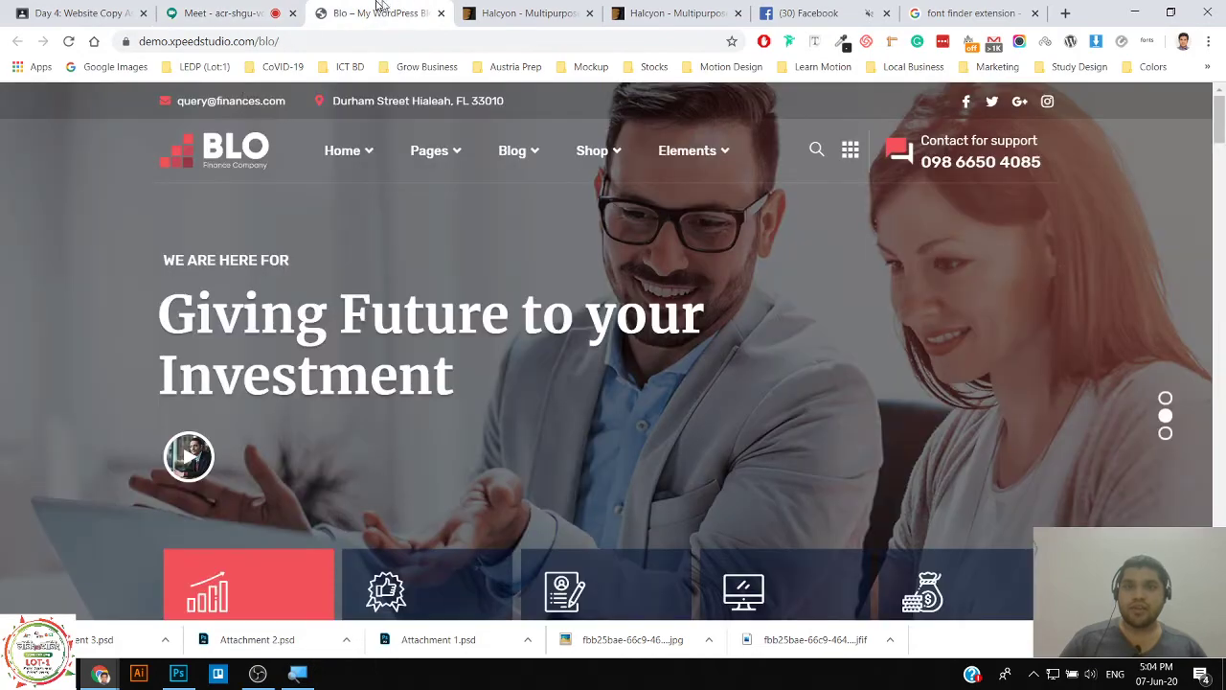
{"action": "mouse_move", "coordinate": [345, 192]}
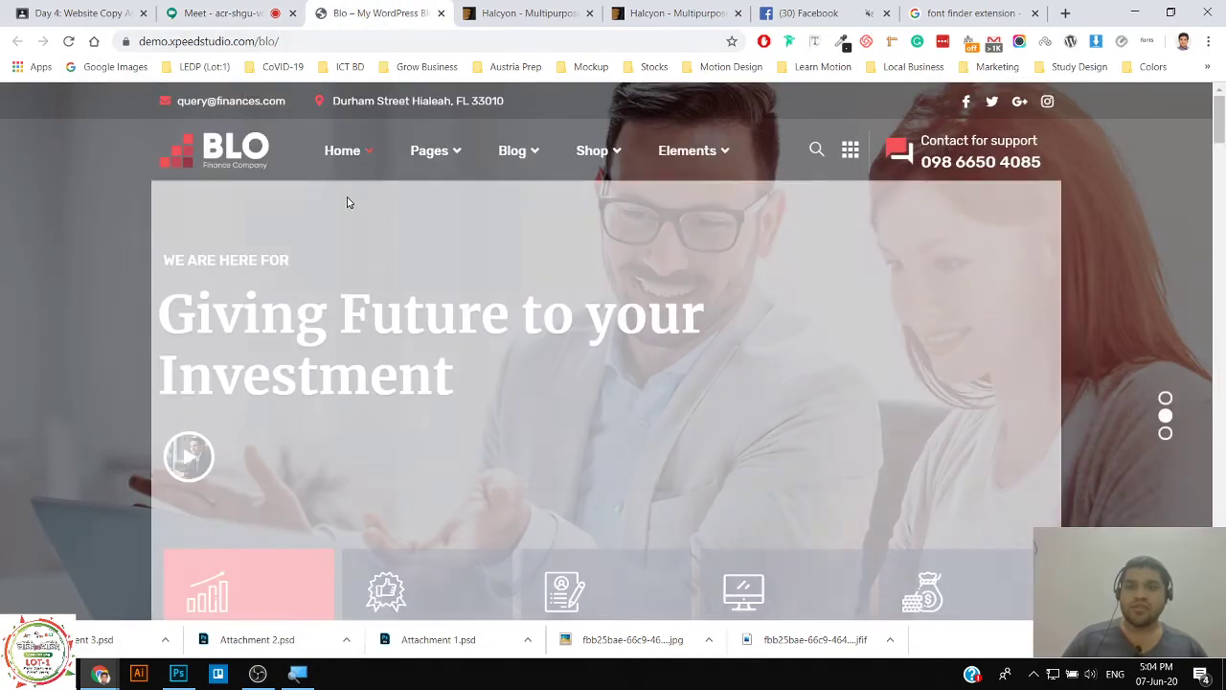
{"action": "scroll", "coordinate": [5, 204], "scroll_direction": "down", "scroll_amount": 2}
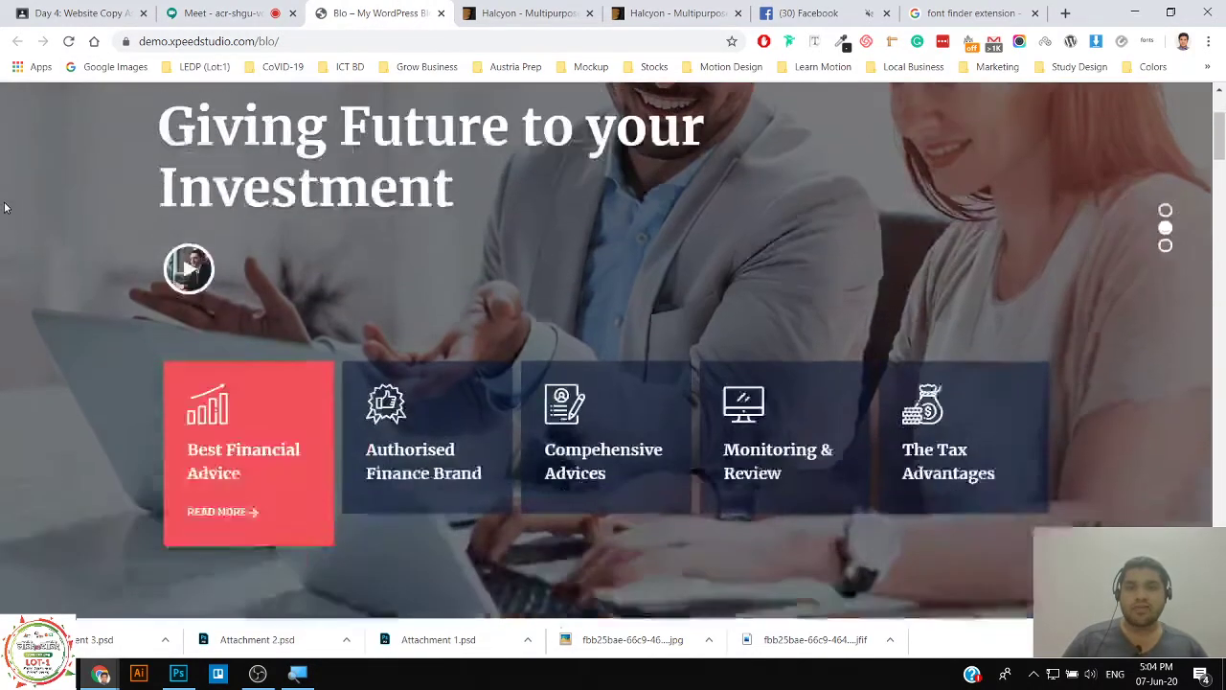
{"action": "scroll", "coordinate": [3, 207], "scroll_direction": "down", "scroll_amount": 5}
{"action": "scroll", "coordinate": [2, 209], "scroll_direction": "up", "scroll_amount": 6}
{"action": "scroll", "coordinate": [2, 209], "scroll_direction": "down", "scroll_amount": 4}
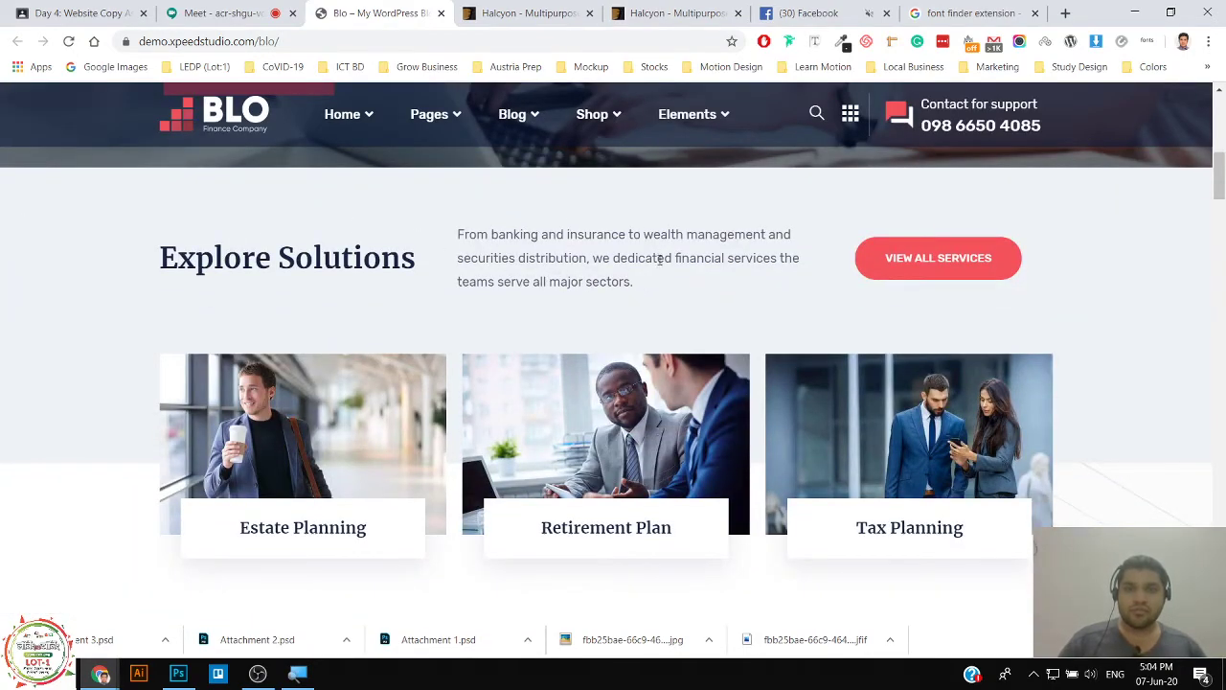
{"action": "scroll", "coordinate": [659, 261], "scroll_direction": "up", "scroll_amount": 5}
{"action": "scroll", "coordinate": [657, 267], "scroll_direction": "down", "scroll_amount": 5}
{"action": "scroll", "coordinate": [546, 261], "scroll_direction": "down", "scroll_amount": 3}
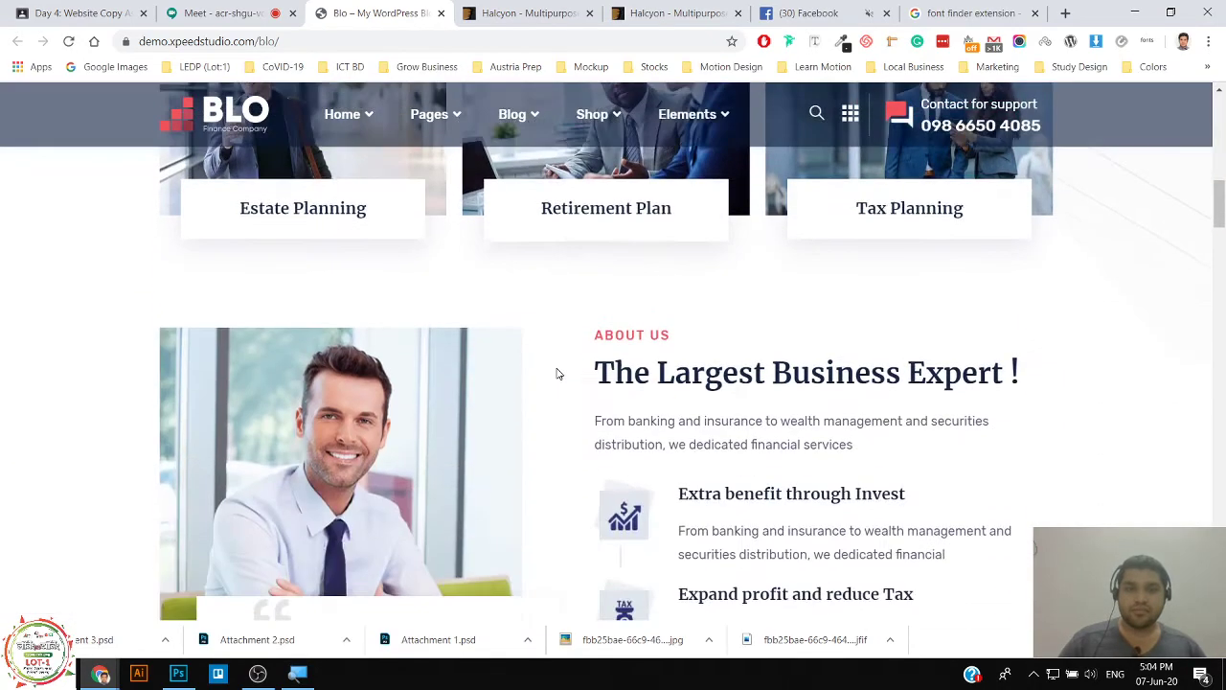
{"action": "scroll", "coordinate": [606, 387], "scroll_direction": "down", "scroll_amount": 15}
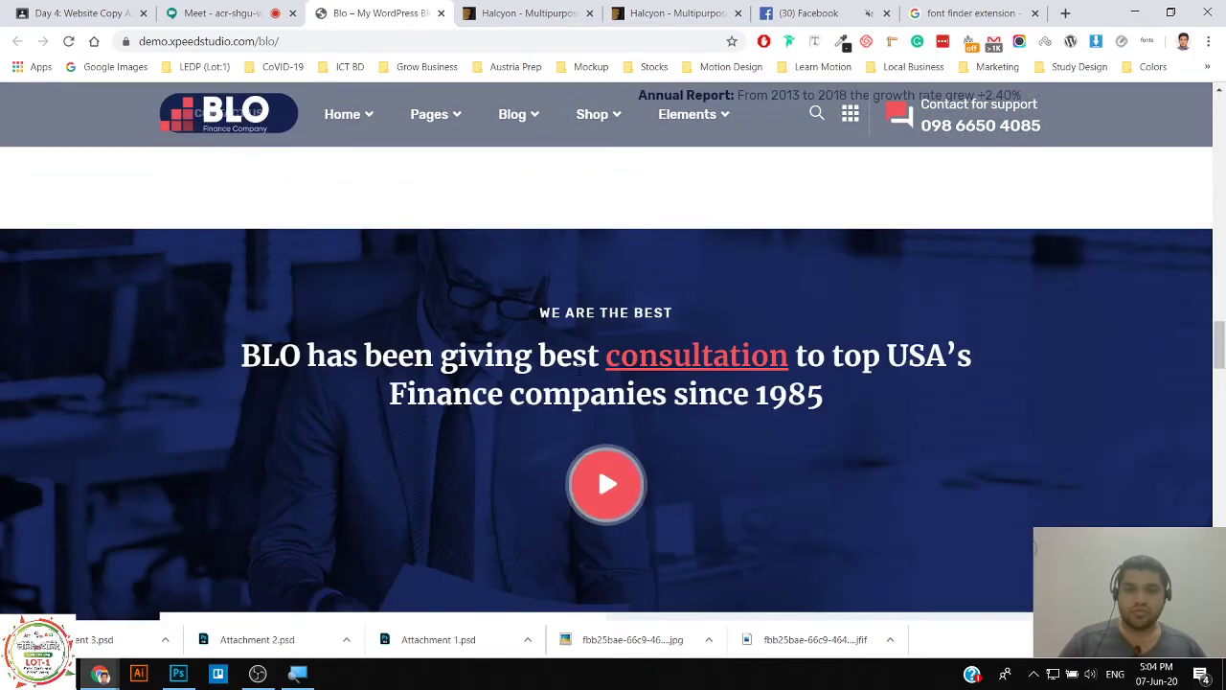
{"action": "scroll", "coordinate": [423, 361], "scroll_direction": "down", "scroll_amount": 10}
{"action": "scroll", "coordinate": [362, 346], "scroll_direction": "down", "scroll_amount": 6}
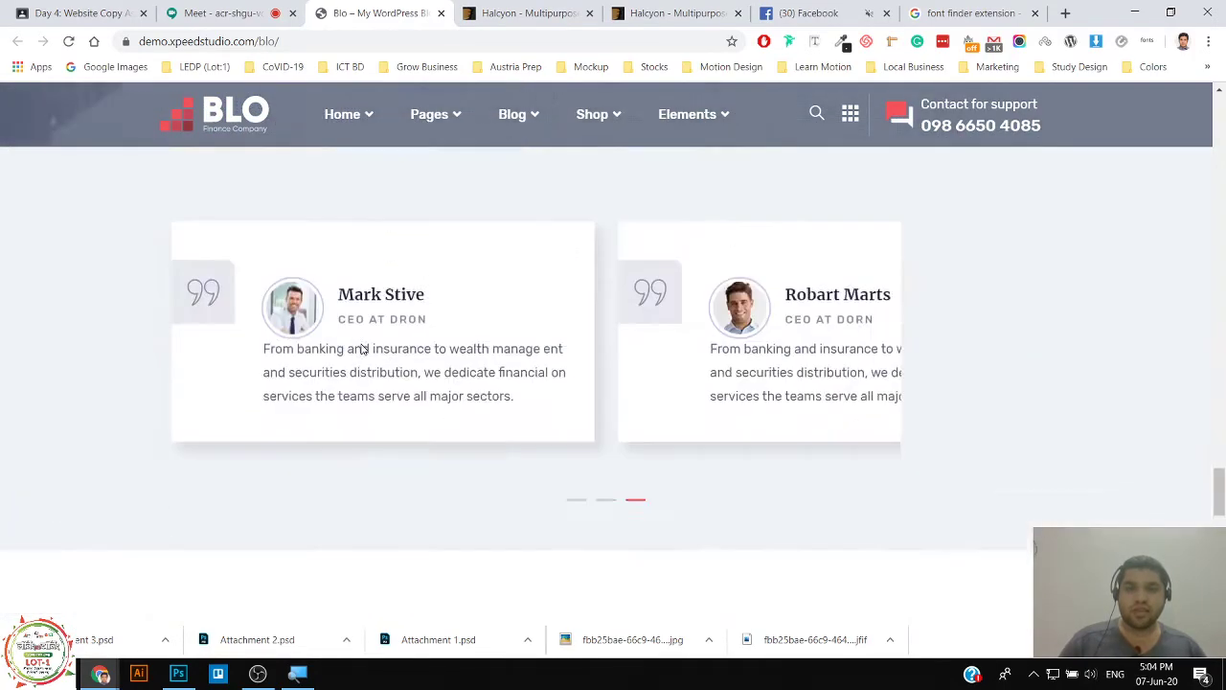
{"action": "scroll", "coordinate": [364, 347], "scroll_direction": "up", "scroll_amount": 6}
{"action": "scroll", "coordinate": [444, 383], "scroll_direction": "up", "scroll_amount": 20}
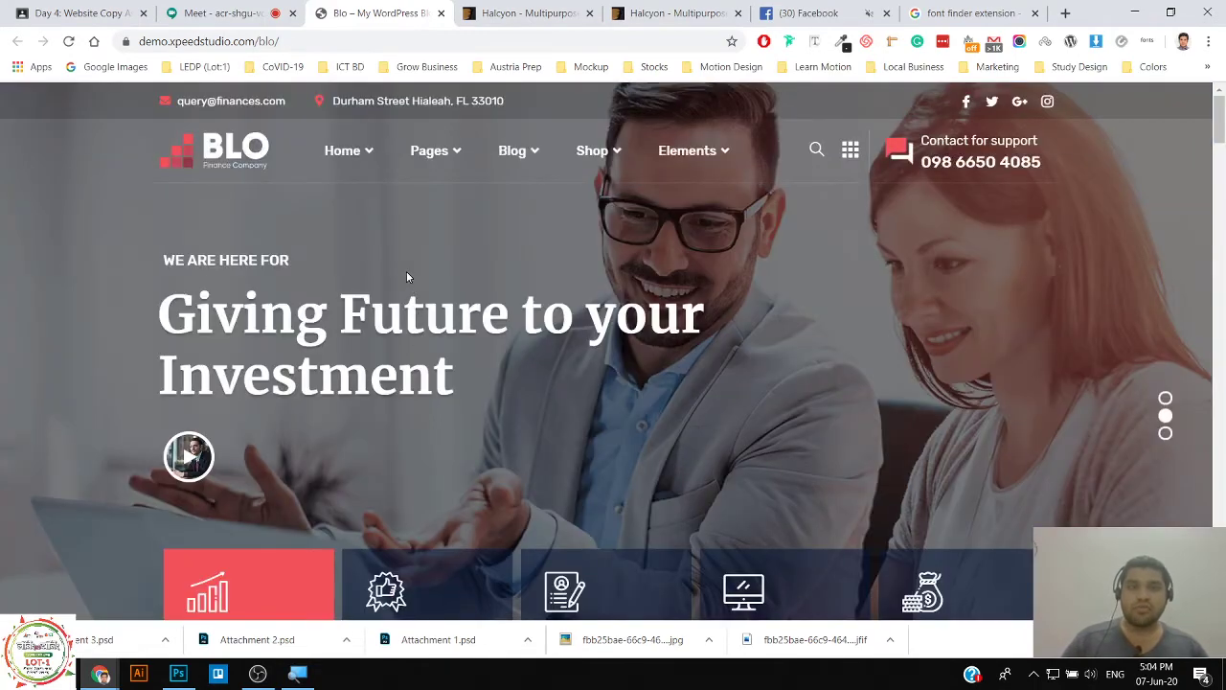
{"action": "scroll", "coordinate": [407, 278], "scroll_direction": "down", "scroll_amount": 5}
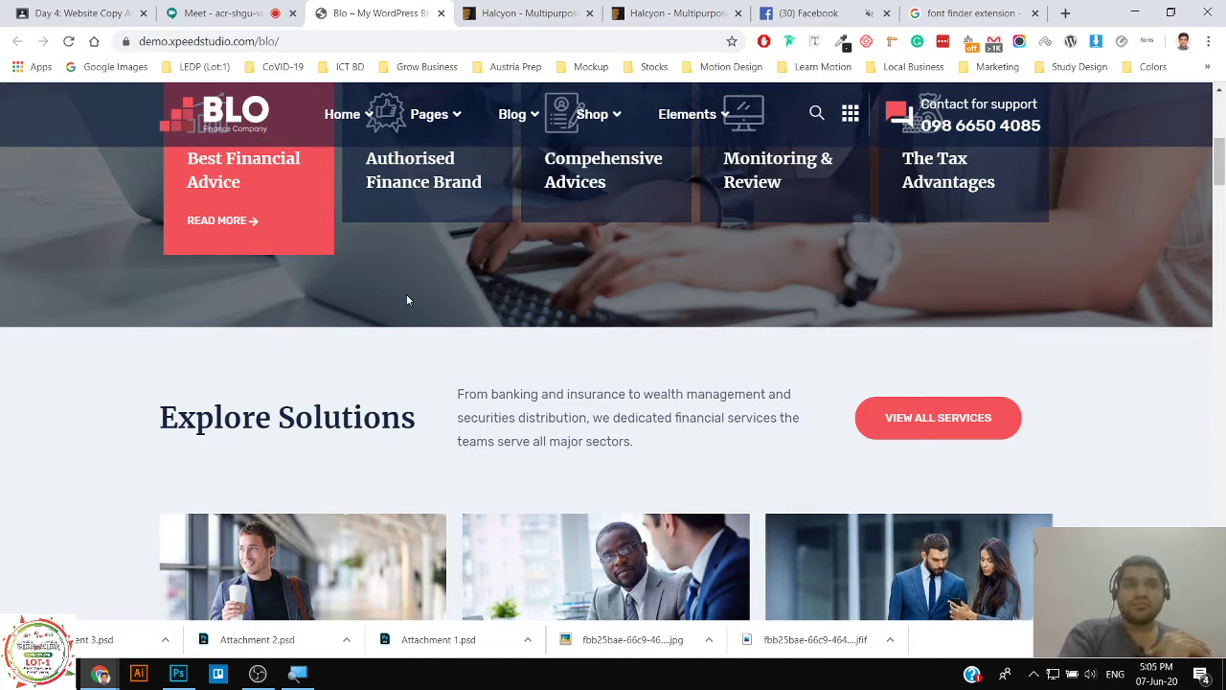
Check the participants in the Google Meet call and return to the blank document in Photoshop.
{"action": "left_click", "coordinate": [273, 14]}
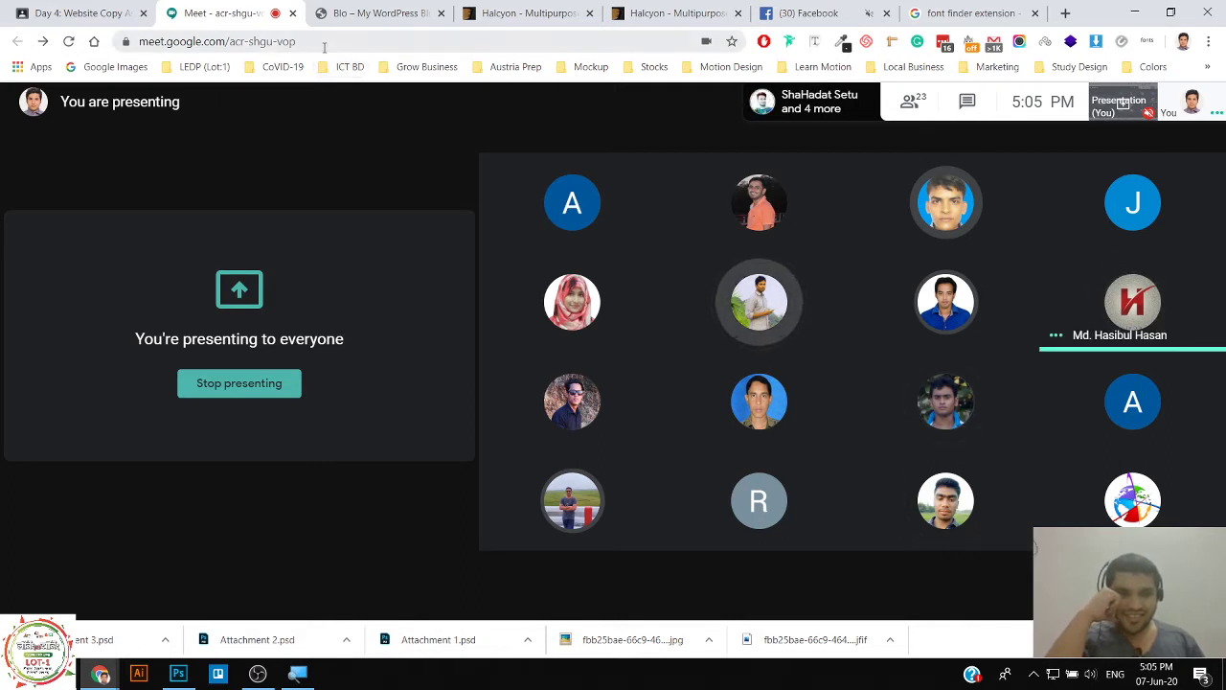
{"action": "mouse_move", "coordinate": [752, 259]}
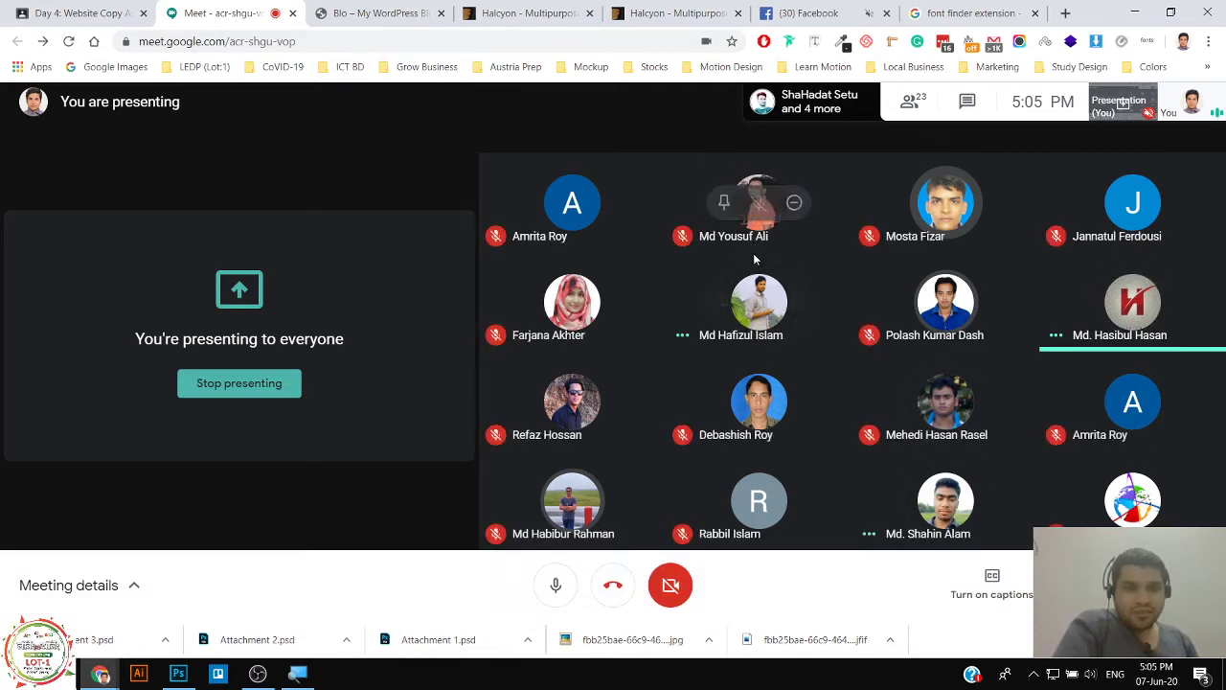
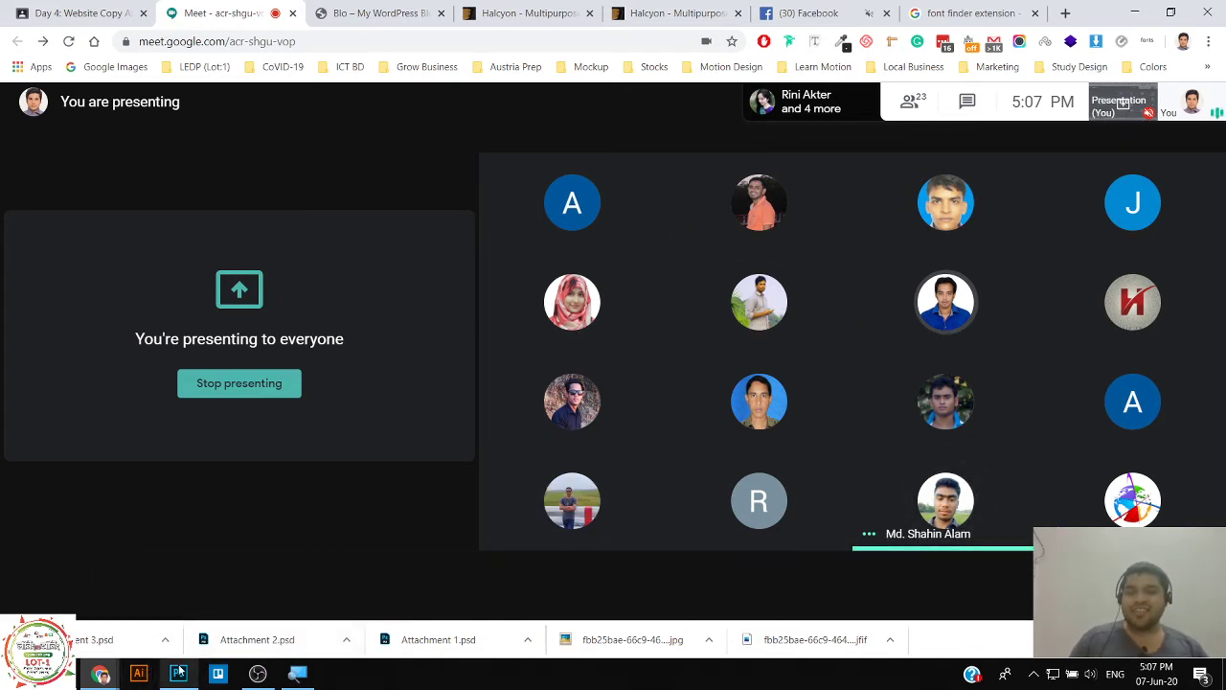
{"action": "mouse_move", "coordinate": [177, 673]}
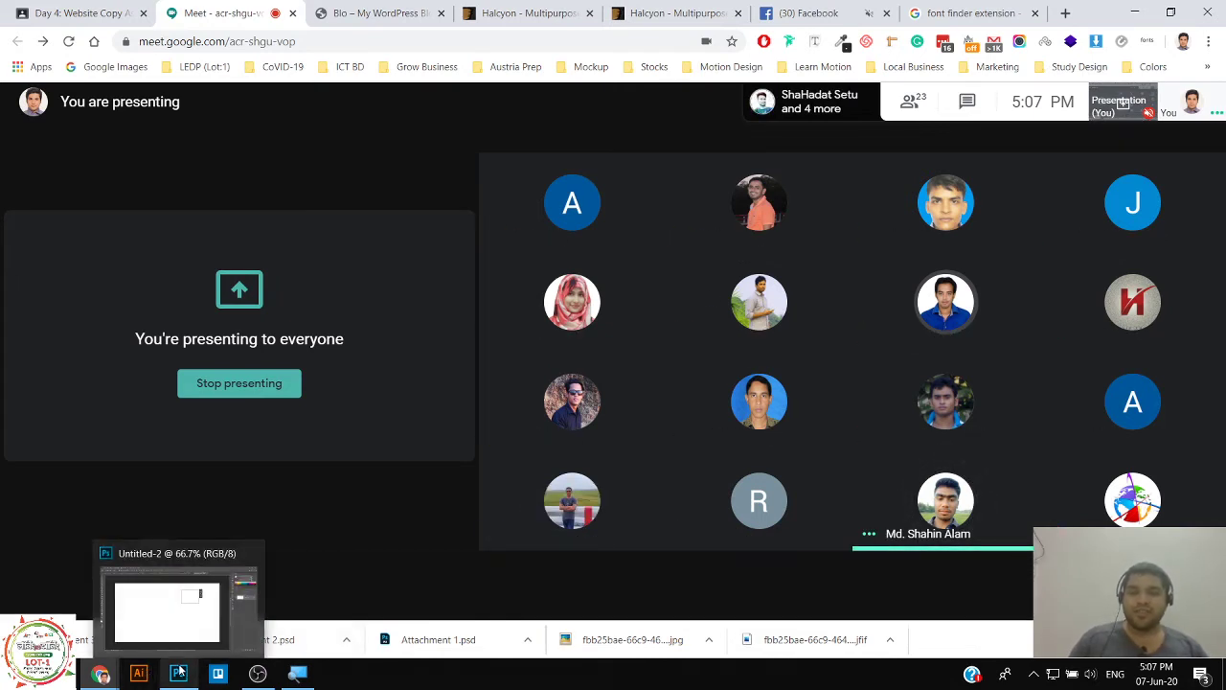
{"action": "left_click", "coordinate": [178, 672]}
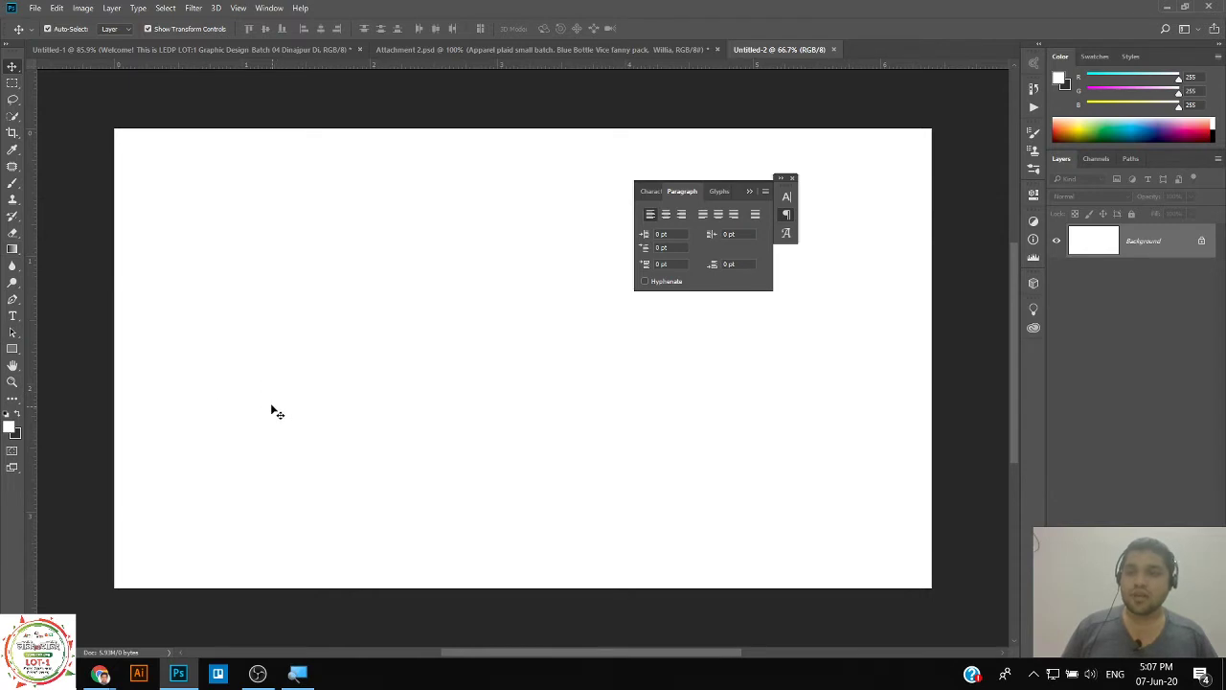
Draw an empty tall paragraph text box on the left half of the blank canvas with the Type tool.
{"action": "mouse_move", "coordinate": [97, 670]}
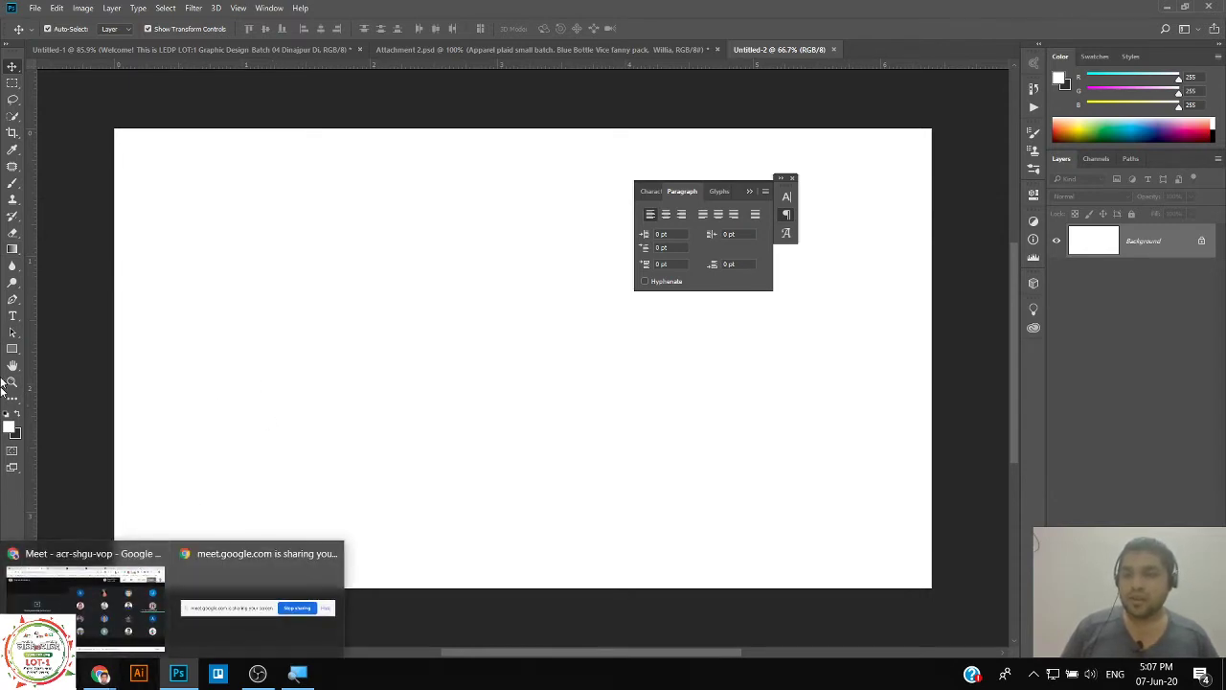
{"action": "left_click", "coordinate": [13, 315]}
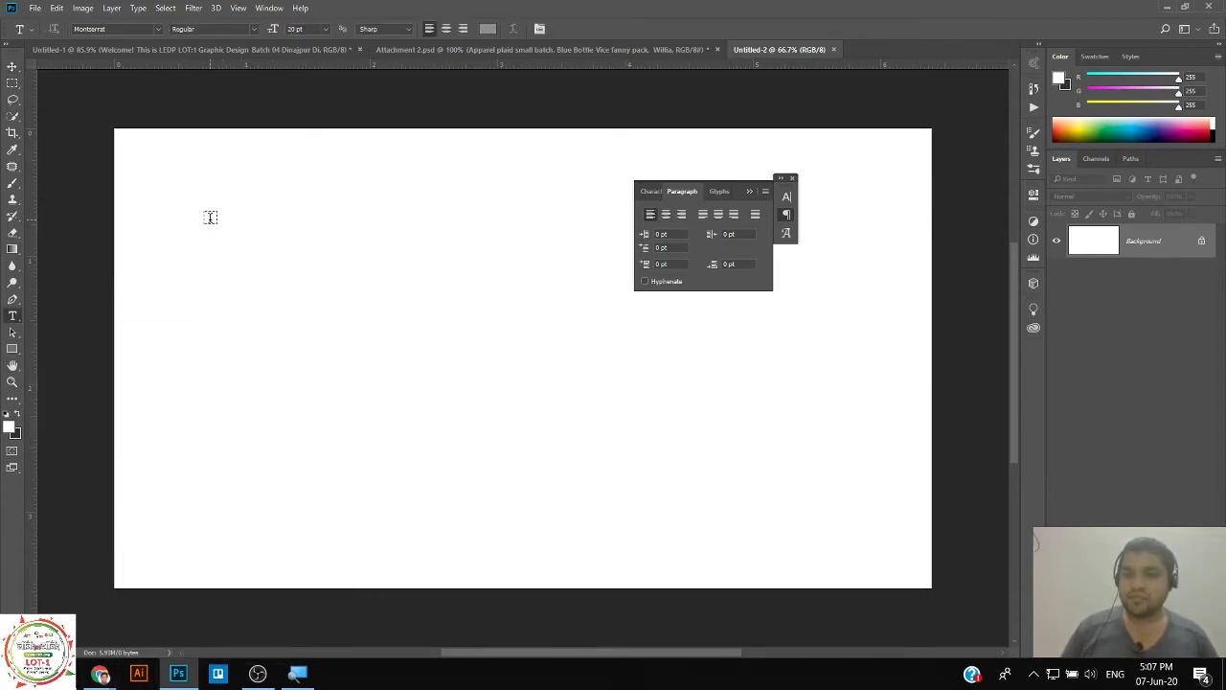
{"action": "left_click_drag", "start_coordinate": [211, 218], "coordinate": [580, 446]}
{"action": "left_click_drag", "start_coordinate": [486, 469], "coordinate": [418, 472]}
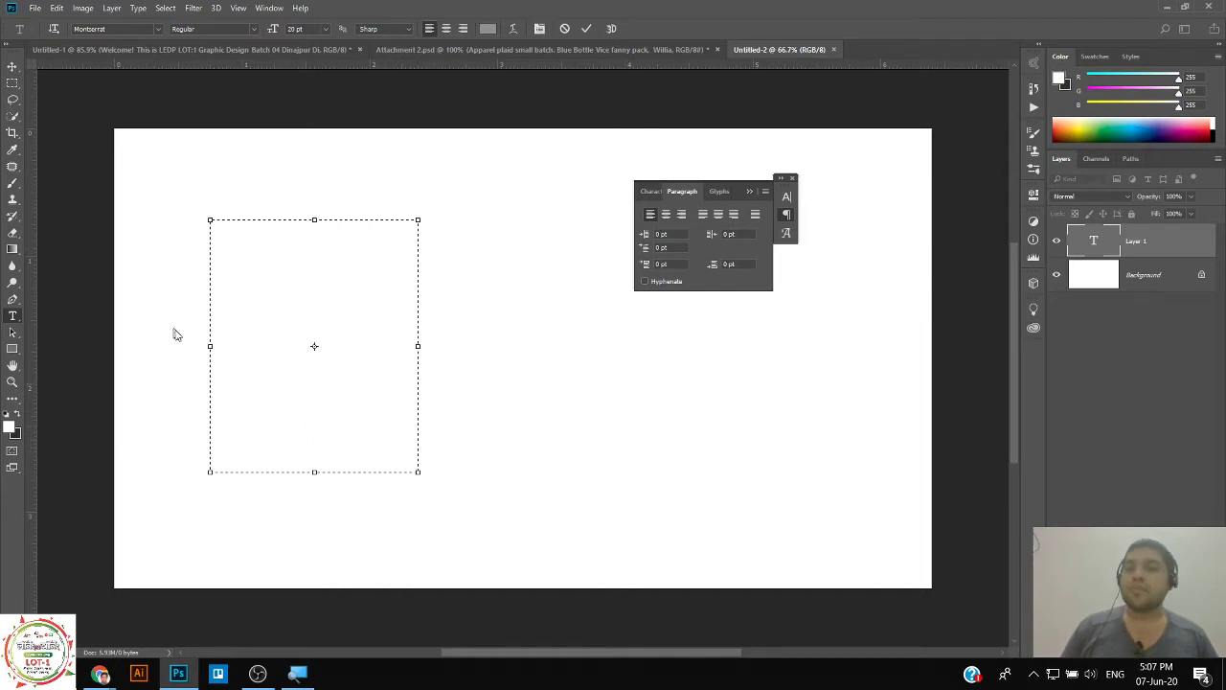
Try to open the 01_homepage image from the desktop in Photoshop while the text box is still being edited.
{"action": "mouse_move", "coordinate": [100, 673]}
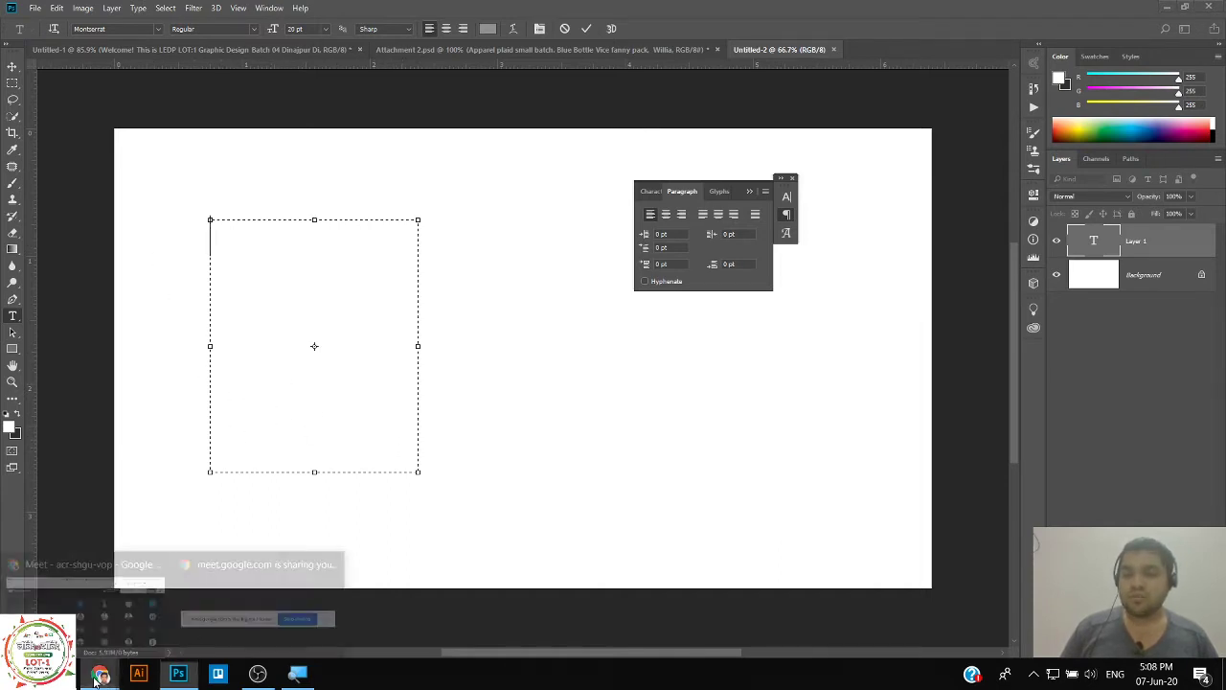
{"action": "left_click", "coordinate": [1225, 675]}
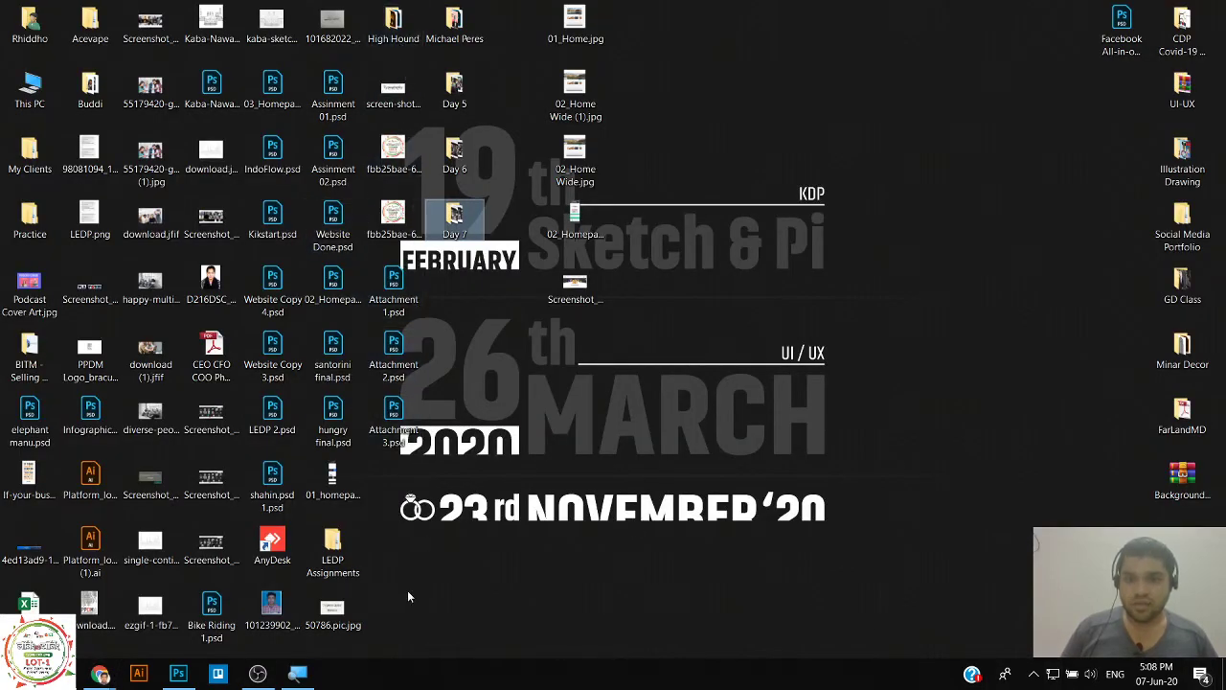
{"action": "left_click_drag", "start_coordinate": [333, 479], "coordinate": [1147, 462]}
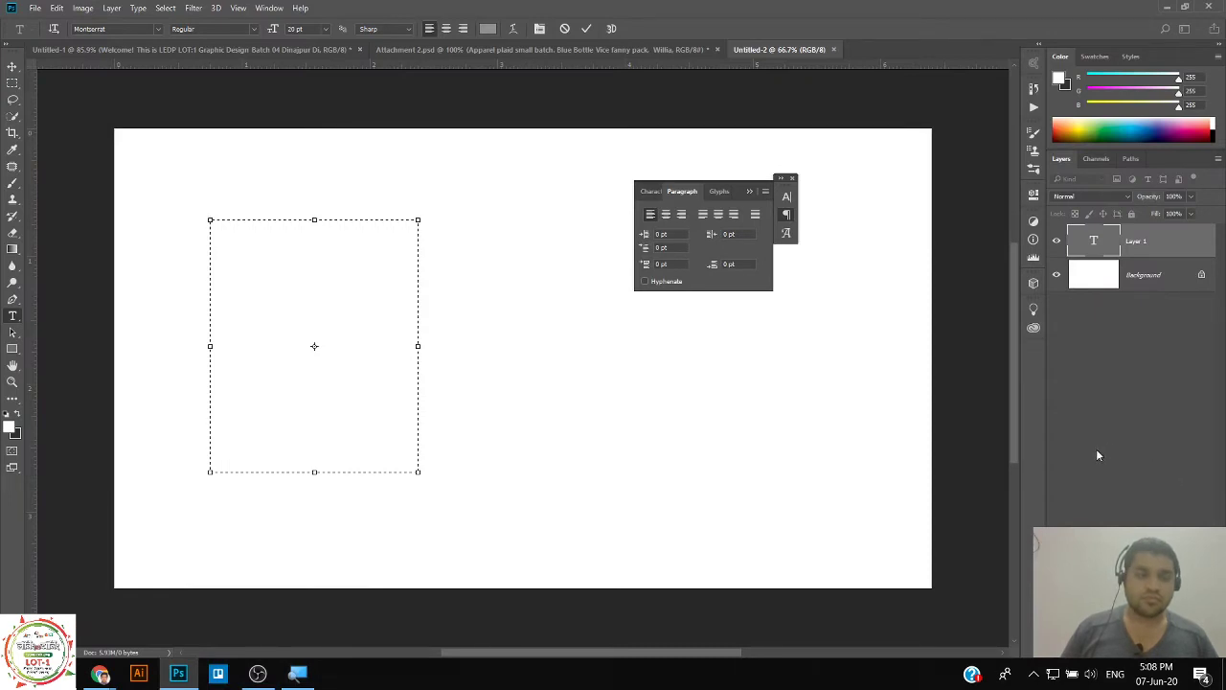
Close Attachment 2.psd without saving its changes and open 01_homepage-03.jpg from the desktop in Photoshop.
{"action": "left_click", "coordinate": [604, 49]}
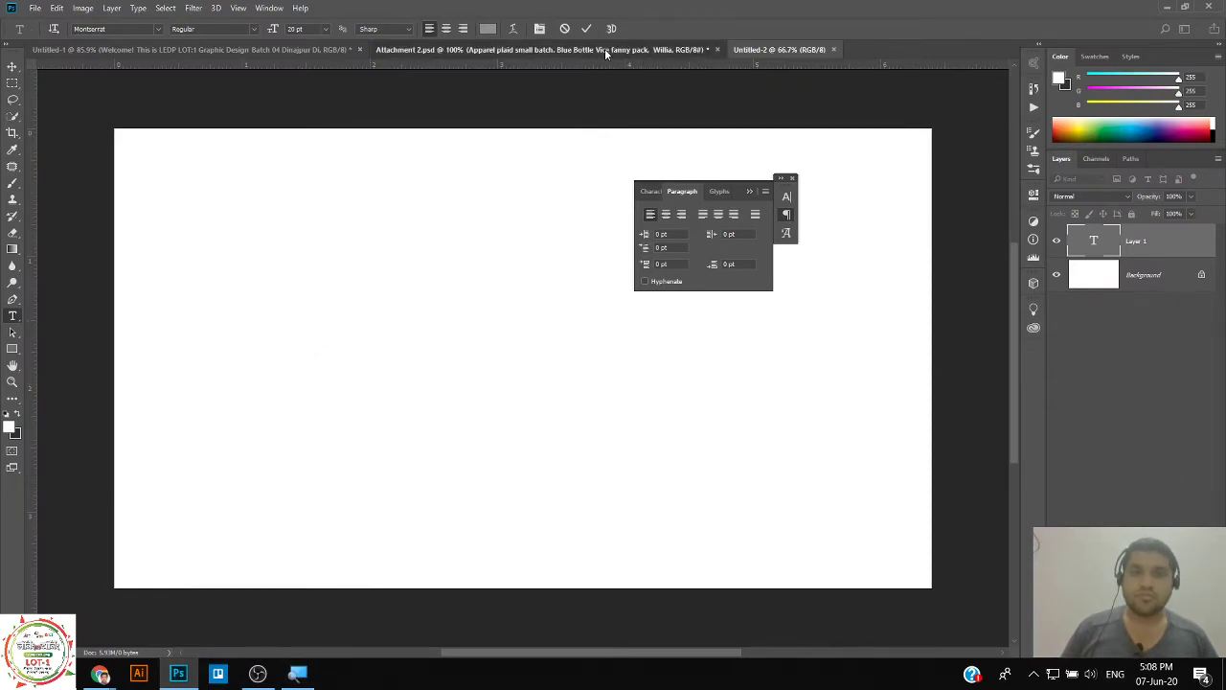
{"action": "left_click", "coordinate": [717, 49]}
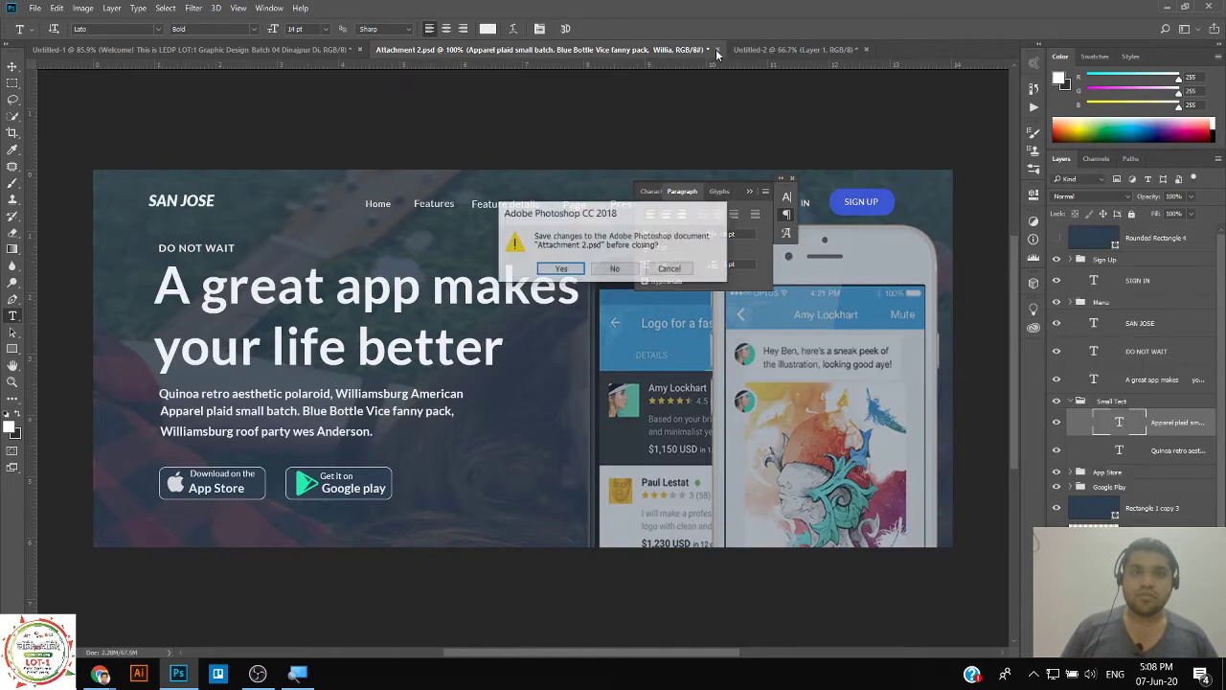
{"action": "left_click", "coordinate": [615, 270]}
{"action": "key", "text": "ctrl+w"}
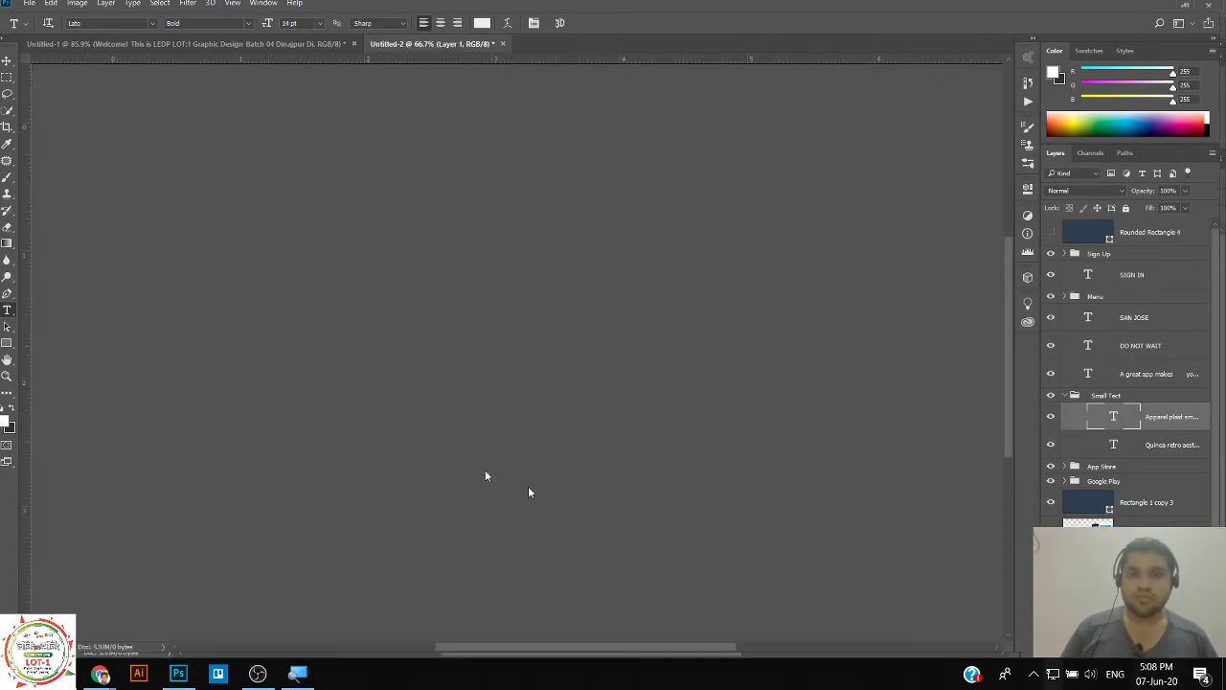
{"action": "key", "text": "super+d"}
{"action": "left_click_drag", "start_coordinate": [332, 484], "coordinate": [1119, 479]}
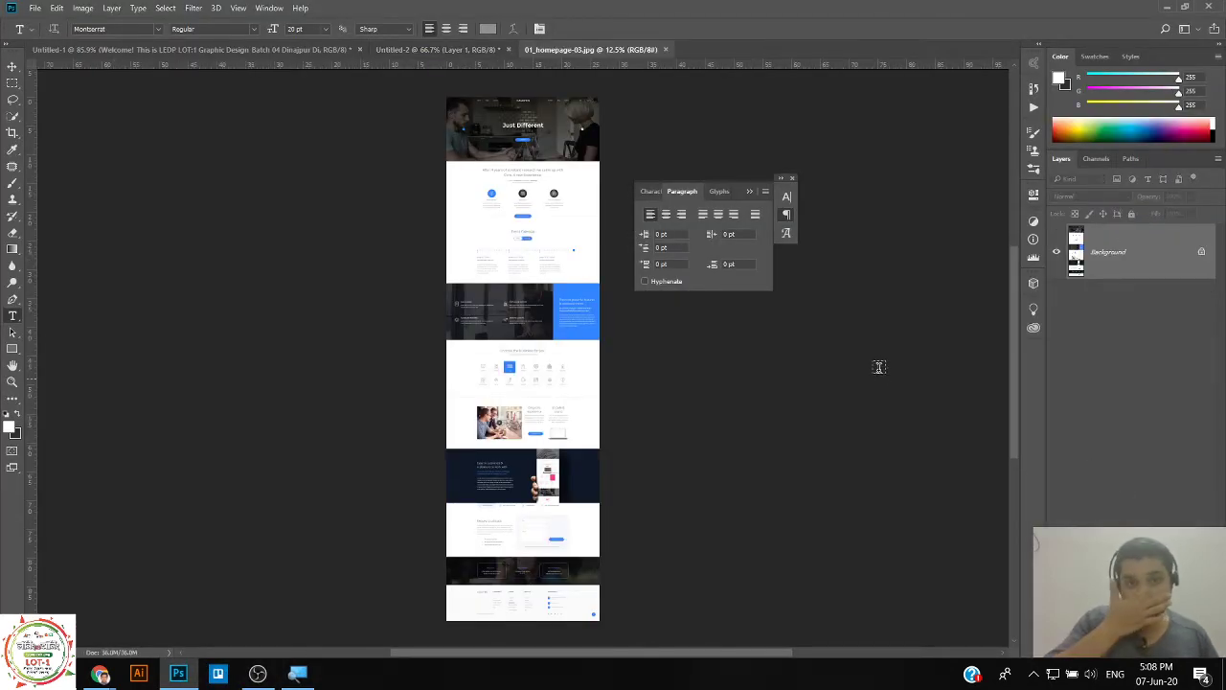
Add a paragraph text box between the Media Support and Responsive descriptions and enter "lo" in it.
{"action": "scroll", "coordinate": [491, 173], "scroll_direction": "left", "scroll_amount": 2}
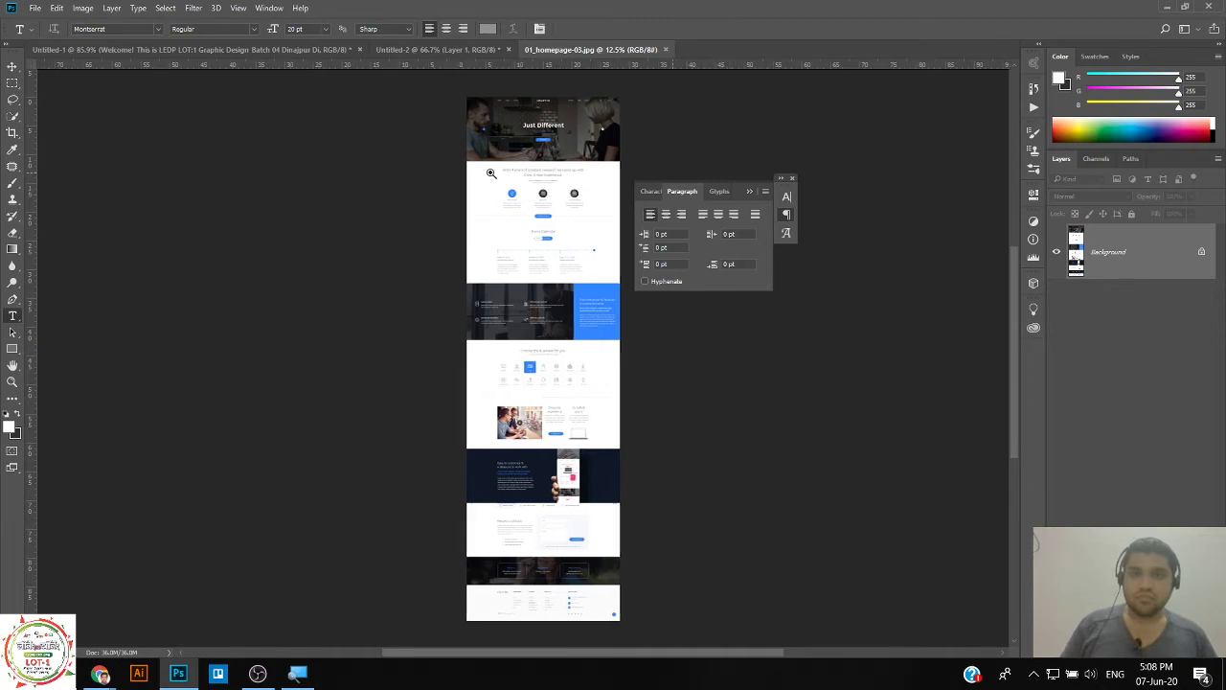
{"action": "left_click_drag", "start_coordinate": [541, 134], "coordinate": [537, 136]}
{"action": "scroll", "coordinate": [422, 278], "scroll_direction": "down", "scroll_amount": 5}
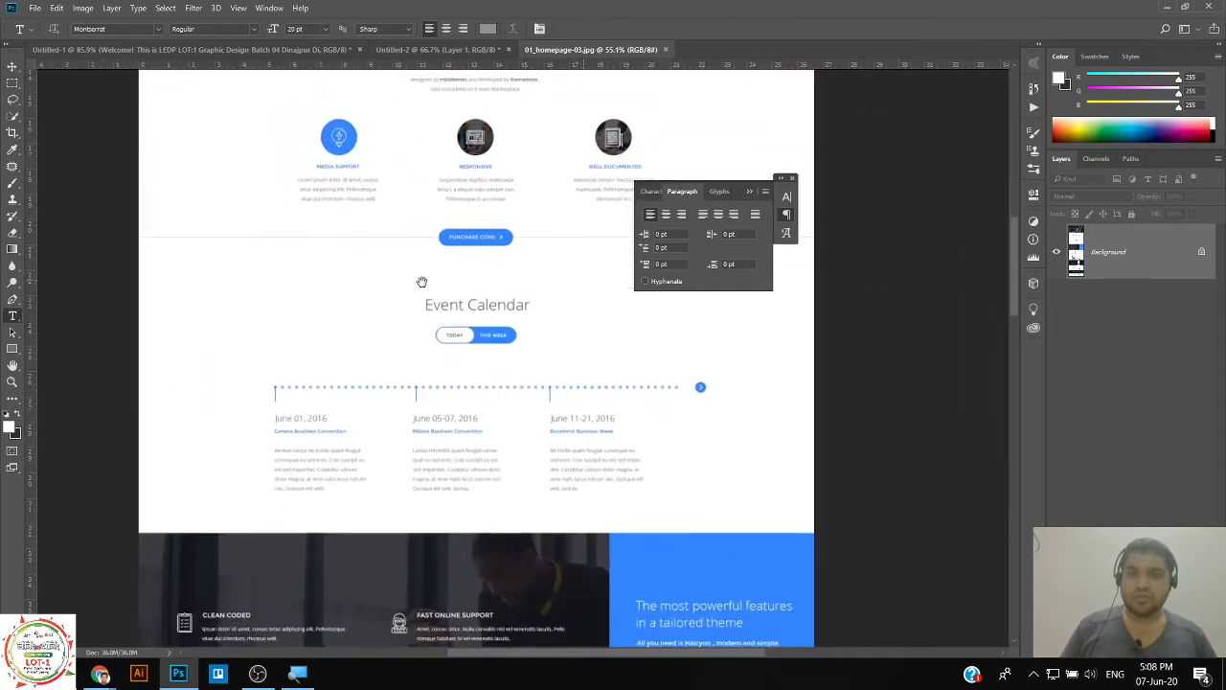
{"action": "left_click_drag", "start_coordinate": [386, 161], "coordinate": [384, 237]}
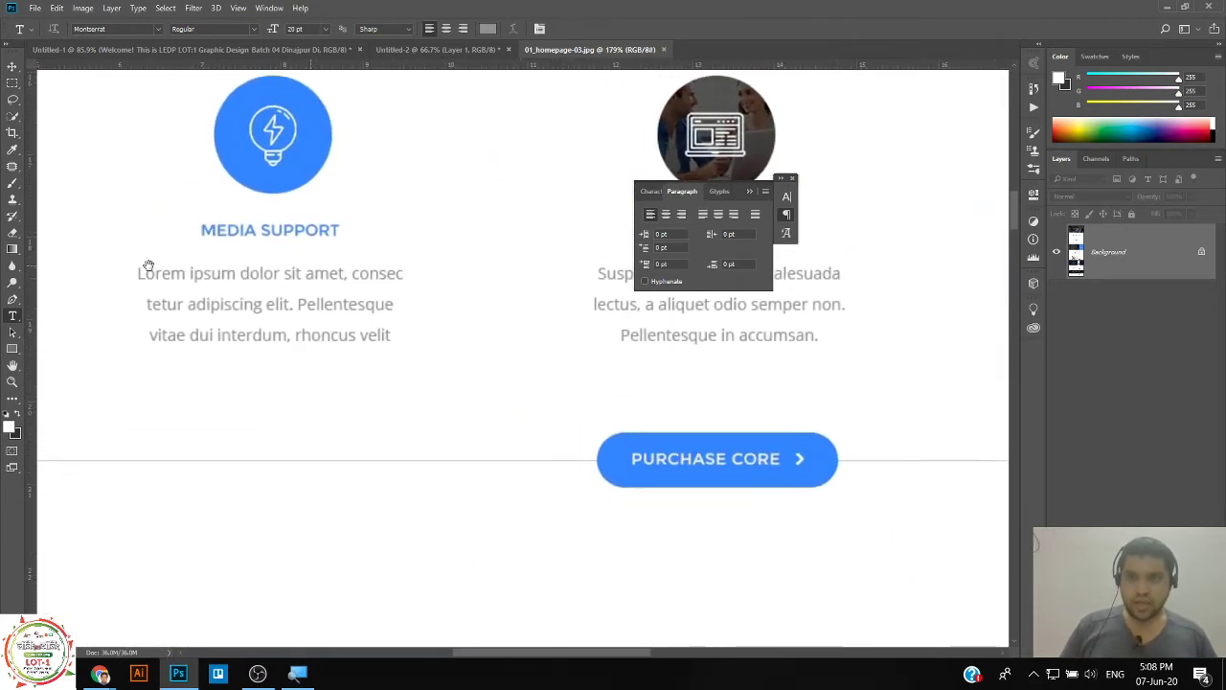
{"action": "mouse_move", "coordinate": [274, 265]}
{"action": "left_mouse_down"}
{"action": "mouse_move", "coordinate": [255, 265]}
{"action": "mouse_move", "coordinate": [287, 267]}
{"action": "left_mouse_up"}
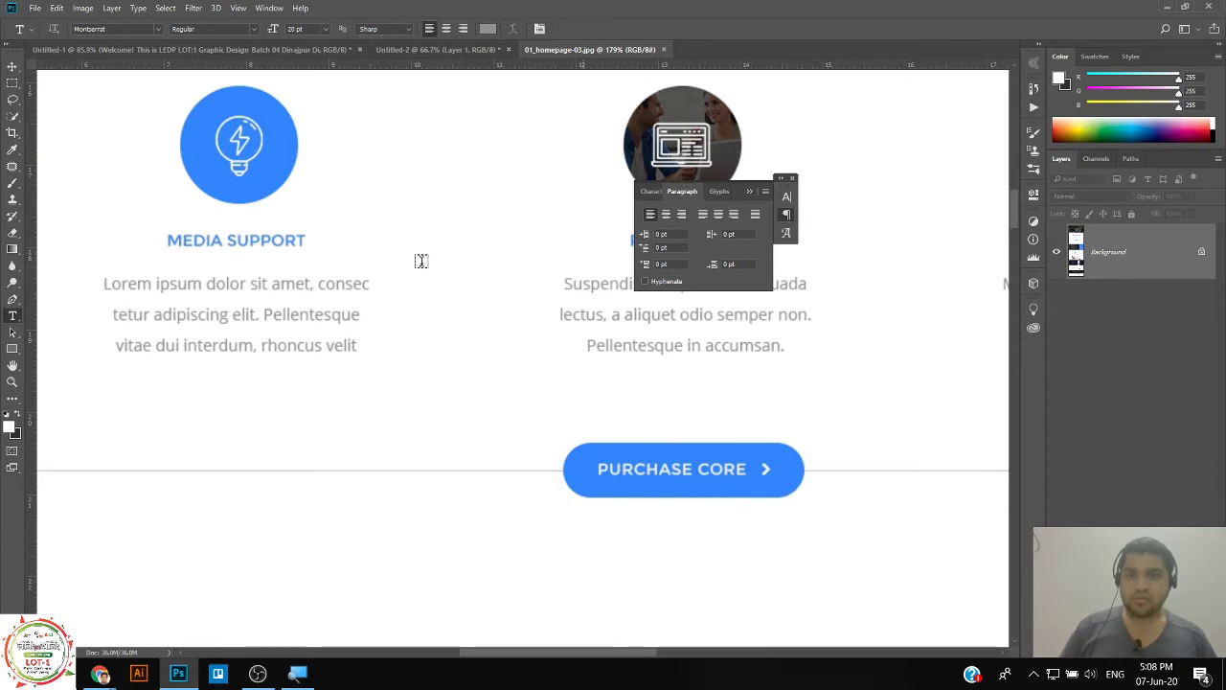
{"action": "left_click_drag", "start_coordinate": [422, 262], "coordinate": [554, 378]}
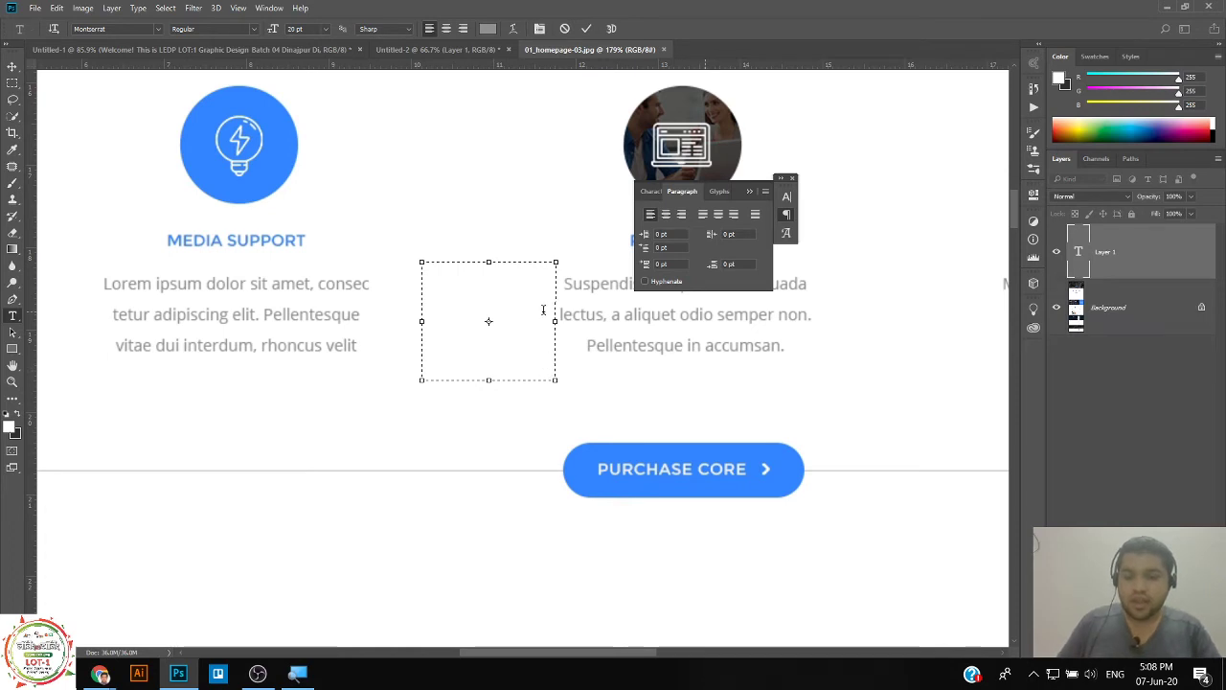
{"action": "type", "text": "lo"}
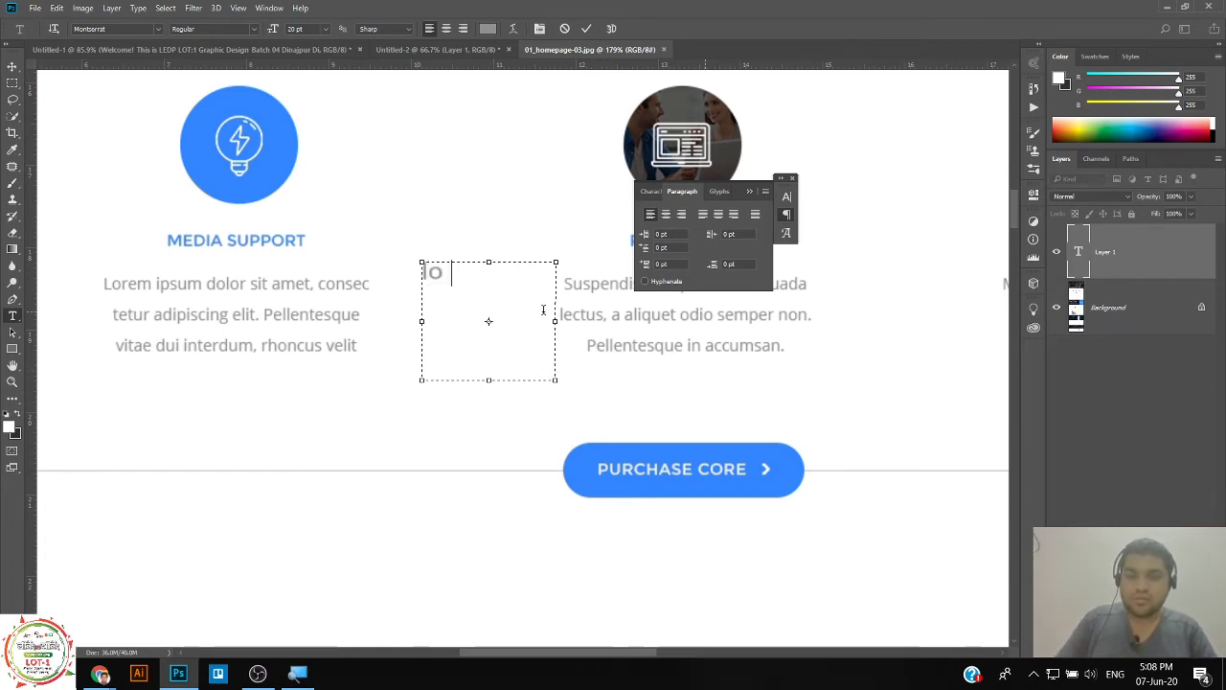
Complete the placeholder word "lorem" in the paragraph text box and move the box up beside the MEDIA SUPPORT icon.
{"action": "type", "text": "rem"}
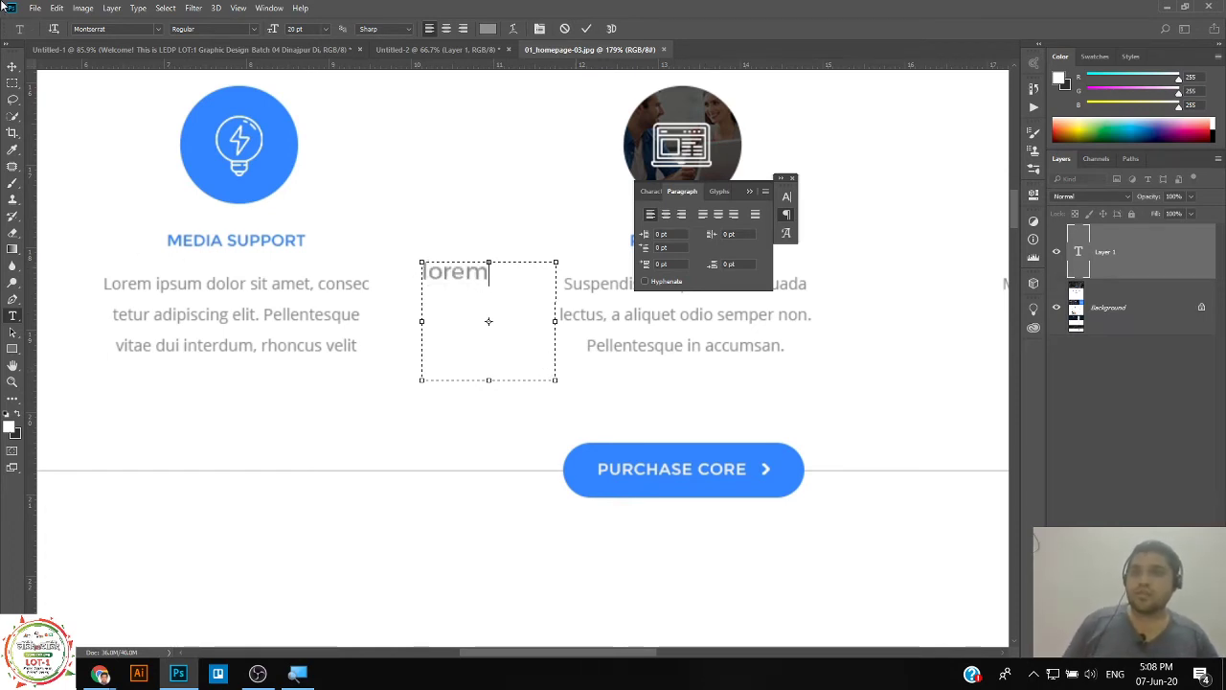
{"action": "left_click", "coordinate": [13, 66]}
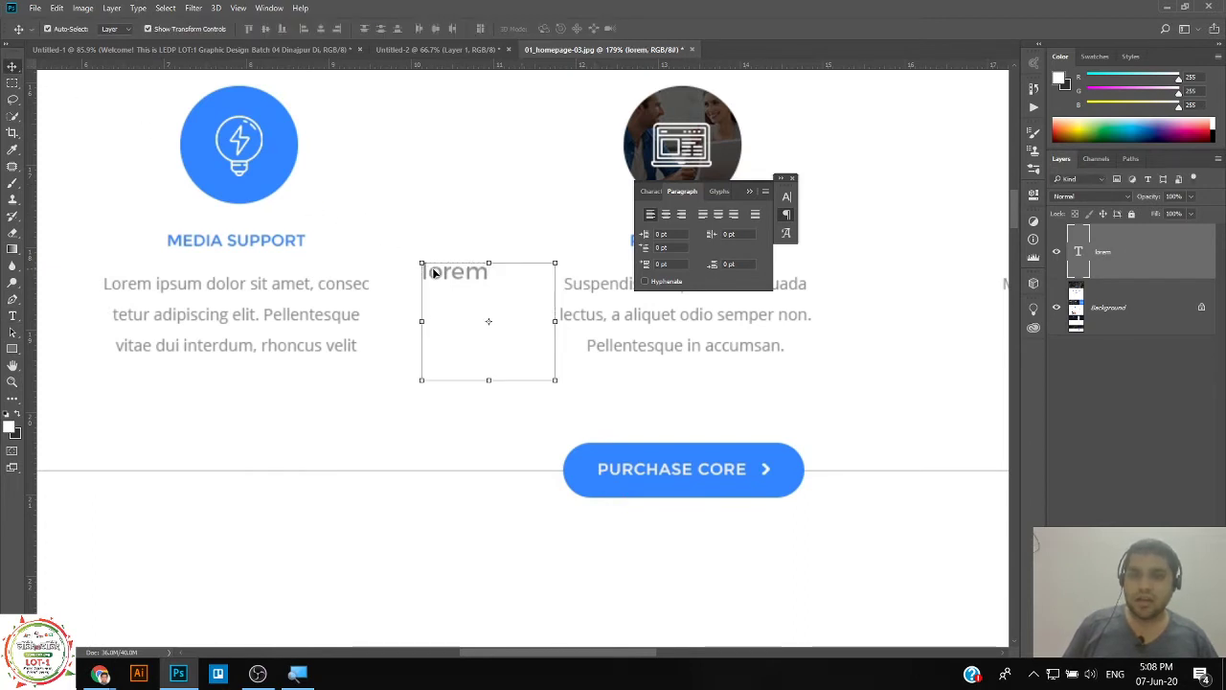
{"action": "left_click_drag", "start_coordinate": [434, 273], "coordinate": [384, 179]}
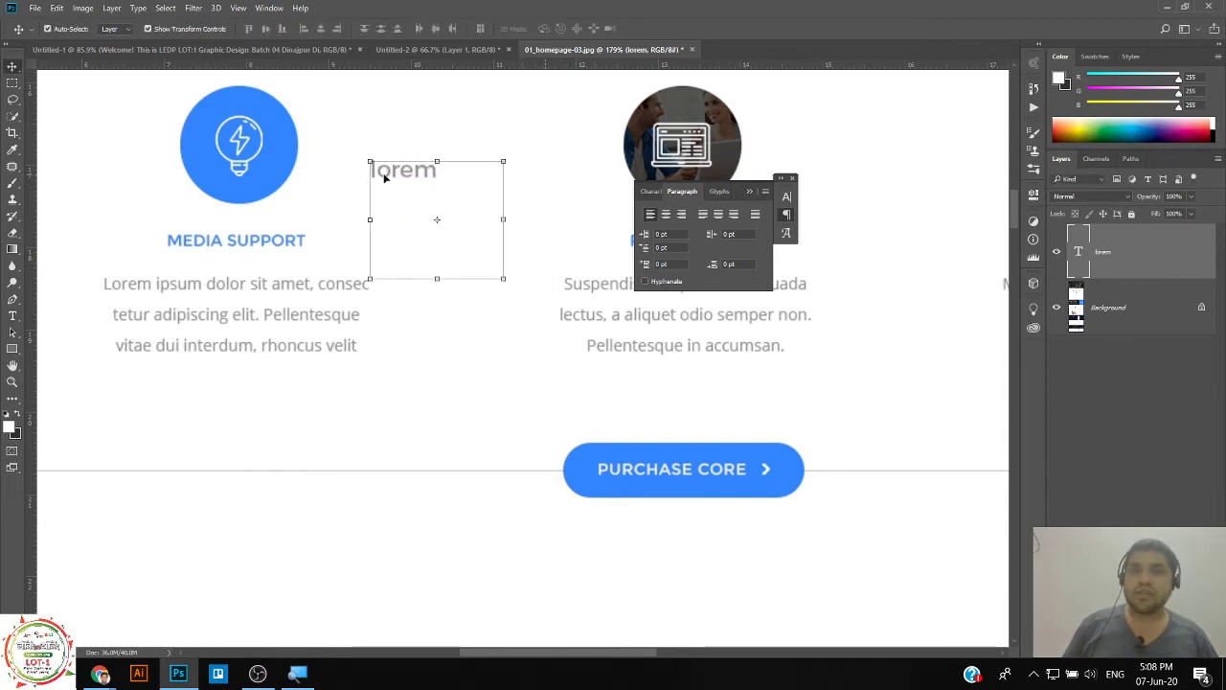
Select the whole word "lorem" in the paragraph text box for replacement.
{"action": "left_click", "coordinate": [13, 315]}
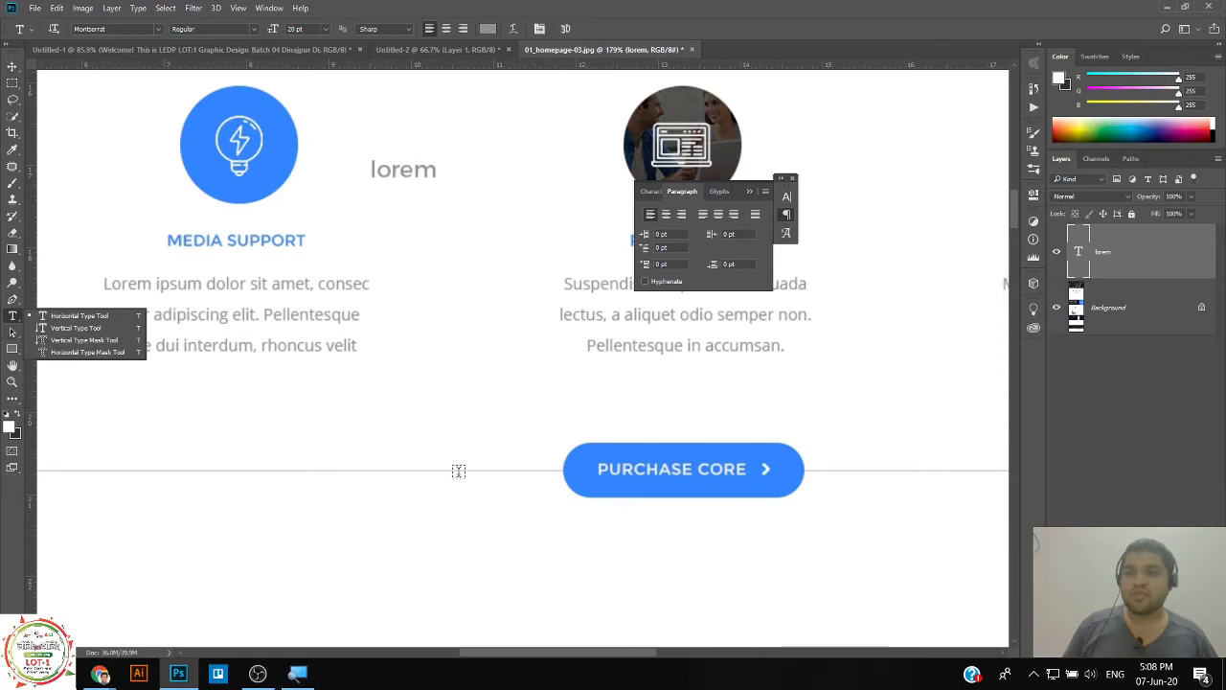
{"action": "left_click", "coordinate": [412, 176]}
{"action": "double_click", "coordinate": [410, 174]}
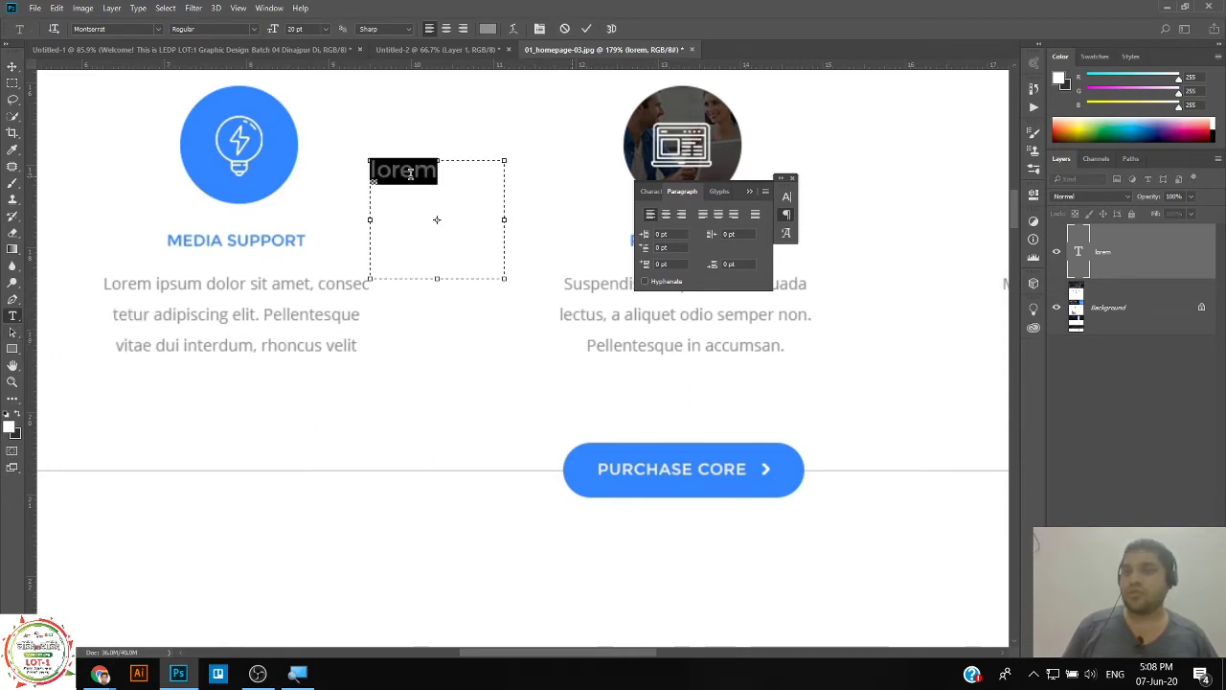
Switch to Chrome and search Google for "lorem ipsum text" in place of the font finder search.
{"action": "mouse_move", "coordinate": [100, 677]}
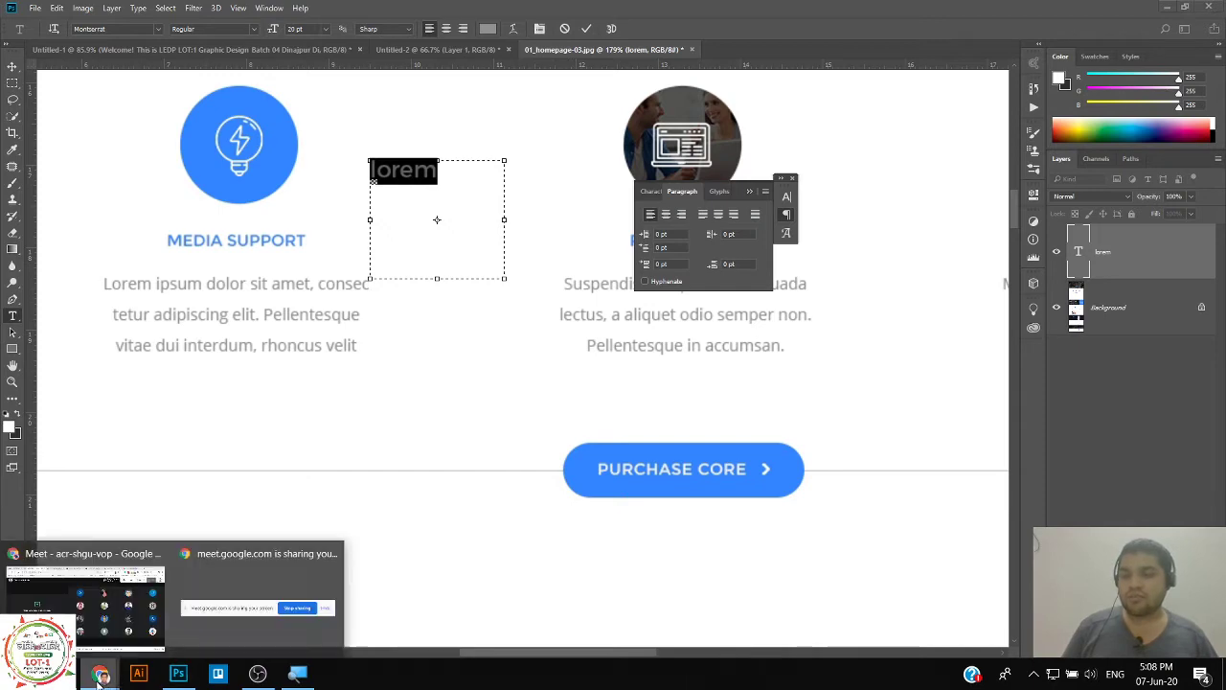
{"action": "left_click", "coordinate": [82, 594]}
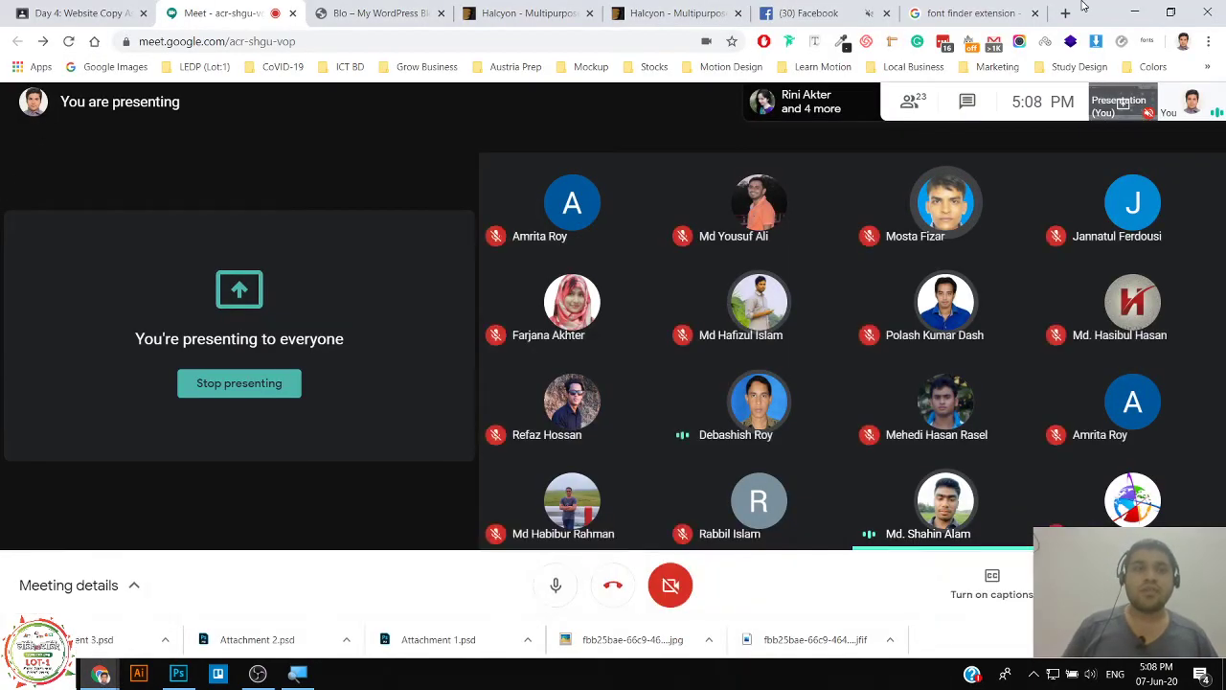
{"action": "left_click", "coordinate": [970, 14]}
{"action": "left_click", "coordinate": [404, 46]}
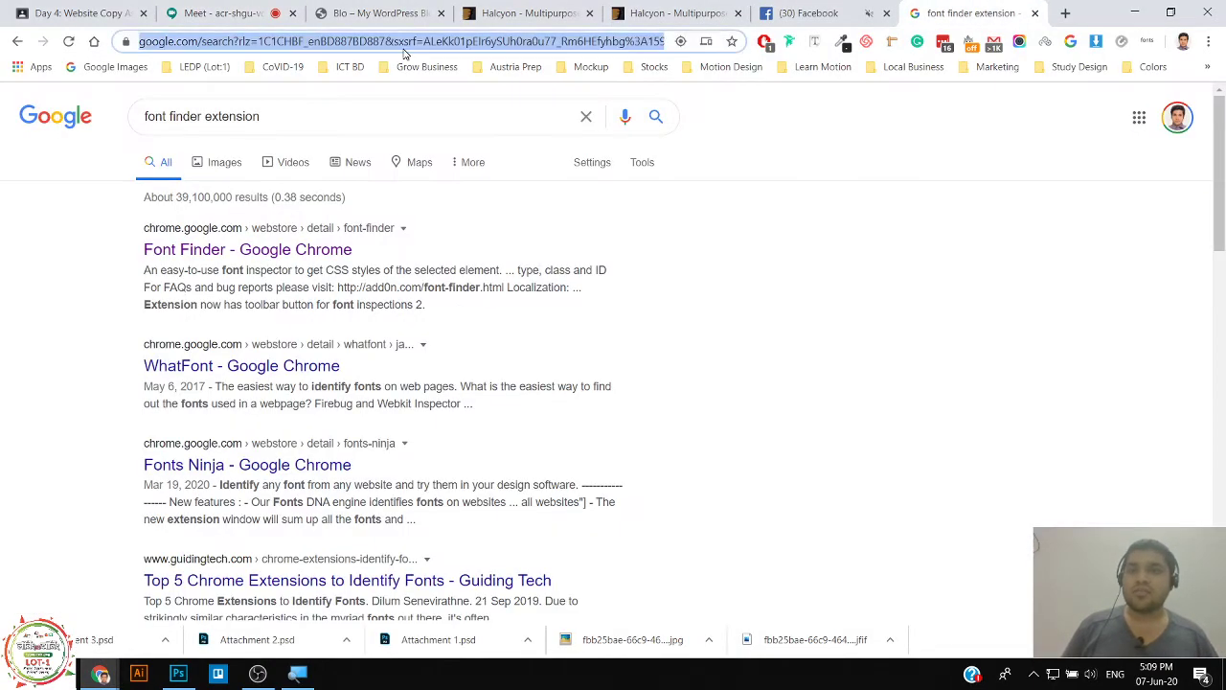
{"action": "type", "text": "lorem ipsum"}
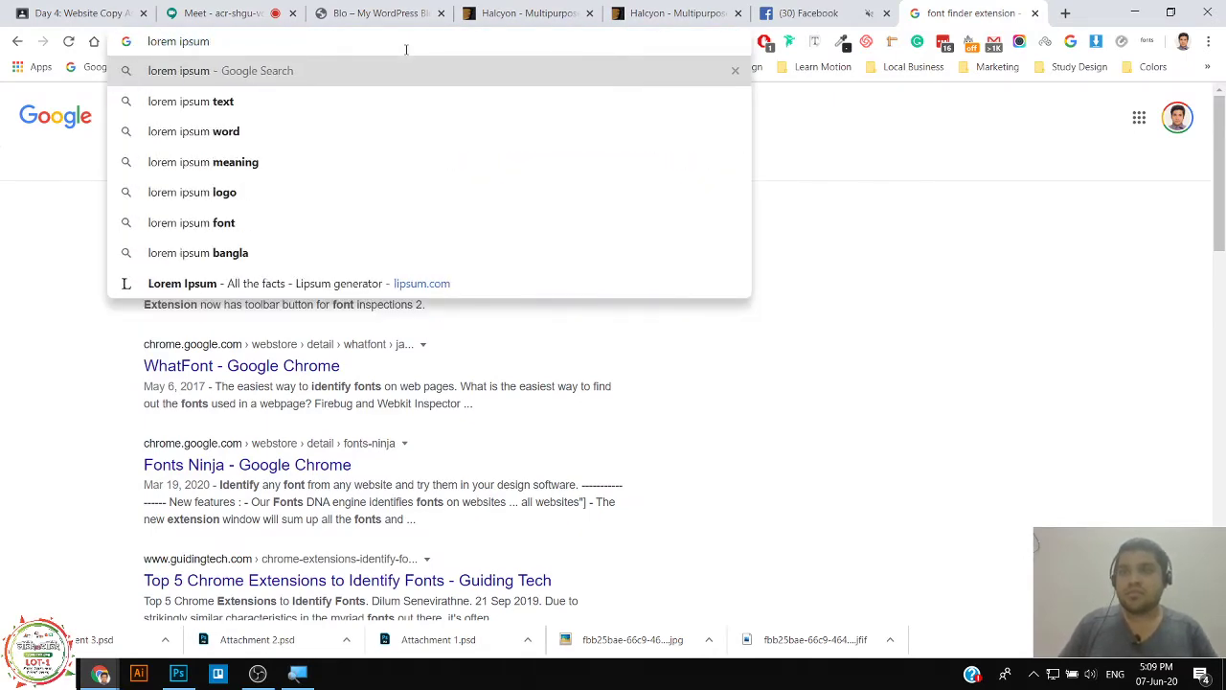
{"action": "key", "text": "Down"}
{"action": "key", "text": "Return"}
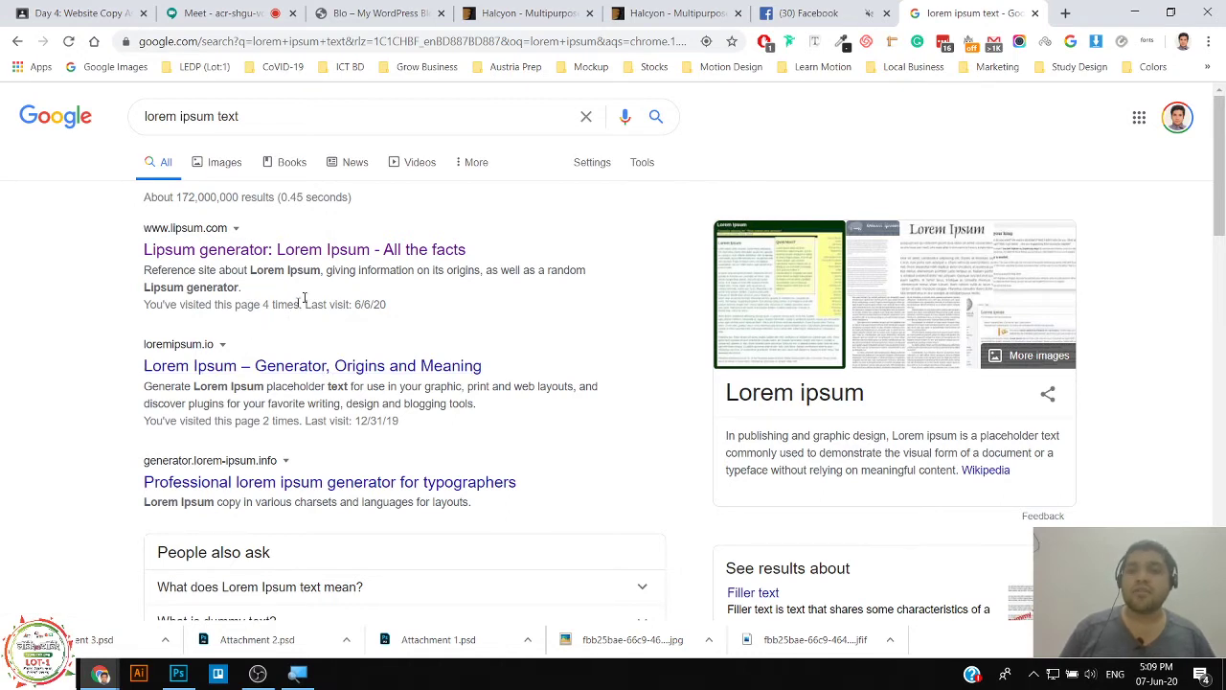
Open the lipsum.com result in a new tab and copy the paragraph under "Where can I get some?".
{"action": "middle_click", "coordinate": [273, 251]}
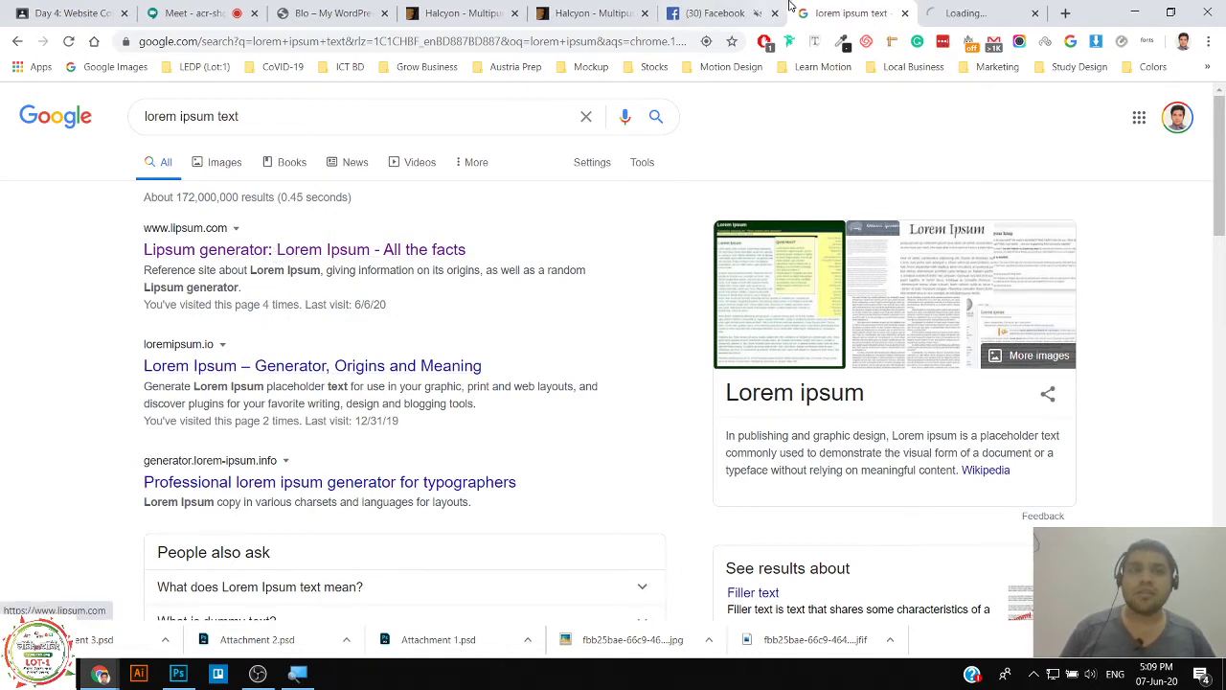
{"action": "left_click", "coordinate": [954, 12]}
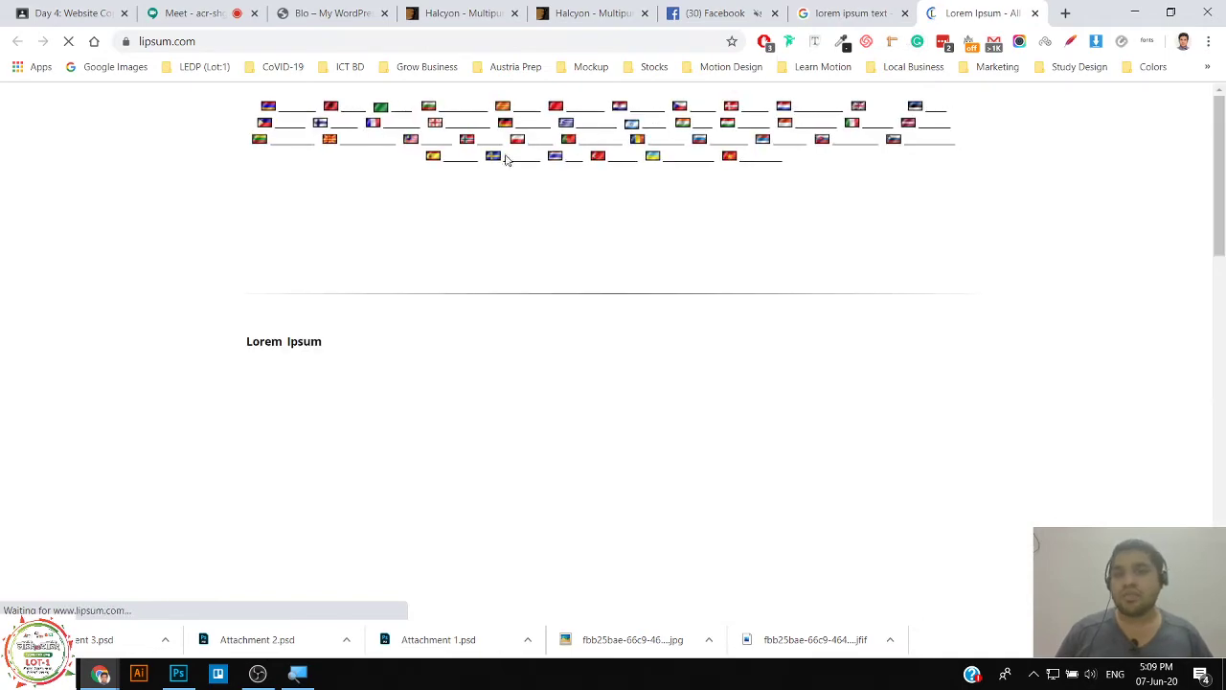
{"action": "scroll", "coordinate": [266, 330], "scroll_direction": "down", "scroll_amount": 2}
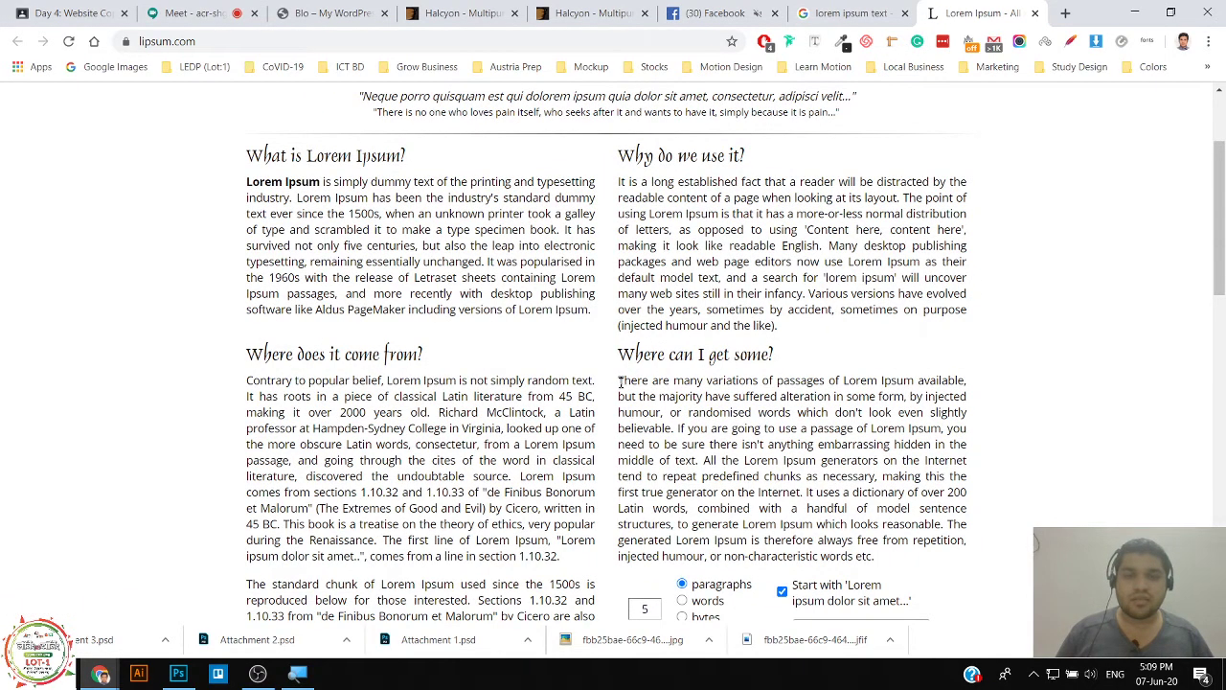
{"action": "left_click_drag", "start_coordinate": [620, 382], "coordinate": [913, 557]}
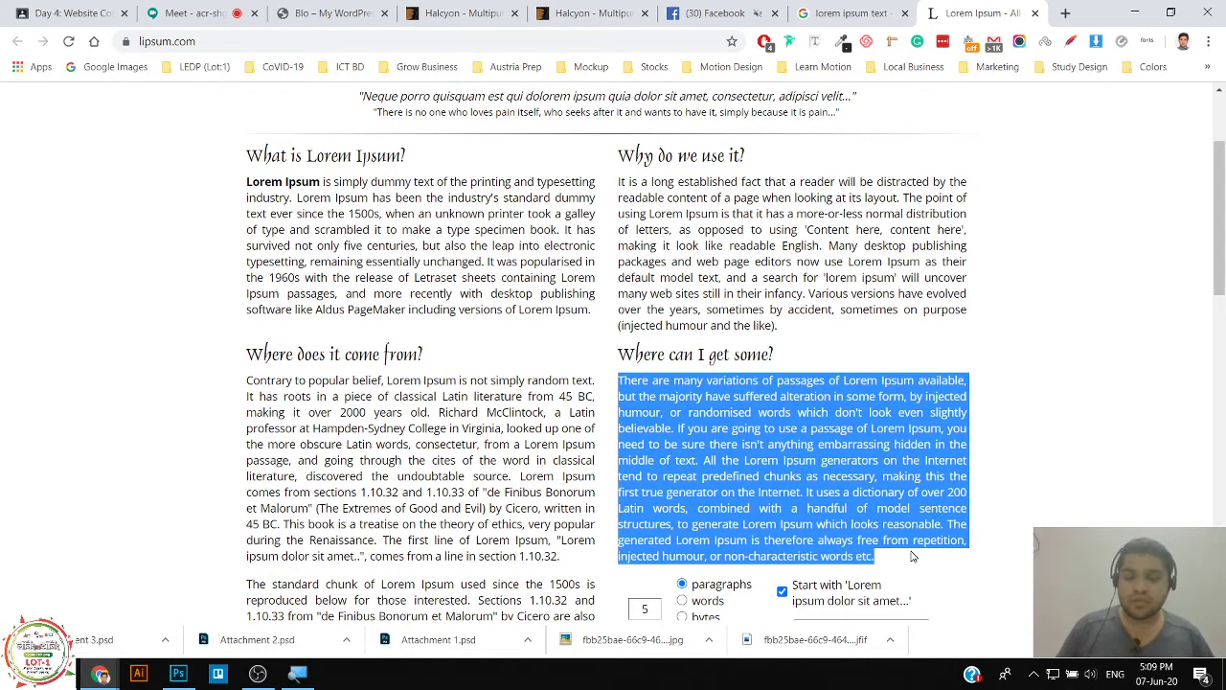
Switch back to Photoshop, replace "lorem" with the copied paragraph, and enlarge the text box sideways and downward to the PURCHASE CORE button.
{"action": "key", "text": "alt+Tab"}
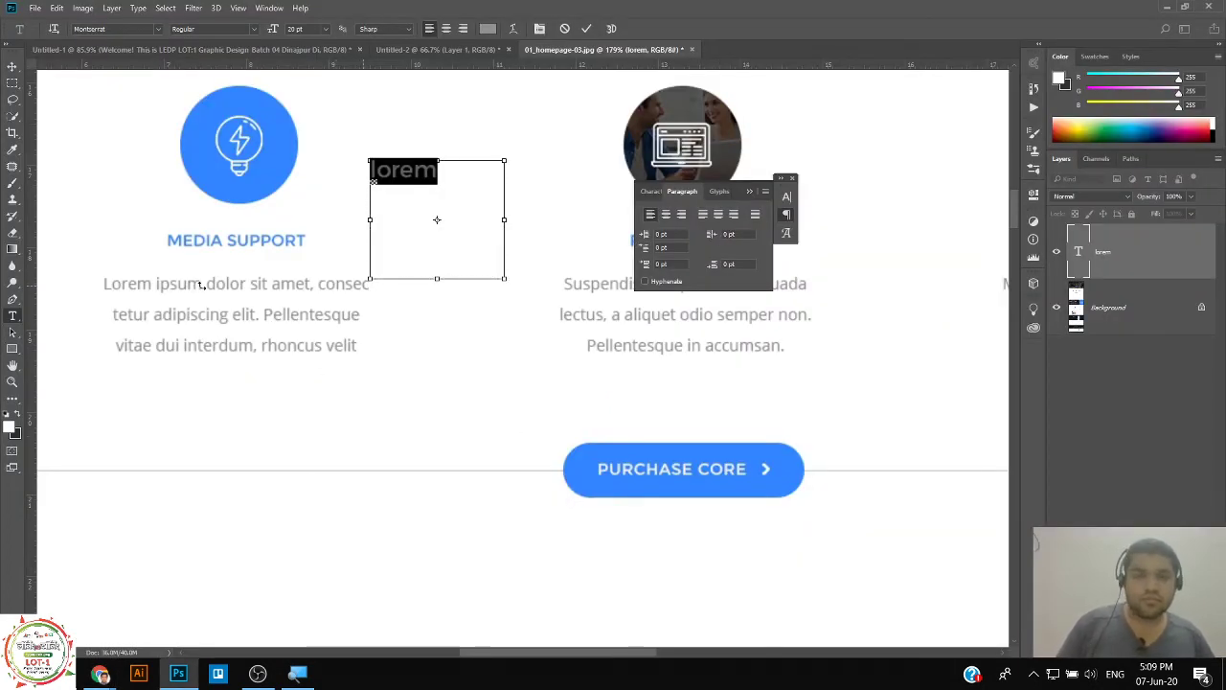
{"action": "key", "text": "ctrl+v"}
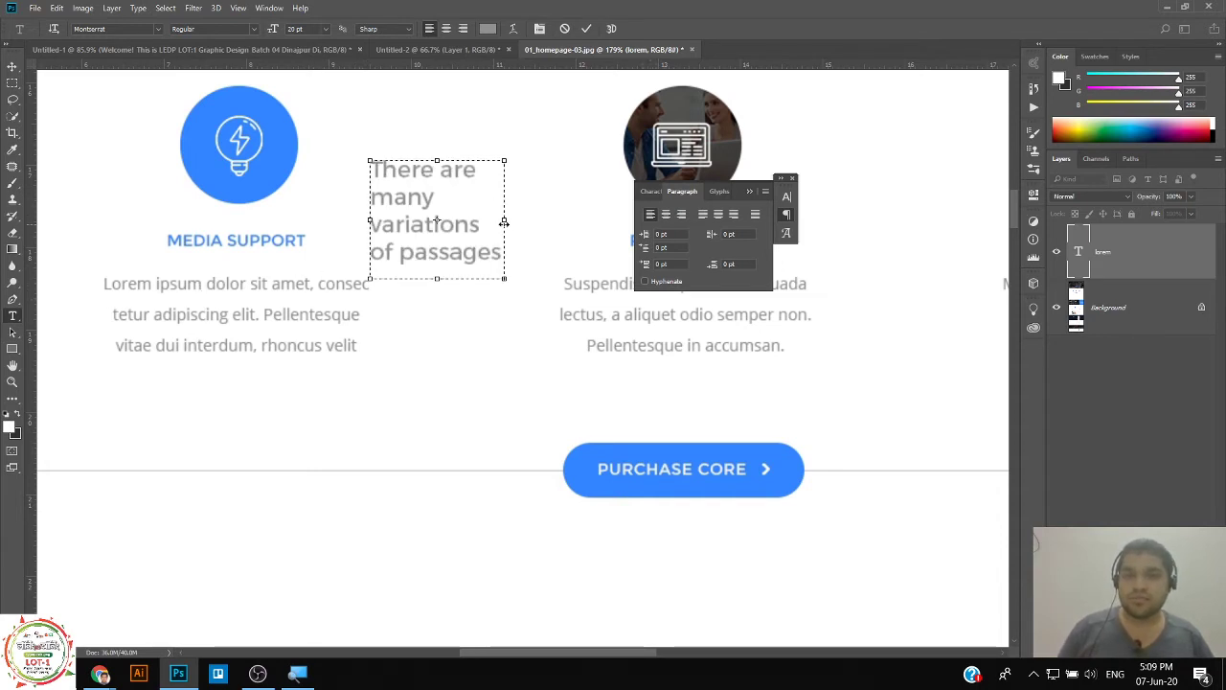
{"action": "left_click_drag", "start_coordinate": [504, 221], "coordinate": [551, 240]}
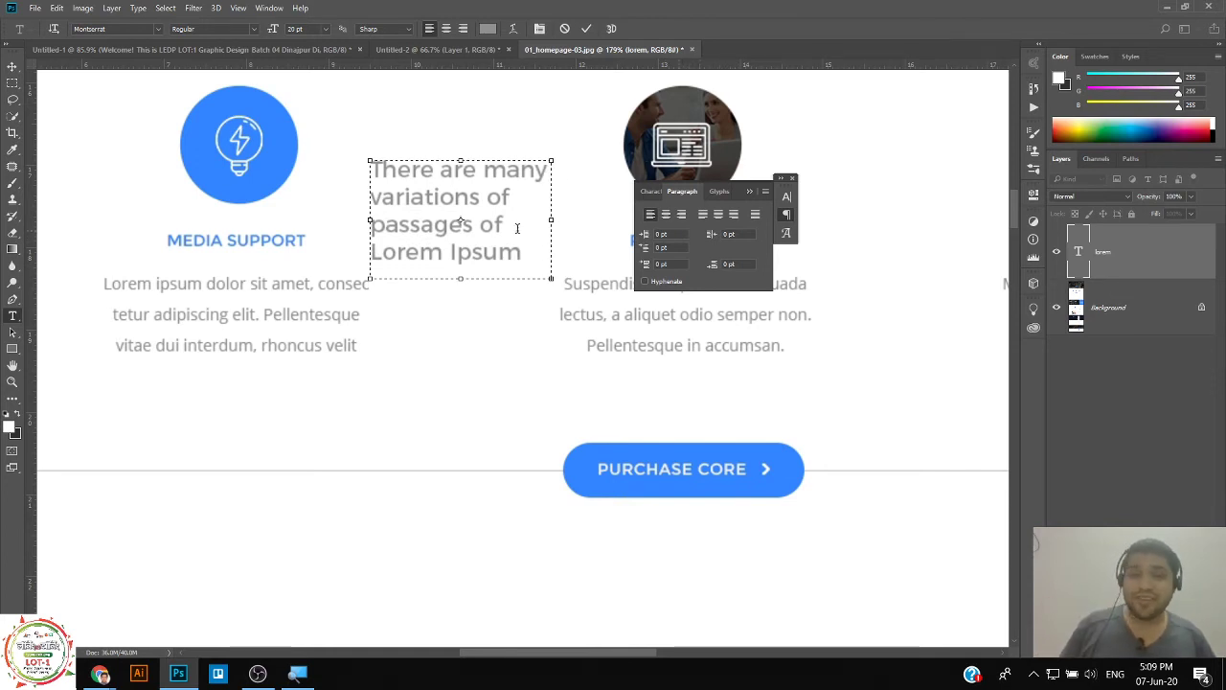
{"action": "key", "text": "ctrl"}
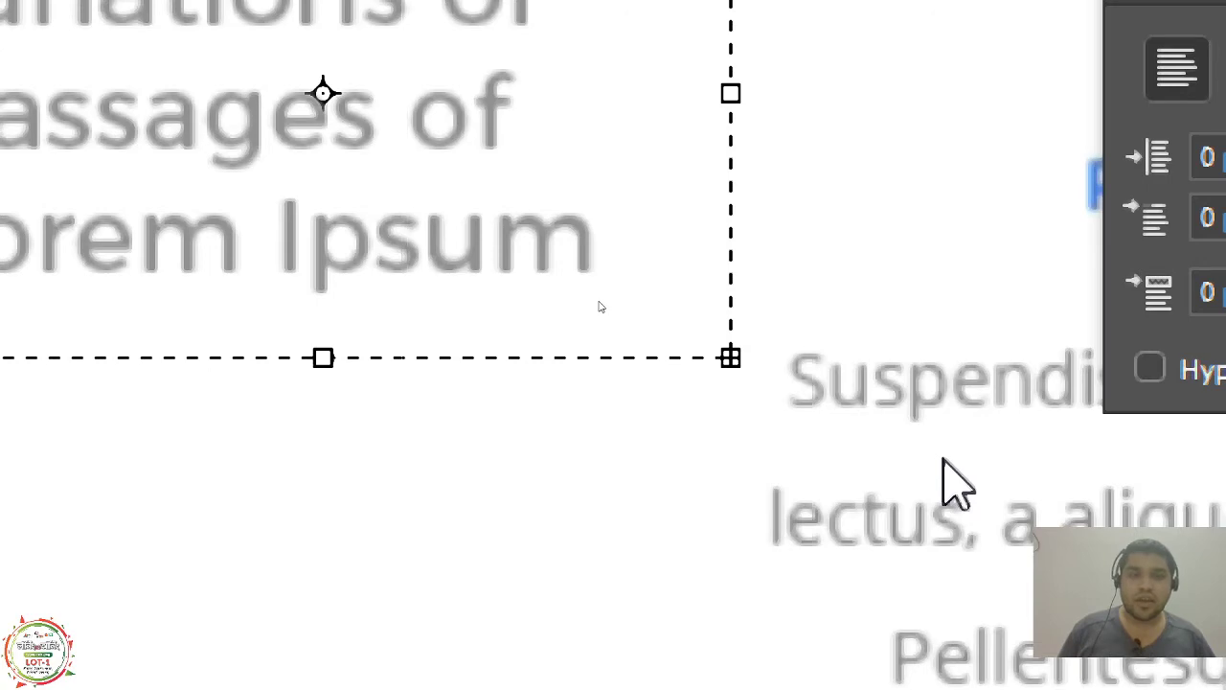
{"action": "key", "text": "ctrl+Return"}
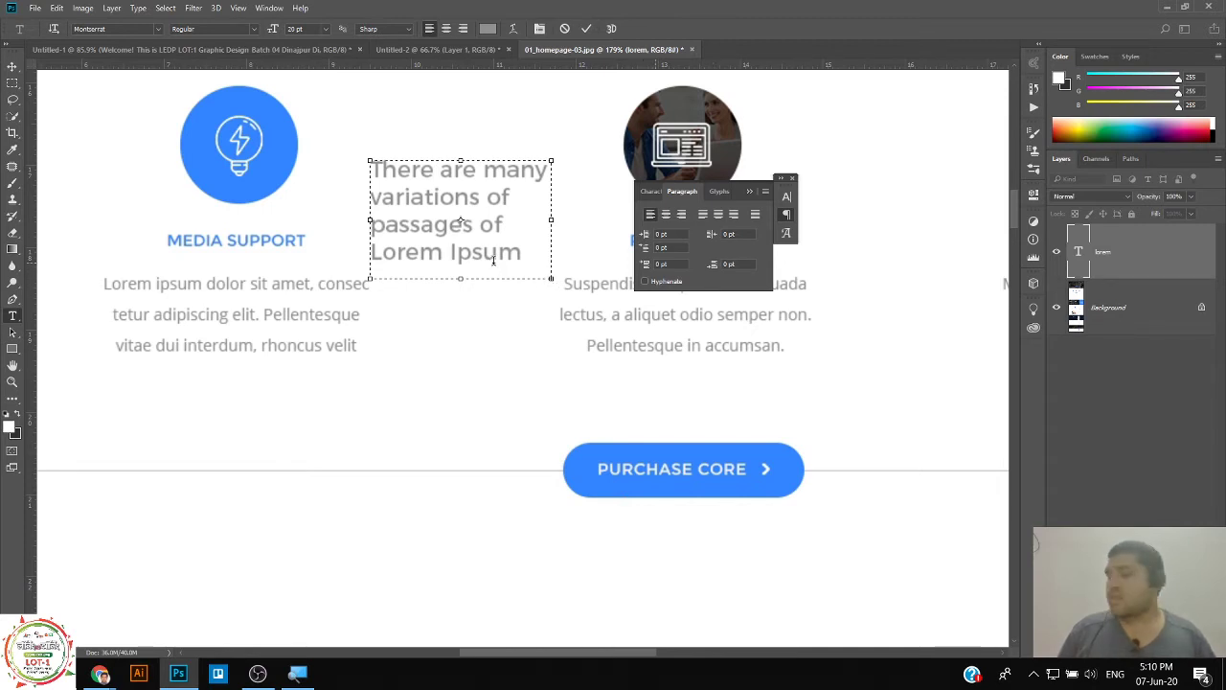
{"action": "left_click_drag", "start_coordinate": [554, 307], "coordinate": [786, 431]}
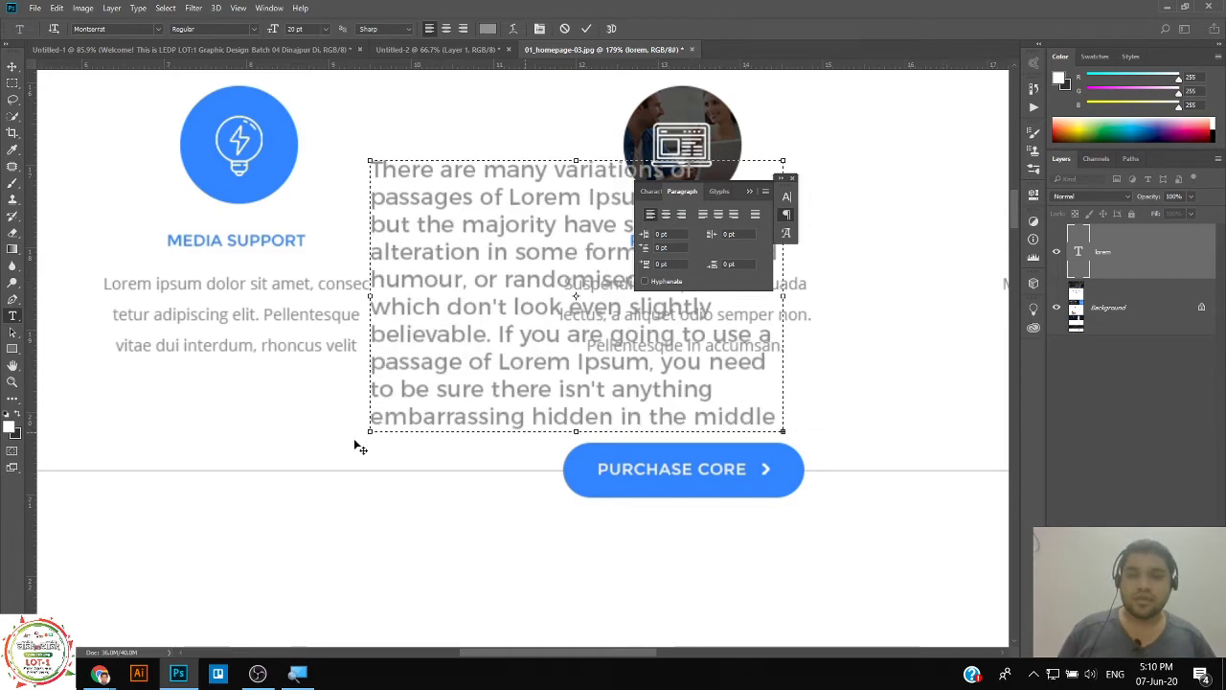
{"action": "left_click_drag", "start_coordinate": [367, 432], "coordinate": [225, 490]}
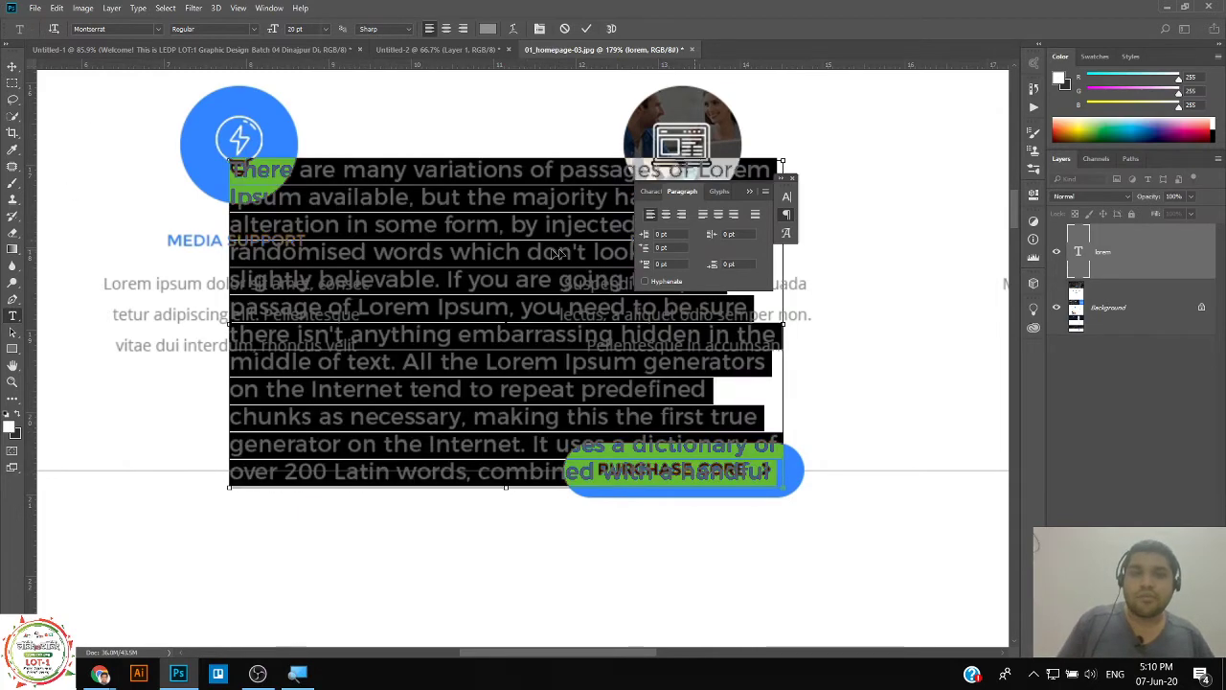
Set the font size of the entire pasted paragraph to 14 pt.
{"action": "key", "text": "ctrl+a"}
{"action": "left_click", "coordinate": [651, 191]}
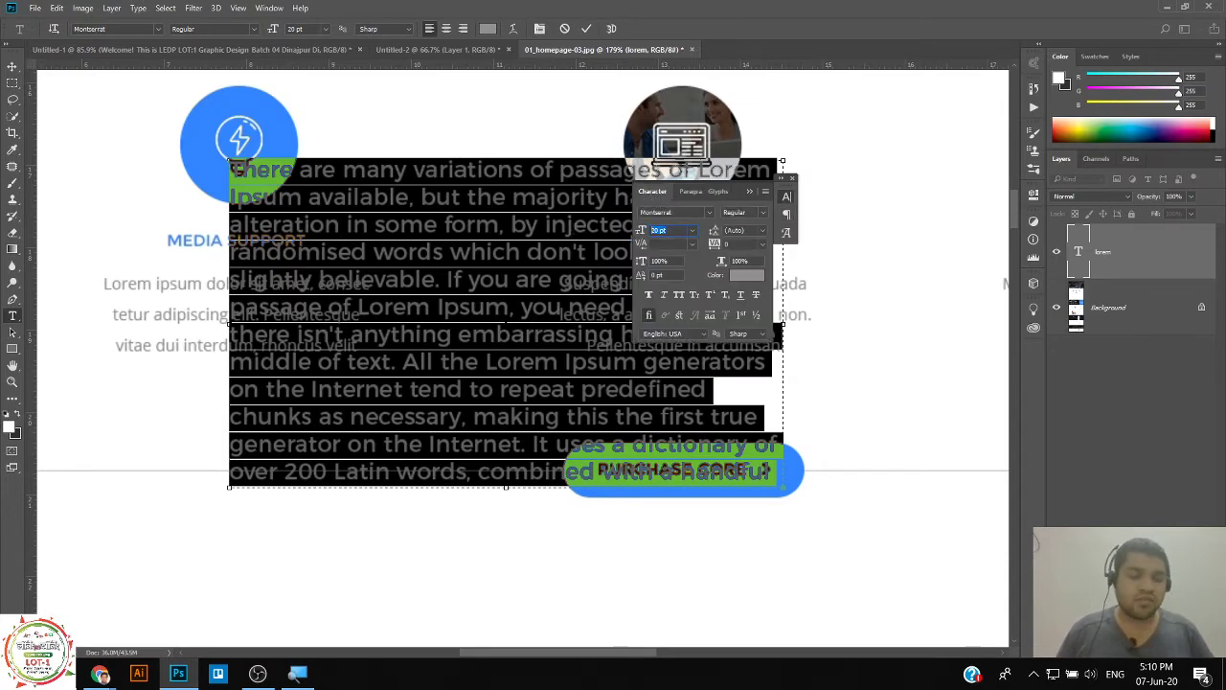
{"action": "type", "text": "14"}
{"action": "key", "text": "Return"}
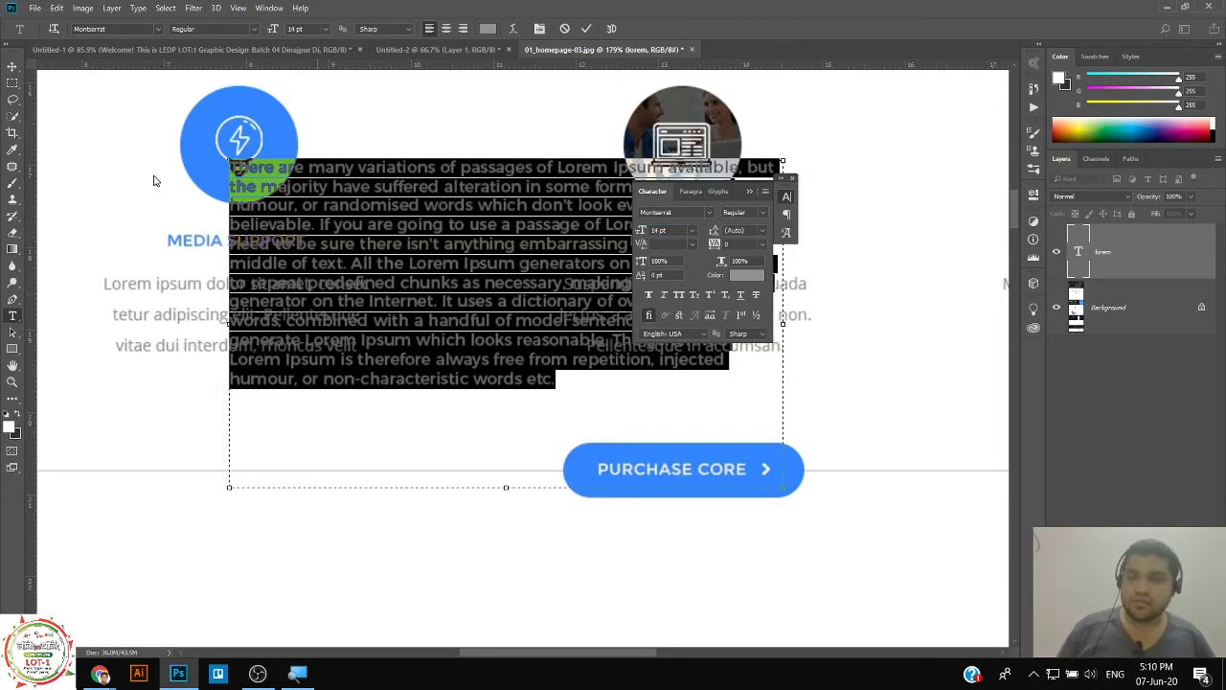
Move the paragraph block down to start beside the MEDIA SUPPORT heading, and shift the Character panel clear of the RESPONSIVE column.
{"action": "left_click", "coordinate": [13, 67]}
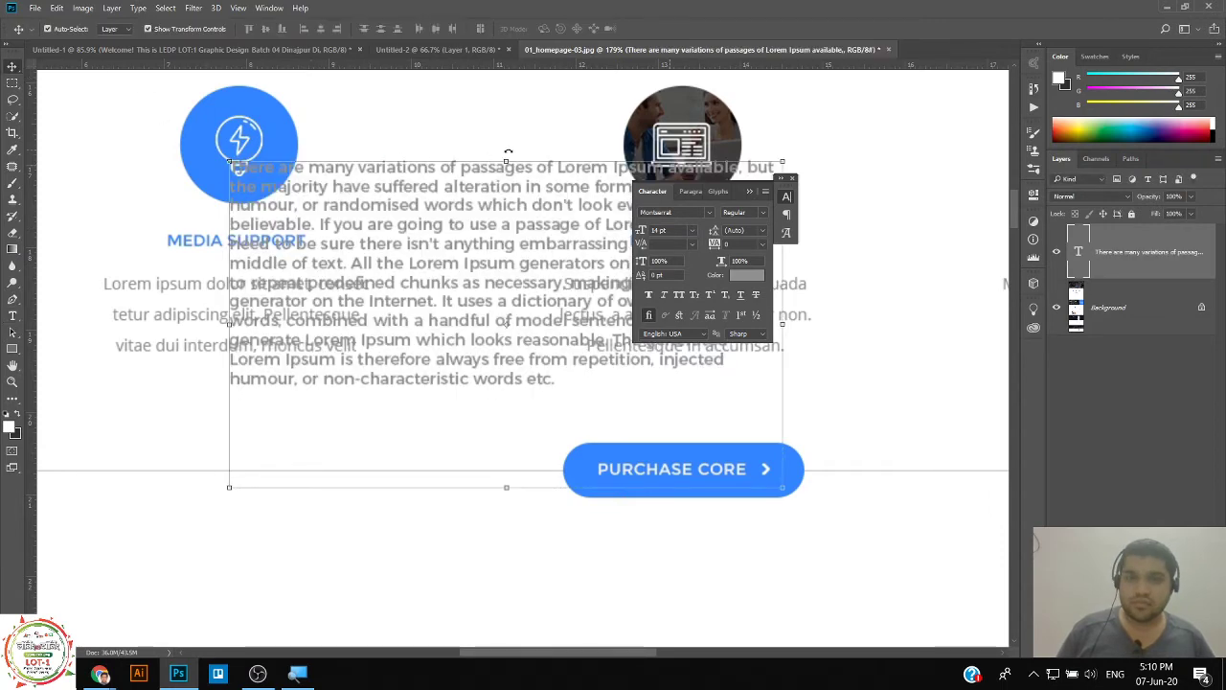
{"action": "left_click_drag", "start_coordinate": [509, 203], "coordinate": [486, 367]}
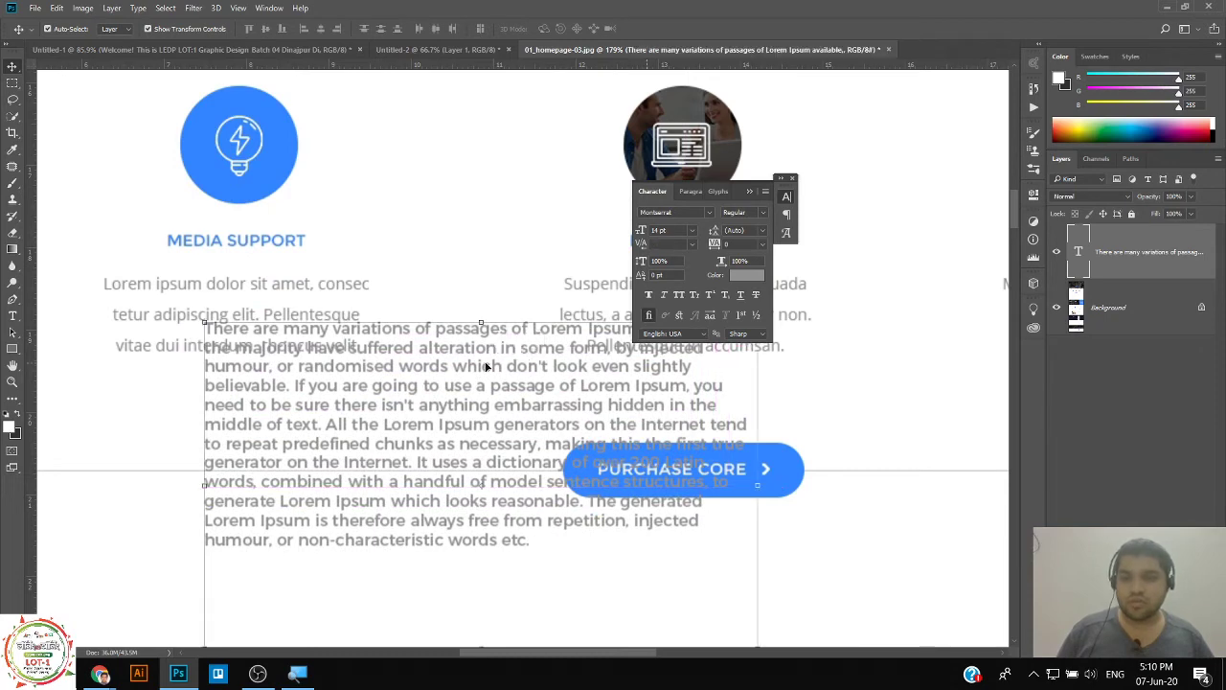
{"action": "left_click_drag", "start_coordinate": [736, 192], "coordinate": [918, 178]}
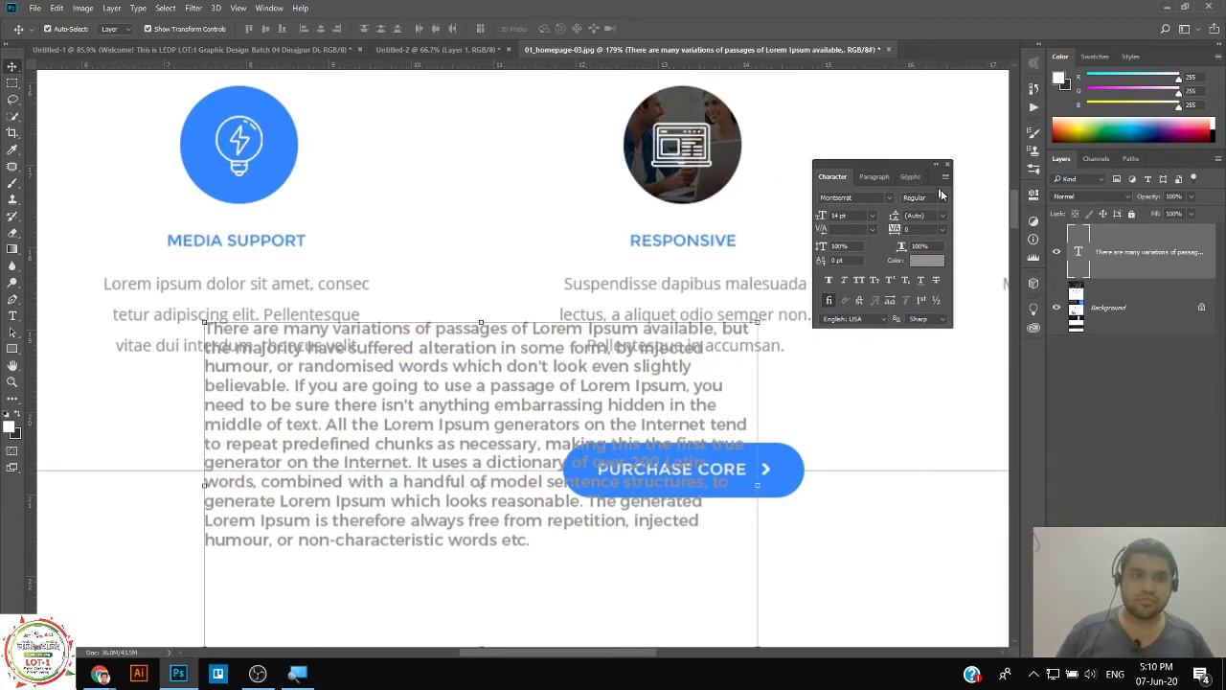
{"action": "left_click_drag", "start_coordinate": [442, 420], "coordinate": [490, 353]}
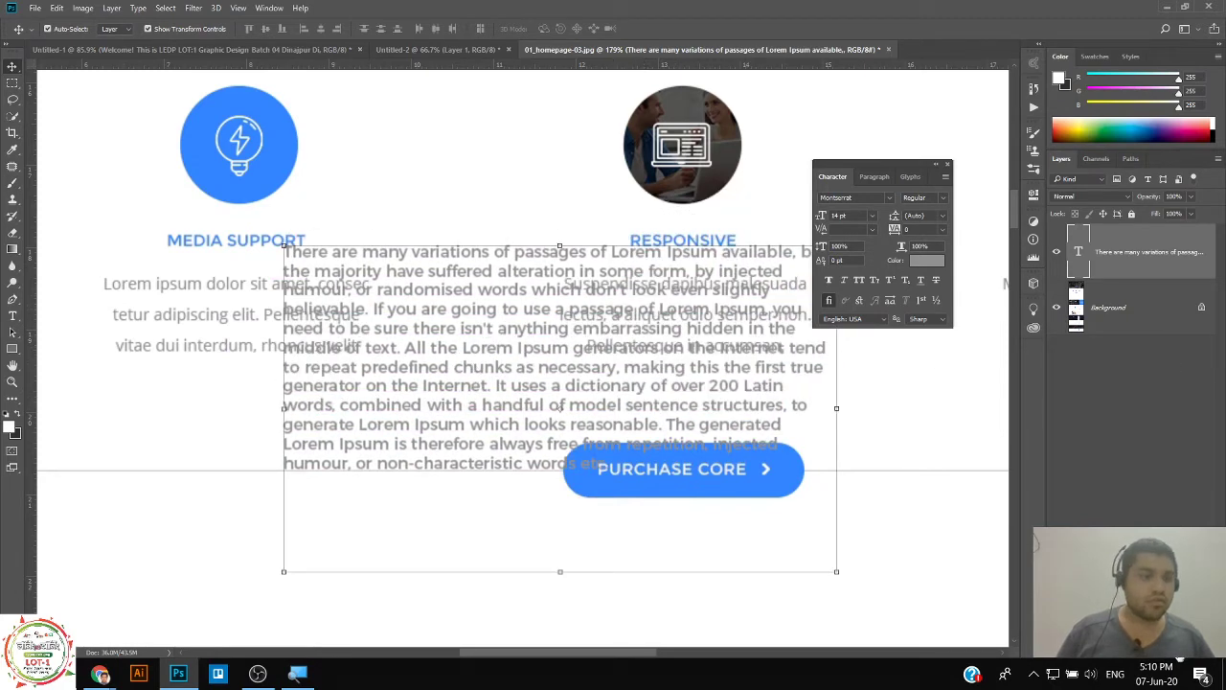
Add a new layer filled with the dark grey background colour and place it beneath the paragraph text layer.
{"action": "key", "text": "ctrl+shift+alt+n"}
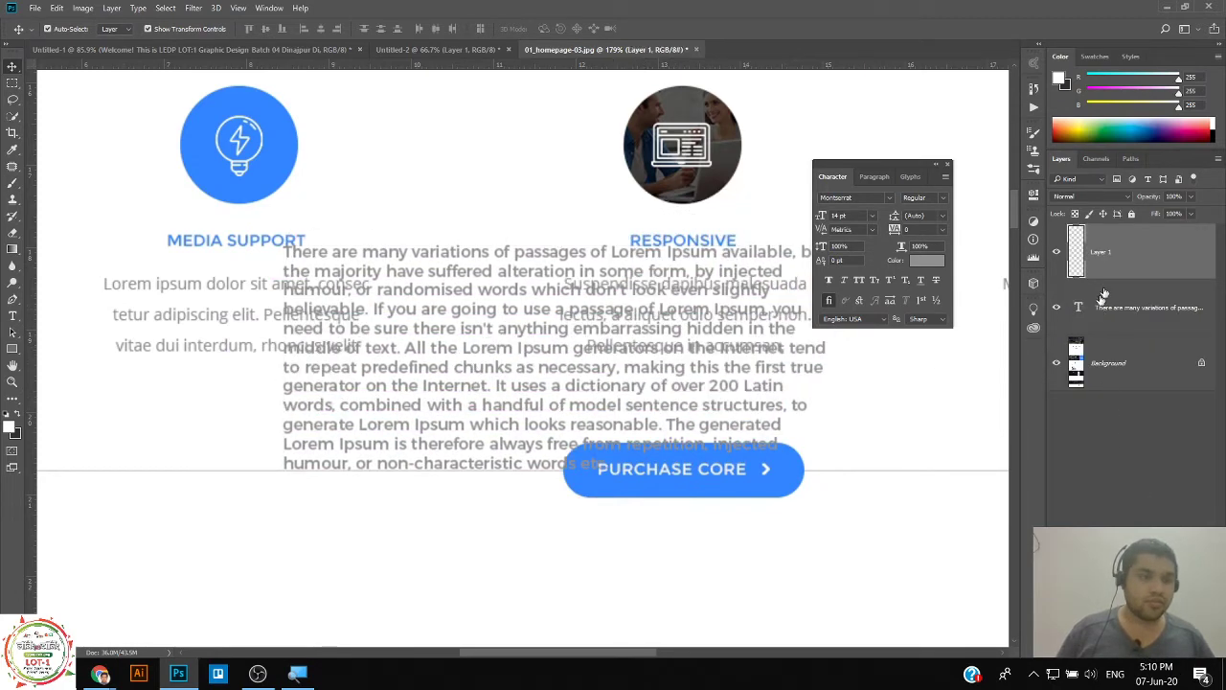
{"action": "key", "text": "ctrl+BackSpace"}
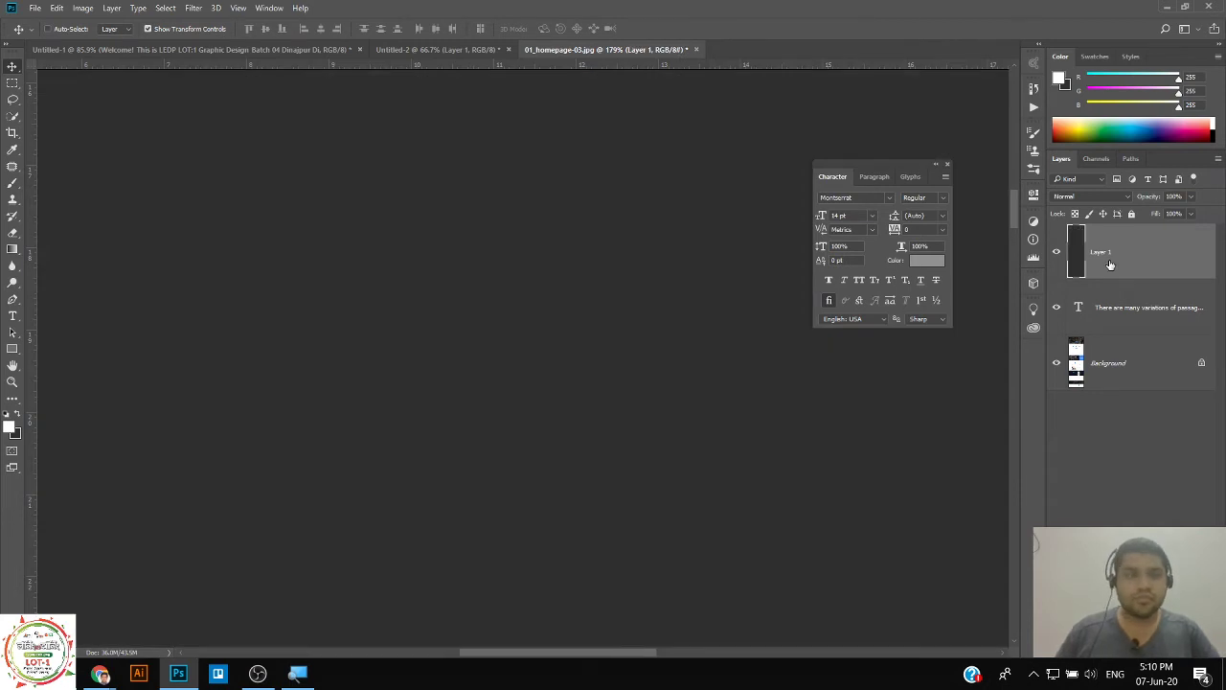
{"action": "key", "text": "ctrl+bracketleft"}
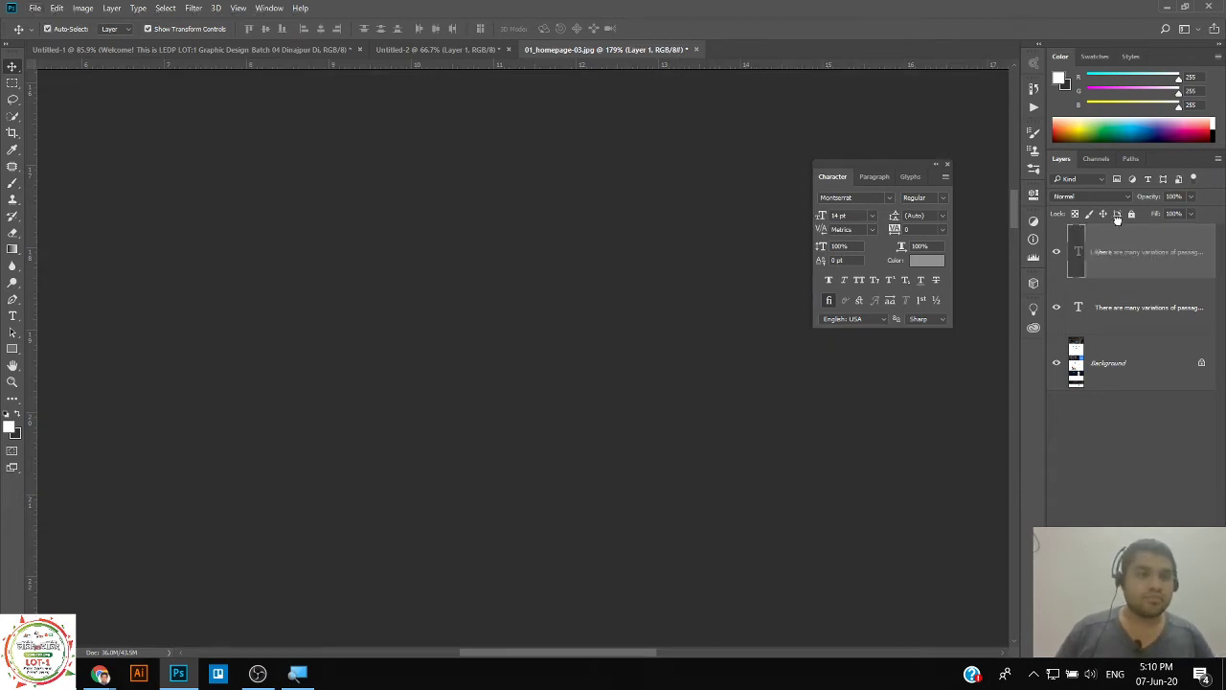
{"action": "left_click", "coordinate": [1123, 235]}
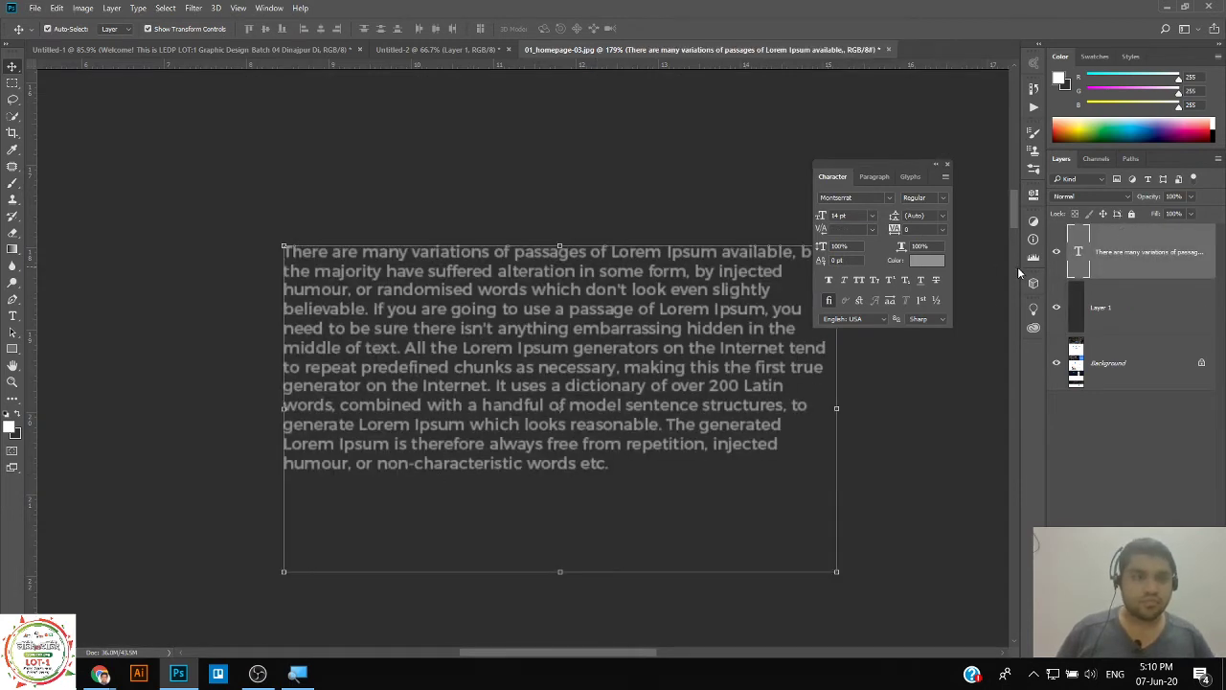
Change the paragraph text colour to a light grey that stands out against the dark layer.
{"action": "left_click", "coordinate": [936, 266]}
{"action": "left_click", "coordinate": [613, 239]}
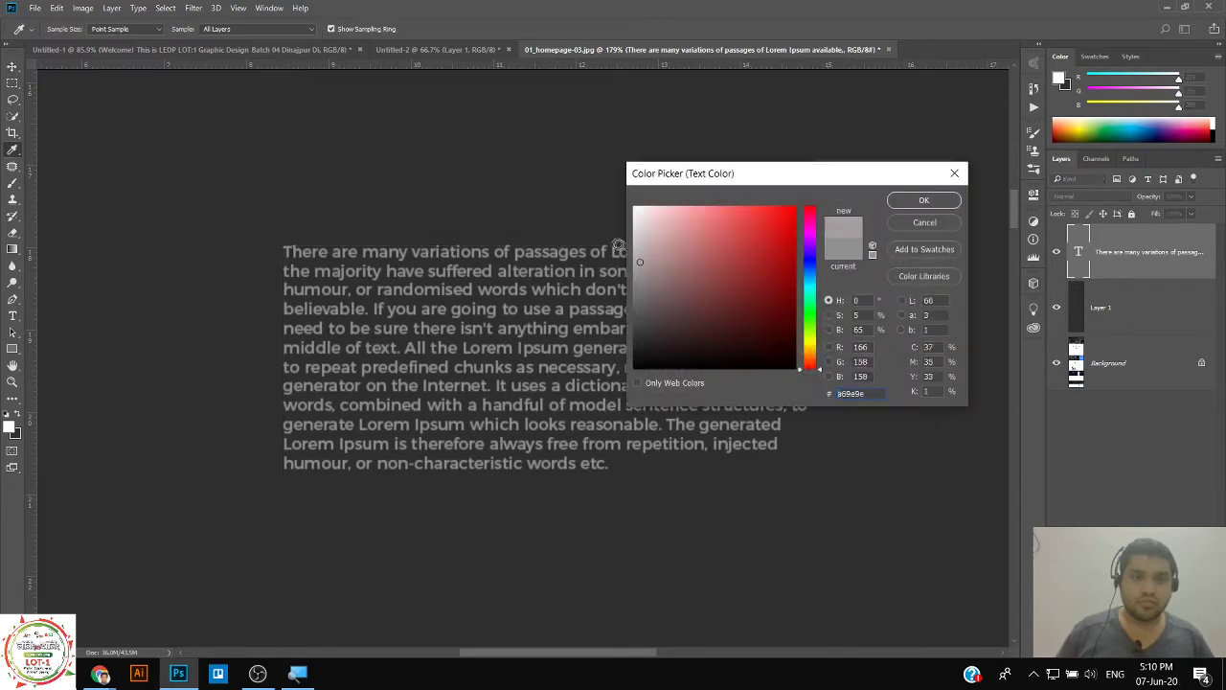
{"action": "left_click", "coordinate": [925, 200]}
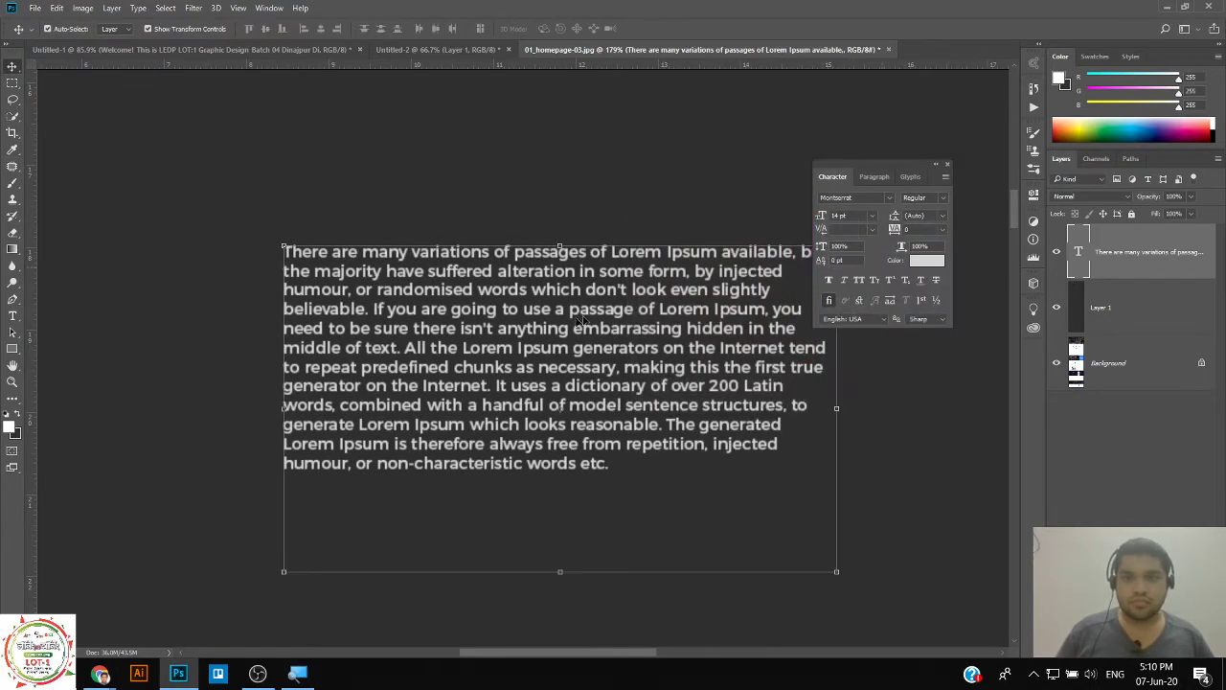
{"action": "scroll", "coordinate": [508, 294], "scroll_direction": "up", "scroll_amount": 3}
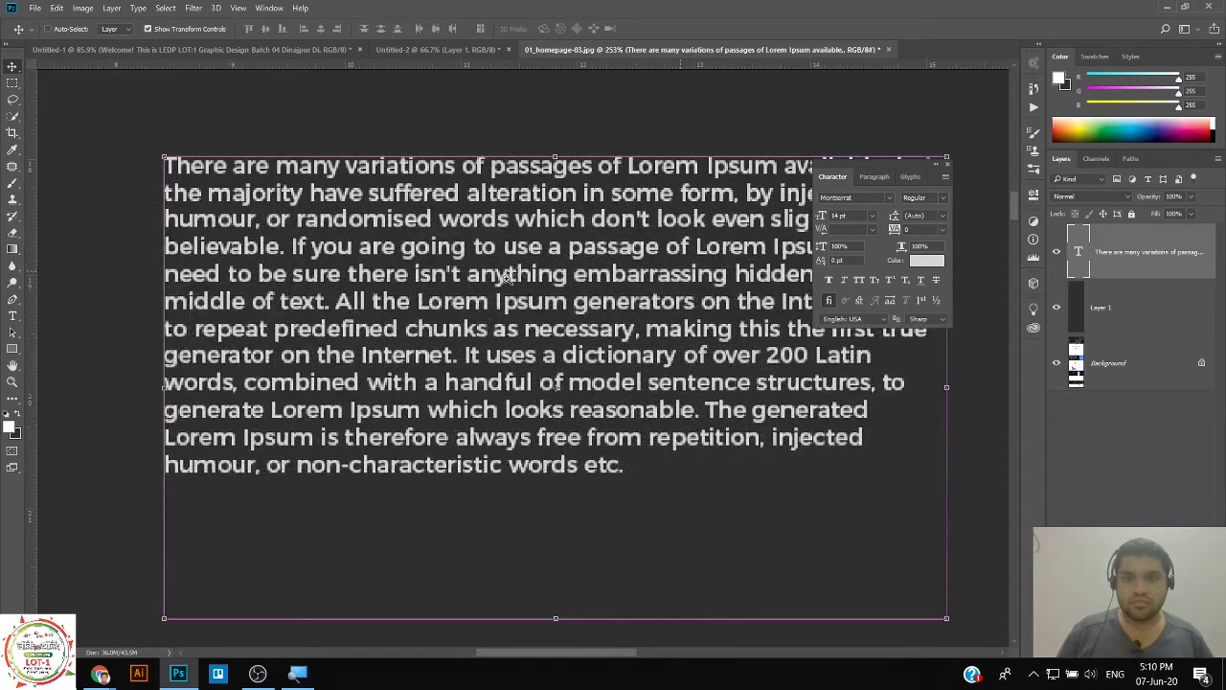
{"action": "scroll", "coordinate": [498, 276], "scroll_direction": "down", "scroll_amount": 1}
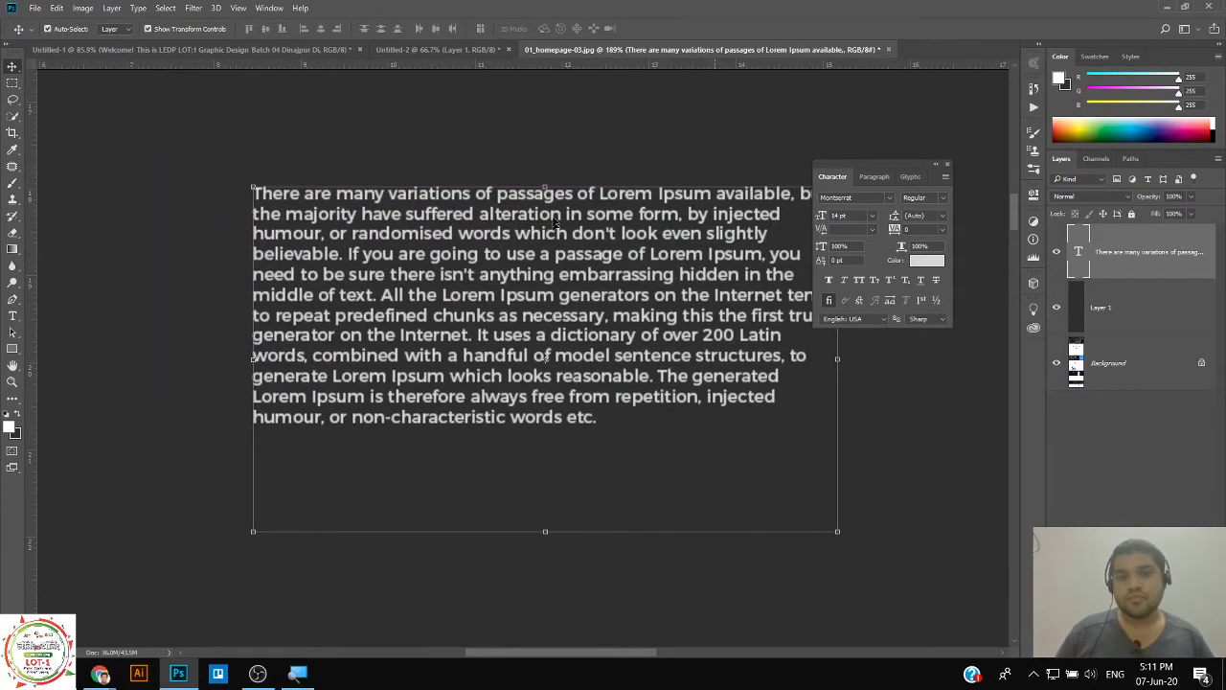
Try to reduce the paragraph's height with the transform controls around the text layer.
{"action": "left_click", "coordinate": [567, 142]}
{"action": "left_click", "coordinate": [556, 201]}
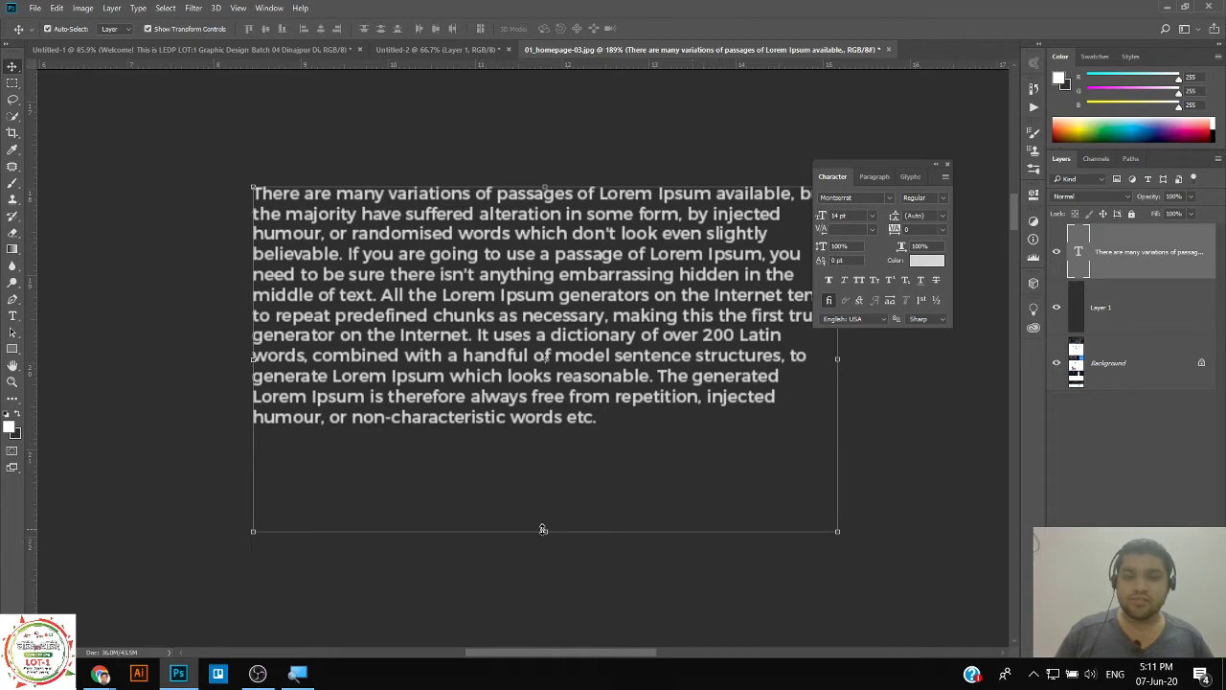
{"action": "left_click_drag", "start_coordinate": [546, 531], "coordinate": [554, 278]}
{"action": "key", "text": "Escape"}
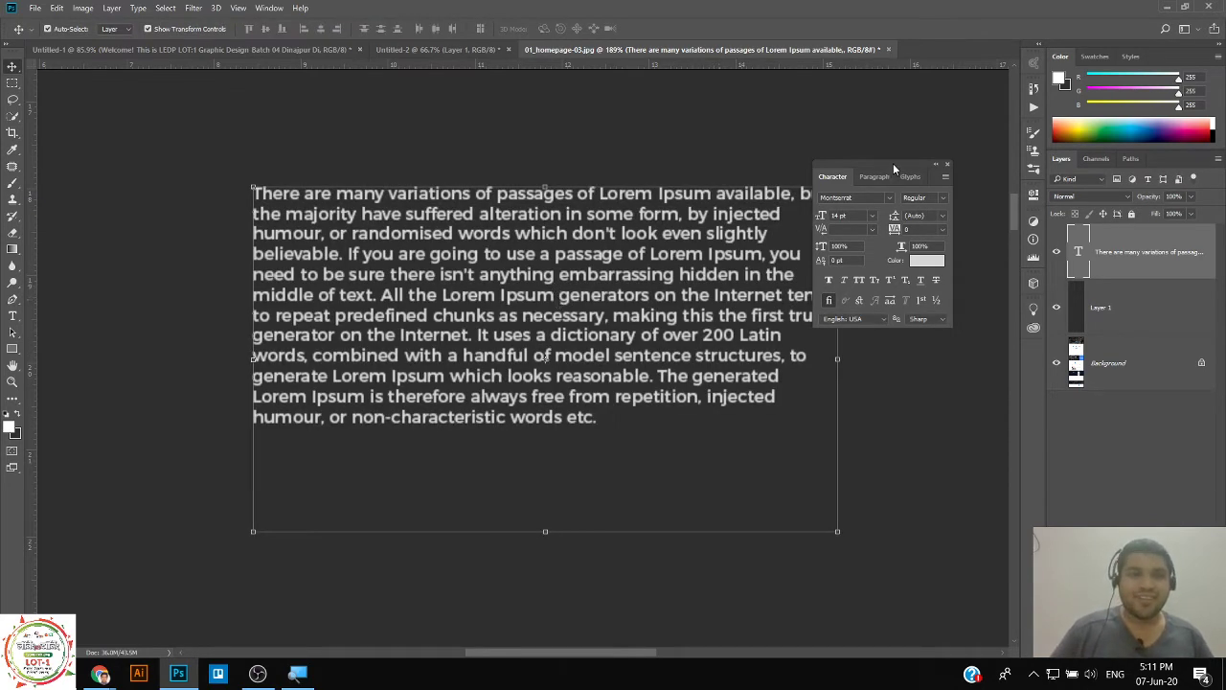
Move the Character panel clear of the paragraph, and make the text box wider and taller from its lower-right corner with the Type tool.
{"action": "left_click_drag", "start_coordinate": [893, 163], "coordinate": [946, 156]}
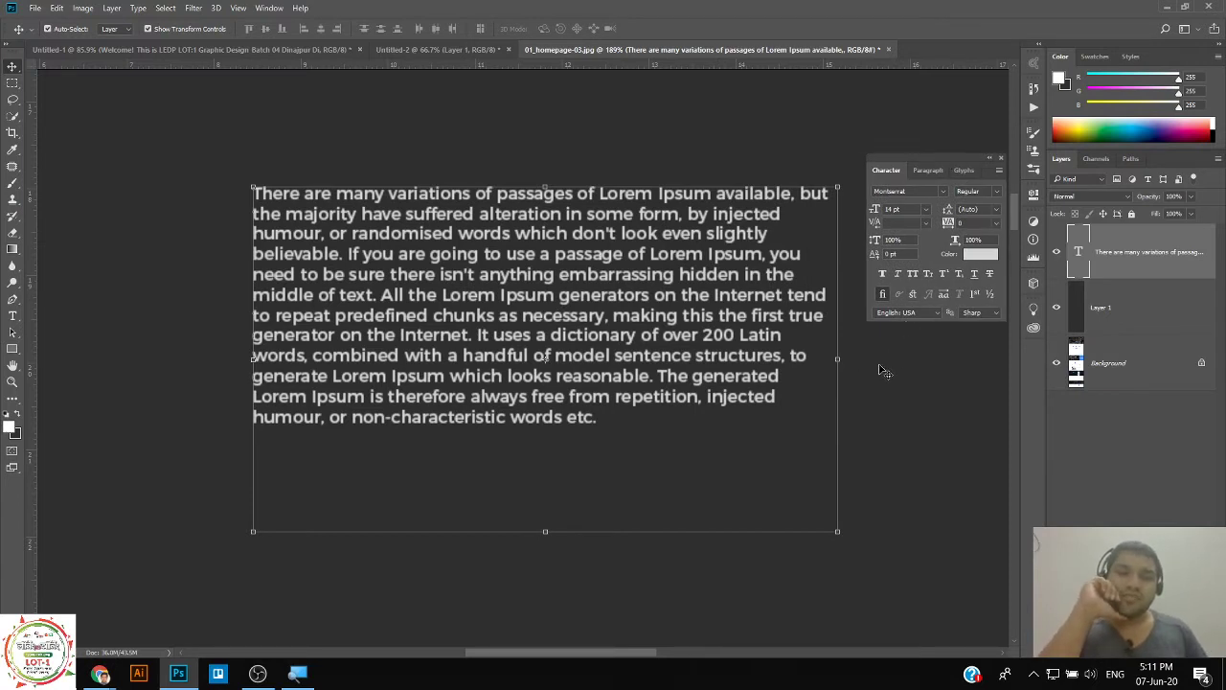
{"action": "left_click", "coordinate": [12, 315]}
{"action": "left_click", "coordinate": [636, 395]}
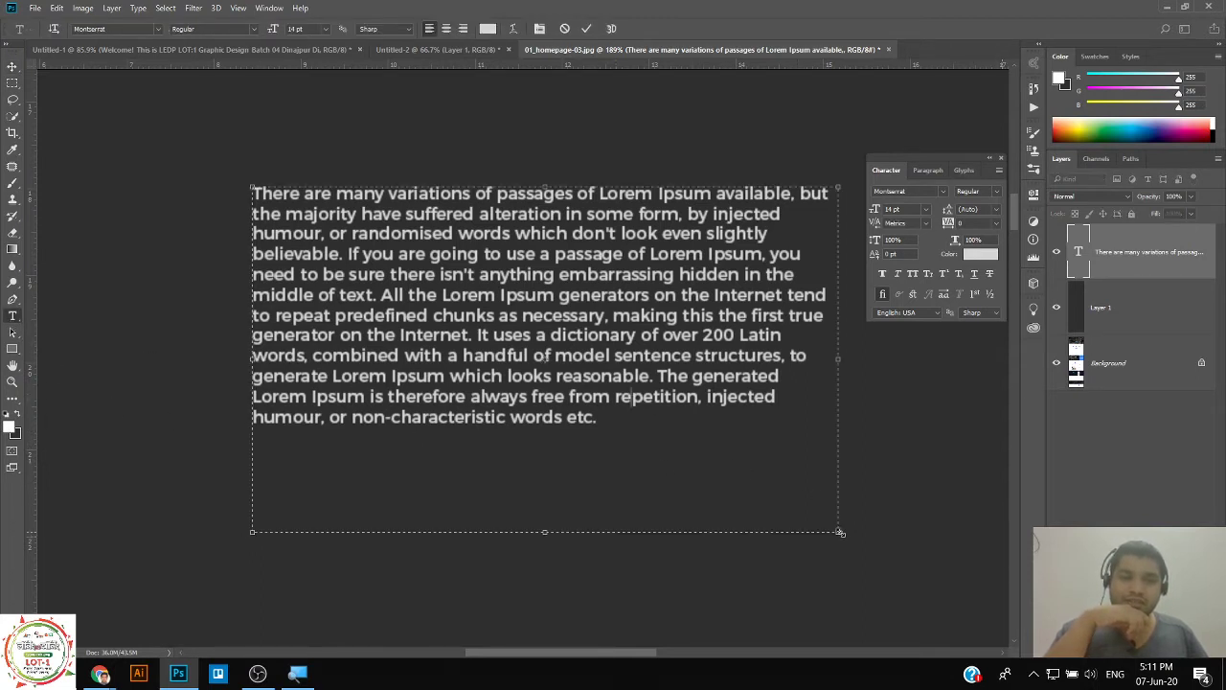
{"action": "left_click_drag", "start_coordinate": [840, 532], "coordinate": [886, 571]}
Try to squash the paragraph to about 46% height with the Move tool's transform controls.
{"action": "left_click", "coordinate": [13, 66]}
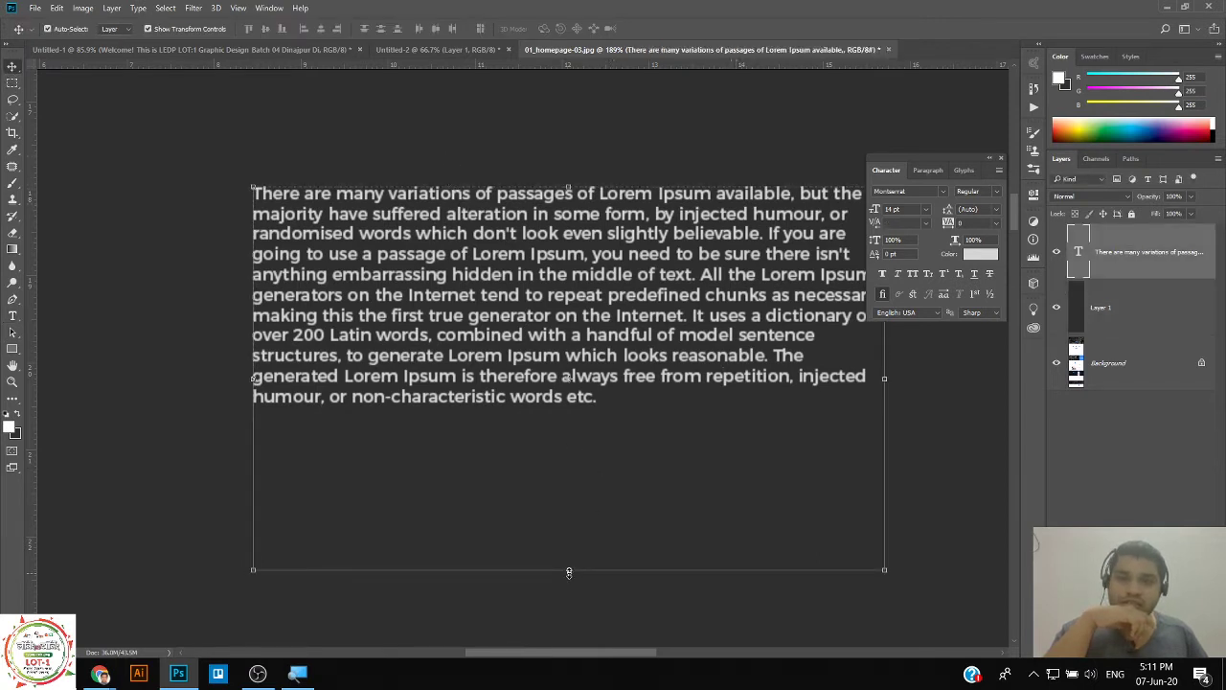
{"action": "left_click_drag", "start_coordinate": [569, 572], "coordinate": [580, 365]}
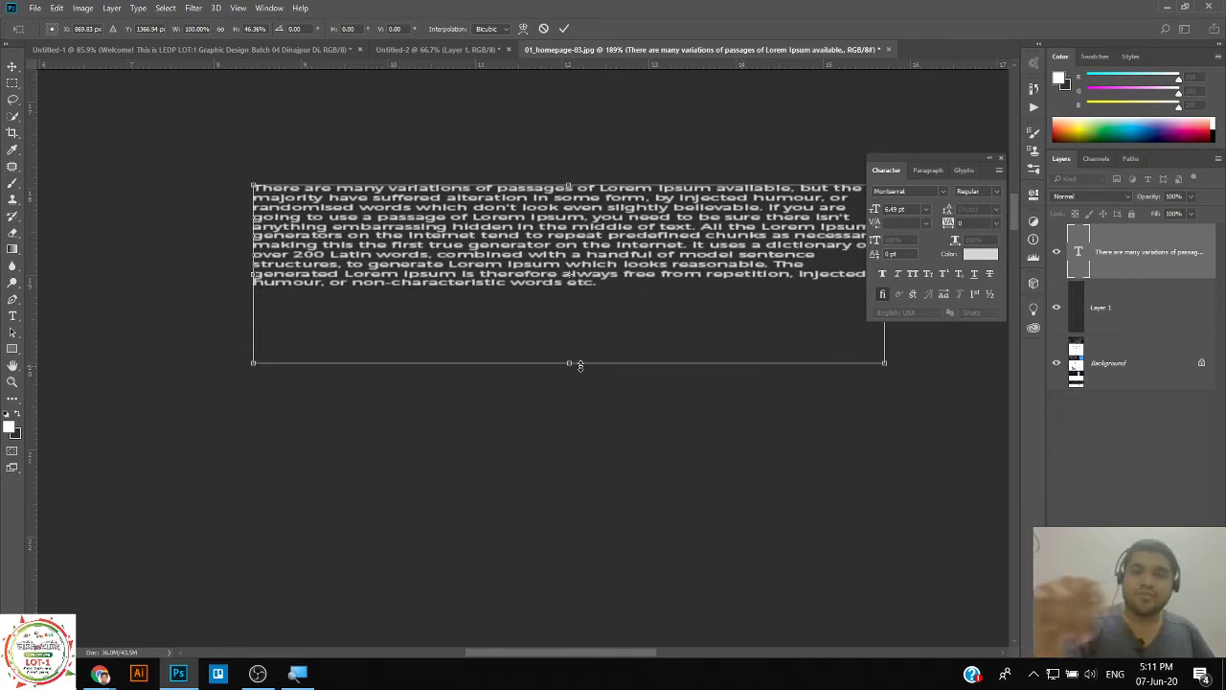
{"action": "key", "text": "Escape"}
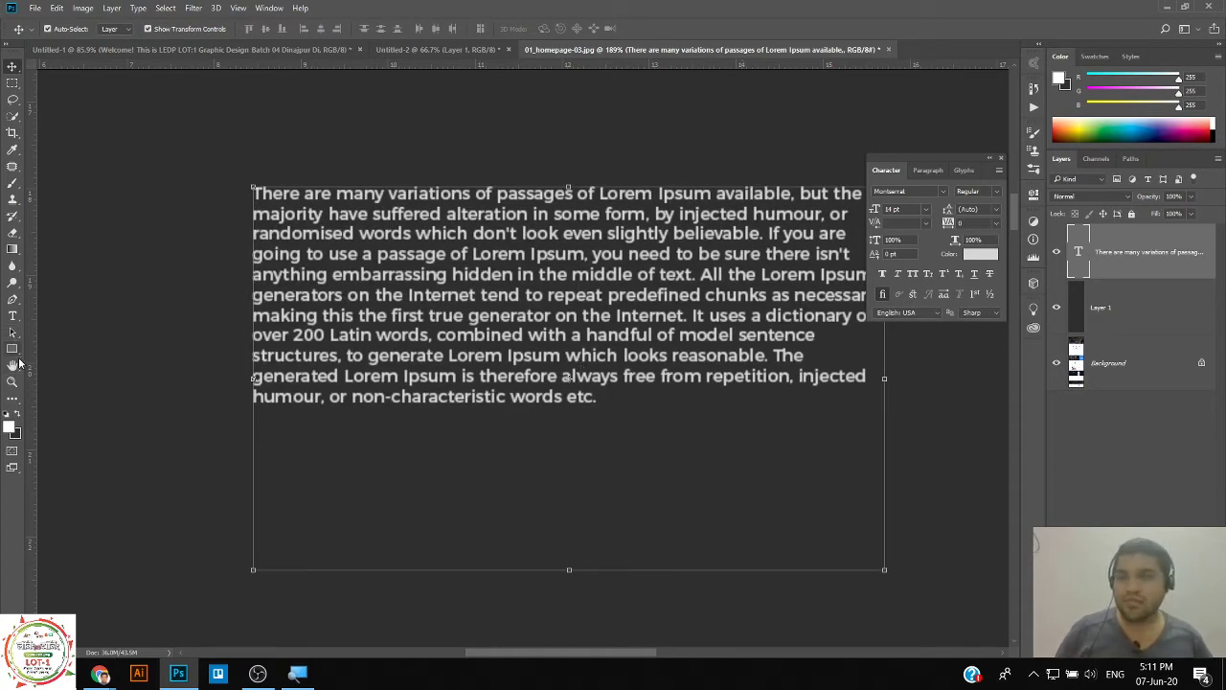
With the Type tool, narrow the paragraph's text box and shorten it to end just below the last line.
{"action": "left_click", "coordinate": [12, 316]}
{"action": "left_click", "coordinate": [649, 357]}
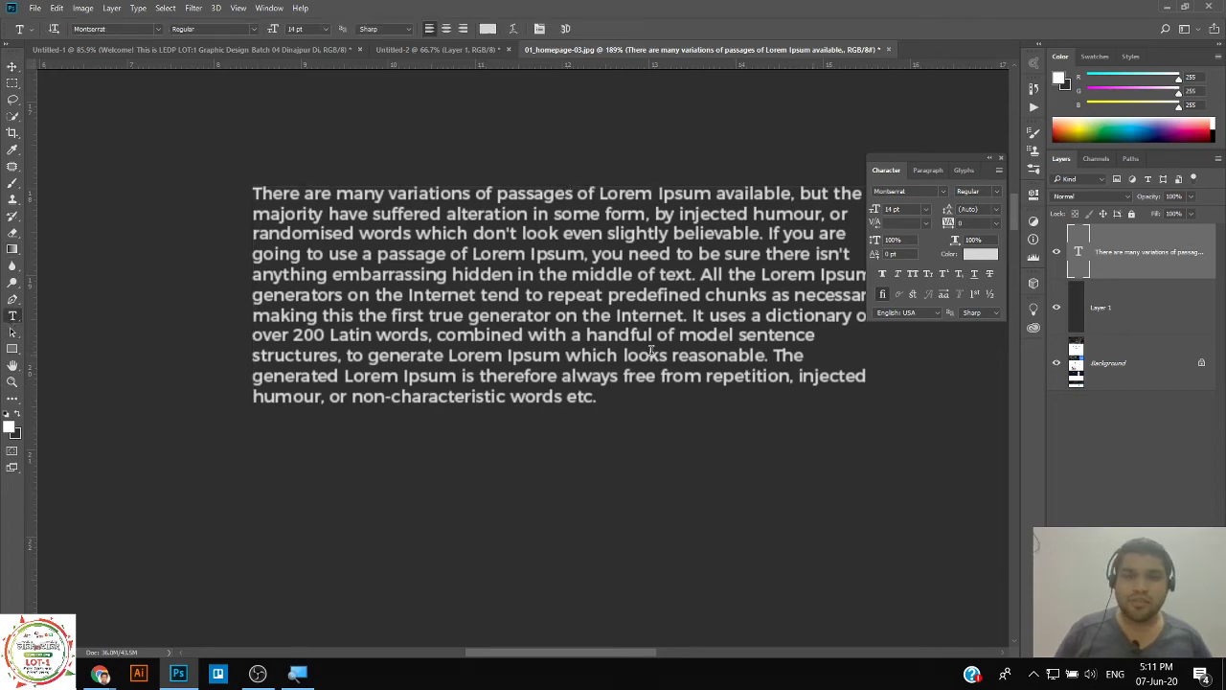
{"action": "left_click_drag", "start_coordinate": [889, 382], "coordinate": [839, 381]}
{"action": "left_click_drag", "start_coordinate": [544, 573], "coordinate": [544, 441]}
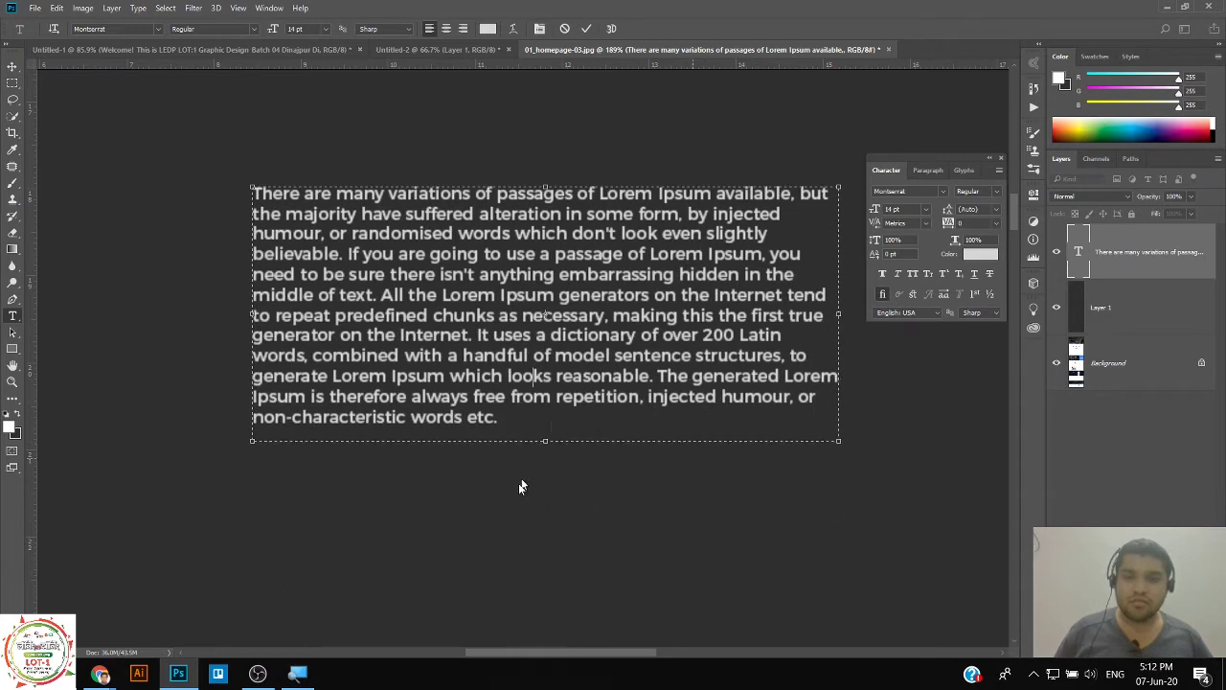
Try to stretch the paragraph to about 167% height with the Move tool's transform controls.
{"action": "left_click", "coordinate": [13, 66]}
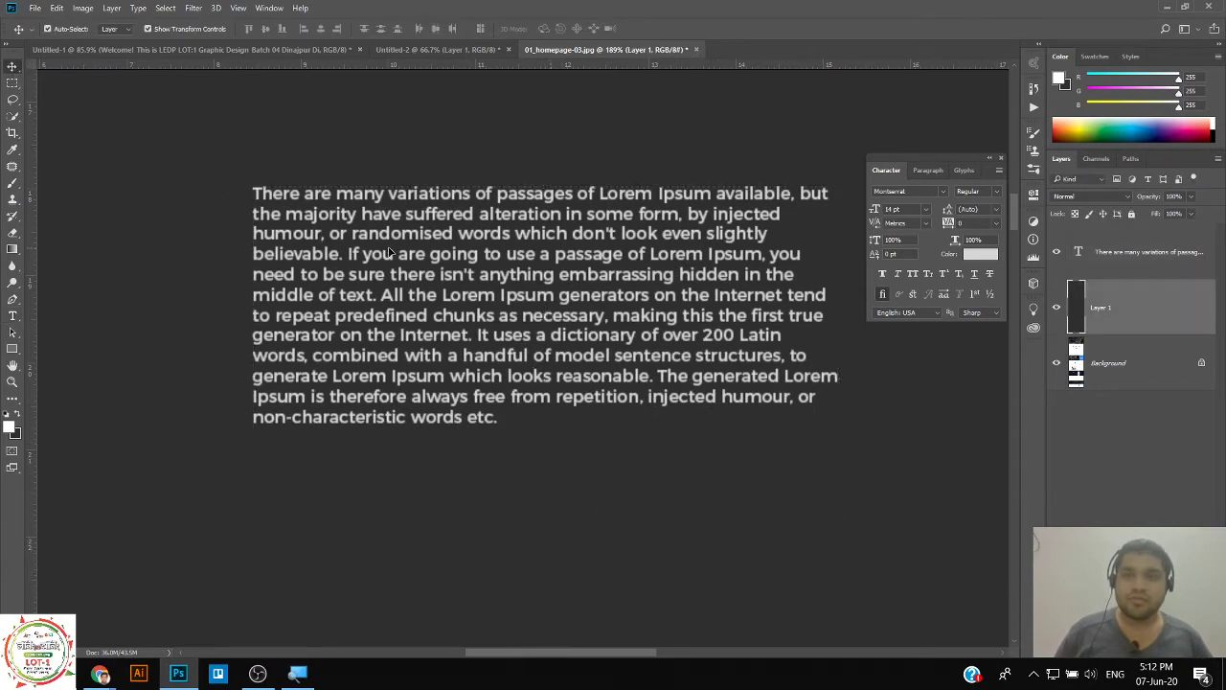
{"action": "left_click_drag", "start_coordinate": [543, 439], "coordinate": [544, 610]}
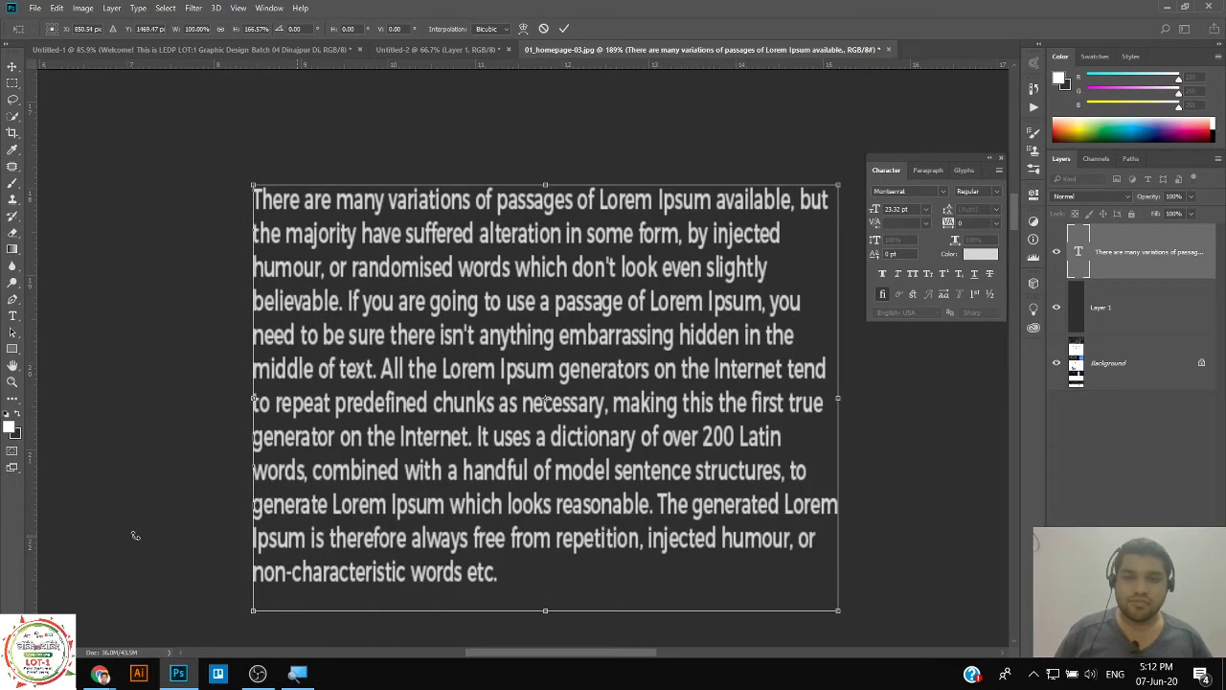
{"action": "key", "text": "Escape"}
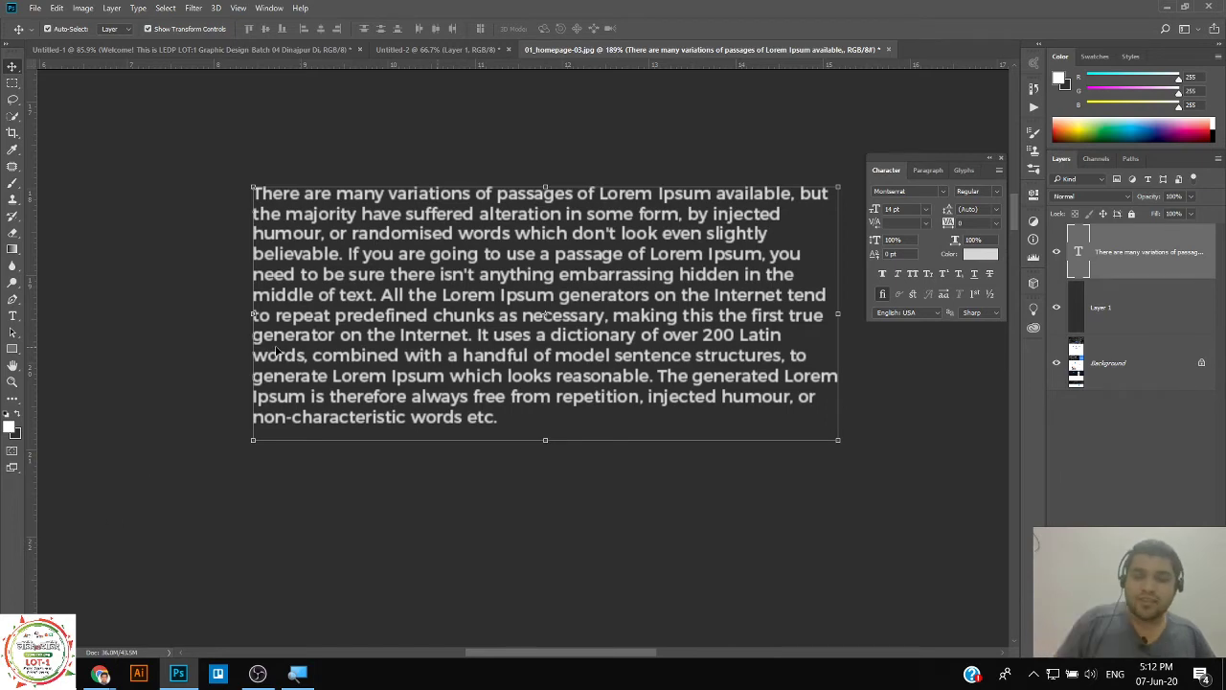
Try to stretch the paragraph to about 176% height with Free Transform.
{"action": "left_click", "coordinate": [57, 8]}
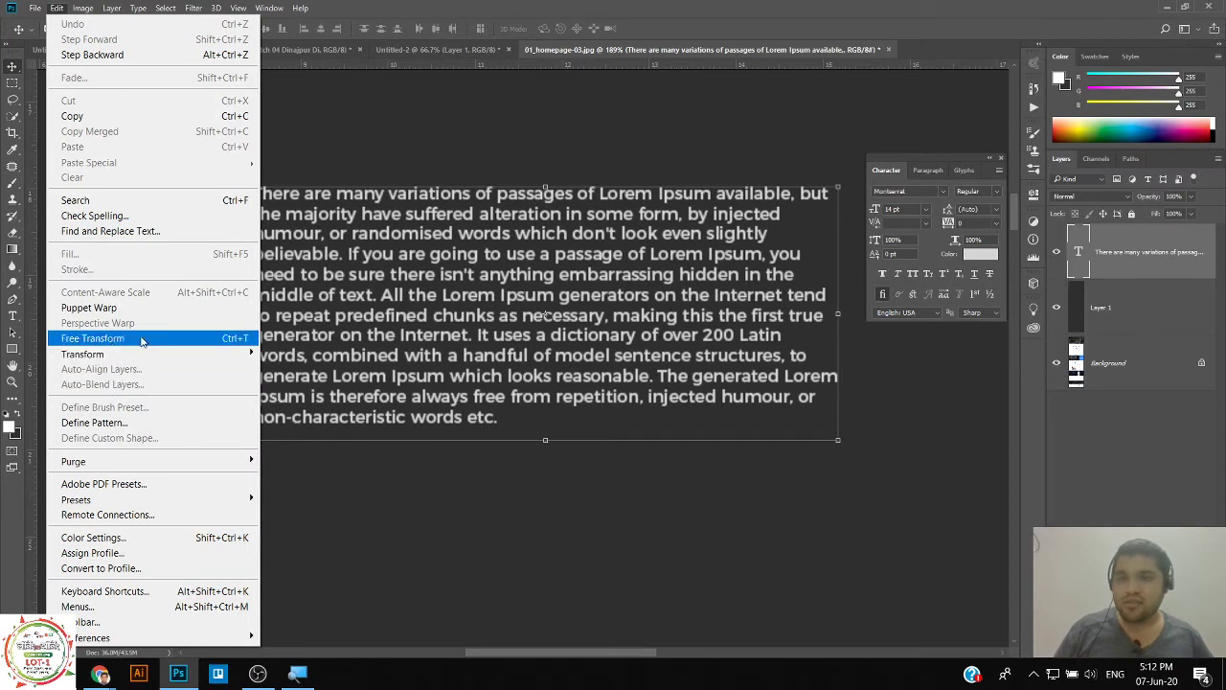
{"action": "left_click", "coordinate": [93, 338]}
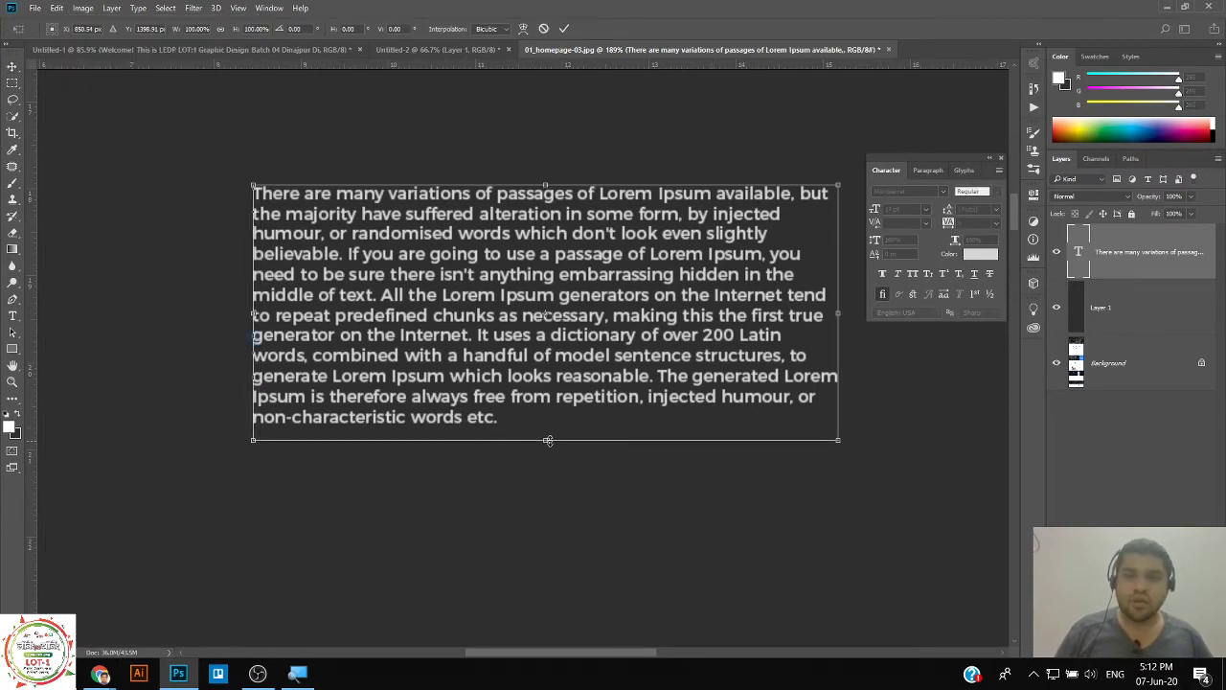
{"action": "left_click_drag", "start_coordinate": [548, 440], "coordinate": [574, 635]}
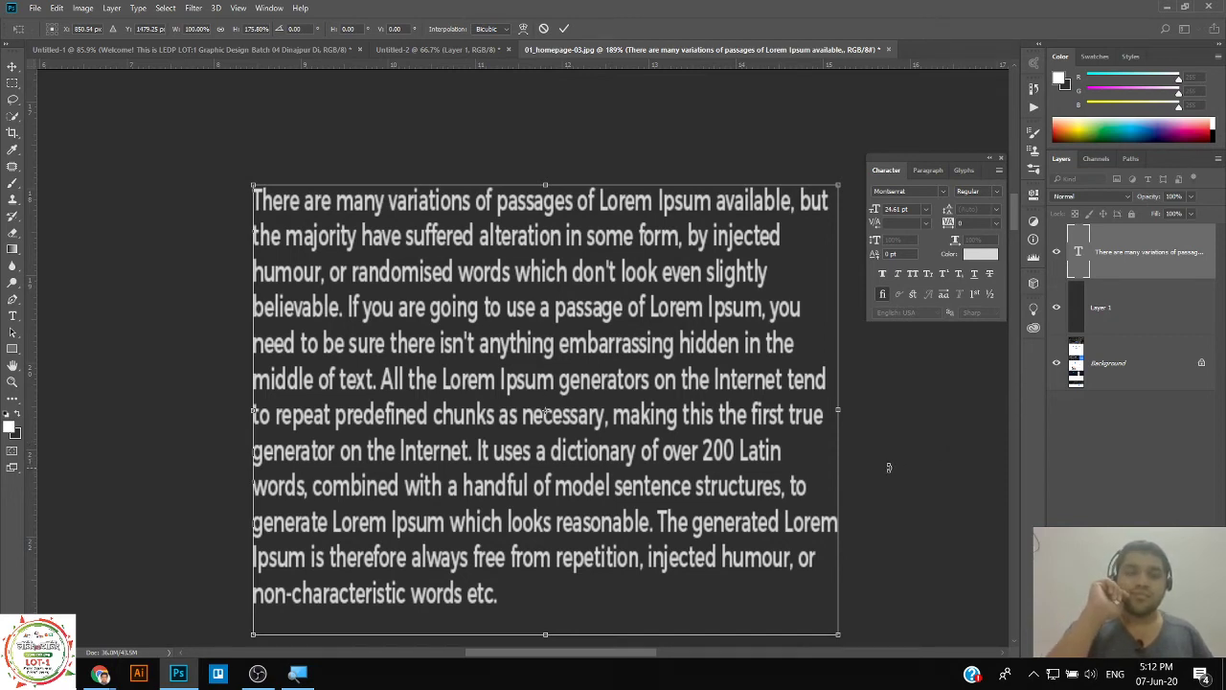
{"action": "key", "text": "Escape"}
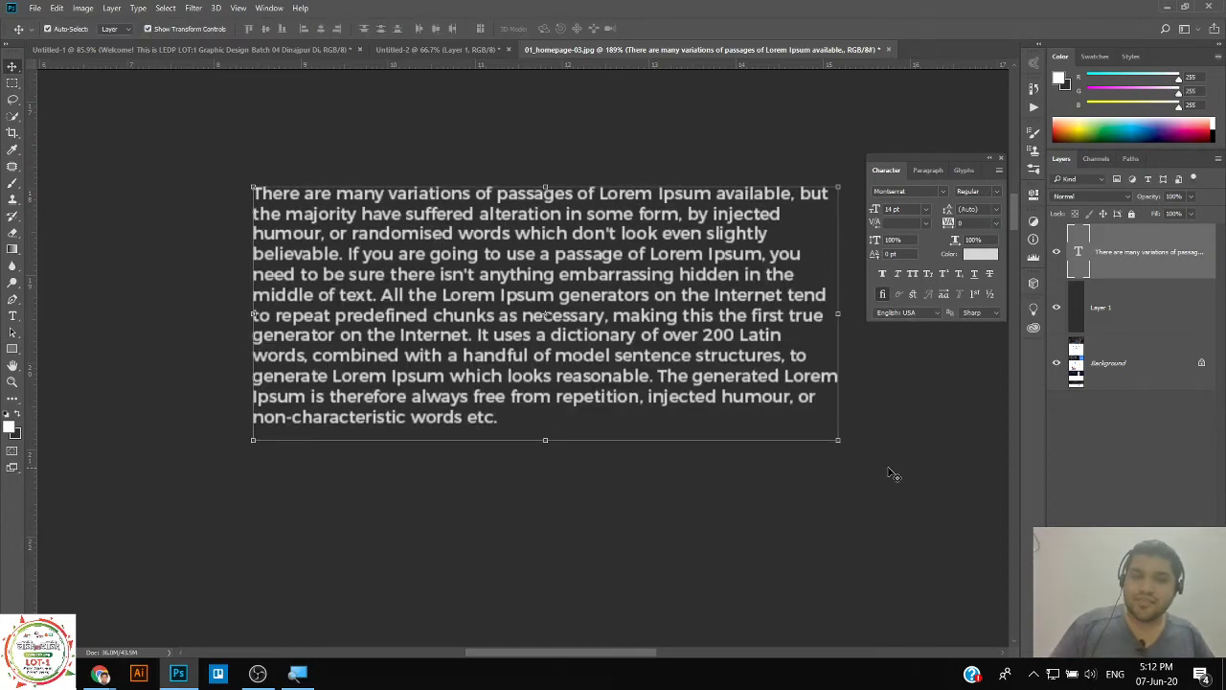
With the Type tool, extend the paragraph's text box outward and downward from its lower-left corner.
{"action": "left_click", "coordinate": [13, 317]}
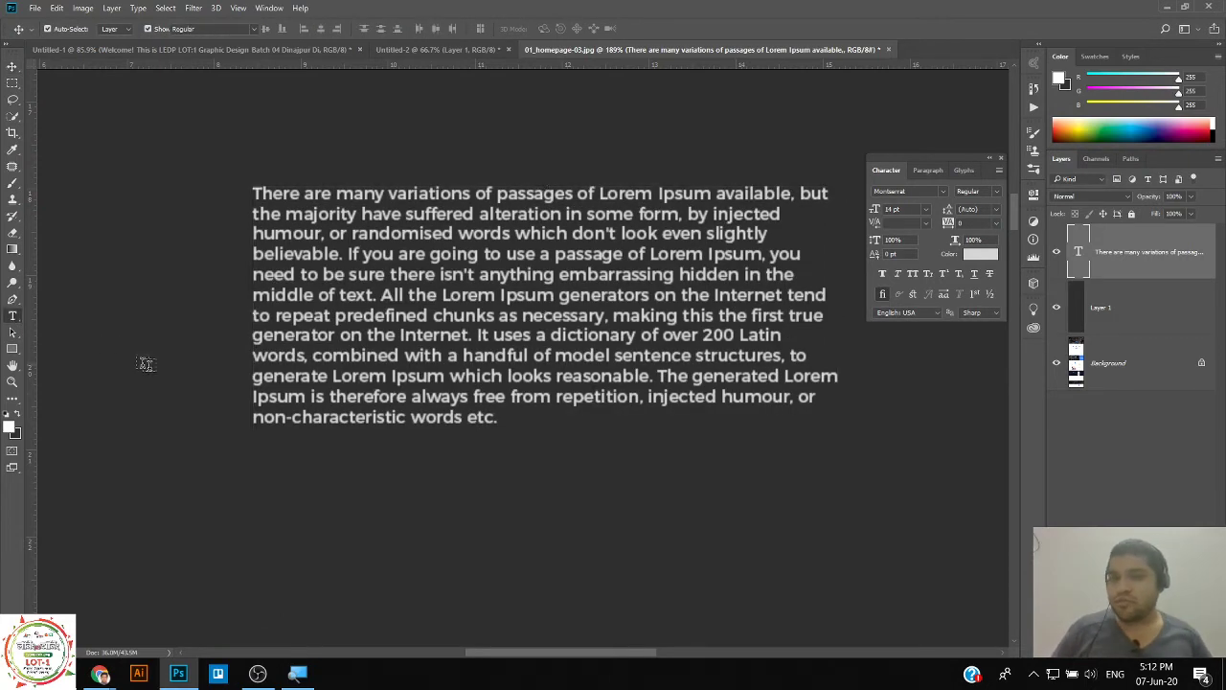
{"action": "left_click", "coordinate": [288, 396]}
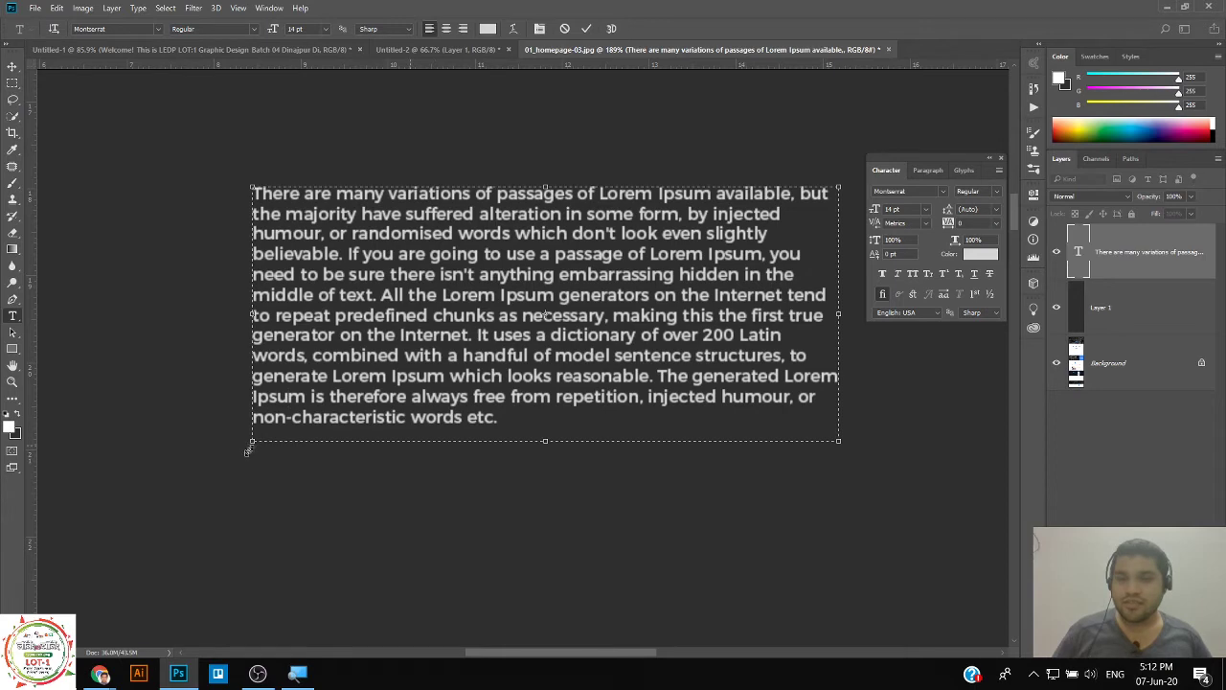
{"action": "left_click_drag", "start_coordinate": [247, 450], "coordinate": [221, 554]}
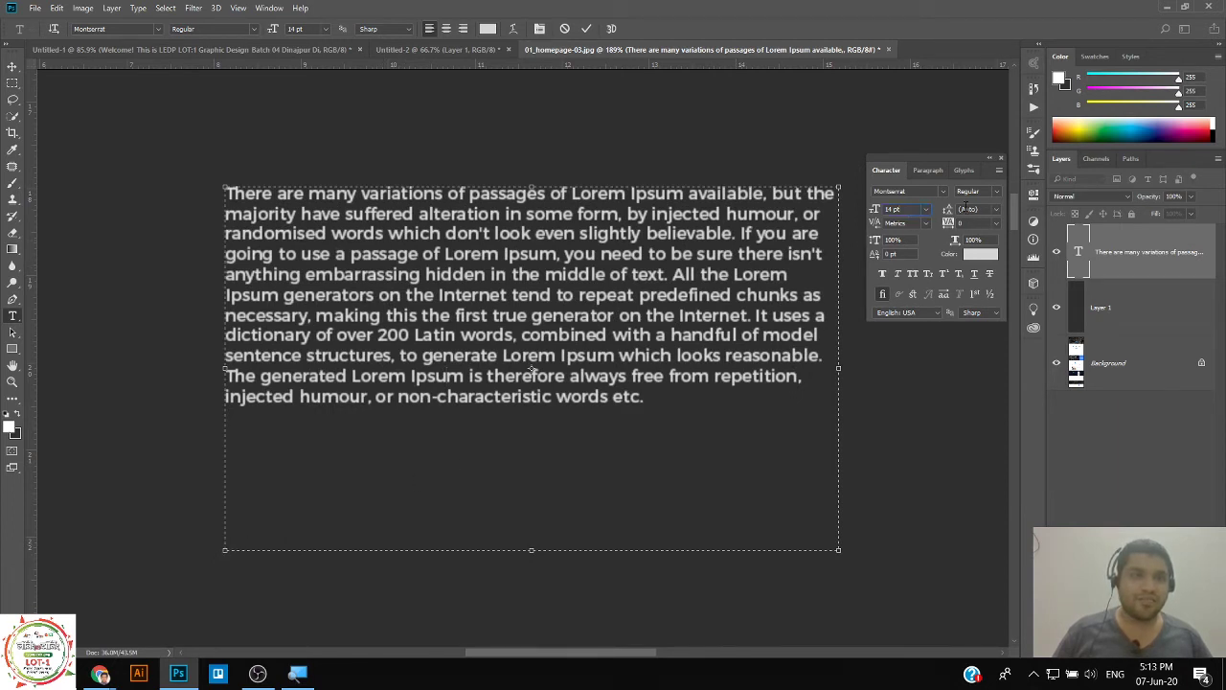
Try to set the leading to 8 pt while editing inside the paragraph.
{"action": "left_click_drag", "start_coordinate": [911, 208], "coordinate": [836, 204]}
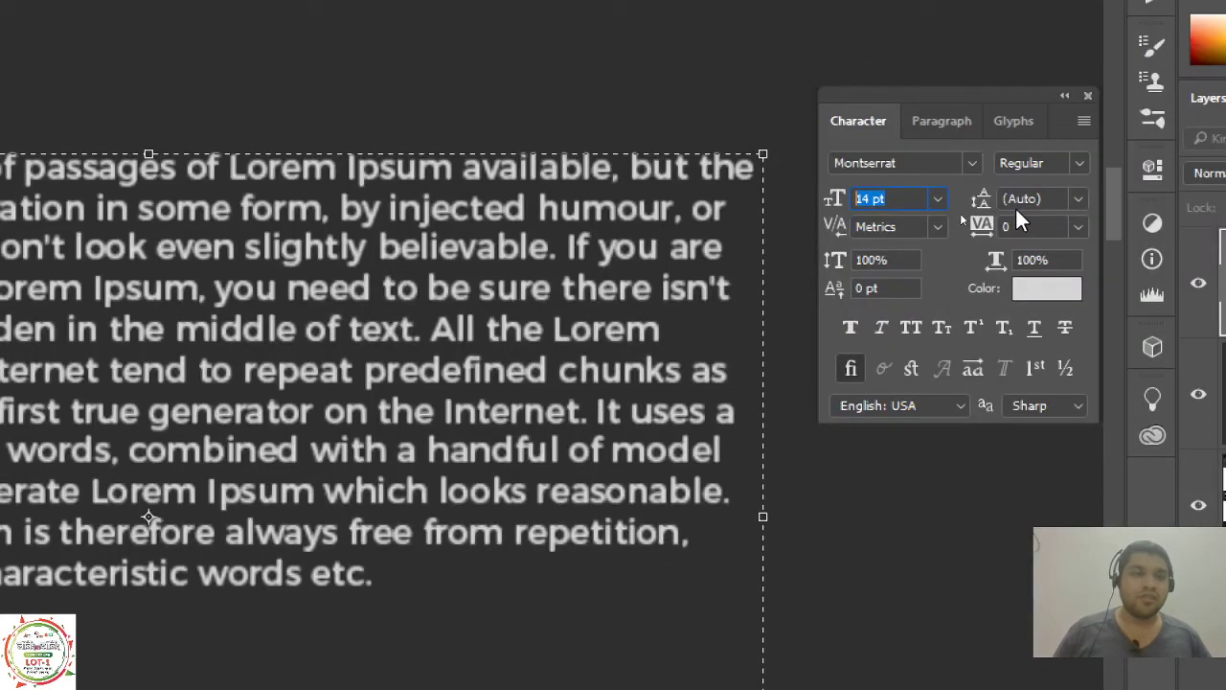
{"action": "left_click_drag", "start_coordinate": [985, 203], "coordinate": [954, 212]}
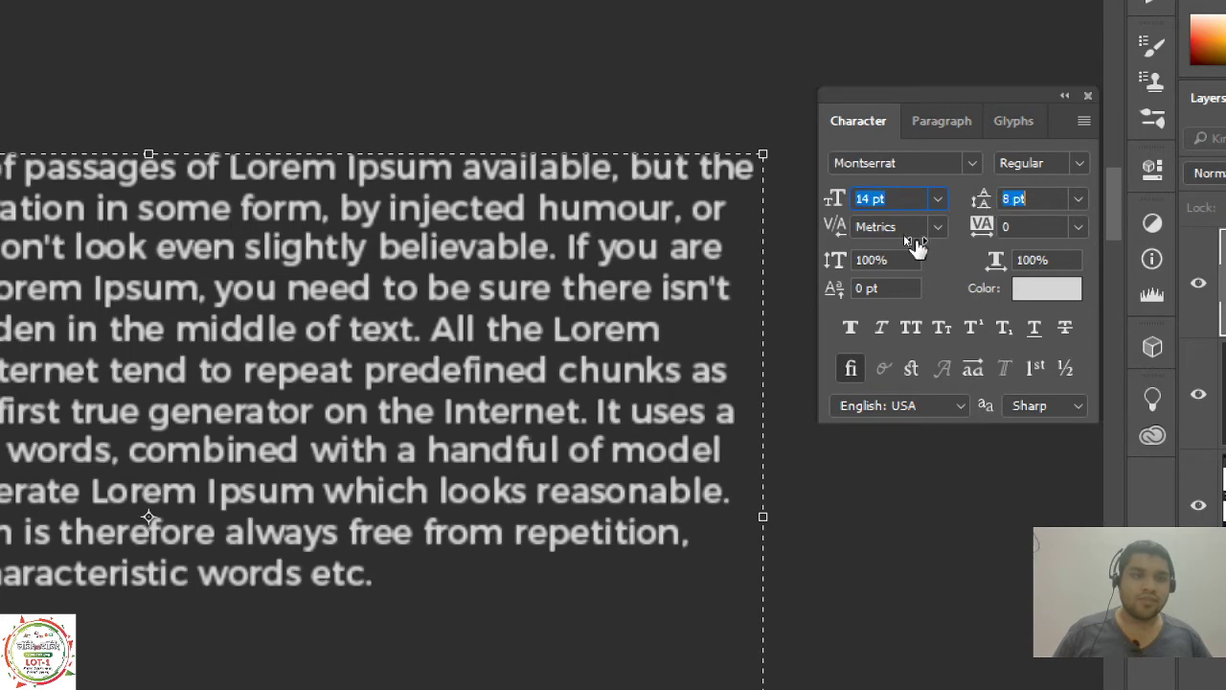
{"action": "key", "text": "Tab"}
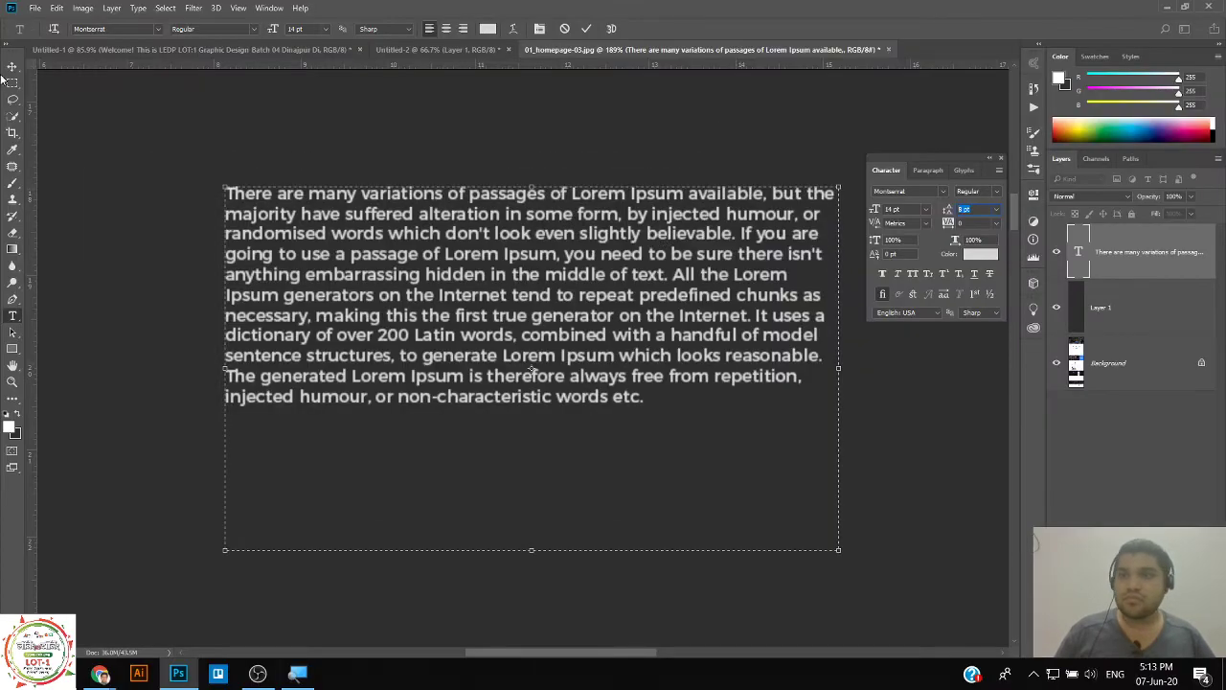
Leave text editing and set the leading of the whole paragraph layer to 20 pt.
{"action": "left_click", "coordinate": [11, 66]}
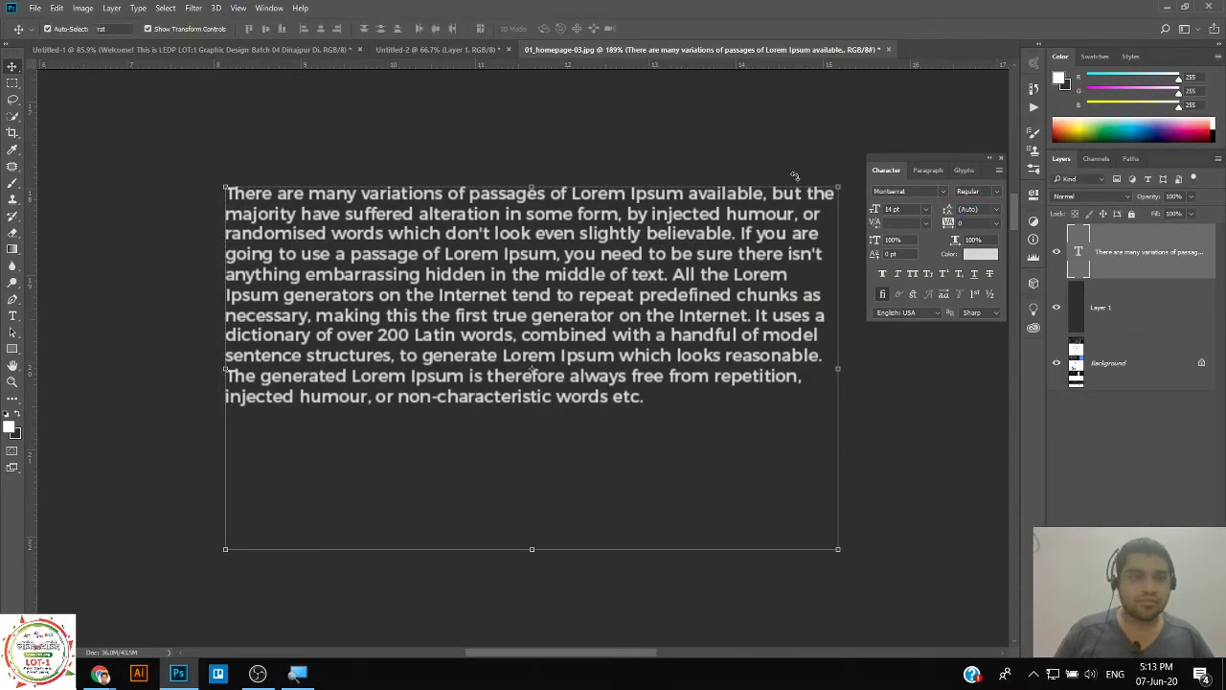
{"action": "left_click", "coordinate": [978, 208]}
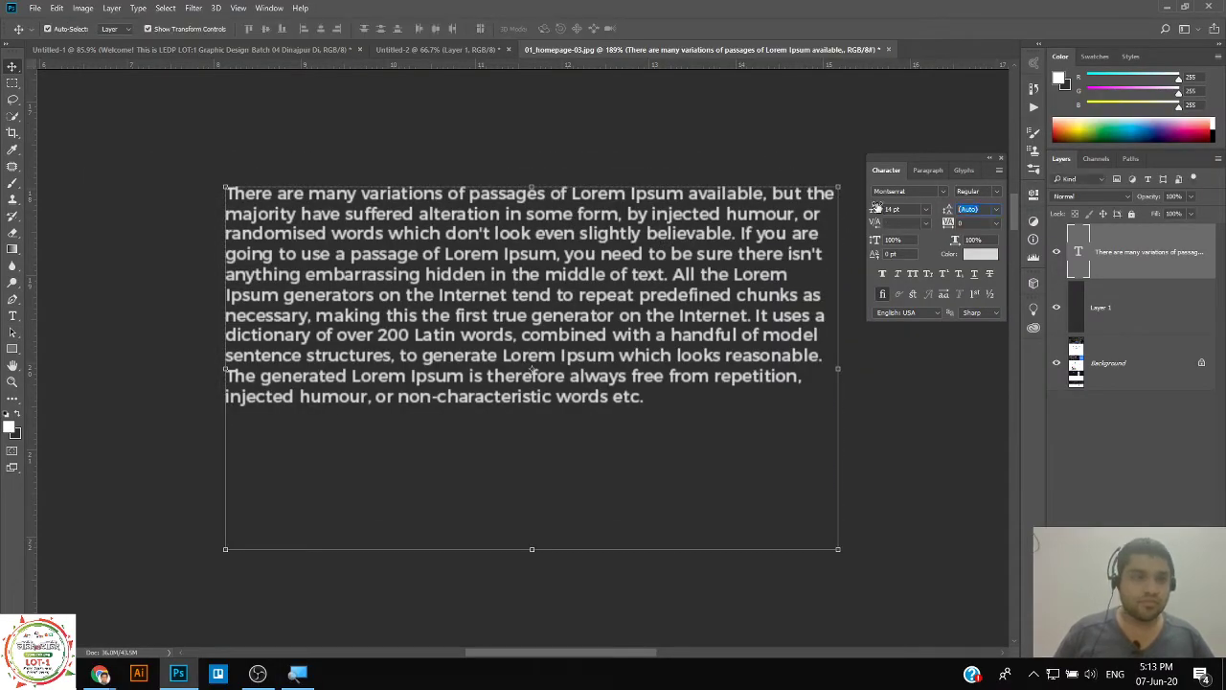
{"action": "type", "text": "20"}
{"action": "key", "text": "Return"}
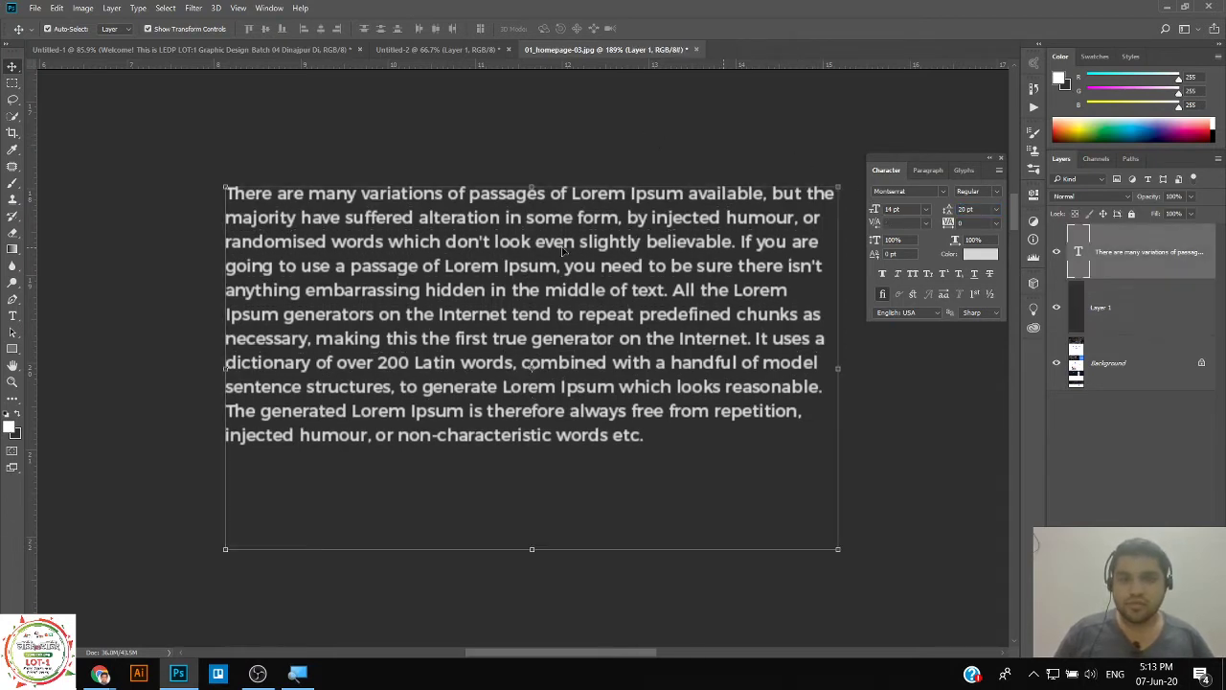
{"action": "left_click", "coordinate": [12, 316]}
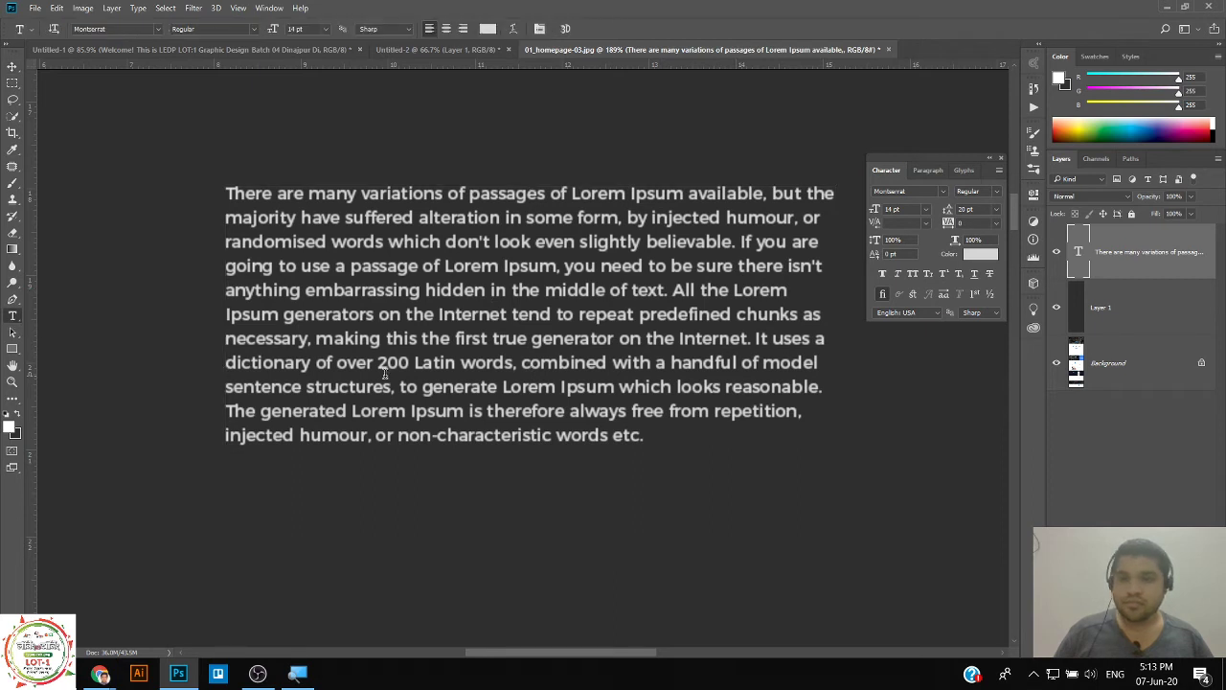
{"action": "left_click", "coordinate": [385, 374]}
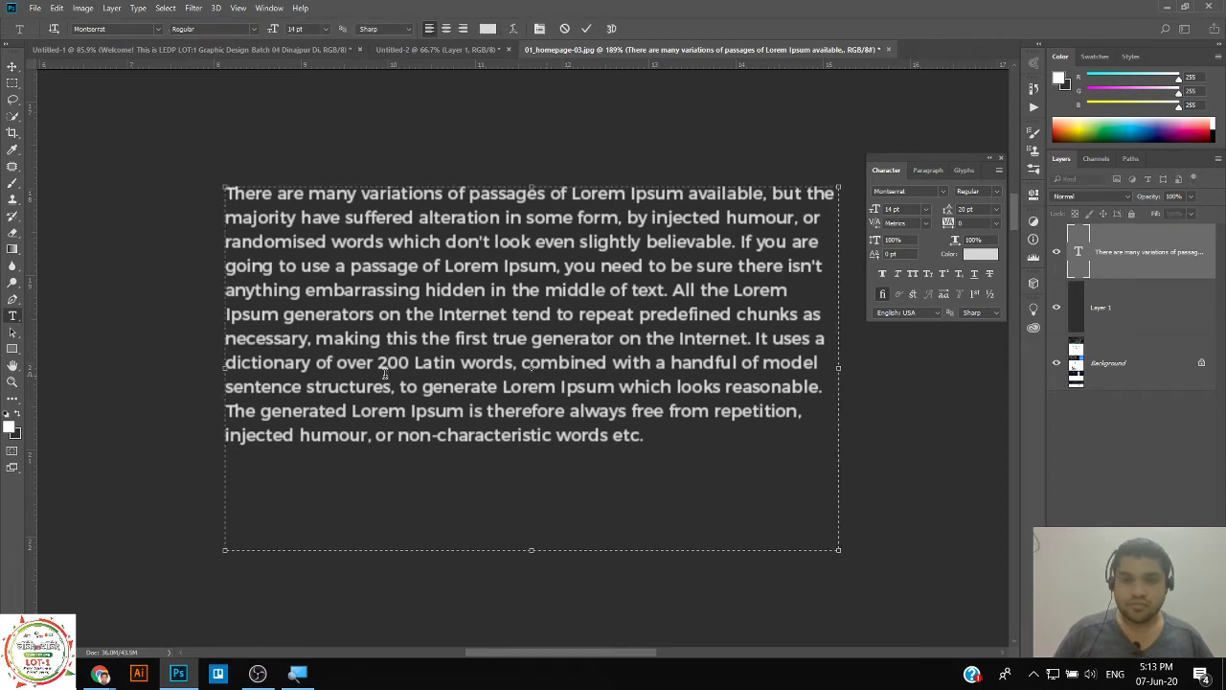
{"action": "left_click", "coordinate": [12, 66]}
{"action": "left_click", "coordinate": [297, 119]}
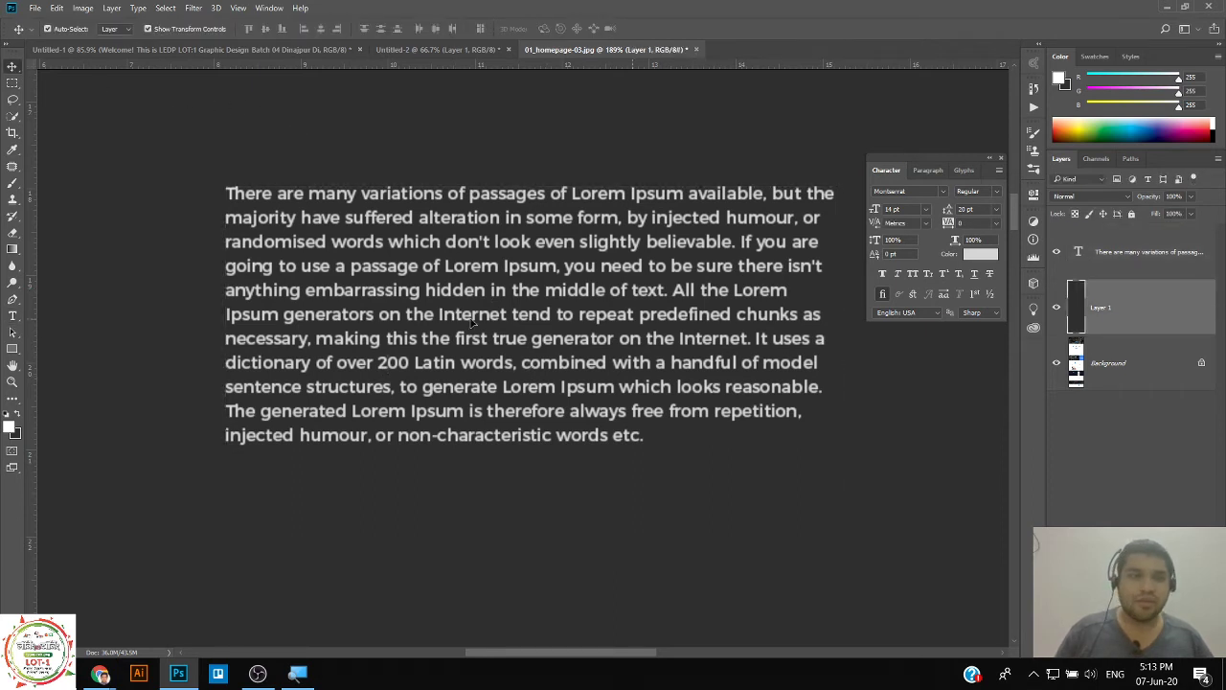
{"action": "scroll", "coordinate": [457, 316], "scroll_direction": "down", "scroll_amount": 1}
{"action": "scroll", "coordinate": [457, 315], "scroll_direction": "right", "scroll_amount": 1}
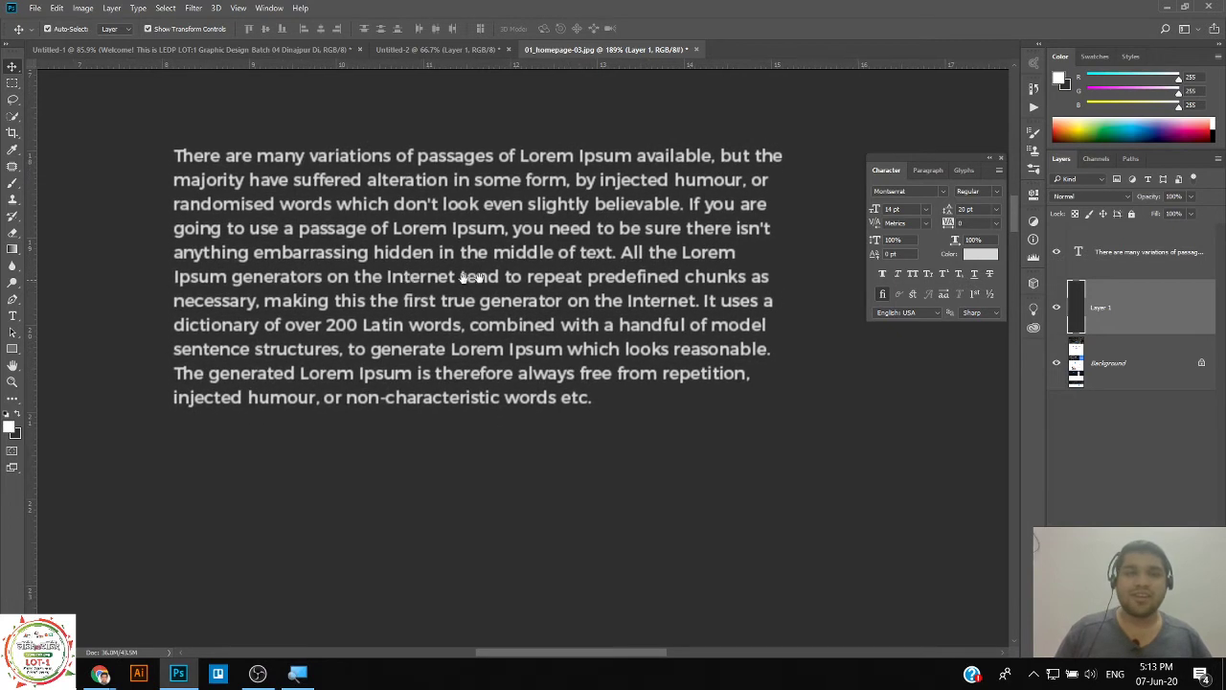
{"action": "left_click", "coordinate": [694, 239]}
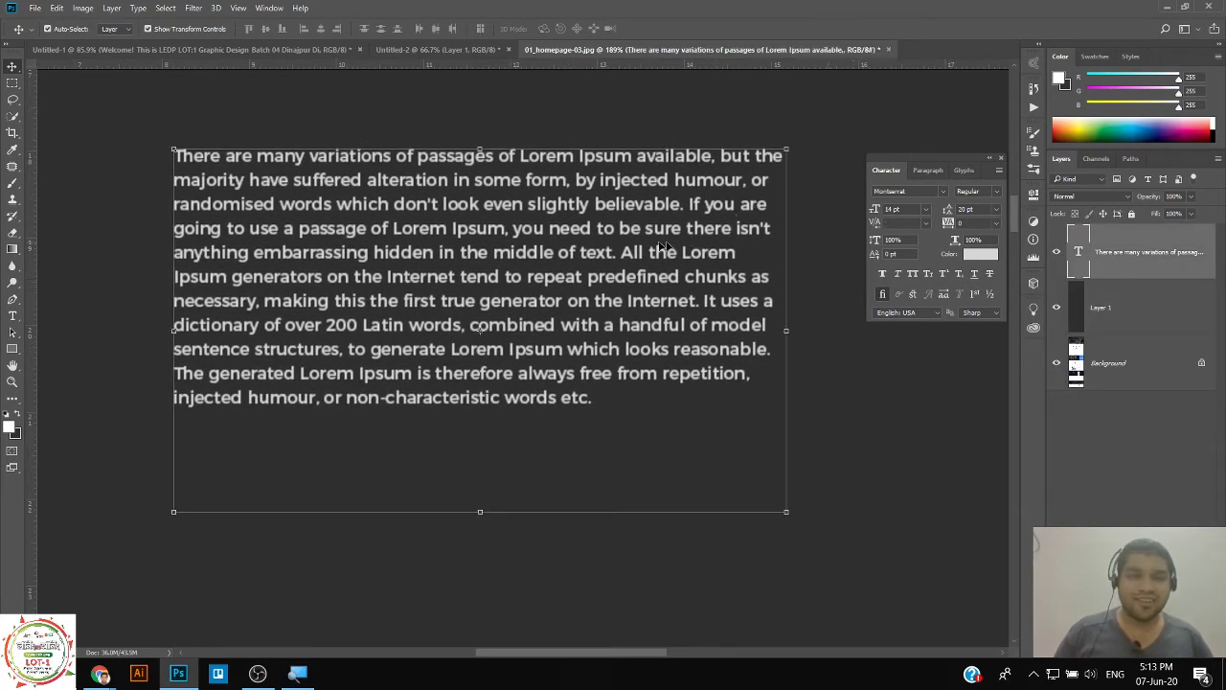
{"action": "left_click", "coordinate": [13, 316]}
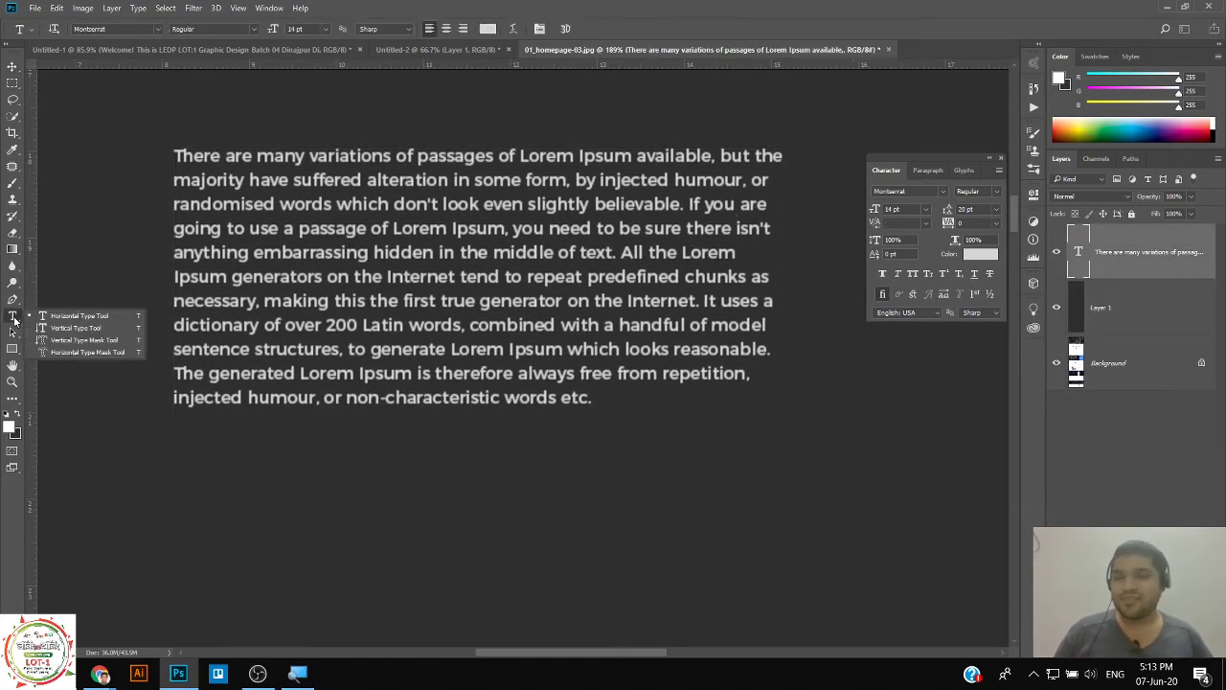
Try to squeeze the paragraph to about 45% width with the Move tool's transform controls.
{"action": "left_click", "coordinate": [12, 67]}
{"action": "left_click", "coordinate": [359, 204]}
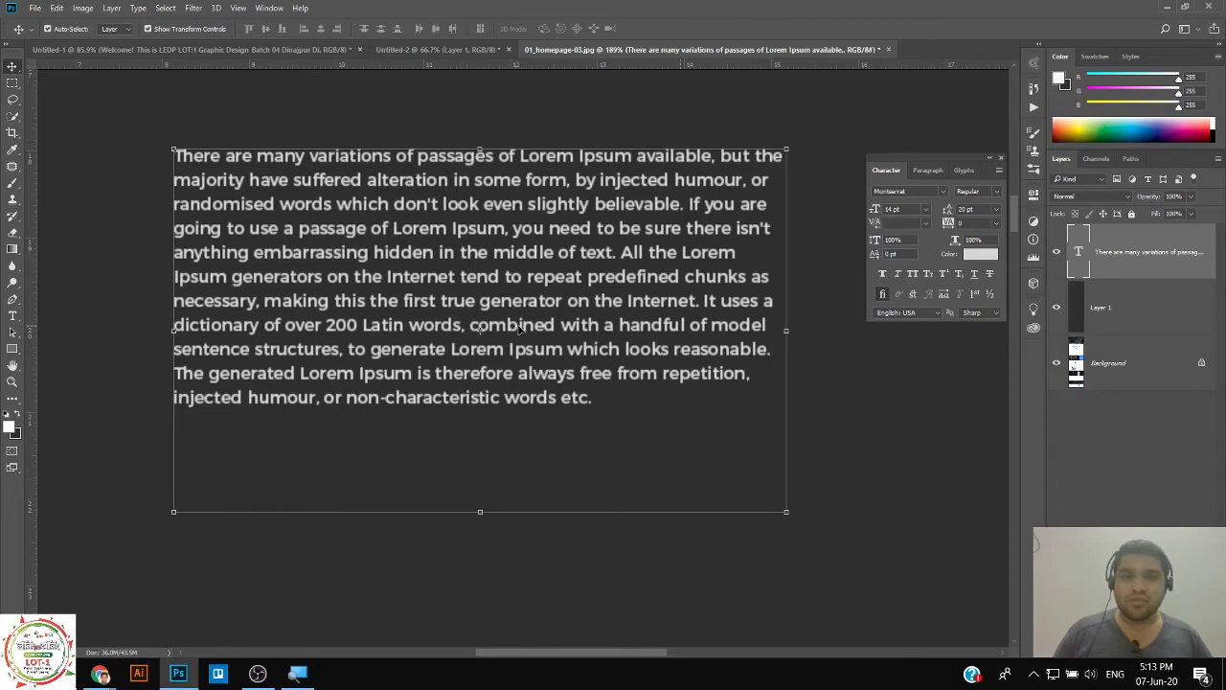
{"action": "left_click_drag", "start_coordinate": [789, 332], "coordinate": [451, 331]}
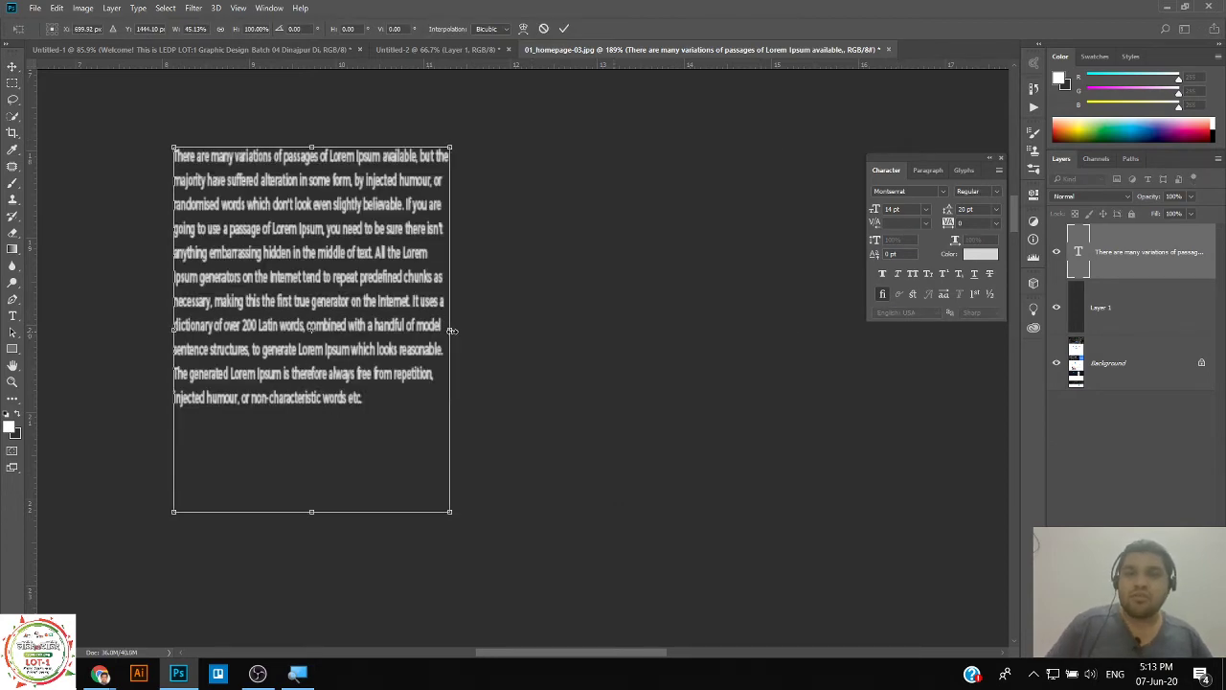
{"action": "key", "text": "Escape"}
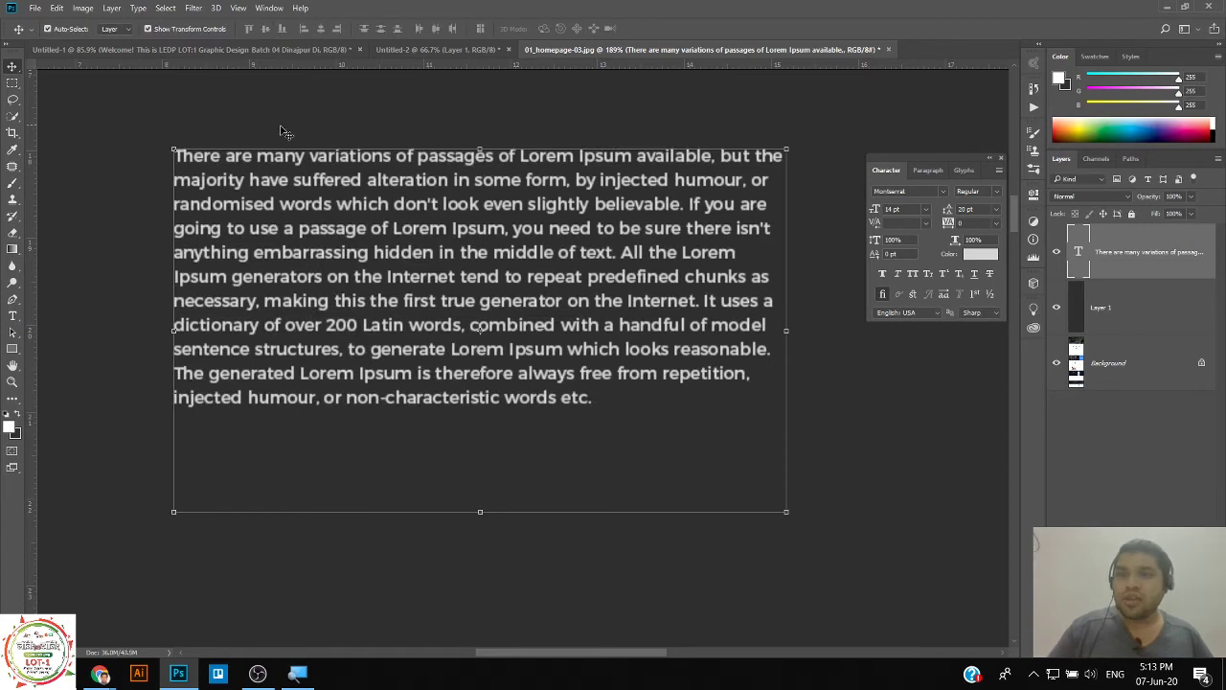
{"action": "left_click", "coordinate": [291, 126]}
{"action": "left_click", "coordinate": [368, 175]}
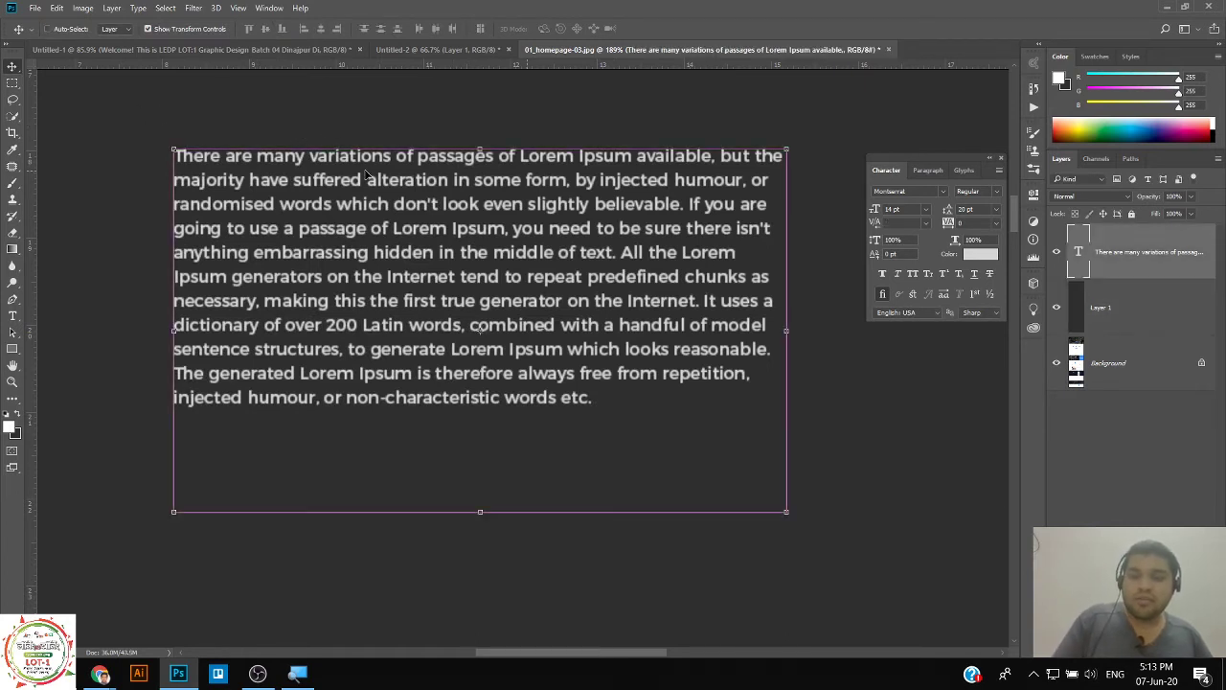
Try to resize the paragraph layer with Free Transform from its right edge and lower-right corner.
{"action": "key", "text": "ctrl+t"}
{"action": "left_click_drag", "start_coordinate": [787, 331], "coordinate": [801, 351]}
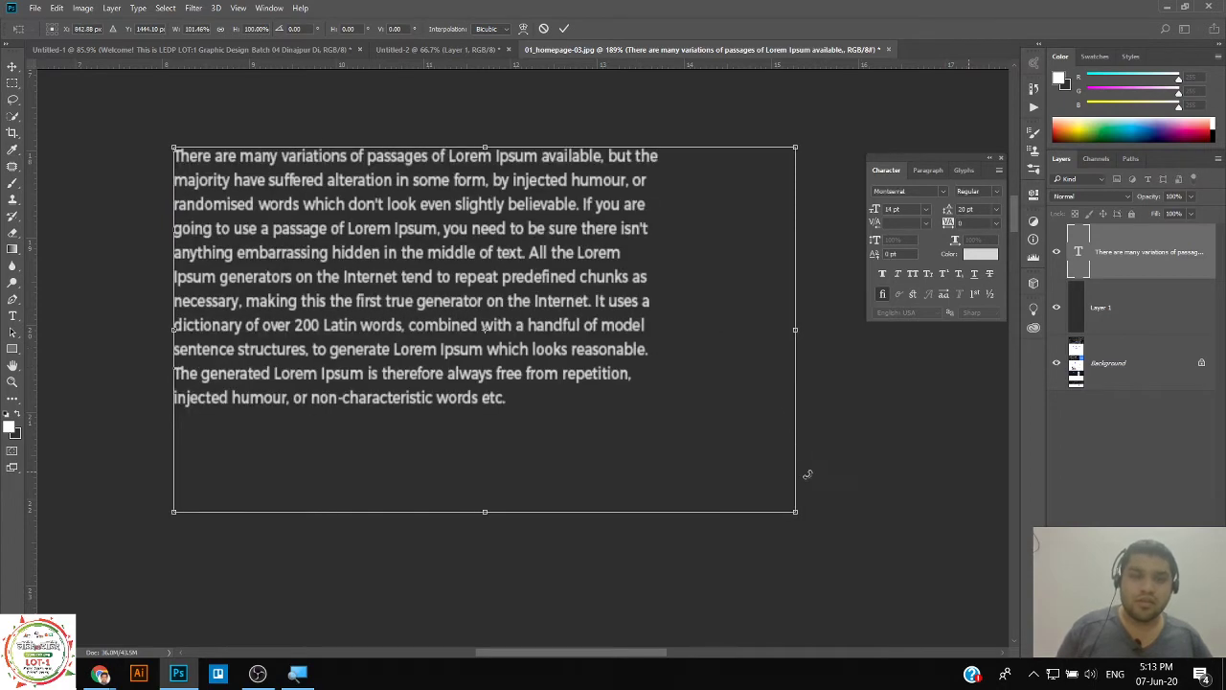
{"action": "left_click_drag", "start_coordinate": [796, 514], "coordinate": [774, 470]}
{"action": "key", "text": "Escape"}
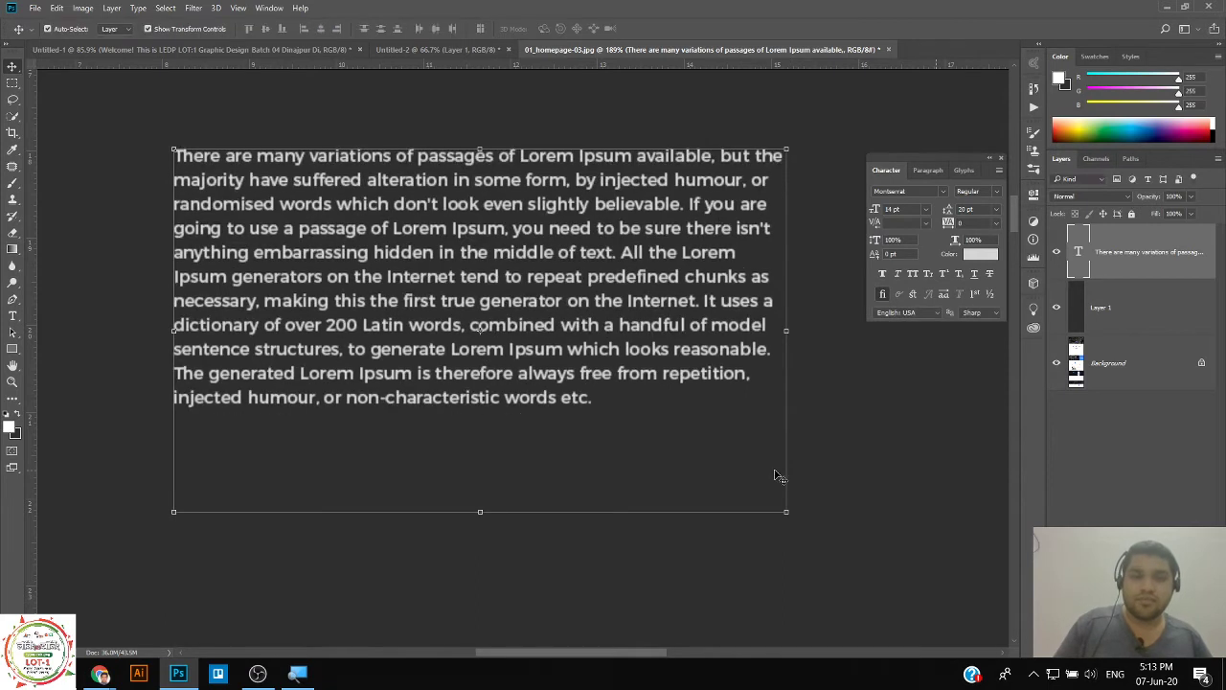
With the Type tool, shrink the paragraph's text box inward from its lower-left corner and extend its bottom edge until all the text fits.
{"action": "left_click", "coordinate": [104, 364]}
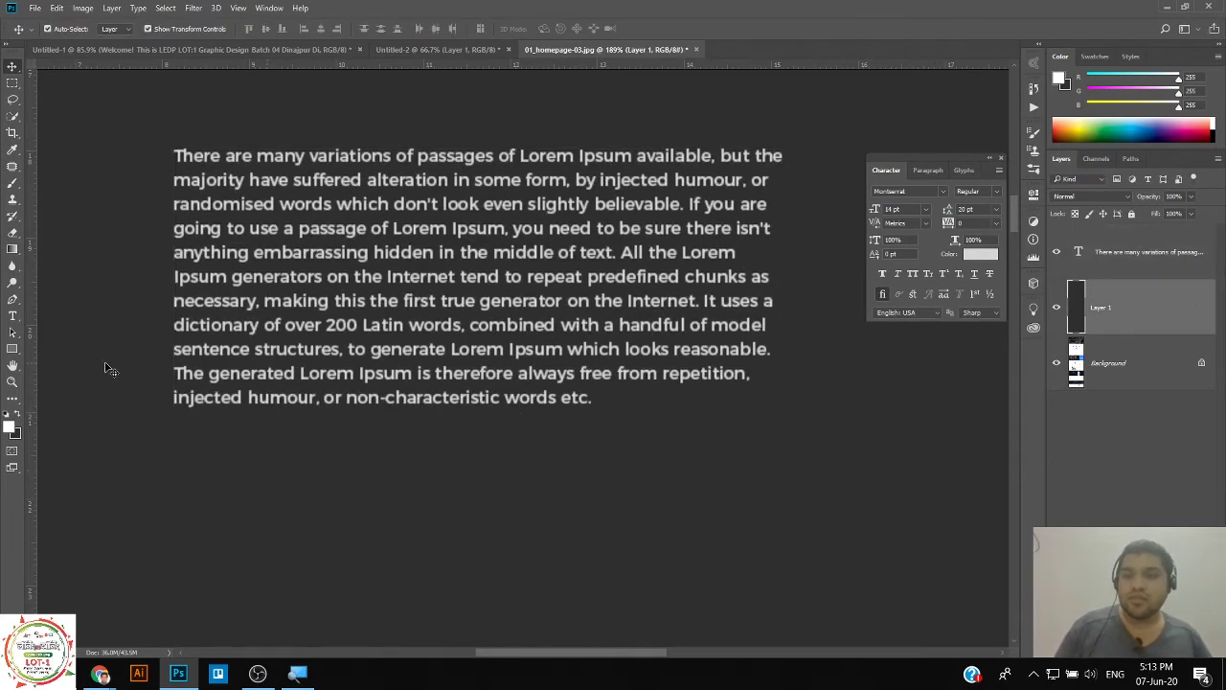
{"action": "left_click", "coordinate": [218, 345]}
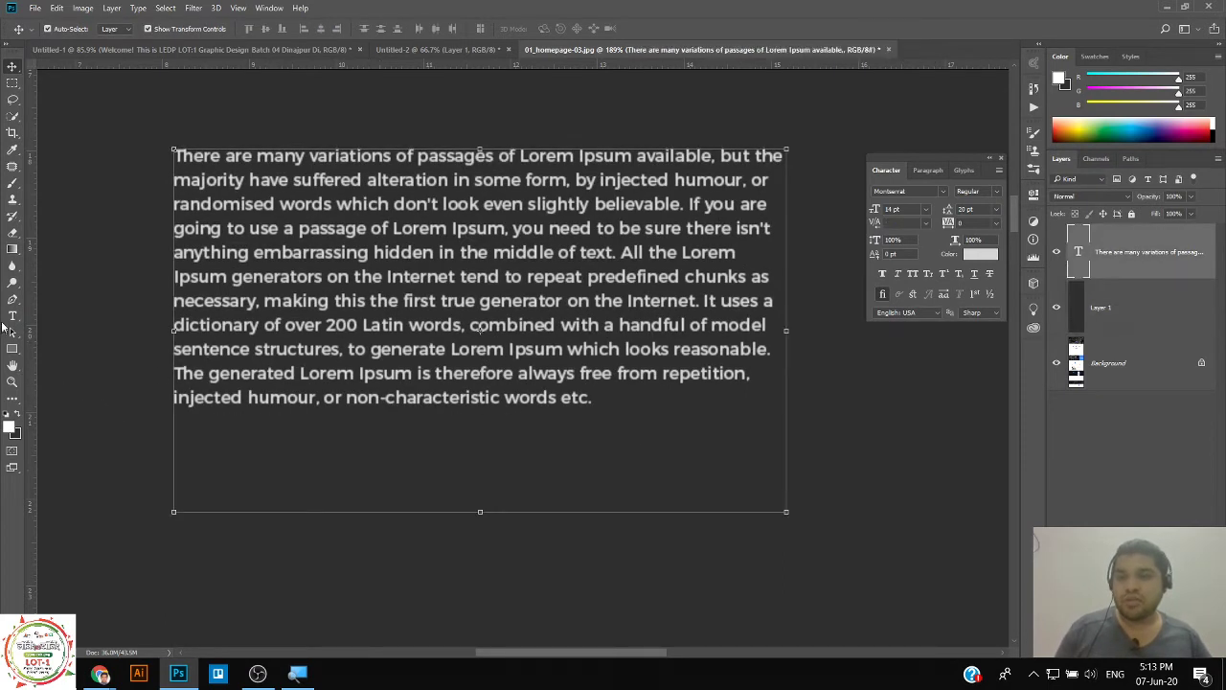
{"action": "left_click", "coordinate": [13, 315]}
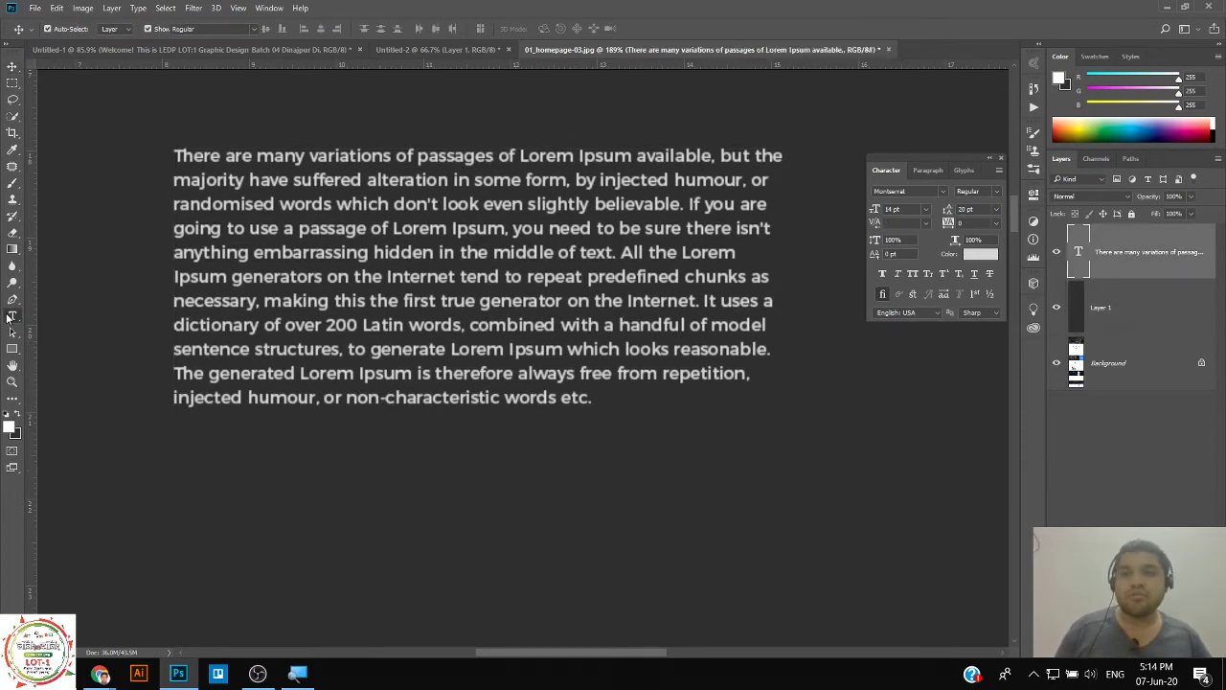
{"action": "left_click", "coordinate": [353, 278]}
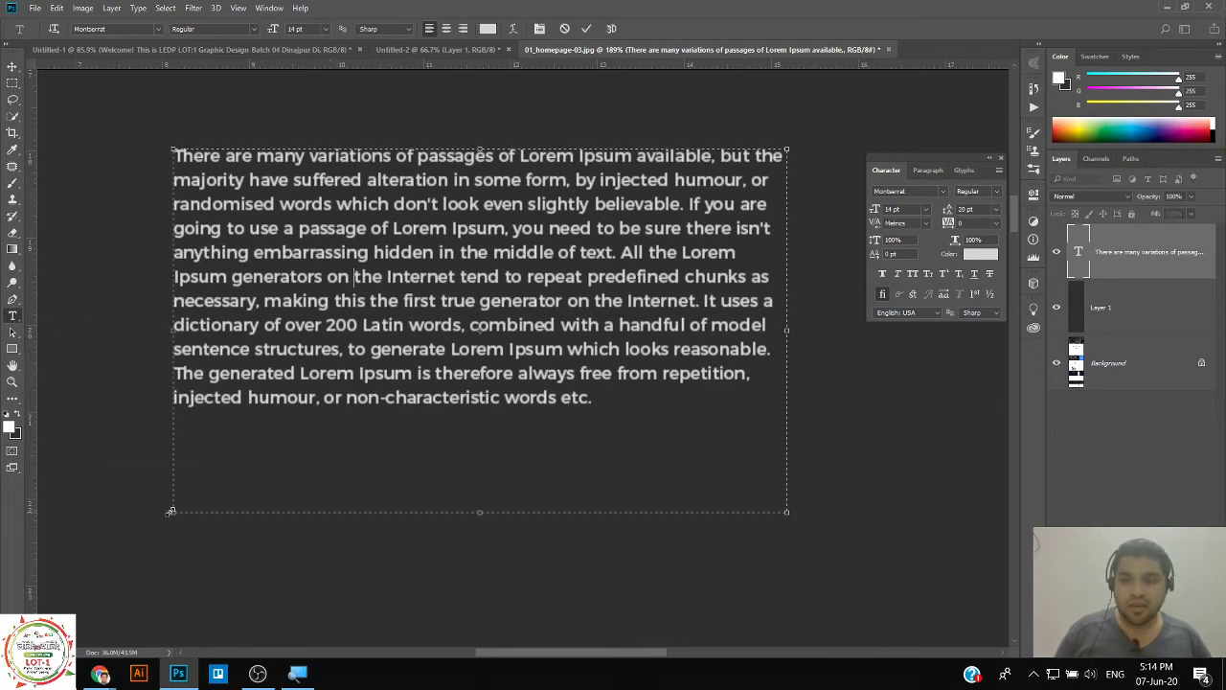
{"action": "left_click_drag", "start_coordinate": [171, 511], "coordinate": [223, 388]}
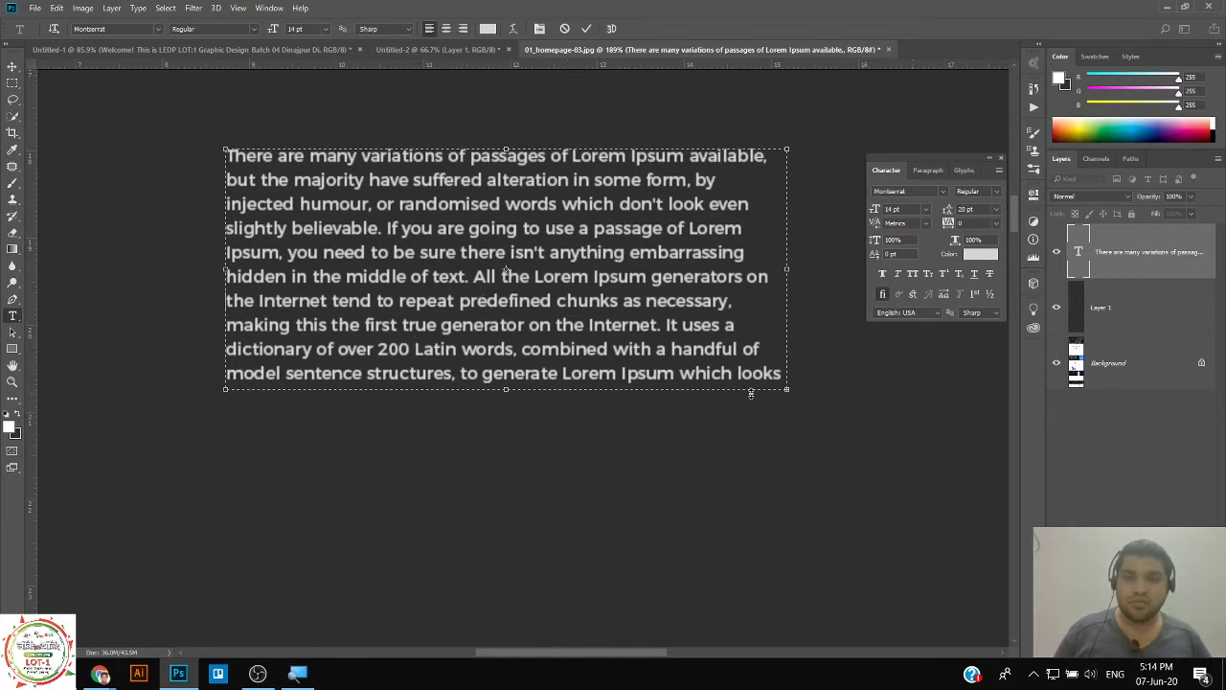
{"action": "left_click_drag", "start_coordinate": [505, 390], "coordinate": [500, 437]}
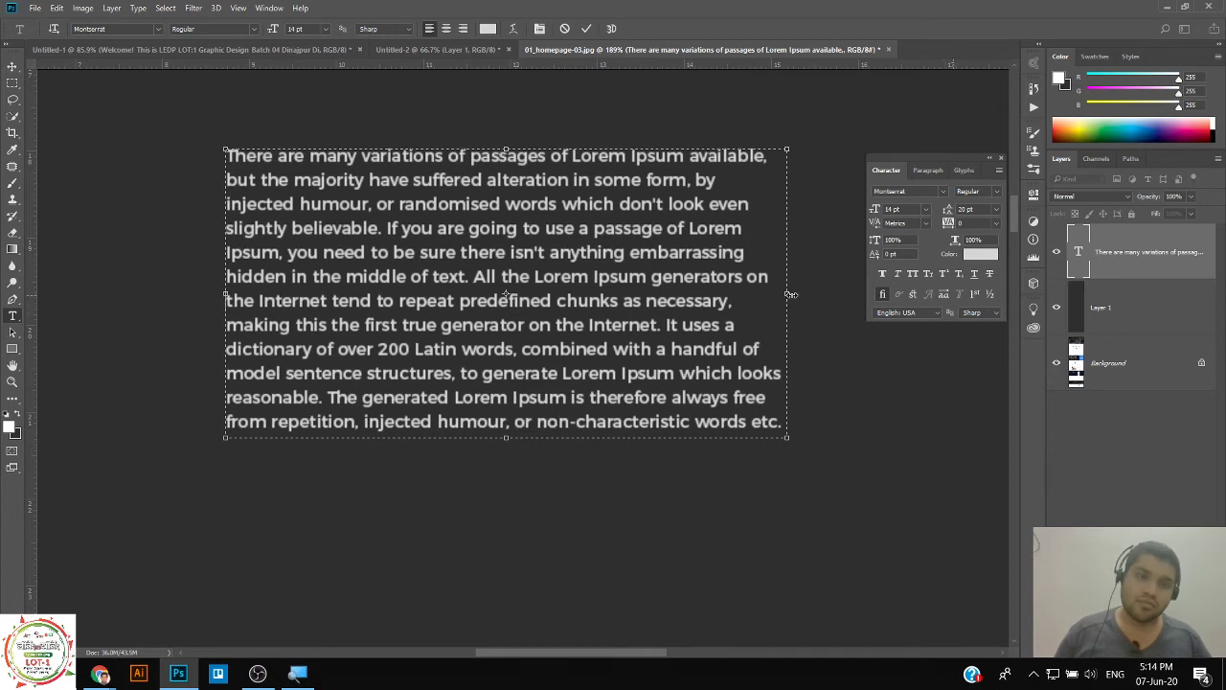
Widen and narrow the text box from its right edge to rewrap the lines, keeping the Character panel clear of the text.
{"action": "left_click_drag", "start_coordinate": [791, 294], "coordinate": [875, 294]}
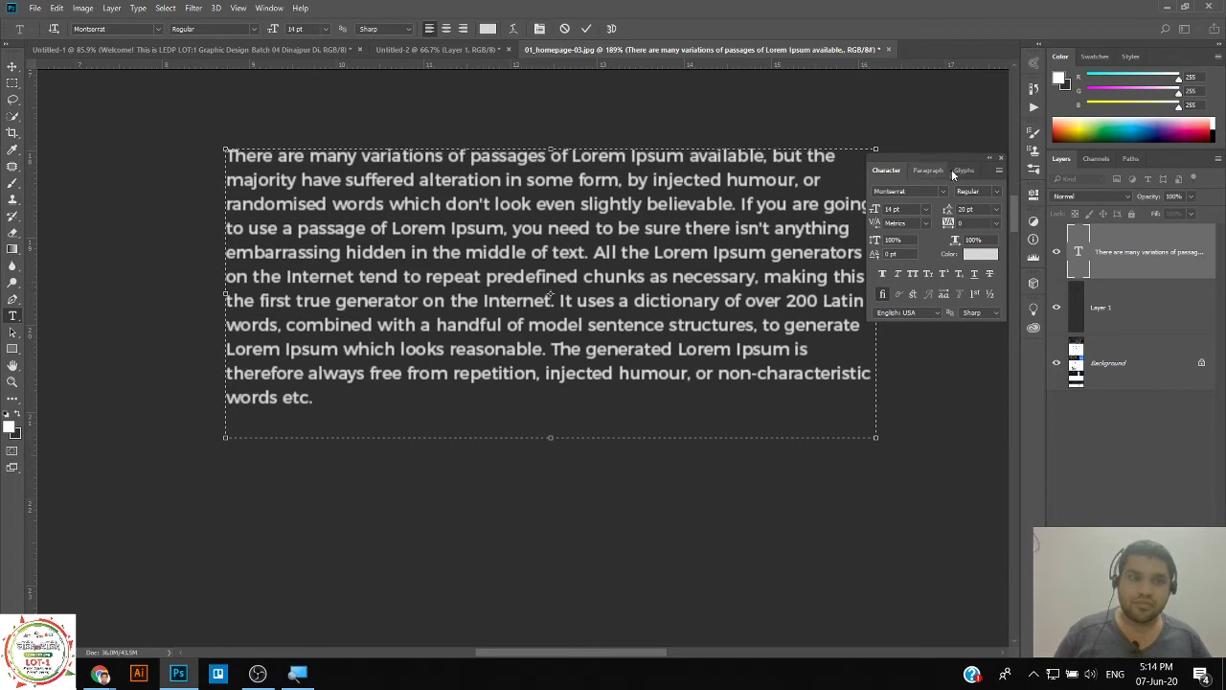
{"action": "left_click_drag", "start_coordinate": [965, 158], "coordinate": [982, 87]}
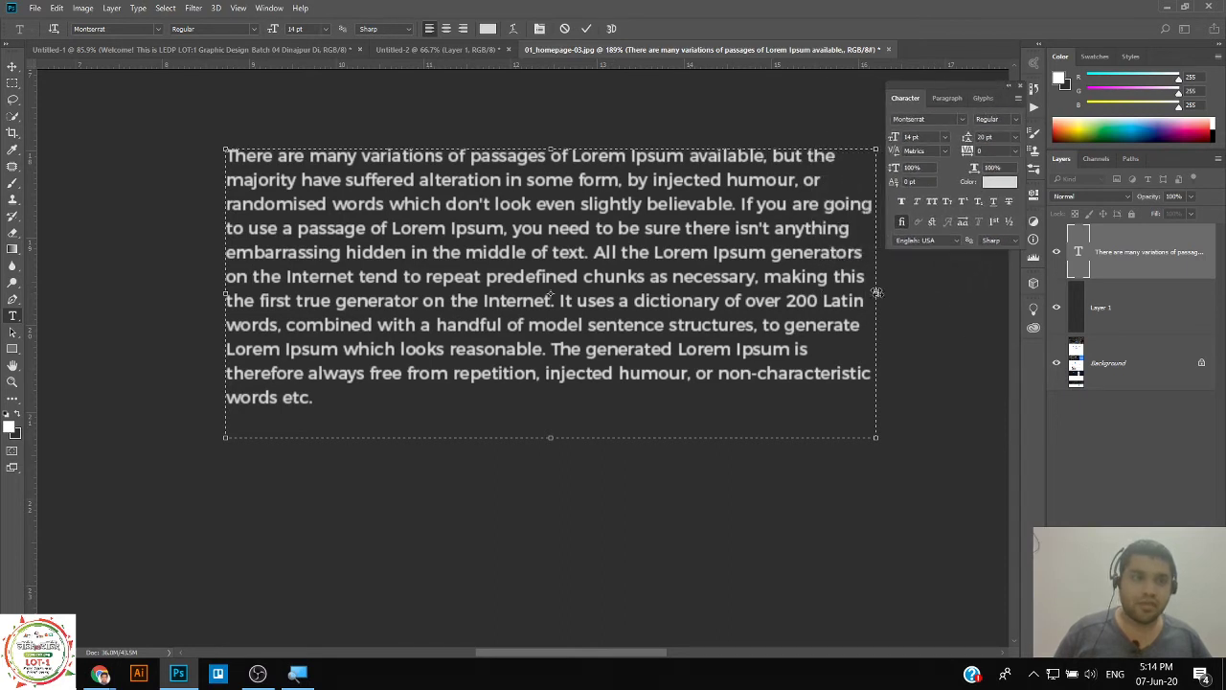
{"action": "left_click_drag", "start_coordinate": [876, 296], "coordinate": [829, 293]}
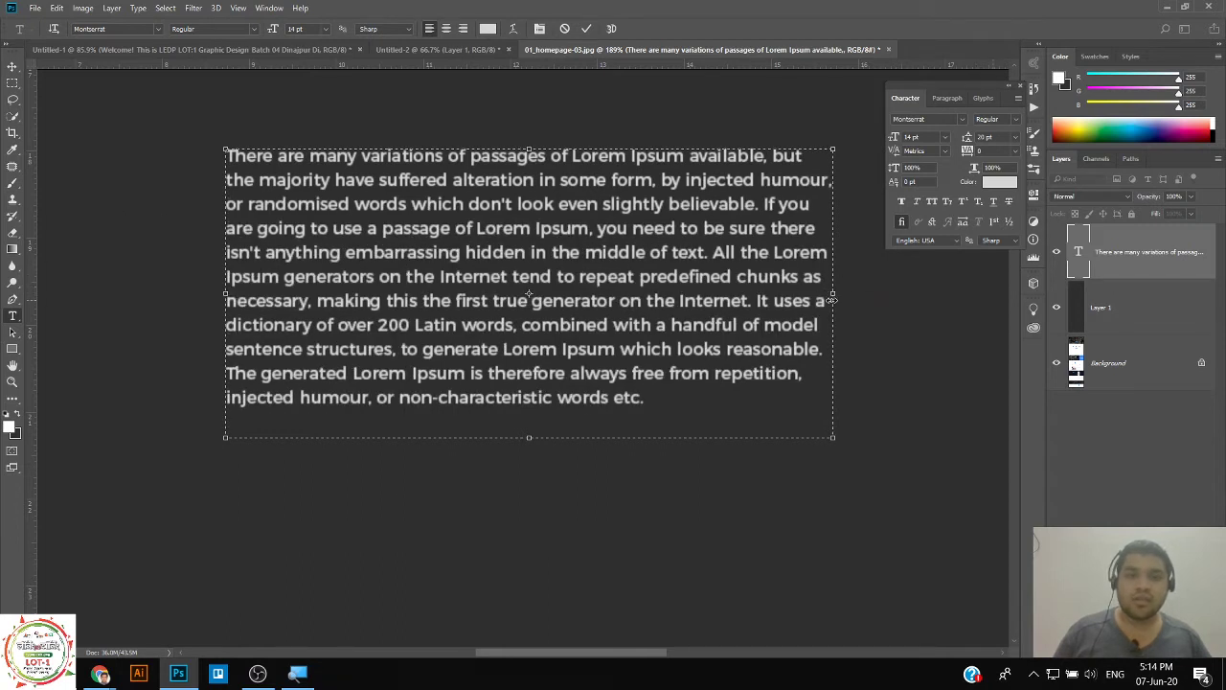
{"action": "left_click_drag", "start_coordinate": [831, 300], "coordinate": [827, 300]}
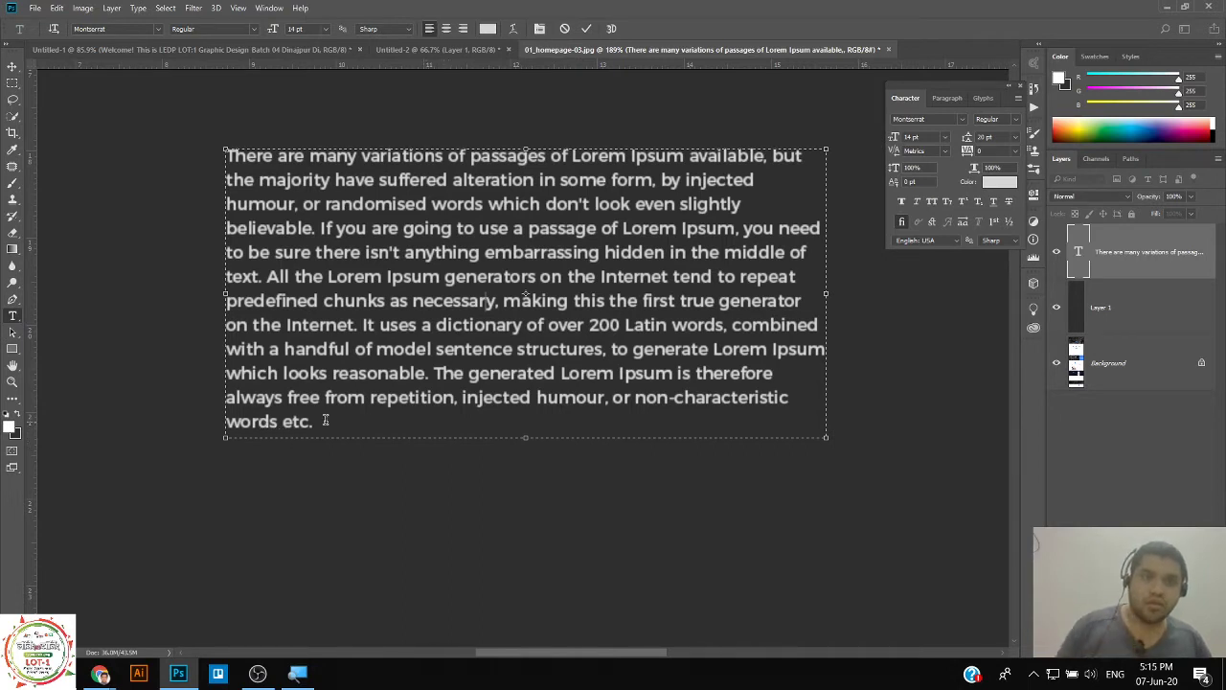
{"action": "left_click_drag", "start_coordinate": [961, 85], "coordinate": [915, 177]}
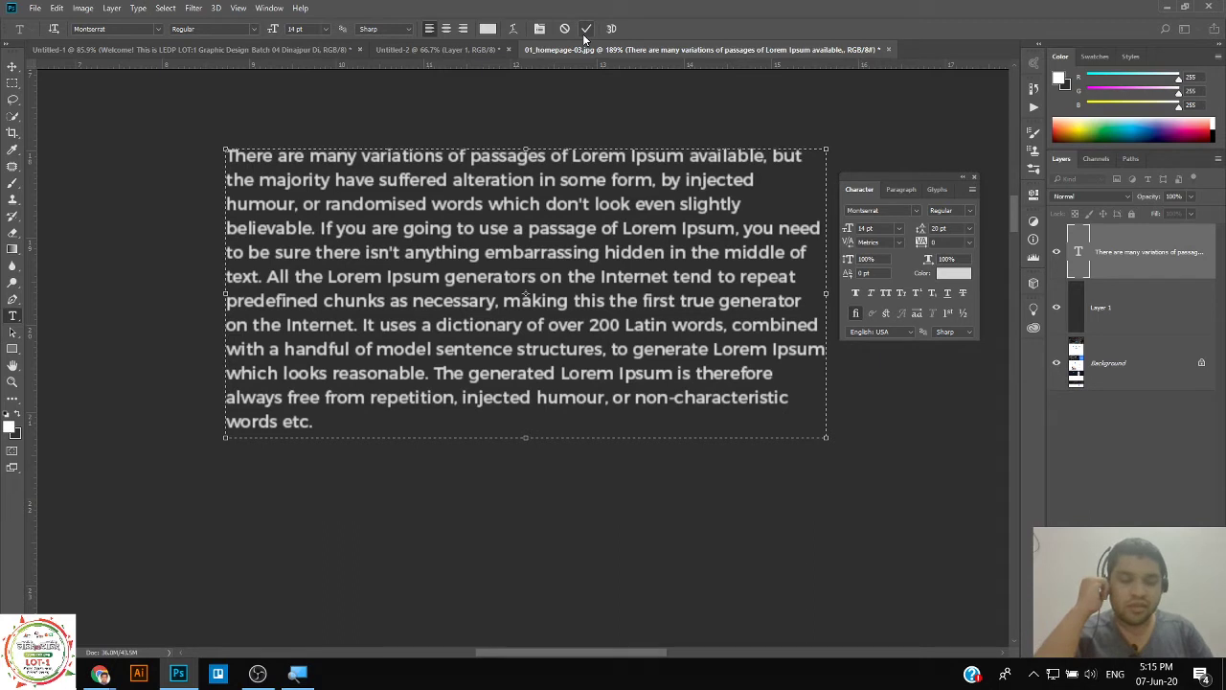
Split the text into three paragraphs, breaking before "If you are going" and "It uses a dictionary", and extend the text box downward.
{"action": "key", "text": "BackSpace"}
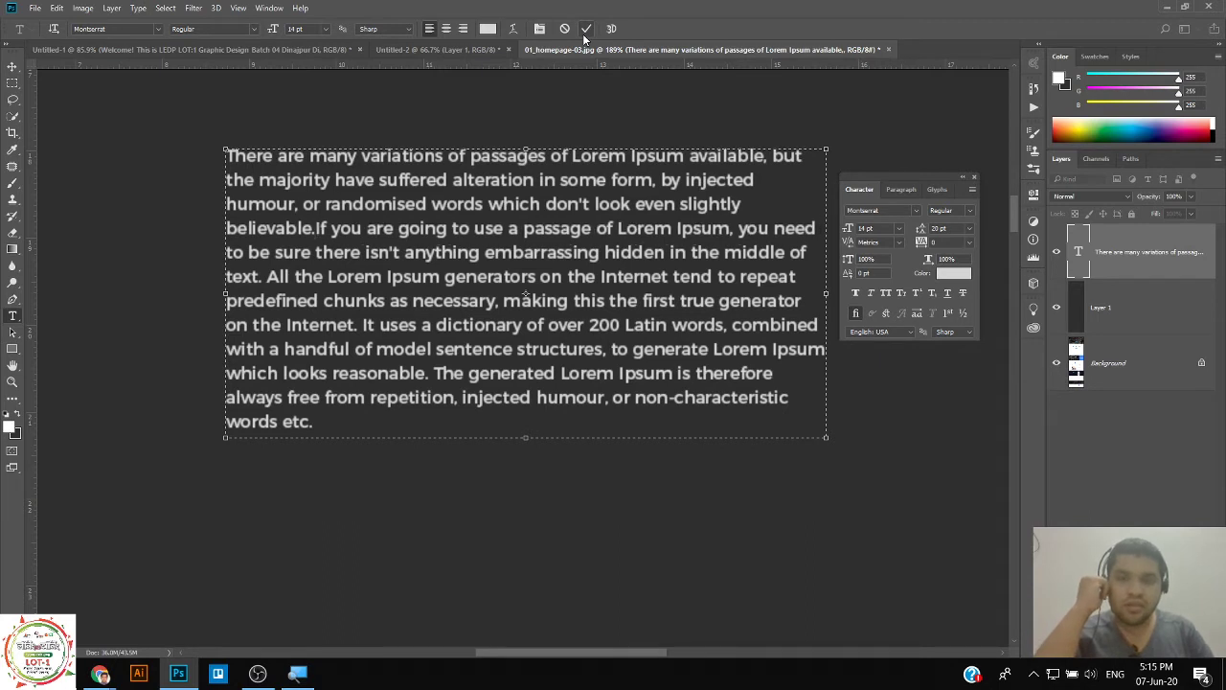
{"action": "key", "text": "Return"}
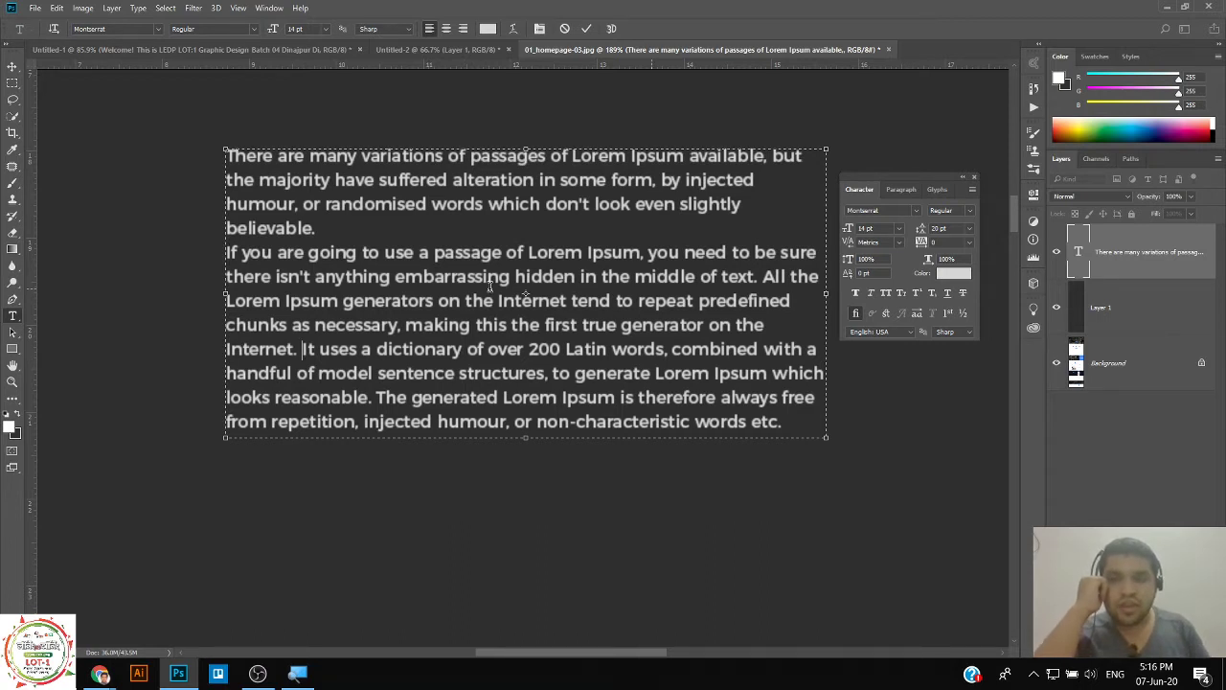
{"action": "key", "text": "Return"}
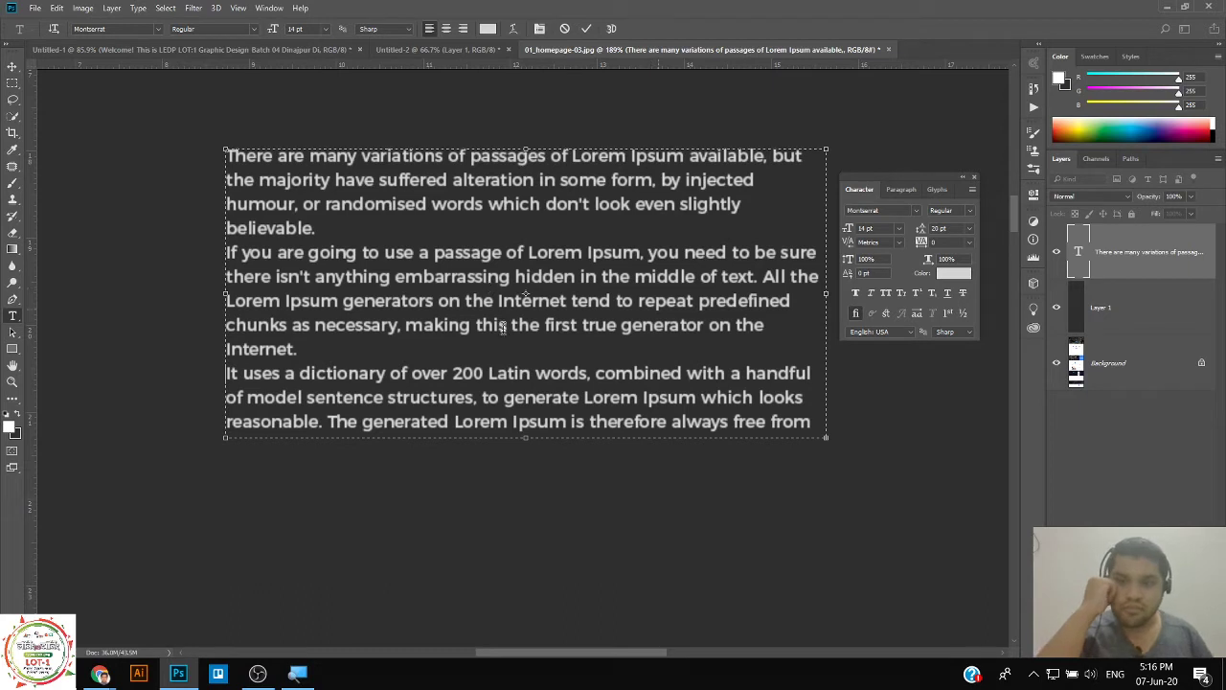
{"action": "left_click_drag", "start_coordinate": [530, 436], "coordinate": [524, 491]}
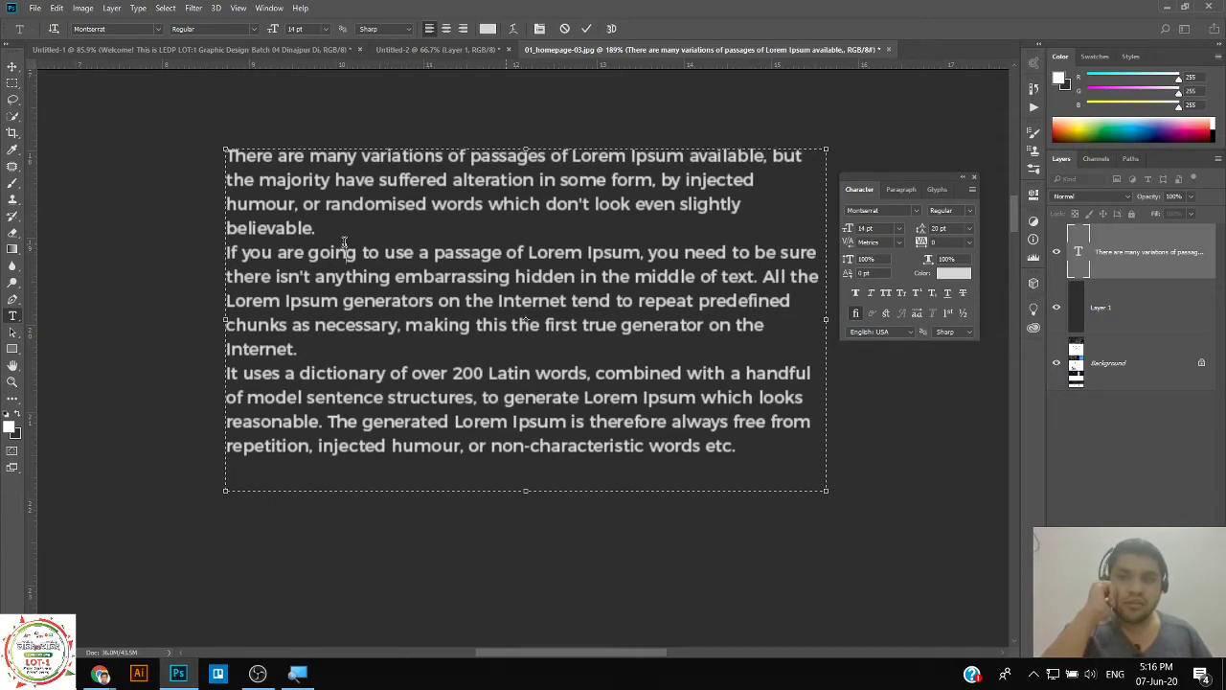
Show the paragraph settings and set the left indent of the entire text to 16.05 pt.
{"action": "left_click", "coordinate": [304, 350]}
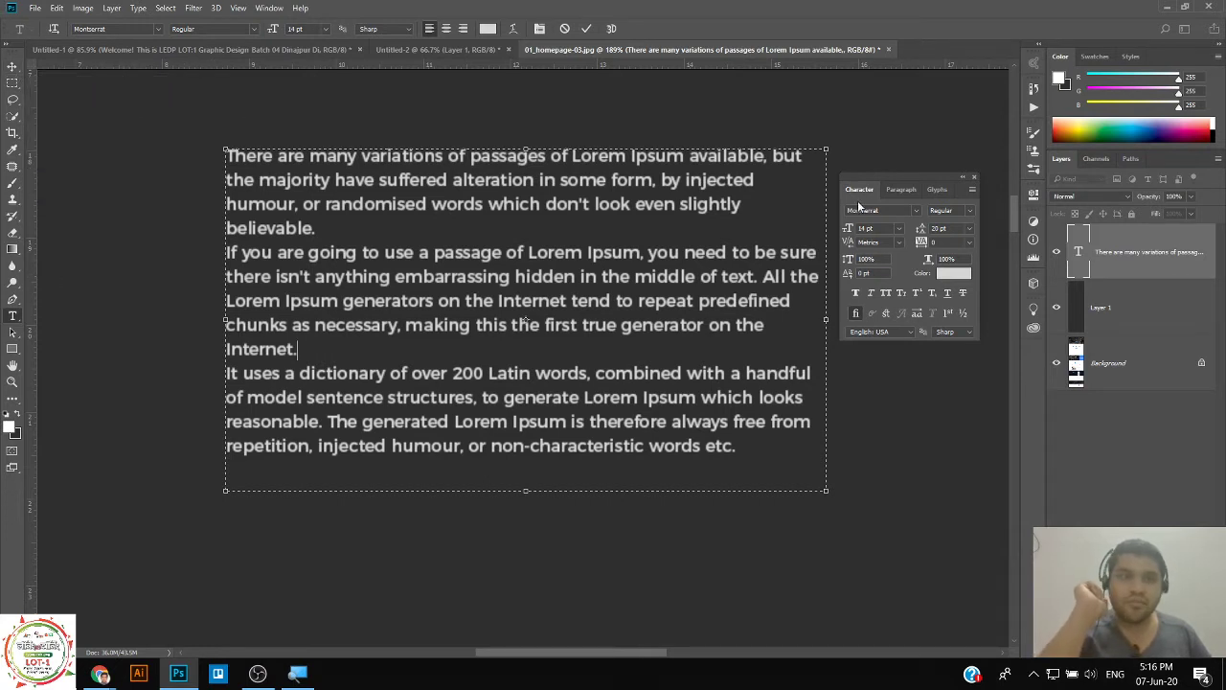
{"action": "left_click", "coordinate": [908, 196]}
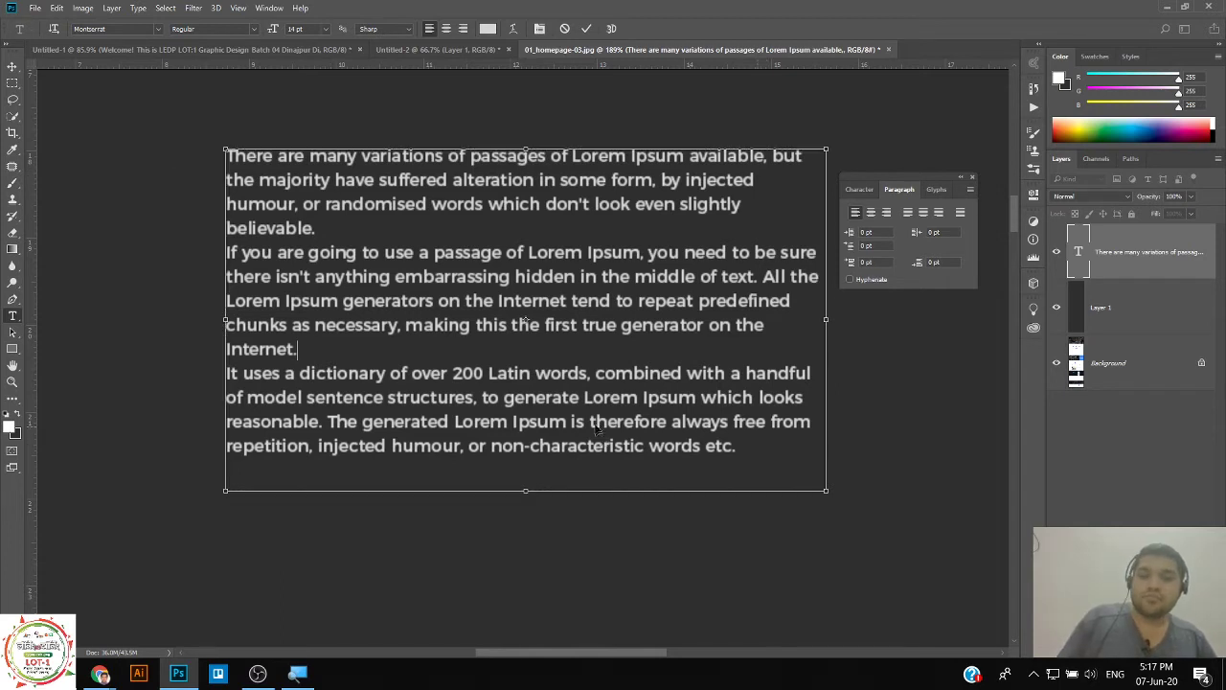
{"action": "key", "text": "ctrl+a"}
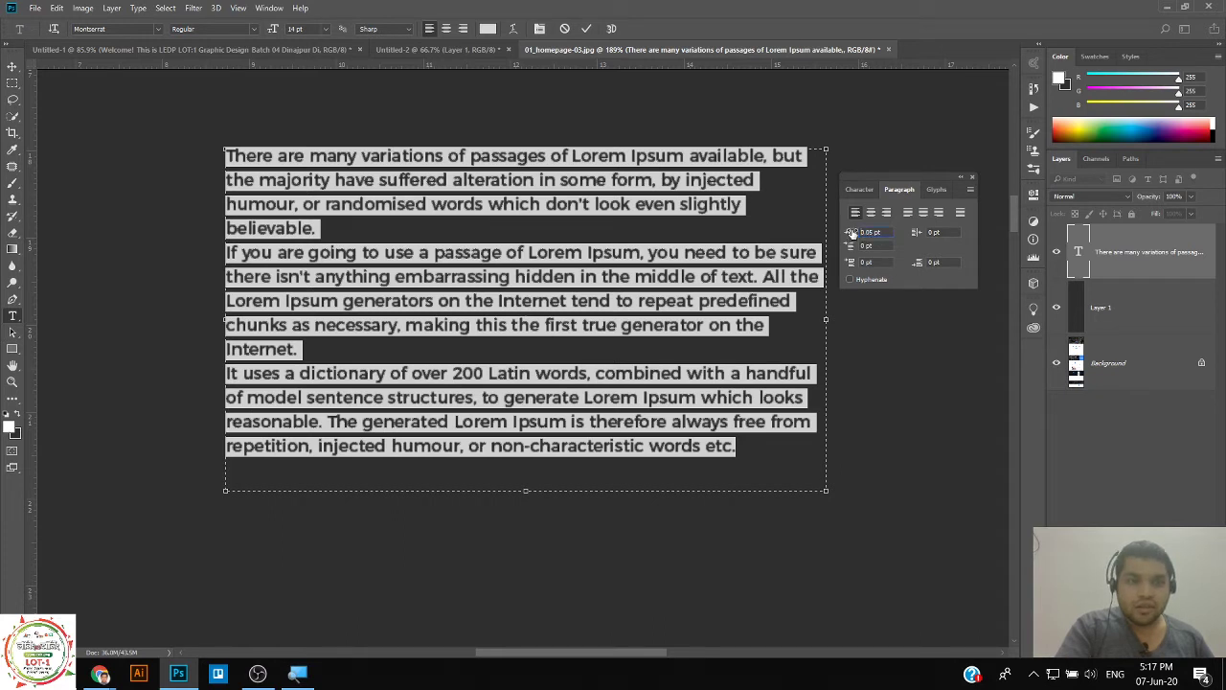
{"action": "left_click_drag", "start_coordinate": [851, 234], "coordinate": [1054, 220]}
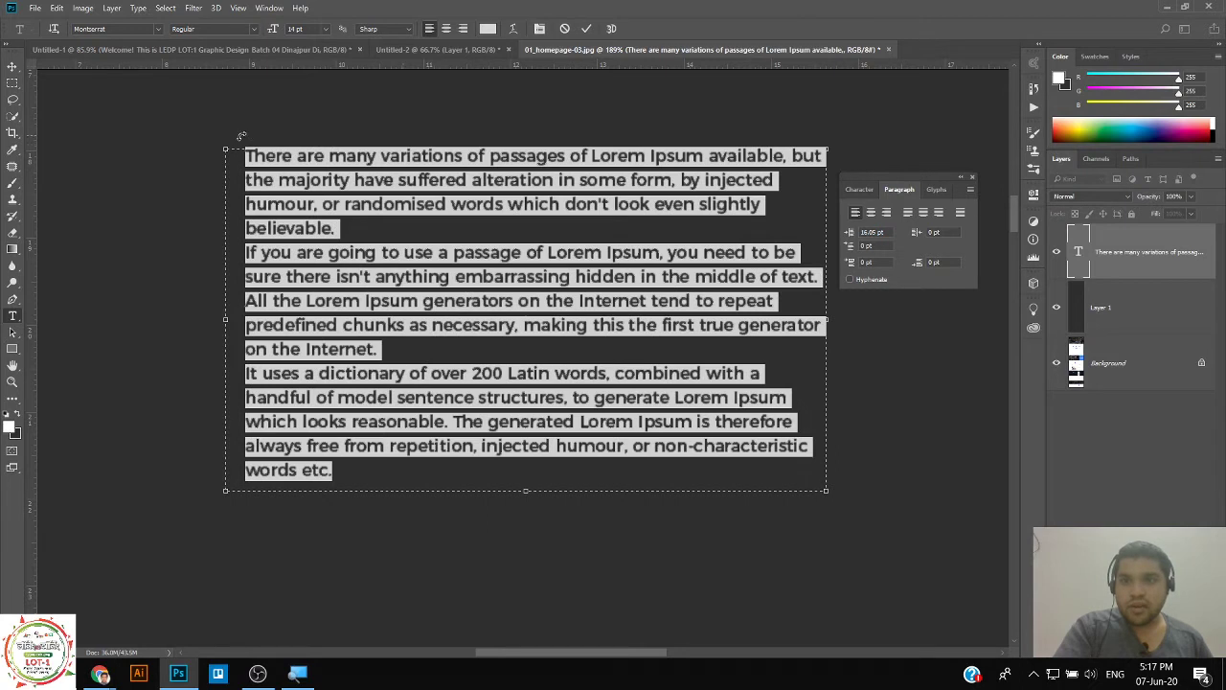
{"action": "left_click", "coordinate": [320, 204]}
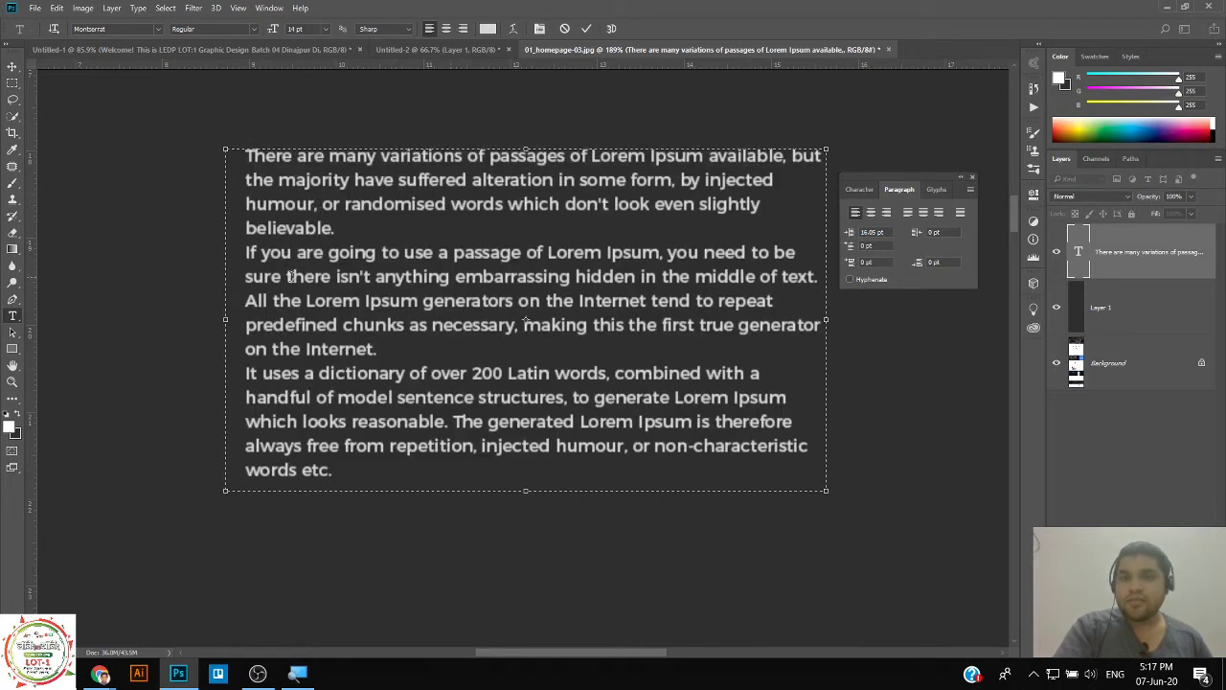
Select the second paragraph and raise its left indent to 34.2 pt.
{"action": "left_click_drag", "start_coordinate": [384, 351], "coordinate": [192, 252]}
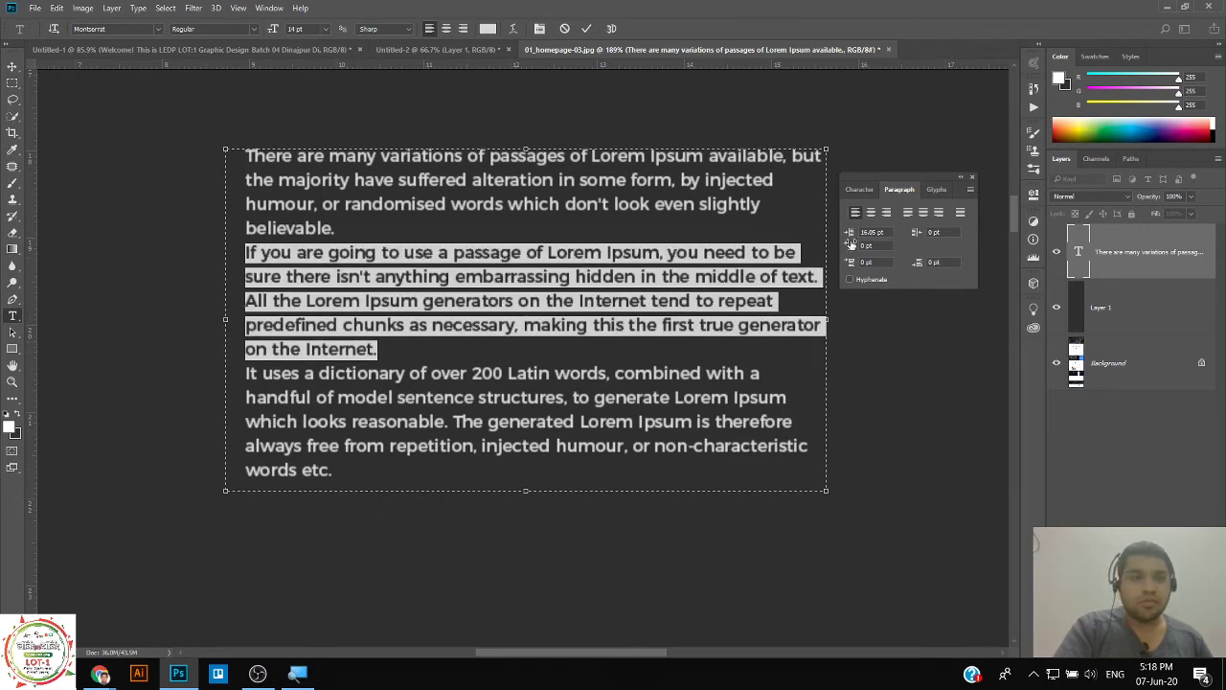
{"action": "left_click_drag", "start_coordinate": [849, 232], "coordinate": [1083, 227]}
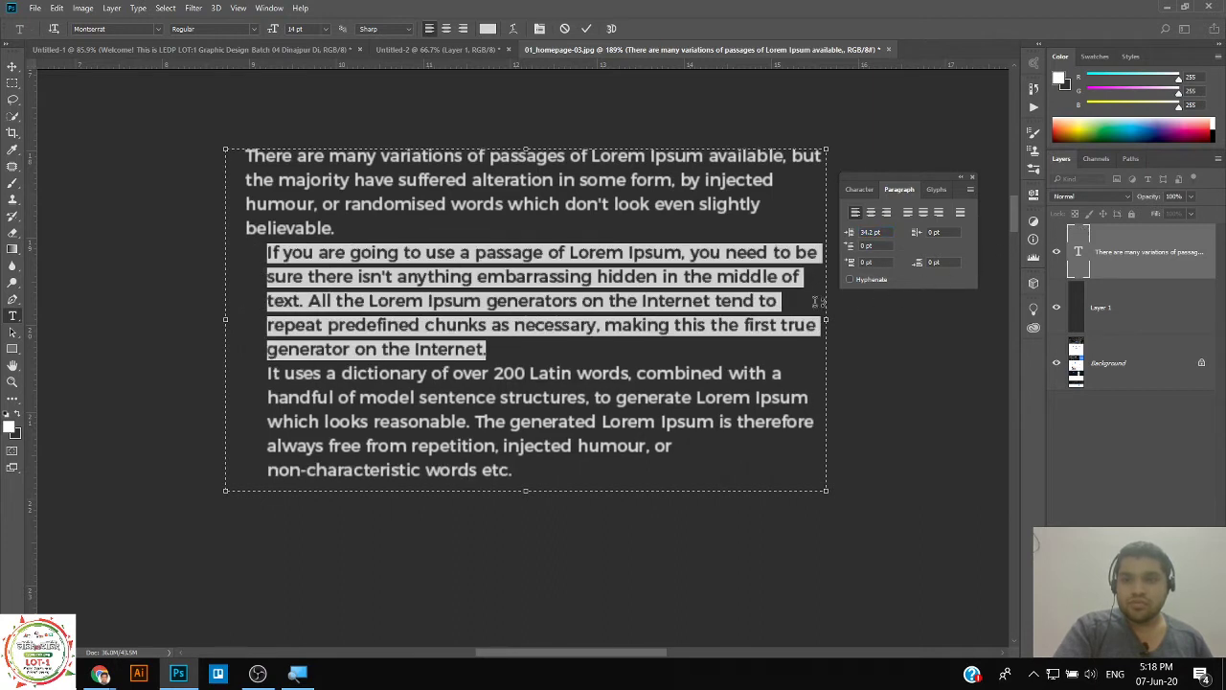
{"action": "left_click", "coordinate": [391, 240]}
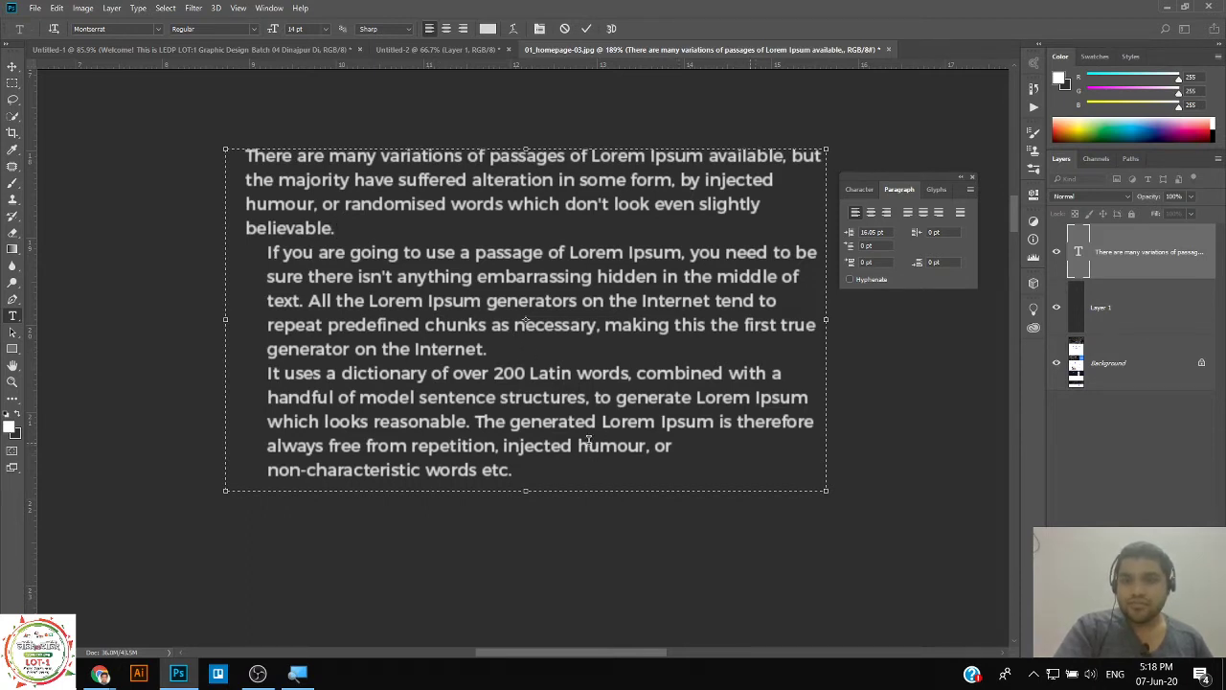
{"action": "left_click", "coordinate": [518, 346]}
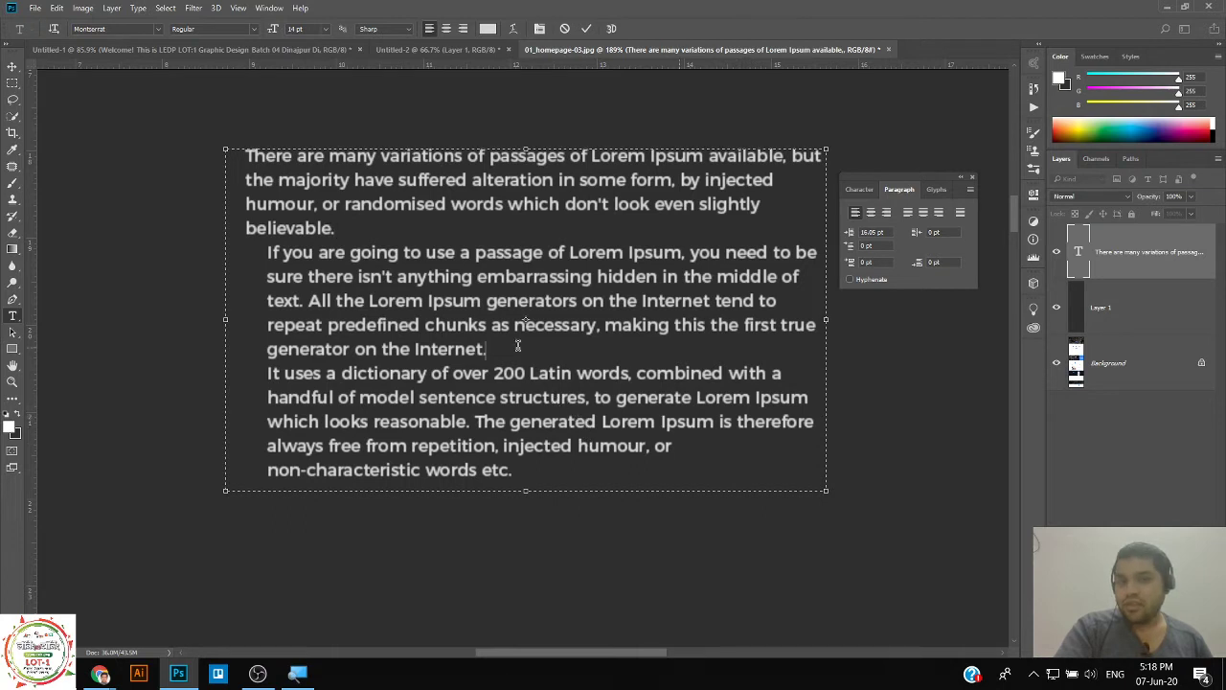
{"action": "left_click", "coordinate": [540, 464]}
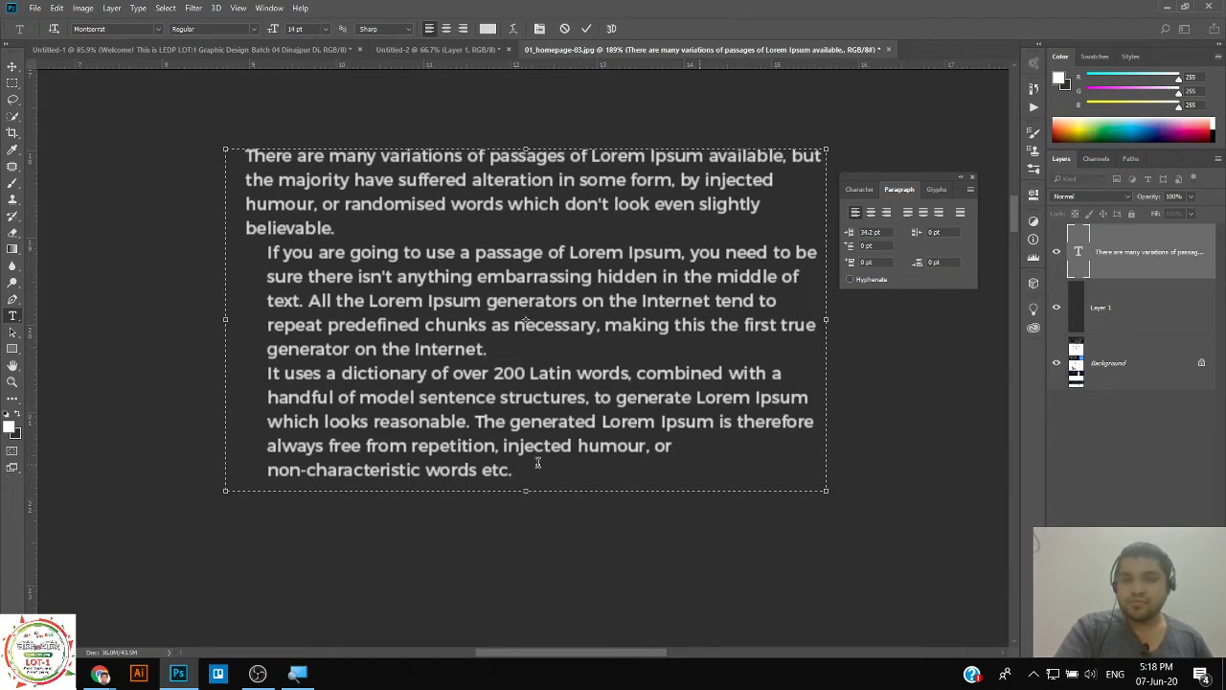
Reset the left indent of the entire text to 0 pt.
{"action": "left_click_drag", "start_coordinate": [487, 349], "coordinate": [174, 250]}
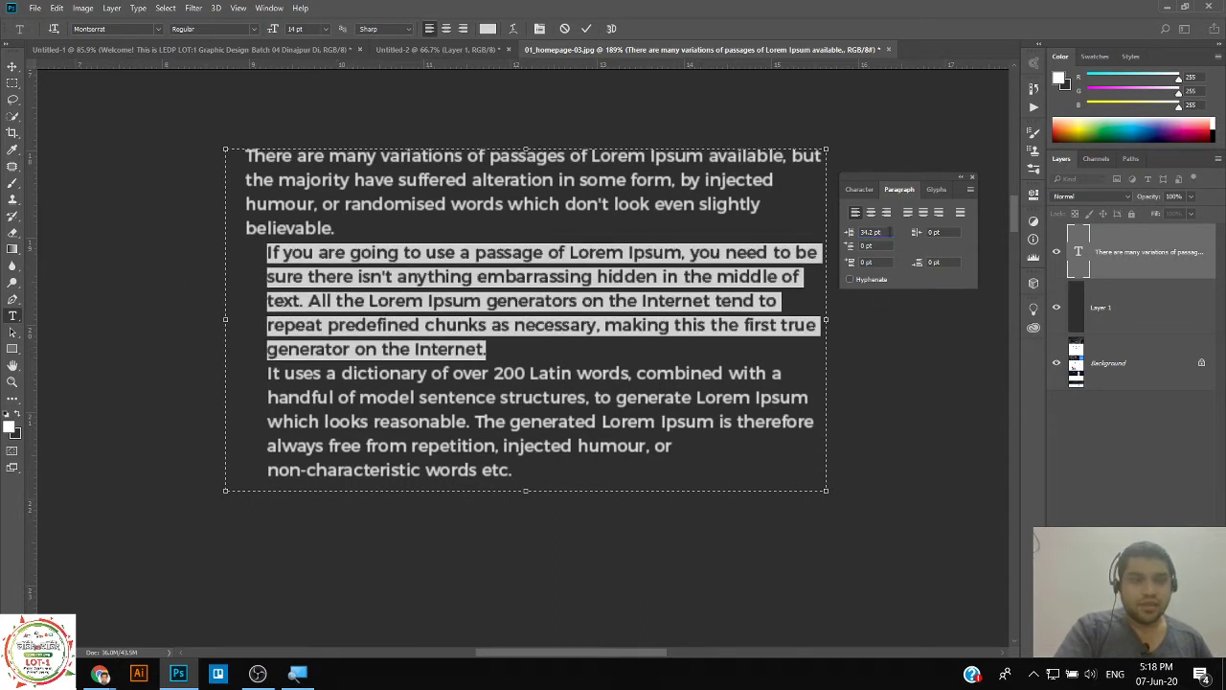
{"action": "left_click", "coordinate": [872, 232]}
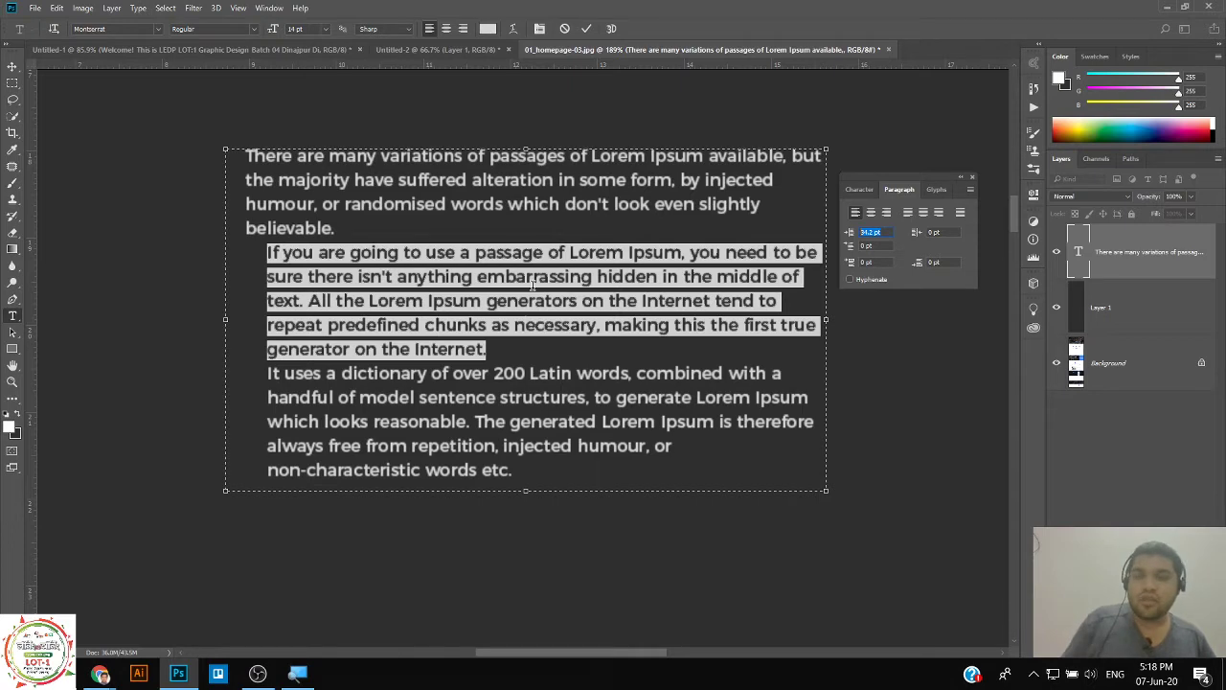
{"action": "left_click", "coordinate": [640, 237]}
{"action": "key", "text": "ctrl+a"}
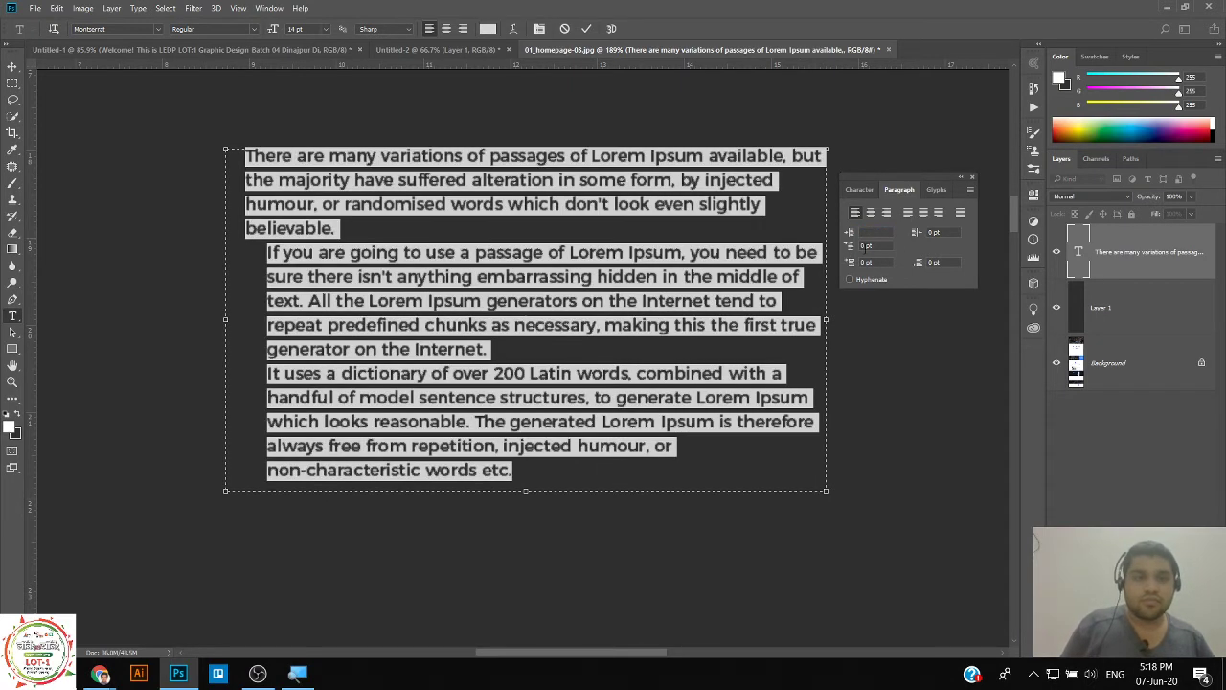
{"action": "type", "text": "0"}
{"action": "key", "text": "Tab"}
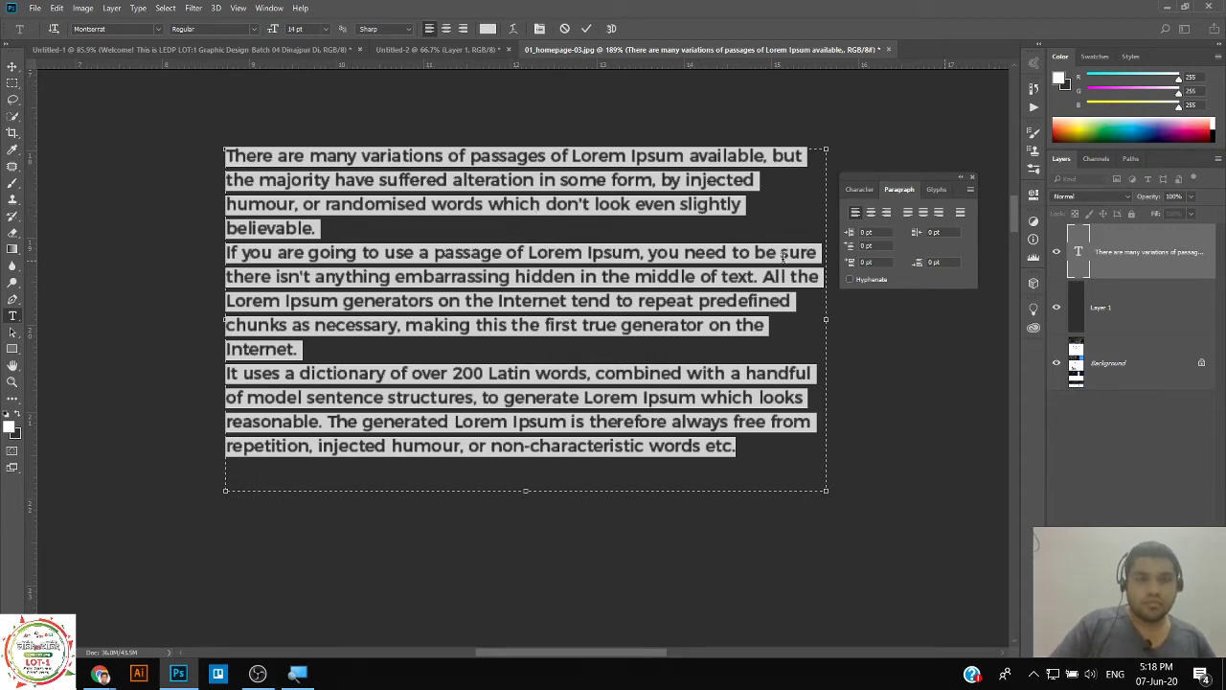
Select only the first paragraph and set its left indent to 29.3 pt.
{"action": "left_click", "coordinate": [355, 223]}
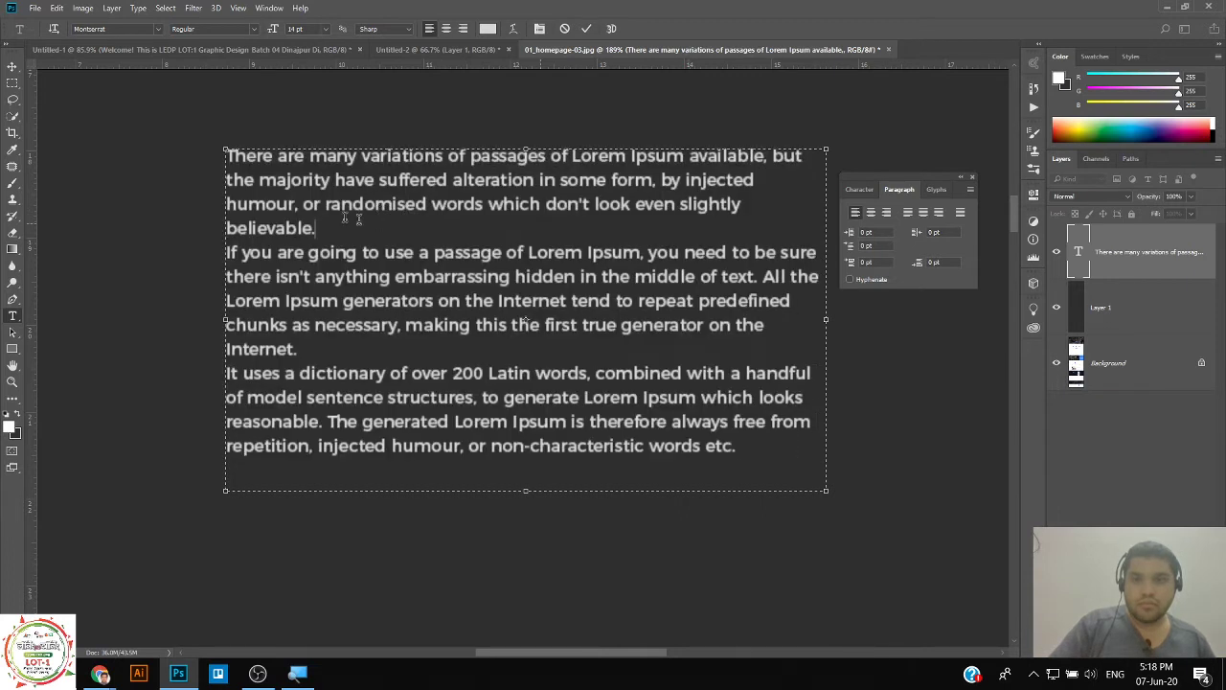
{"action": "left_click_drag", "start_coordinate": [357, 218], "coordinate": [40, 112]}
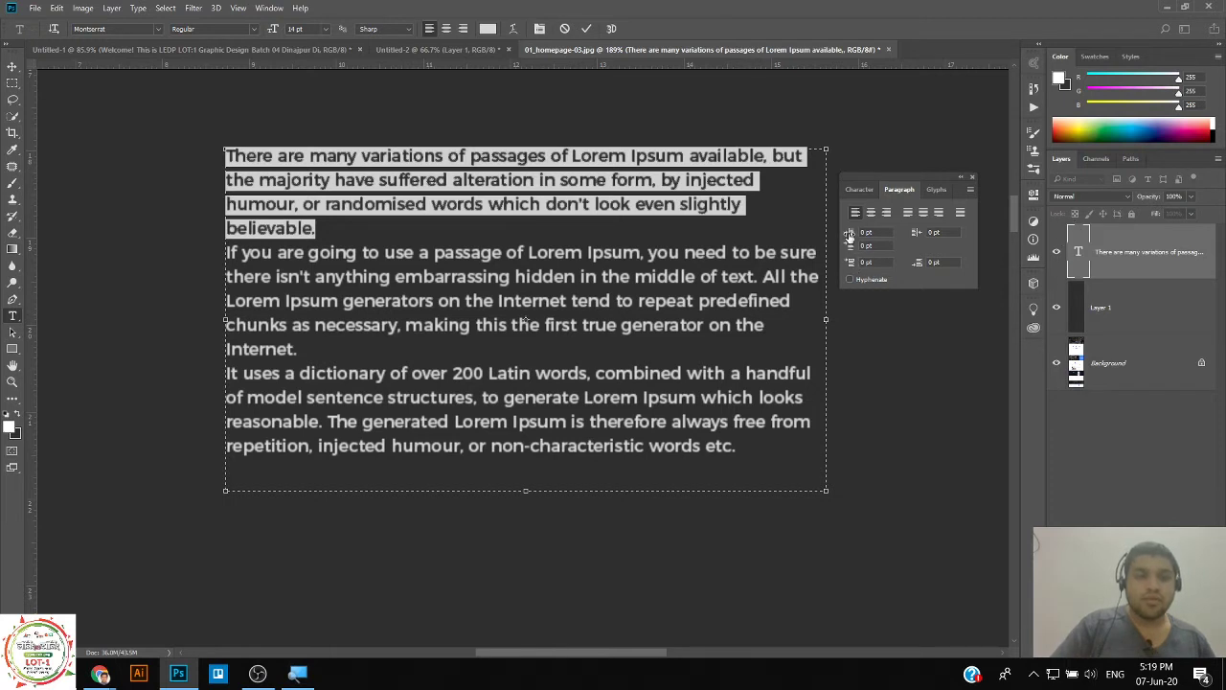
{"action": "left_click_drag", "start_coordinate": [849, 235], "coordinate": [1224, 256]}
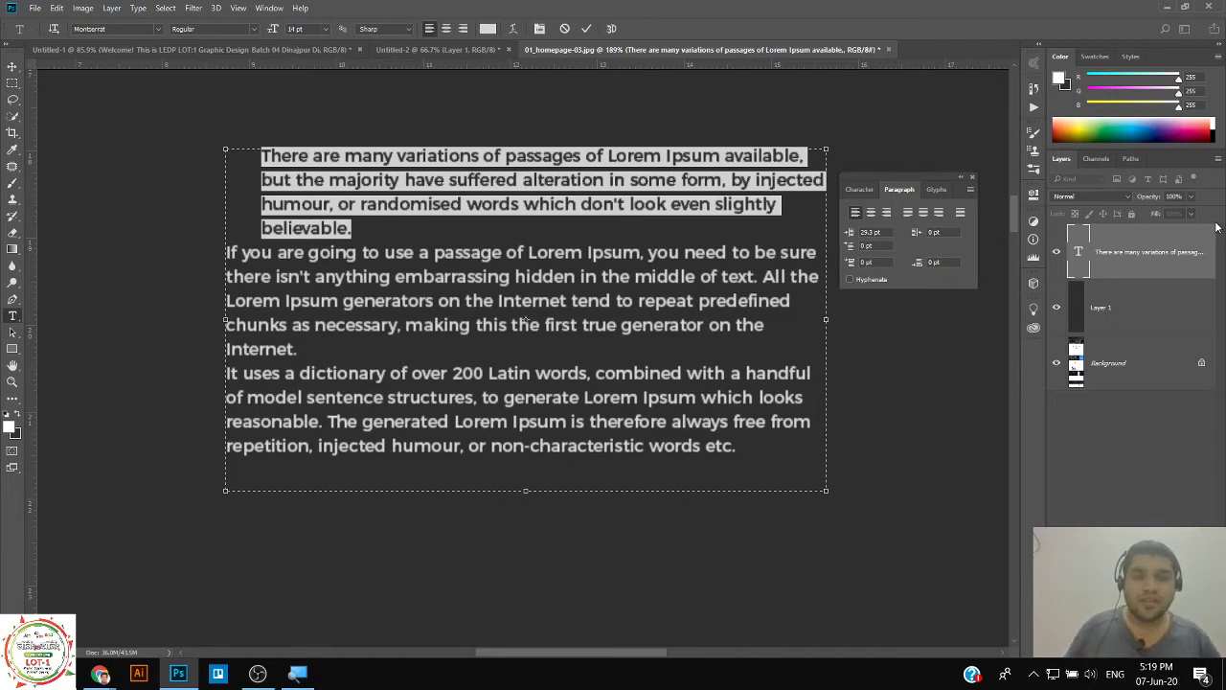
{"action": "left_click", "coordinate": [392, 231]}
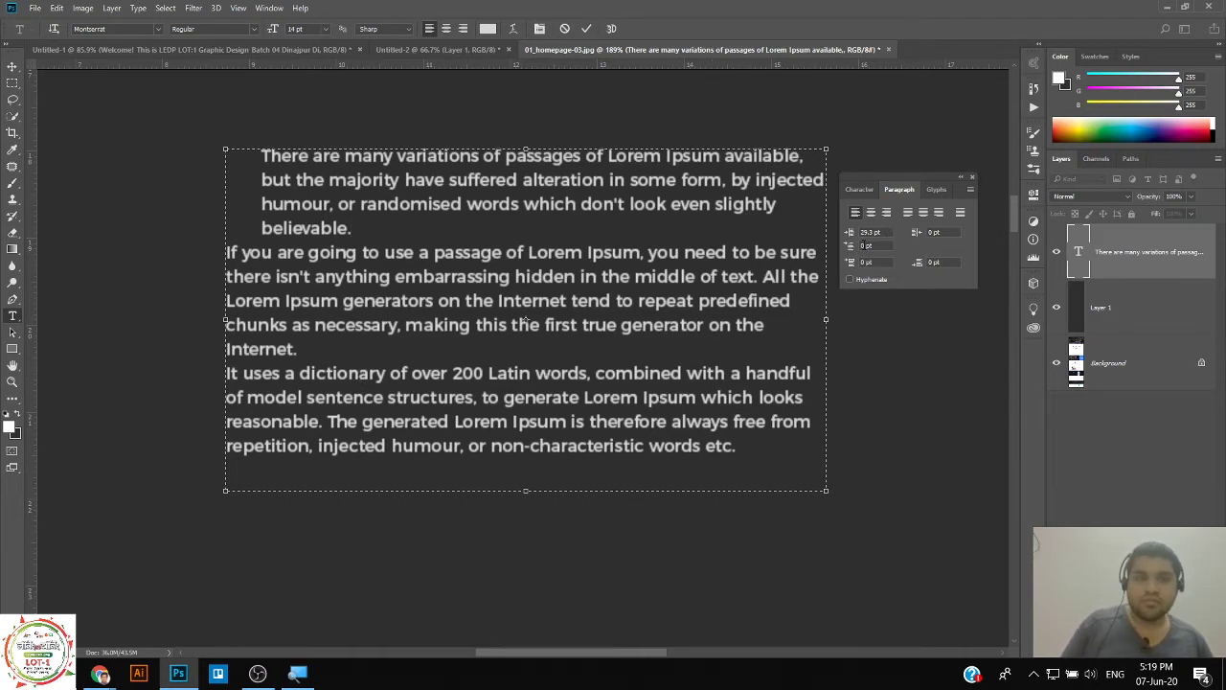
Reset the left indent of the entire text to 0 pt and place the text cursor in the first paragraph.
{"action": "key", "text": "ctrl+a"}
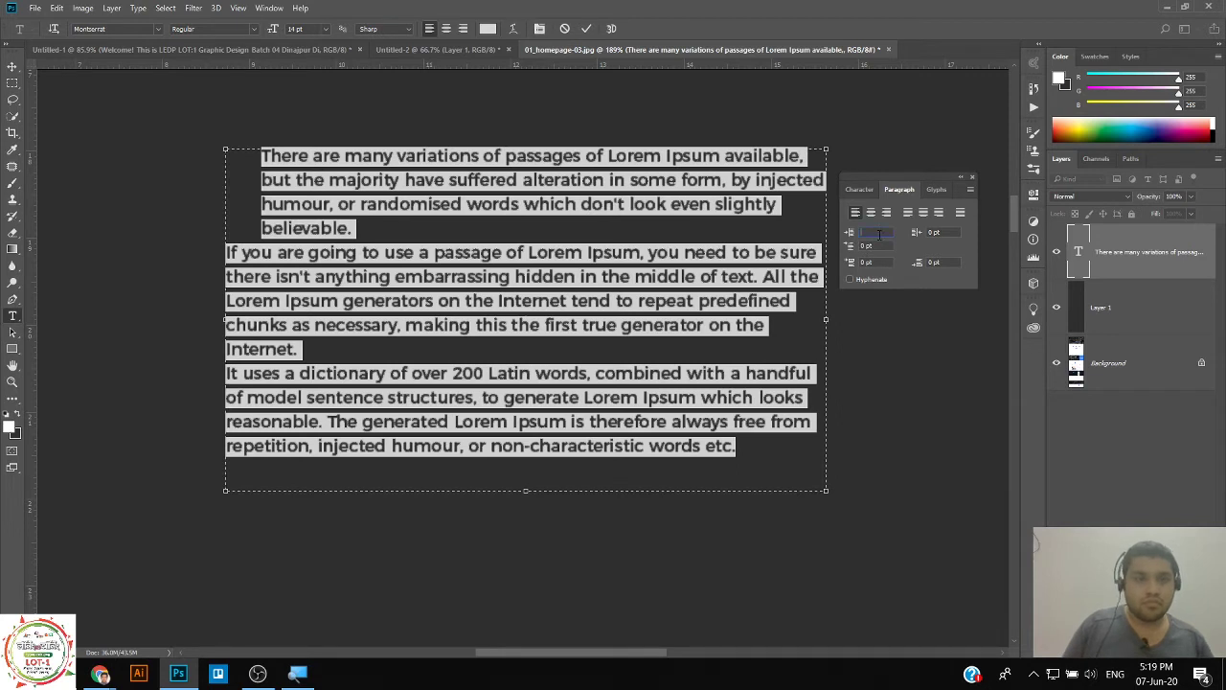
{"action": "type", "text": "0"}
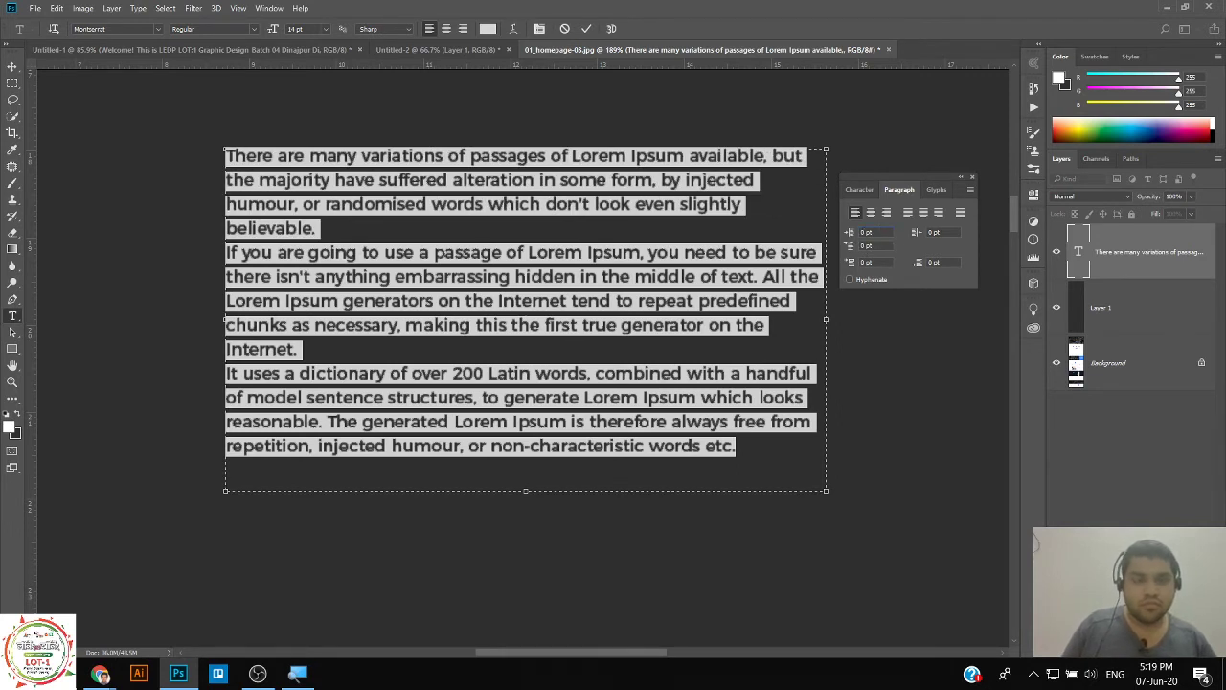
{"action": "left_click", "coordinate": [636, 215]}
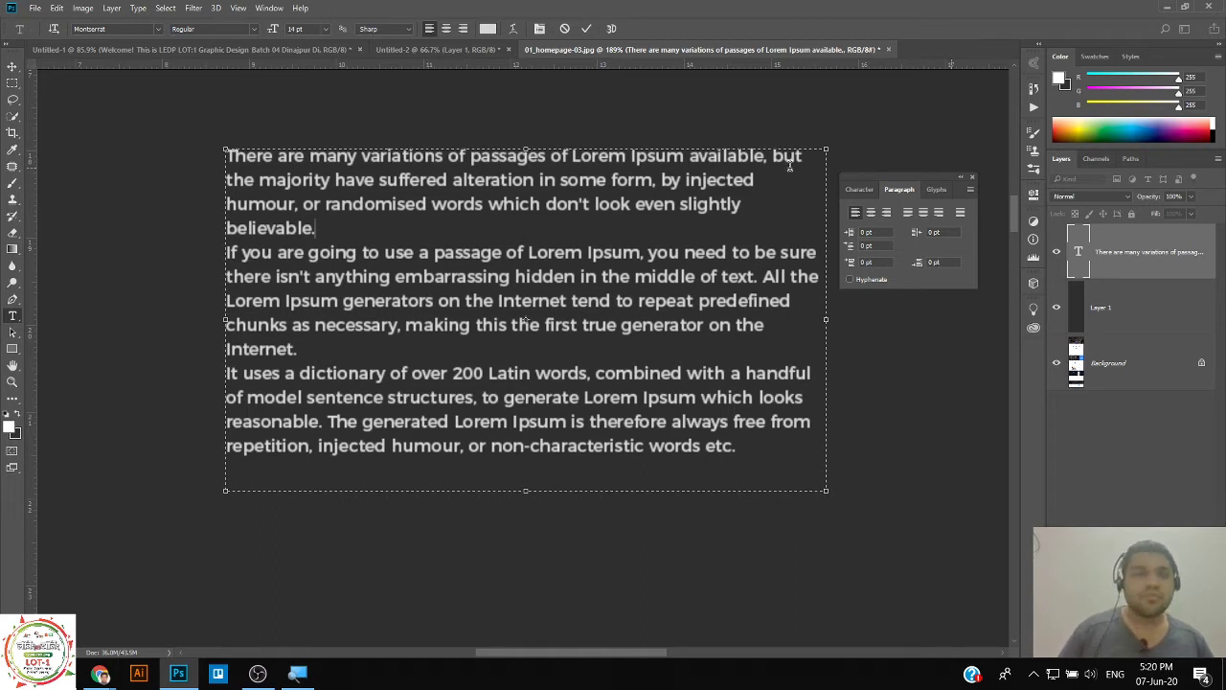
Try a negative right indent on the first paragraph, undo it, and set the right indent to 40.8 pt.
{"action": "left_click_drag", "start_coordinate": [917, 233], "coordinate": [709, 229]}
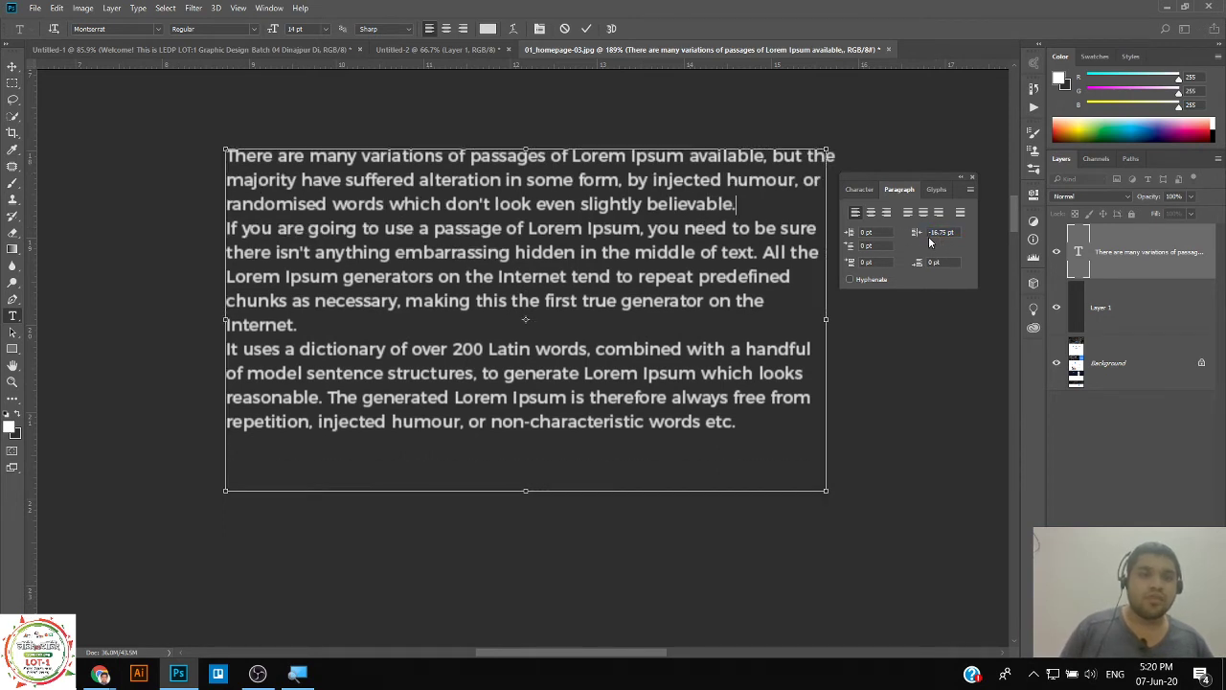
{"action": "key", "text": "ctrl+z"}
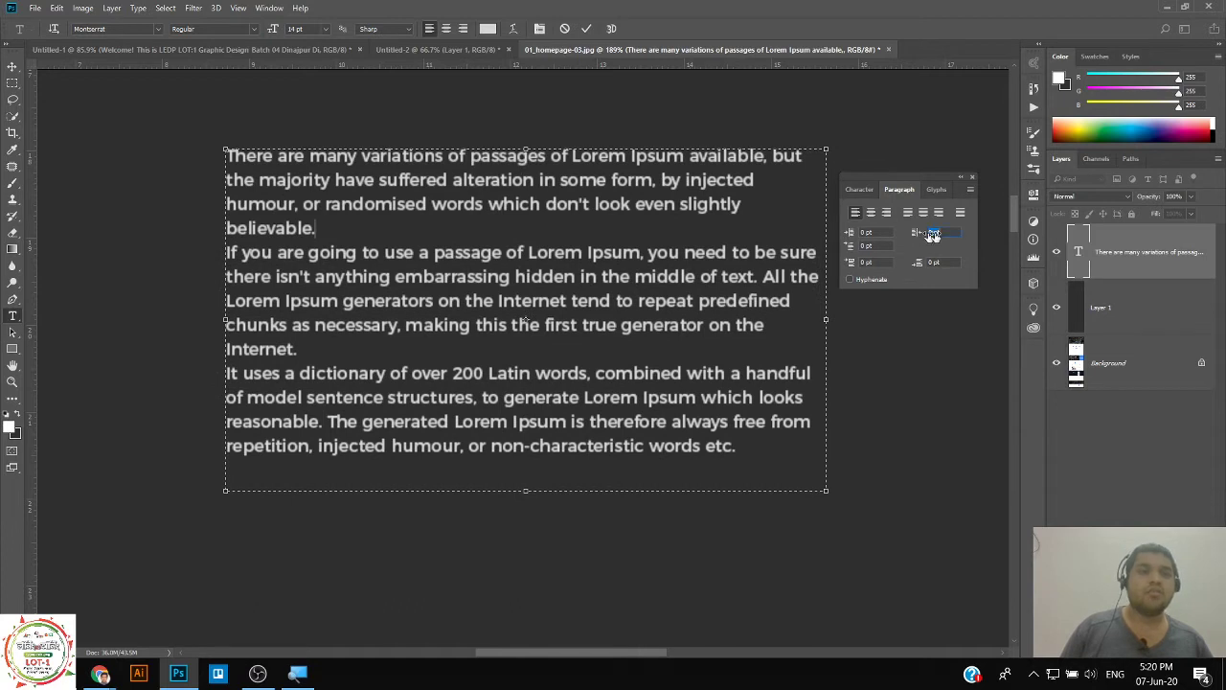
{"action": "left_click_drag", "start_coordinate": [932, 236], "coordinate": [1223, 251]}
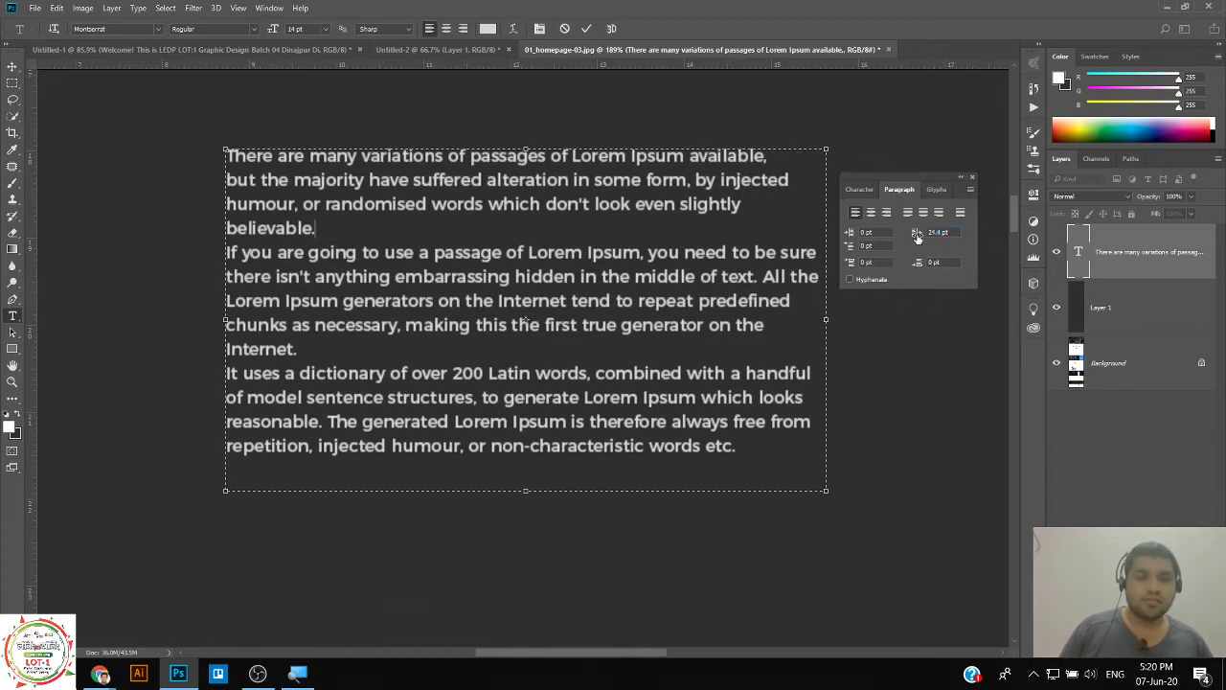
{"action": "left_click_drag", "start_coordinate": [917, 237], "coordinate": [1126, 237]}
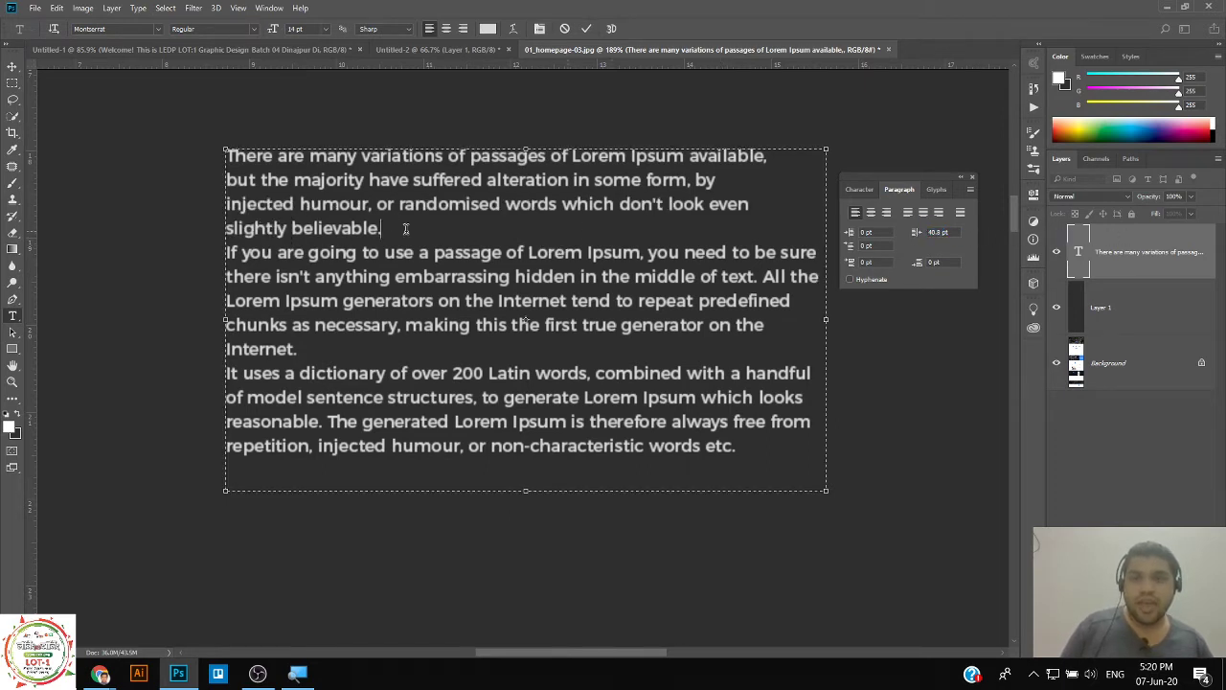
Compare the right indent settings of the first and second paragraphs by selecting text in each.
{"action": "left_click_drag", "start_coordinate": [406, 228], "coordinate": [176, 142]}
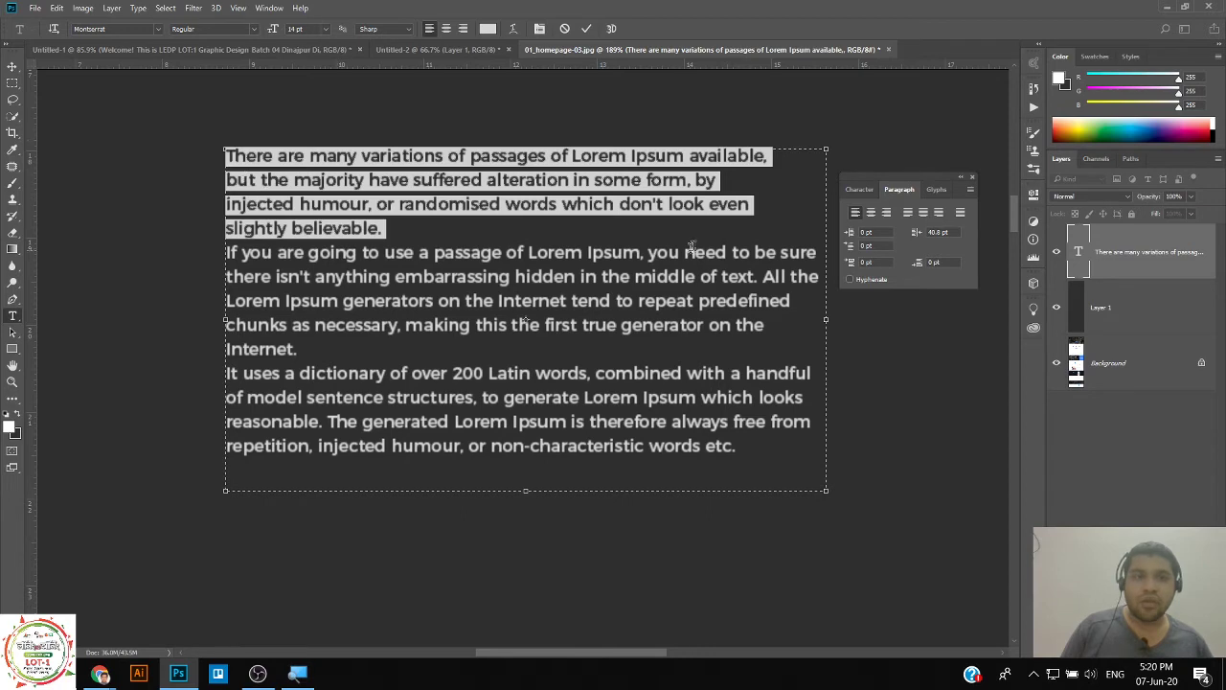
{"action": "left_click", "coordinate": [467, 209]}
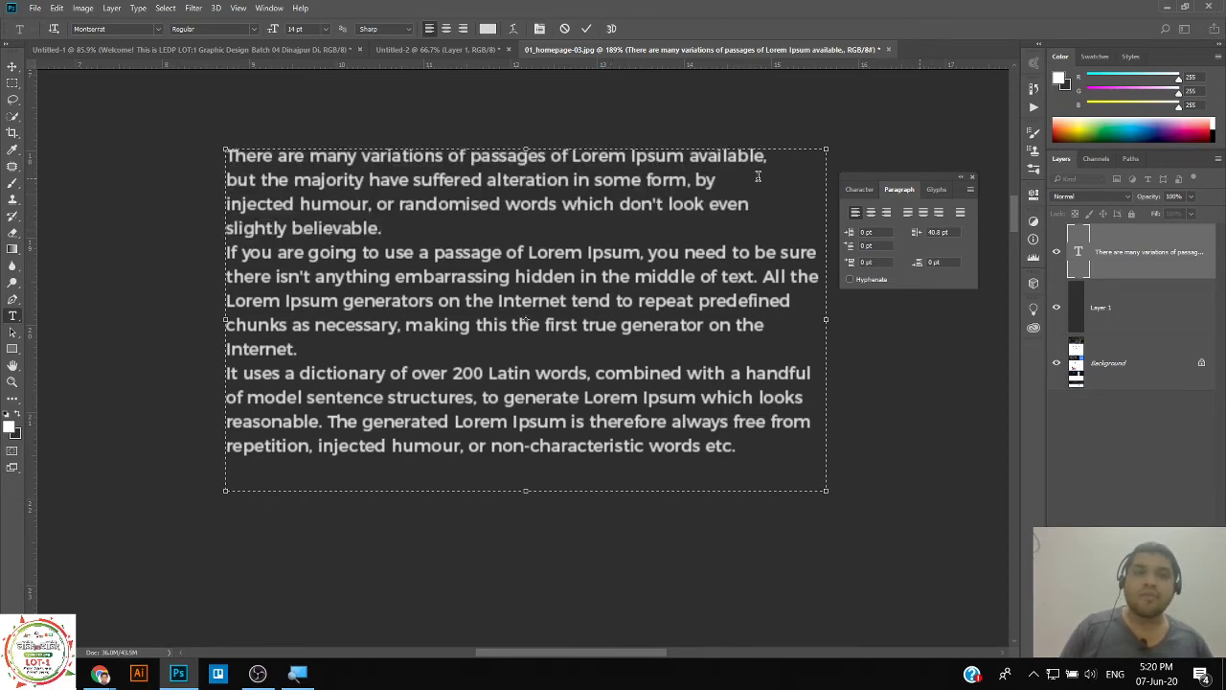
{"action": "key", "text": "ctrl+a"}
{"action": "left_click", "coordinate": [678, 255]}
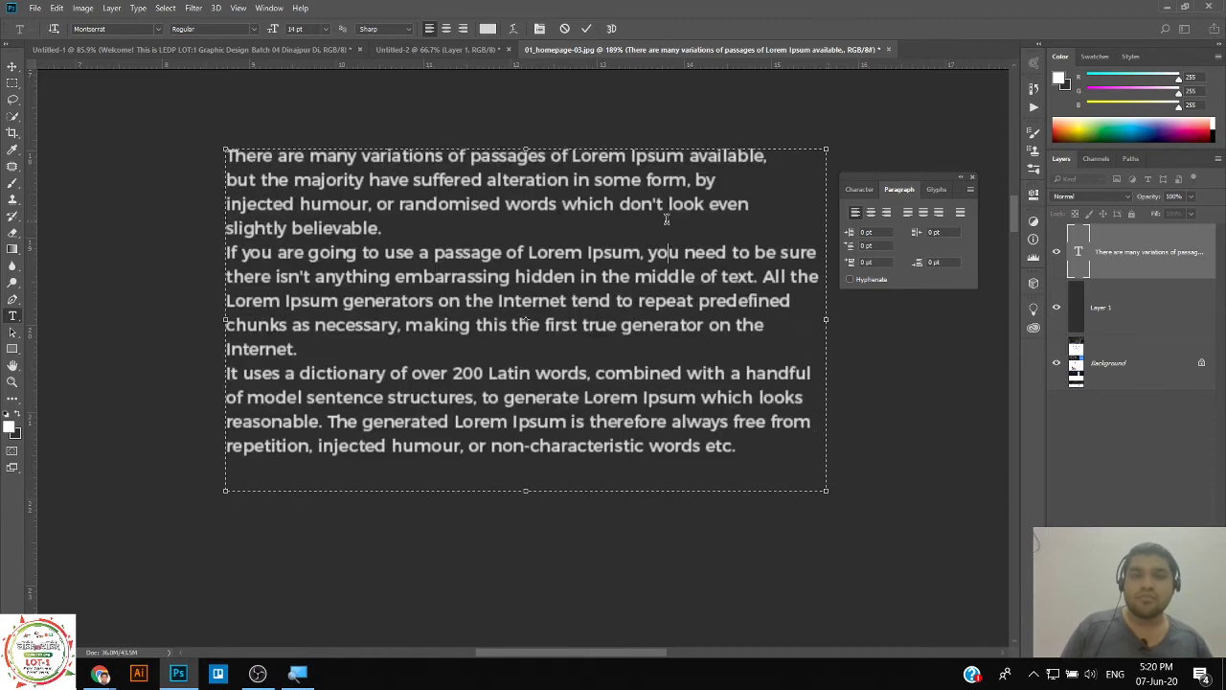
{"action": "left_click_drag", "start_coordinate": [384, 230], "coordinate": [142, 121]}
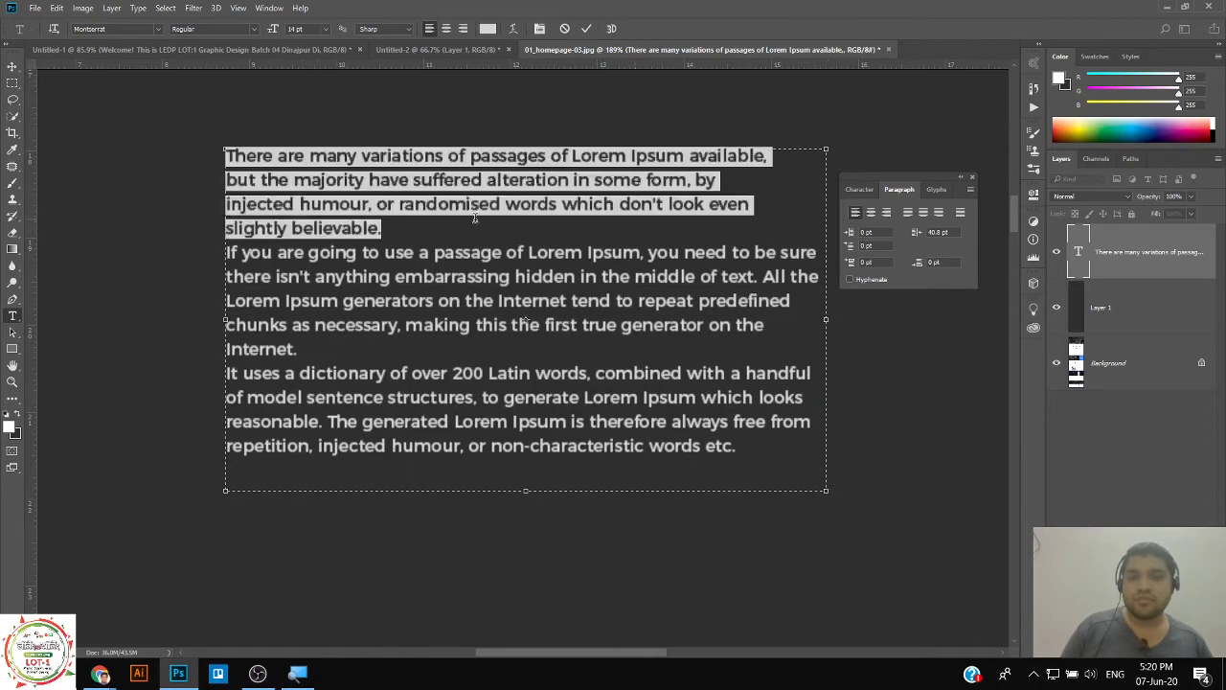
{"action": "key", "text": "Right"}
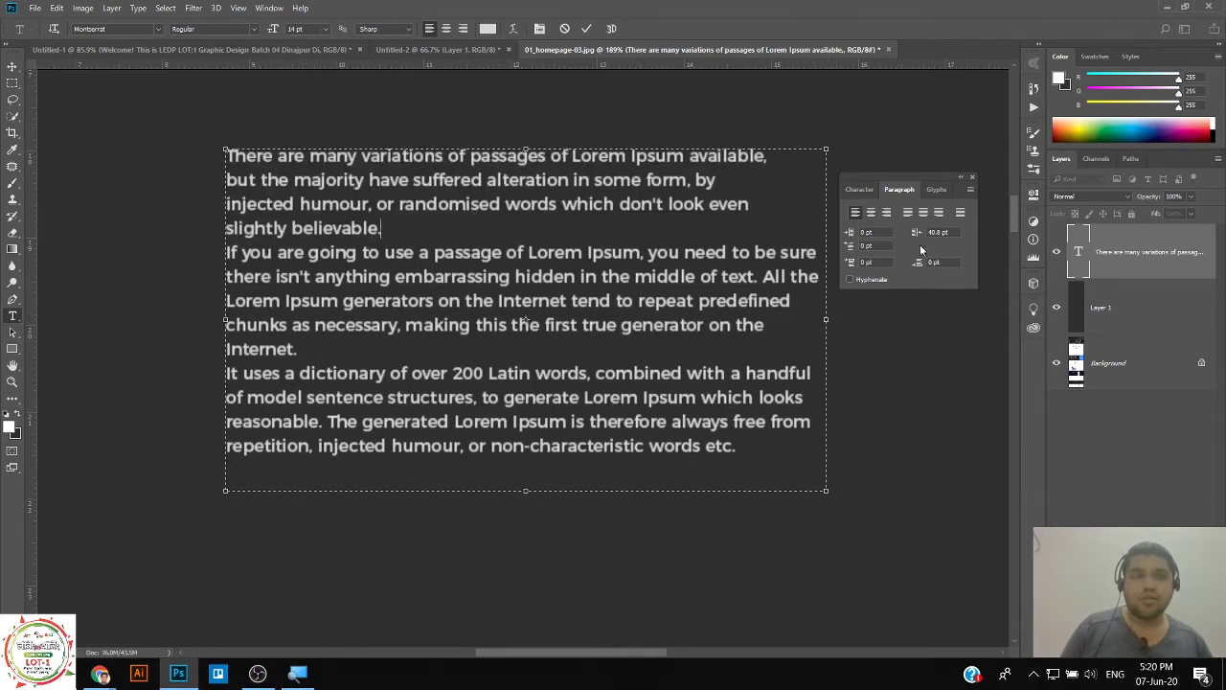
Raise the first paragraph's right indent to 89.4 pt.
{"action": "left_click_drag", "start_coordinate": [918, 233], "coordinate": [1223, 213]}
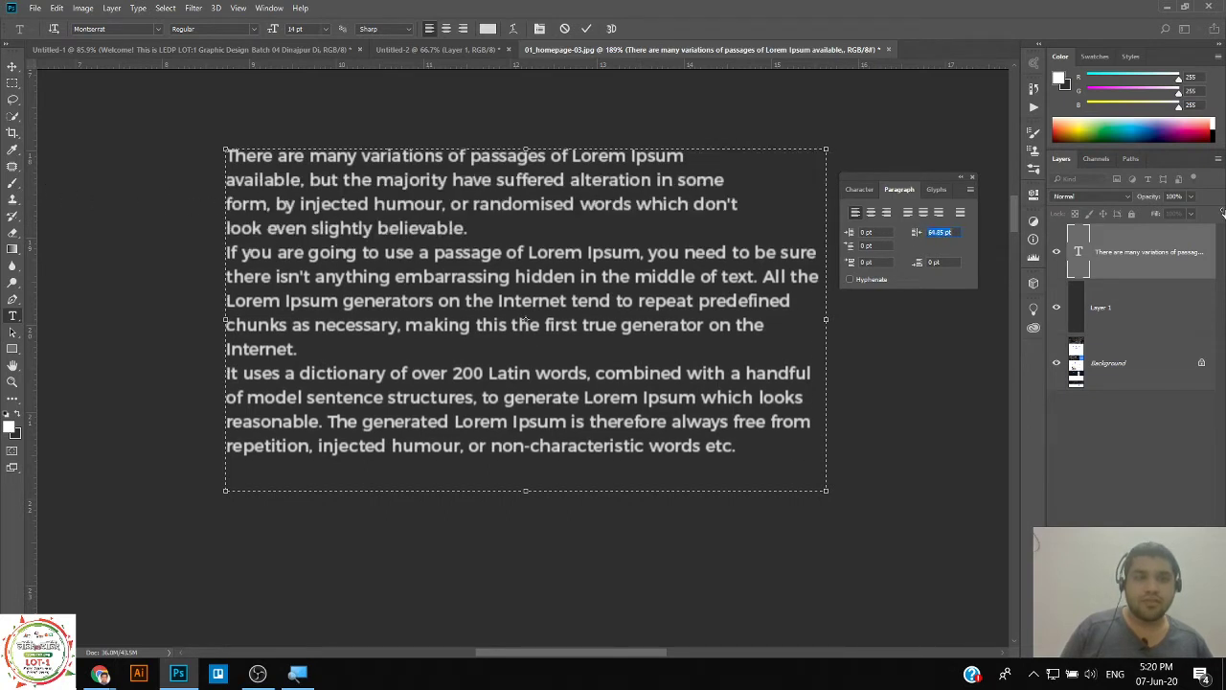
{"action": "type", "text": "35.1"}
{"action": "key", "text": "Return"}
{"action": "left_click_drag", "start_coordinate": [1183, 225], "coordinate": [1124, 237]}
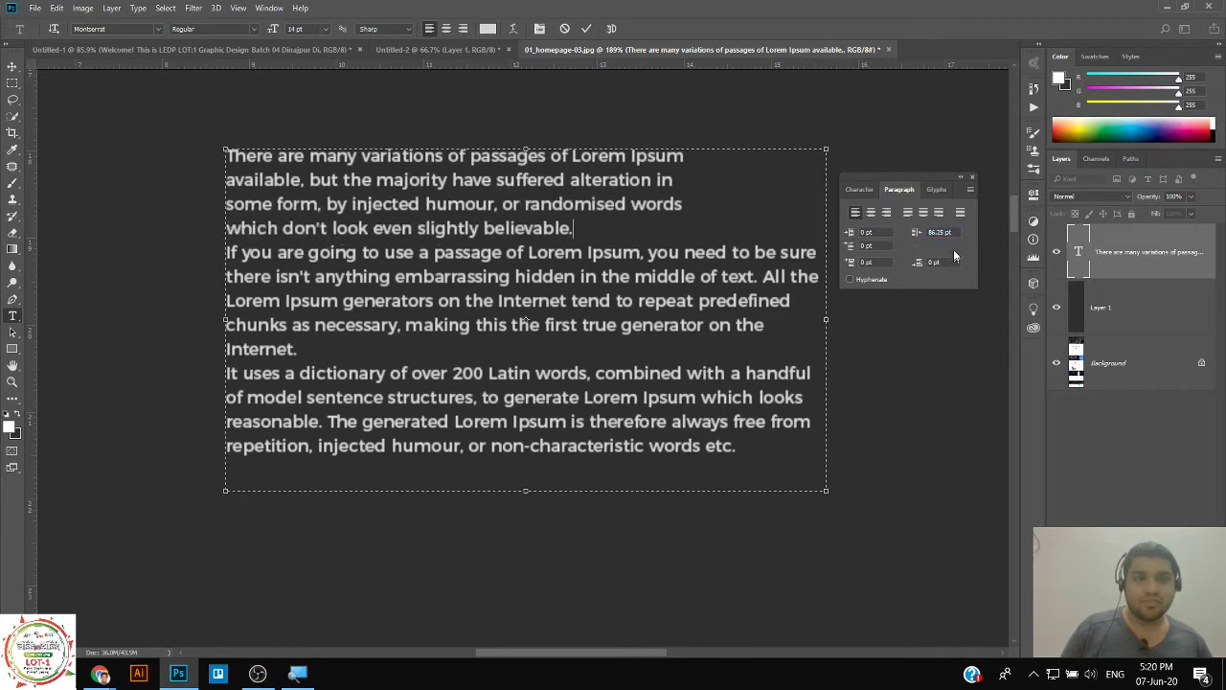
{"action": "left_click_drag", "start_coordinate": [914, 234], "coordinate": [920, 235]}
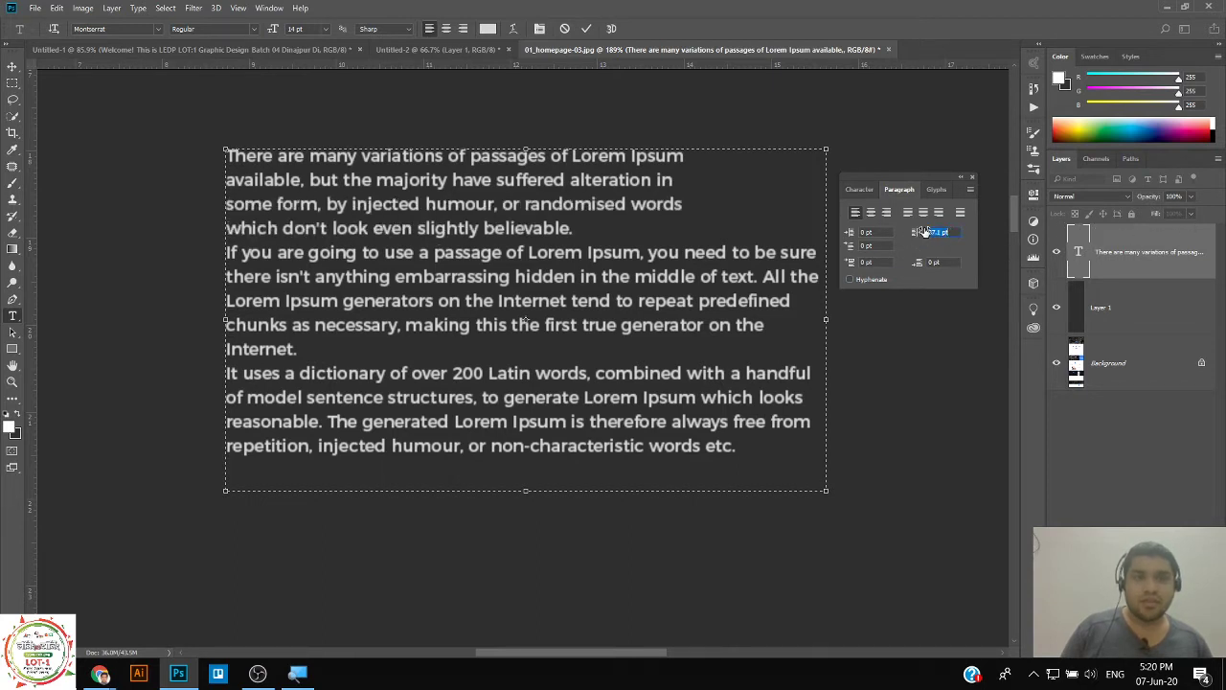
{"action": "left_click", "coordinate": [593, 204]}
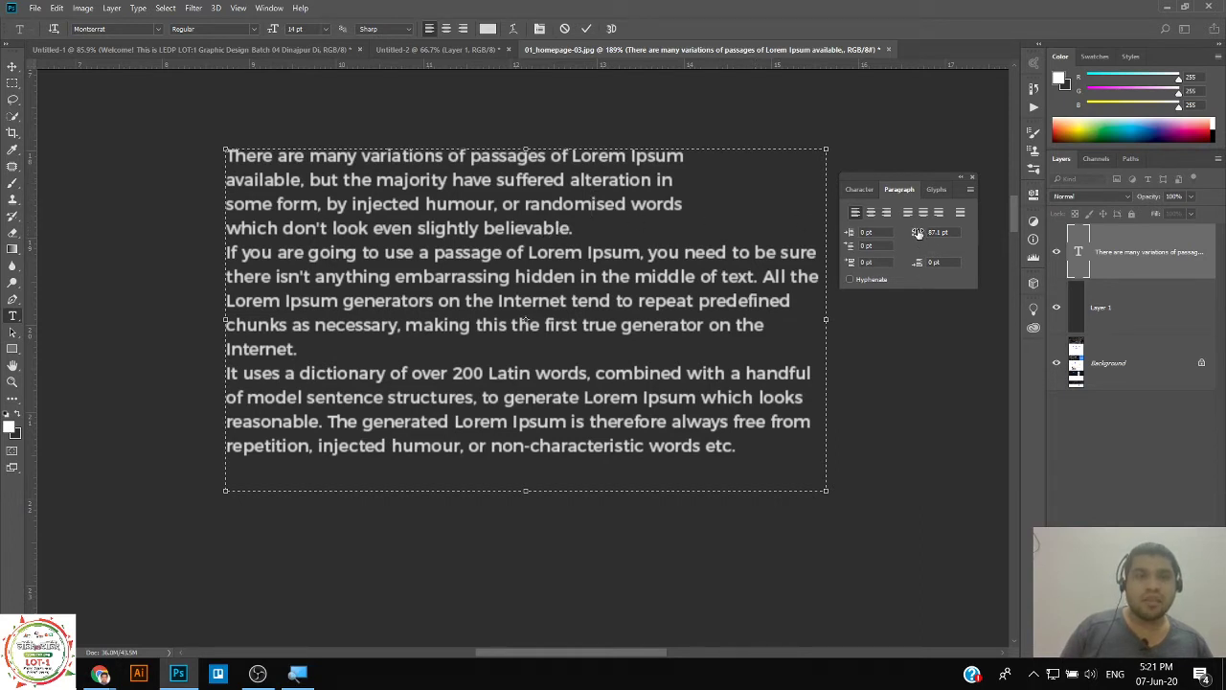
{"action": "left_click_drag", "start_coordinate": [919, 235], "coordinate": [949, 233]}
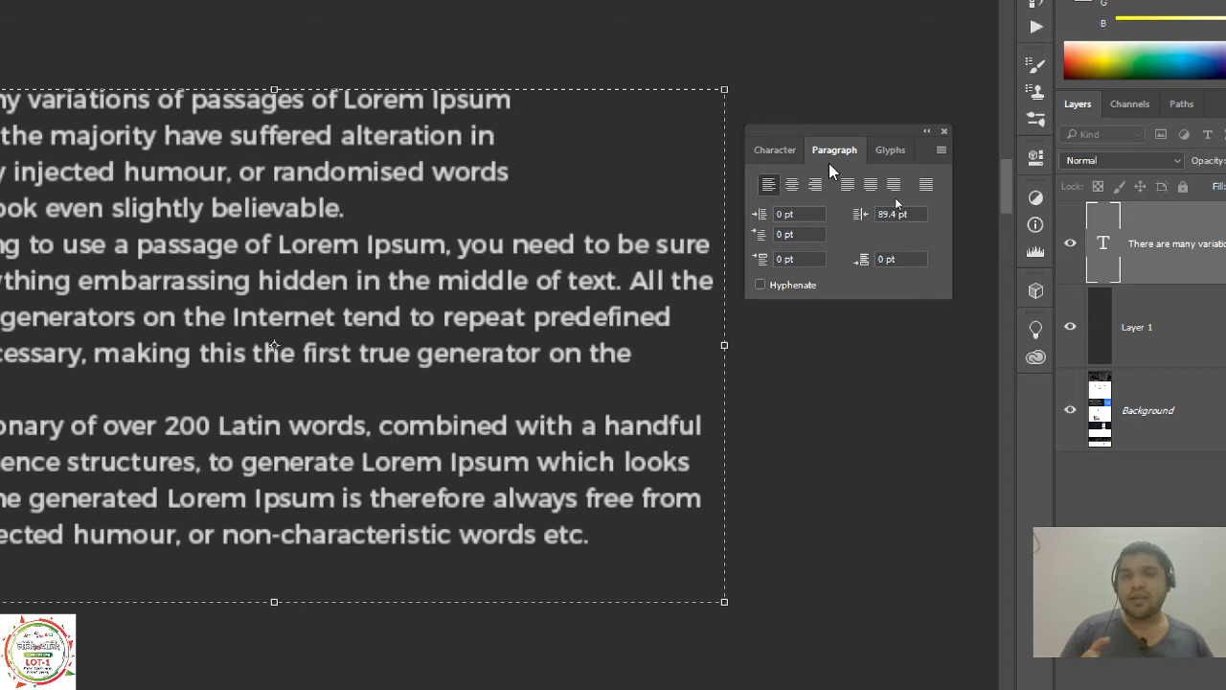
Reset the first paragraph's right indent to 0 pt.
{"action": "left_click", "coordinate": [923, 215]}
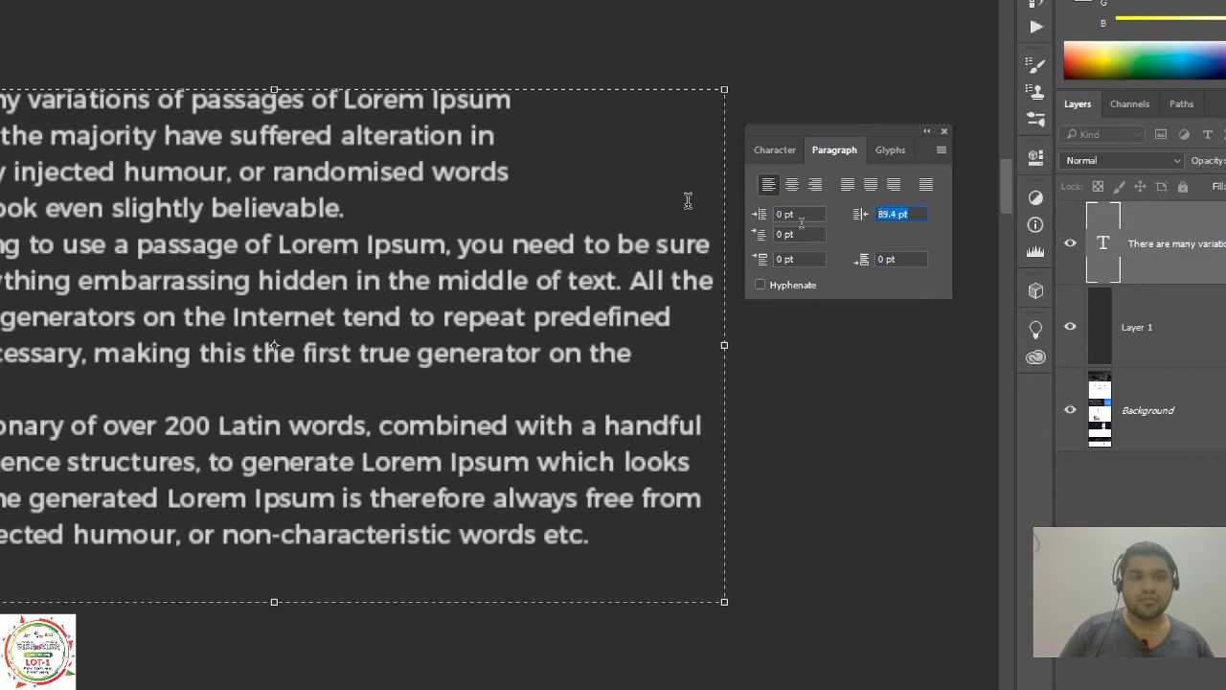
{"action": "type", "text": "0"}
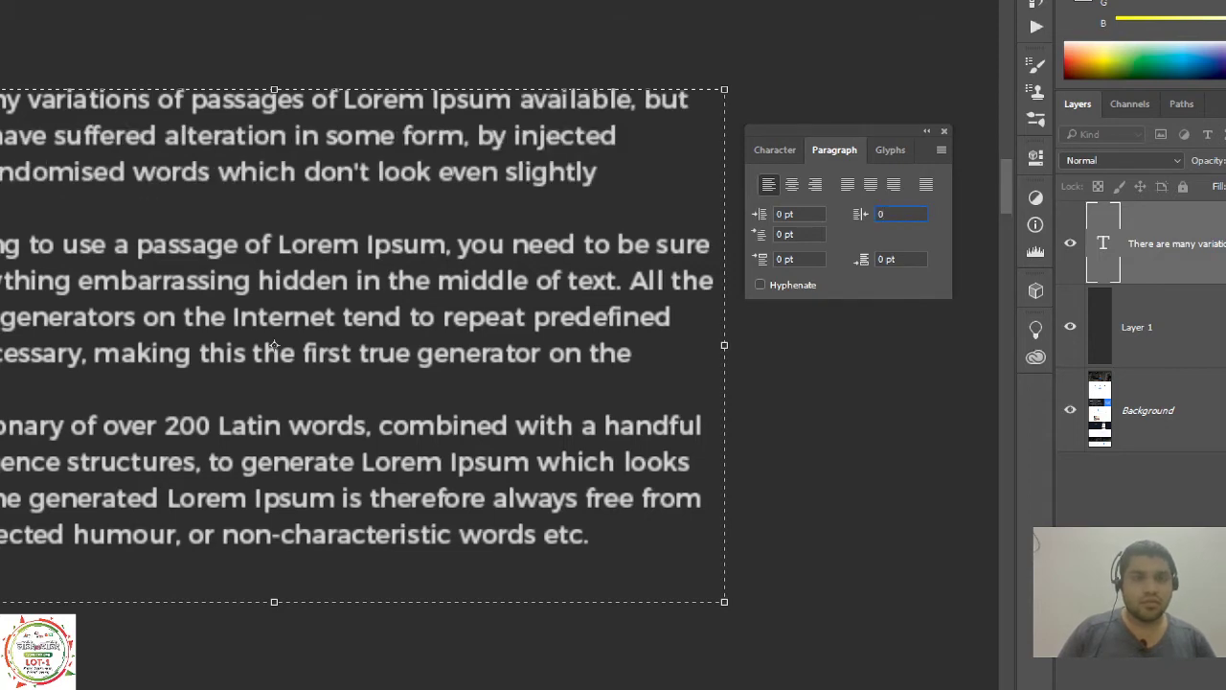
{"action": "key", "text": "Return"}
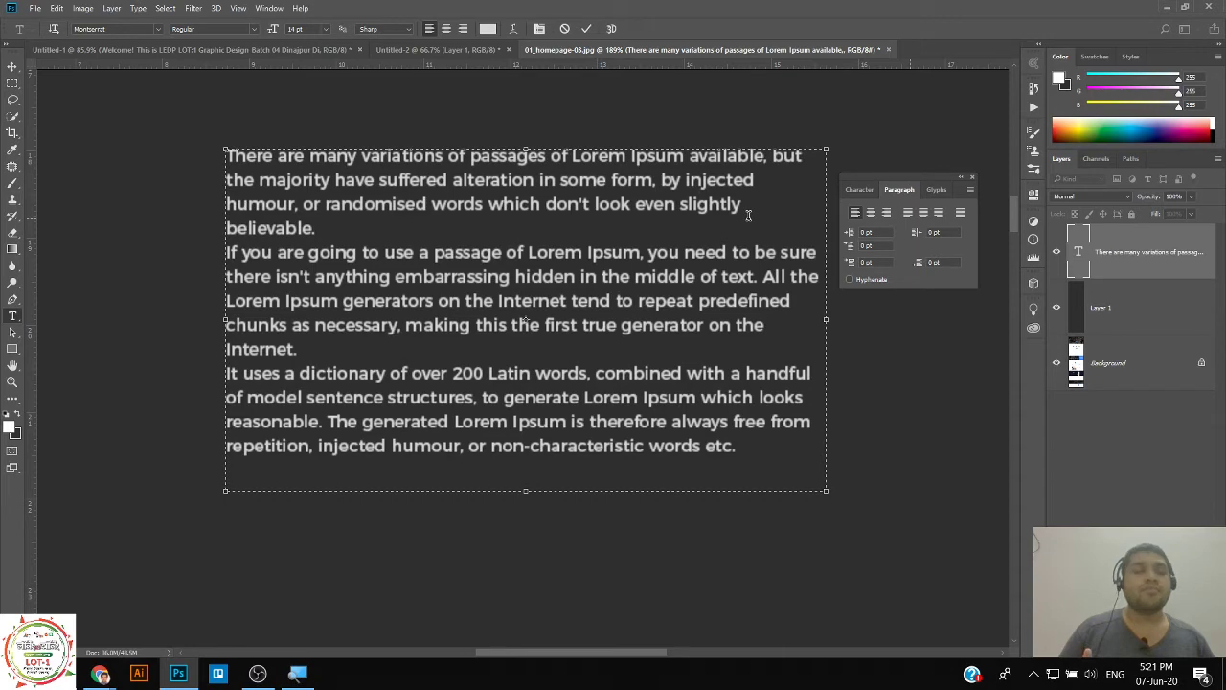
Apply Justify All to the entire text, commit the edit and deselect the text layer.
{"action": "key", "text": "ctrl"}
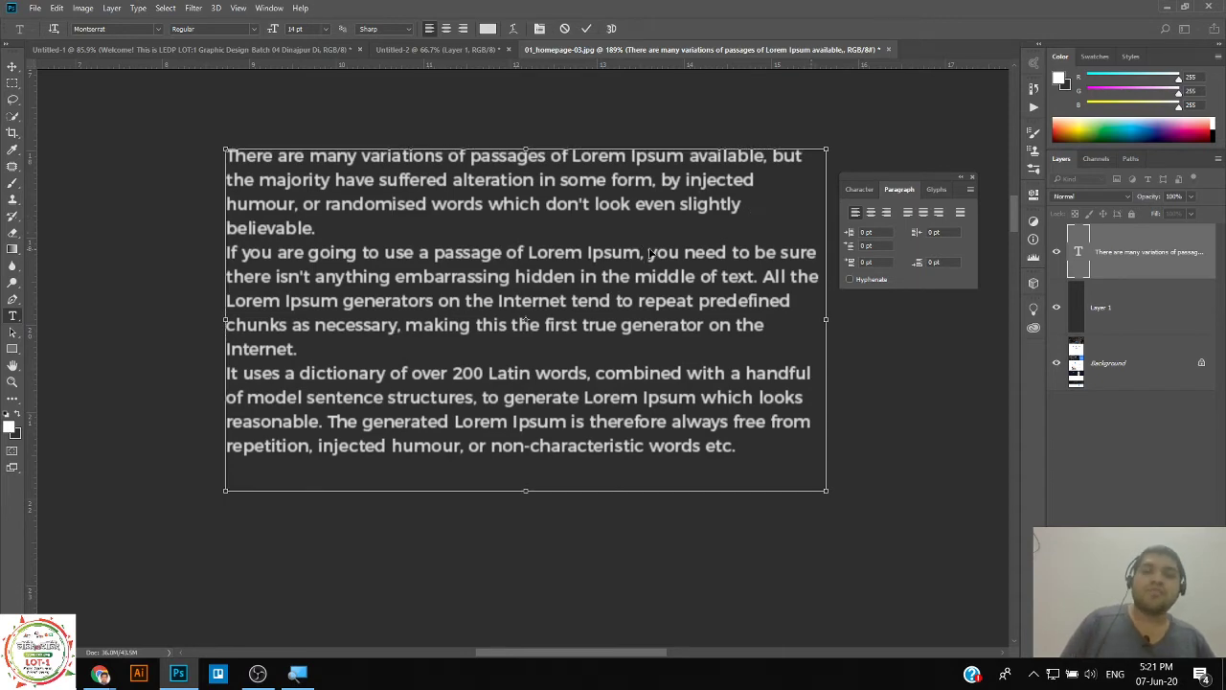
{"action": "key", "text": "ctrl+a"}
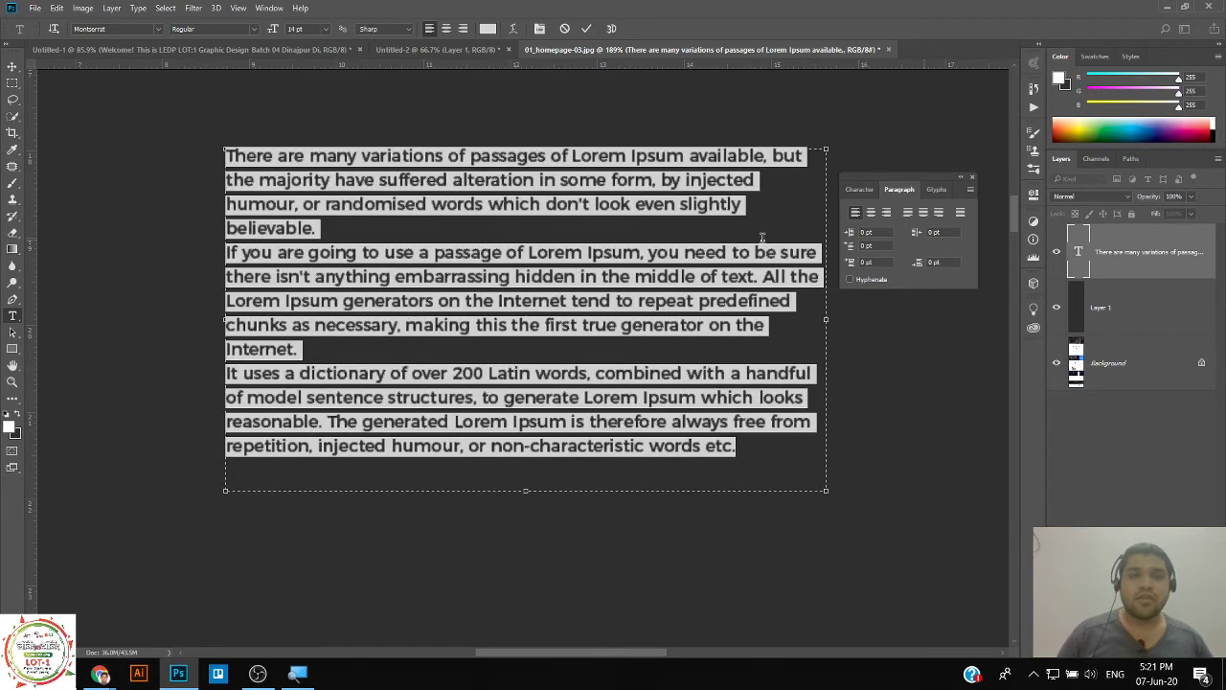
{"action": "key", "text": "ctrl"}
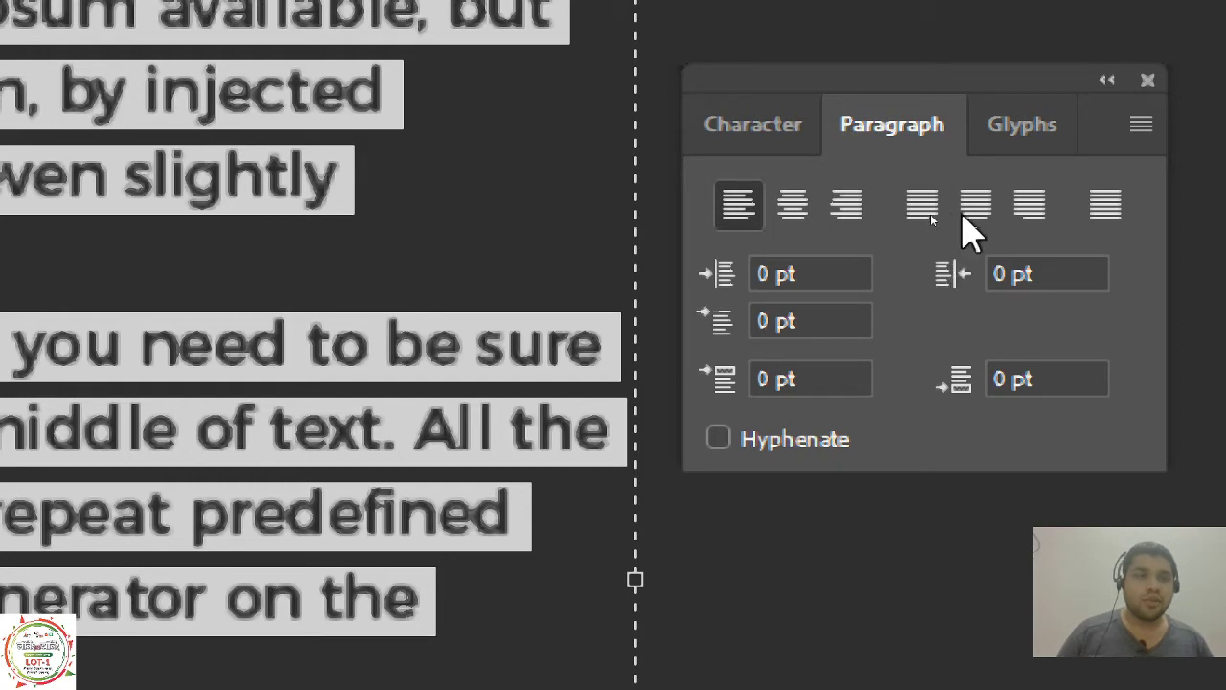
{"action": "left_click", "coordinate": [1106, 204]}
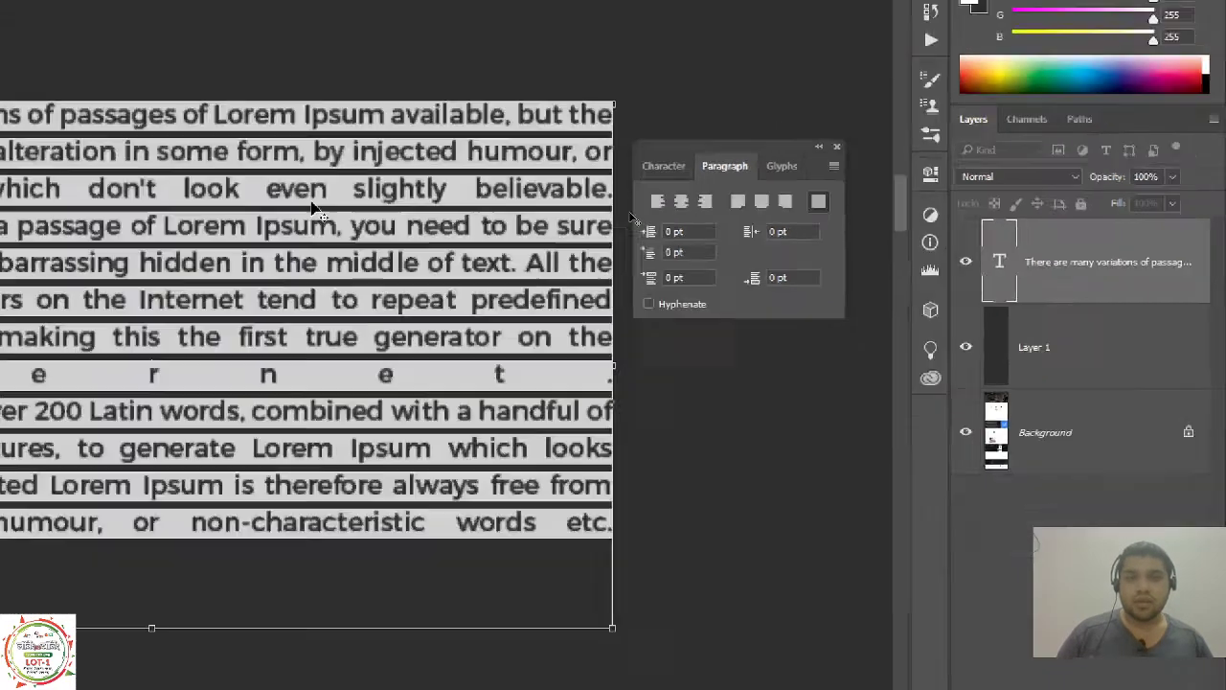
{"action": "left_click", "coordinate": [401, 299]}
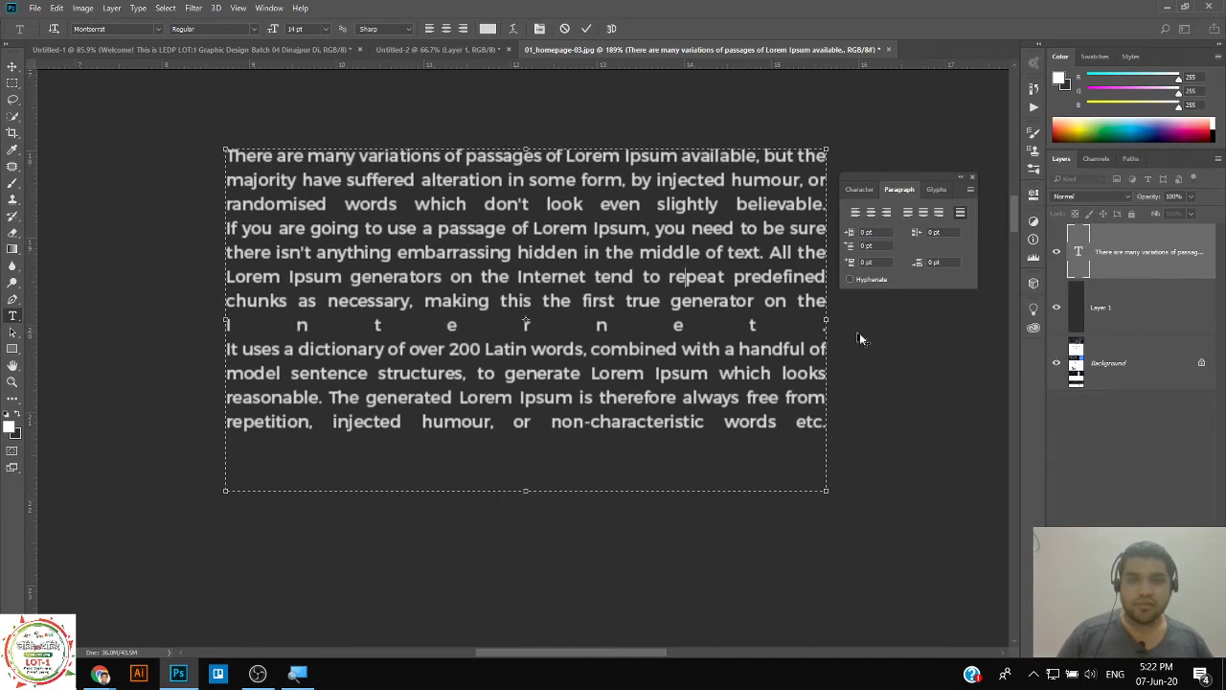
{"action": "left_click", "coordinate": [12, 66]}
{"action": "left_click", "coordinate": [146, 115]}
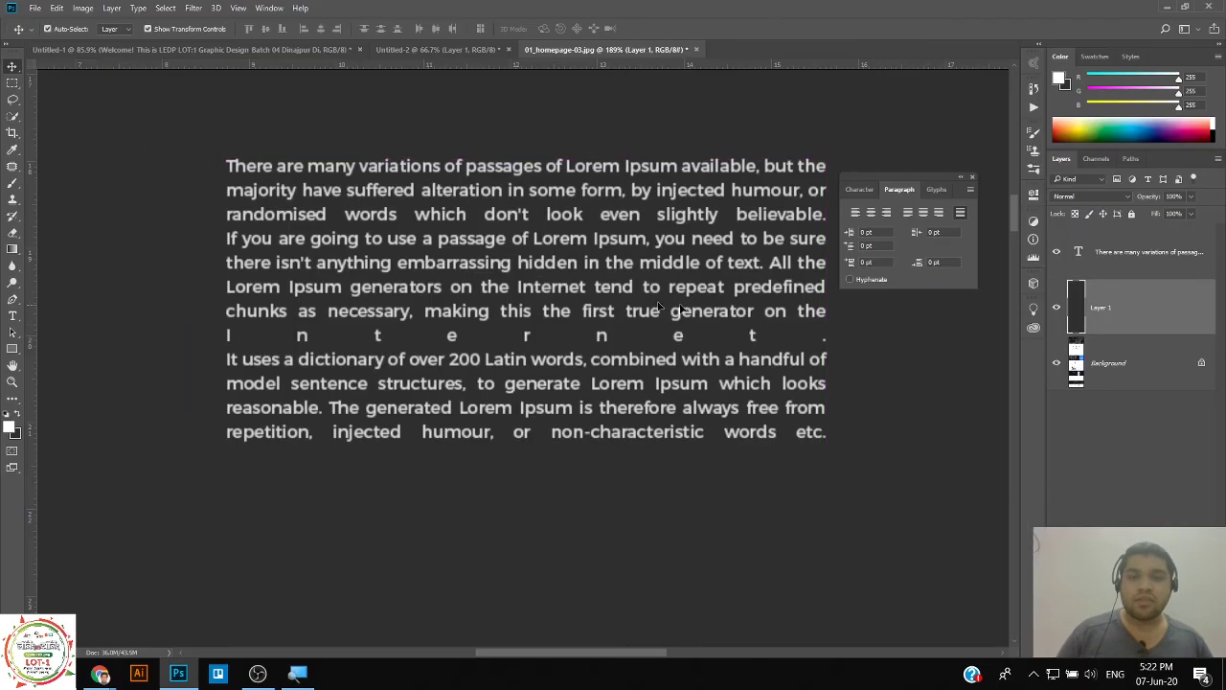
Reopen the text for editing and justify all paragraphs with the last line aligned left.
{"action": "left_click", "coordinate": [12, 317]}
{"action": "left_click", "coordinate": [276, 266]}
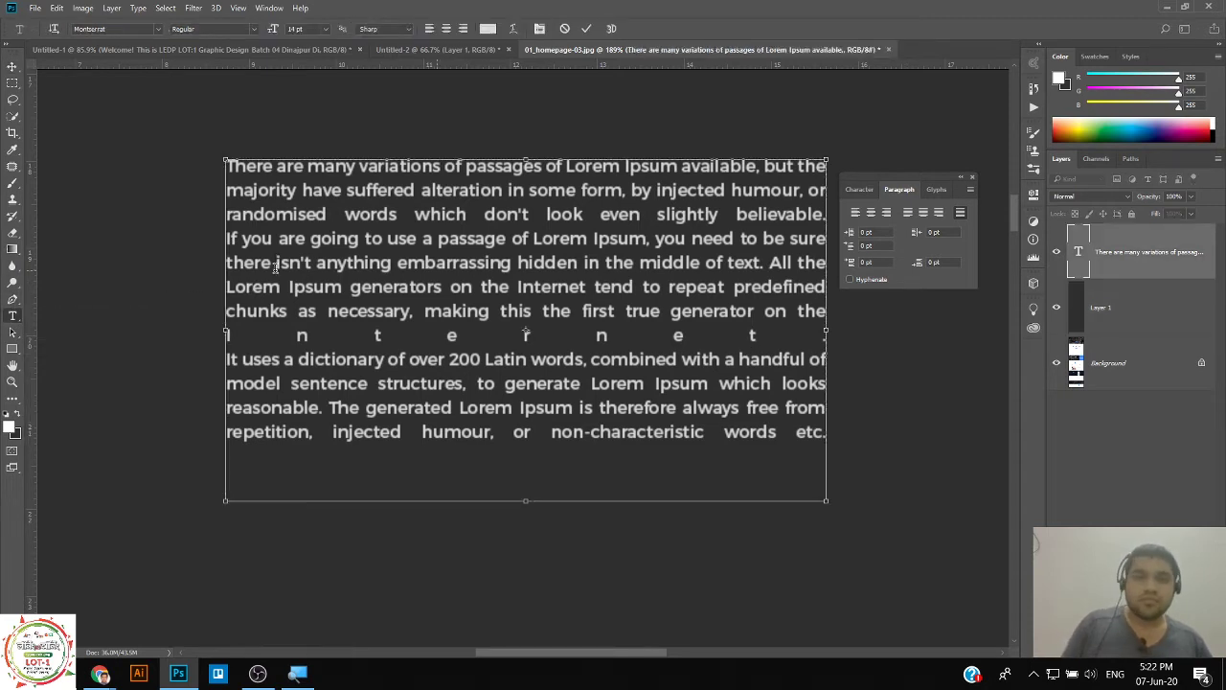
{"action": "key", "text": "ctrl+a"}
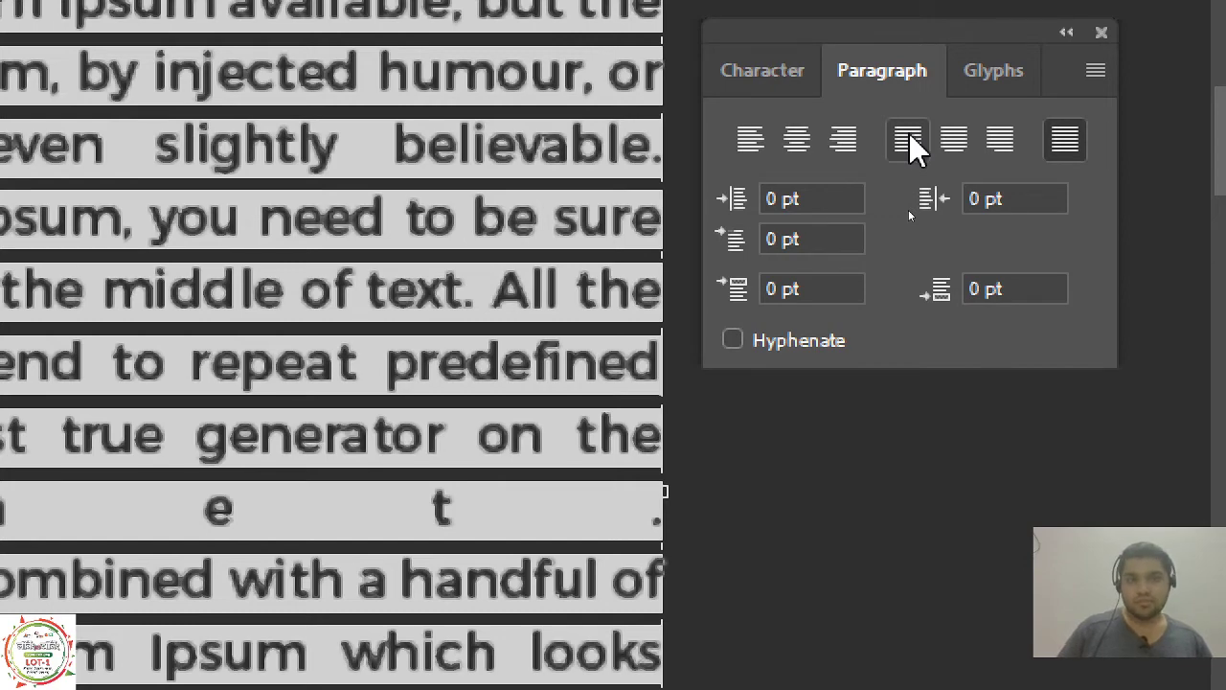
{"action": "left_click", "coordinate": [909, 137]}
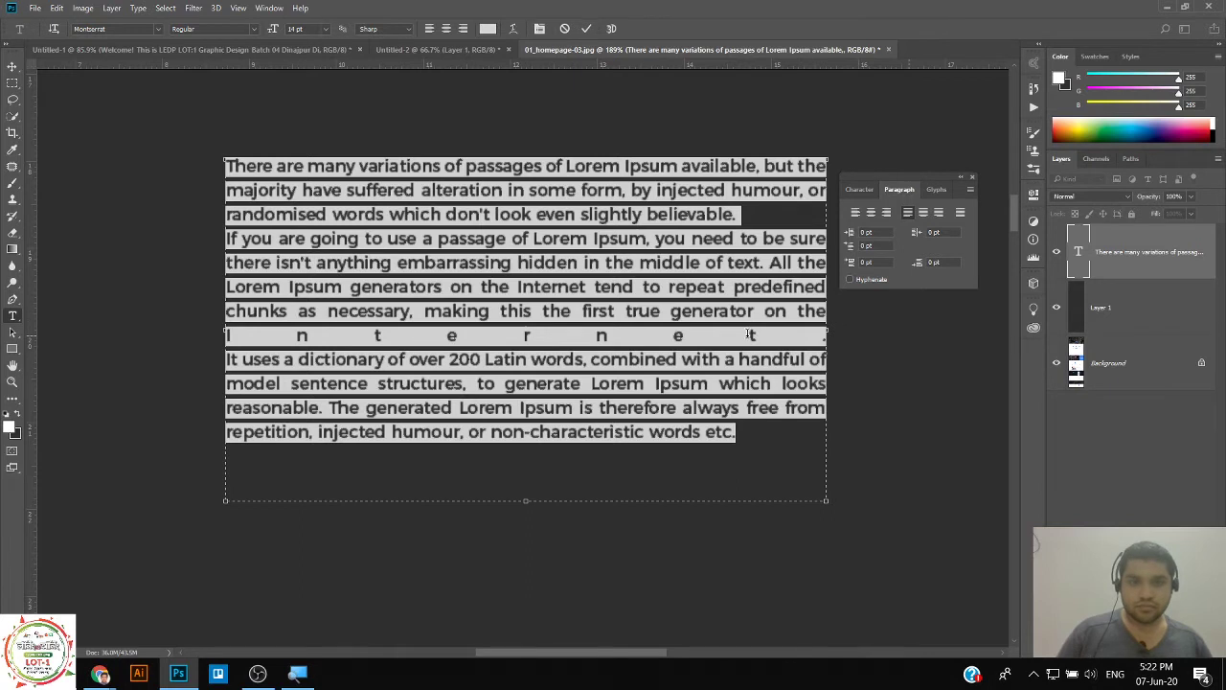
{"action": "left_click", "coordinate": [750, 334]}
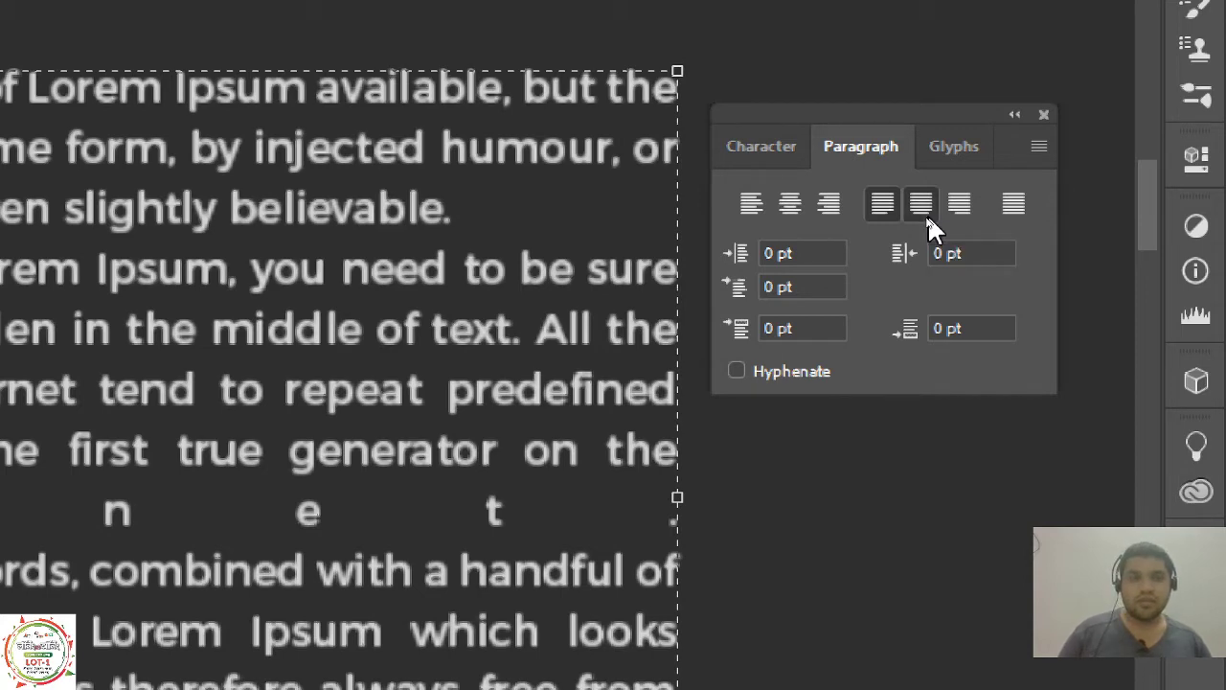
Justify the entire text with the last line of each paragraph centered.
{"action": "left_click", "coordinate": [927, 214]}
{"action": "key", "text": "ctrl+a"}
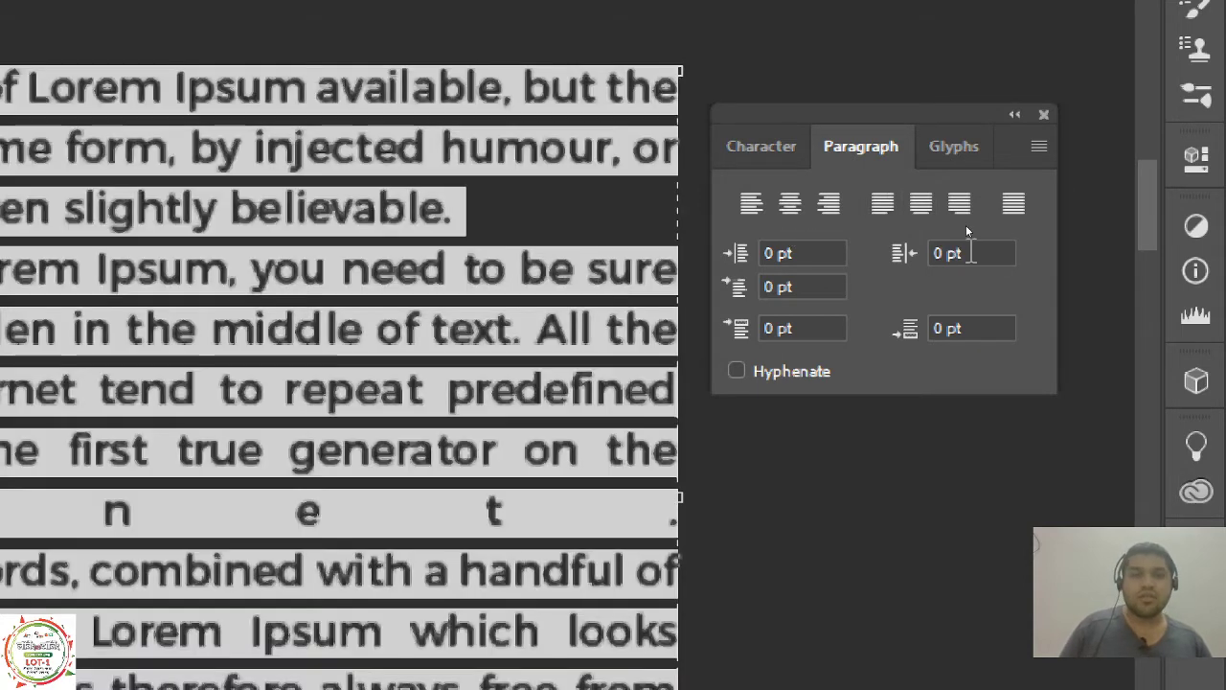
{"action": "left_click", "coordinate": [935, 206]}
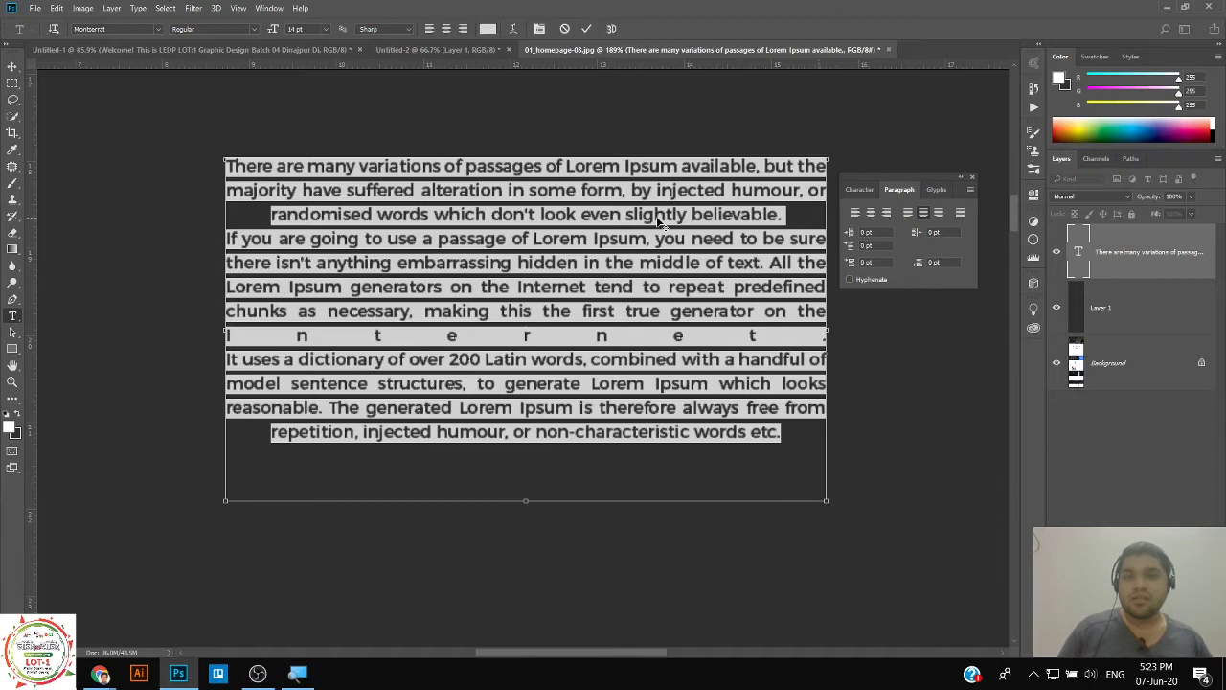
{"action": "left_click", "coordinate": [671, 216]}
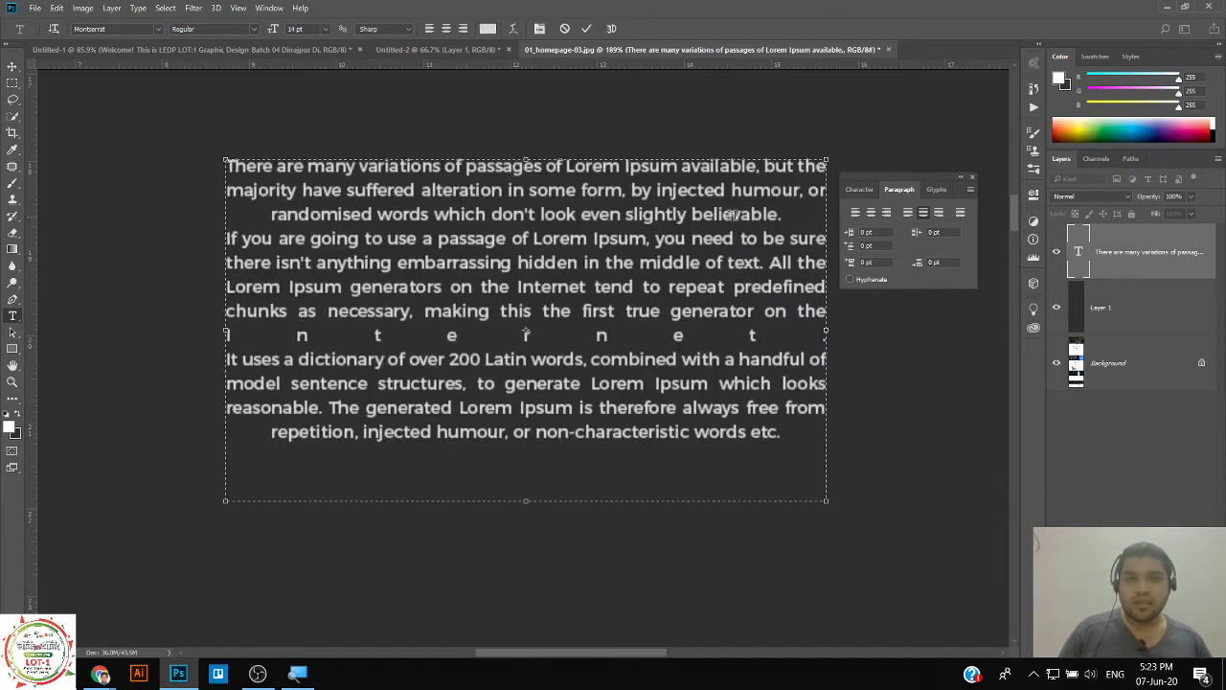
Highlight the last lines of the first and third paragraphs to examine their alignment.
{"action": "left_click_drag", "start_coordinate": [784, 213], "coordinate": [265, 213]}
{"action": "left_click", "coordinate": [264, 213]}
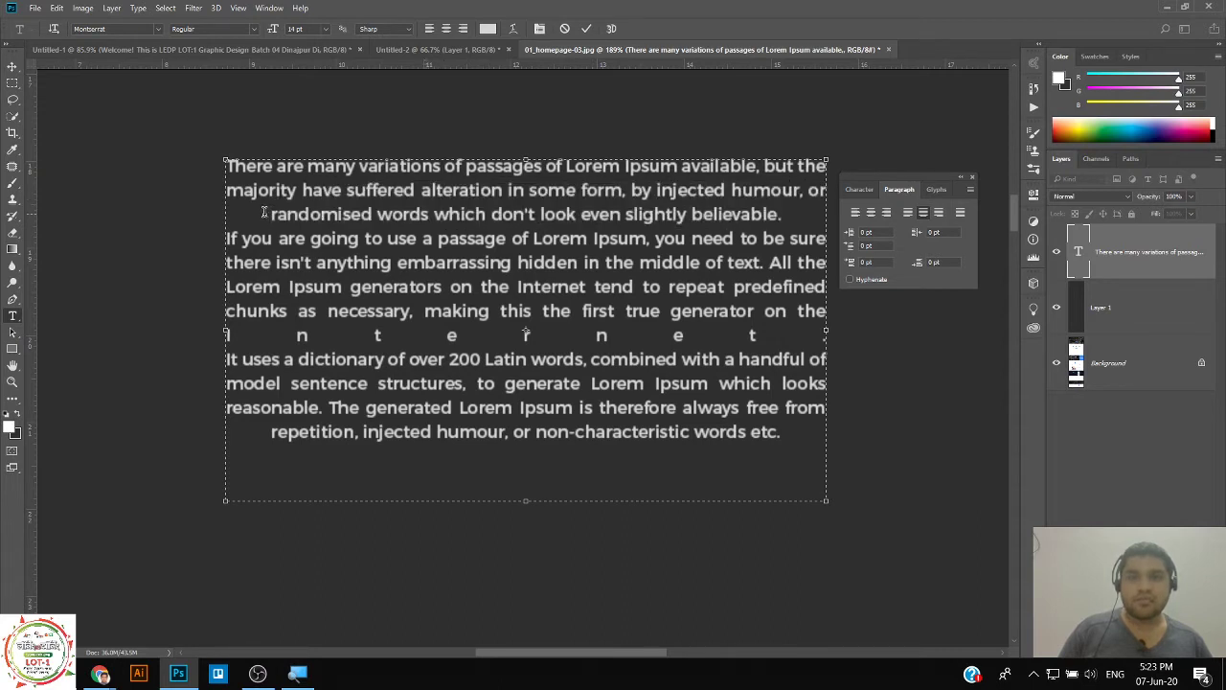
{"action": "left_click_drag", "start_coordinate": [266, 431], "coordinate": [786, 425]}
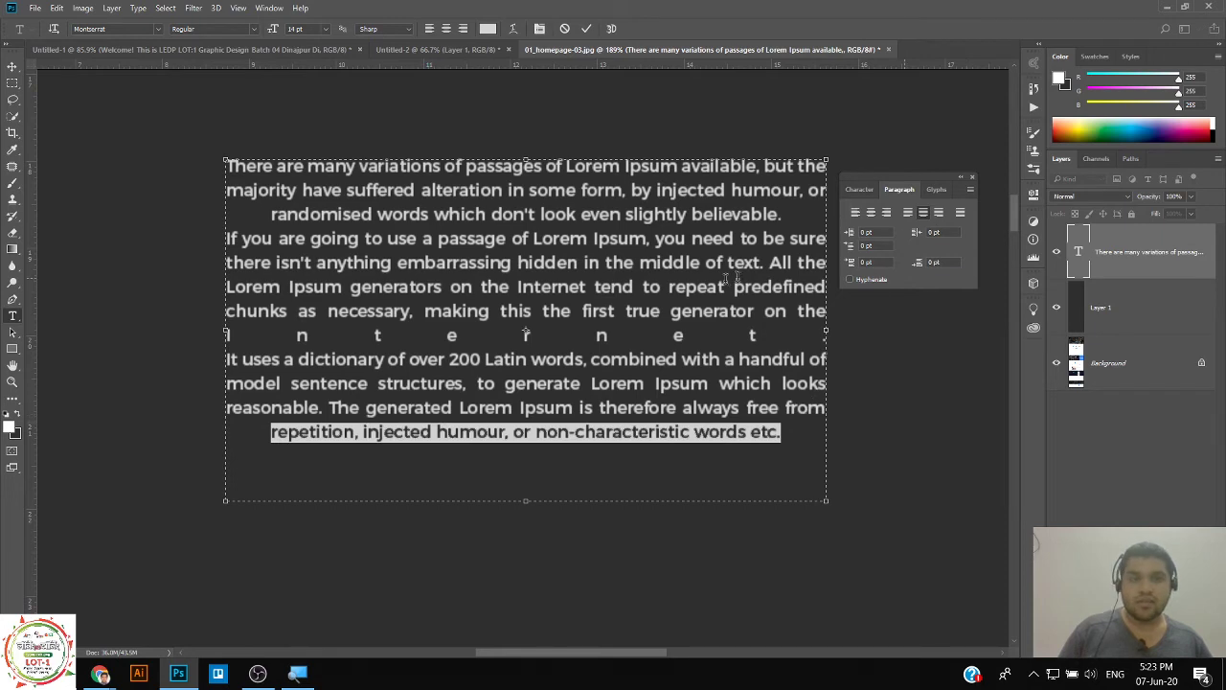
Justify the entire text with the last line of each paragraph aligned right, and highlight the stretched last line of the second paragraph.
{"action": "key", "text": "ctrl+a"}
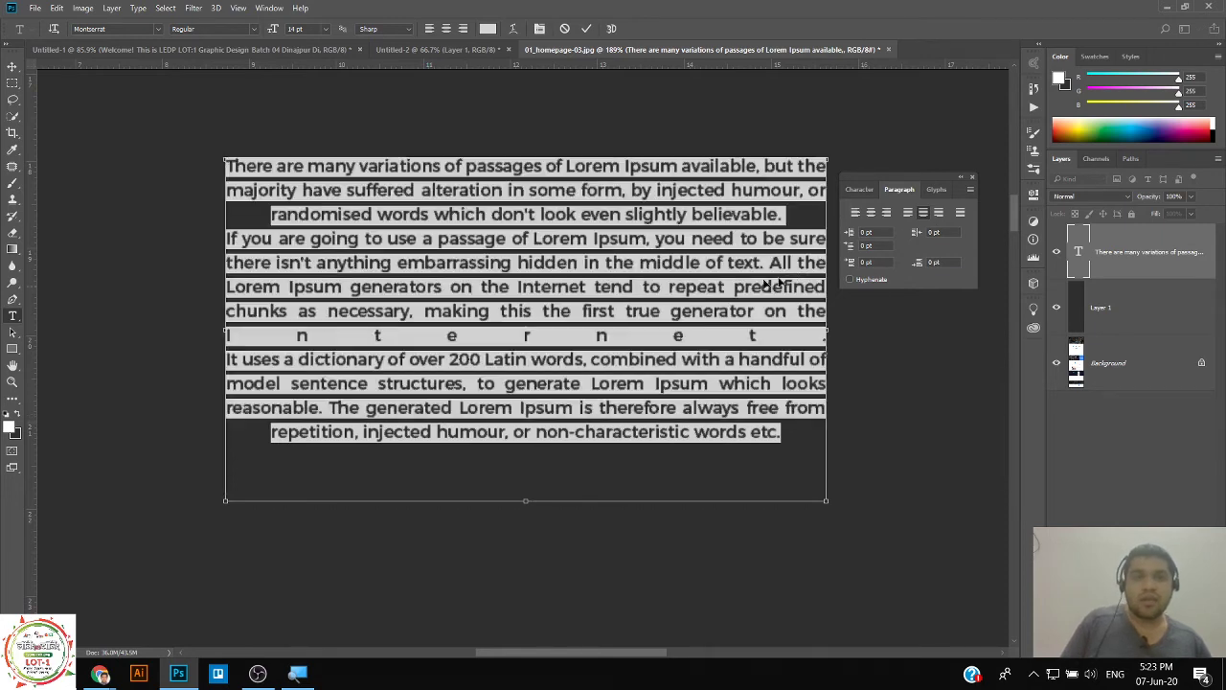
{"action": "left_click", "coordinate": [938, 211]}
{"action": "left_click", "coordinate": [783, 241]}
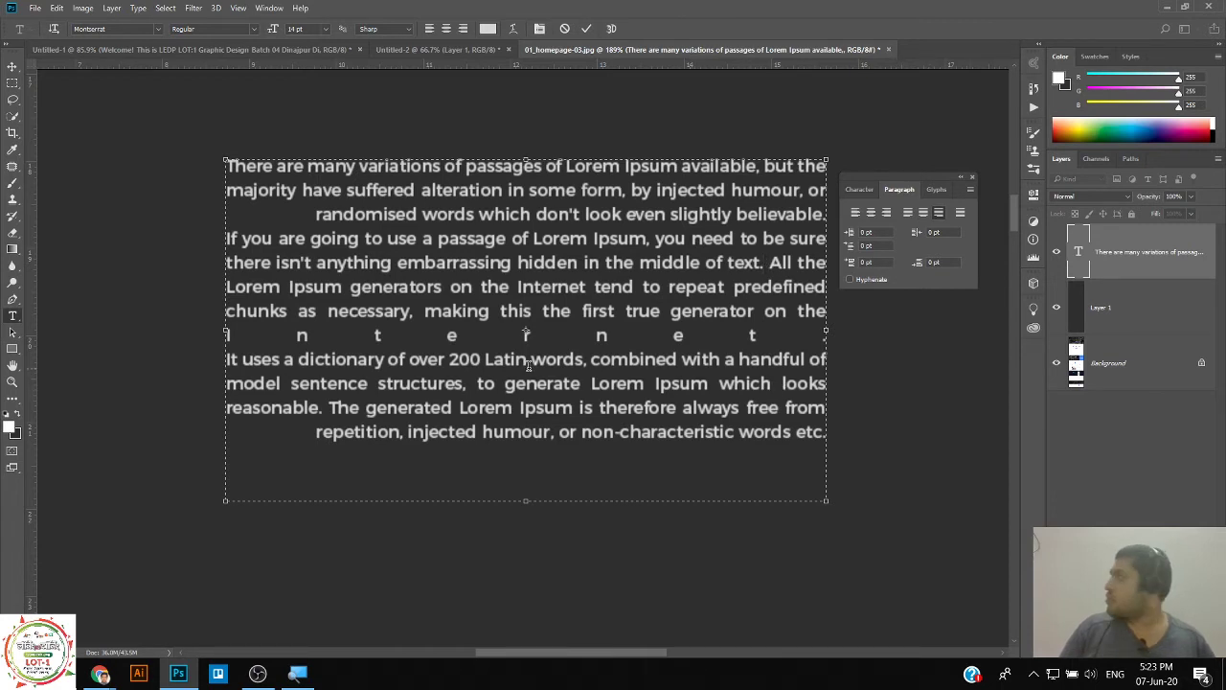
{"action": "double_click", "coordinate": [364, 334]}
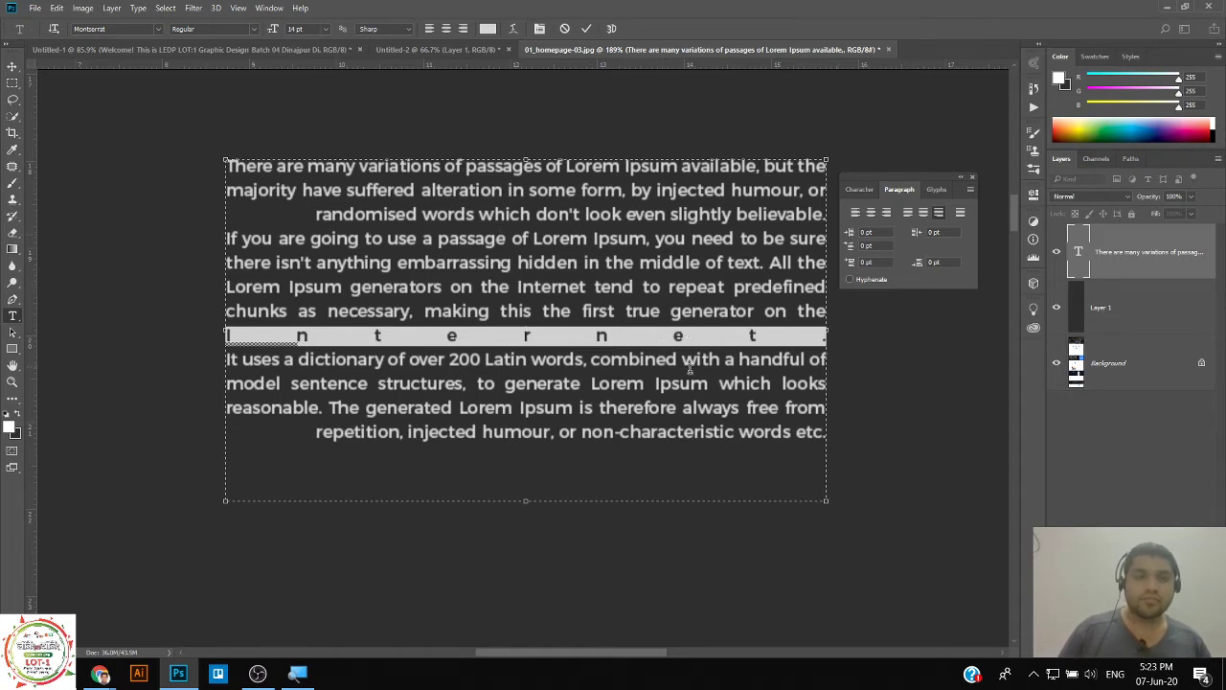
{"action": "left_click", "coordinate": [787, 345]}
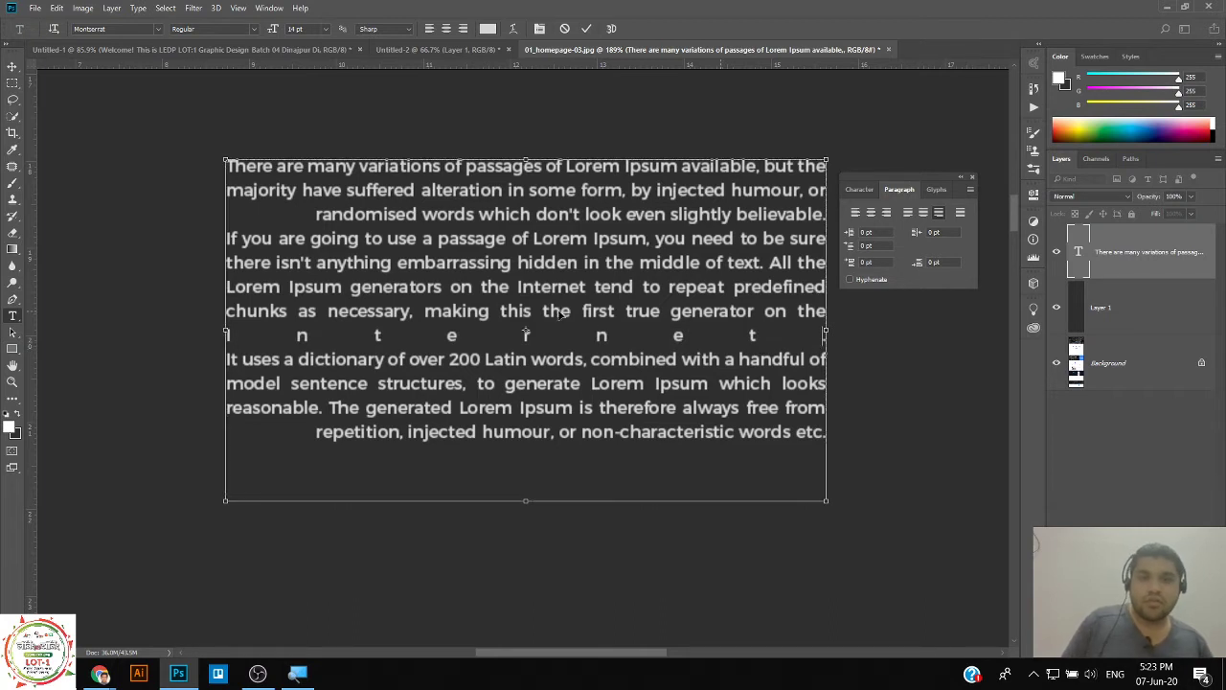
Justify the entire text with the last line of each paragraph aligned left.
{"action": "key", "text": "ctrl+a"}
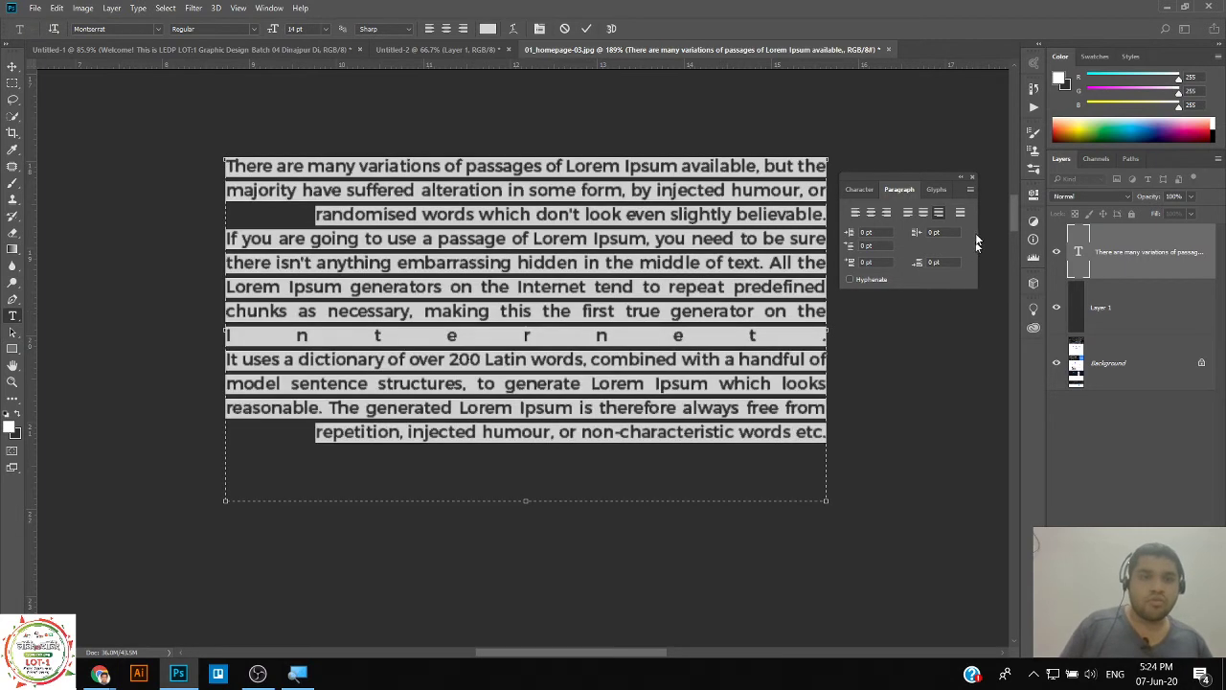
{"action": "left_click", "coordinate": [909, 214]}
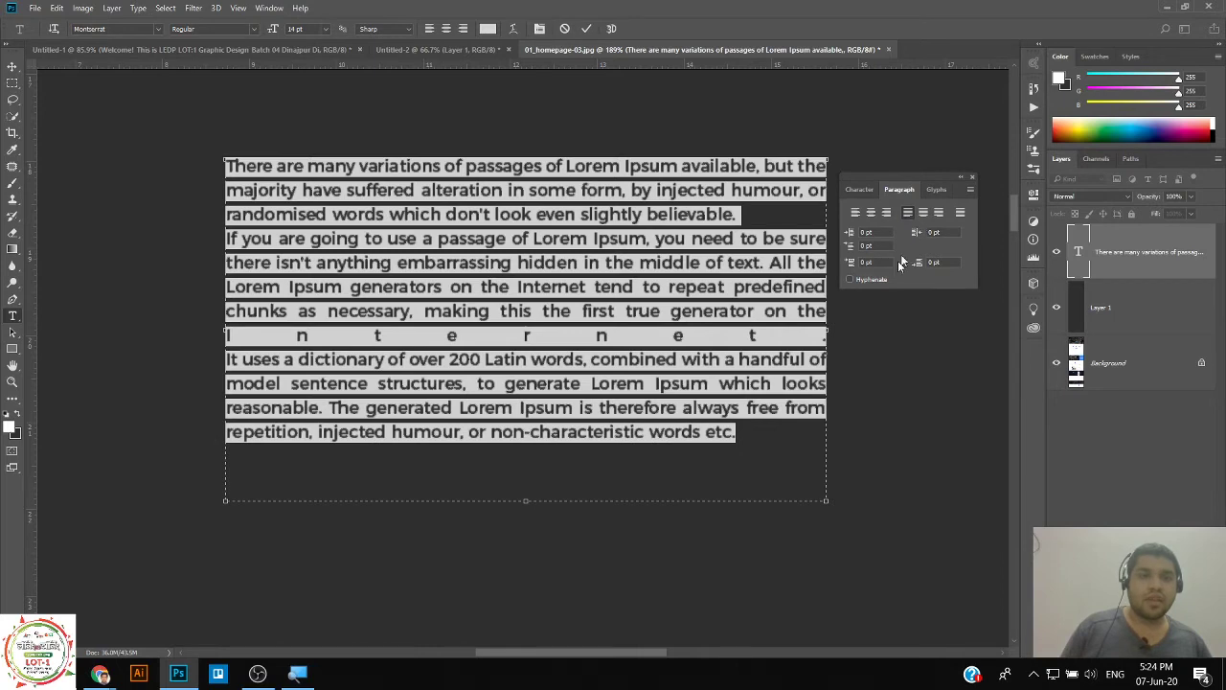
{"action": "left_click", "coordinate": [753, 374]}
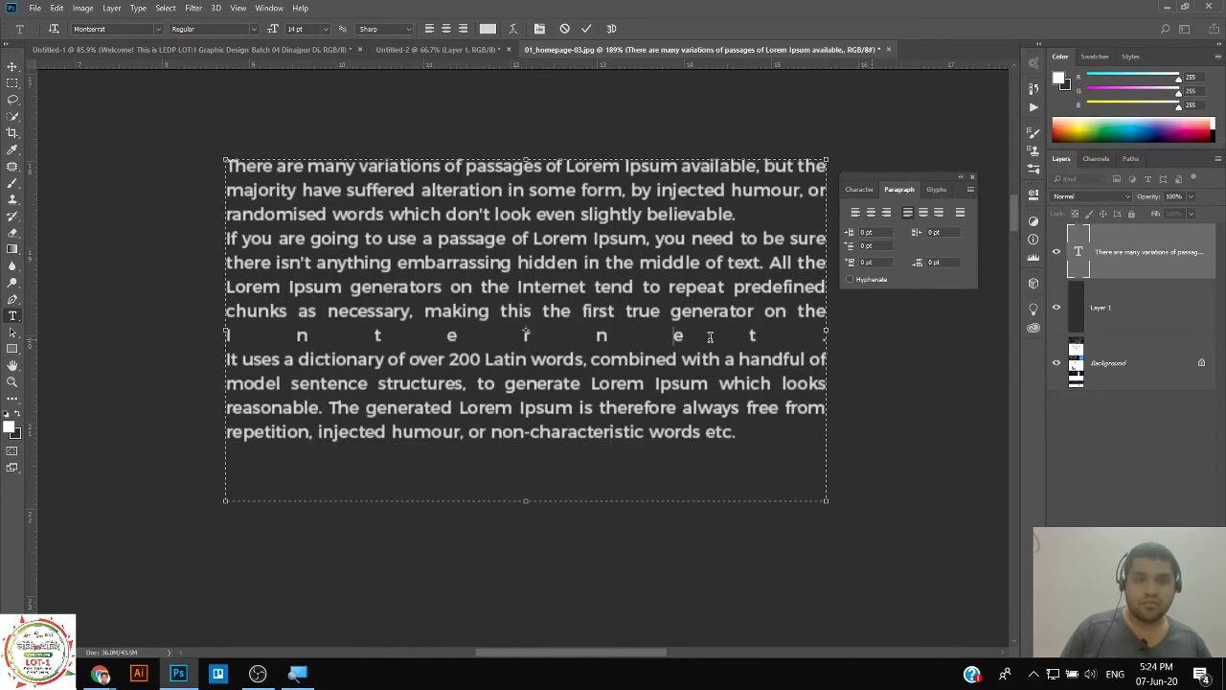
Left-align the entire text without justification.
{"action": "key", "text": "ctrl+a"}
{"action": "left_click", "coordinate": [856, 213]}
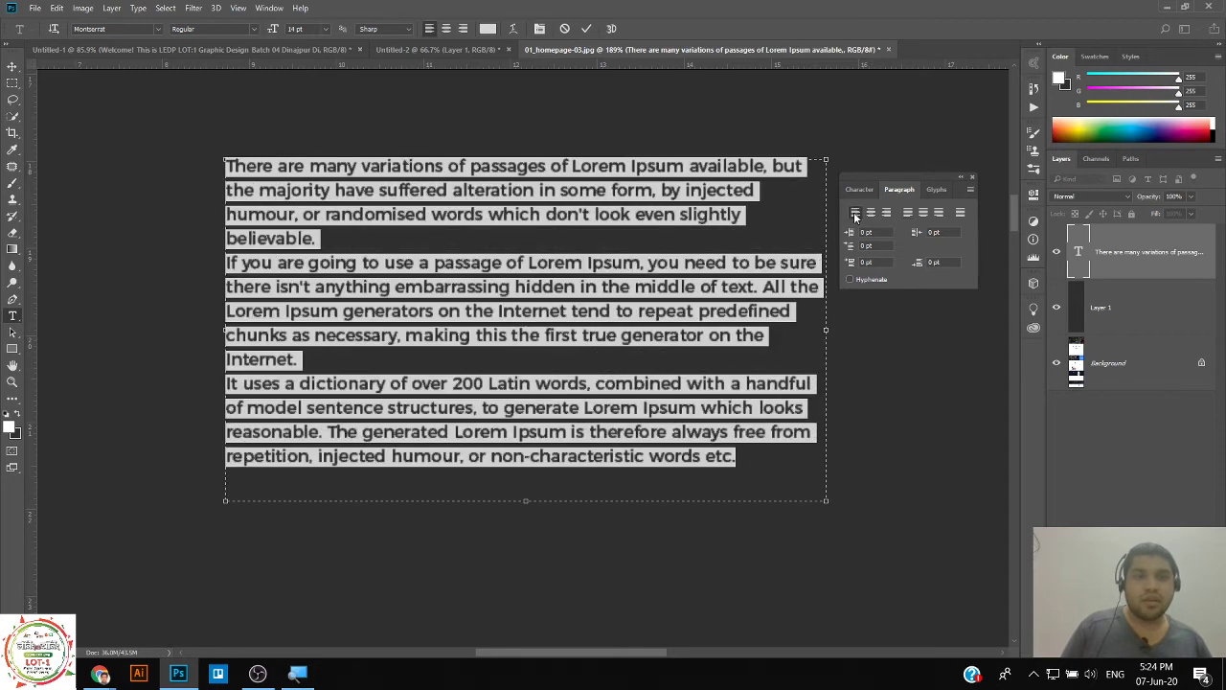
{"action": "left_click", "coordinate": [638, 315]}
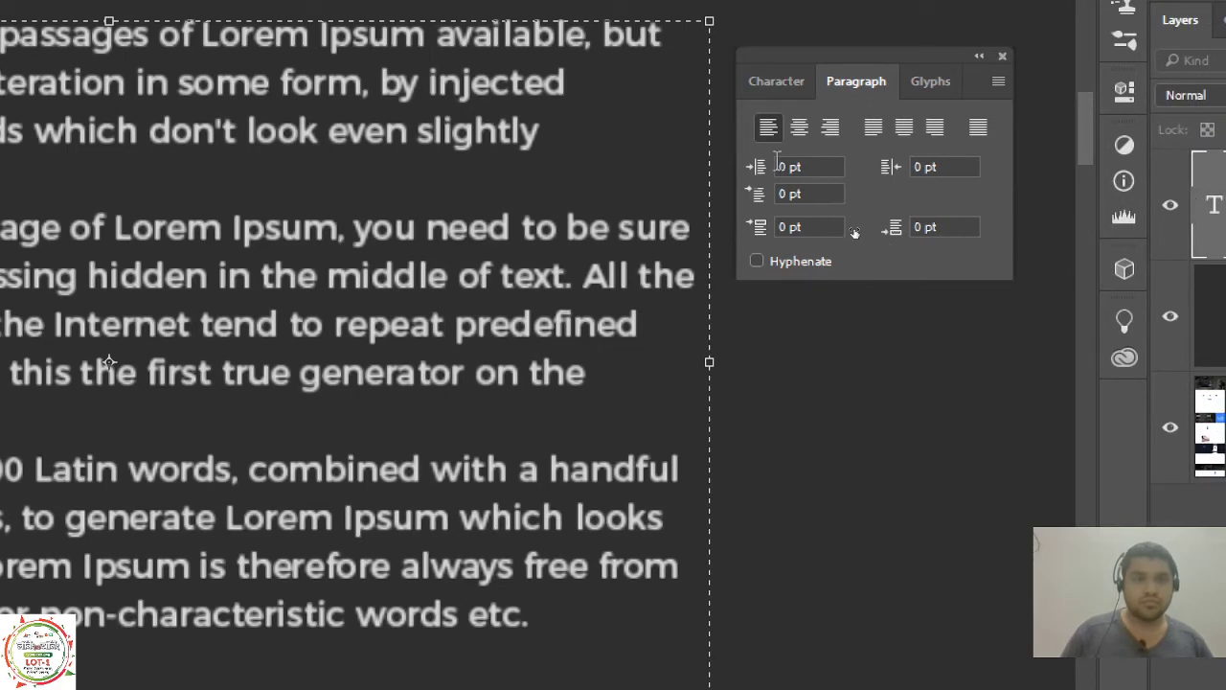
Increase the first-line indent of the entire text to 22.15 pt and place the cursor before the first word.
{"action": "left_click", "coordinate": [818, 198]}
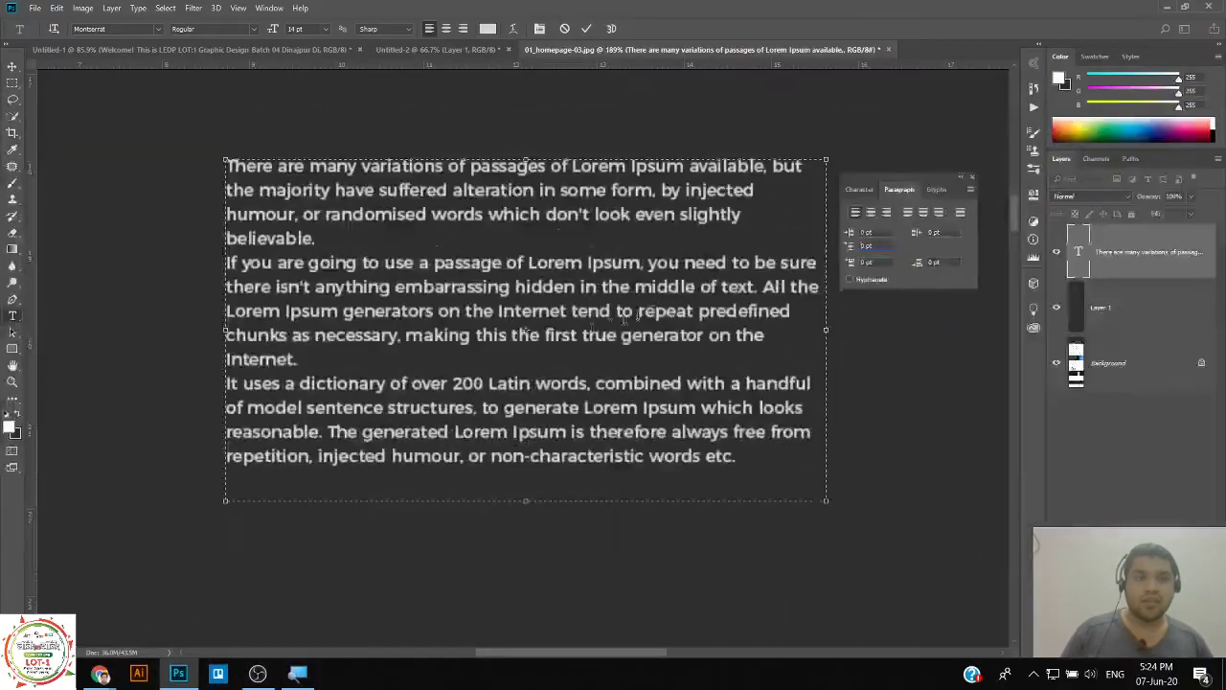
{"action": "key", "text": "ctrl+a"}
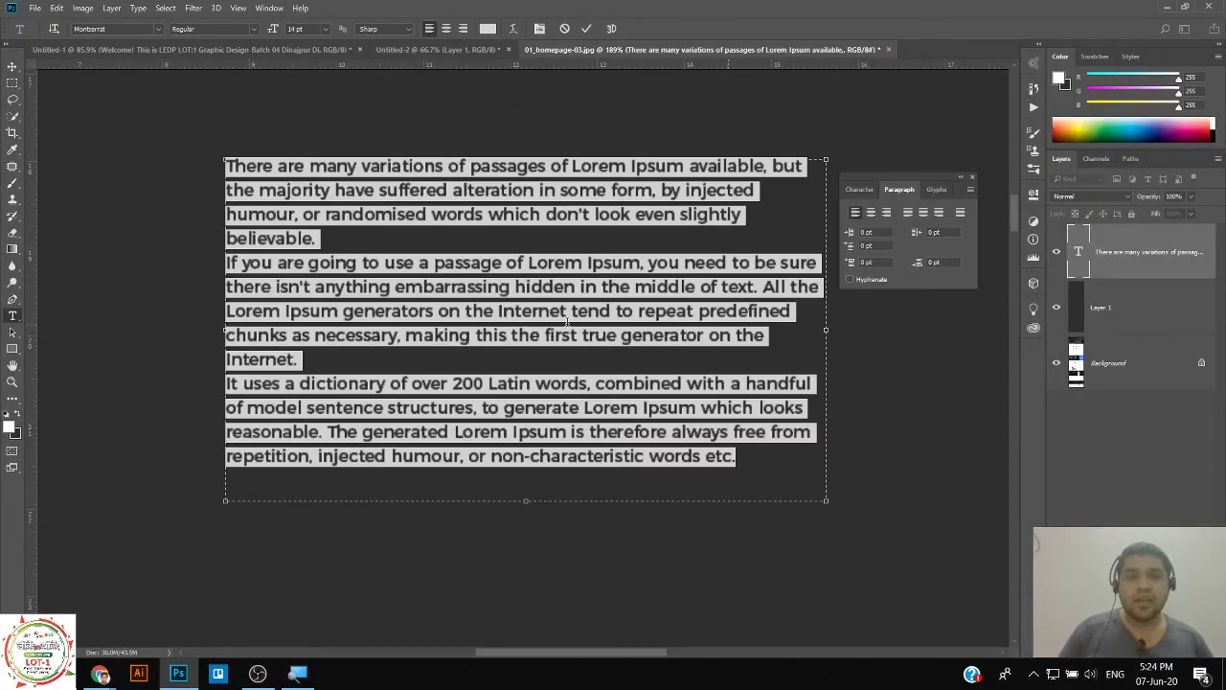
{"action": "left_click", "coordinate": [502, 309]}
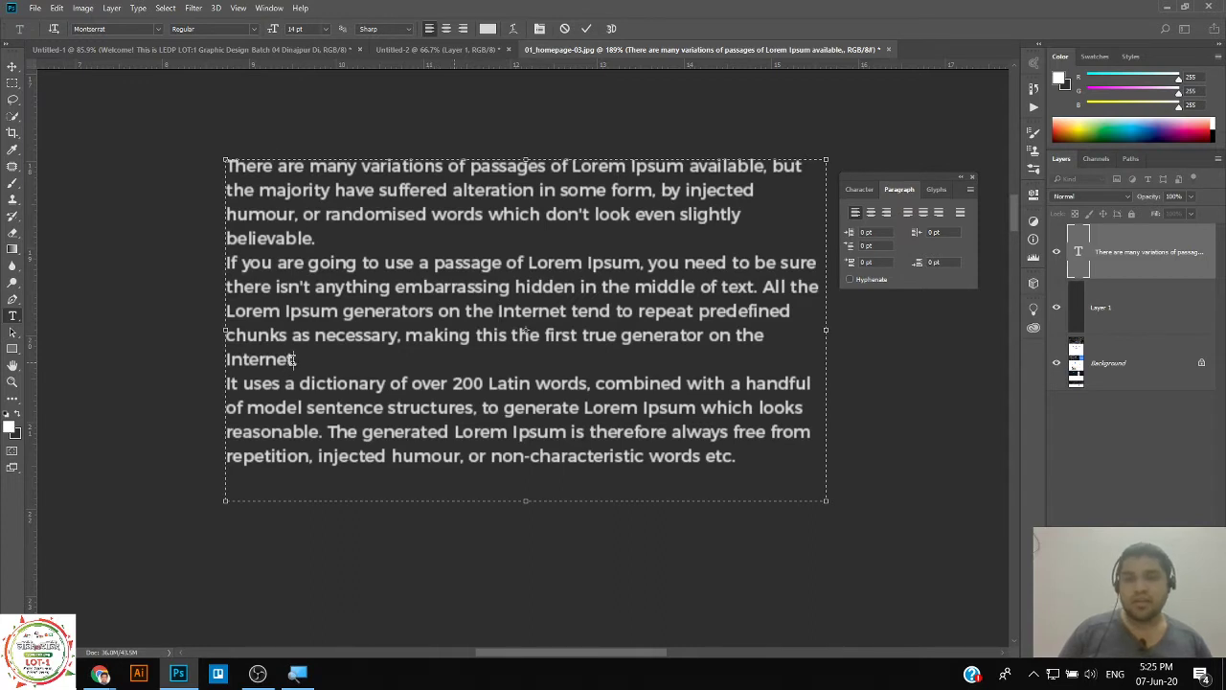
{"action": "key", "text": "ctrl+a"}
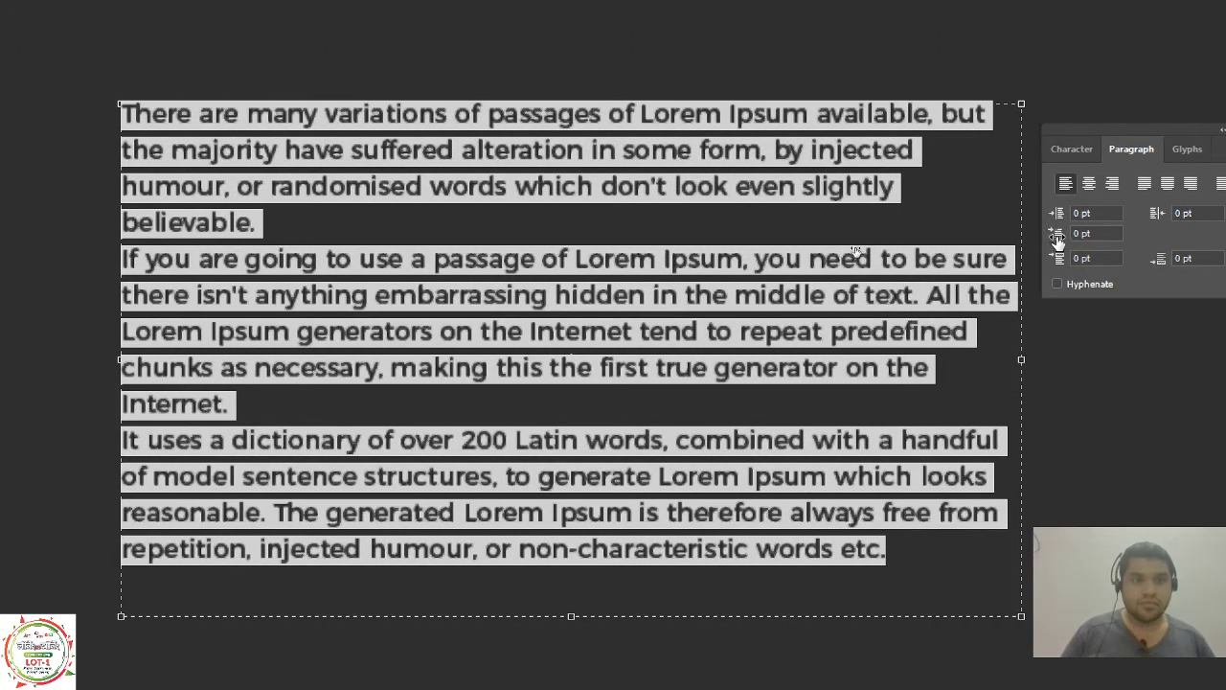
{"action": "left_click_drag", "start_coordinate": [1058, 236], "coordinate": [1173, 240]}
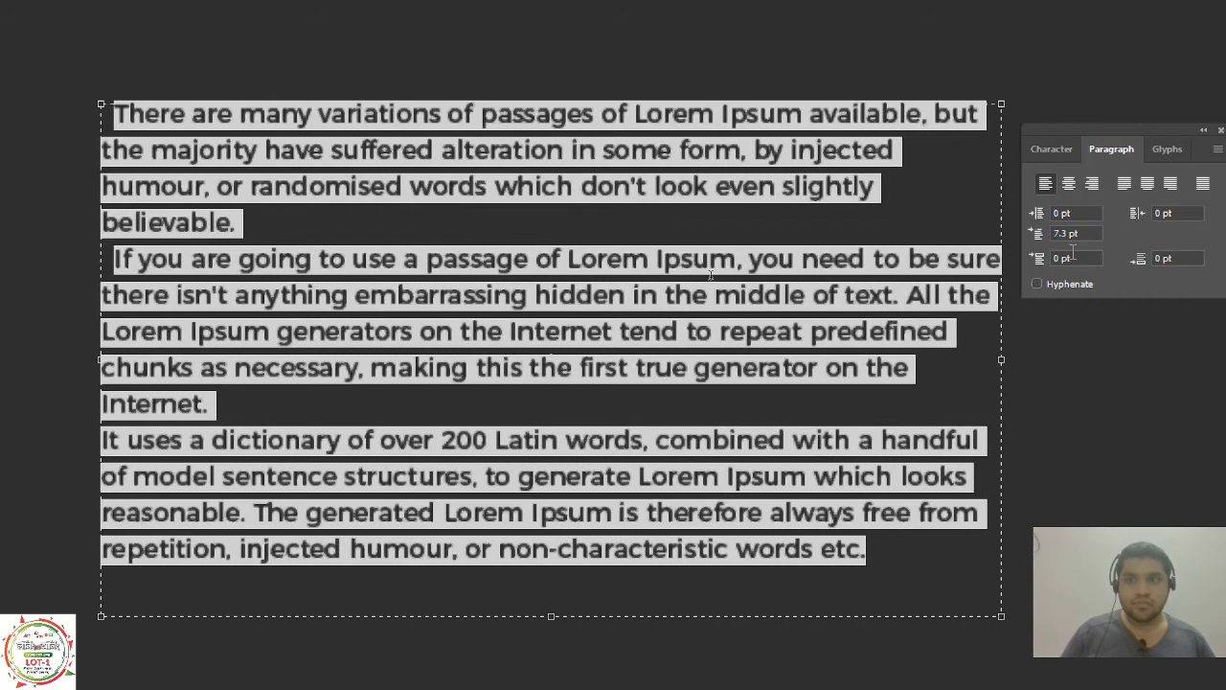
{"action": "left_click_drag", "start_coordinate": [1041, 233], "coordinate": [1167, 220]}
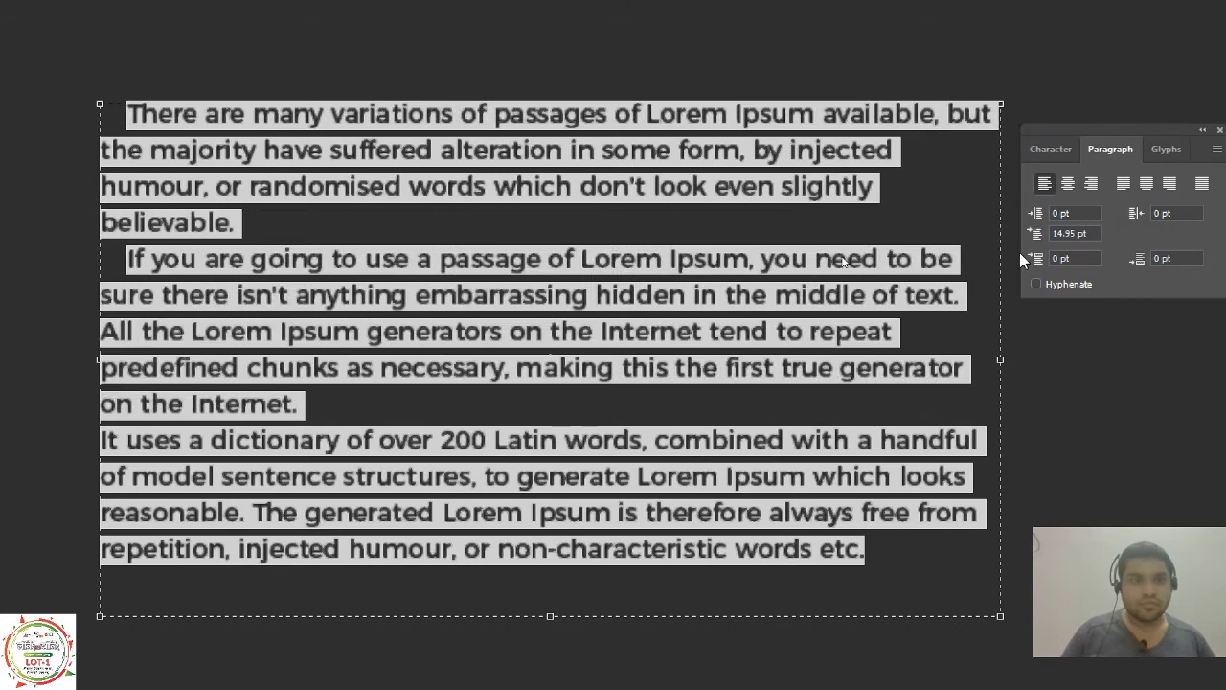
{"action": "left_click_drag", "start_coordinate": [1050, 233], "coordinate": [1175, 221]}
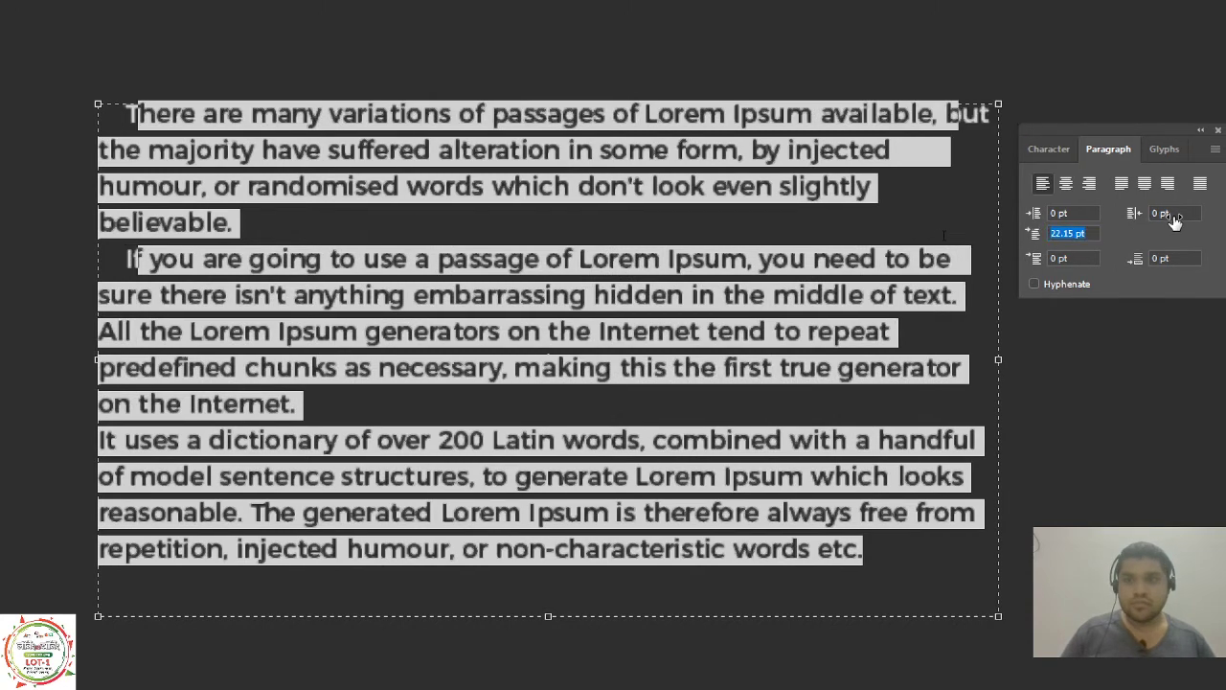
{"action": "left_click", "coordinate": [636, 287]}
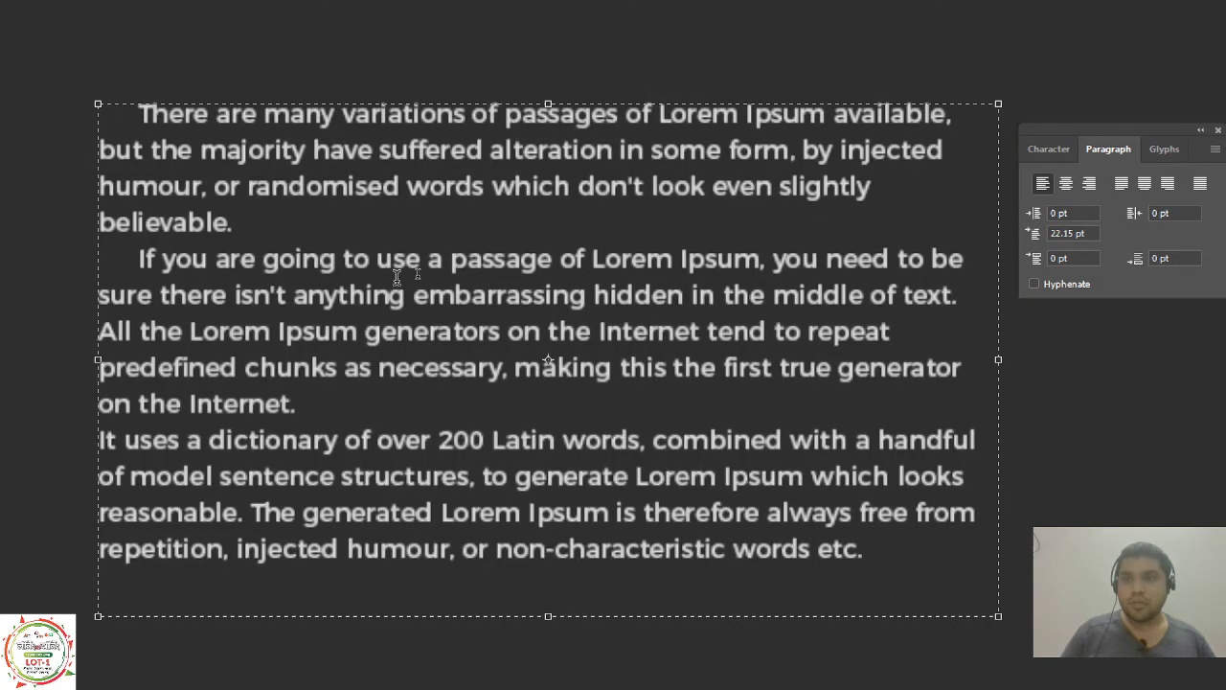
{"action": "left_click", "coordinate": [140, 114]}
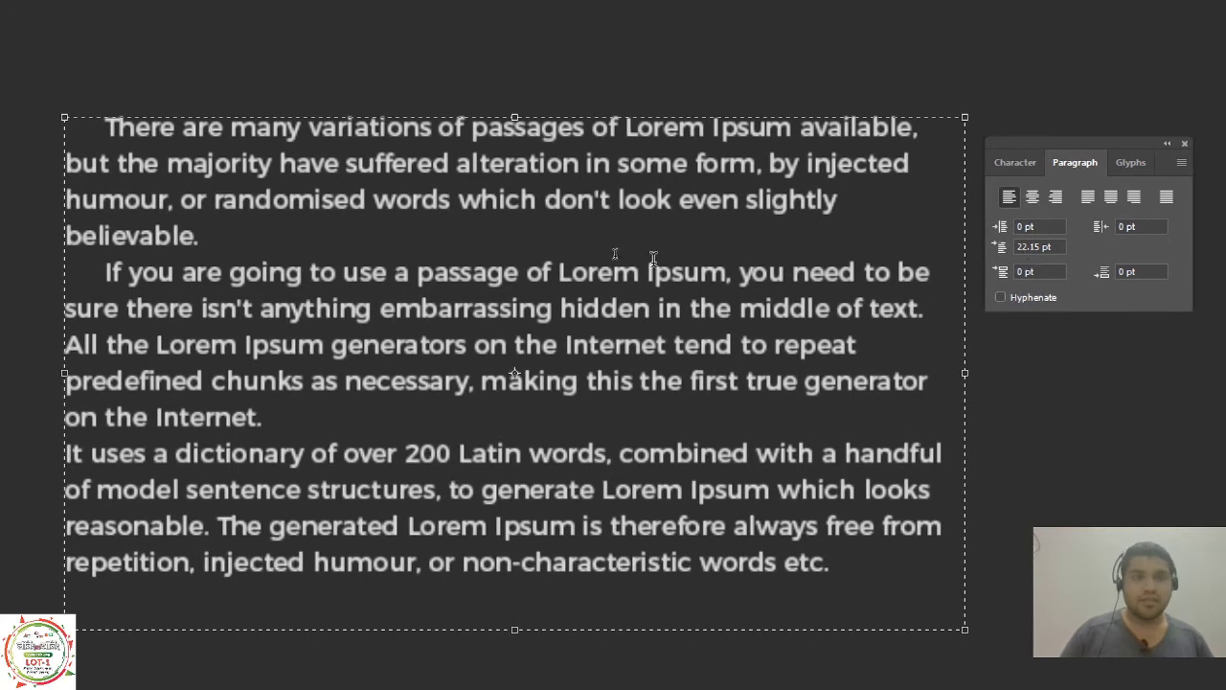
Set the first-line indent of the entire text to 0 pt.
{"action": "key", "text": "ctrl+a"}
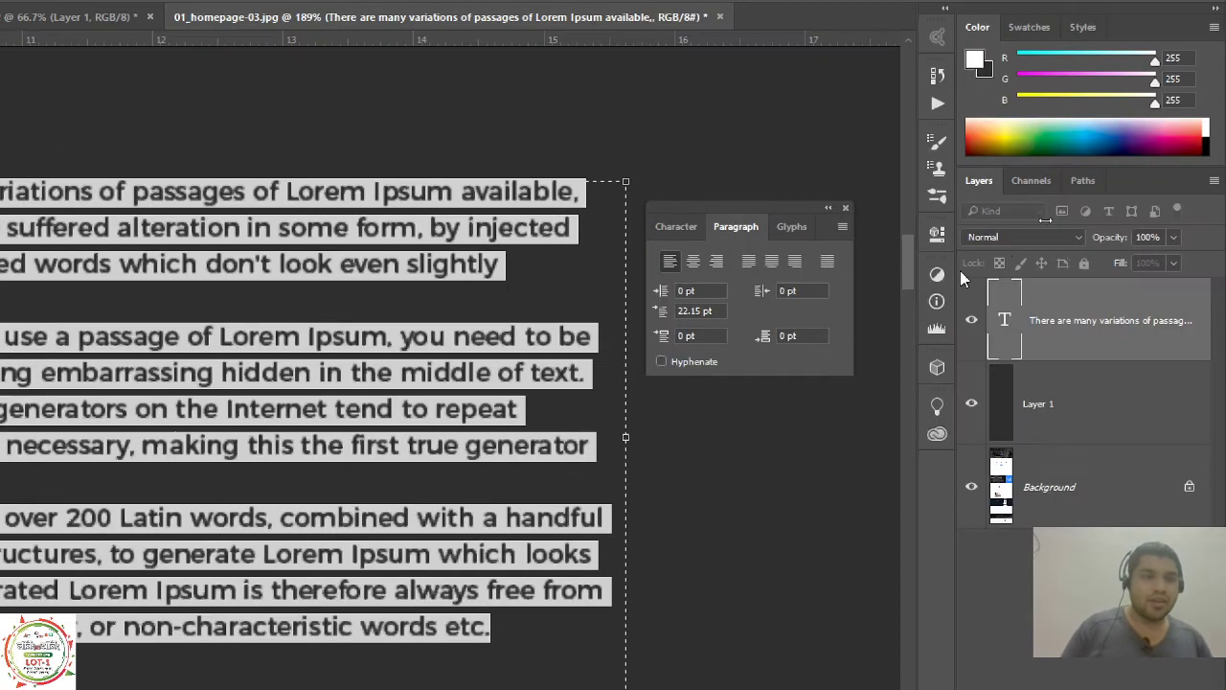
{"action": "left_click", "coordinate": [721, 310]}
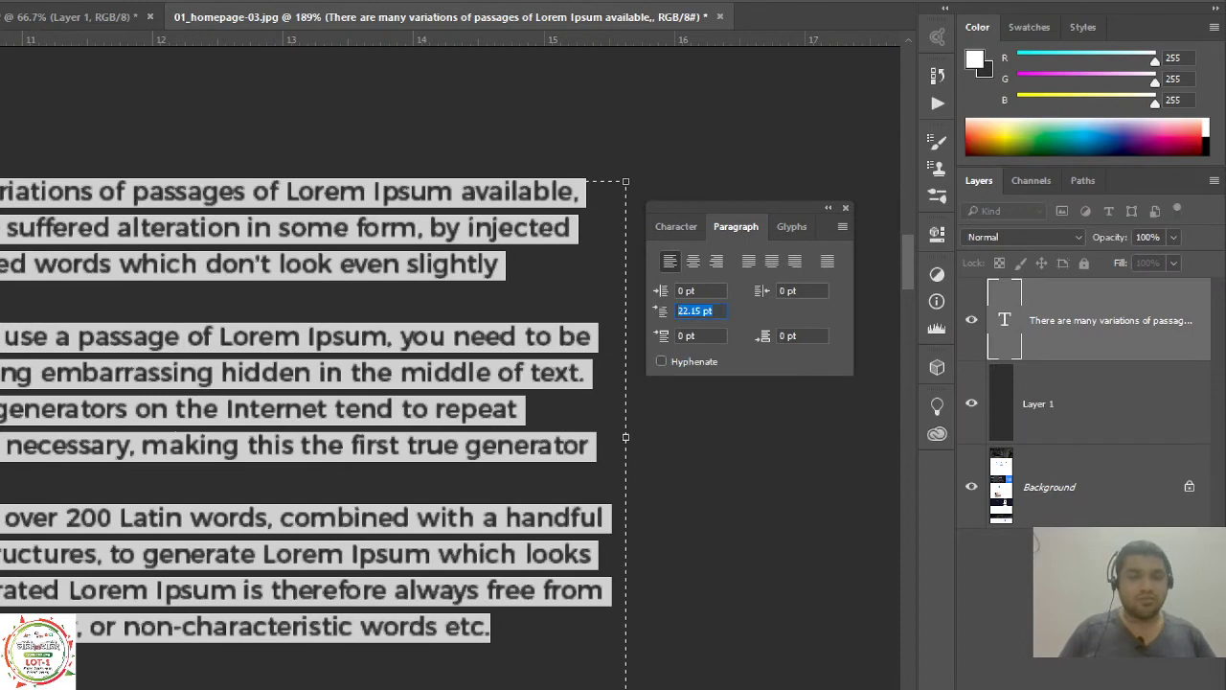
{"action": "type", "text": "0"}
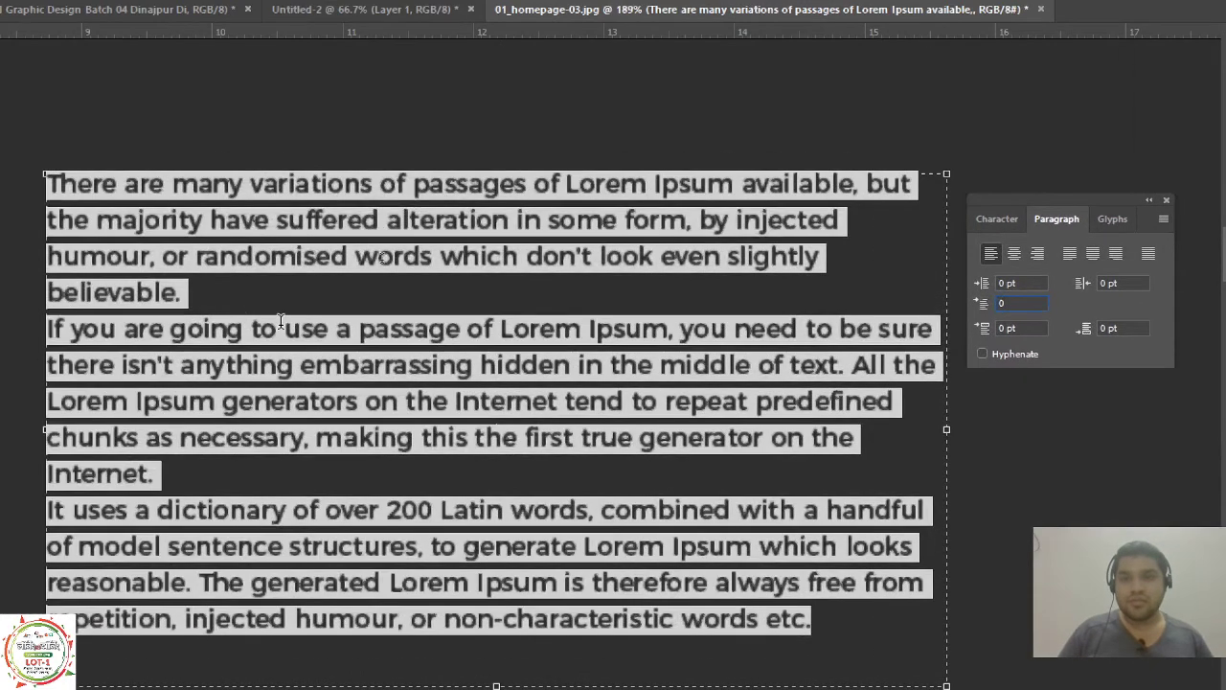
{"action": "left_click", "coordinate": [280, 323]}
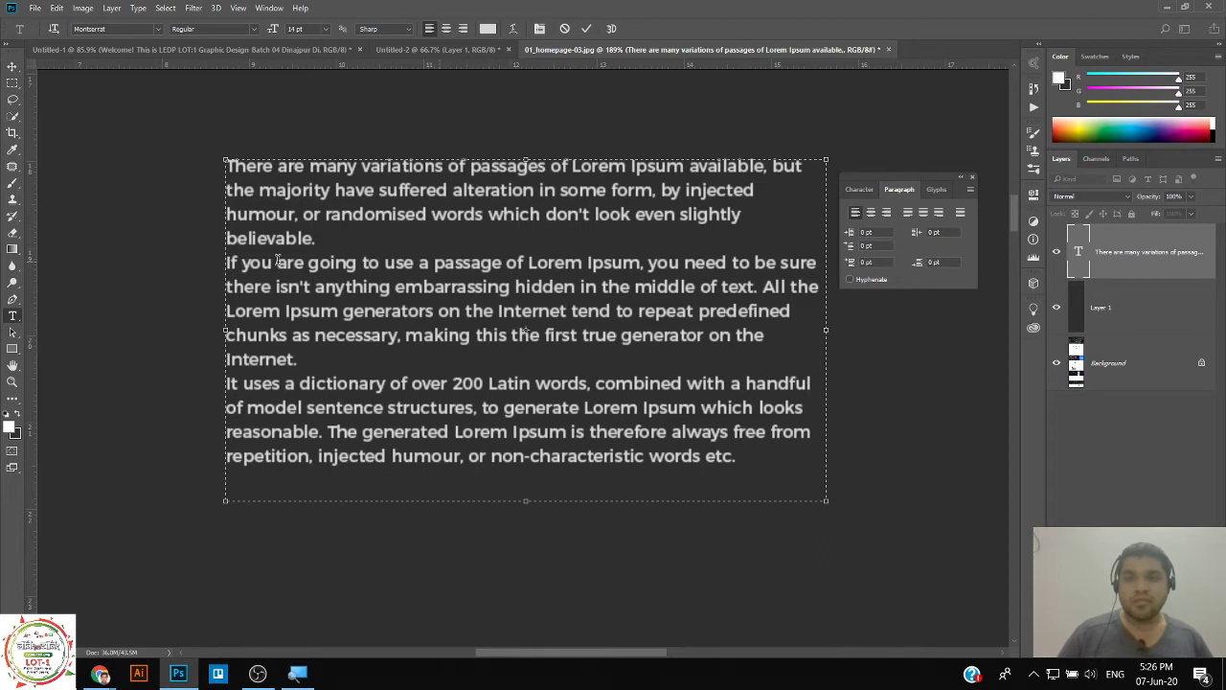
Increase the space before paragraphs to 14.05 pt for the entire text.
{"action": "left_click", "coordinate": [298, 359]}
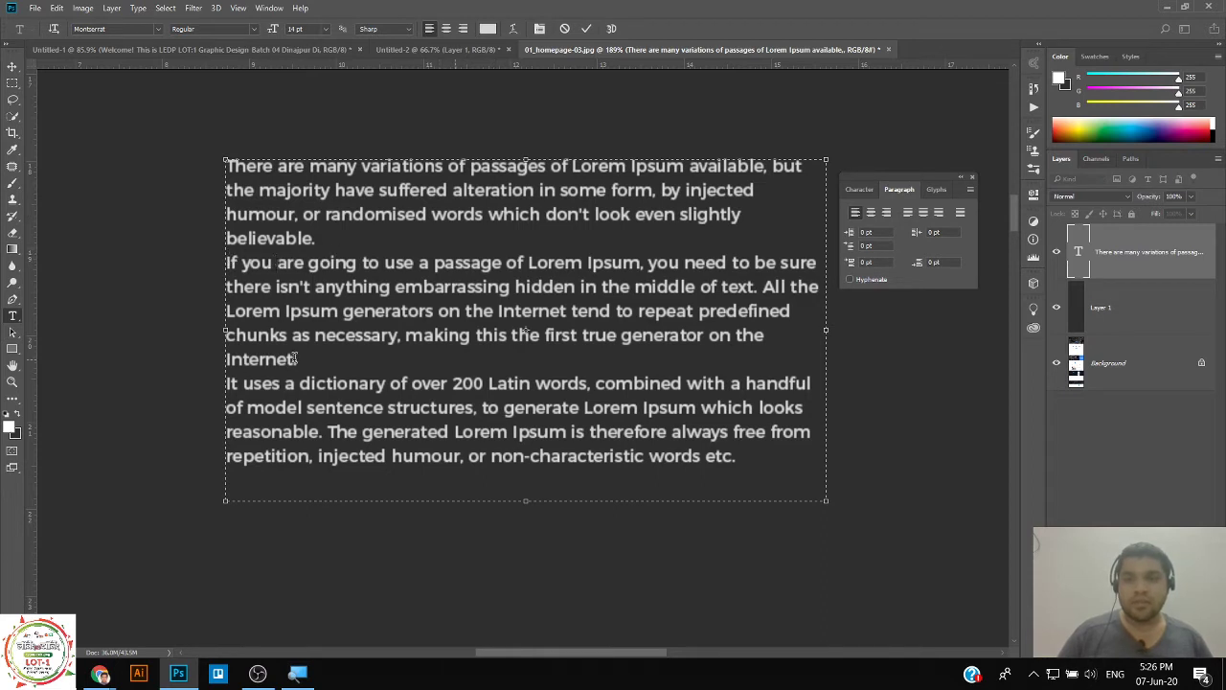
{"action": "left_click", "coordinate": [238, 383]}
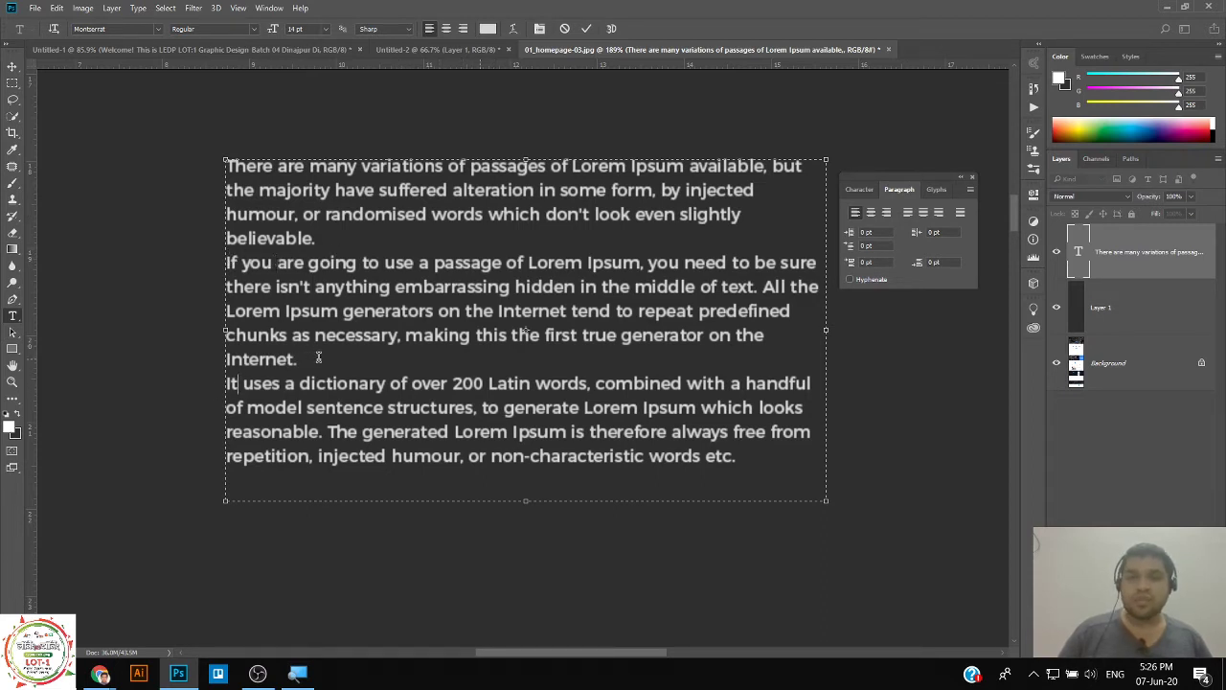
{"action": "key", "text": "ctrl"}
{"action": "key", "text": "ctrl+a"}
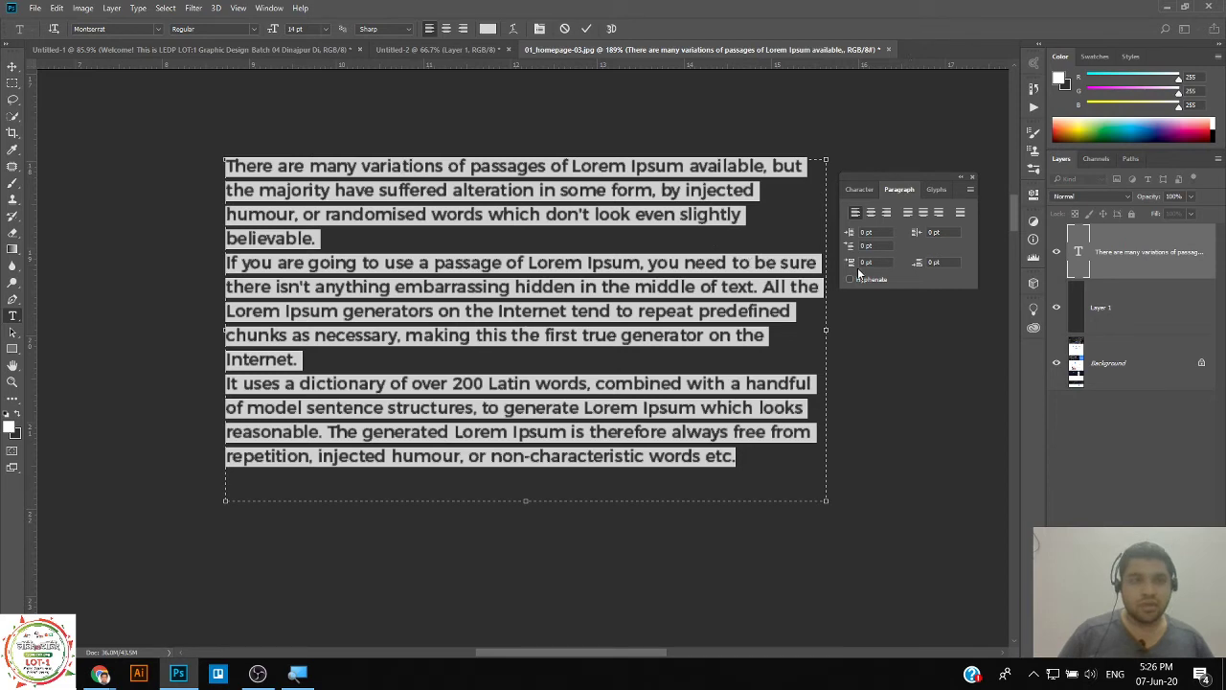
{"action": "left_click_drag", "start_coordinate": [851, 262], "coordinate": [1027, 255]}
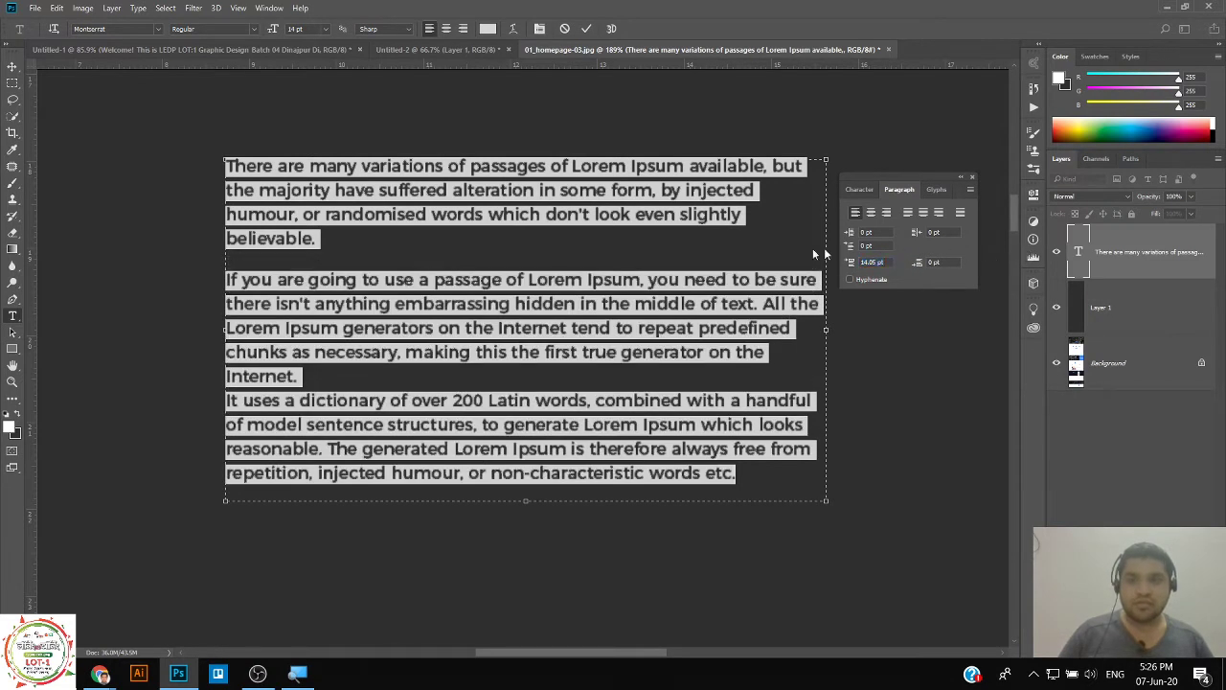
{"action": "left_click", "coordinate": [528, 252]}
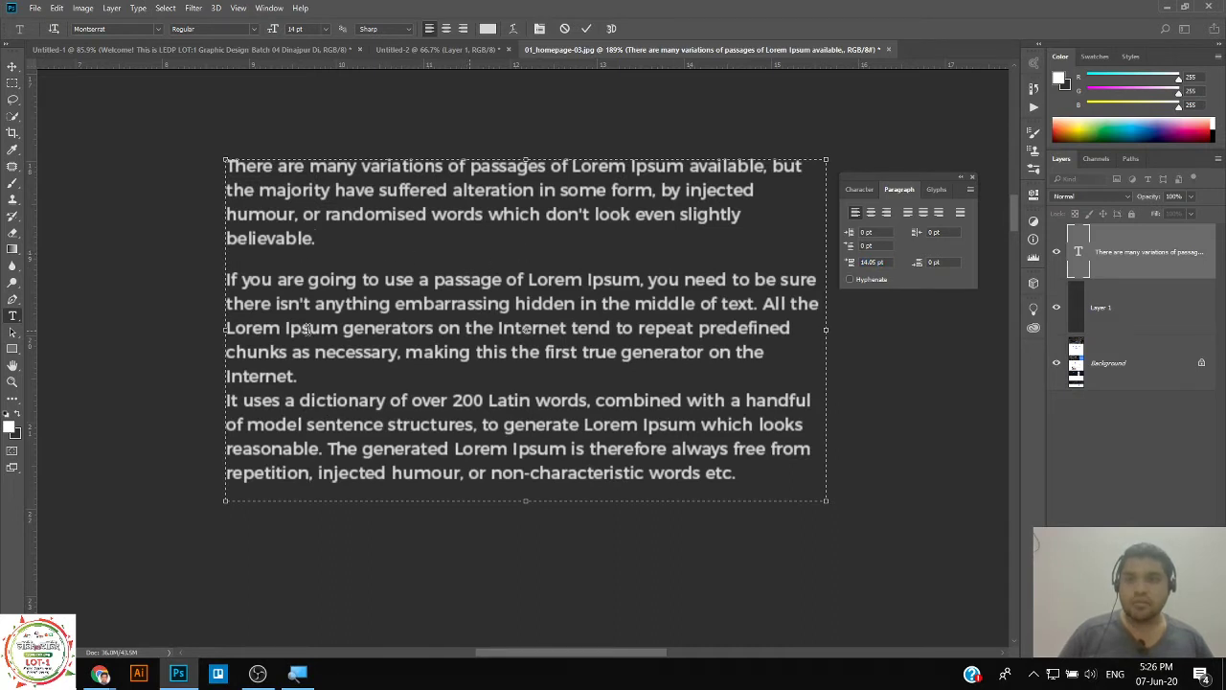
Set the space before paragraphs to 0 pt and the space after paragraphs to 7.45 pt for the entire text.
{"action": "left_click", "coordinate": [303, 373]}
{"action": "key", "text": "ctrl+a"}
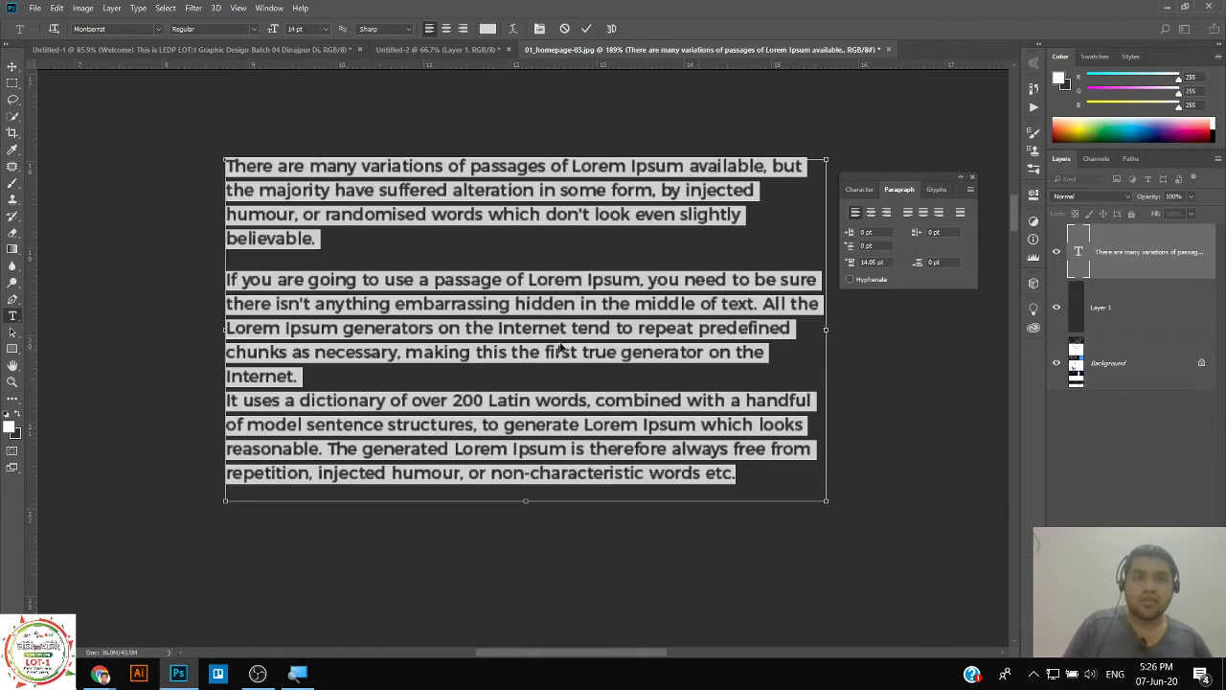
{"action": "left_click", "coordinate": [870, 262]}
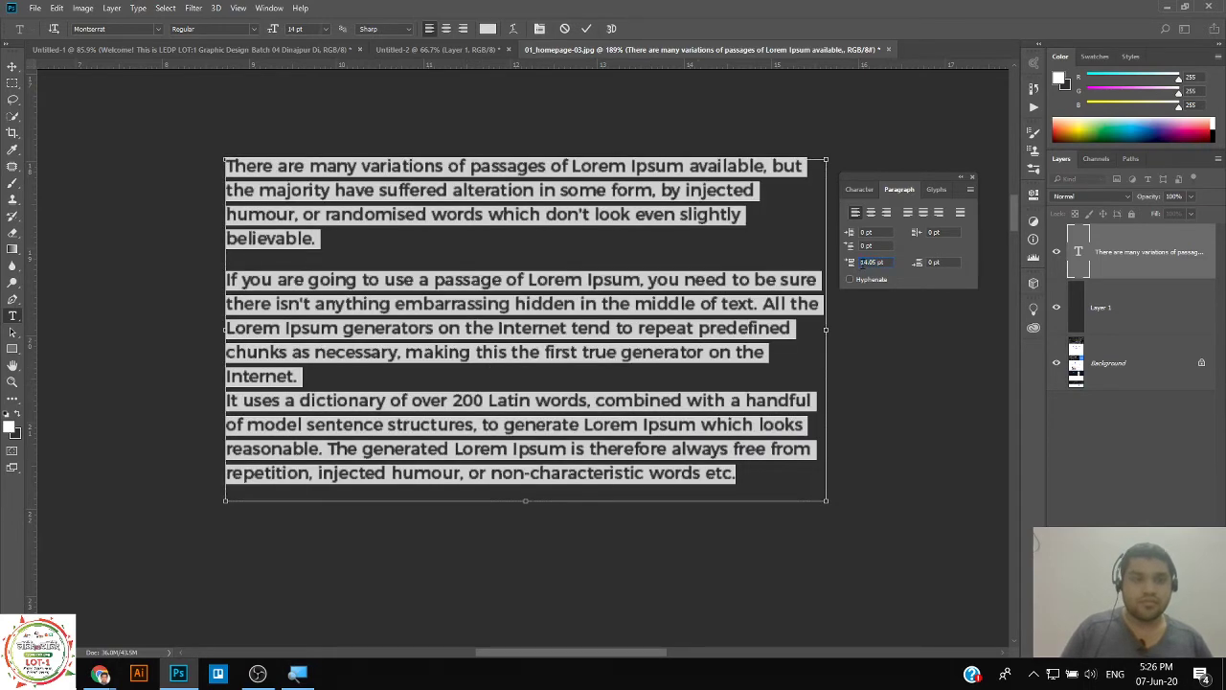
{"action": "type", "text": "0"}
{"action": "key", "text": "Return"}
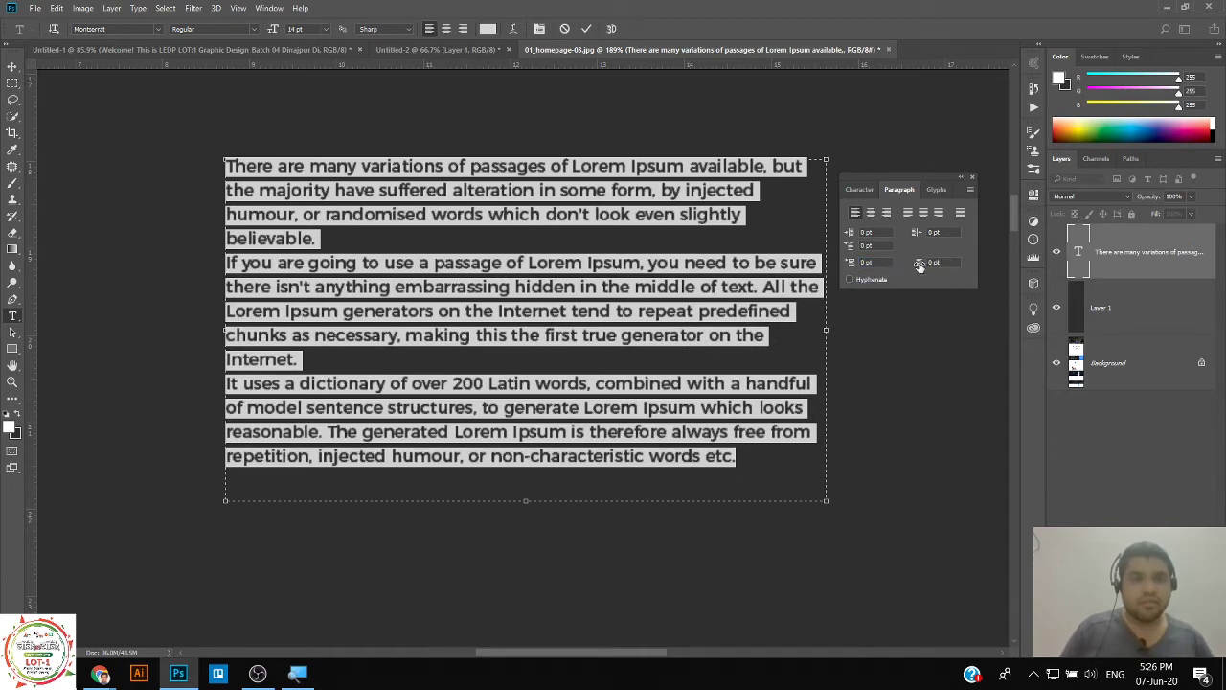
{"action": "left_click_drag", "start_coordinate": [919, 266], "coordinate": [1018, 273]}
{"action": "left_click", "coordinate": [755, 251]}
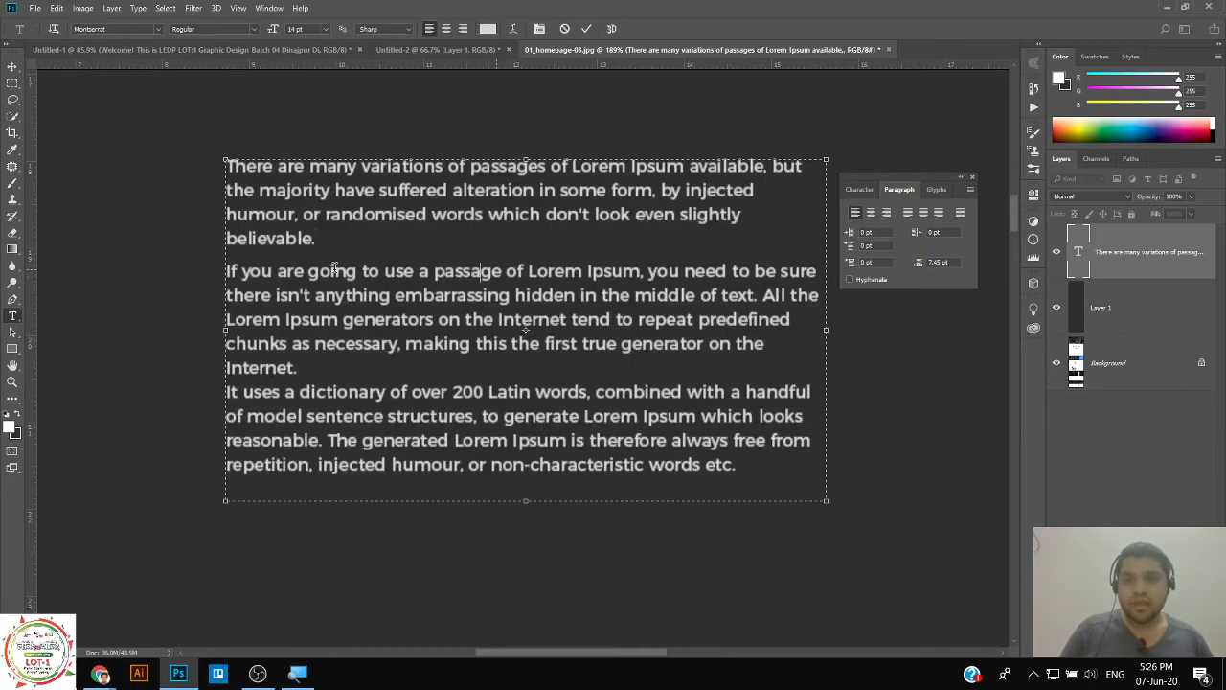
Replace the break after "Internet." with a new paragraph break so the third block starts its own paragraph.
{"action": "left_click", "coordinate": [348, 366]}
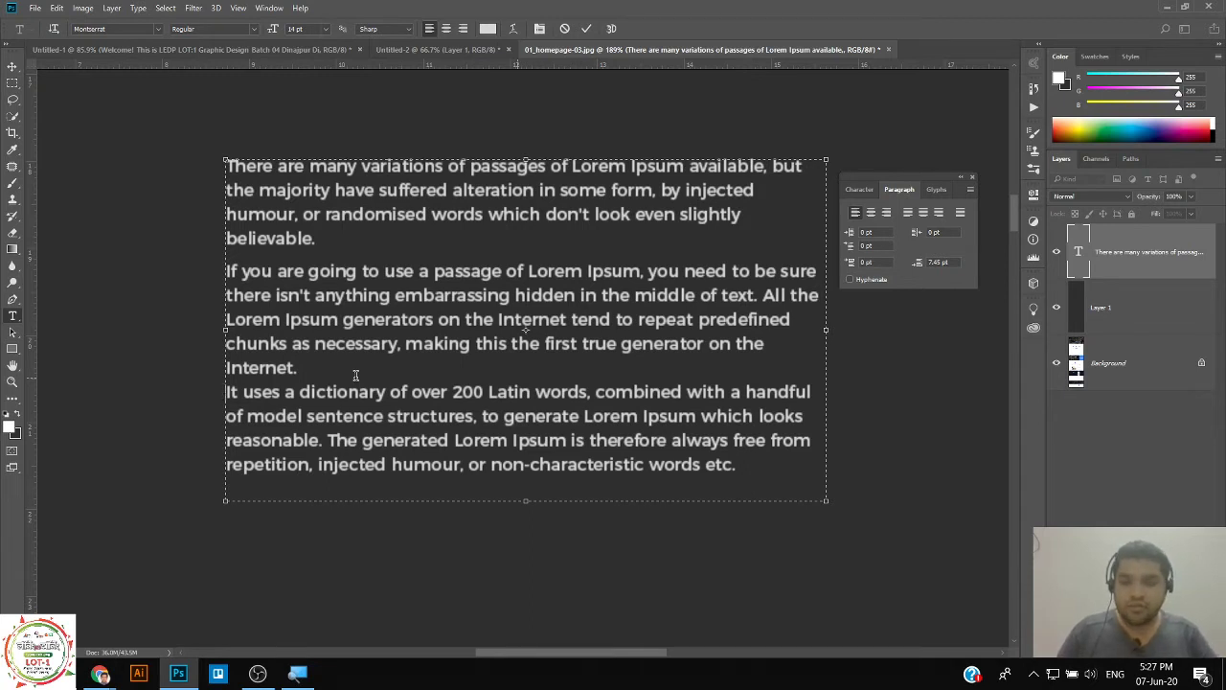
{"action": "key", "text": "Delete"}
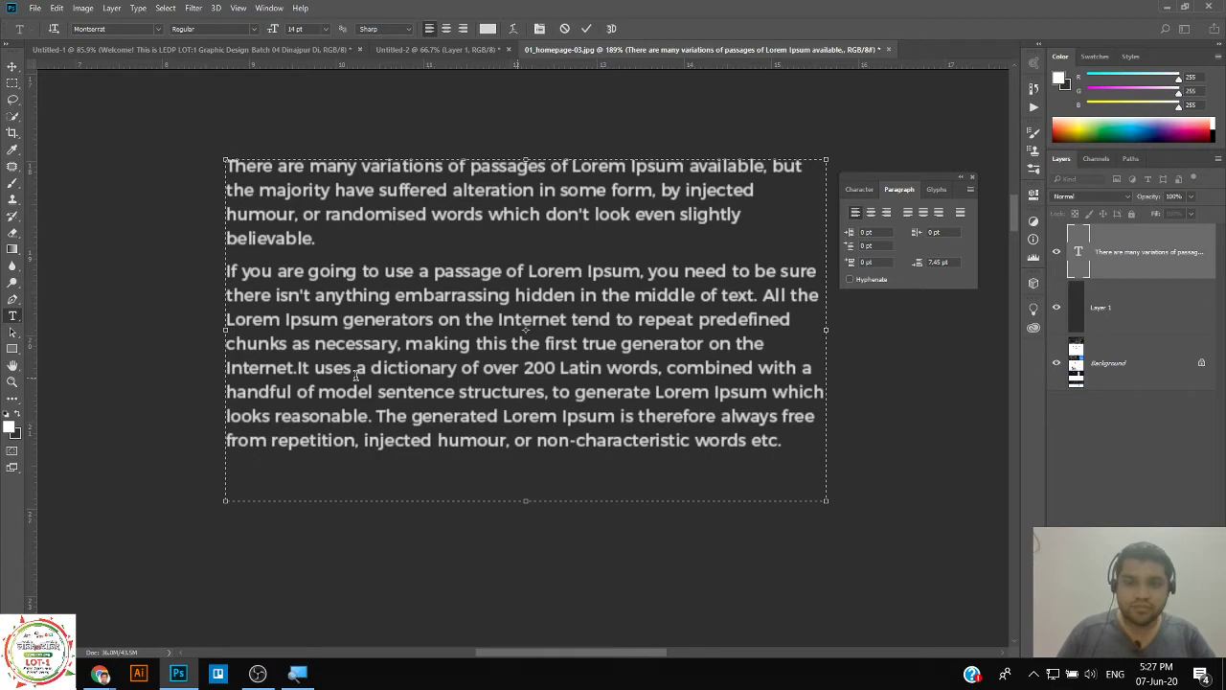
{"action": "key", "text": "Return"}
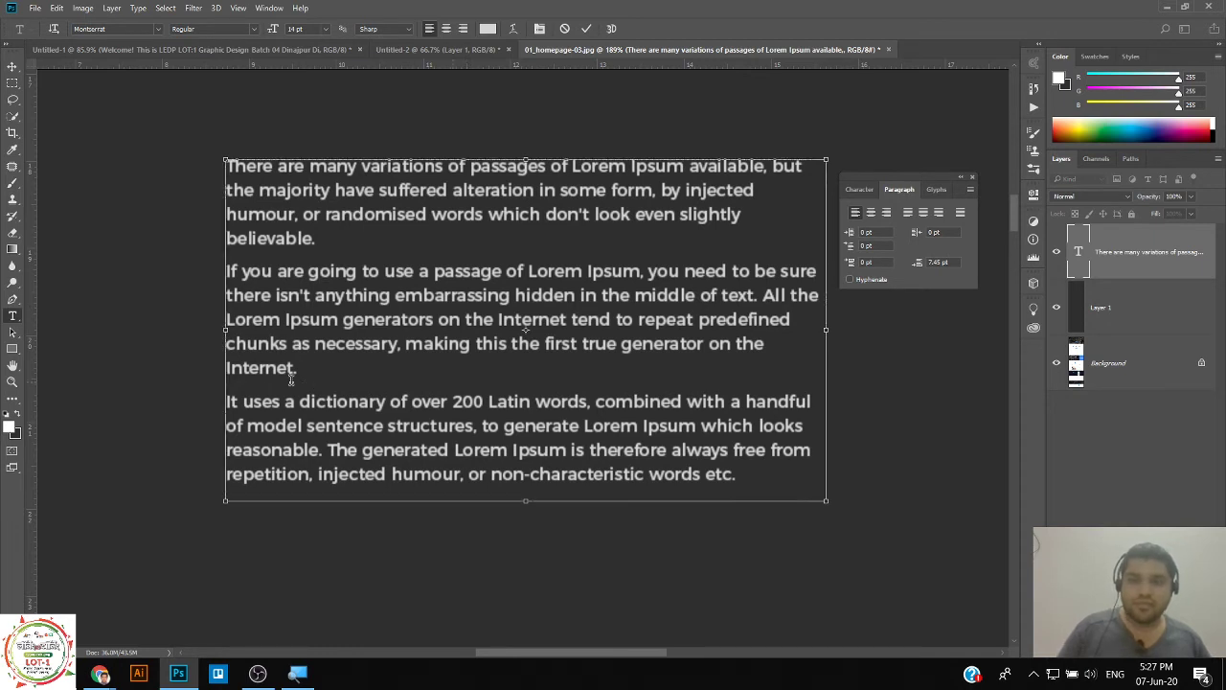
Increase the first-line indent of the entire text to 29.35 pt.
{"action": "key", "text": "ctrl+a"}
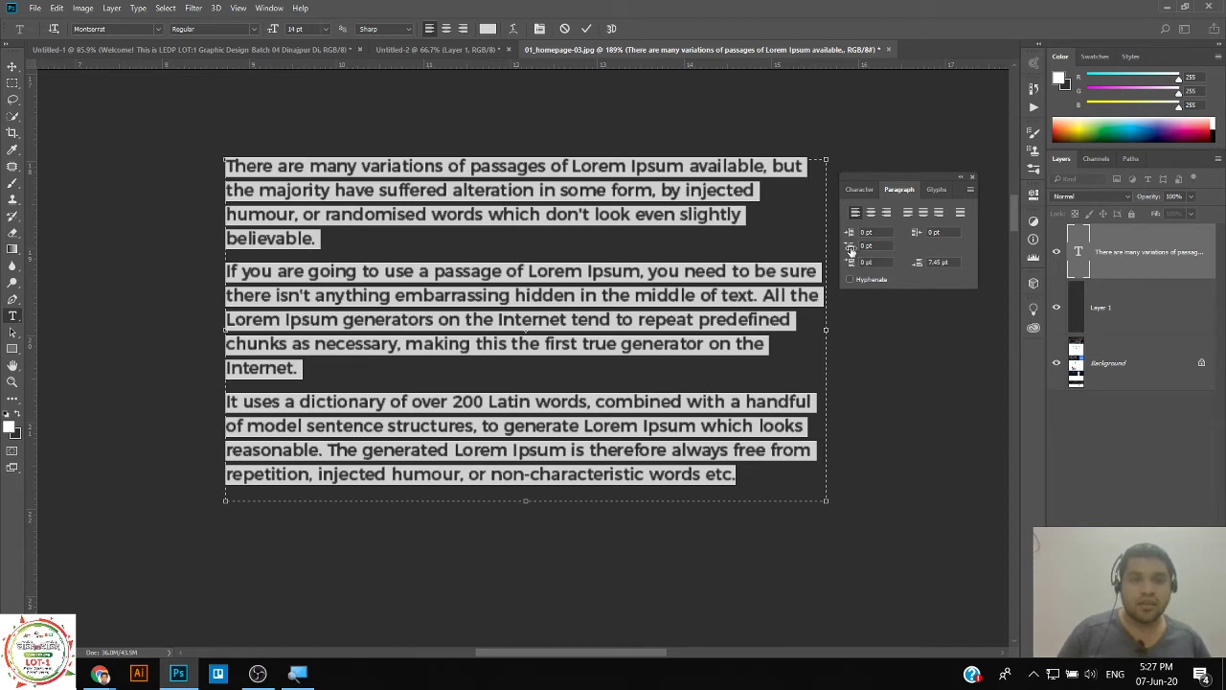
{"action": "left_click_drag", "start_coordinate": [851, 247], "coordinate": [878, 248]}
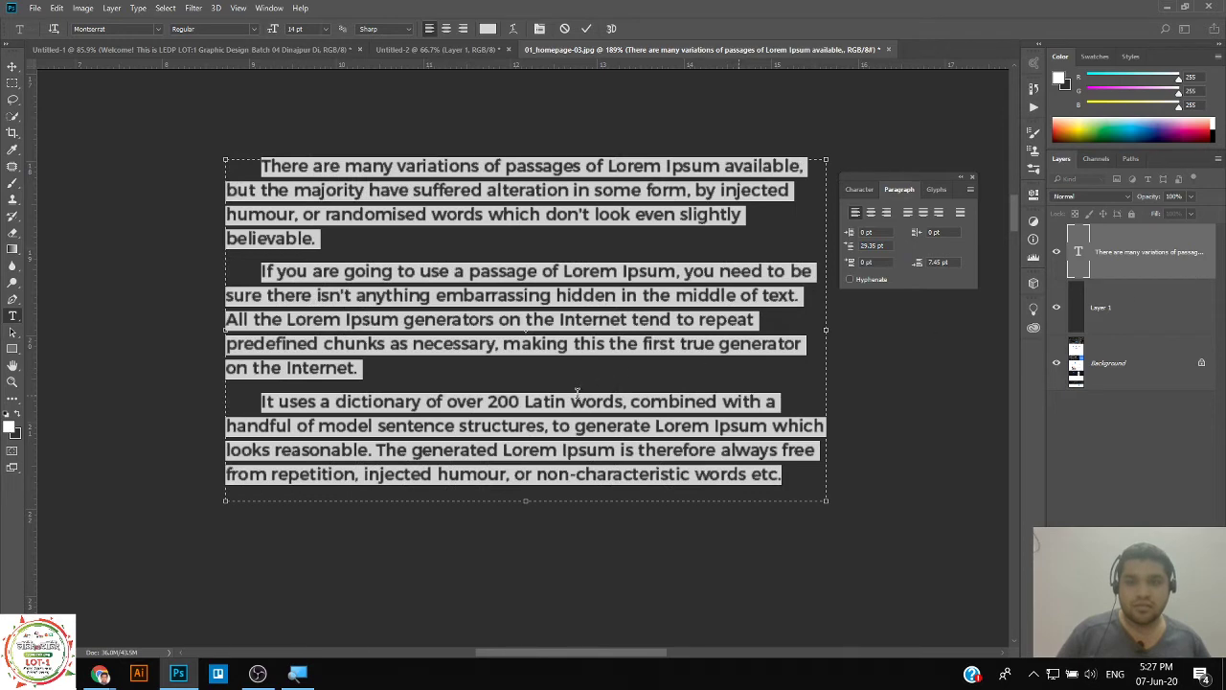
{"action": "left_click", "coordinate": [577, 393]}
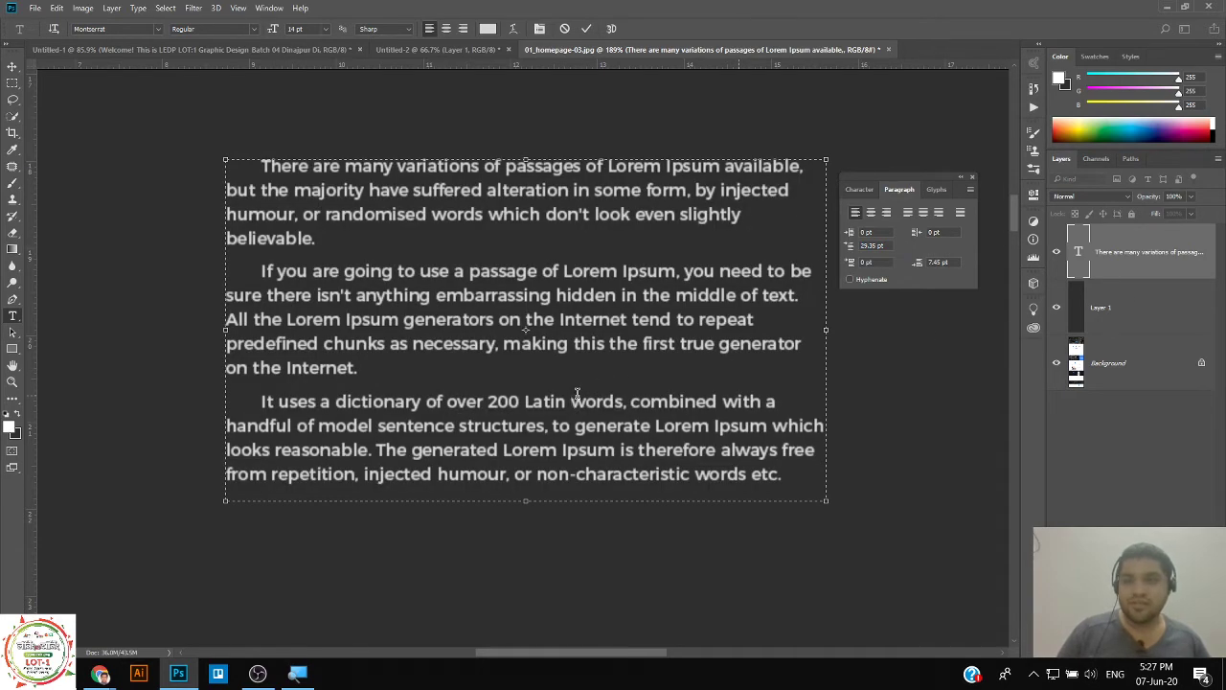
Set the first-line indent to 0 pt and the space after paragraphs to 6 pt for the entire text.
{"action": "key", "text": "ctrl+a"}
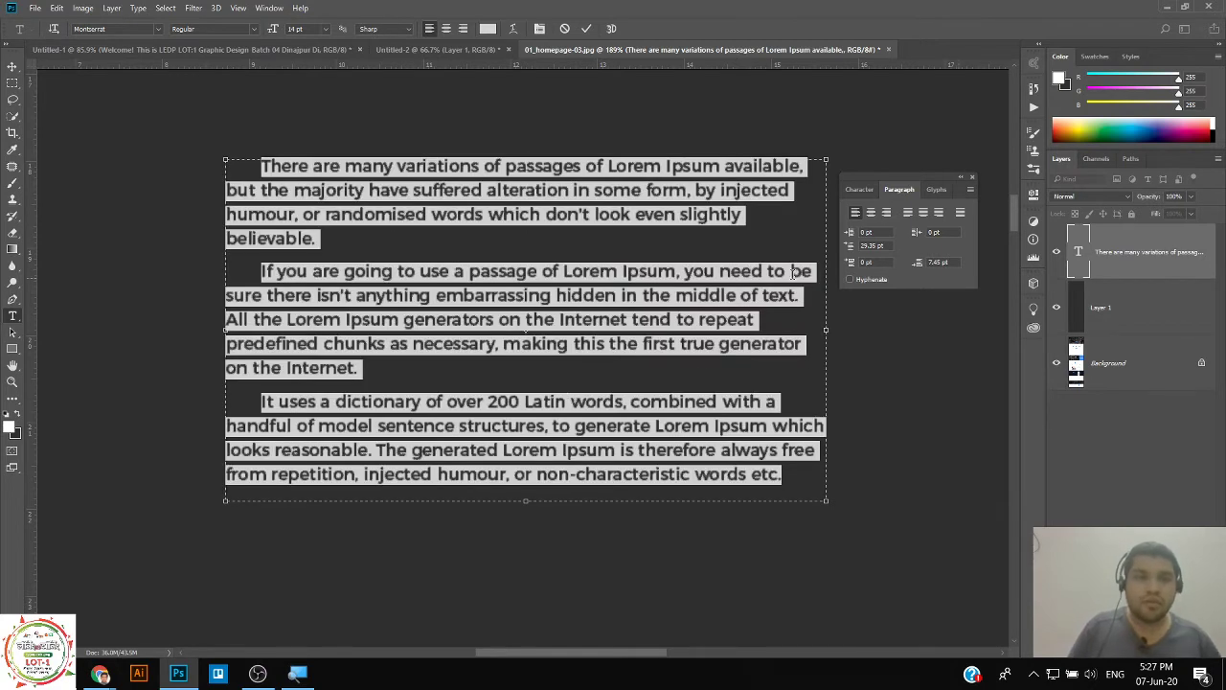
{"action": "left_click", "coordinate": [891, 246]}
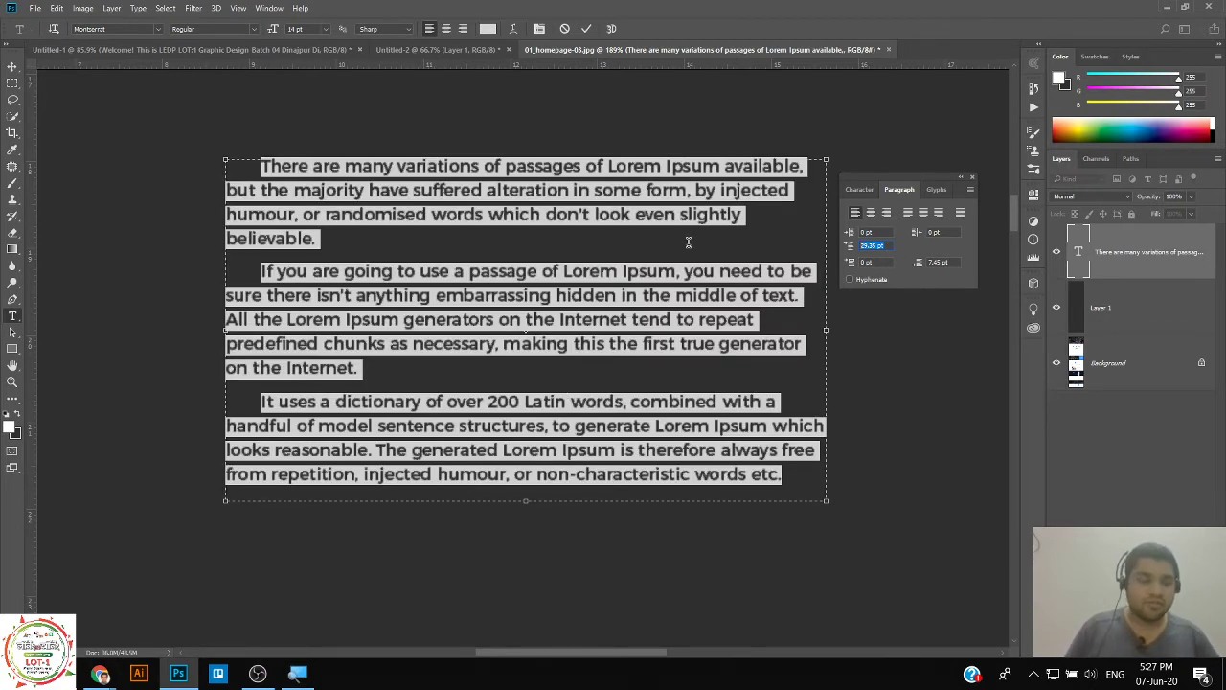
{"action": "type", "text": "0"}
{"action": "key", "text": "Tab"}
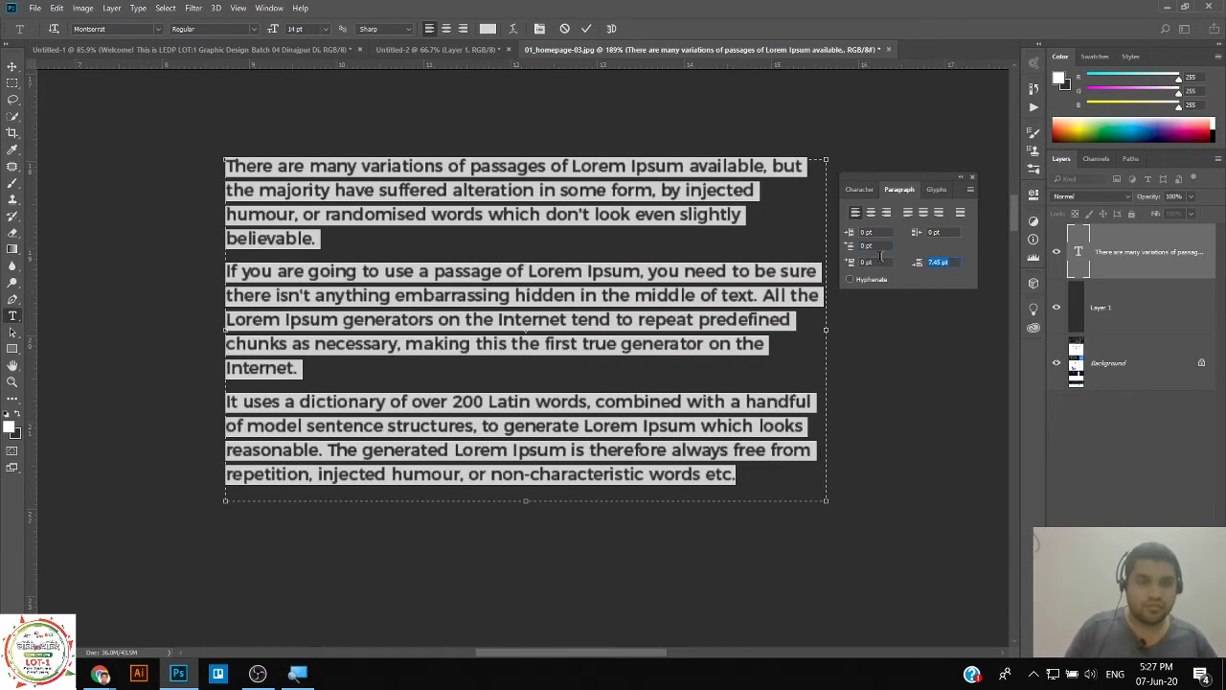
{"action": "type", "text": "0"}
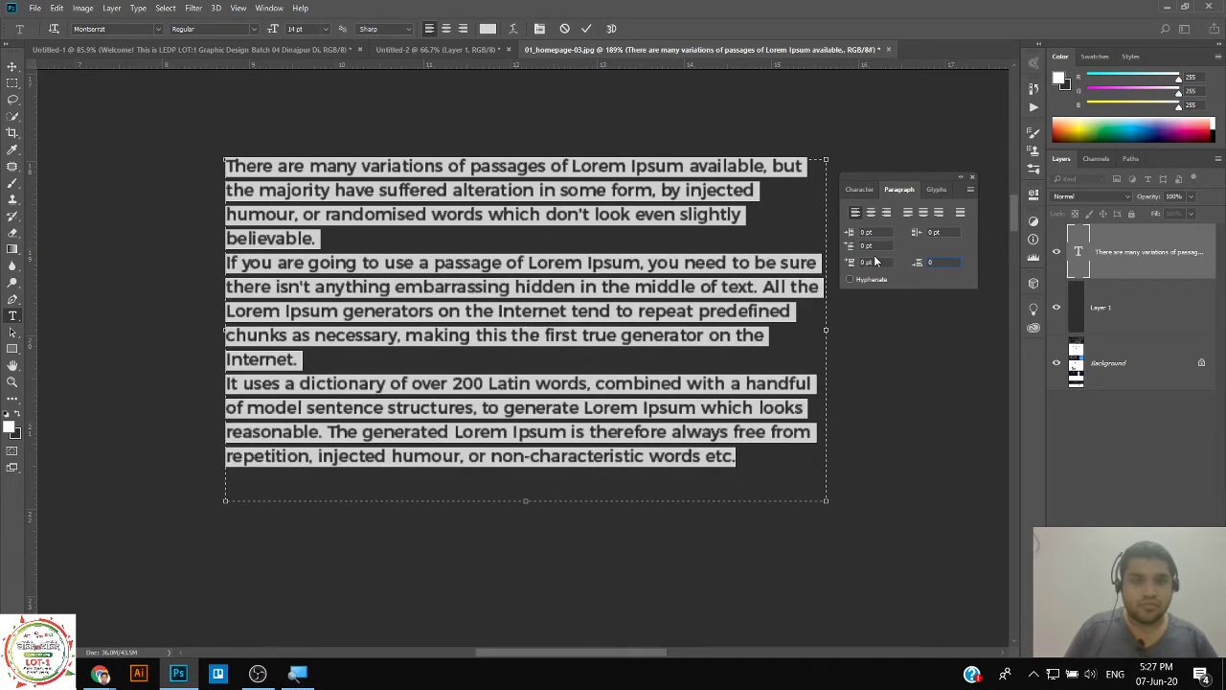
{"action": "key", "text": "BackSpace"}
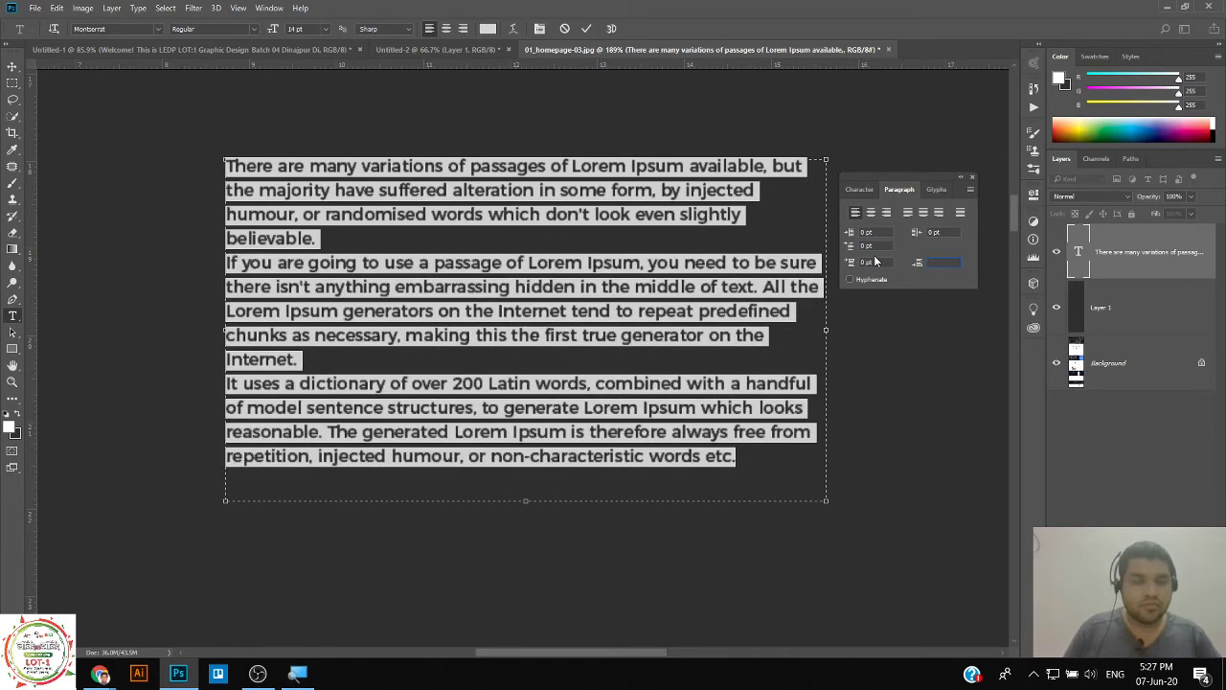
{"action": "type", "text": "6"}
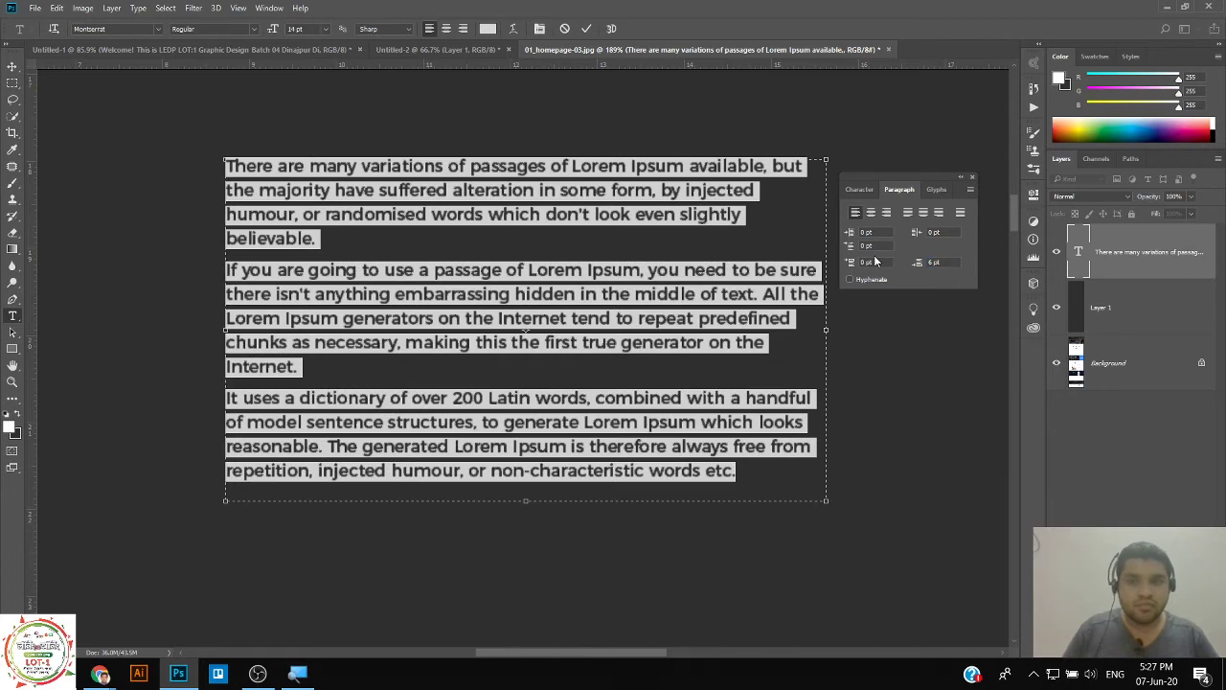
Remove the paragraph breaks after "believable." and "Internet." so the three paragraphs merge into one block.
{"action": "left_click", "coordinate": [568, 240]}
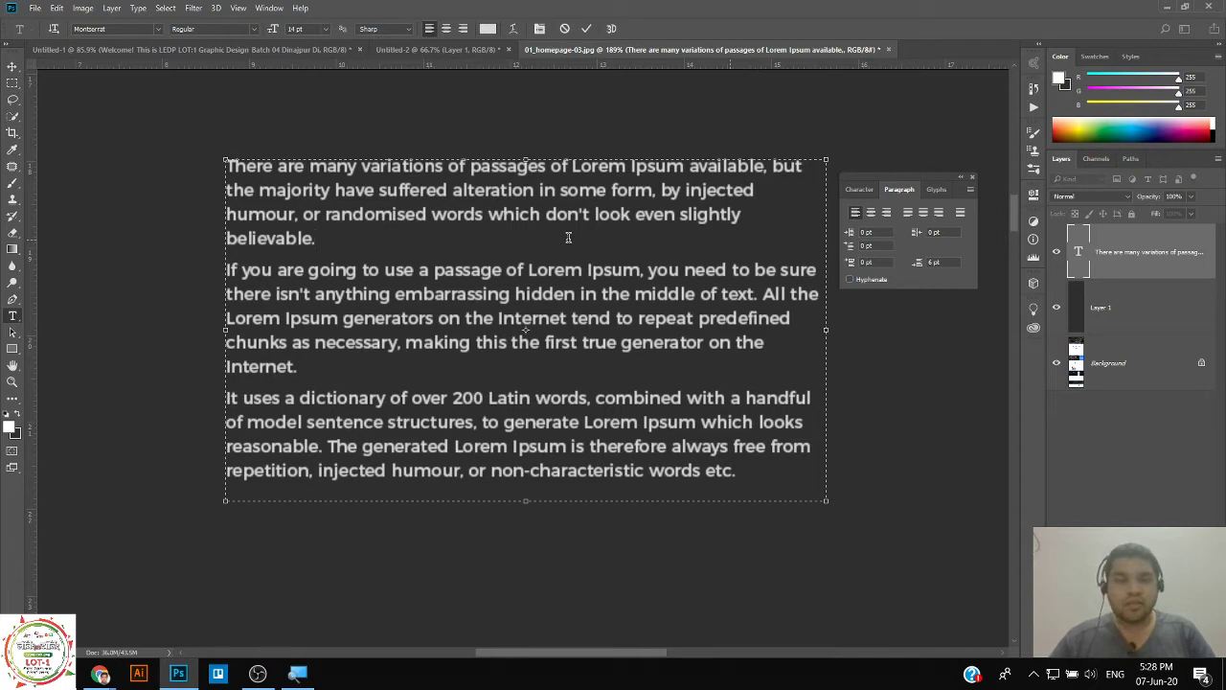
{"action": "key", "text": "Delete"}
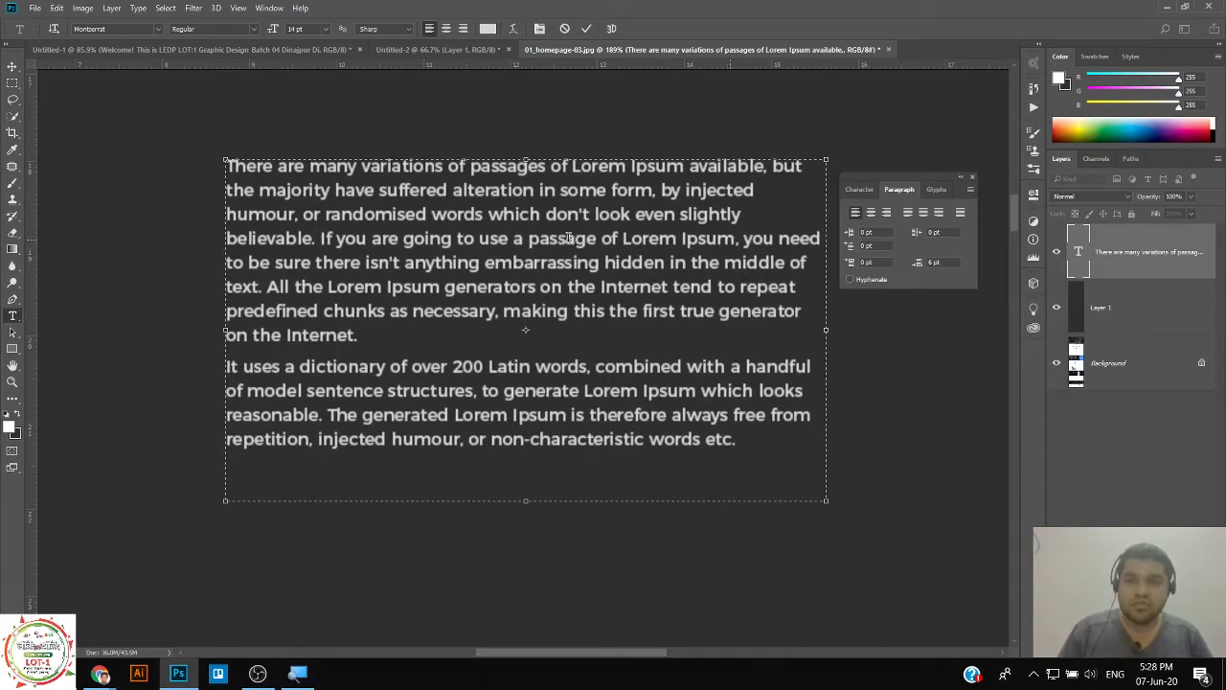
{"action": "key", "text": "End"}
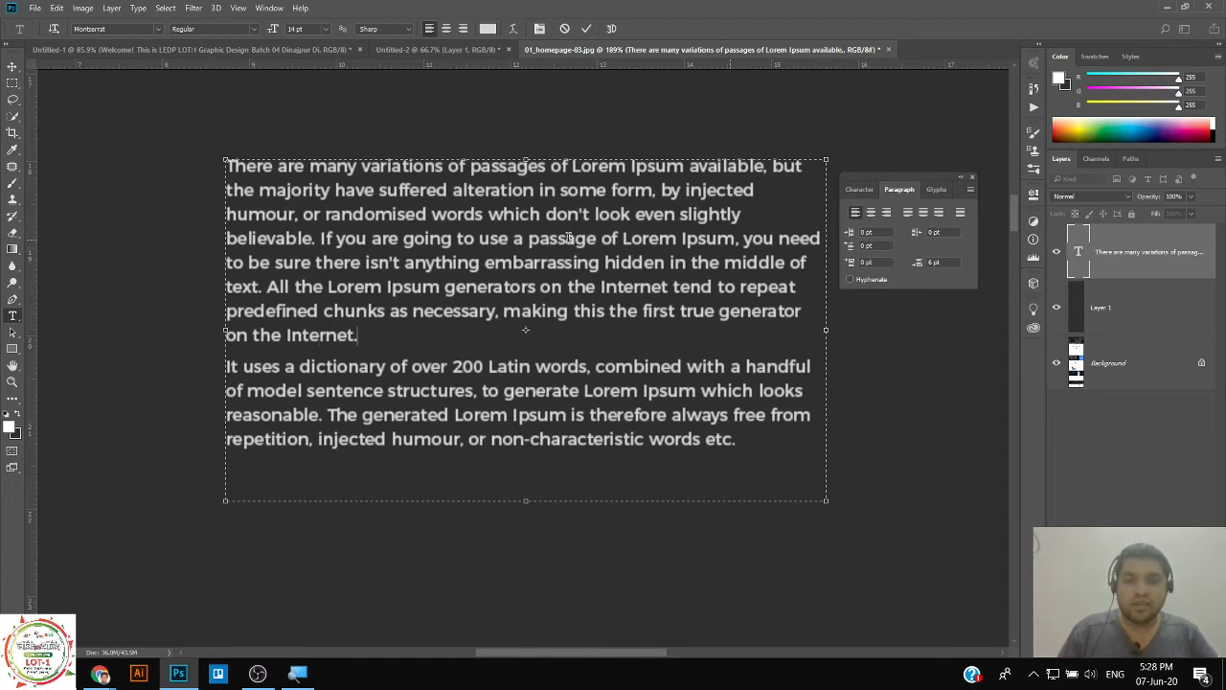
{"action": "key", "text": "Delete"}
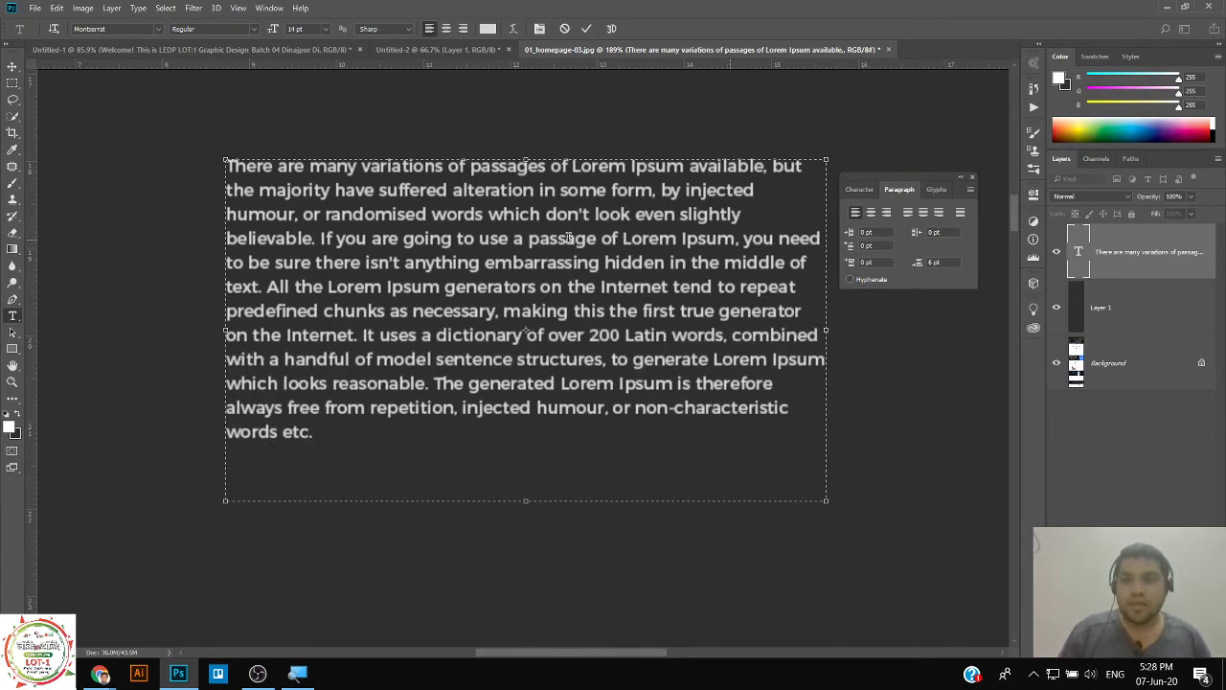
Replace the space after "believable." with a paragraph break so "If you are going" starts a new paragraph.
{"action": "left_click", "coordinate": [316, 240]}
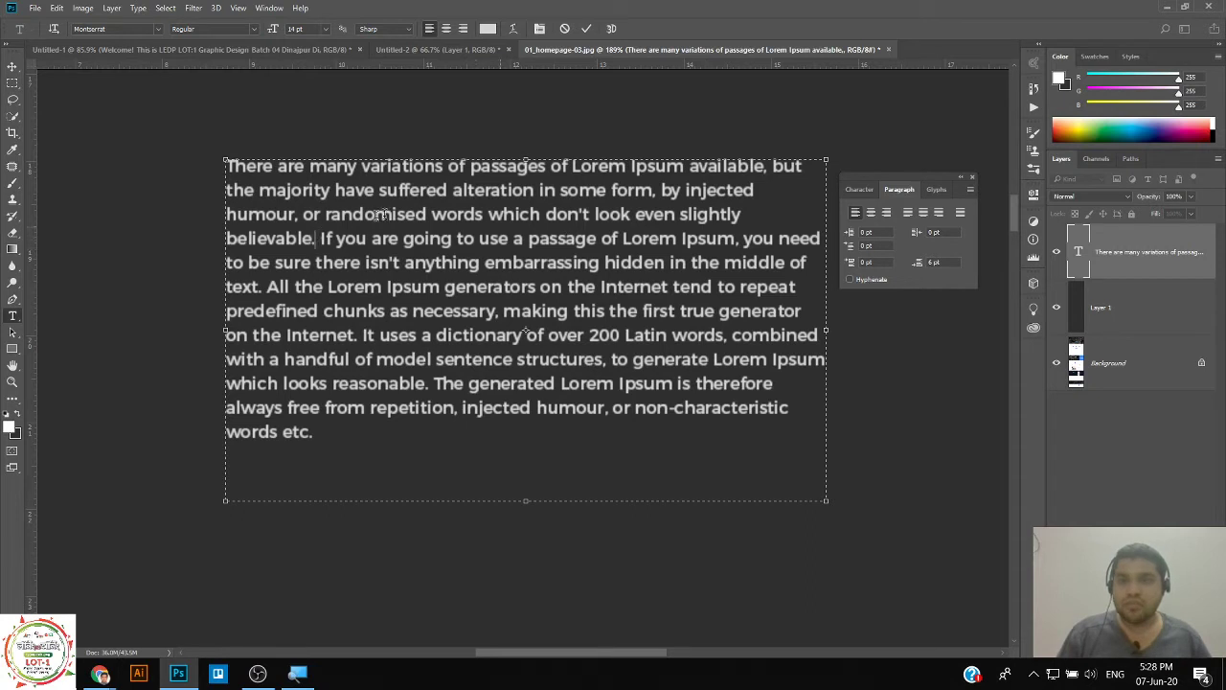
{"action": "key", "text": "shift+Right"}
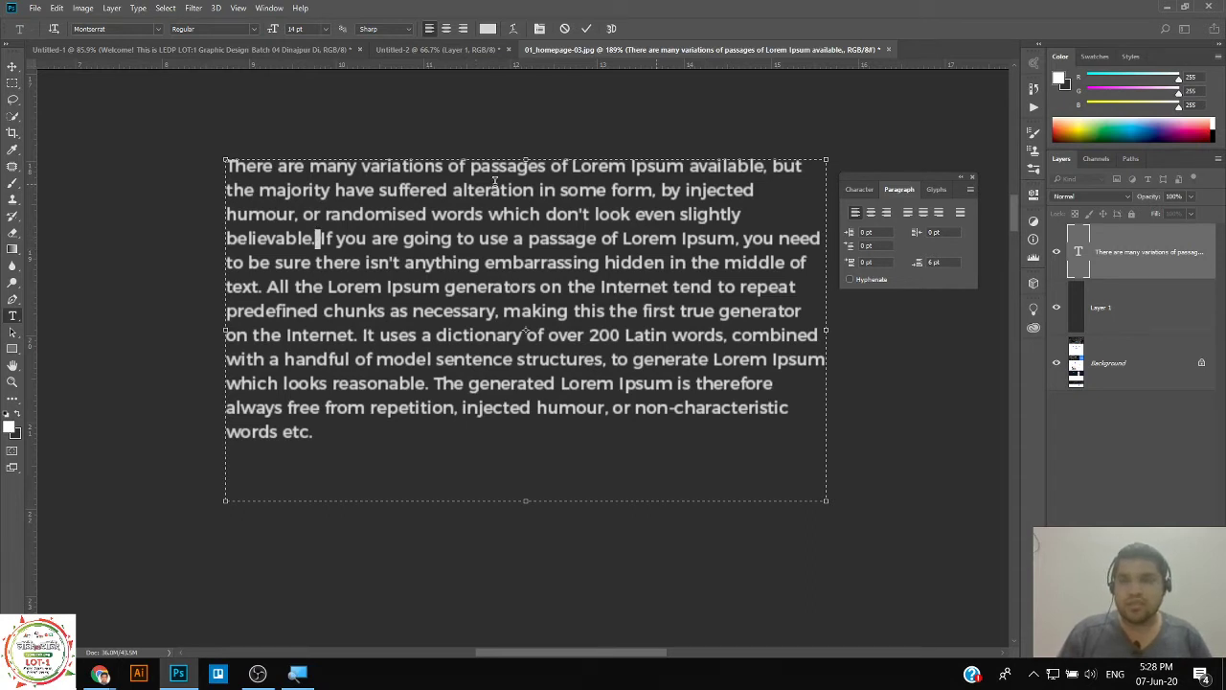
{"action": "key", "text": "Delete"}
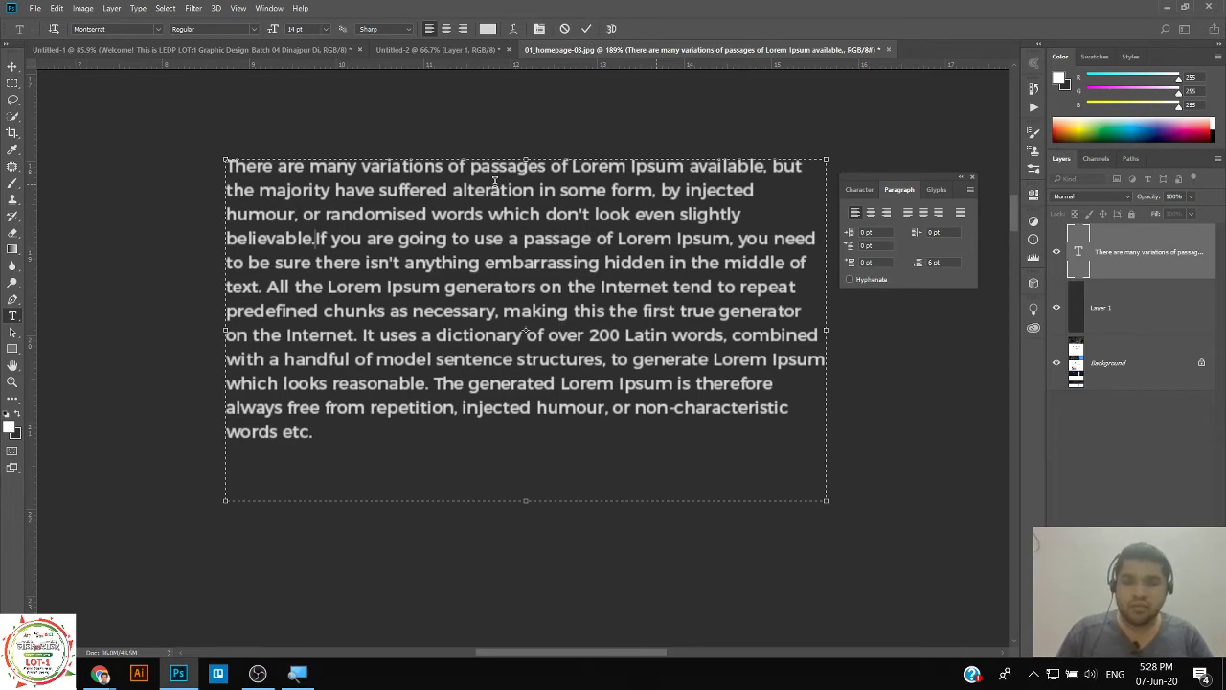
{"action": "key", "text": "Return"}
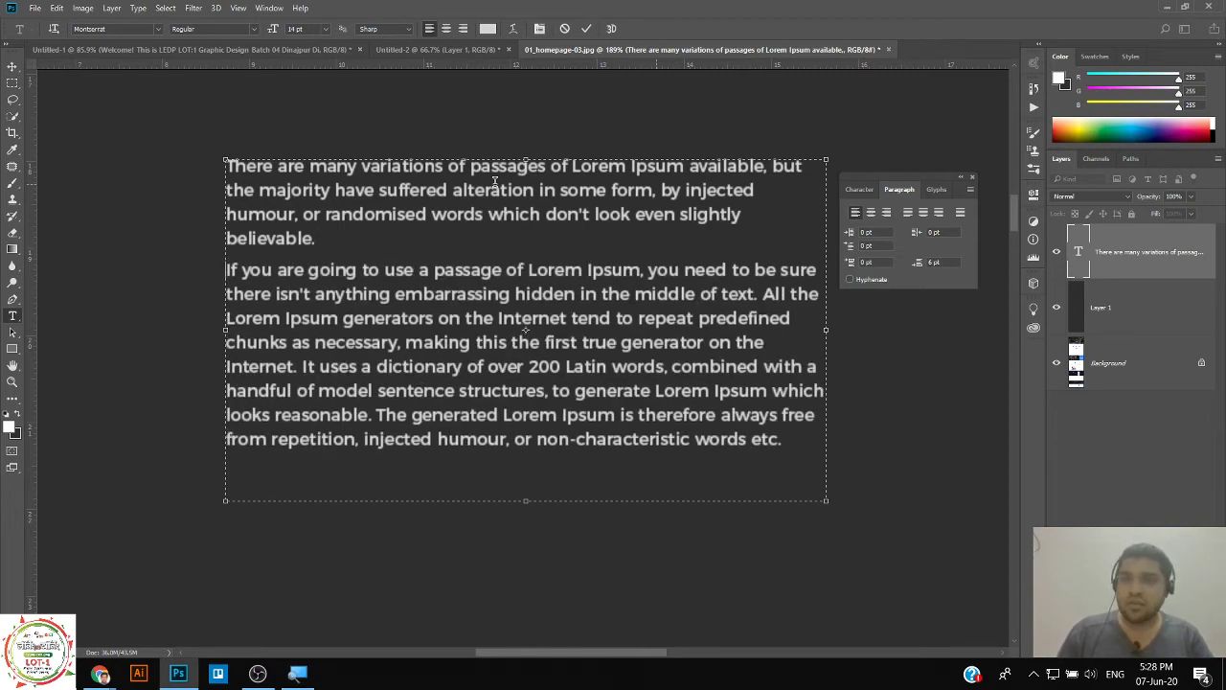
Replace the space after "Internet." with a soft line break, and swap that for a real paragraph break.
{"action": "left_click", "coordinate": [299, 368]}
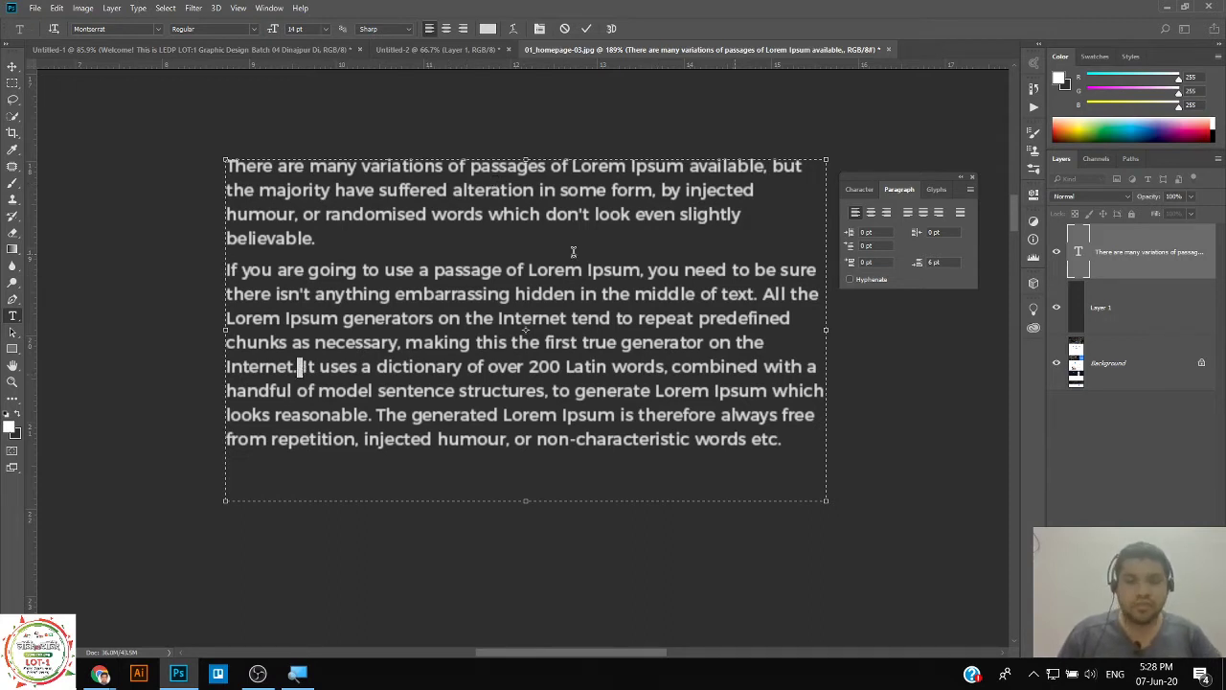
{"action": "key", "text": "BackSpace"}
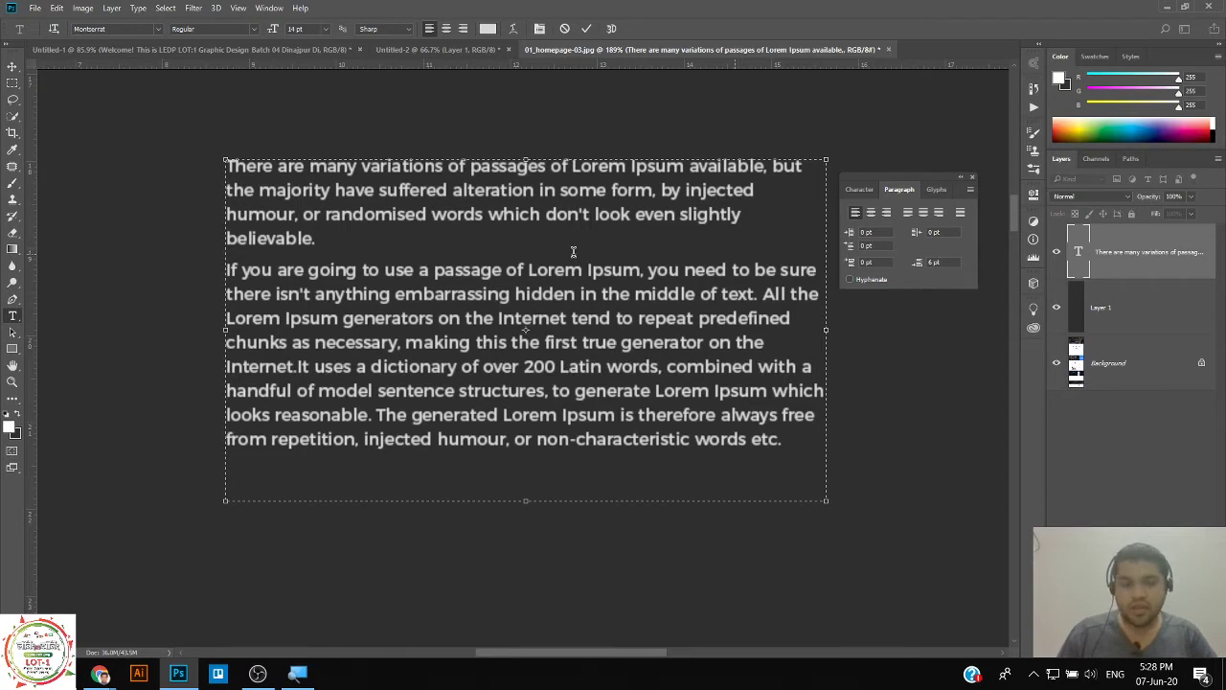
{"action": "key", "text": "shift+Return"}
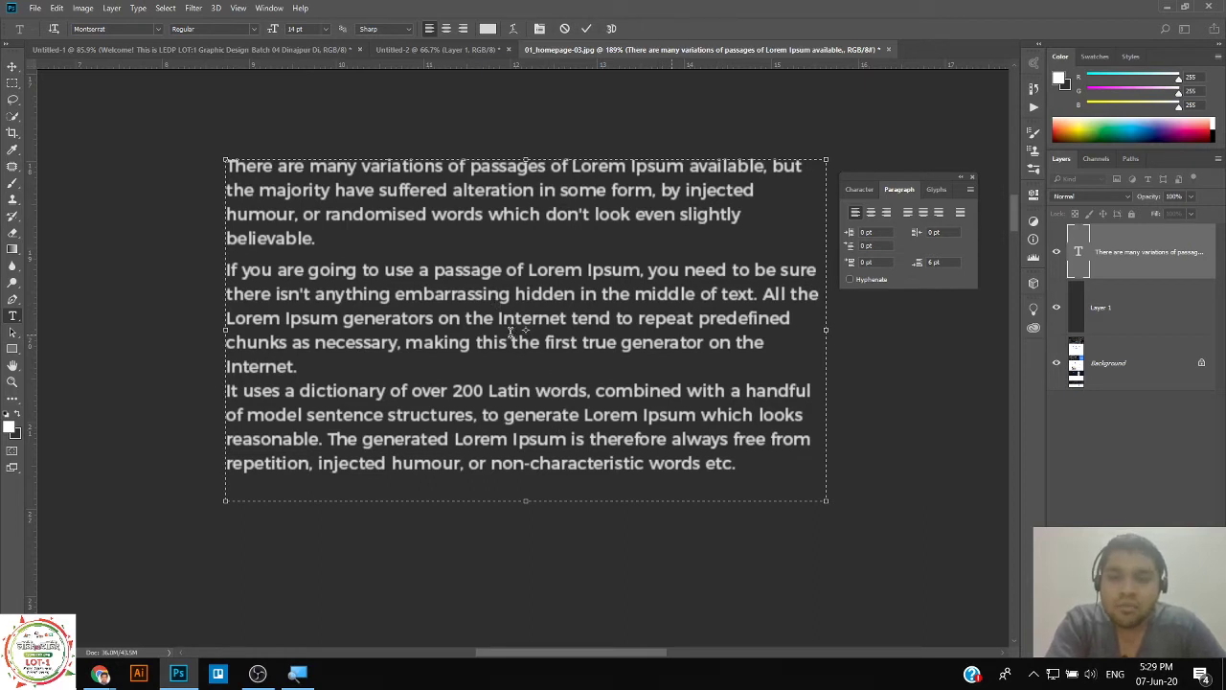
{"action": "key", "text": "BackSpace"}
{"action": "key", "text": "Return"}
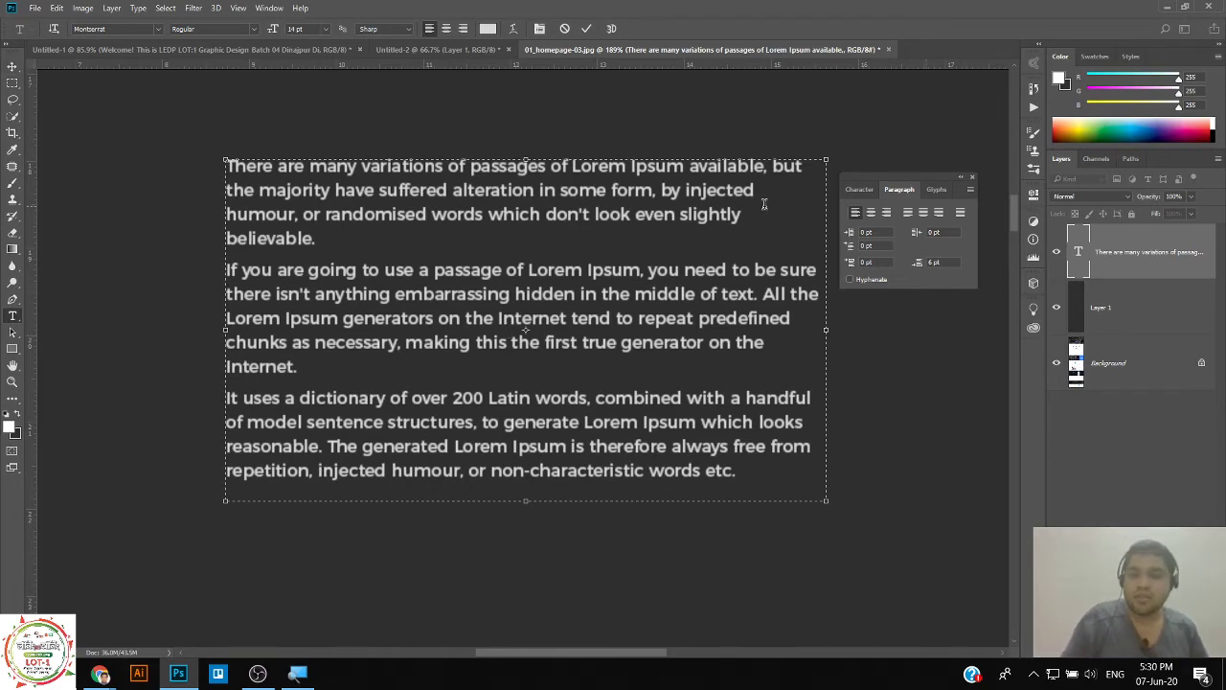
Justify the entire text with the last line of each paragraph aligned left.
{"action": "key", "text": "ctrl"}
{"action": "key", "text": "ctrl+a"}
{"action": "left_click", "coordinate": [908, 219]}
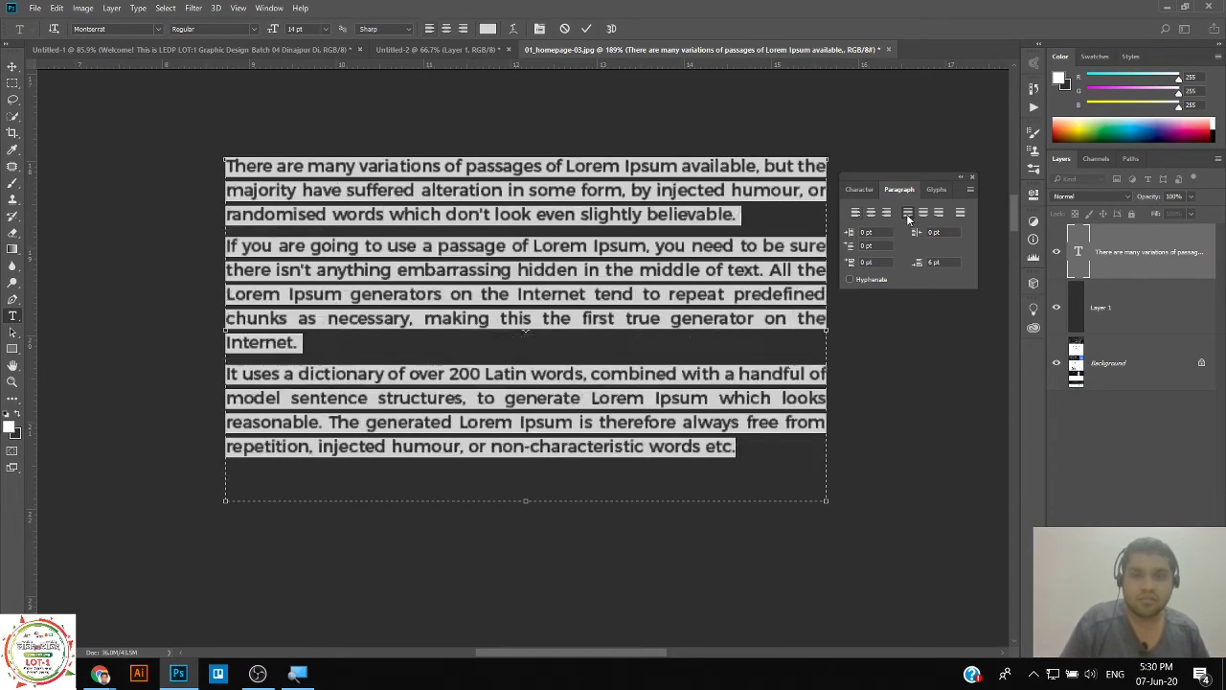
{"action": "left_click", "coordinate": [728, 311]}
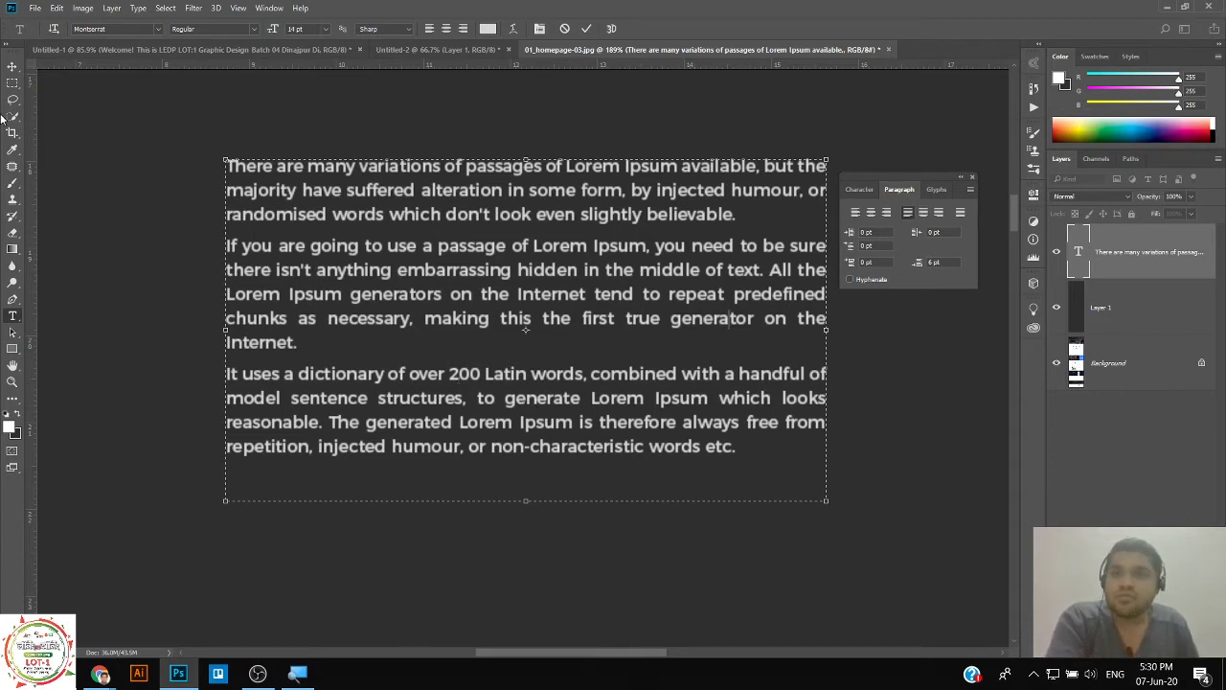
Commit the text edit by switching to the Move tool, keeping the paragraph text layer selected.
{"action": "left_click", "coordinate": [13, 66]}
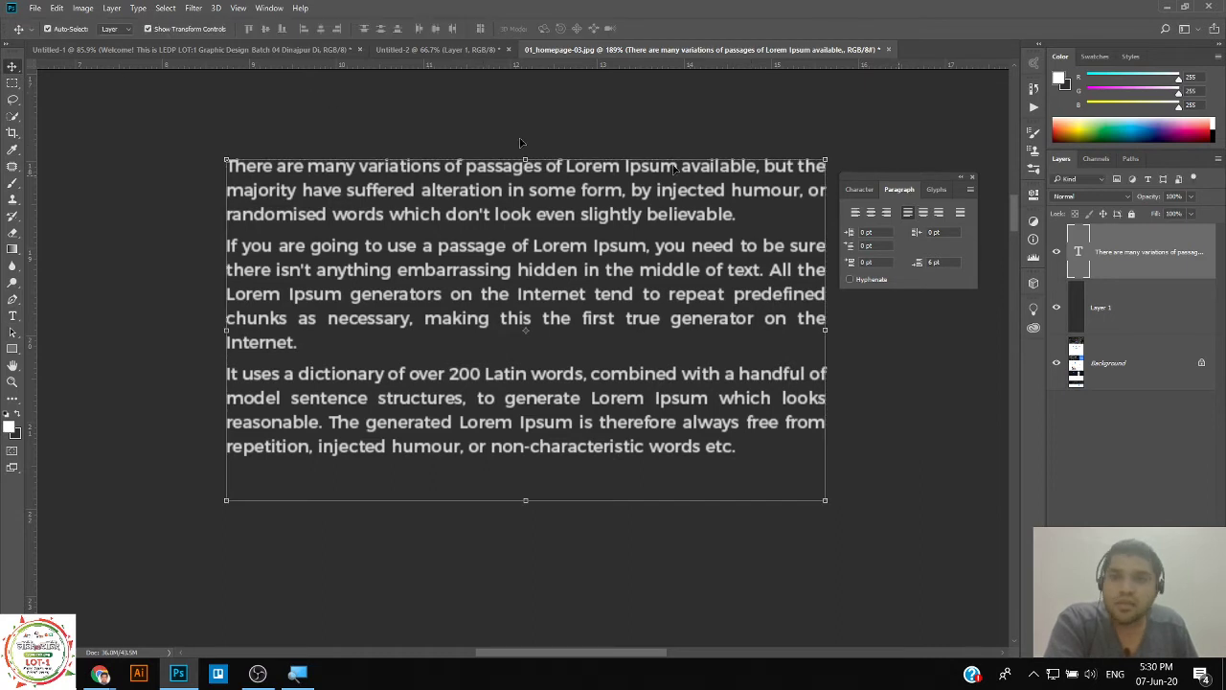
{"action": "left_click", "coordinate": [1160, 428]}
{"action": "left_click", "coordinate": [1111, 255]}
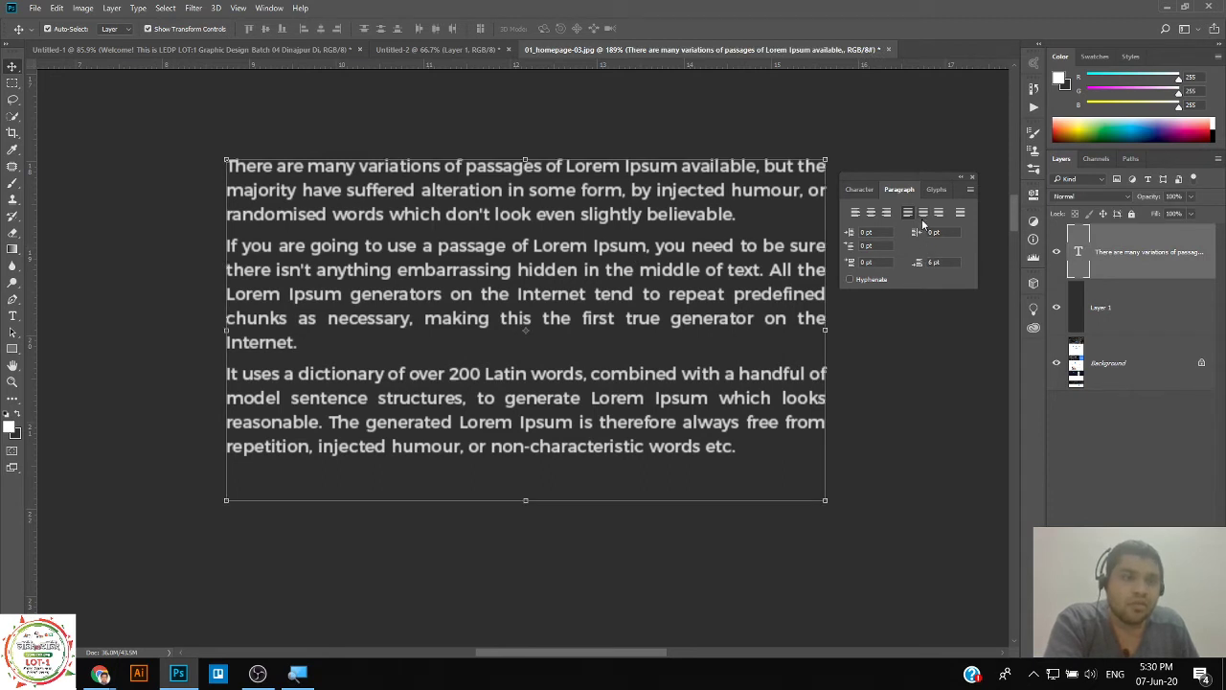
Try justification with the last line centered, right-aligned and fully justified on the text layer, and return to last line left.
{"action": "left_click", "coordinate": [924, 212]}
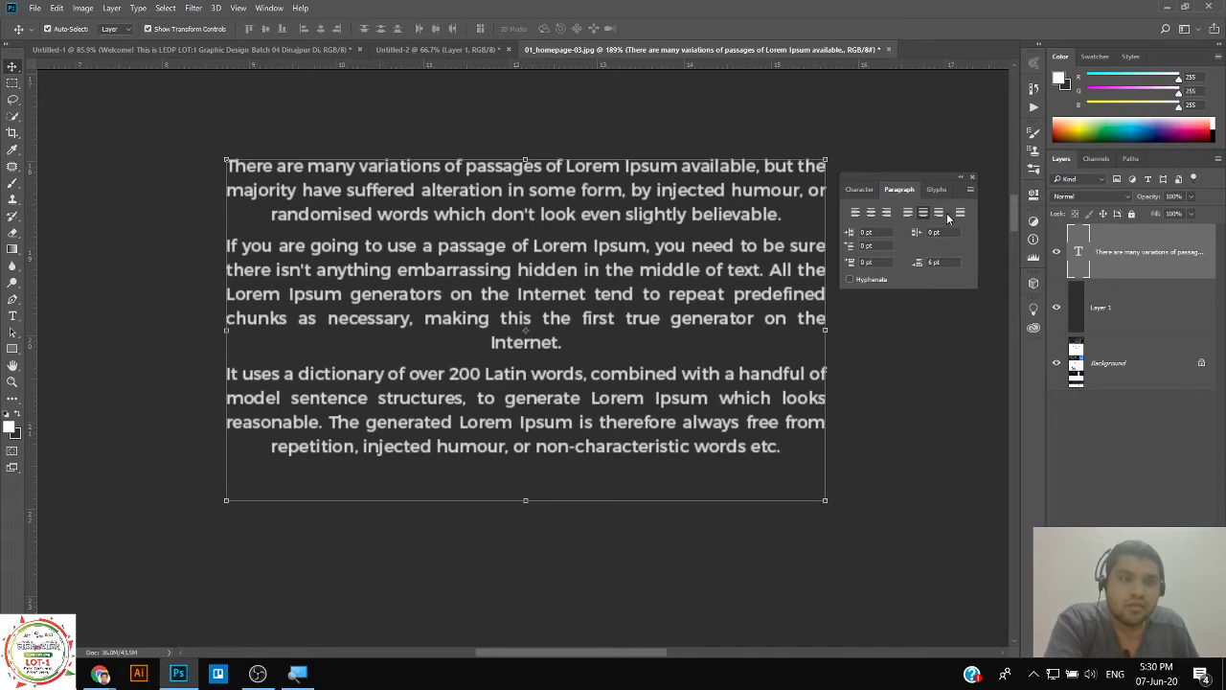
{"action": "left_click", "coordinate": [942, 214]}
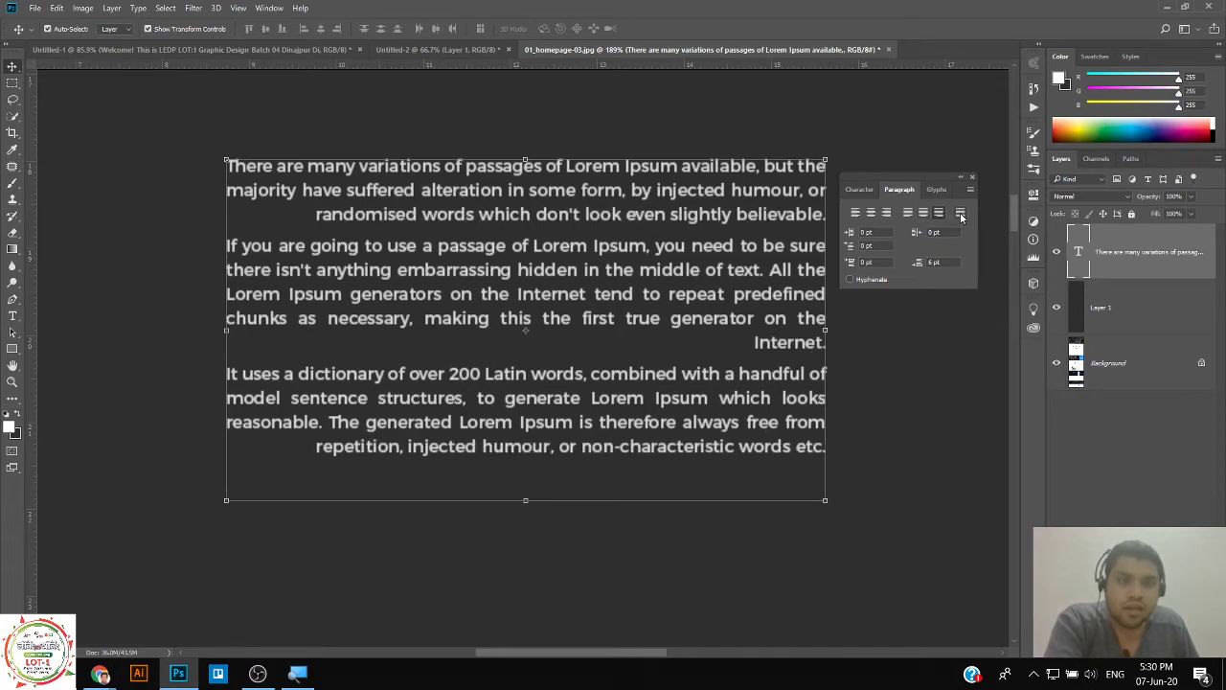
{"action": "left_click", "coordinate": [960, 214]}
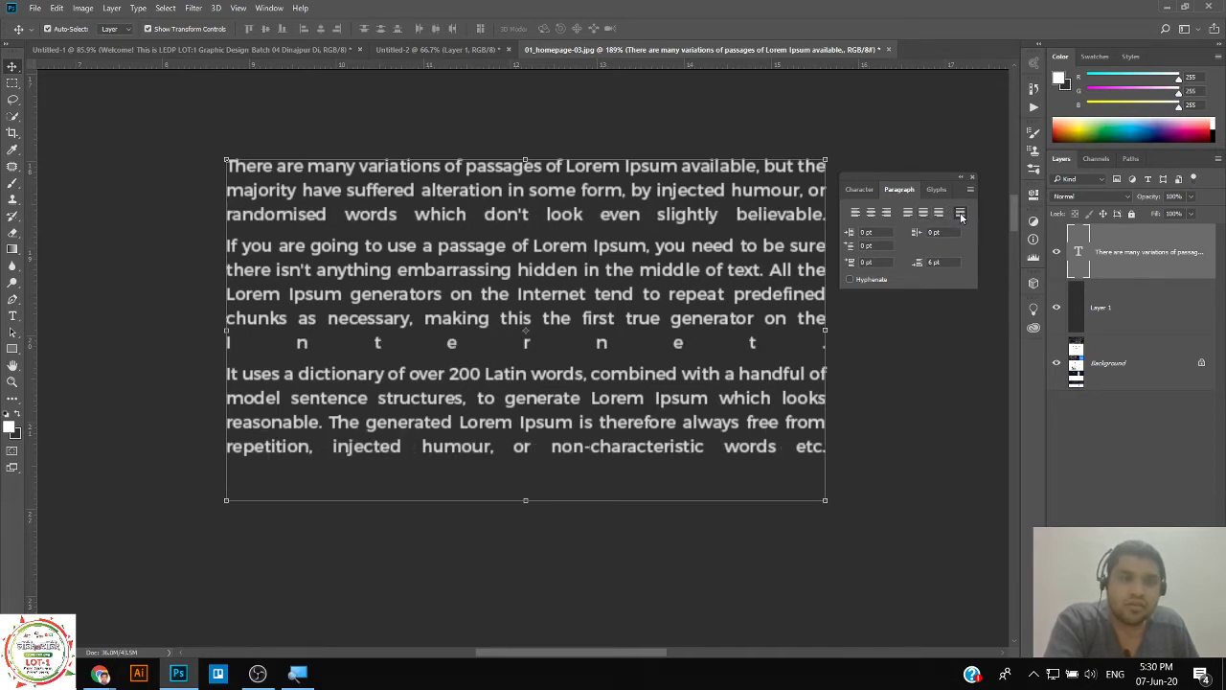
{"action": "left_click", "coordinate": [910, 217]}
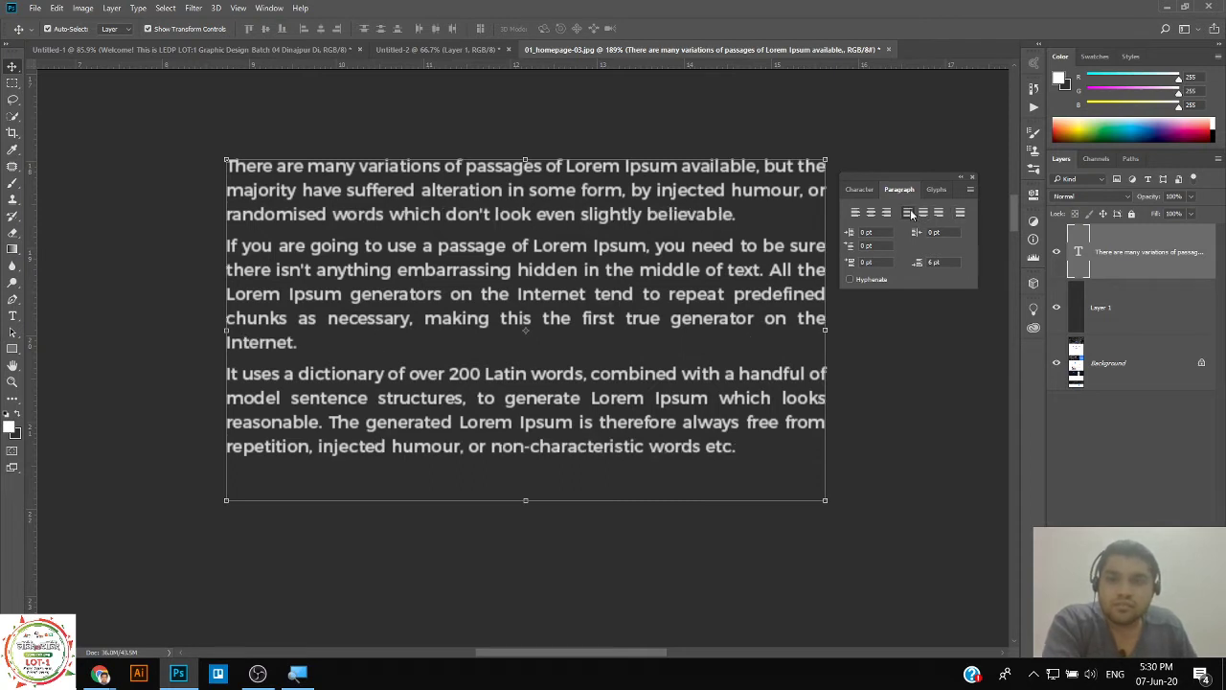
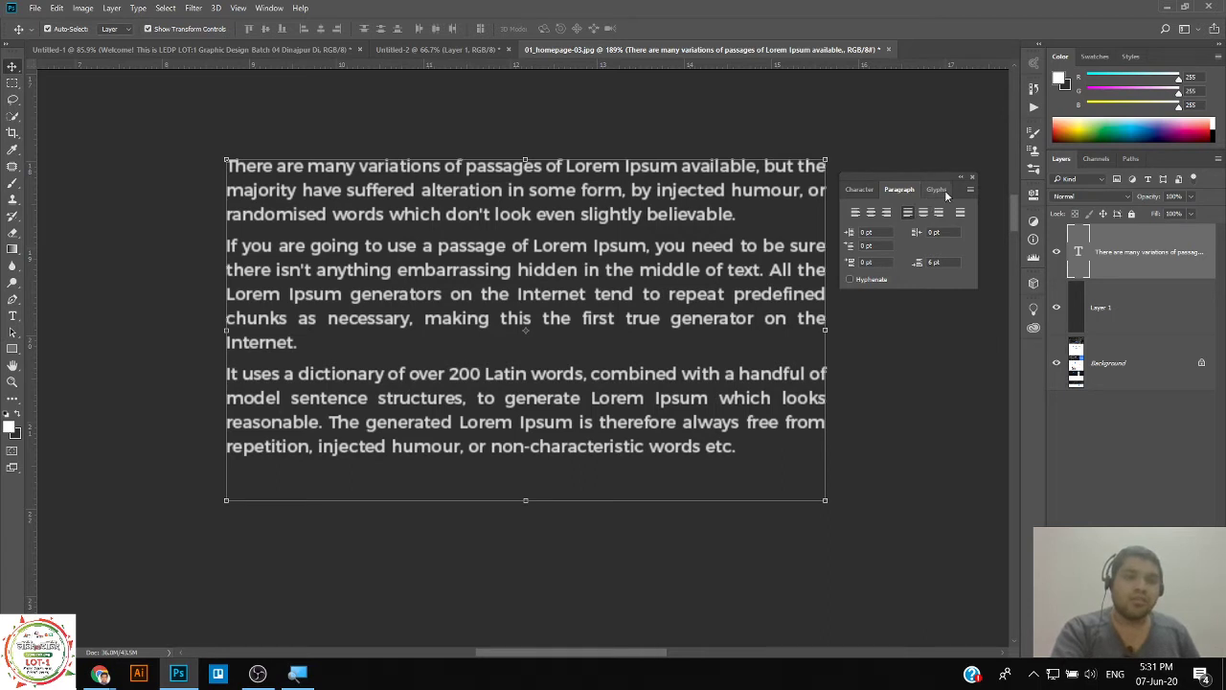
Look through the character settings and browse the entire Montserrat Regular glyph set in an enlarged glyph list.
{"action": "left_click", "coordinate": [944, 191]}
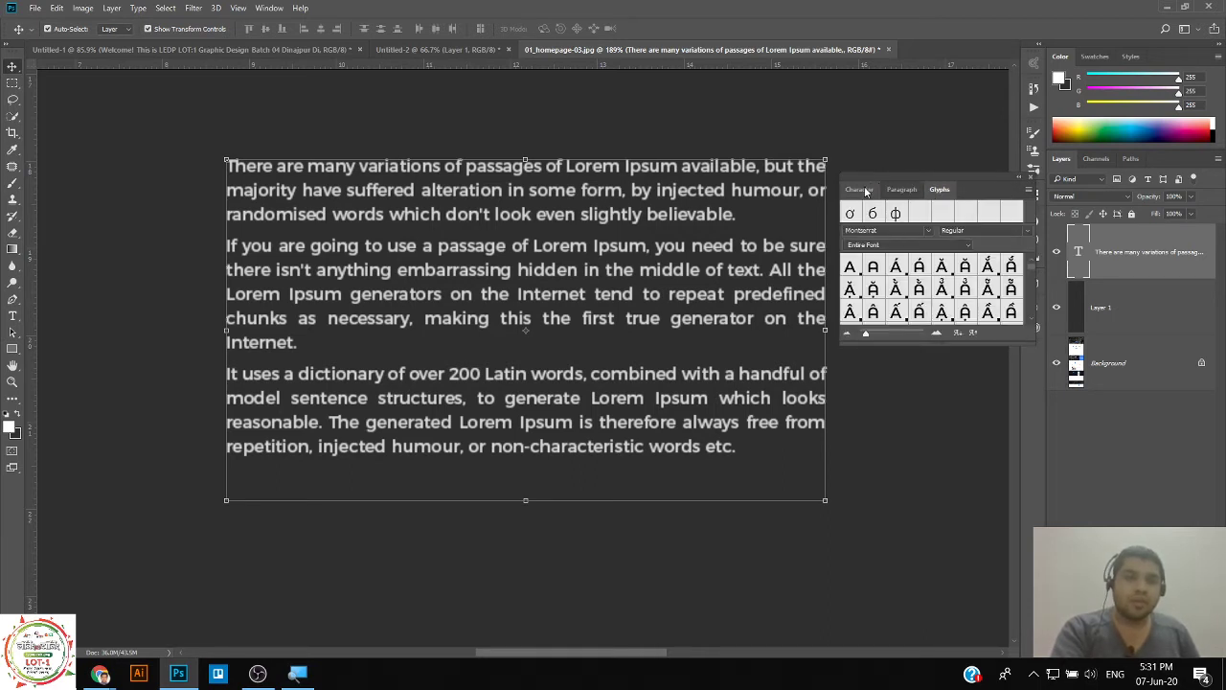
{"action": "left_click", "coordinate": [859, 189]}
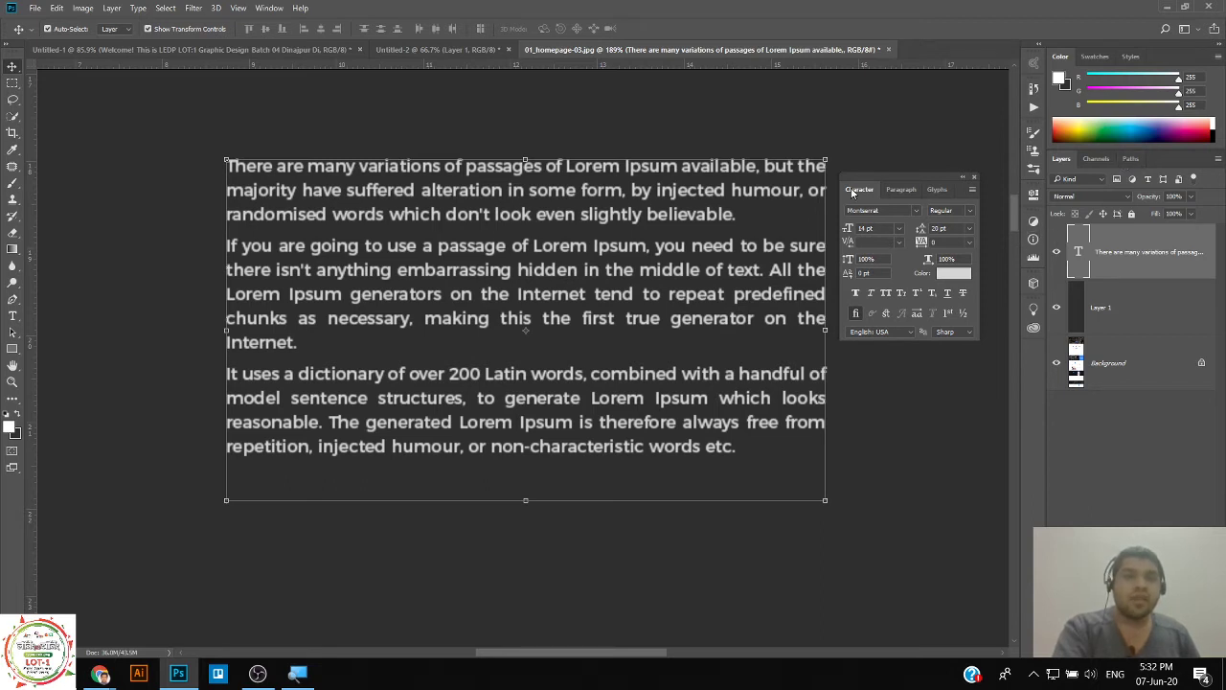
{"action": "left_click", "coordinate": [937, 192]}
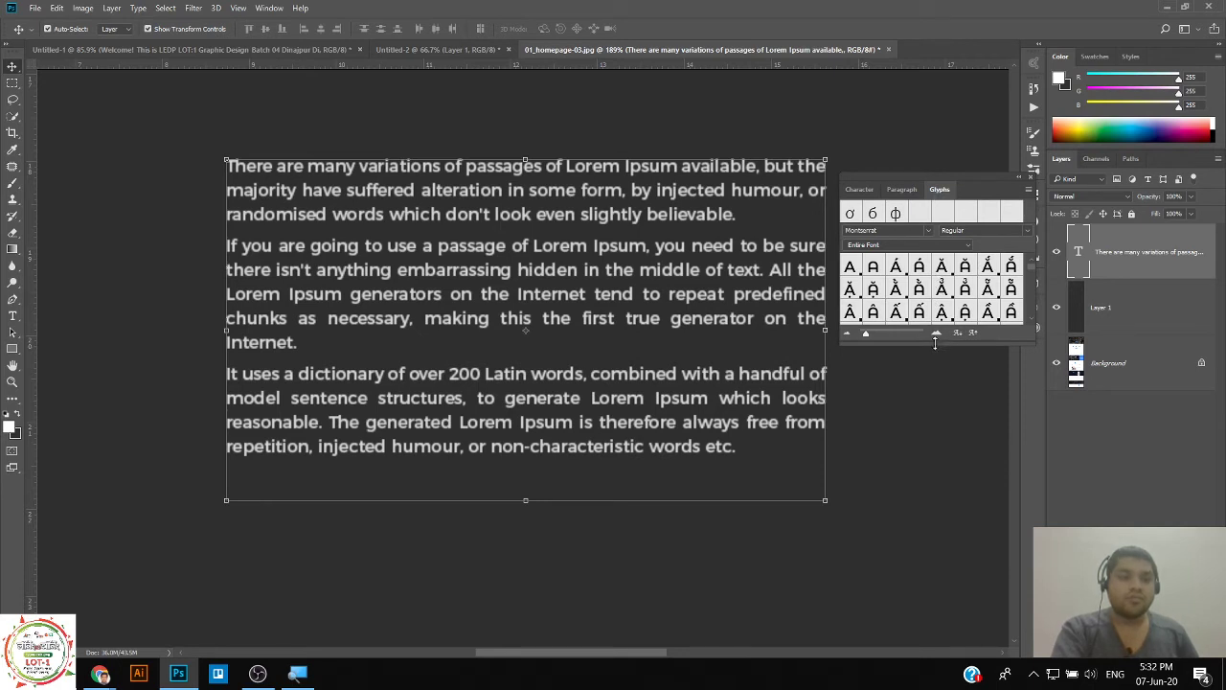
{"action": "left_click_drag", "start_coordinate": [937, 337], "coordinate": [925, 574]}
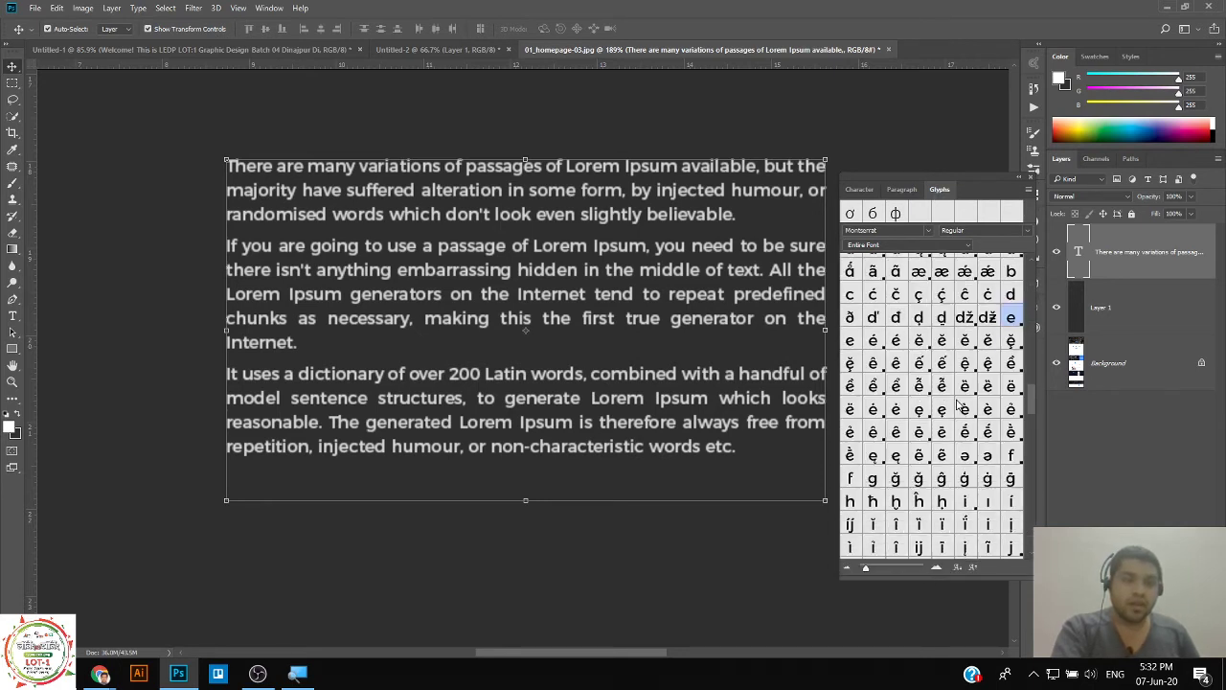
{"action": "scroll", "coordinate": [959, 407], "scroll_direction": "down", "scroll_amount": 3}
{"action": "scroll", "coordinate": [958, 407], "scroll_direction": "down", "scroll_amount": 3}
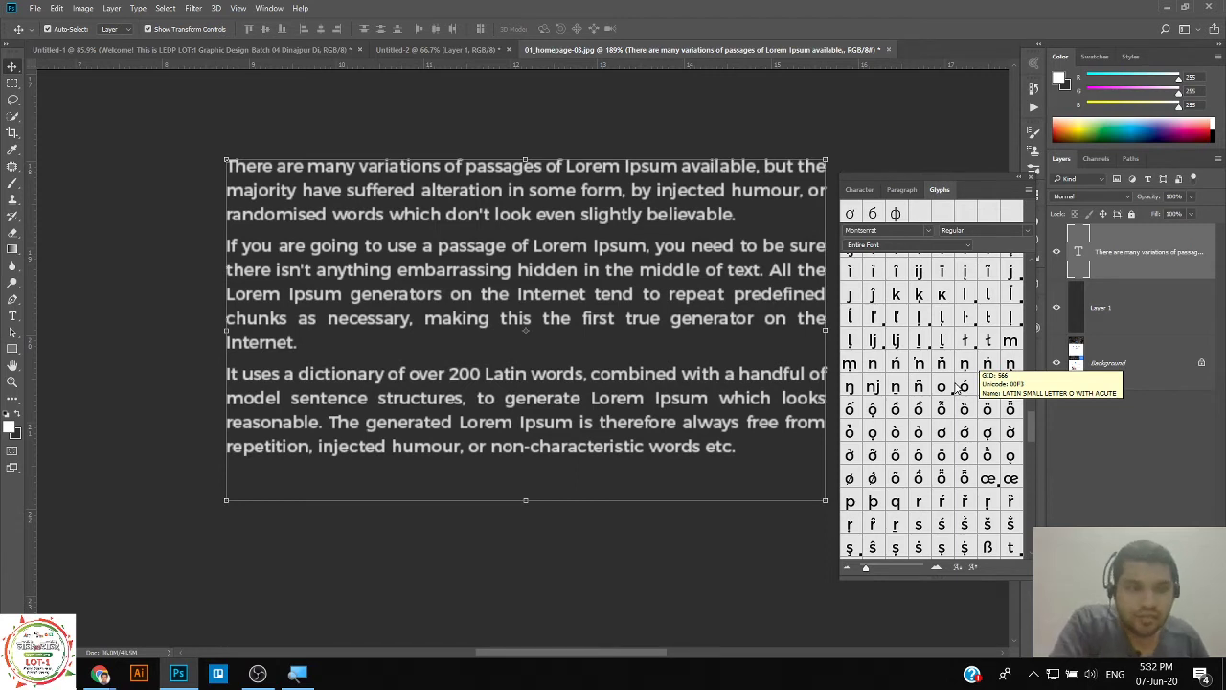
Browse the entire Montserrat Regular glyph set, from accented letters through numerals, fractions, currency signs and symbols.
{"action": "scroll", "coordinate": [955, 387], "scroll_direction": "down", "scroll_amount": 6}
{"action": "scroll", "coordinate": [961, 384], "scroll_direction": "down", "scroll_amount": 10}
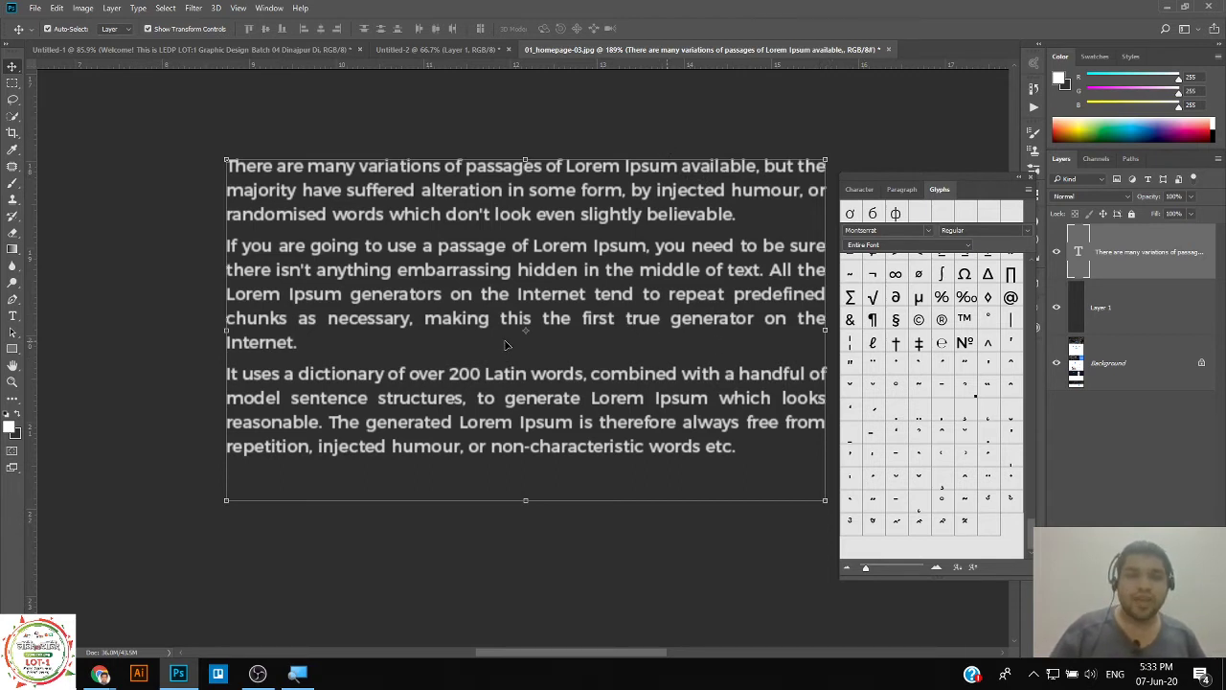
{"action": "scroll", "coordinate": [905, 354], "scroll_direction": "up", "scroll_amount": 4}
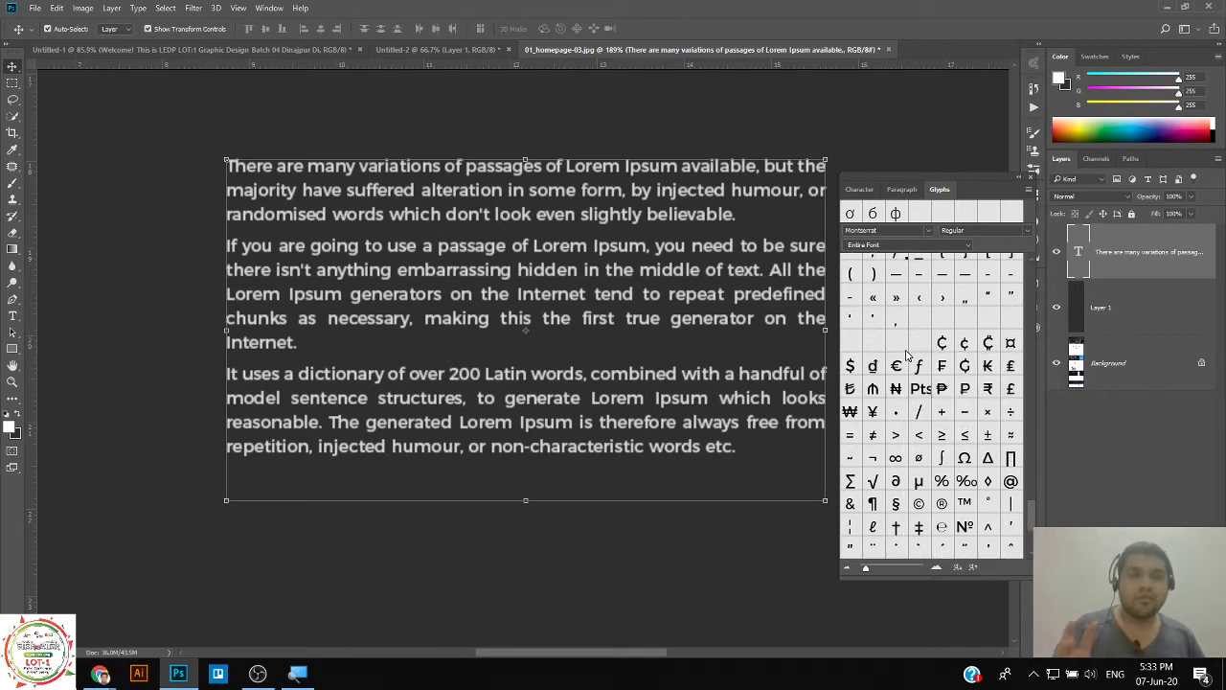
{"action": "scroll", "coordinate": [906, 355], "scroll_direction": "up", "scroll_amount": 15}
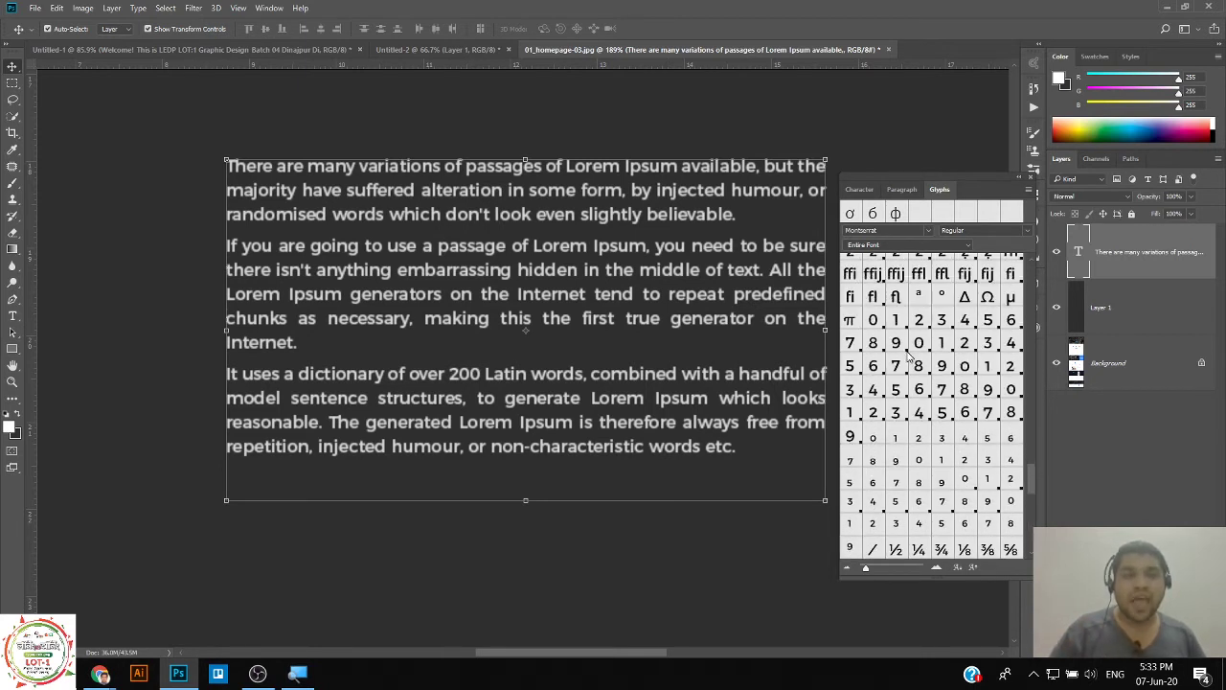
{"action": "scroll", "coordinate": [909, 359], "scroll_direction": "up", "scroll_amount": 10}
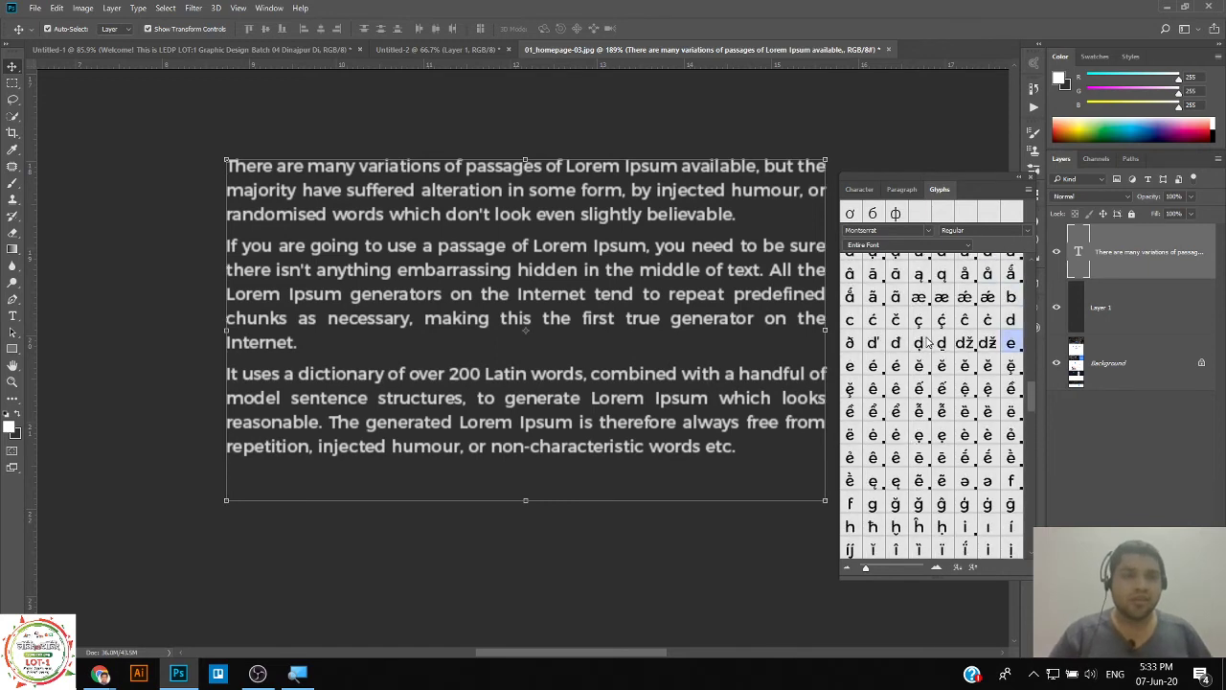
{"action": "scroll", "coordinate": [951, 338], "scroll_direction": "up", "scroll_amount": 10}
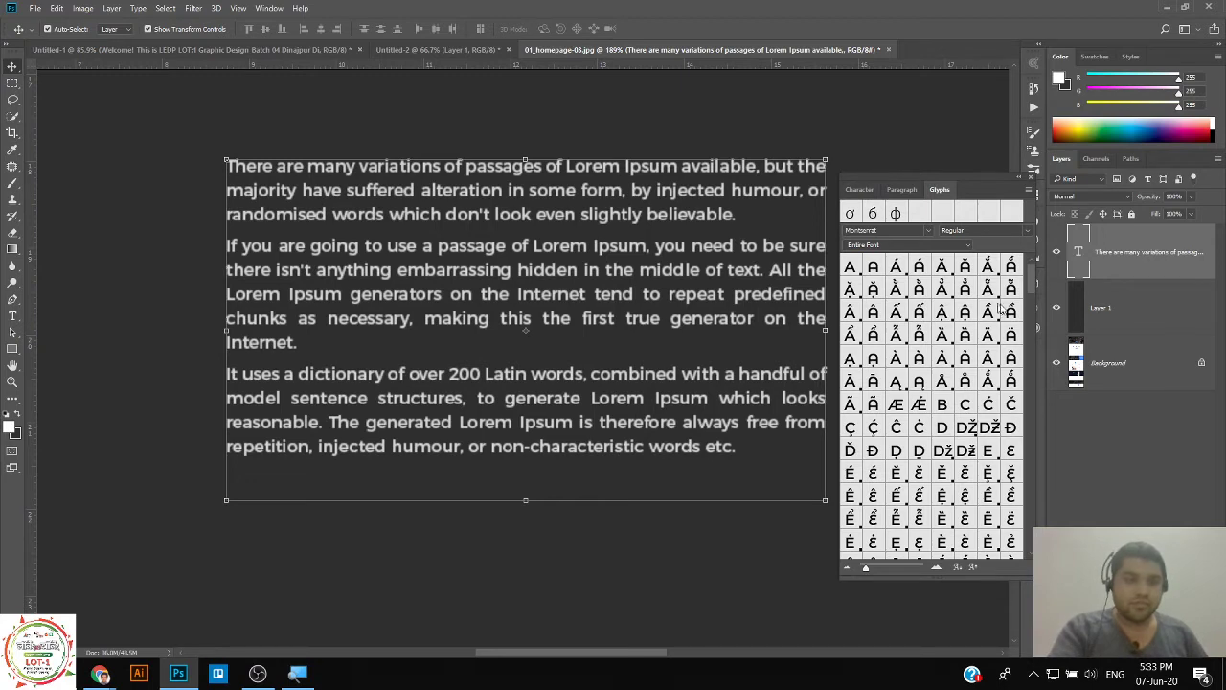
{"action": "left_click_drag", "start_coordinate": [1032, 281], "coordinate": [1030, 353]}
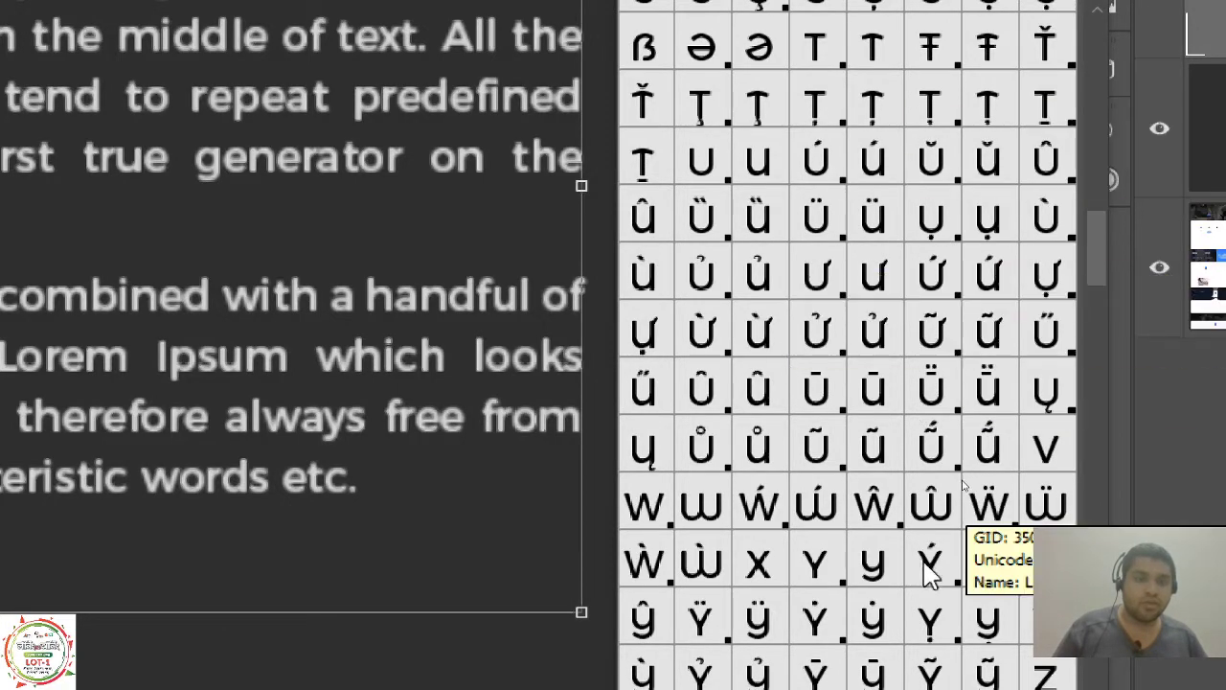
{"action": "scroll", "coordinate": [949, 589], "scroll_direction": "down", "scroll_amount": 10}
{"action": "scroll", "coordinate": [953, 599], "scroll_direction": "down", "scroll_amount": 2}
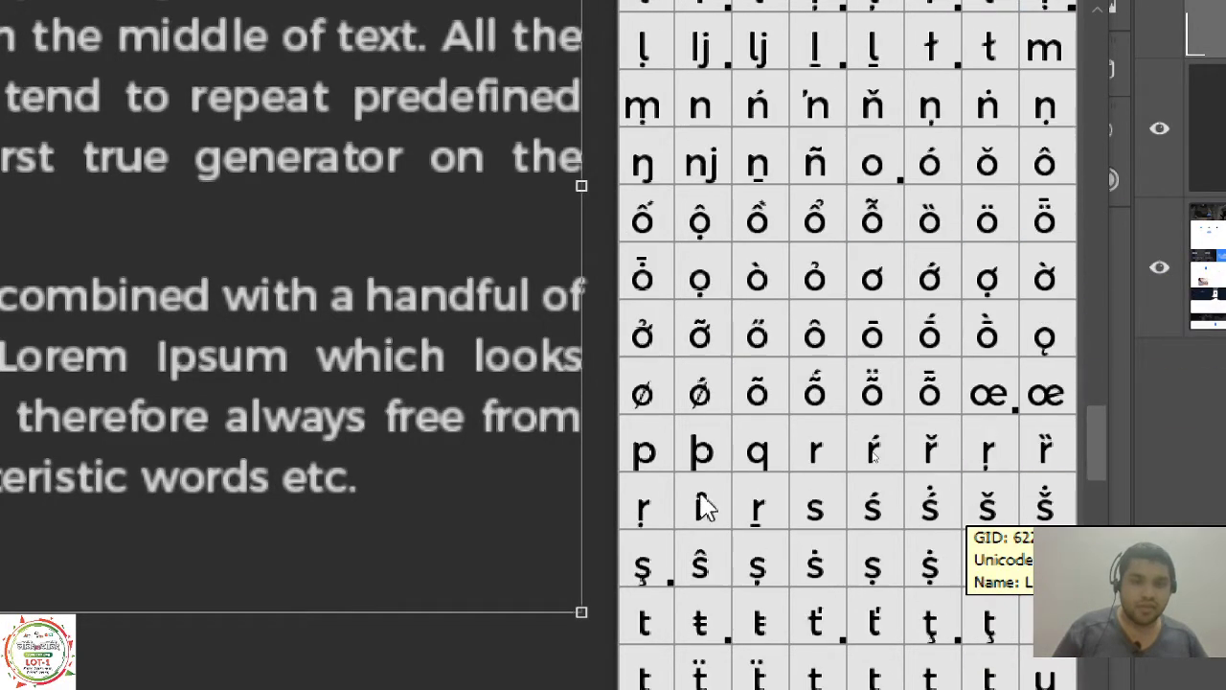
{"action": "scroll", "coordinate": [867, 325], "scroll_direction": "down", "scroll_amount": 6}
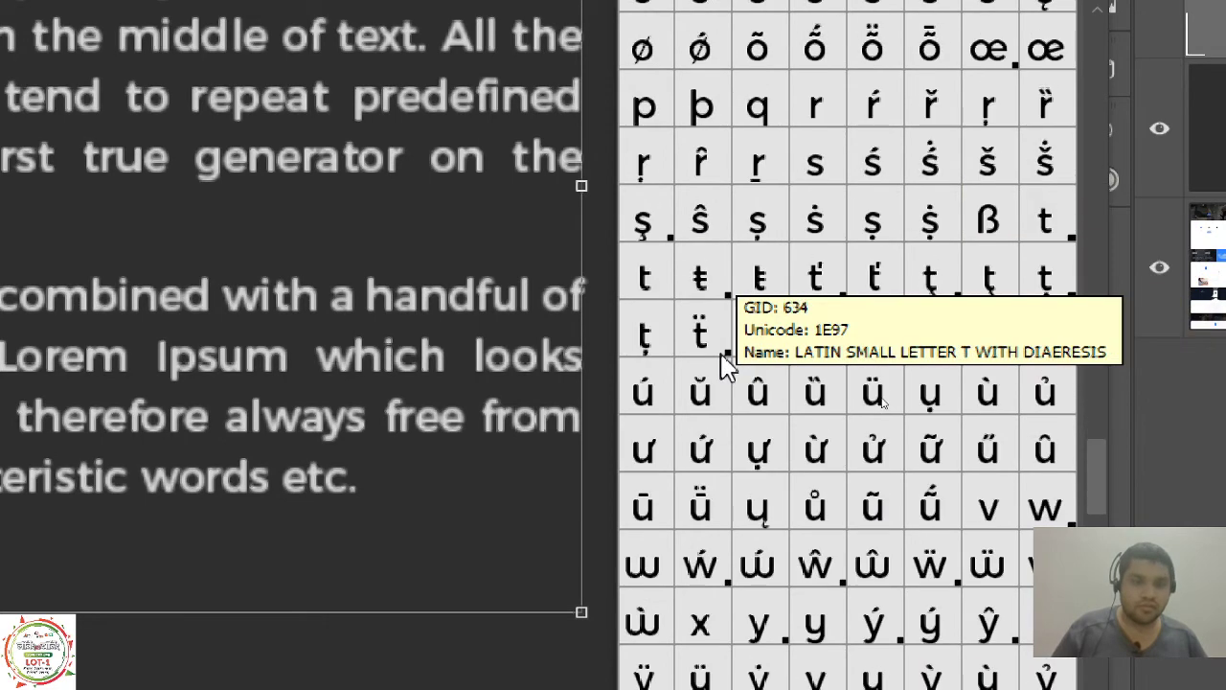
{"action": "scroll", "coordinate": [791, 484], "scroll_direction": "down", "scroll_amount": 20}
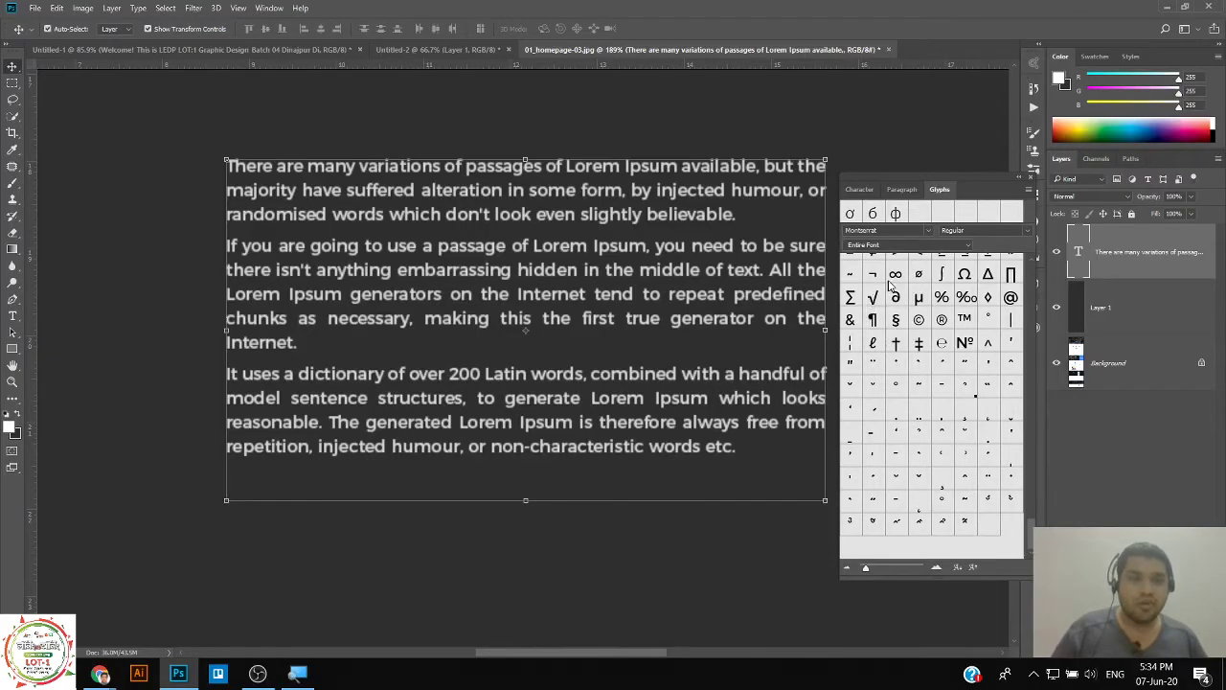
{"action": "scroll", "coordinate": [930, 384], "scroll_direction": "up", "scroll_amount": 10}
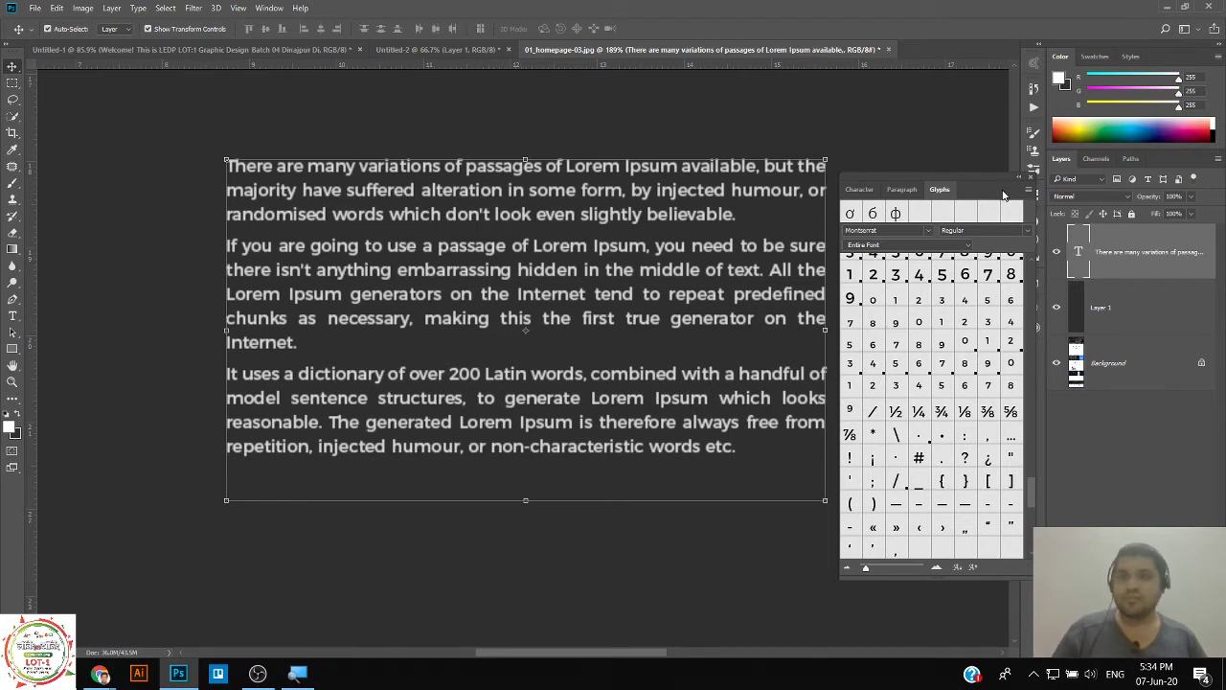
Look through the font styles available for the Montserrat glyphs without changing the style, return to the first glyphs and collapse the glyph list.
{"action": "left_click", "coordinate": [1026, 231]}
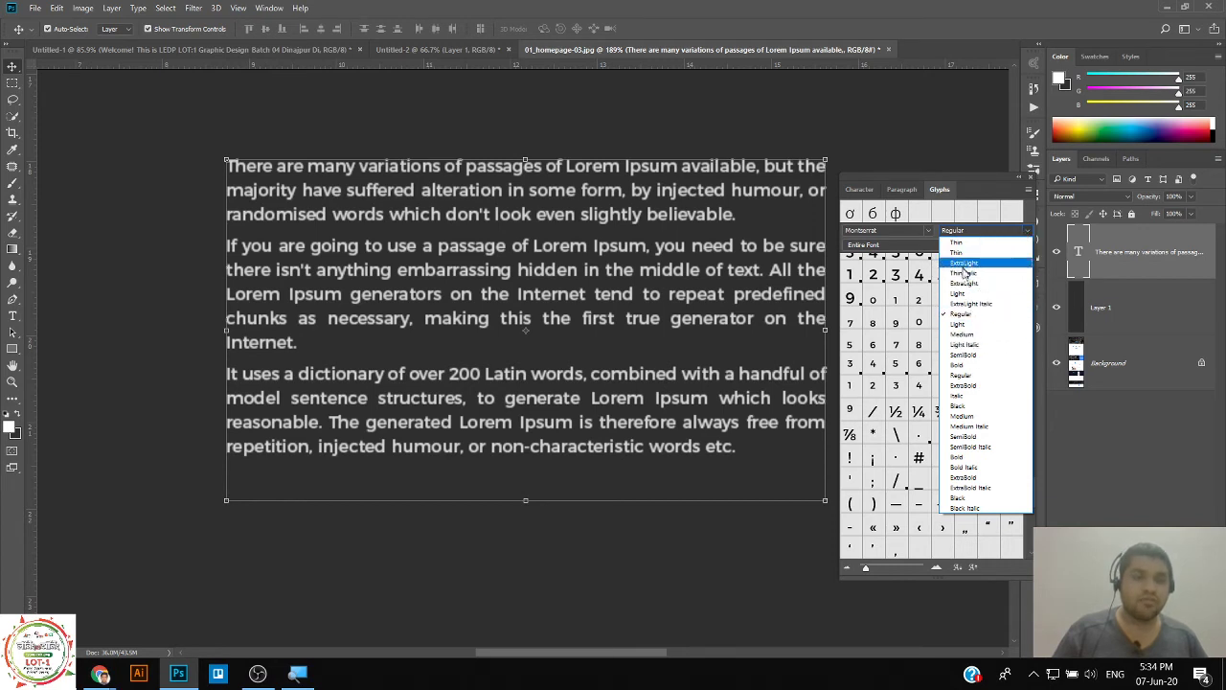
{"action": "left_click", "coordinate": [963, 197]}
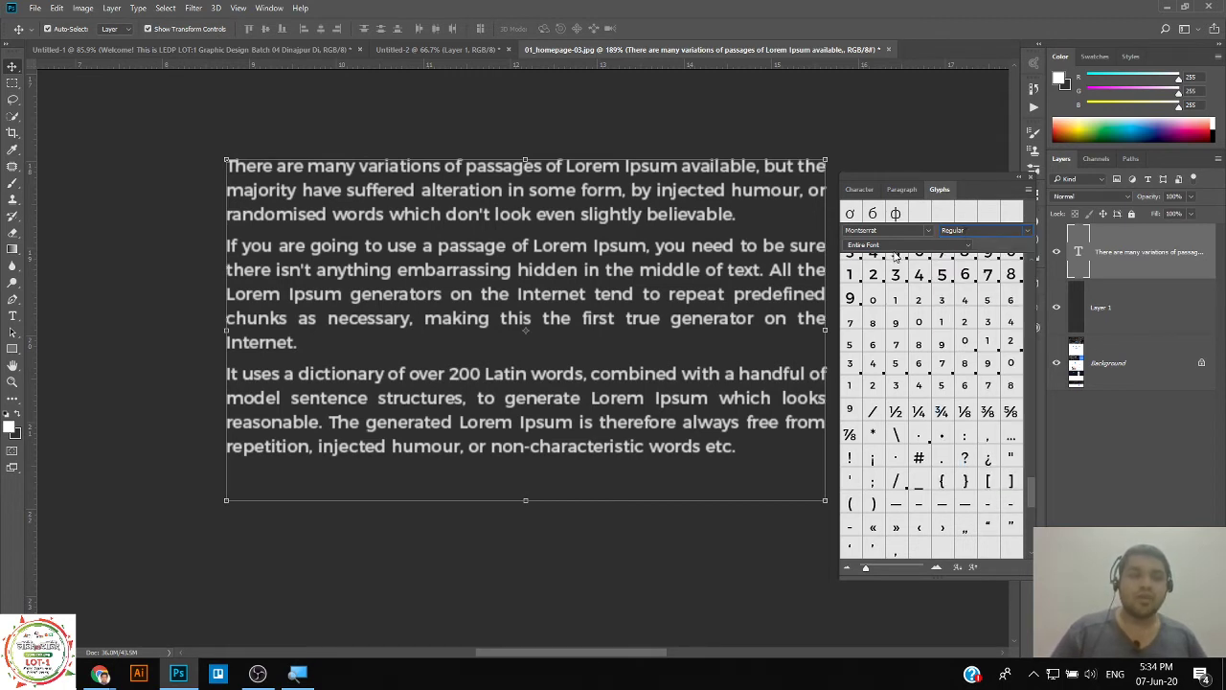
{"action": "left_click_drag", "start_coordinate": [1025, 499], "coordinate": [1028, 278]}
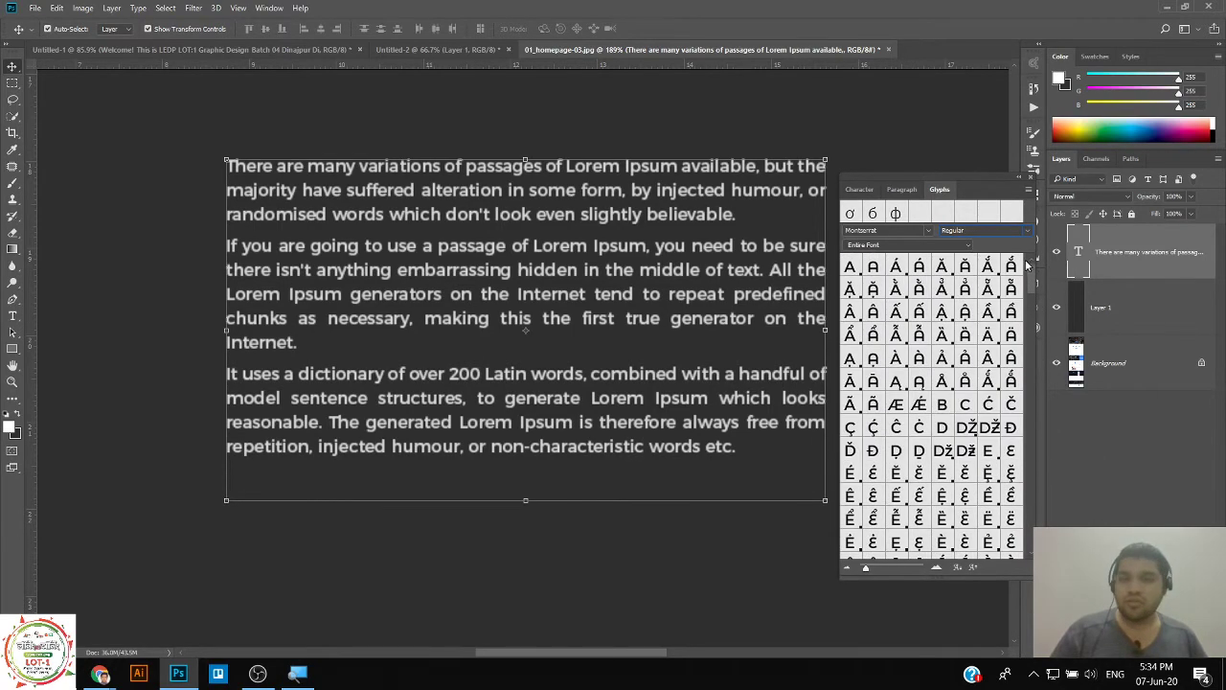
{"action": "left_click", "coordinate": [1020, 180]}
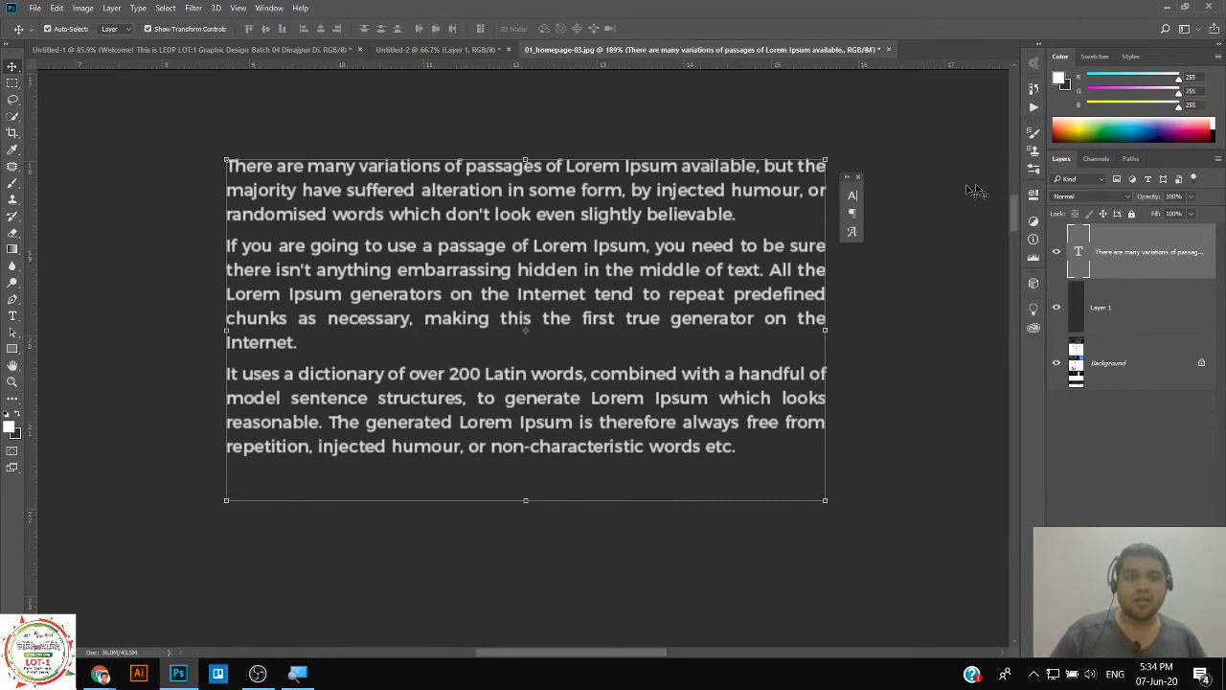
View the font family and other character settings of the paragraph text layer, and collapse them again.
{"action": "left_click", "coordinate": [852, 197]}
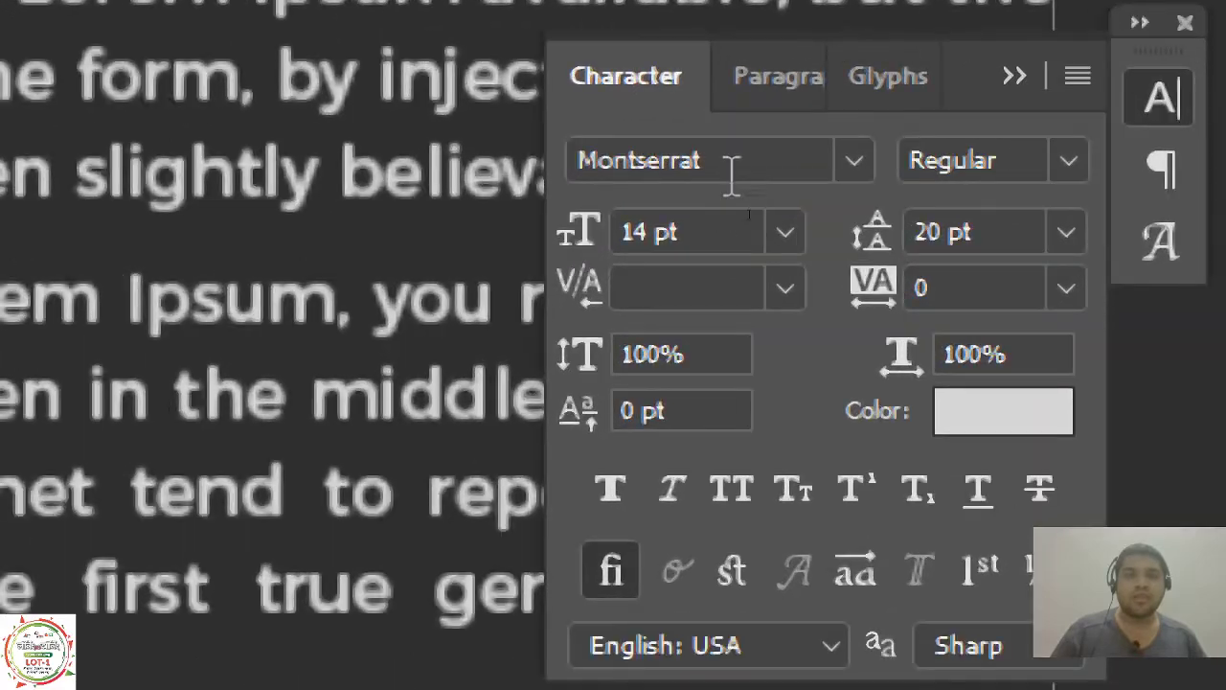
{"action": "left_click", "coordinate": [741, 211]}
{"action": "key", "text": "Home"}
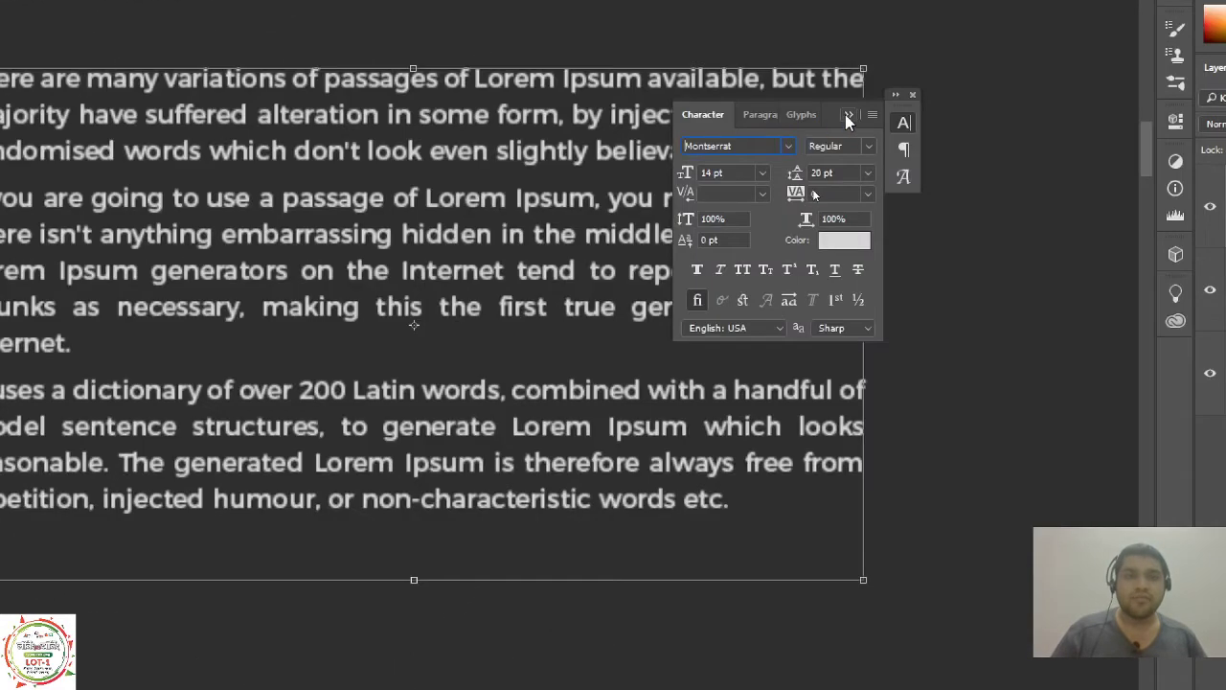
{"action": "left_click", "coordinate": [905, 118]}
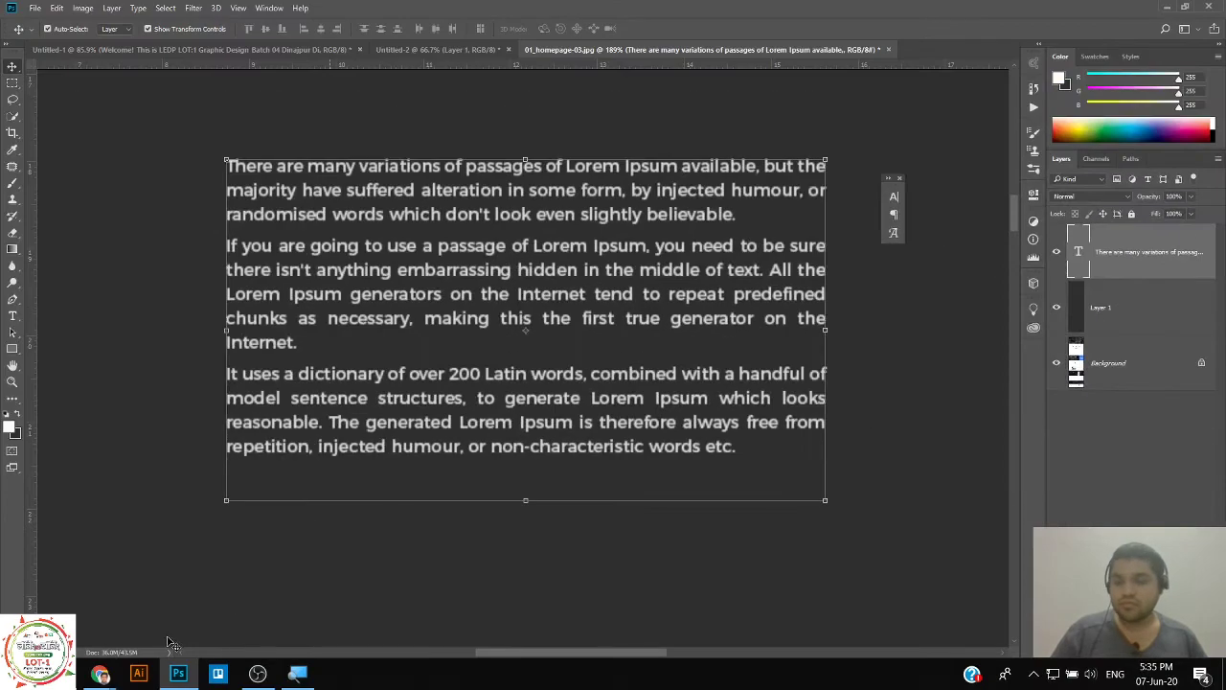
Switch to the lipsum.com page in Chrome to view the source text, and return to Photoshop.
{"action": "mouse_move", "coordinate": [101, 673]}
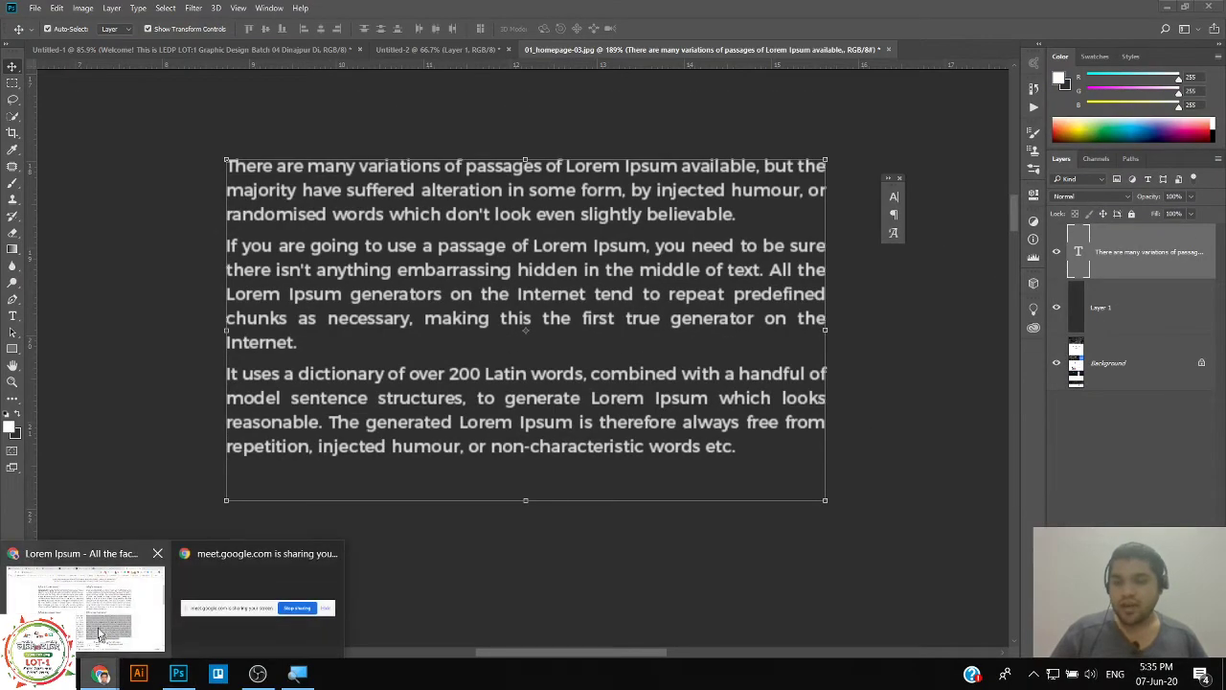
{"action": "left_click", "coordinate": [100, 632]}
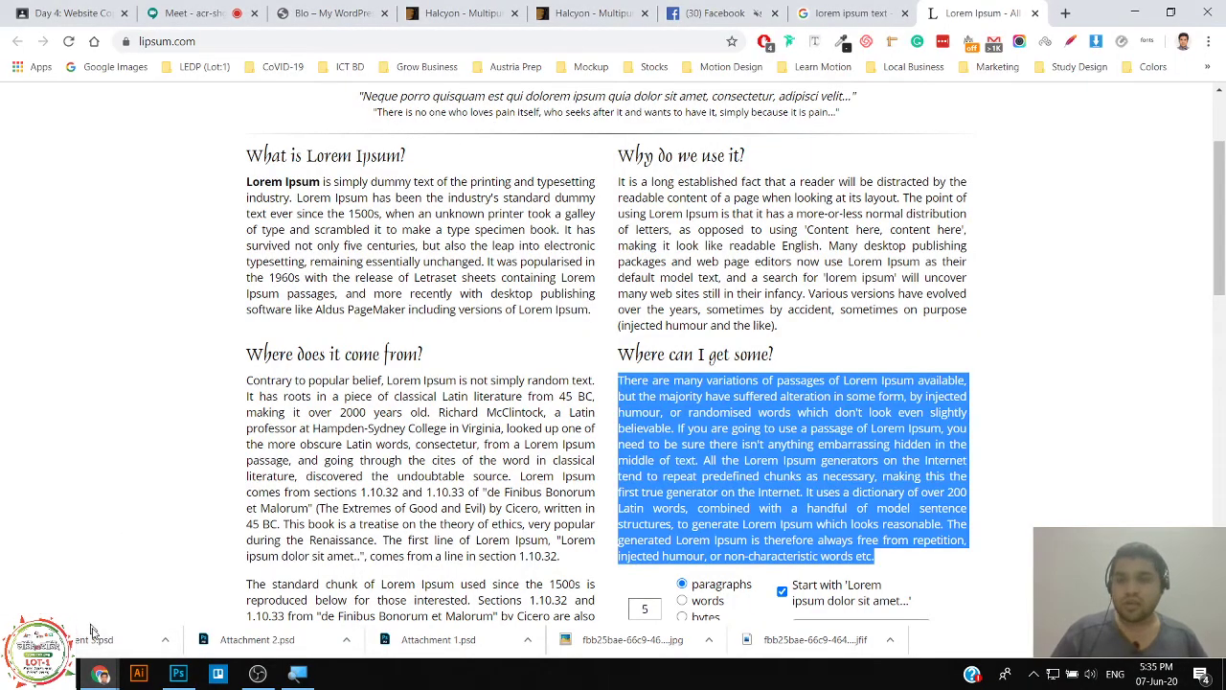
{"action": "left_click", "coordinate": [178, 674]}
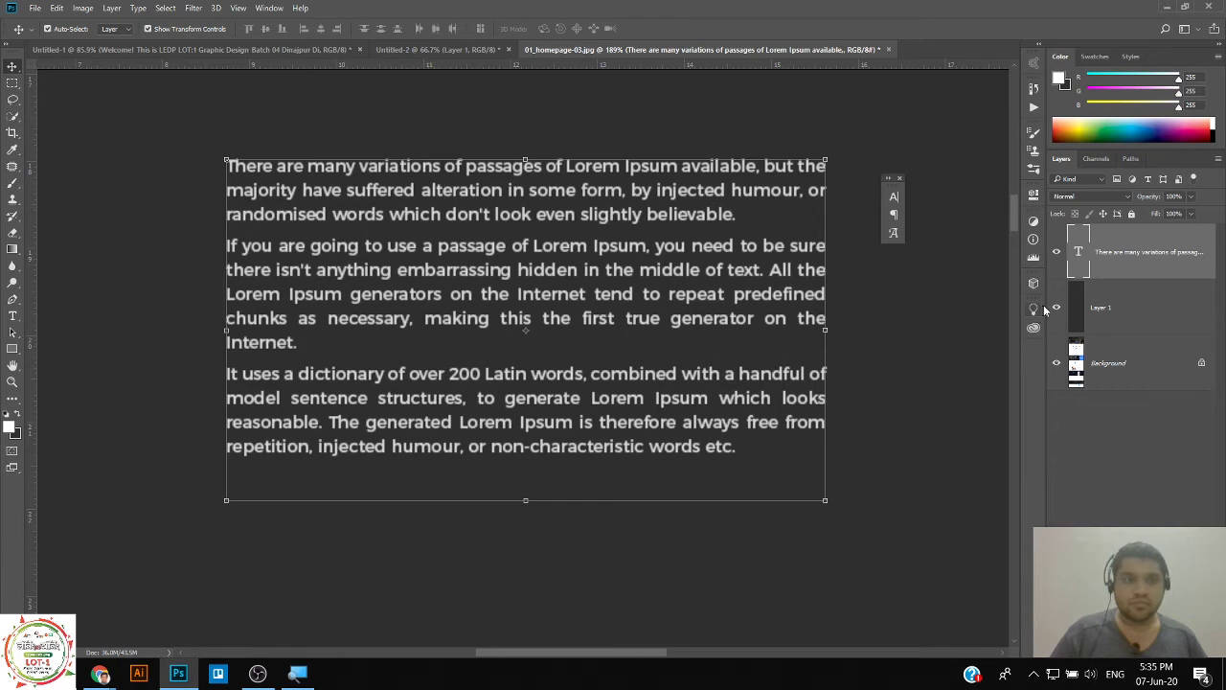
Hide Layer 1 and the paragraph text layer so that only the homepage background shows.
{"action": "left_click", "coordinate": [1055, 308]}
{"action": "left_click", "coordinate": [1056, 252]}
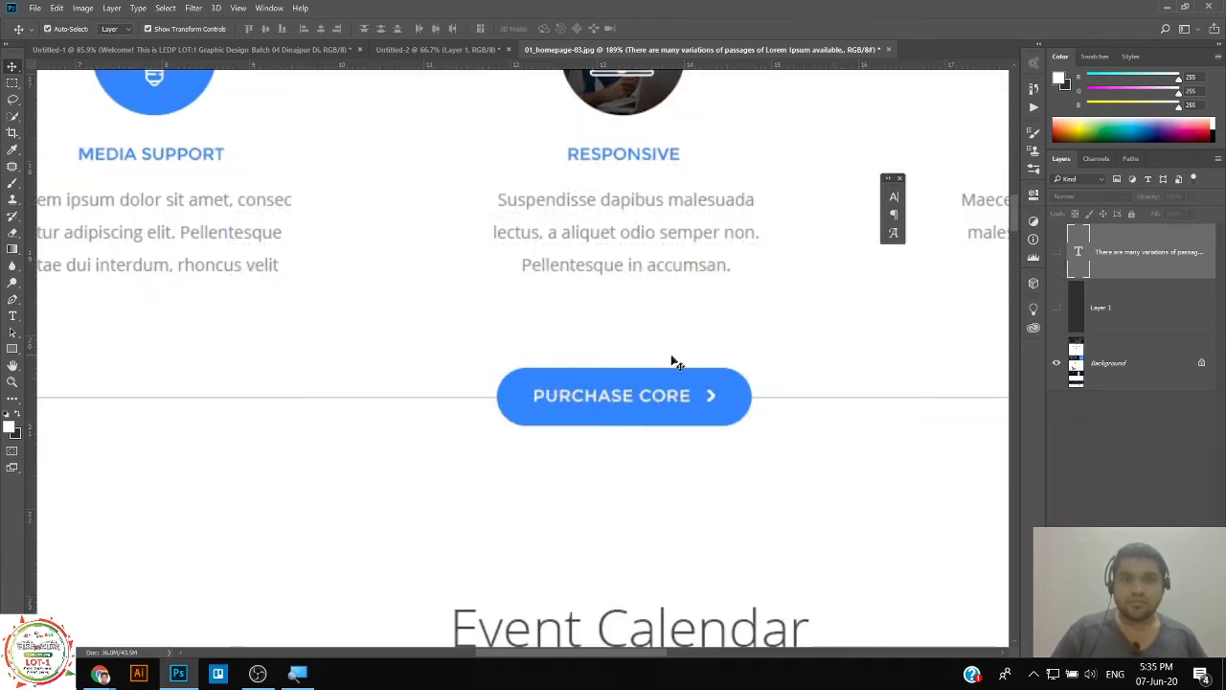
Examine the text under the Media Support, Responsive and Well Documented headings of the homepage design at different magnifications.
{"action": "scroll", "coordinate": [674, 293], "scroll_direction": "down", "scroll_amount": 5}
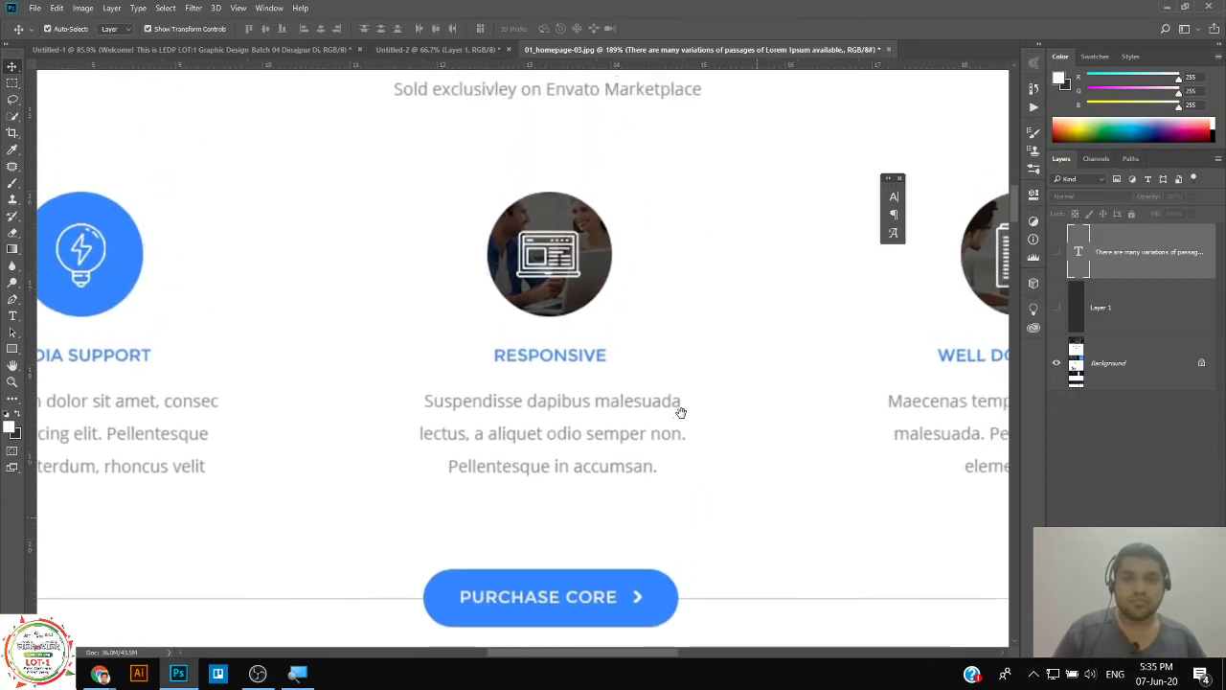
{"action": "scroll", "coordinate": [603, 414], "scroll_direction": "down", "scroll_amount": 3}
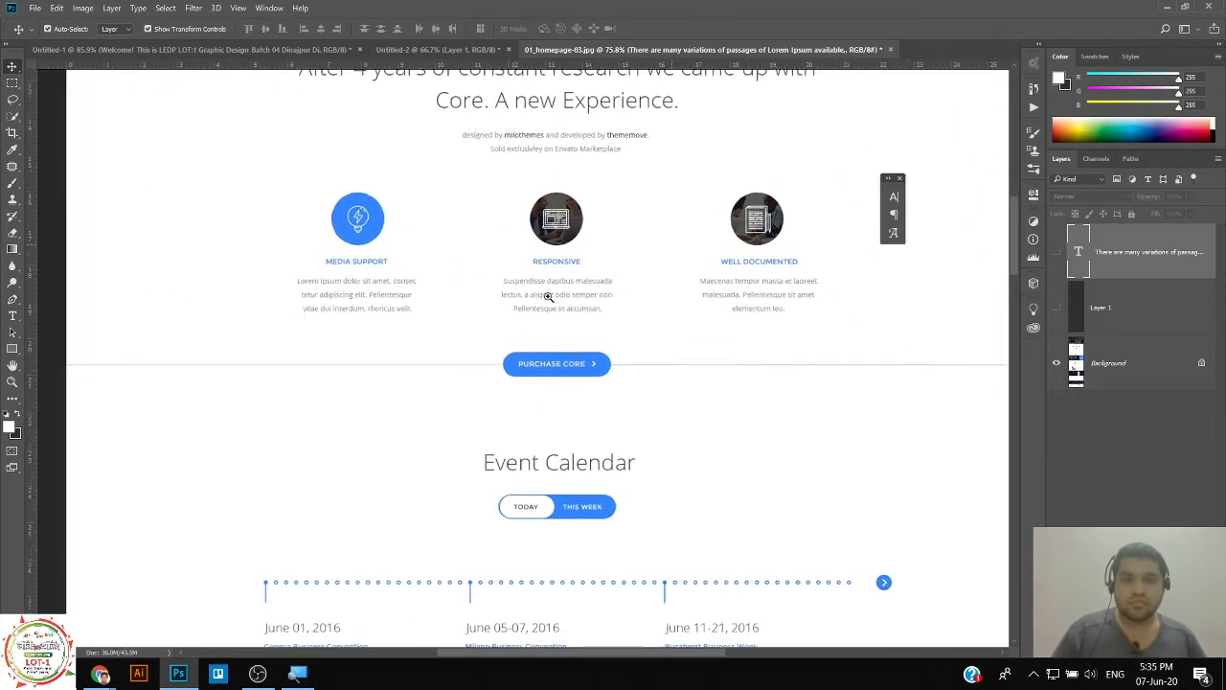
{"action": "scroll", "coordinate": [582, 349], "scroll_direction": "up", "scroll_amount": 5}
{"action": "scroll", "coordinate": [582, 350], "scroll_direction": "right", "scroll_amount": 4}
{"action": "scroll", "coordinate": [479, 367], "scroll_direction": "up", "scroll_amount": 4}
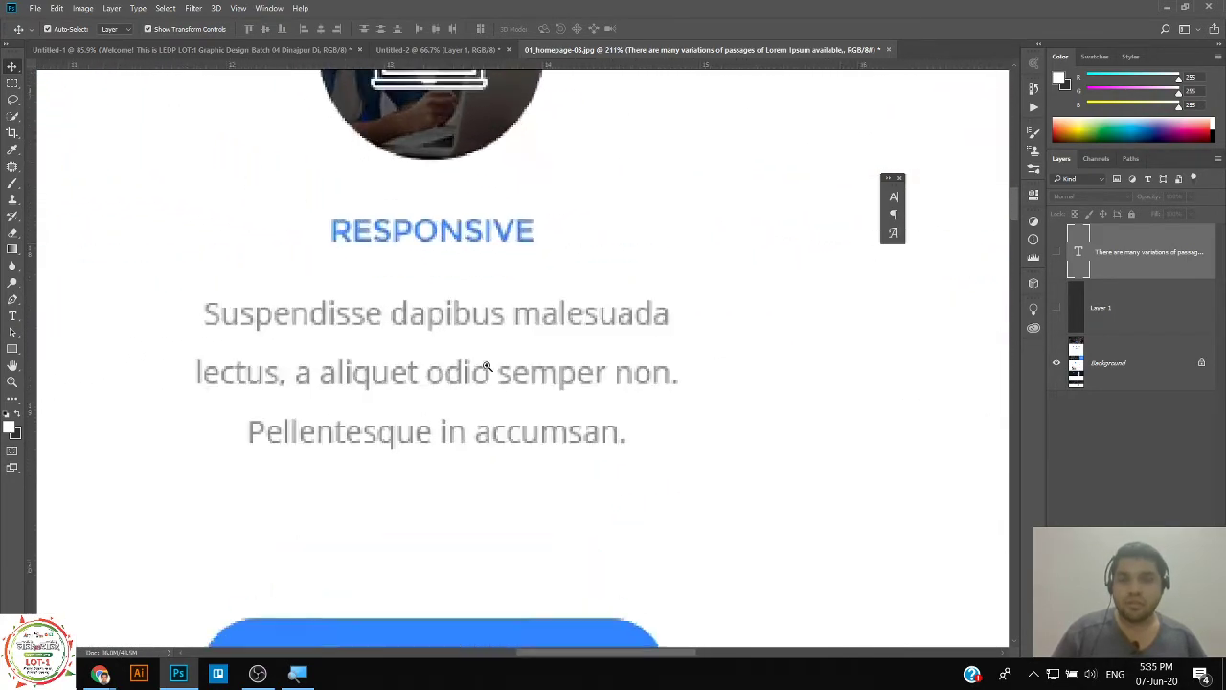
{"action": "scroll", "coordinate": [501, 379], "scroll_direction": "down", "scroll_amount": 6}
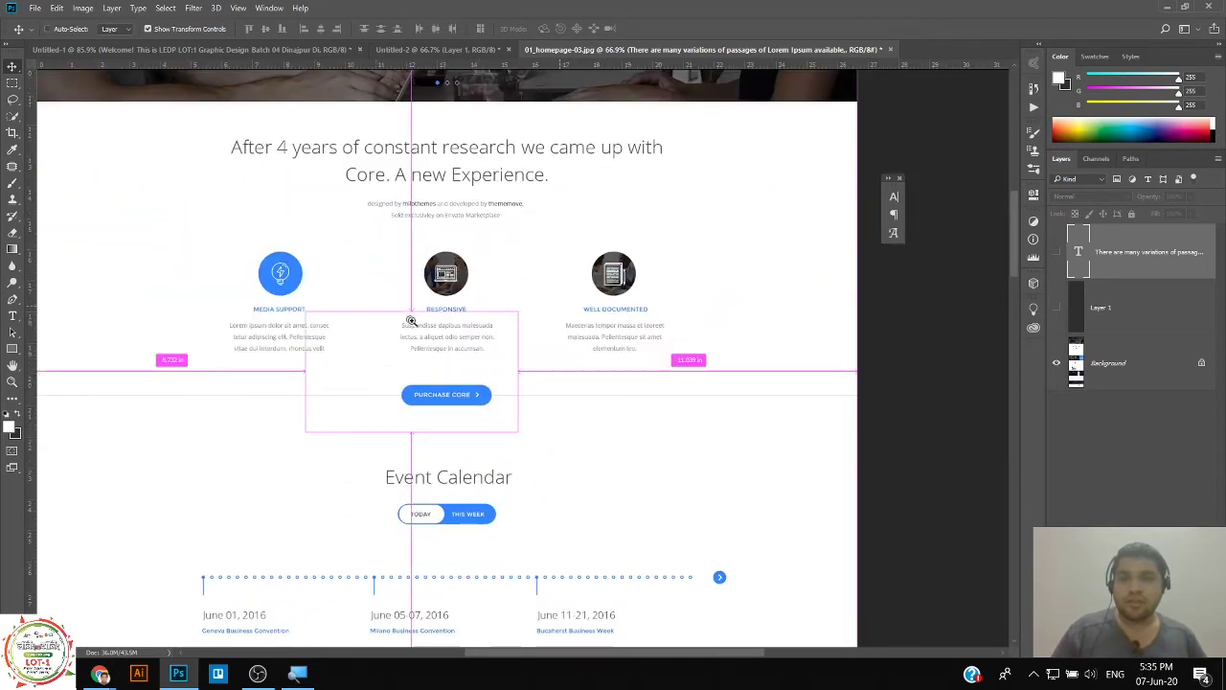
{"action": "scroll", "coordinate": [410, 321], "scroll_direction": "up", "scroll_amount": 2}
{"action": "scroll", "coordinate": [426, 345], "scroll_direction": "up", "scroll_amount": 4}
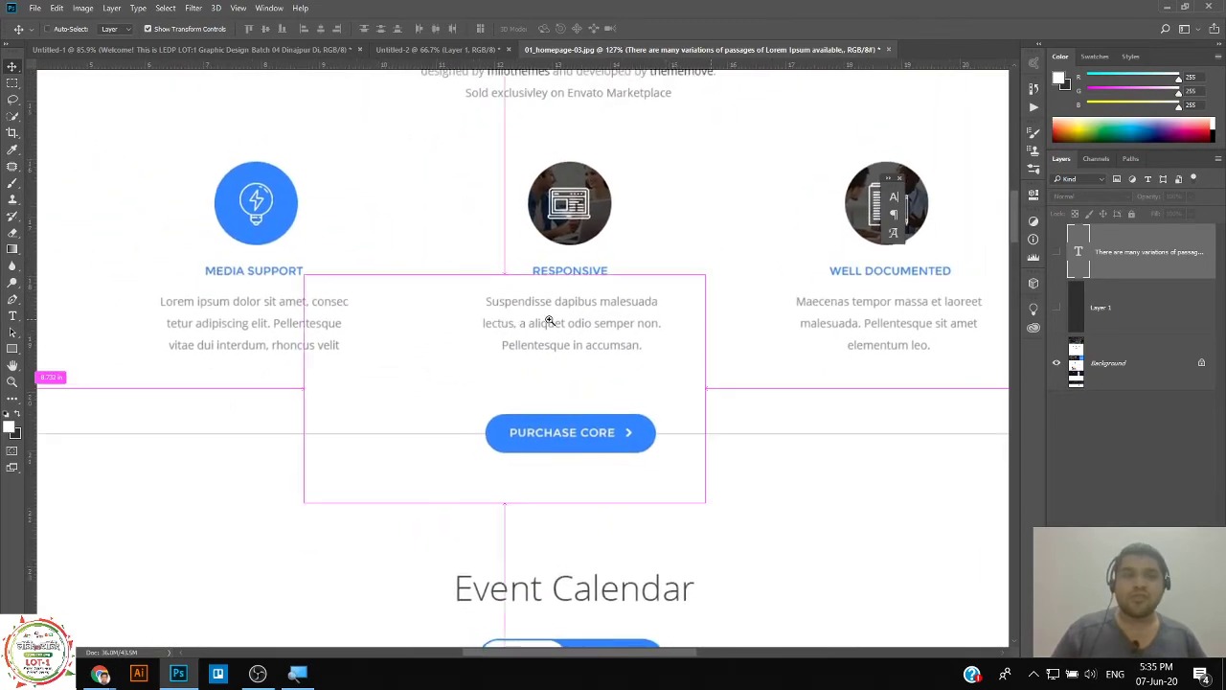
{"action": "left_click_drag", "start_coordinate": [566, 344], "coordinate": [555, 355]}
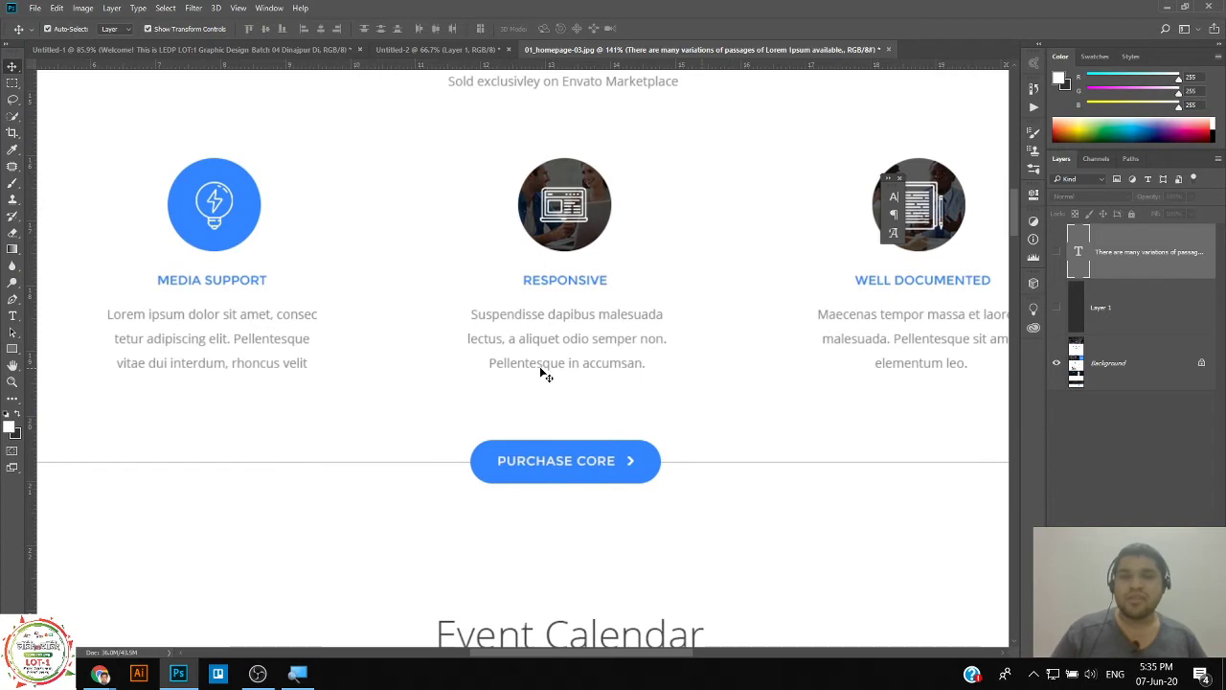
{"action": "left_click_drag", "start_coordinate": [518, 341], "coordinate": [475, 339]}
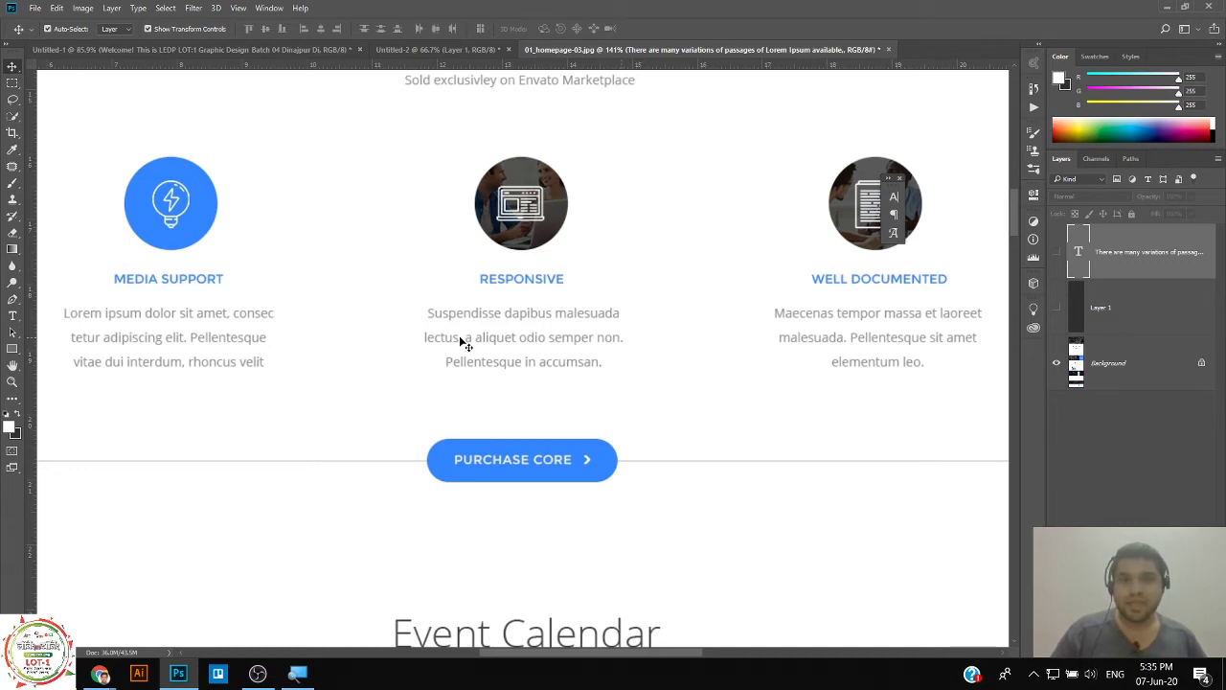
{"action": "left_click_drag", "start_coordinate": [455, 330], "coordinate": [446, 437]}
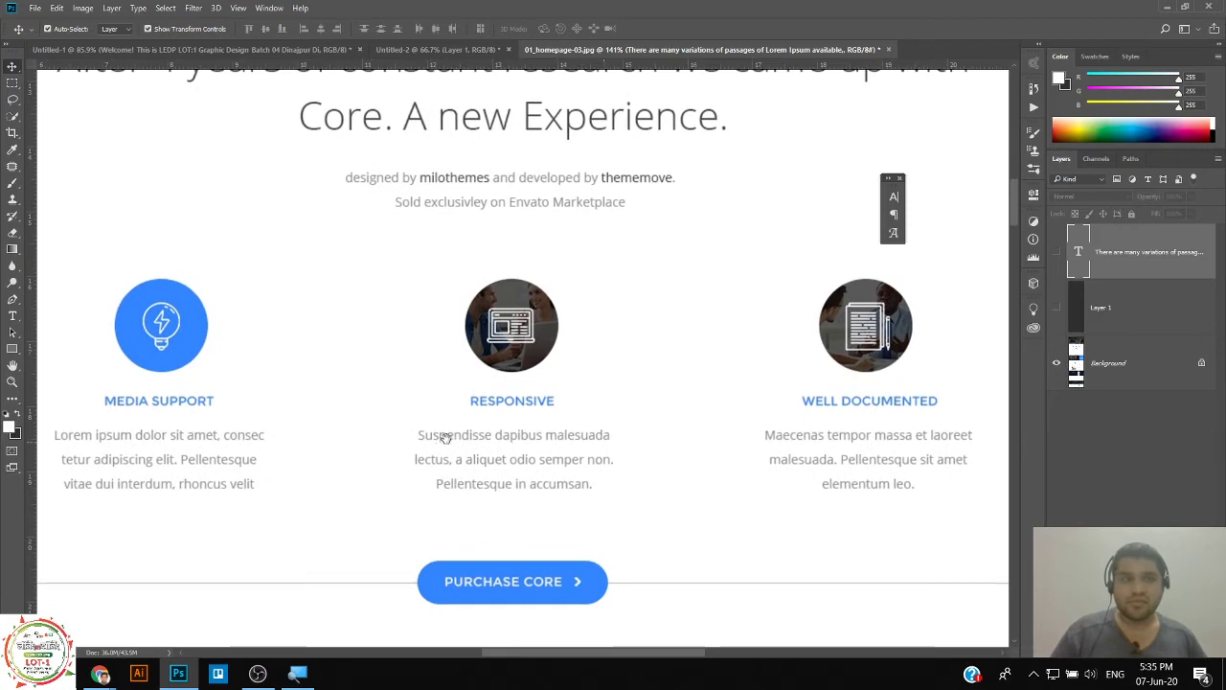
Open the character settings of the paragraph text layer and view its font family list.
{"action": "left_click", "coordinate": [895, 198]}
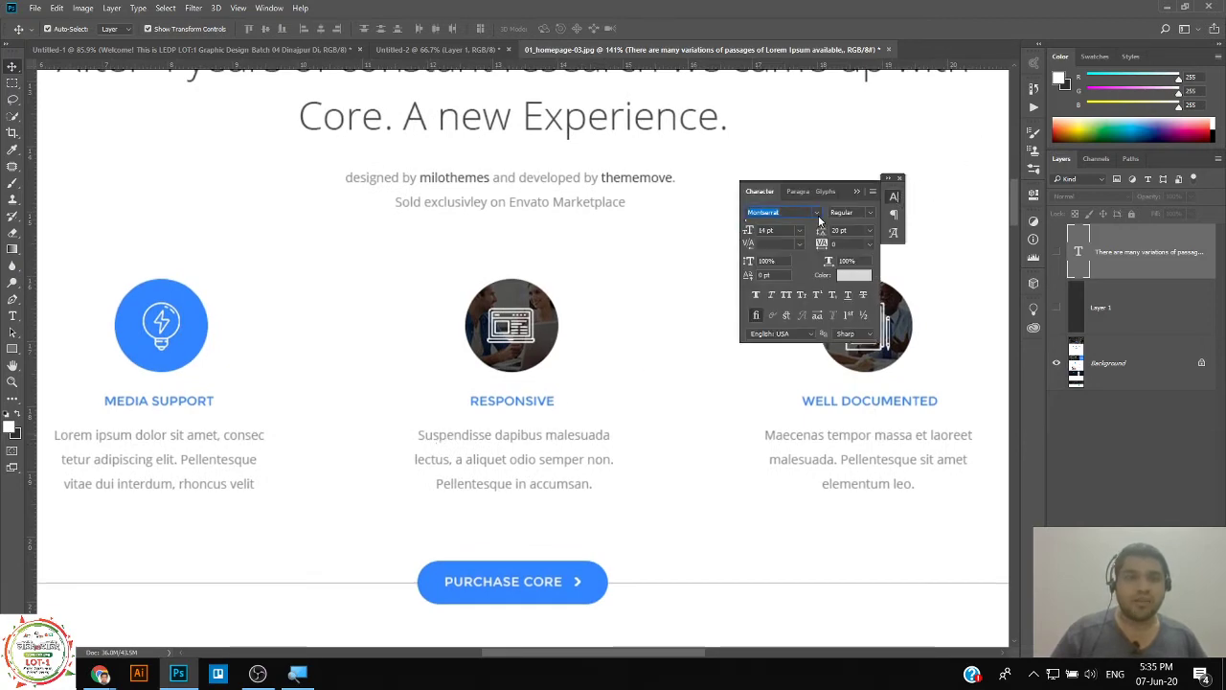
{"action": "left_click", "coordinate": [817, 214]}
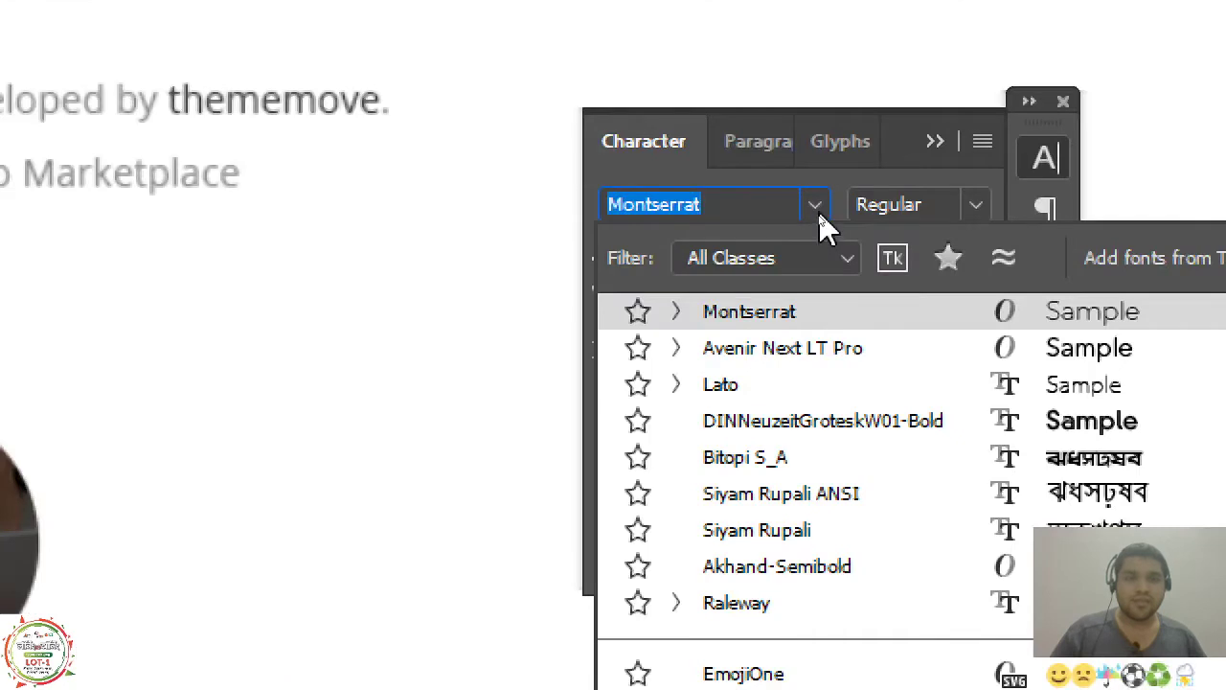
{"action": "left_click", "coordinate": [818, 213]}
{"action": "left_click", "coordinate": [817, 214]}
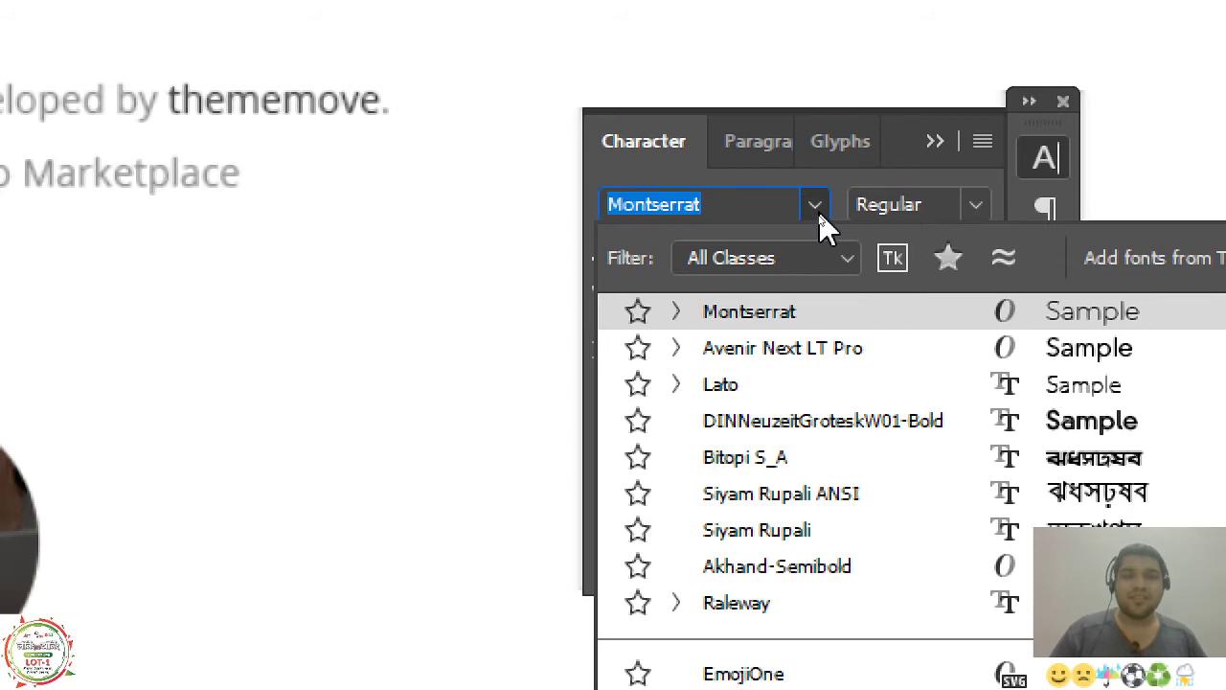
{"action": "left_click", "coordinate": [817, 214]}
{"action": "left_click", "coordinate": [819, 216]}
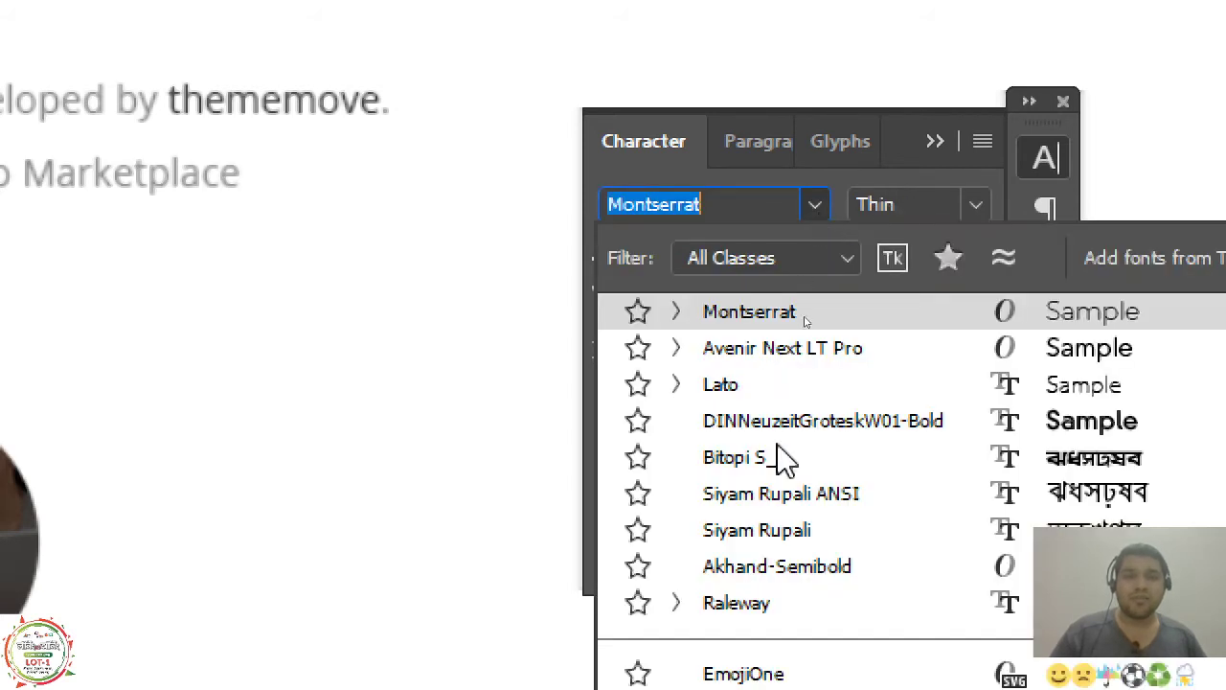
Look through the fonts in the list up to Bitopi S_A, cancel without choosing one, and collapse the character settings.
{"action": "scroll", "coordinate": [925, 412], "scroll_direction": "up", "scroll_amount": 1}
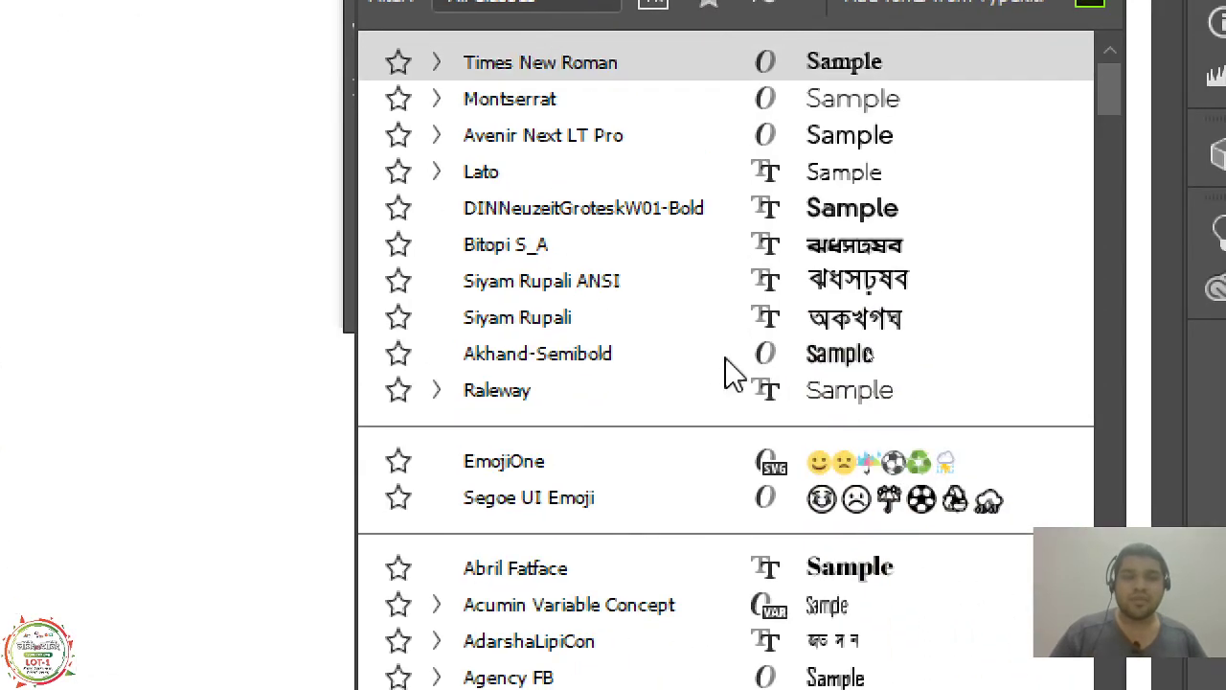
{"action": "key", "text": "Up"}
{"action": "key", "text": "Up"}
{"action": "key", "text": "Up"}
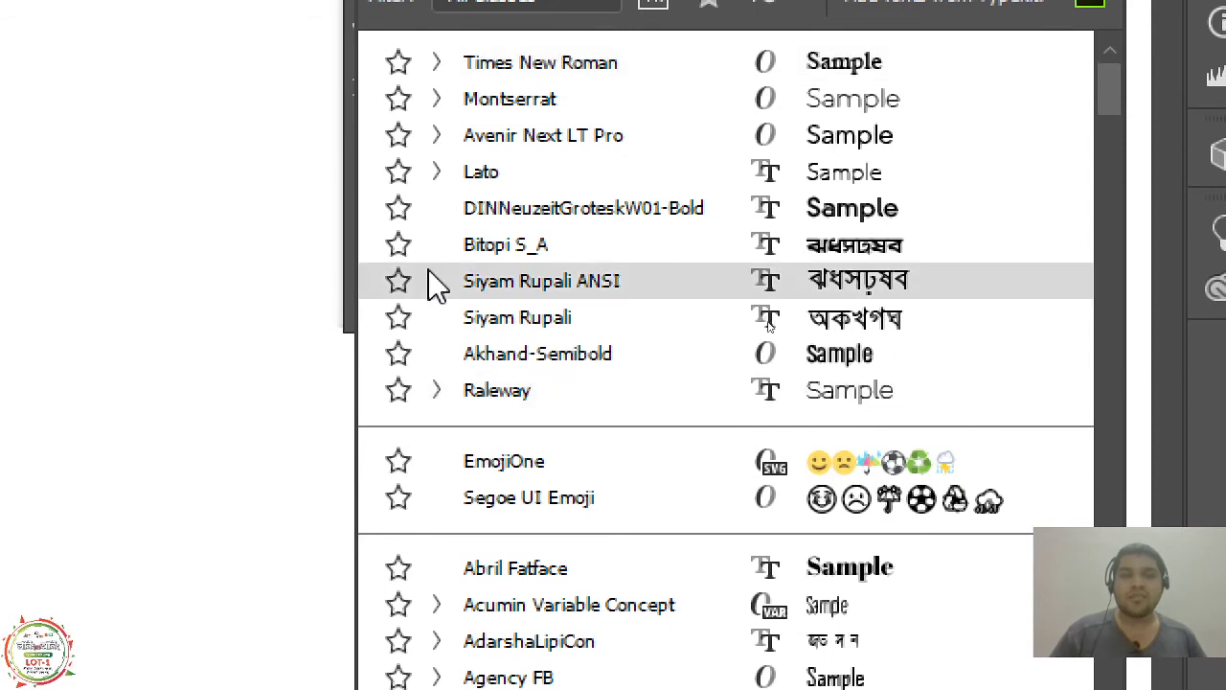
{"action": "key", "text": "Up"}
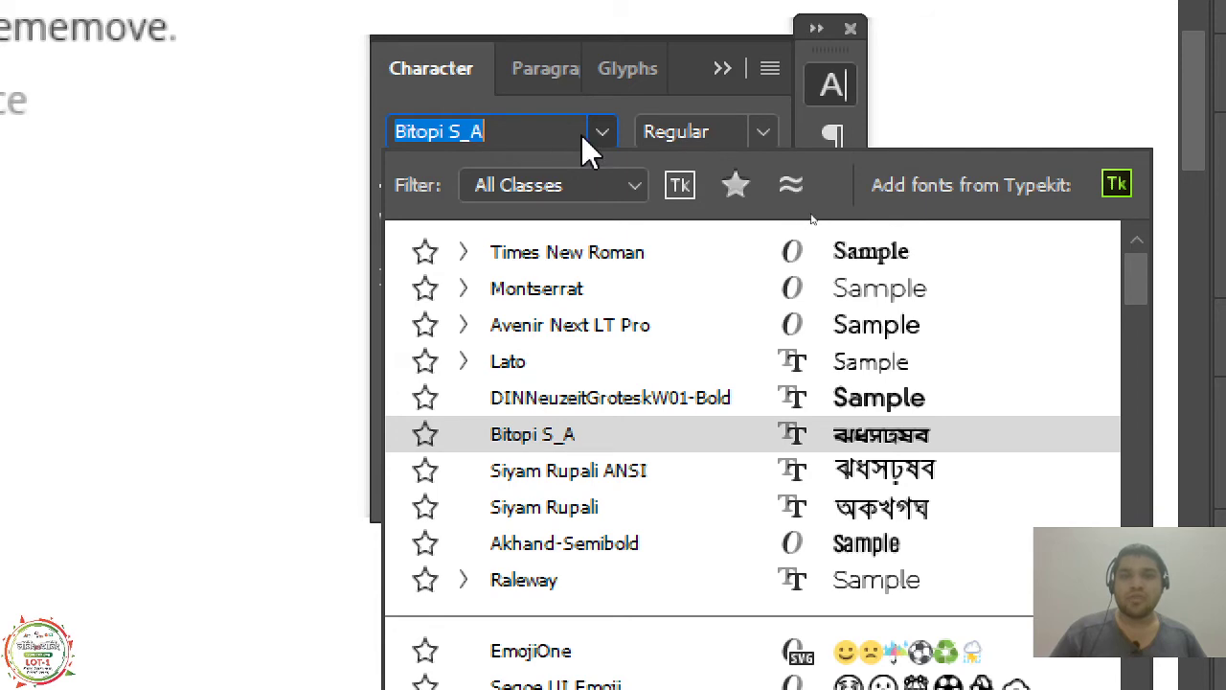
{"action": "key", "text": "Escape"}
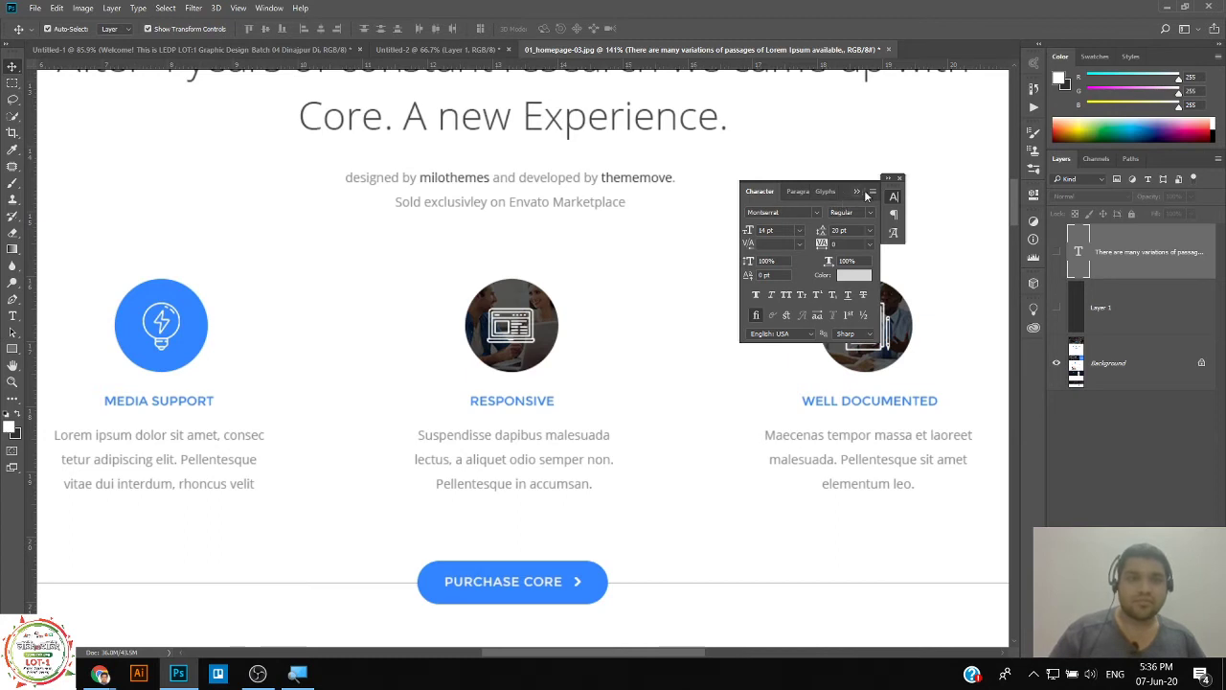
{"action": "left_click", "coordinate": [890, 199]}
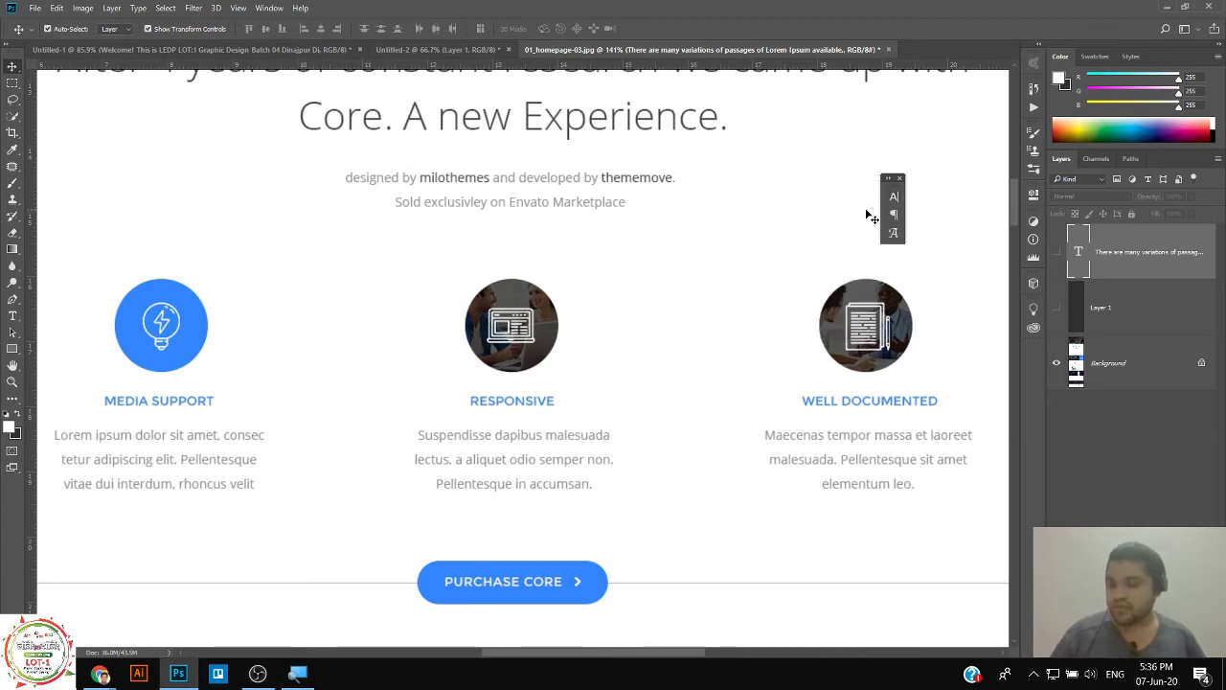
{"action": "left_click", "coordinate": [268, 8]}
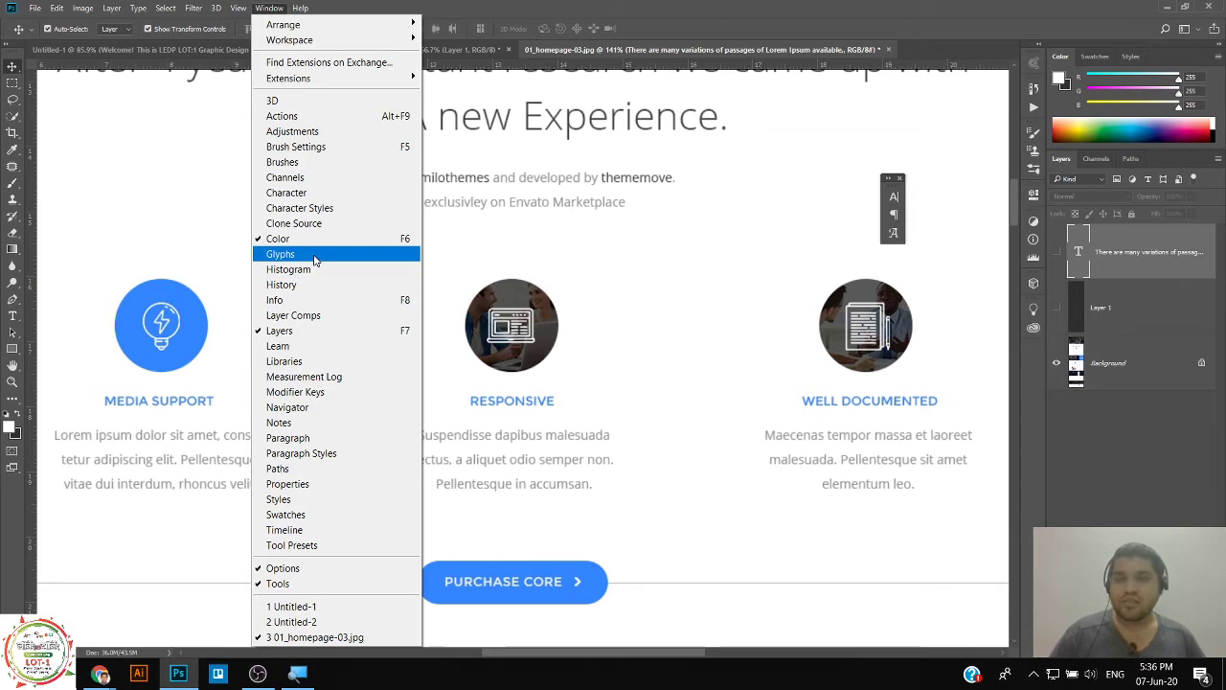
{"action": "left_click", "coordinate": [596, 7]}
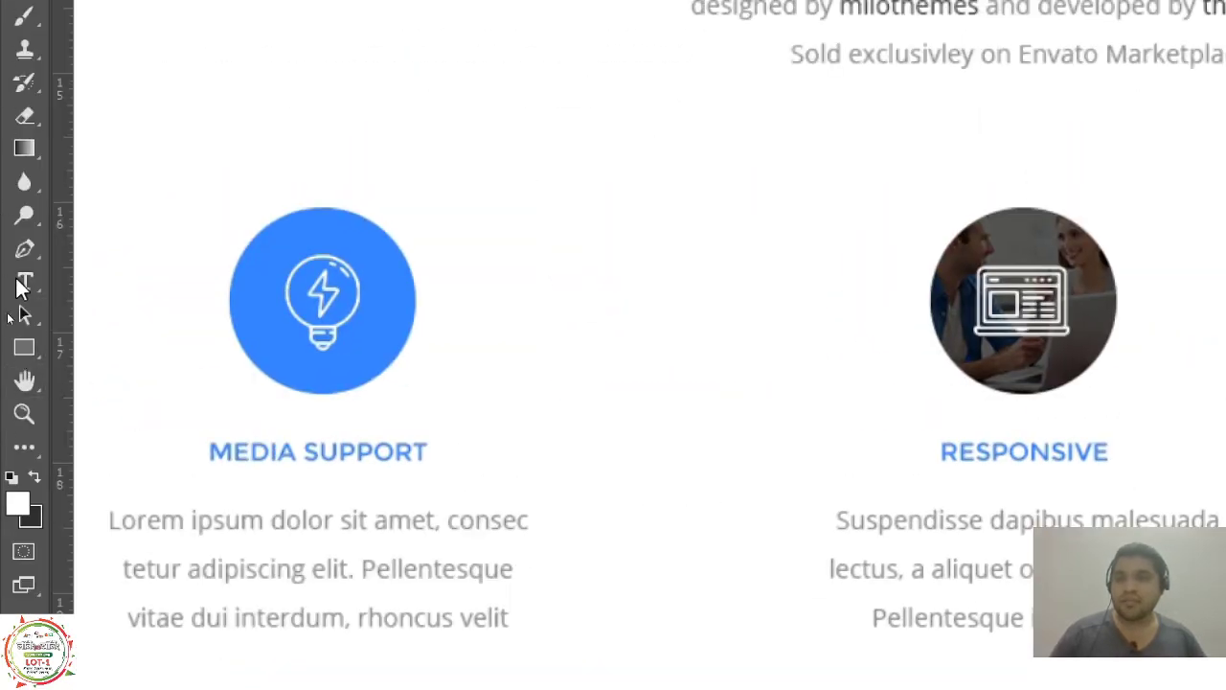
Draw a paragraph text box around the text under the Responsive heading, and cancel it.
{"action": "left_click", "coordinate": [23, 282]}
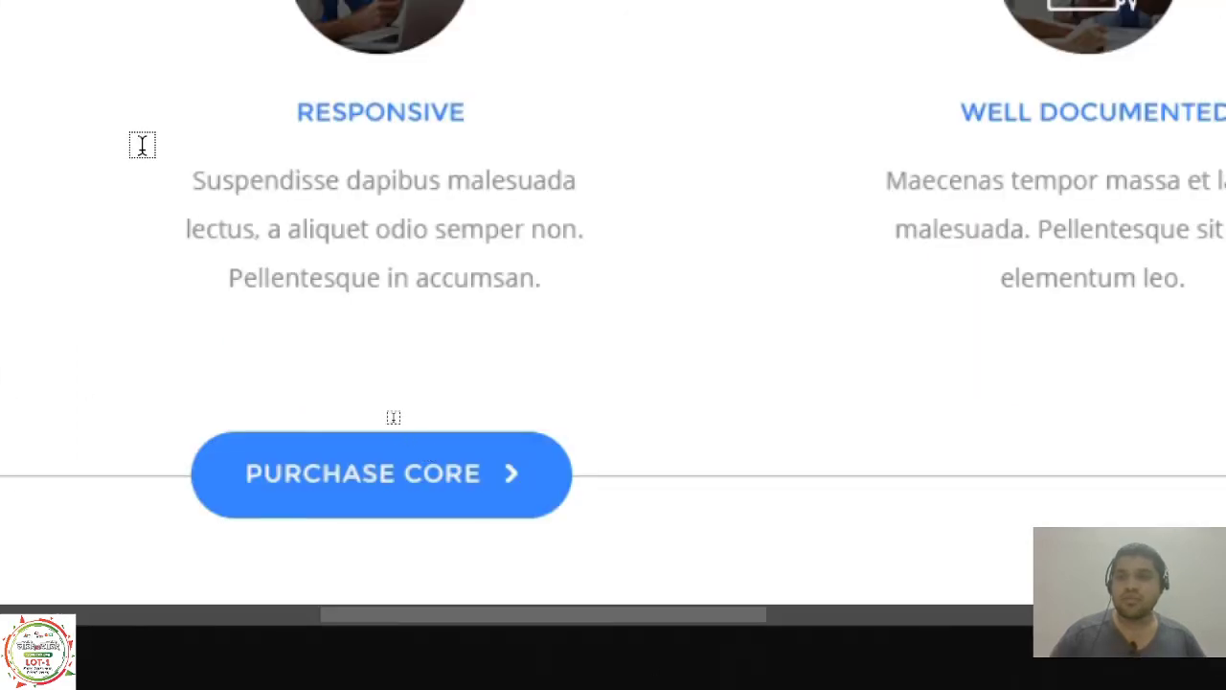
{"action": "left_click_drag", "start_coordinate": [149, 149], "coordinate": [622, 329]}
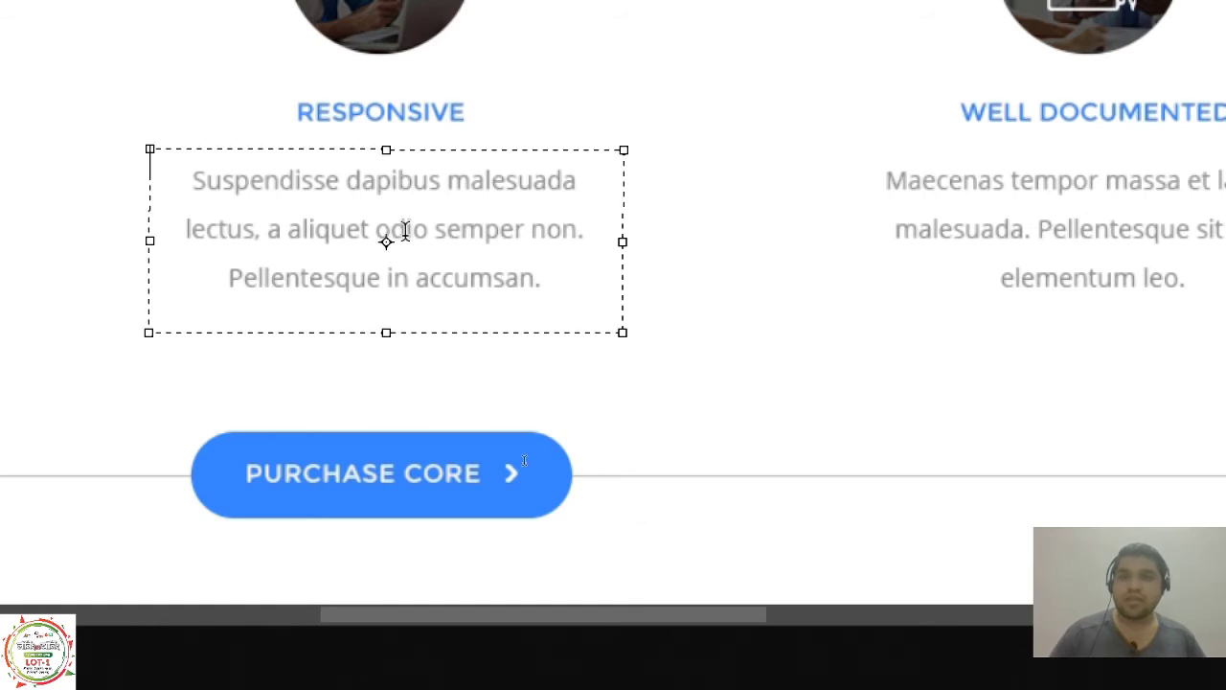
{"action": "key", "text": "Escape"}
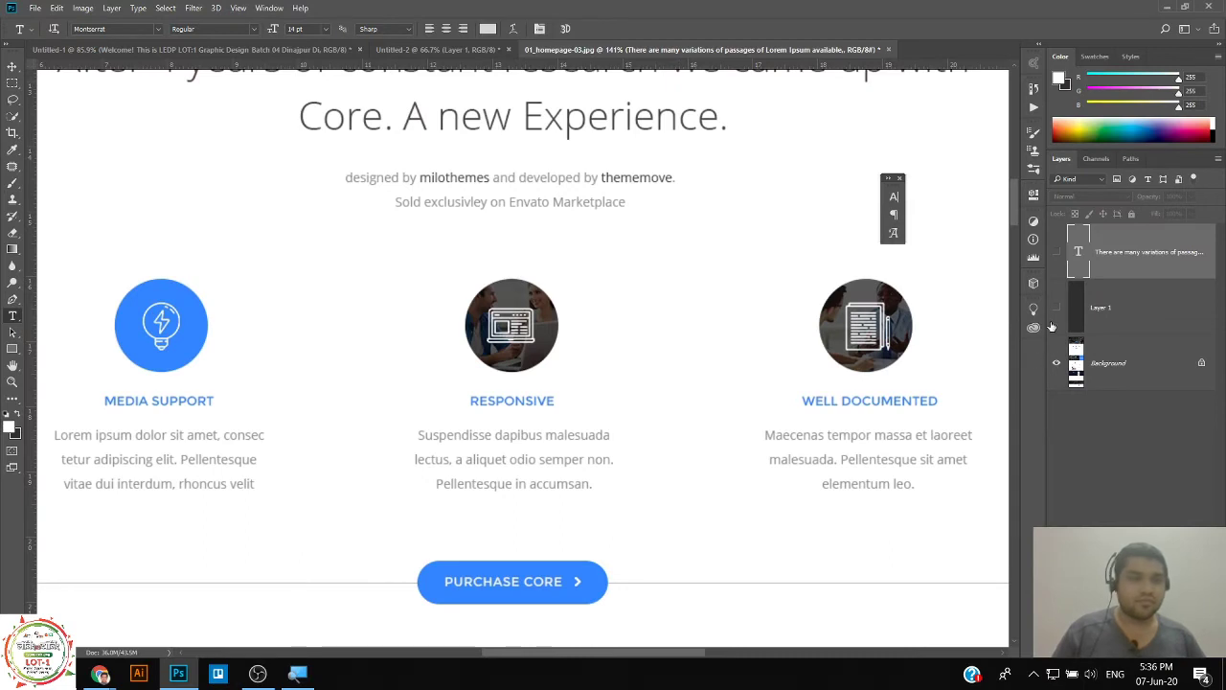
Show Layer 1 and the paragraph text layer again, and return to the Move tool.
{"action": "left_click", "coordinate": [1057, 317]}
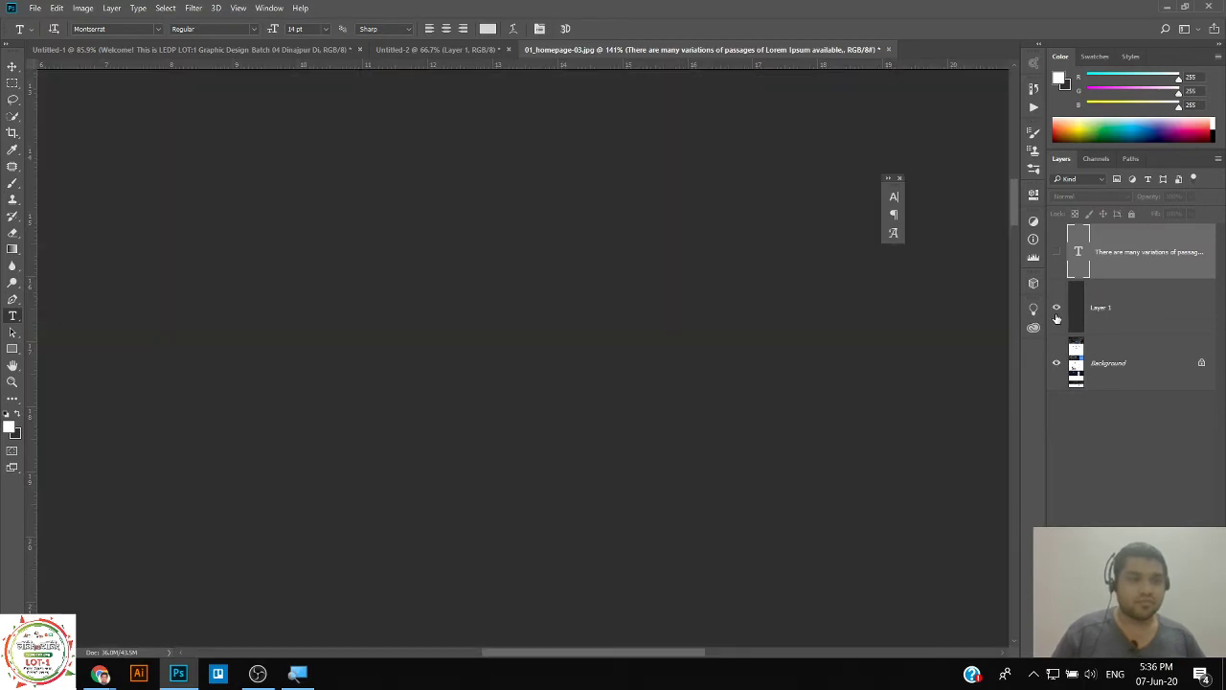
{"action": "left_click", "coordinate": [1057, 254]}
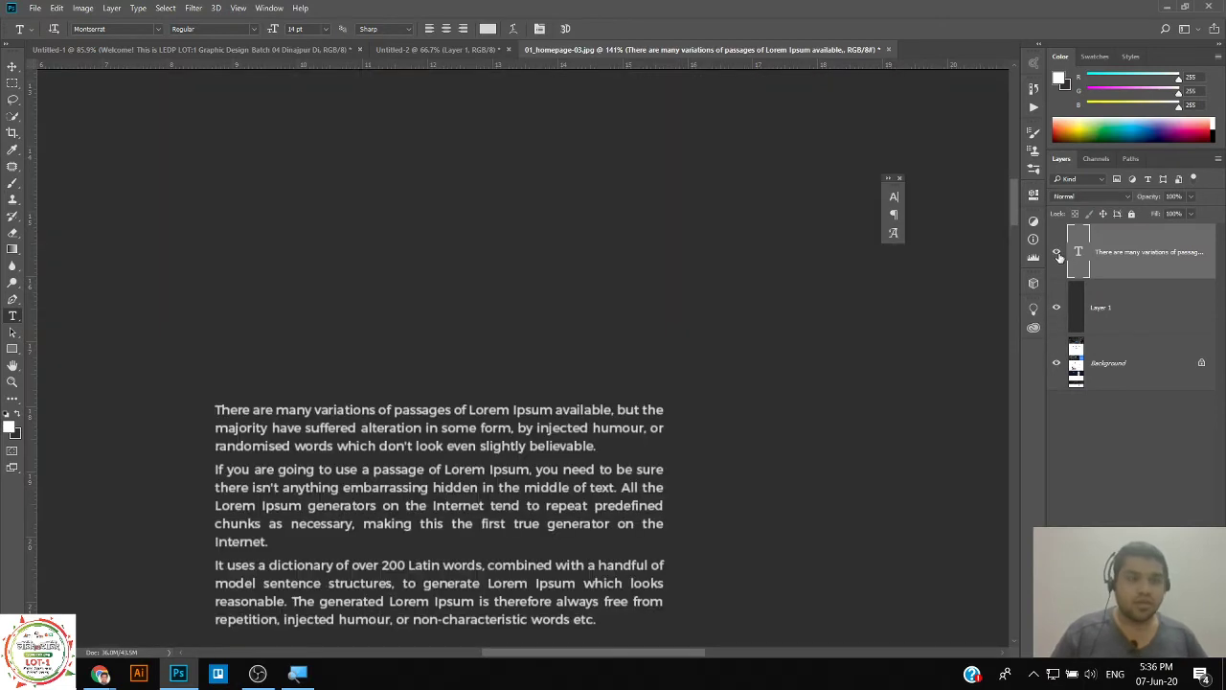
{"action": "left_click", "coordinate": [14, 66]}
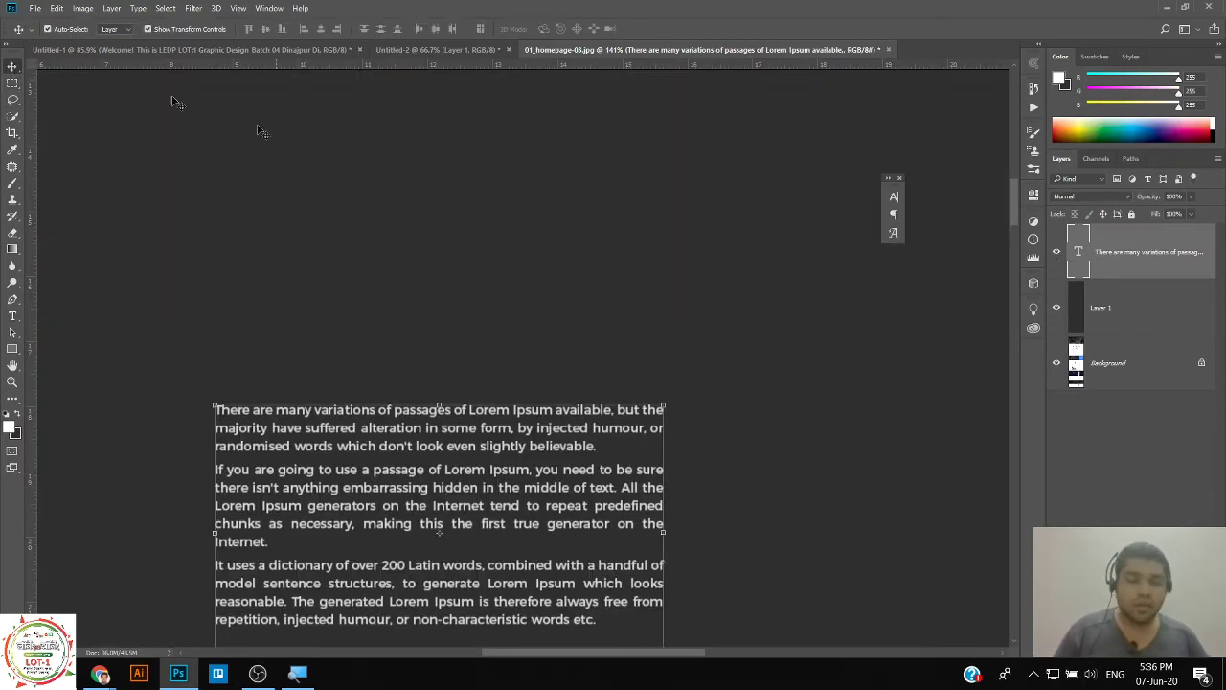
Examine the three justified paragraphs of the text layer at higher magnification over the dark Layer 1.
{"action": "key", "text": "shift+Up"}
{"action": "key", "text": "shift+Up"}
{"action": "key", "text": "shift+Up"}
{"action": "key", "text": "shift+Up"}
{"action": "key", "text": "shift+Up"}
{"action": "key", "text": "shift+Up"}
{"action": "key", "text": "shift+Up"}
{"action": "key", "text": "shift+Up"}
{"action": "key", "text": "shift+Up"}
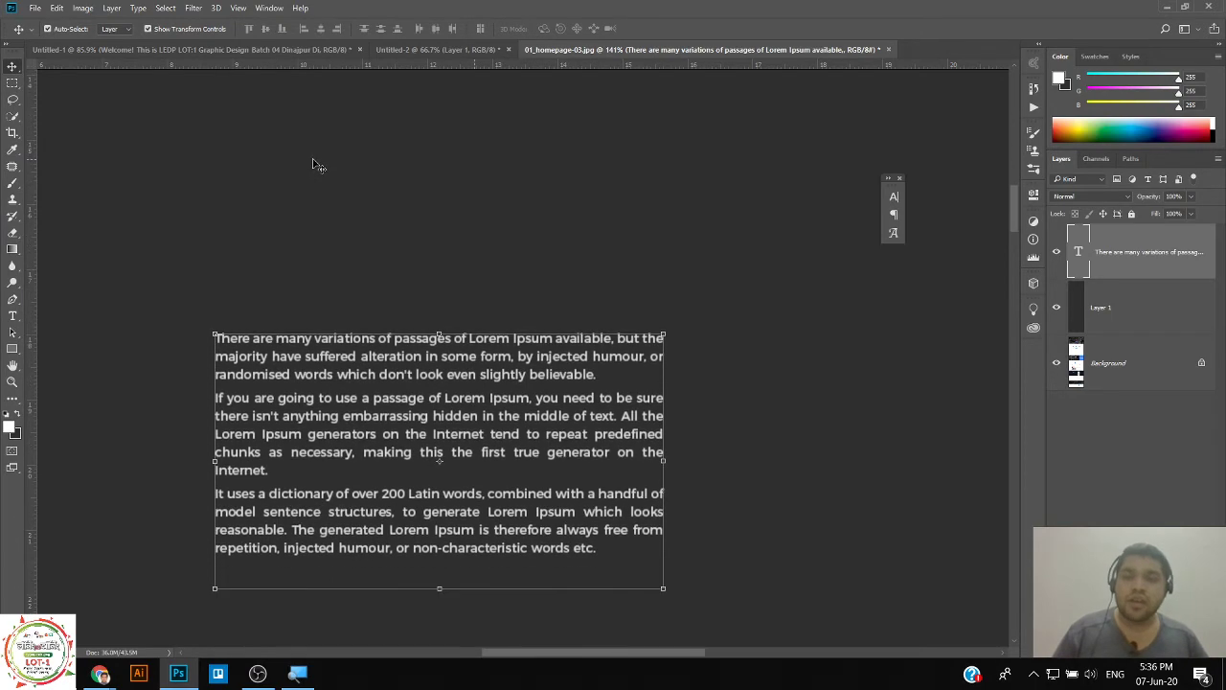
{"action": "left_click", "coordinate": [294, 201]}
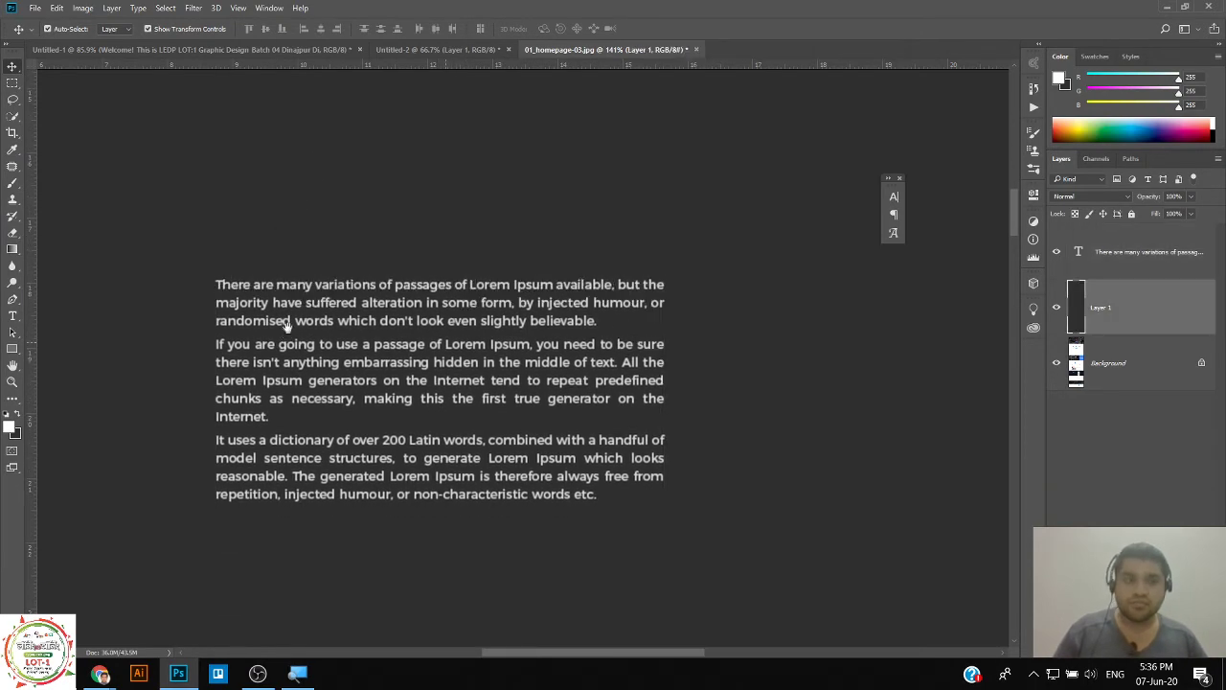
{"action": "left_click_drag", "start_coordinate": [284, 334], "coordinate": [307, 245]}
{"action": "scroll", "coordinate": [306, 245], "scroll_direction": "up", "scroll_amount": 5}
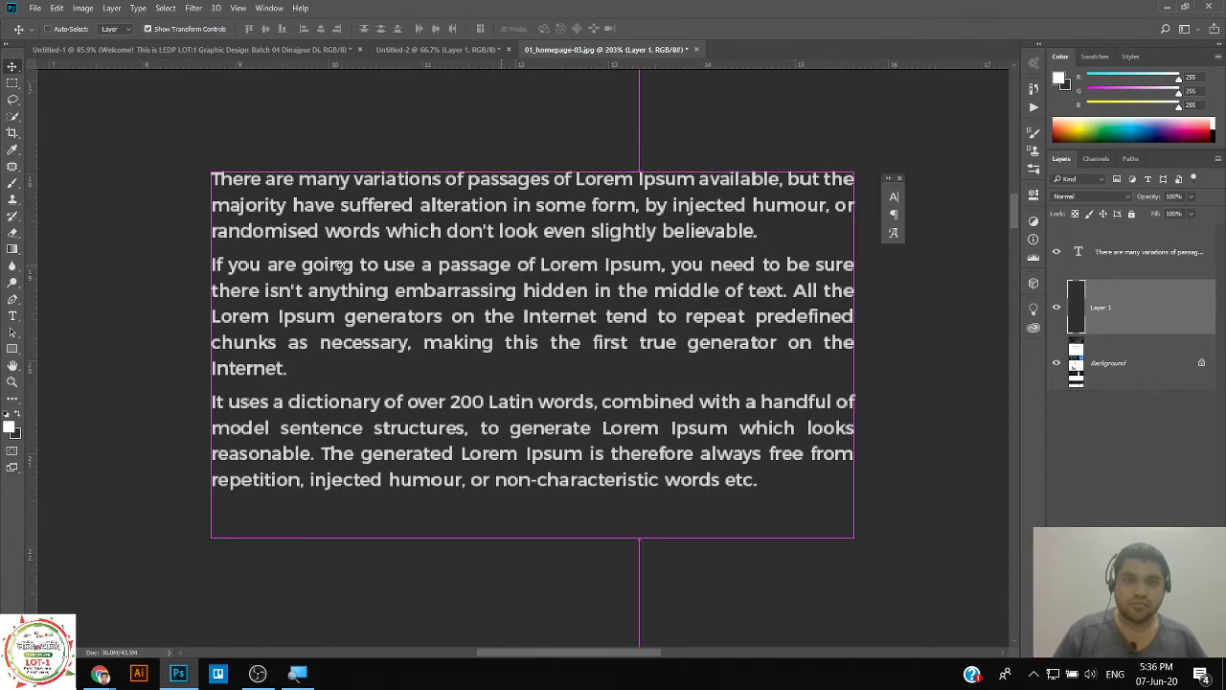
{"action": "scroll", "coordinate": [337, 278], "scroll_direction": "up", "scroll_amount": 3}
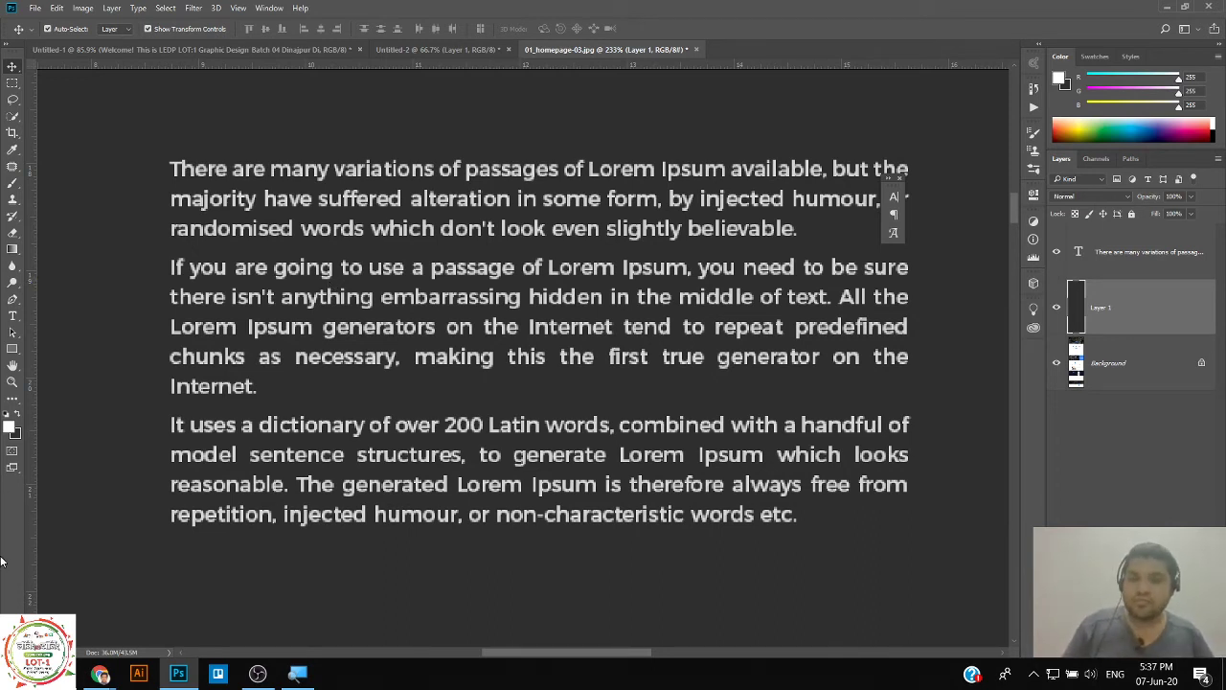
Switch to Chrome and bring up the running Google Meet call.
{"action": "mouse_move", "coordinate": [96, 673]}
{"action": "left_click", "coordinate": [78, 623]}
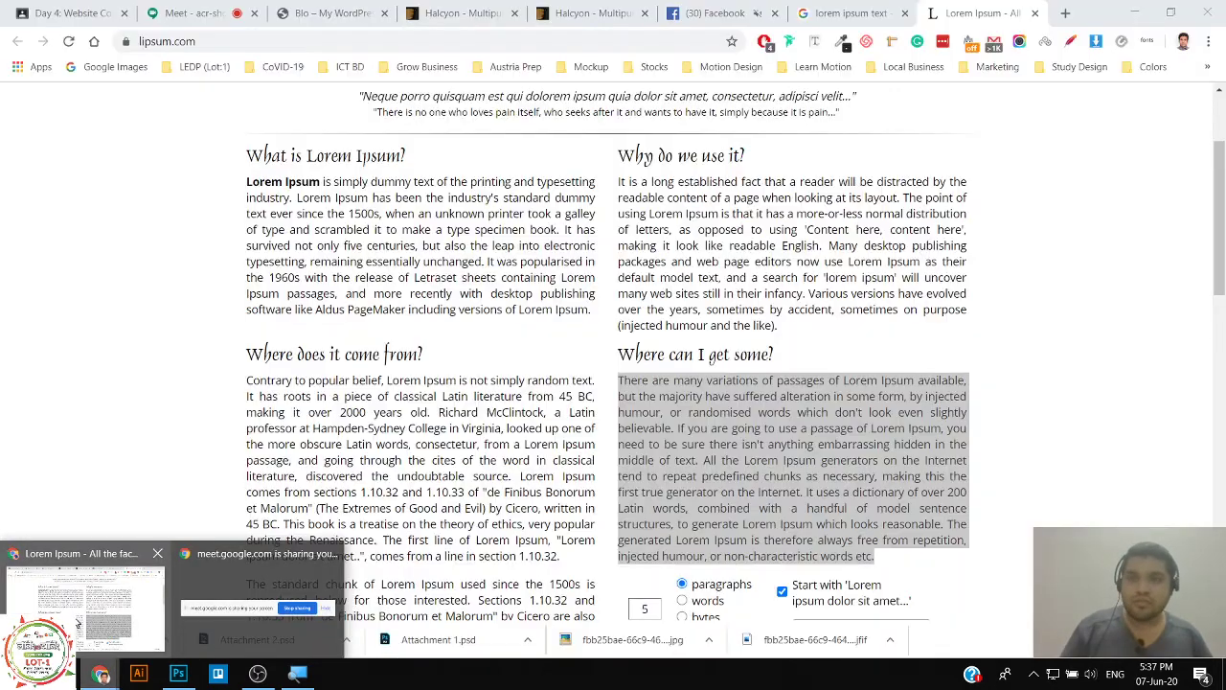
{"action": "left_click", "coordinate": [230, 11]}
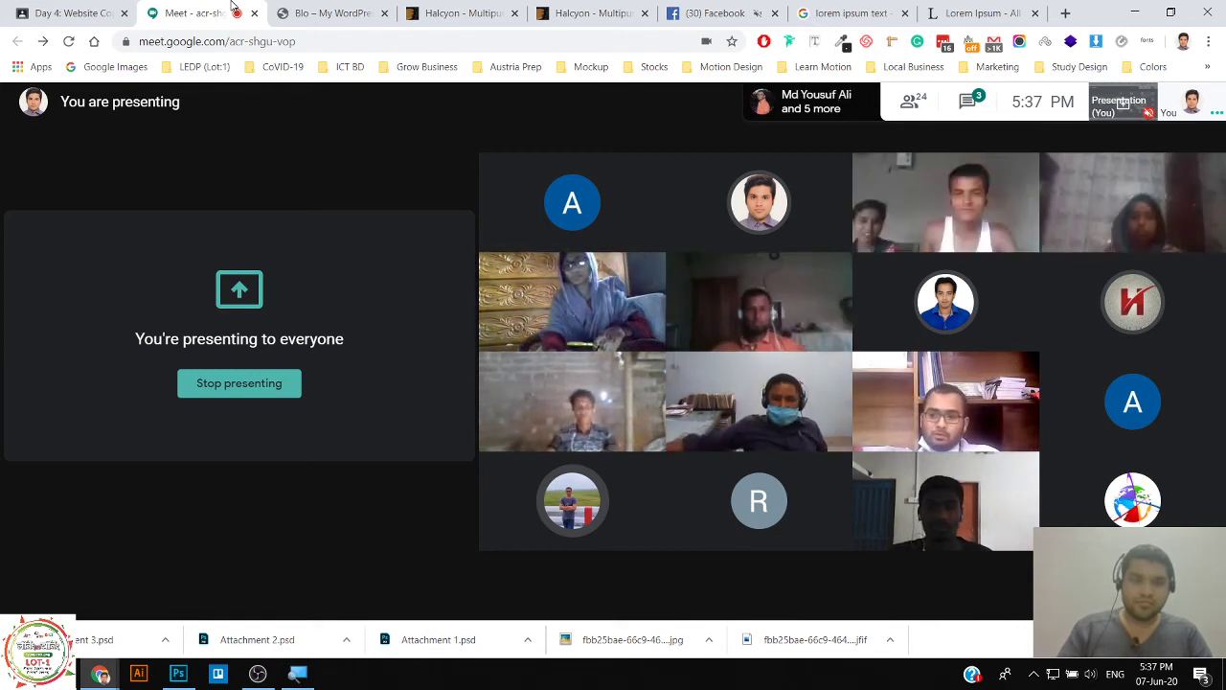
{"action": "key", "text": "Print"}
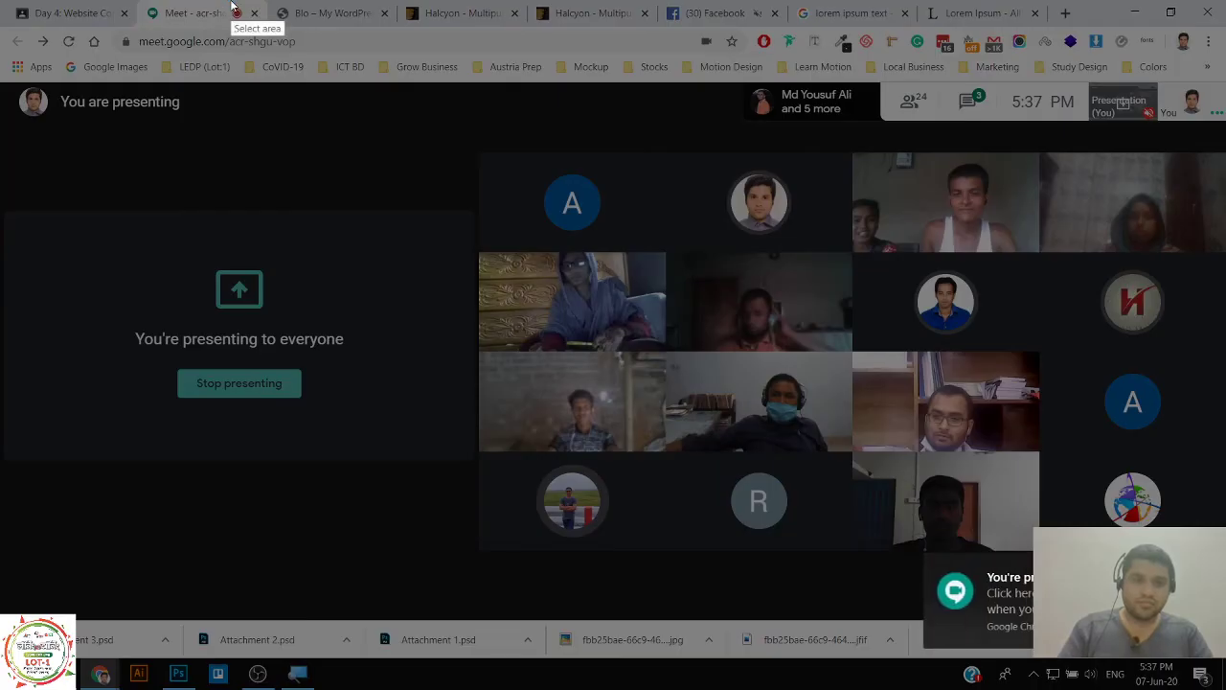
{"action": "key", "text": "Escape"}
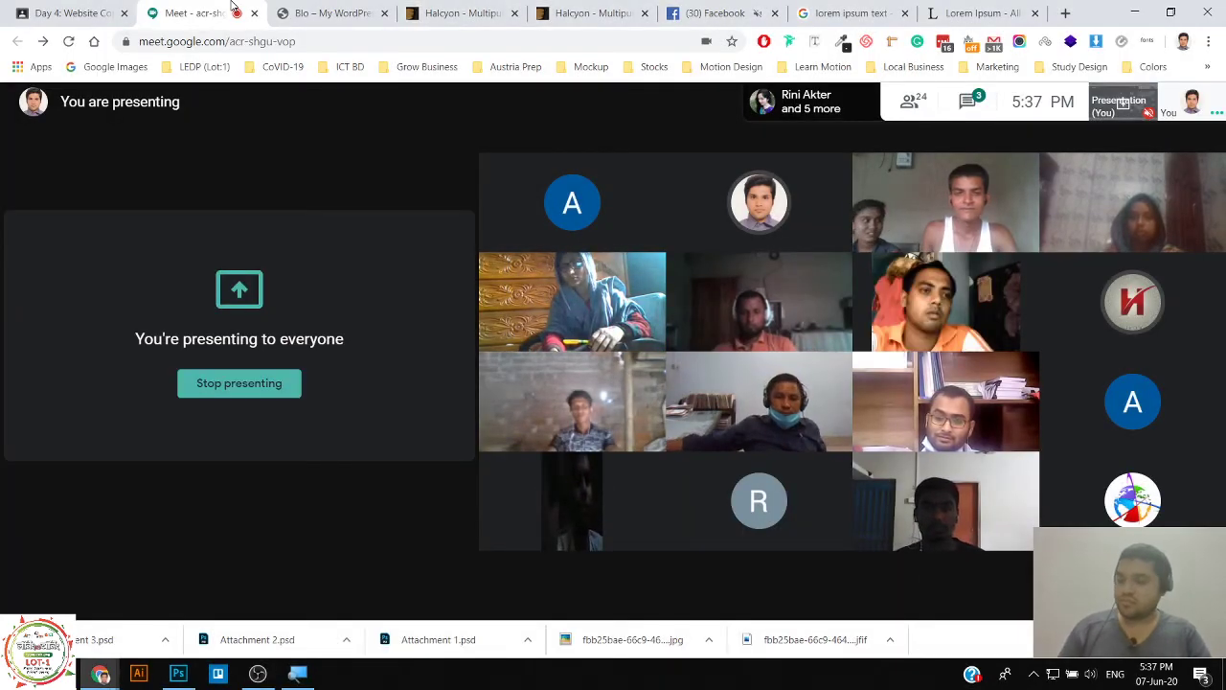
{"action": "key", "text": "Print"}
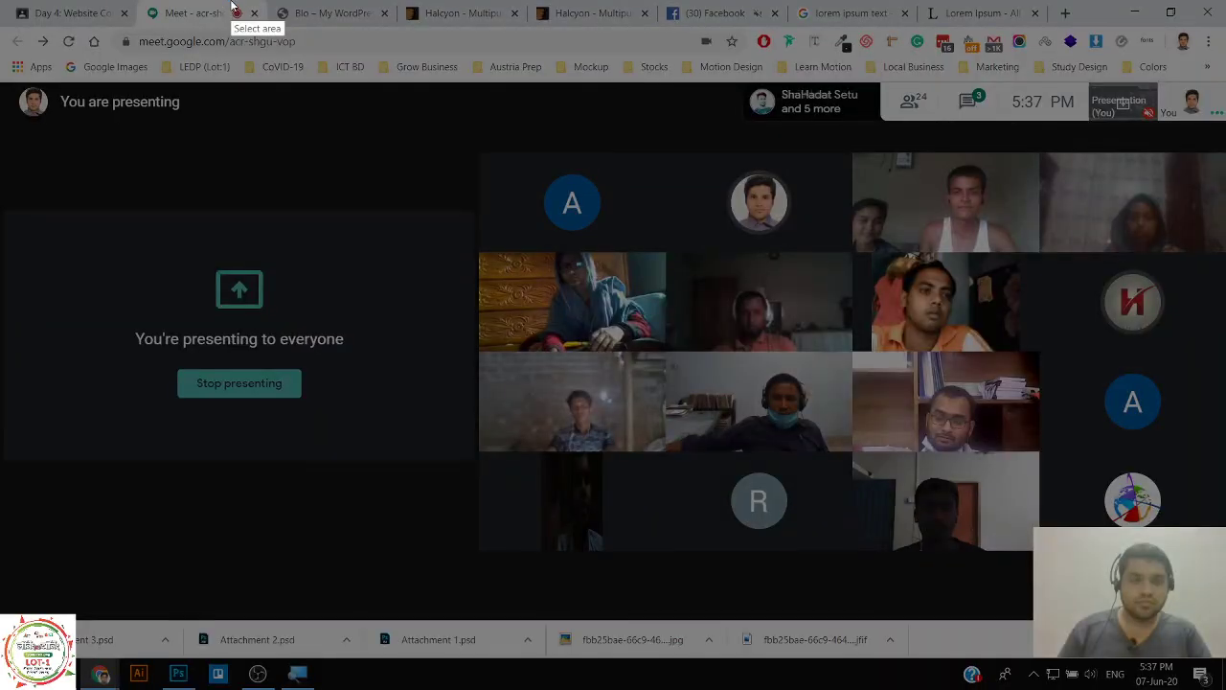
{"action": "key", "text": "Escape"}
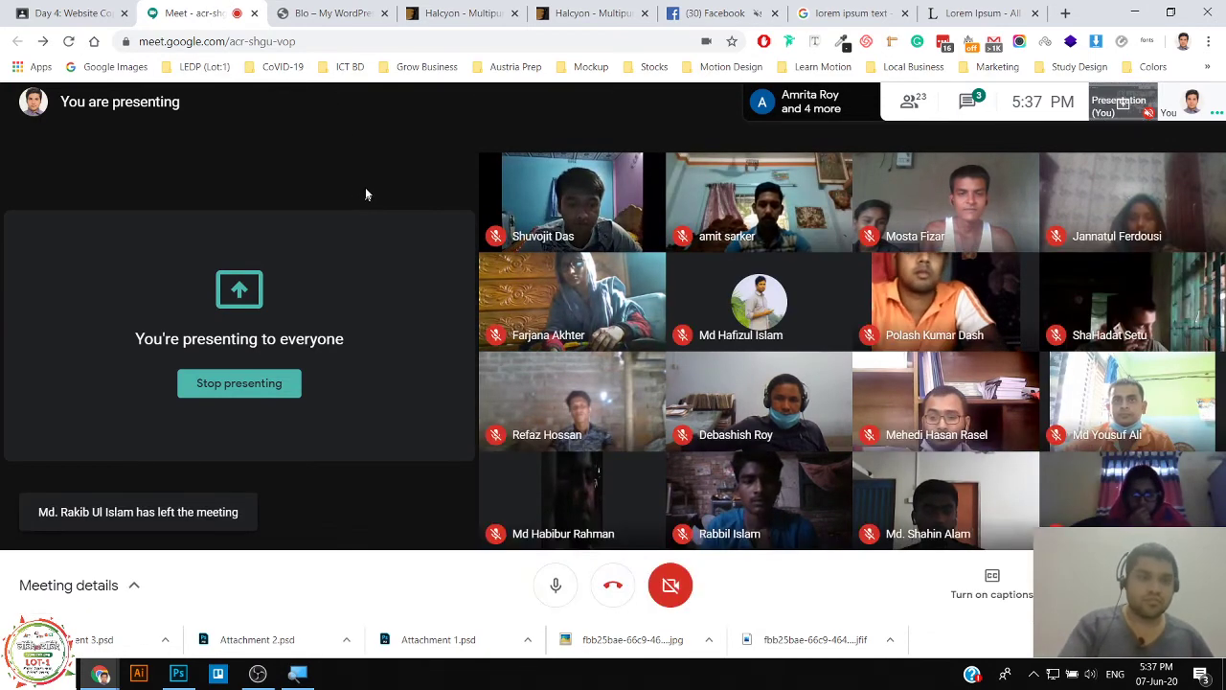
Capture a screenshot of the Google Meet call with its participant grid and save it.
{"action": "key", "text": "Print"}
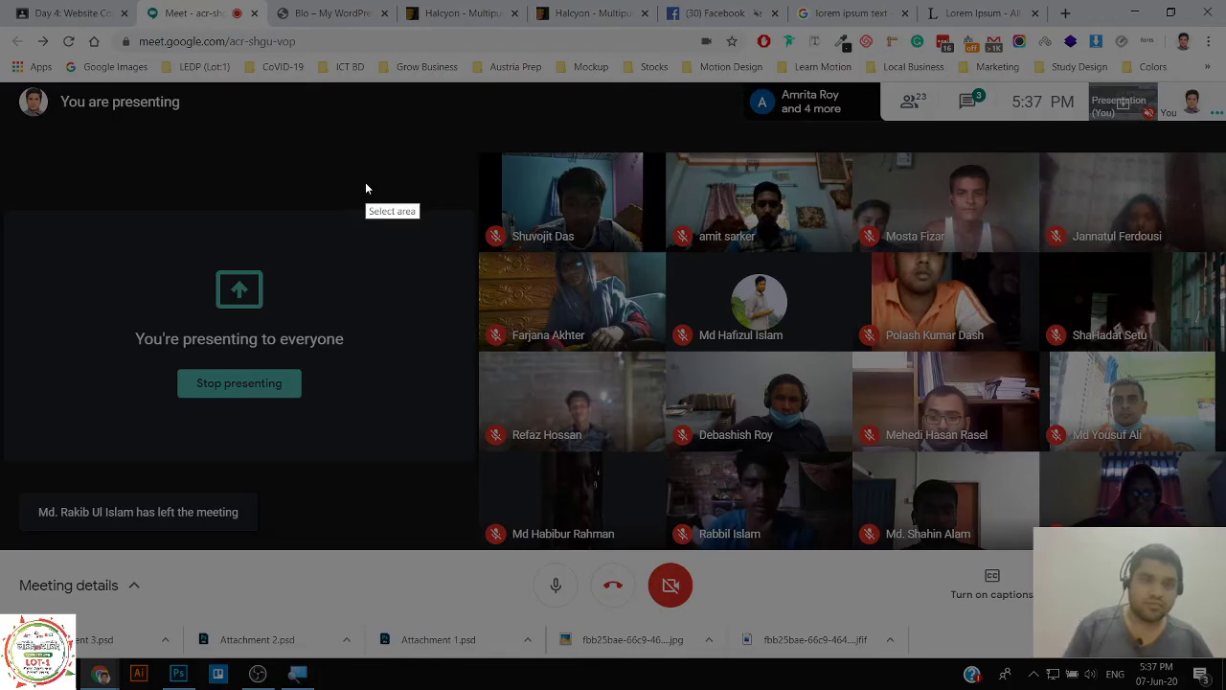
{"action": "left_click", "coordinate": [366, 184]}
{"action": "key", "text": "ctrl+s"}
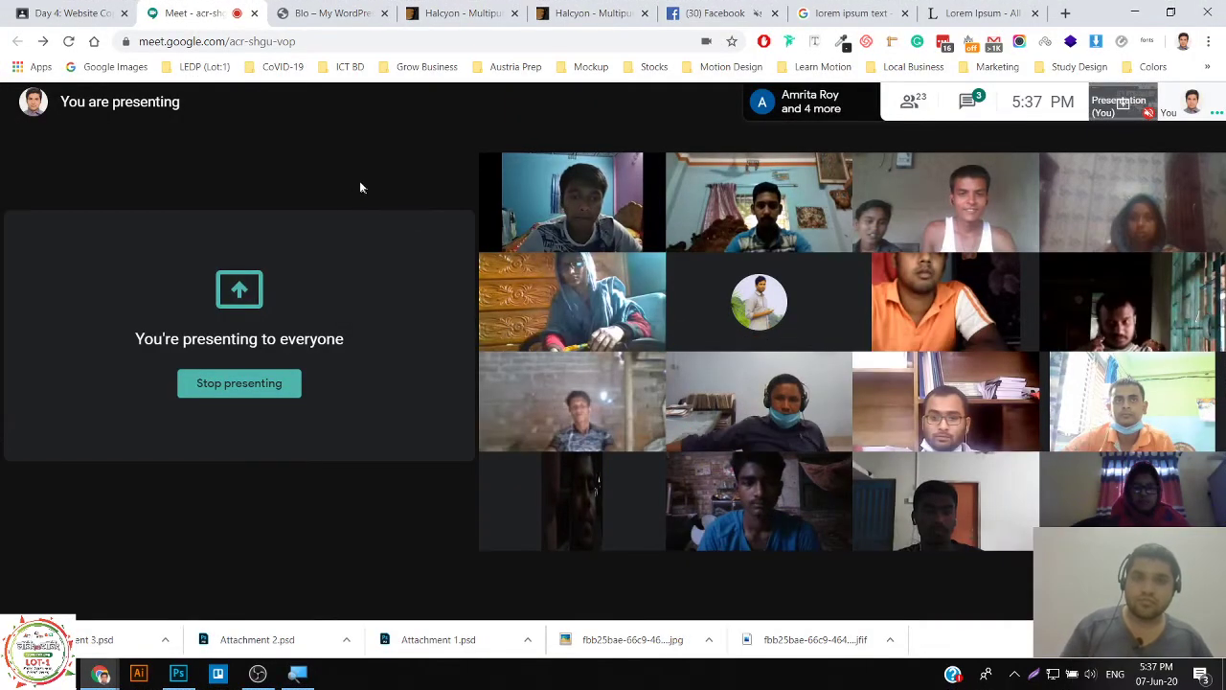
Minimise Chrome and Photoshop so that the desktop shows.
{"action": "left_click", "coordinate": [1131, 9]}
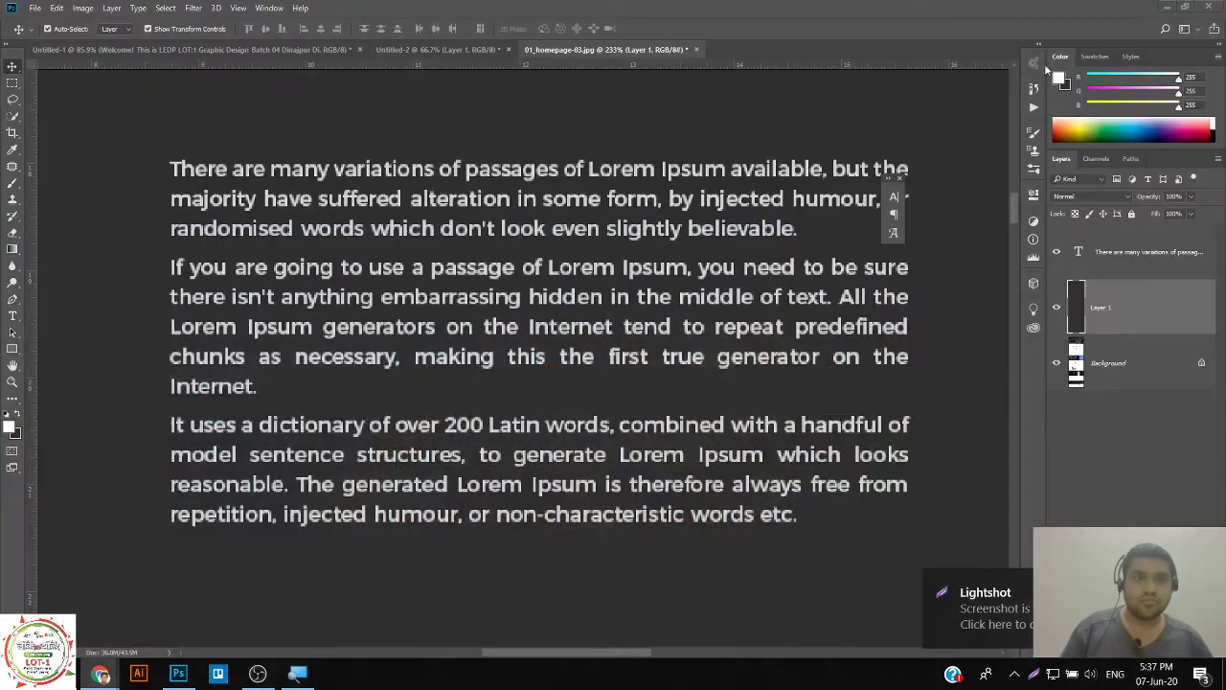
{"action": "left_click", "coordinate": [1169, 8]}
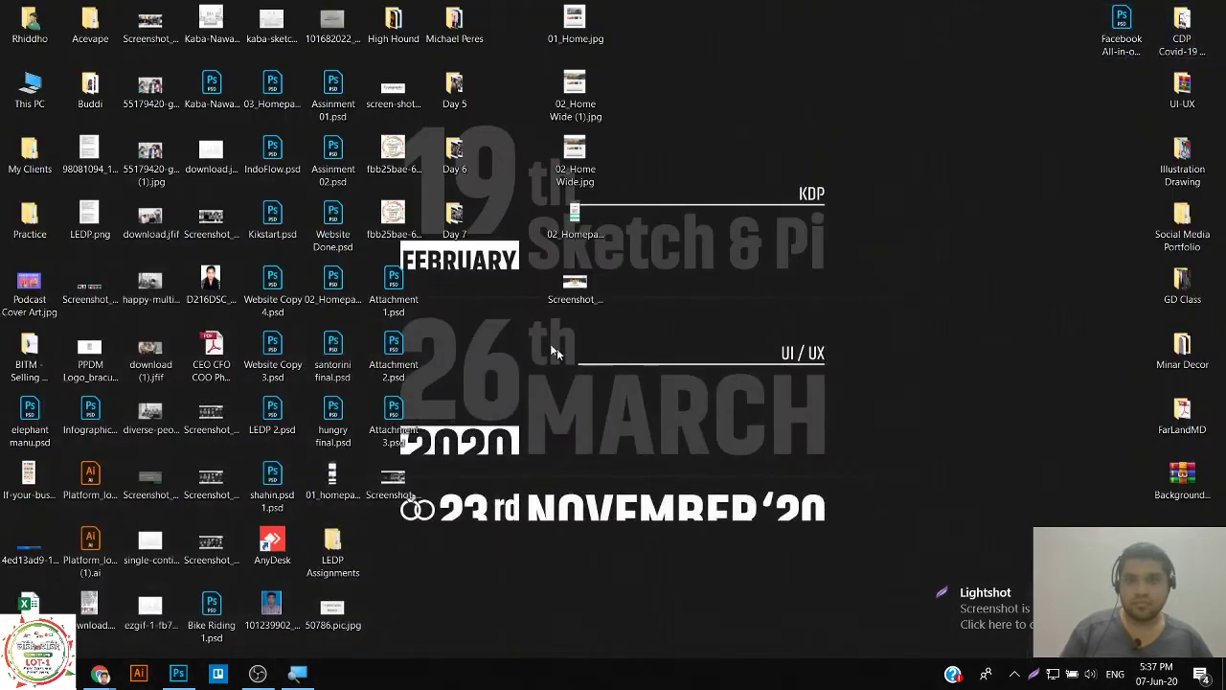
Rename Screenshot_8.png in the Day 7 desktop folder as GD-04_Day 7(4).png and minimize the folder window.
{"action": "double_click", "coordinate": [449, 222]}
{"action": "left_click", "coordinate": [837, 466]}
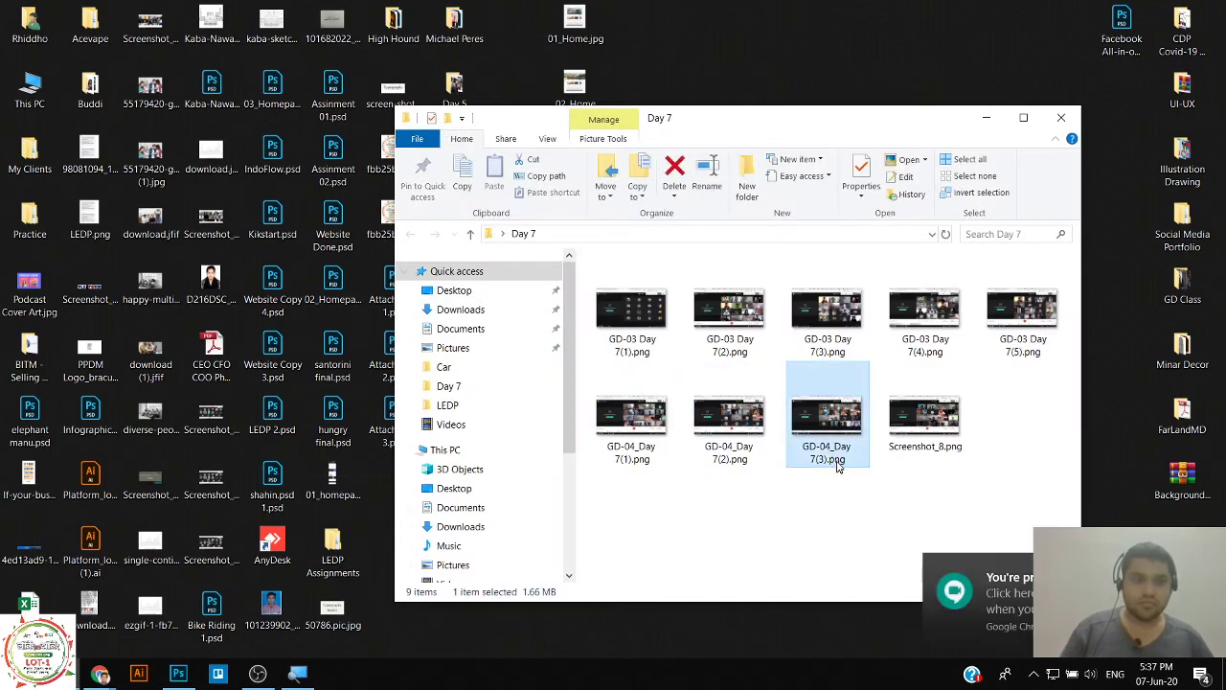
{"action": "left_click", "coordinate": [837, 458]}
{"action": "key", "text": "ctrl+c"}
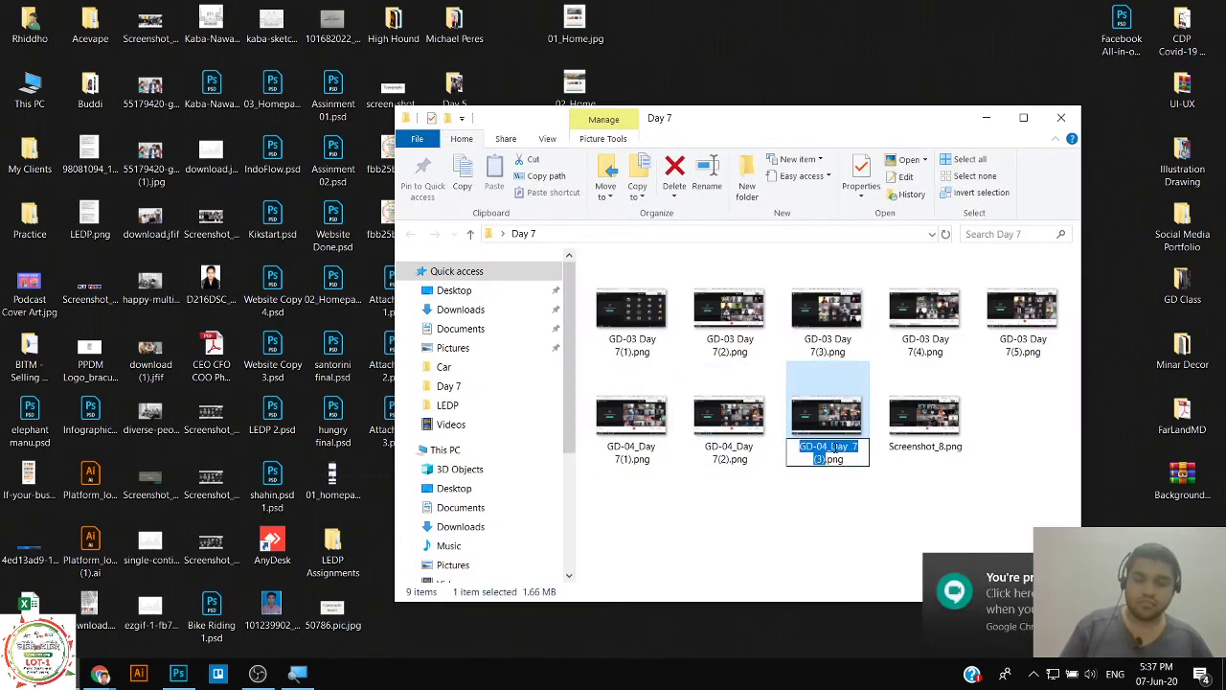
{"action": "left_click", "coordinate": [926, 447]}
{"action": "left_click", "coordinate": [925, 448]}
{"action": "key", "text": "ctrl+v"}
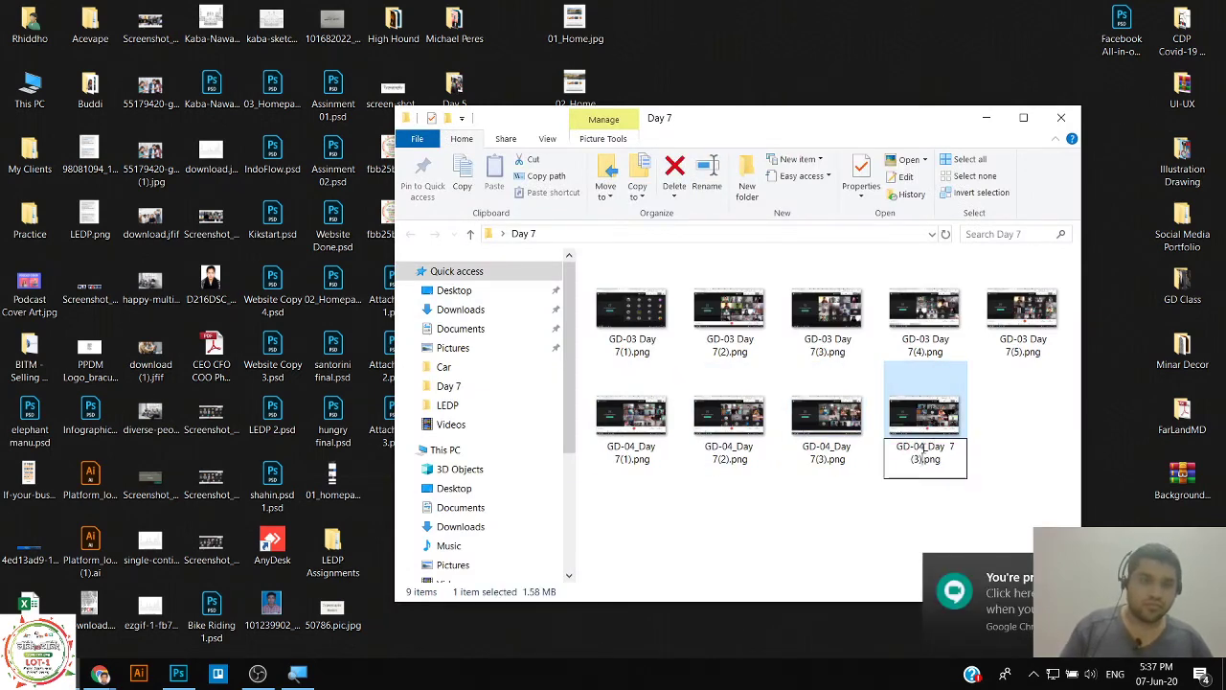
{"action": "key", "text": "Left"}
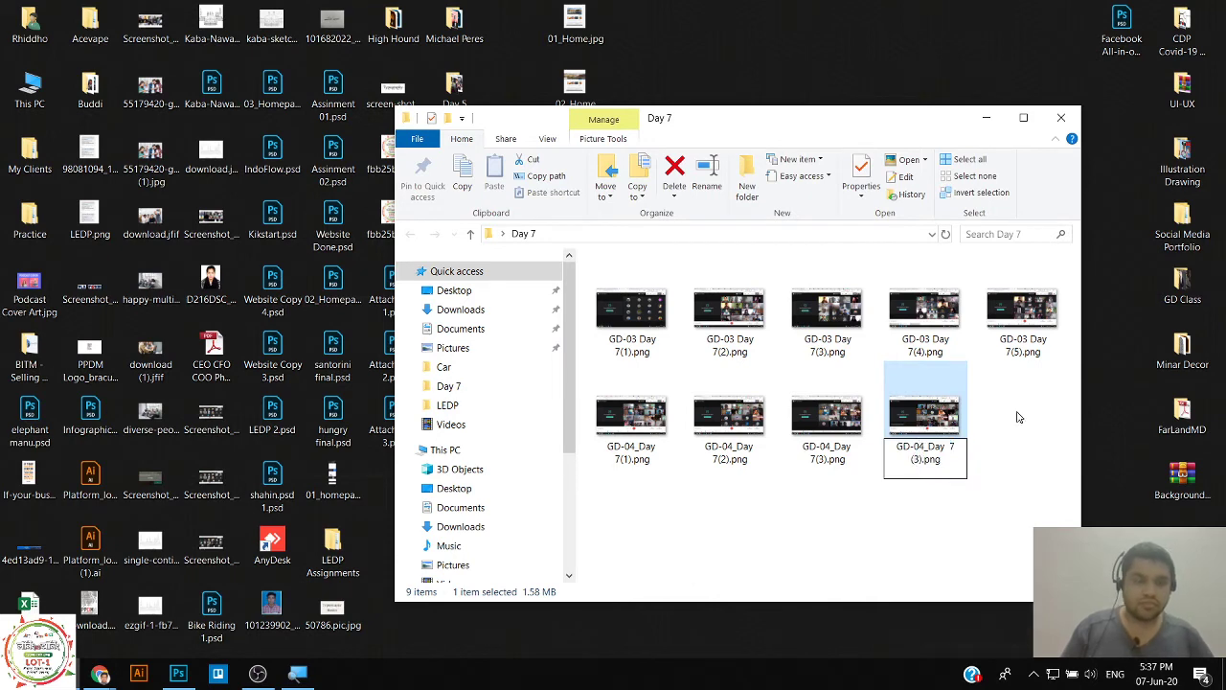
{"action": "key", "text": "BackSpace"}
{"action": "type", "text": "4"}
{"action": "key", "text": "Return"}
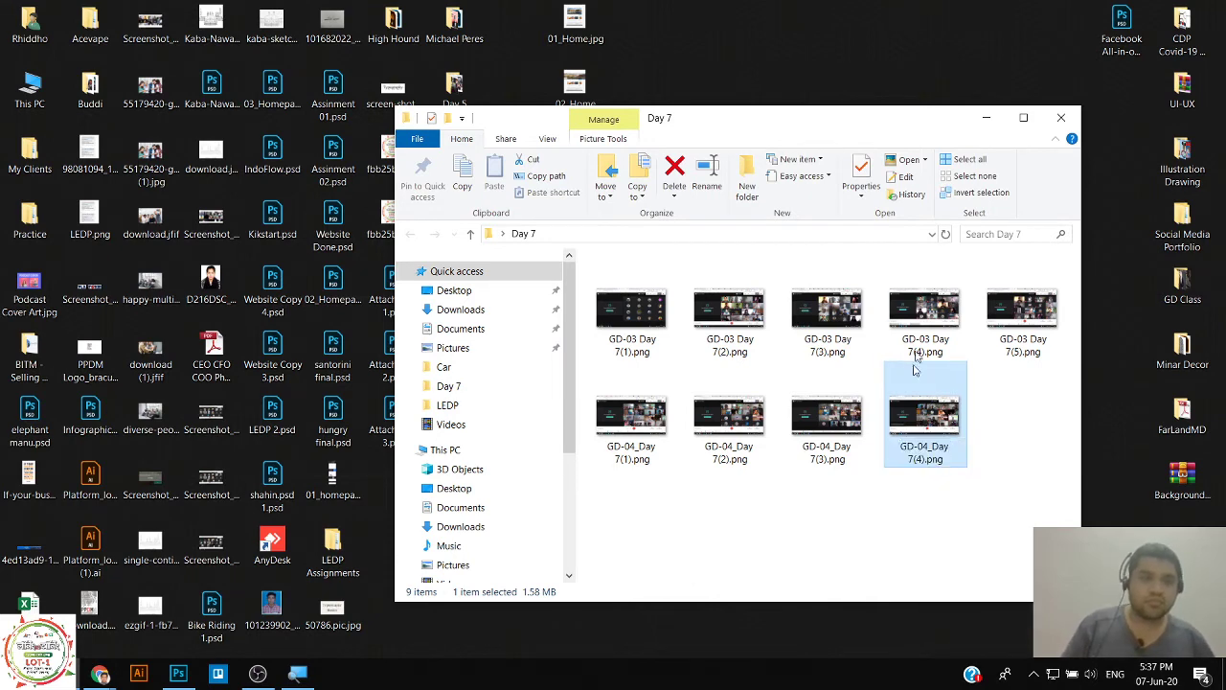
{"action": "left_click", "coordinate": [986, 117]}
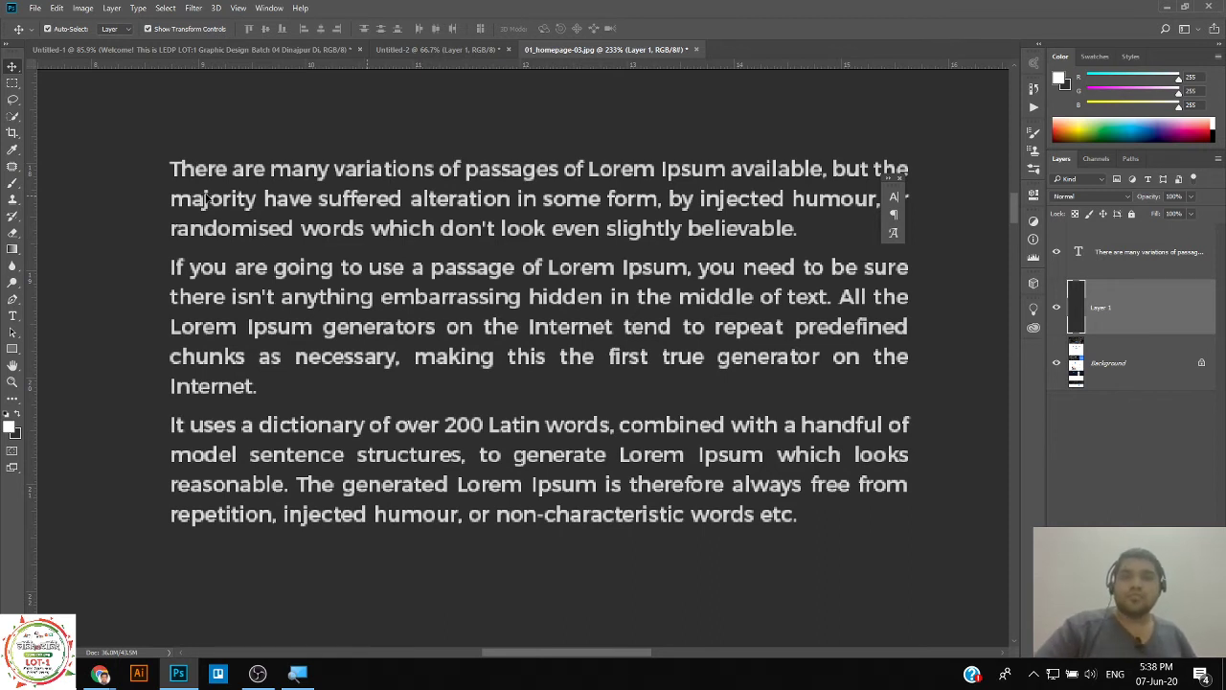
Switch to the Untitled-2 document in Photoshop and activate the Type tool.
{"action": "left_click", "coordinate": [396, 49]}
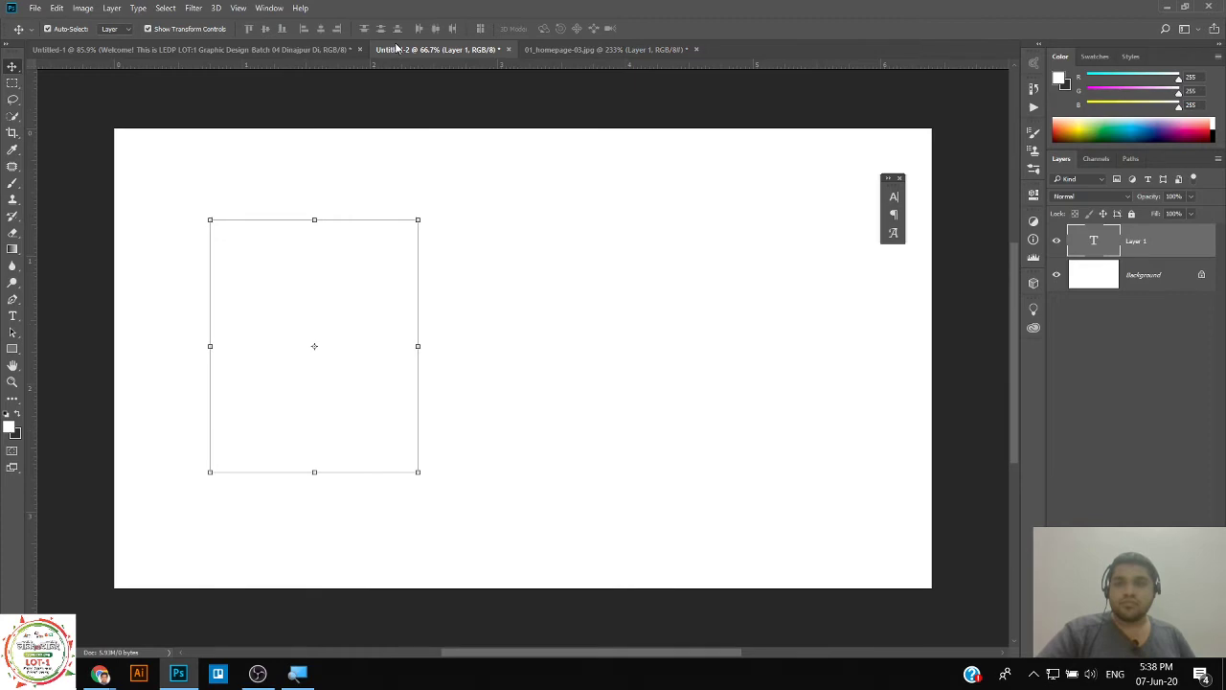
{"action": "left_click", "coordinate": [12, 316]}
Check the Google Meet call in Chrome and return to Photoshop.
{"action": "mouse_move", "coordinate": [99, 673]}
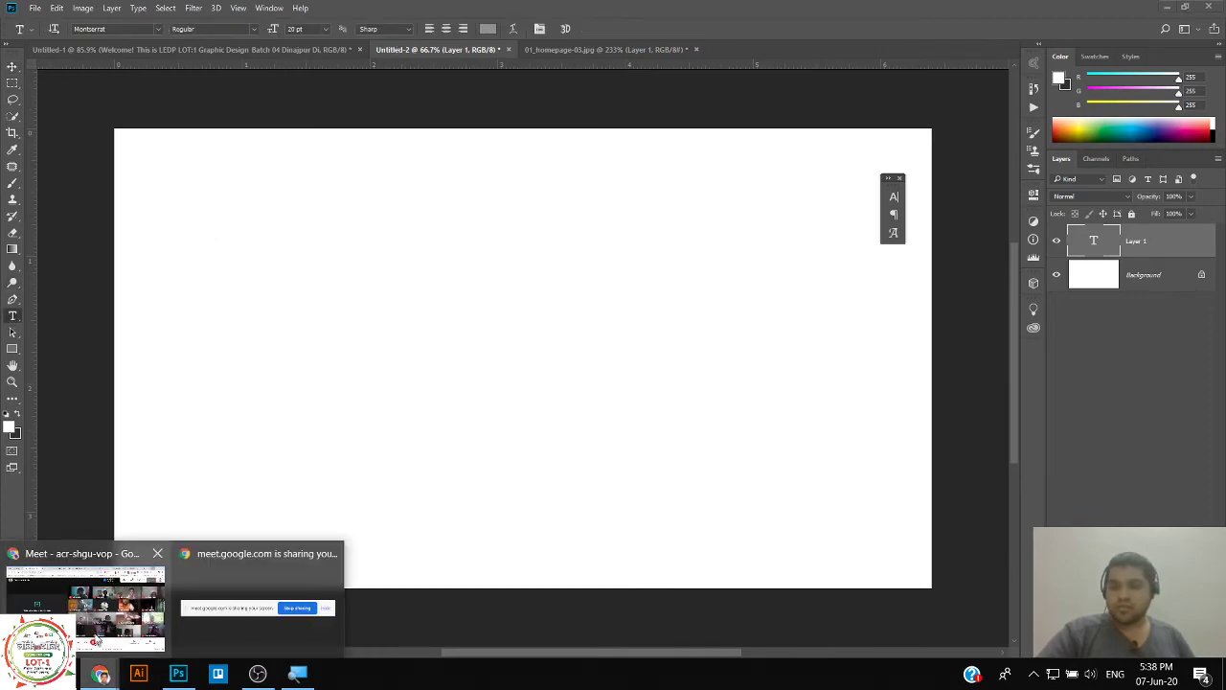
{"action": "left_click", "coordinate": [93, 618]}
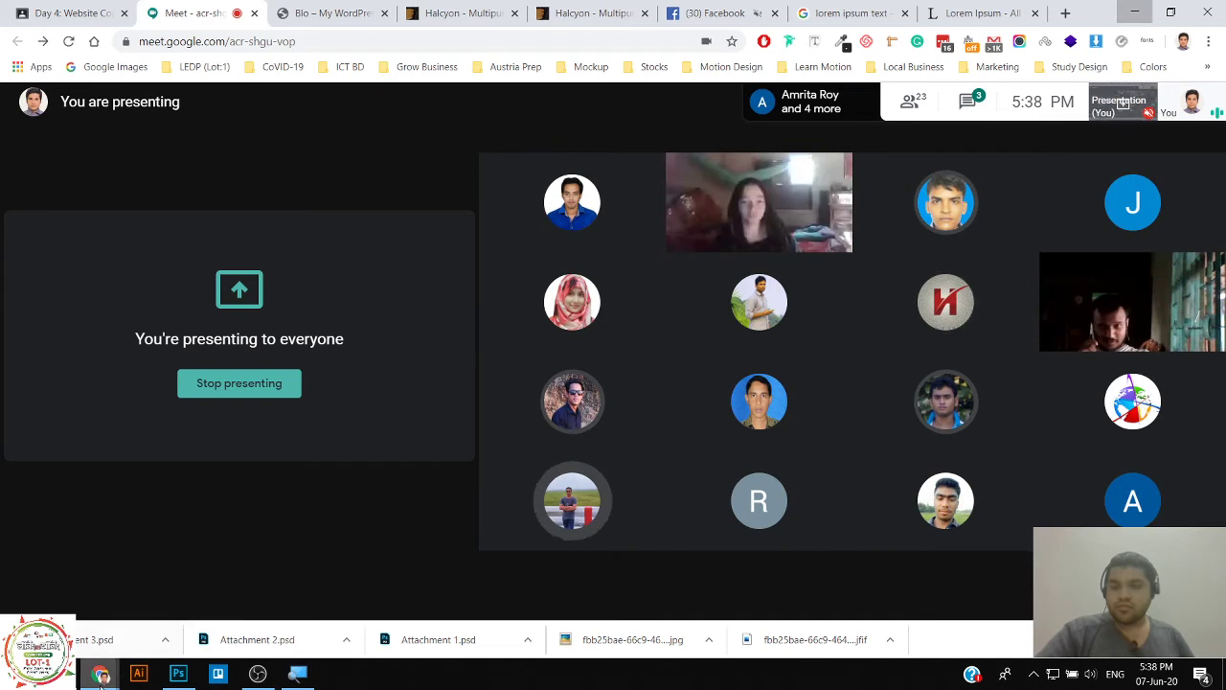
{"action": "mouse_move", "coordinate": [100, 675]}
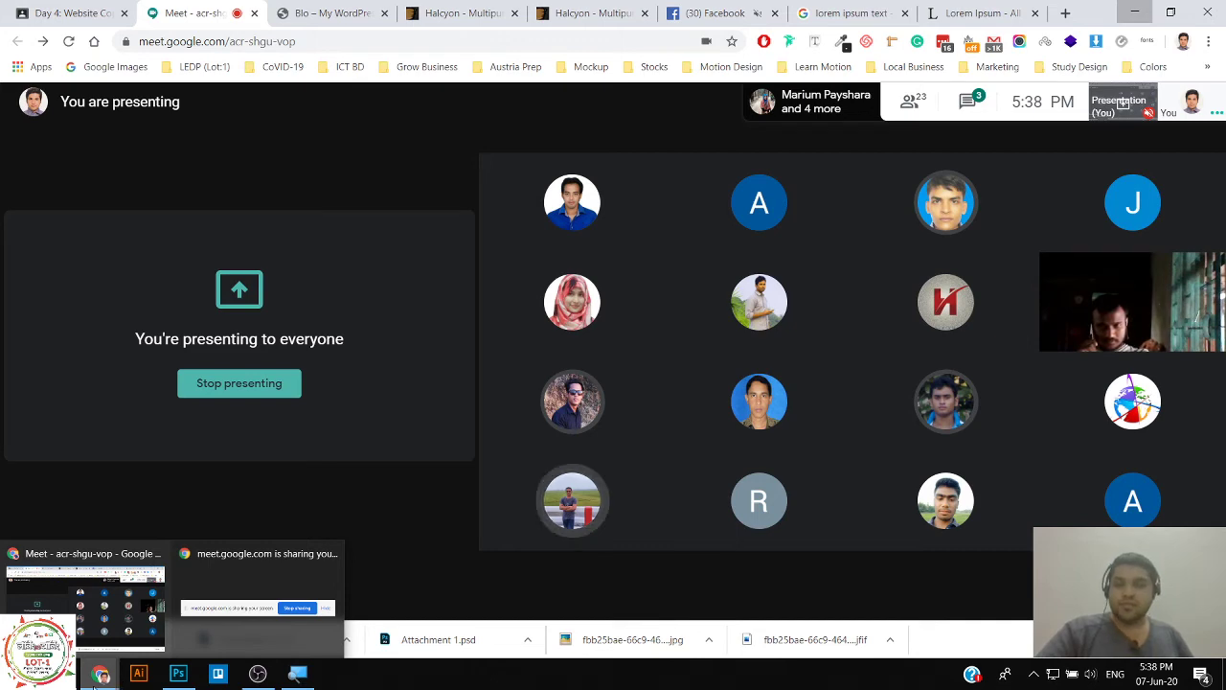
{"action": "key", "text": "alt+Tab"}
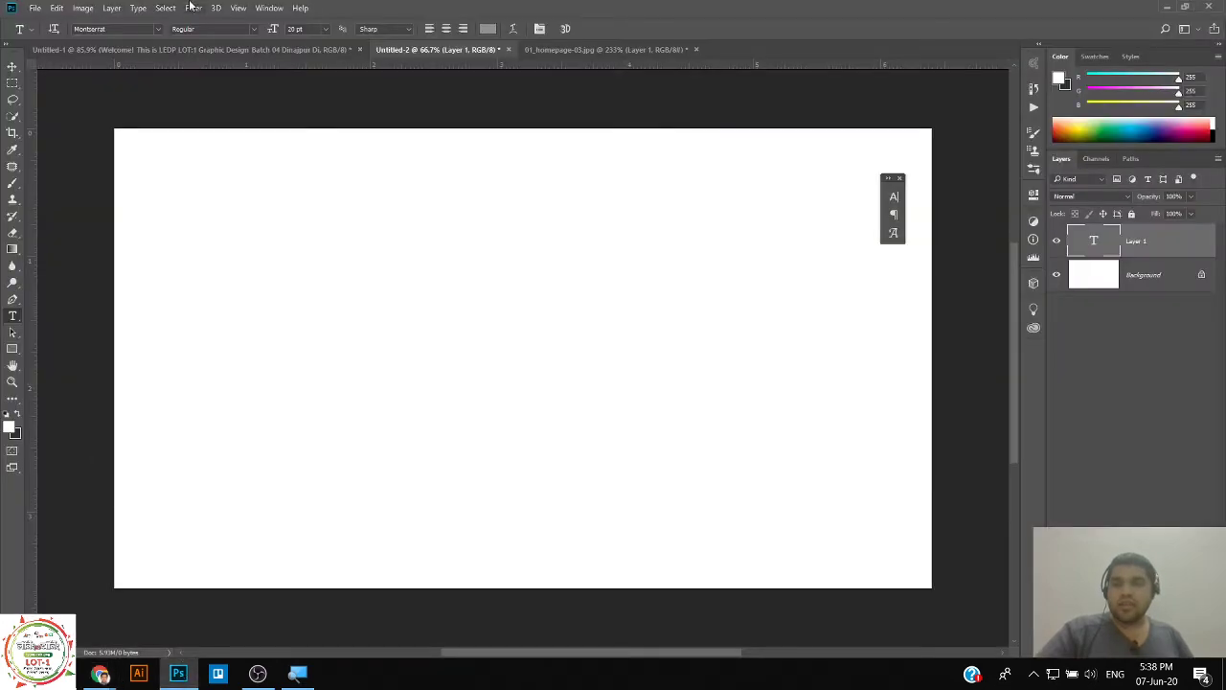
{"action": "left_click", "coordinate": [267, 8]}
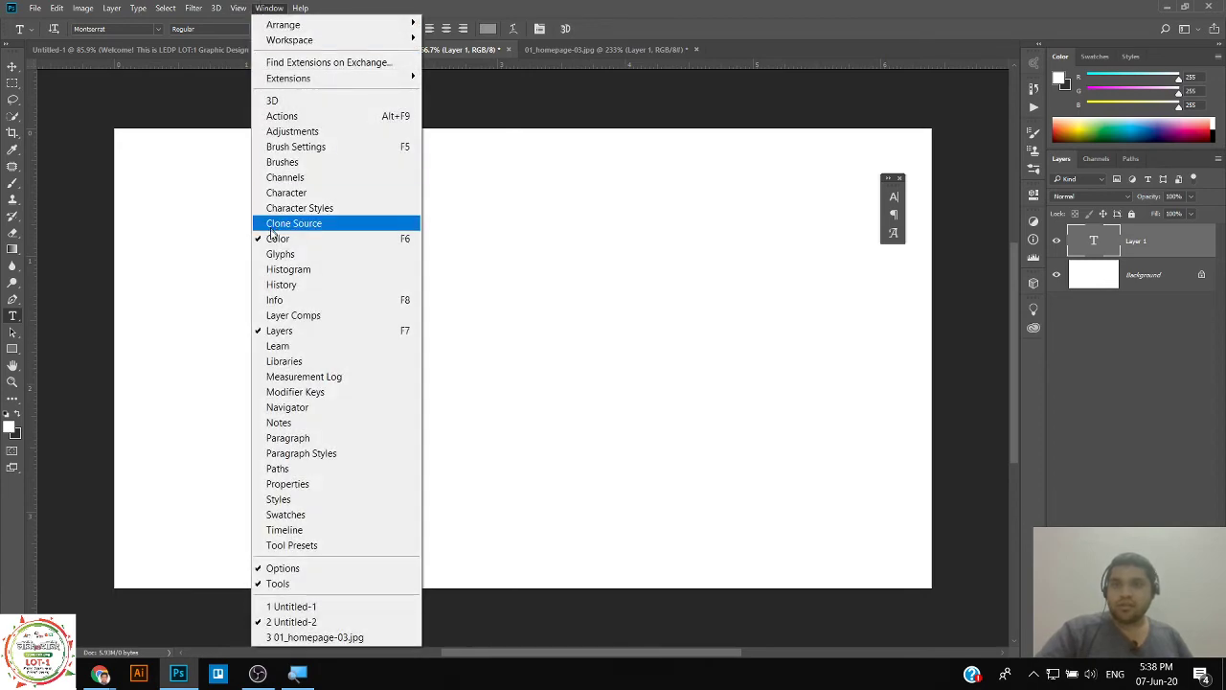
{"action": "key", "text": "Escape"}
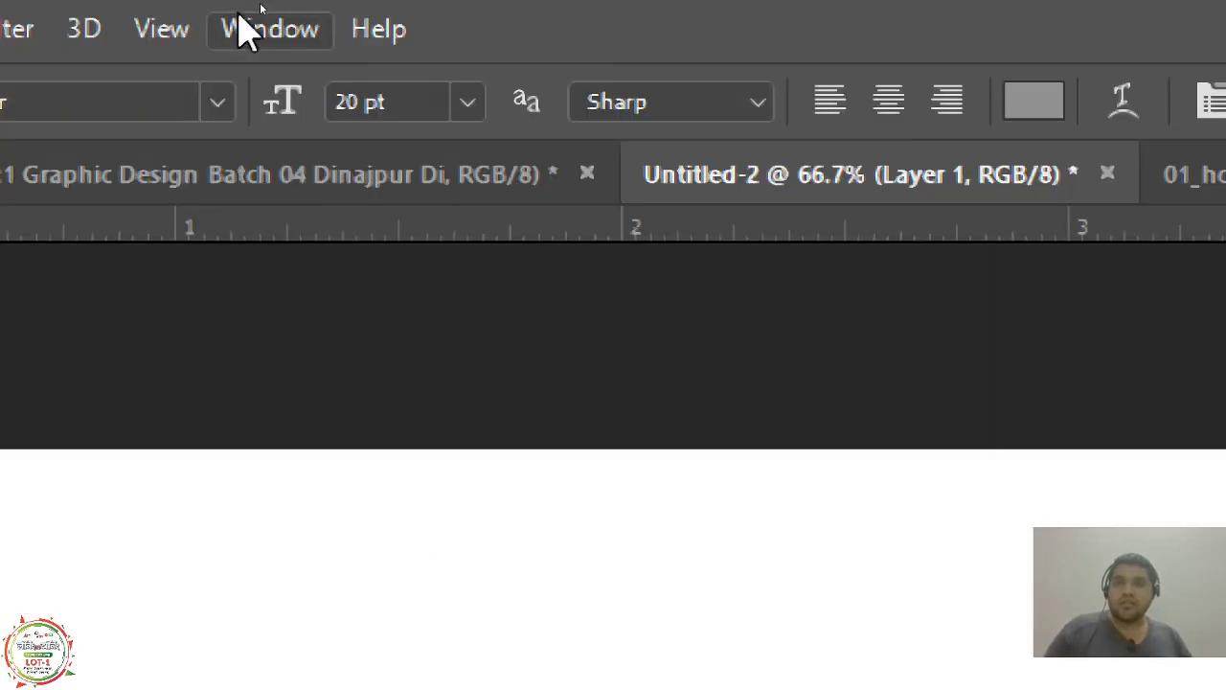
{"action": "left_click", "coordinate": [269, 8]}
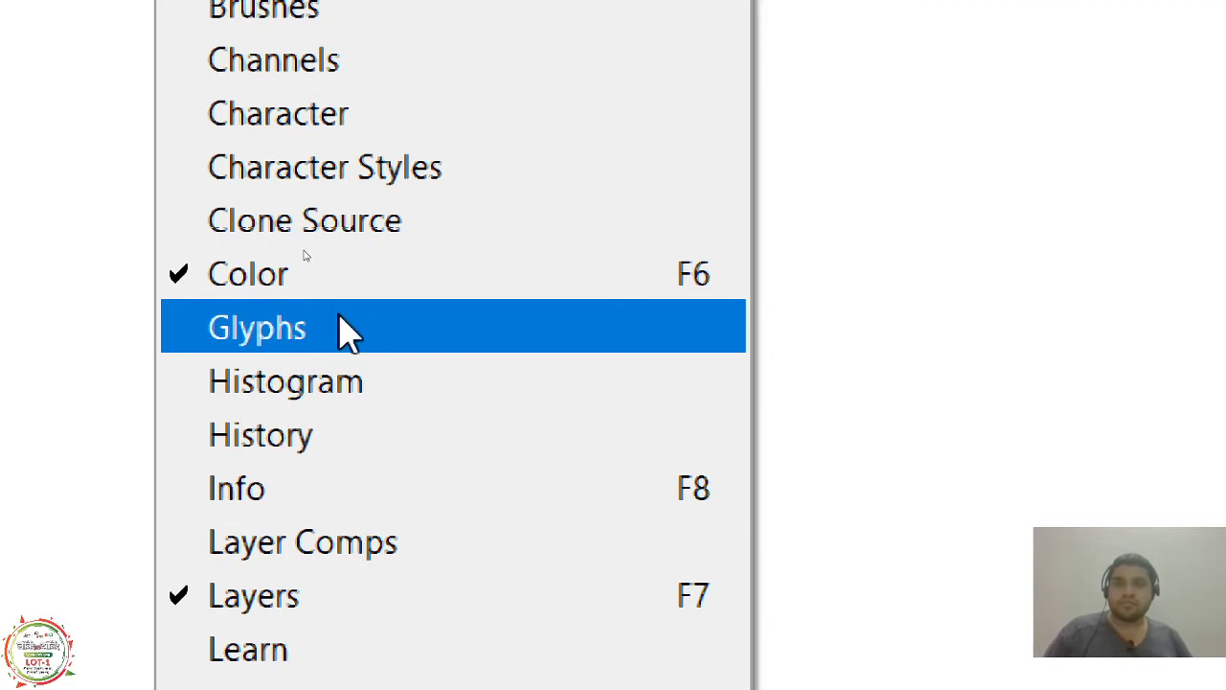
{"action": "left_click", "coordinate": [323, 377]}
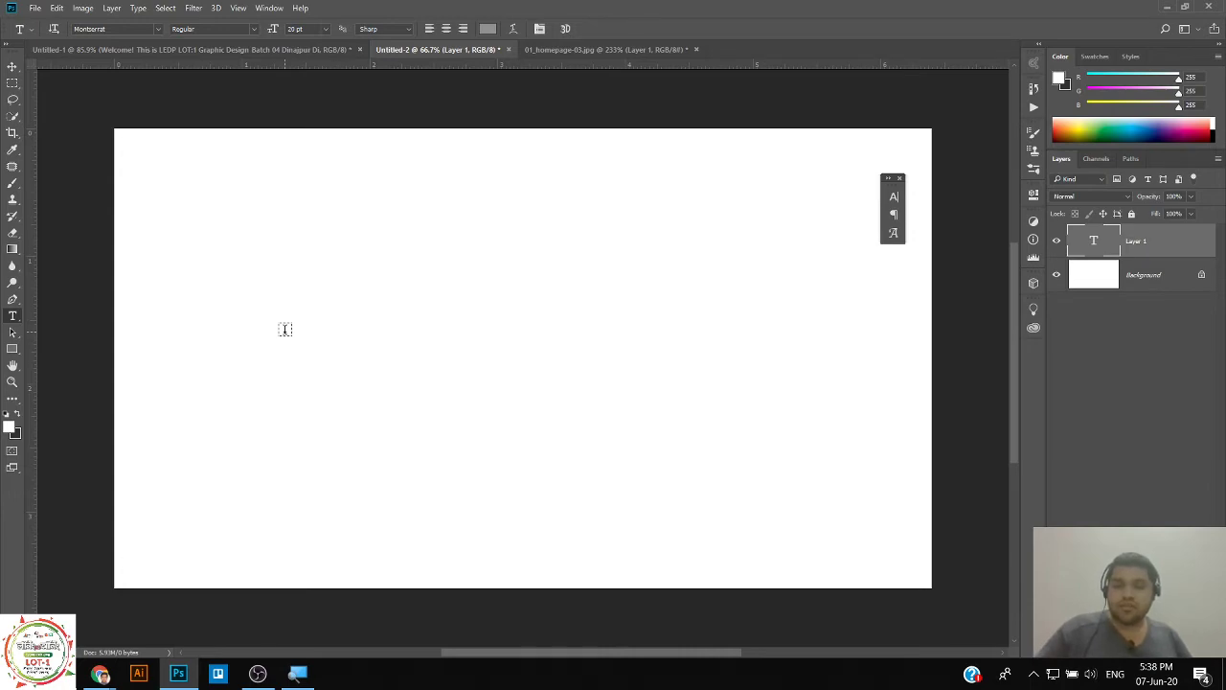
View the "Where can I get some?" passage on lipsum.com in Chrome and return to Photoshop.
{"action": "key", "text": "alt+Tab"}
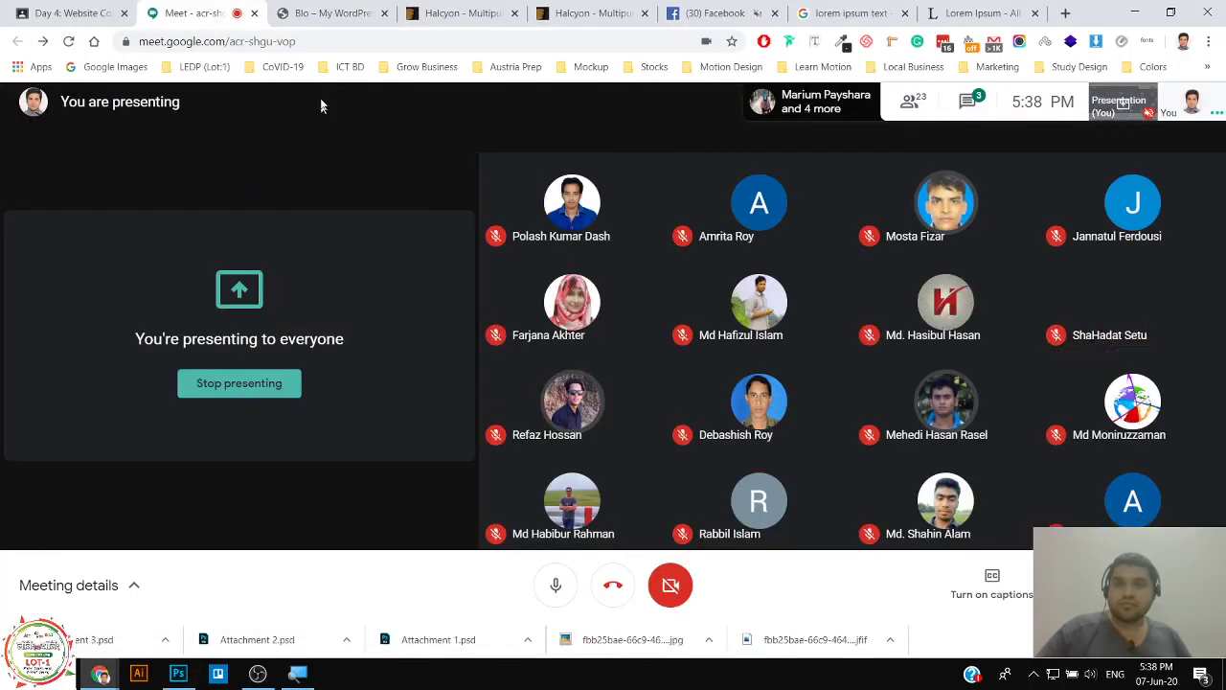
{"action": "left_click", "coordinate": [474, 8]}
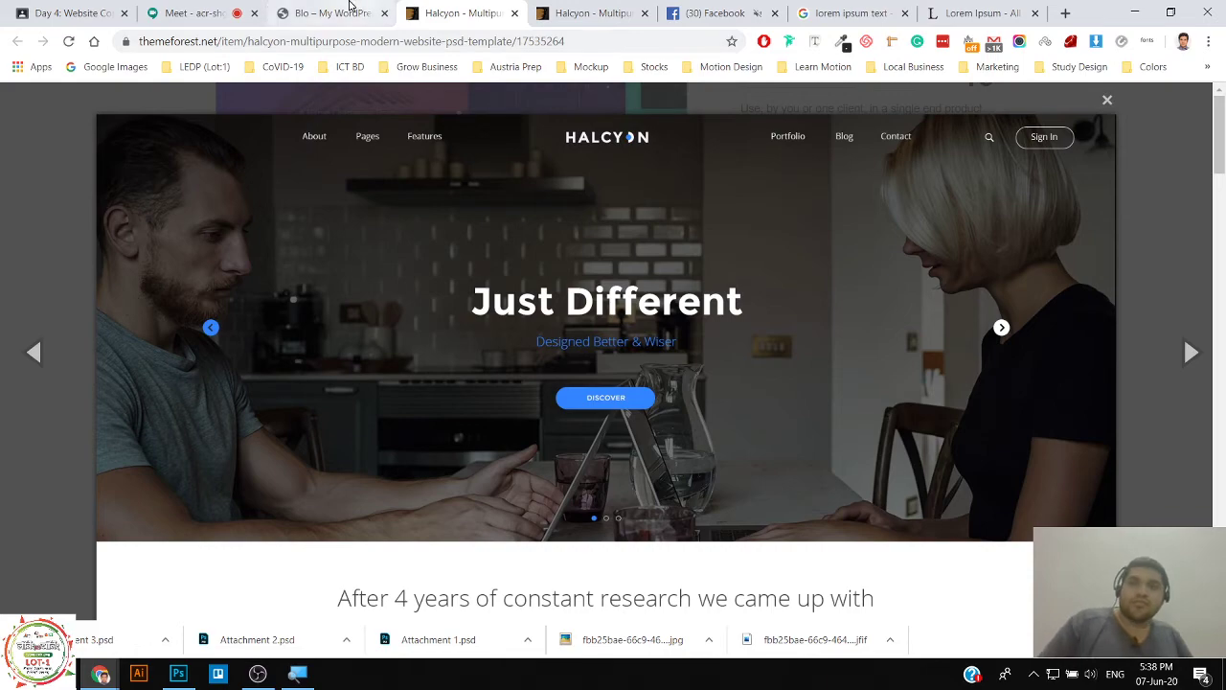
{"action": "left_click", "coordinate": [977, 12]}
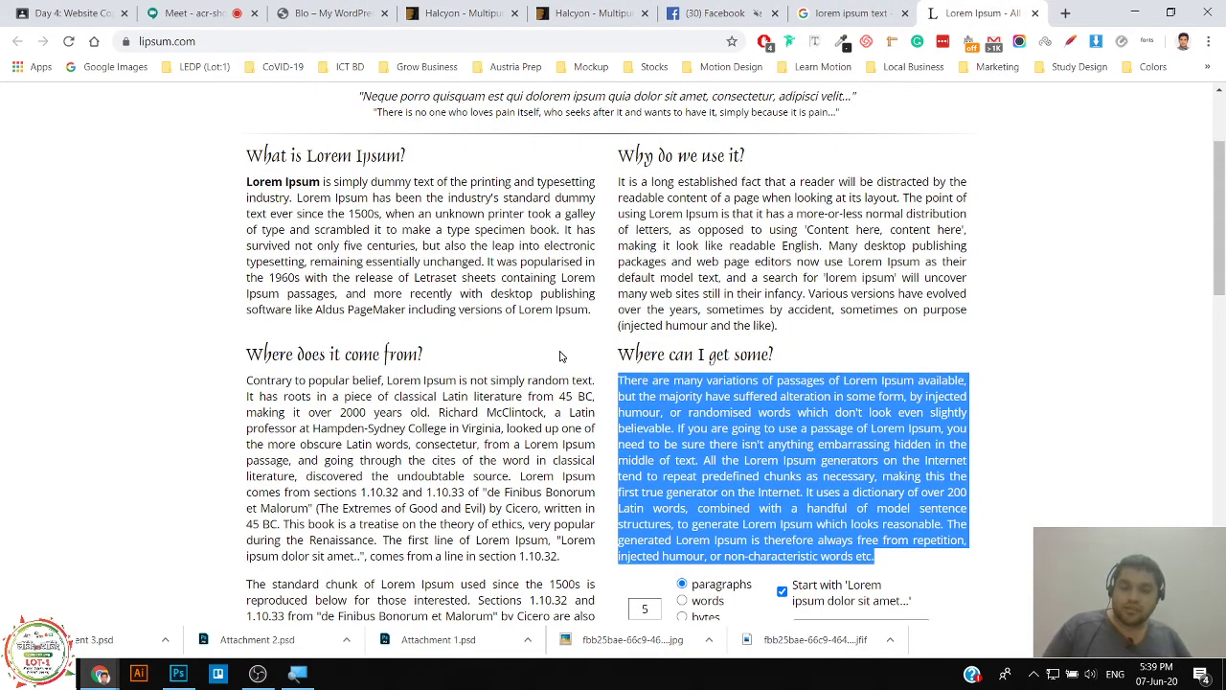
{"action": "key", "text": "alt+Tab"}
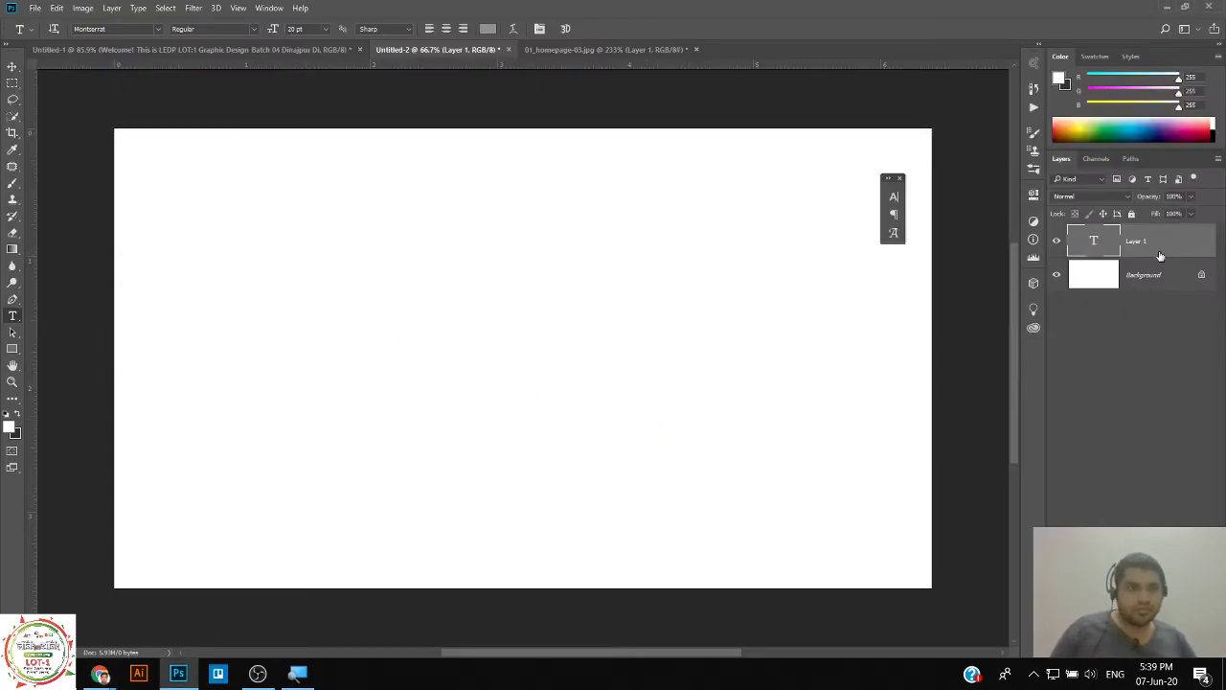
Delete the empty text layer above the background in Untitled-2.
{"action": "left_click", "coordinate": [1089, 242], "text": "ctrl"}
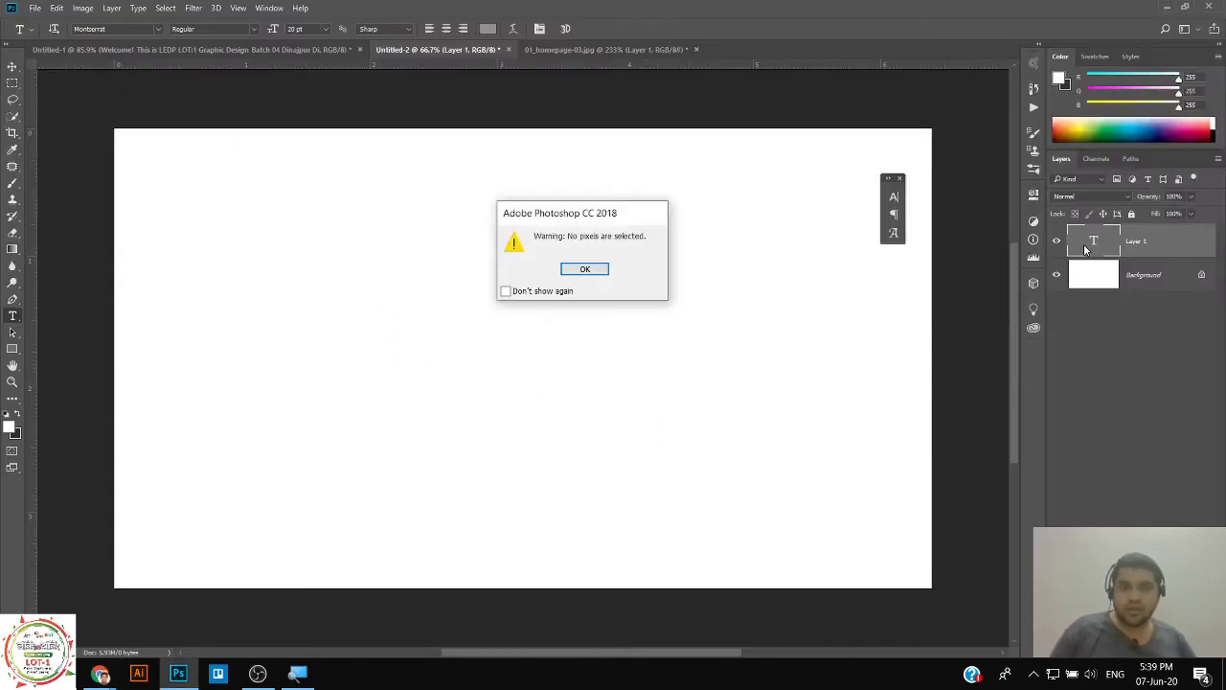
{"action": "left_click", "coordinate": [565, 269]}
{"action": "key", "text": "Delete"}
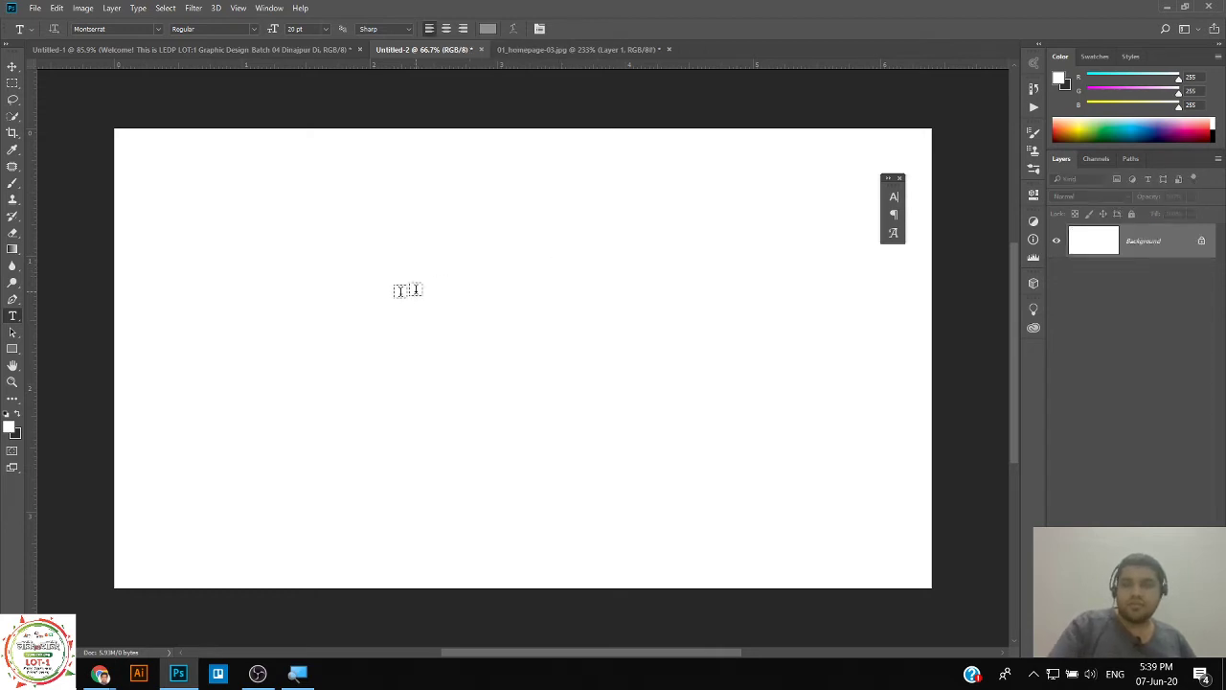
Draw a wide paragraph text box in the middle of the white canvas and paste the copied Lorem Ipsum passage into it.
{"action": "left_click_drag", "start_coordinate": [301, 243], "coordinate": [654, 434]}
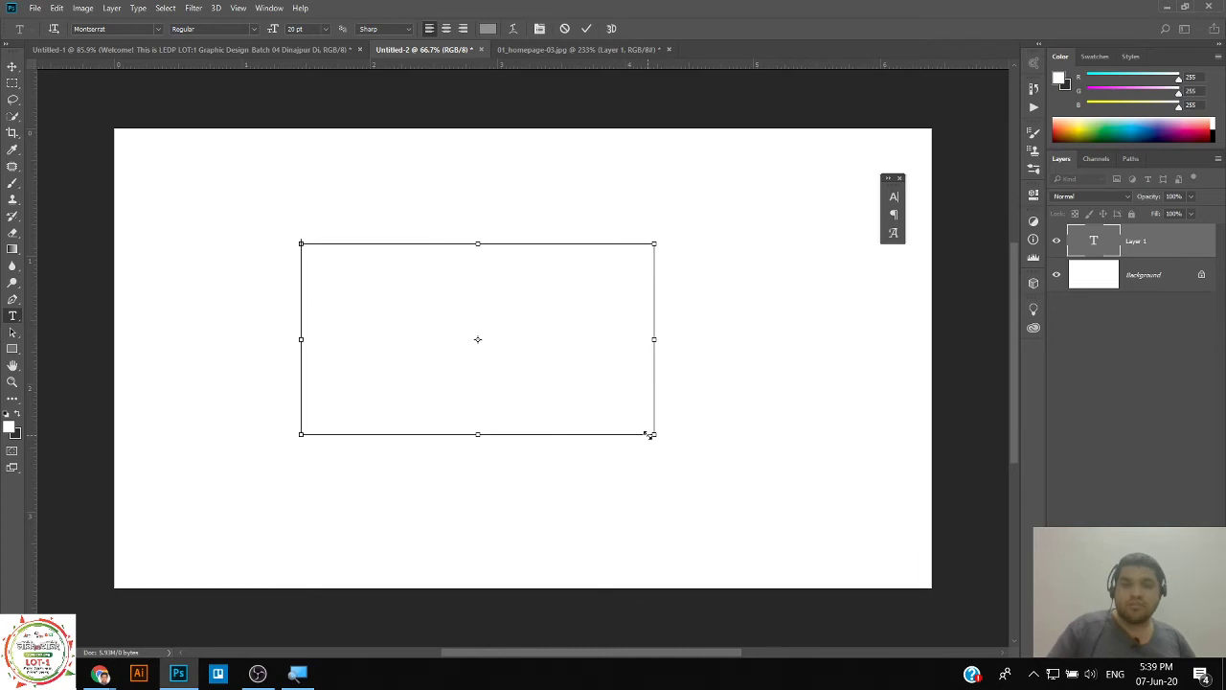
{"action": "left_click", "coordinate": [463, 384]}
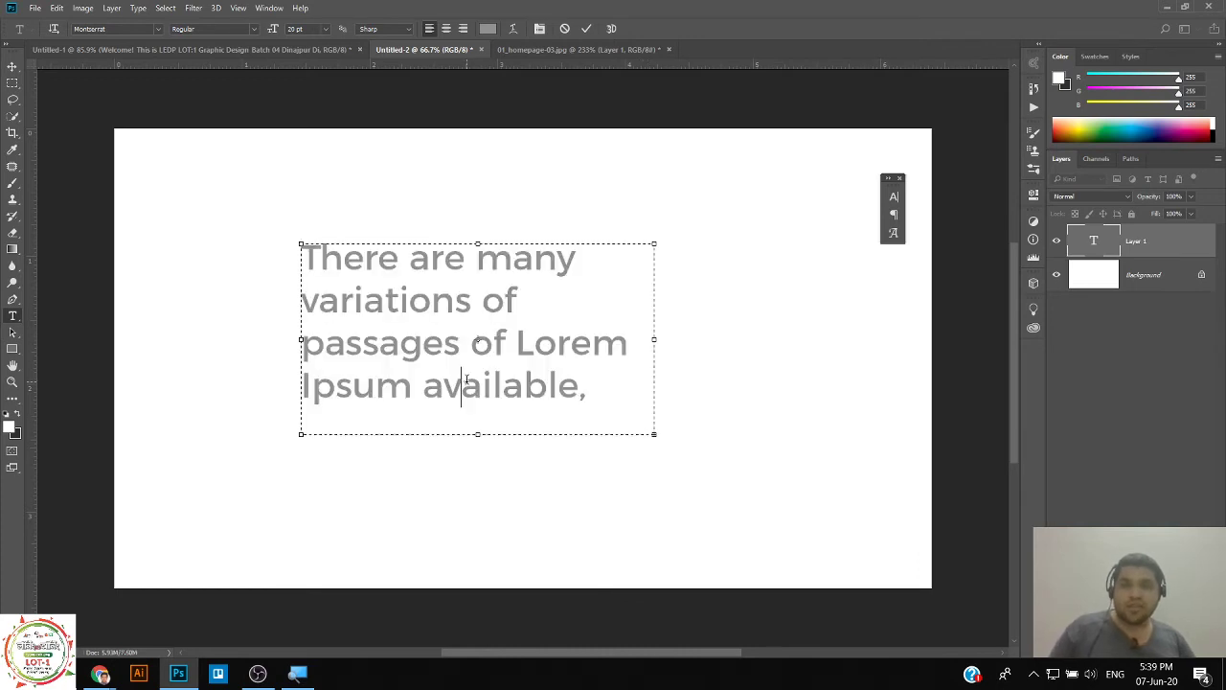
Select all of the Lorem Ipsum text inside the paragraph text box.
{"action": "key", "text": "ctrl+a"}
{"action": "left_click", "coordinate": [593, 387]}
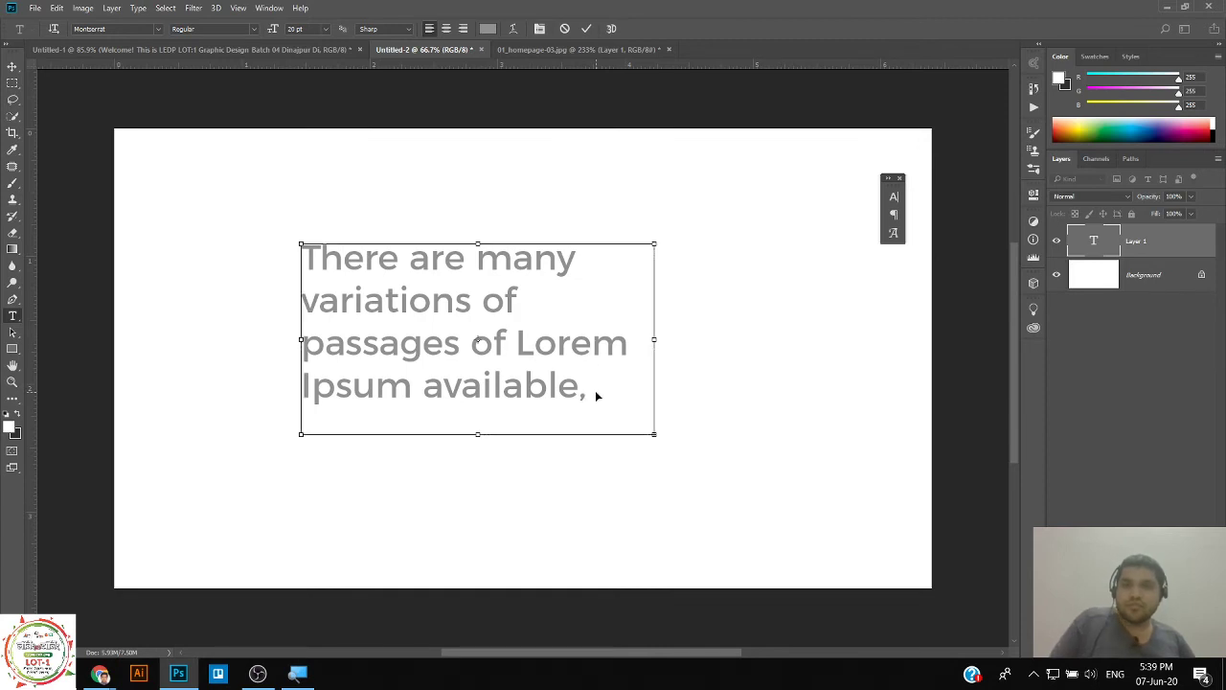
{"action": "left_click", "coordinate": [389, 285]}
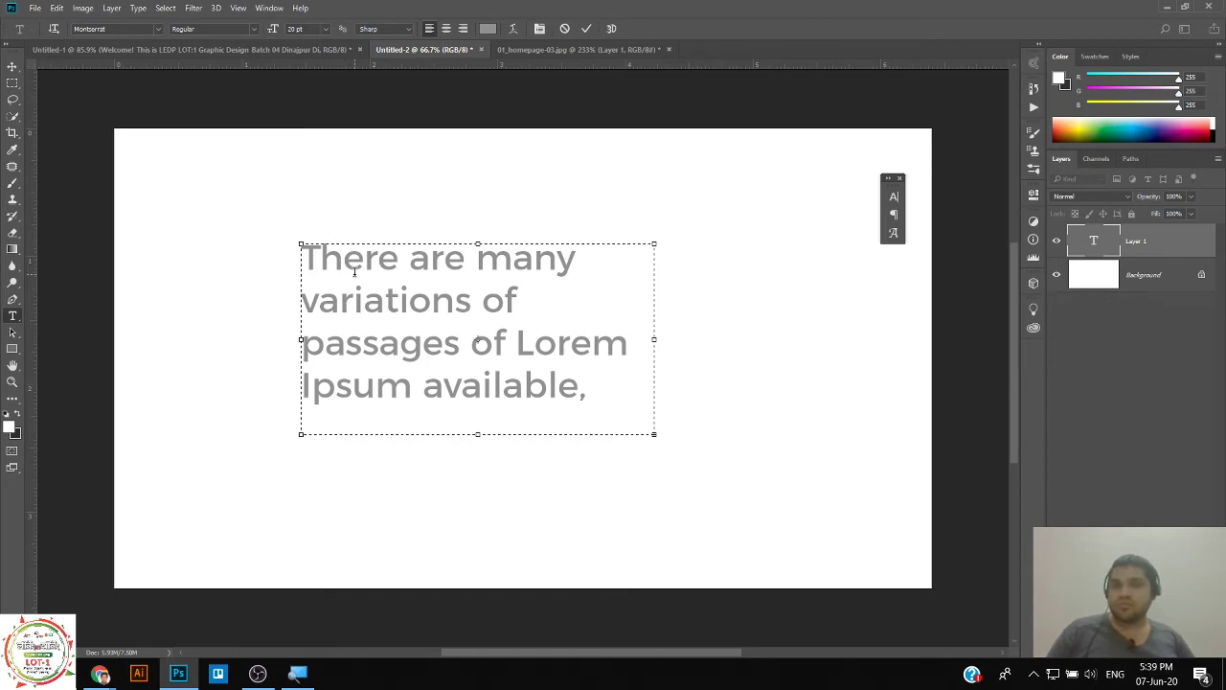
{"action": "left_click", "coordinate": [165, 9]}
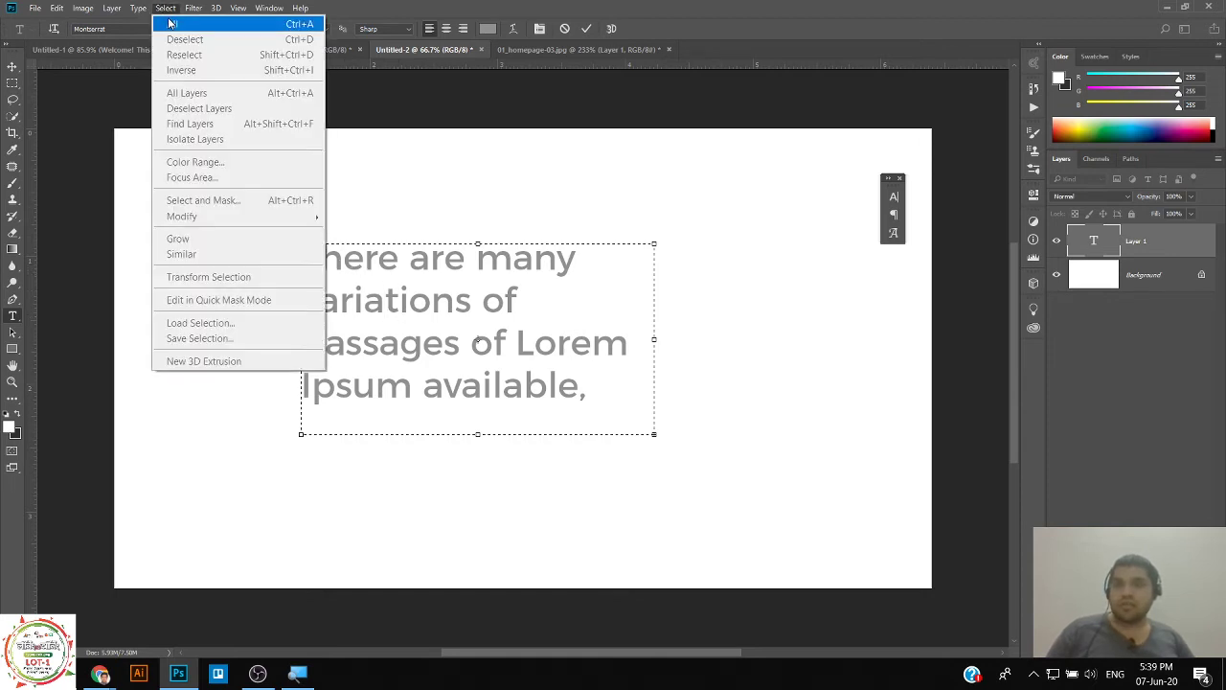
{"action": "left_click", "coordinate": [169, 23]}
{"action": "left_click", "coordinate": [164, 9]}
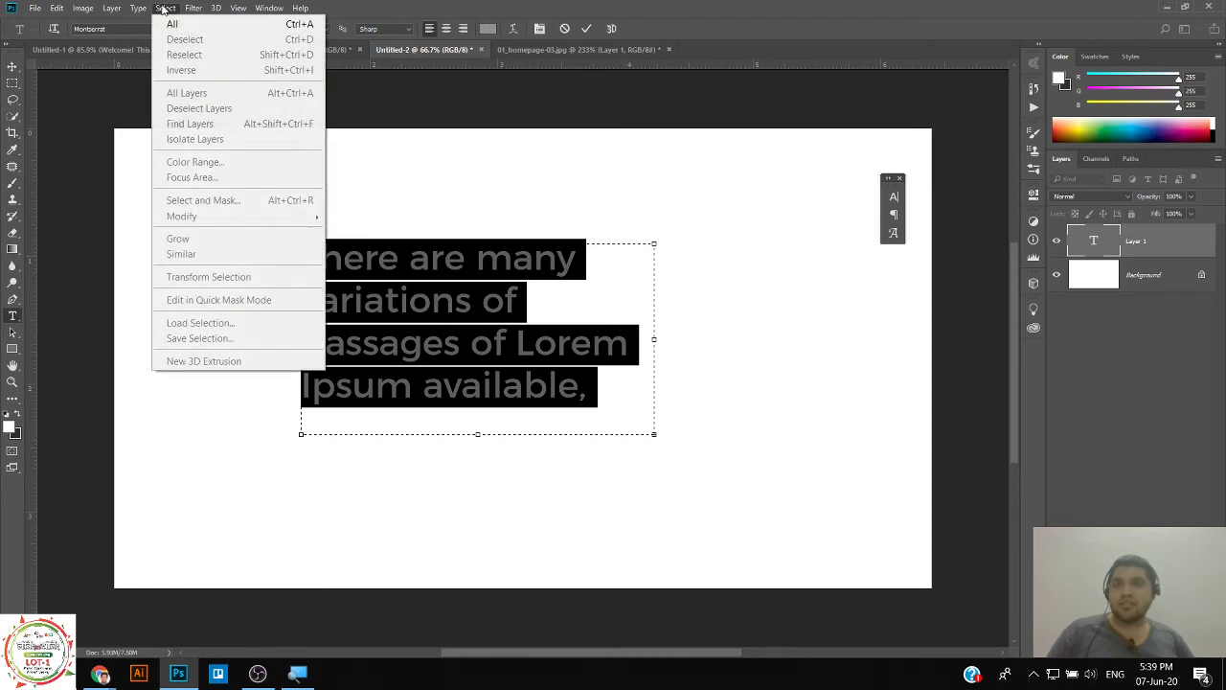
{"action": "left_click", "coordinate": [210, 26]}
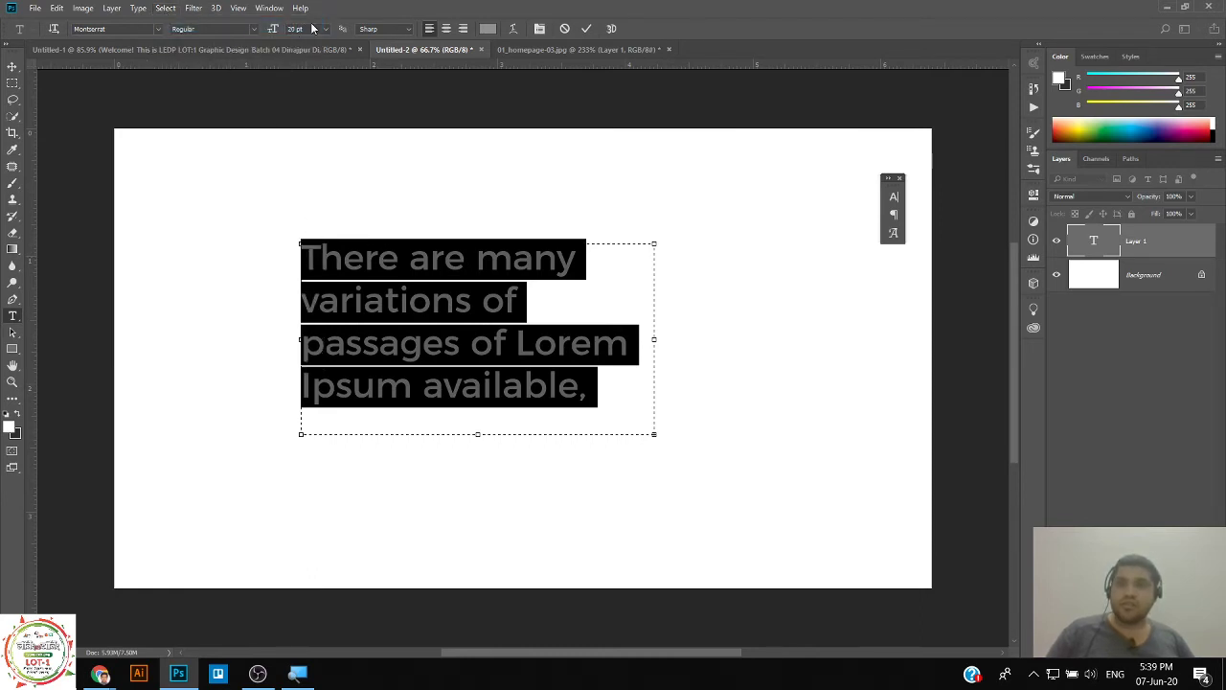
Commit the text entry and set the paragraph layer's font size to 14 pt in the character settings.
{"action": "left_click", "coordinate": [12, 67]}
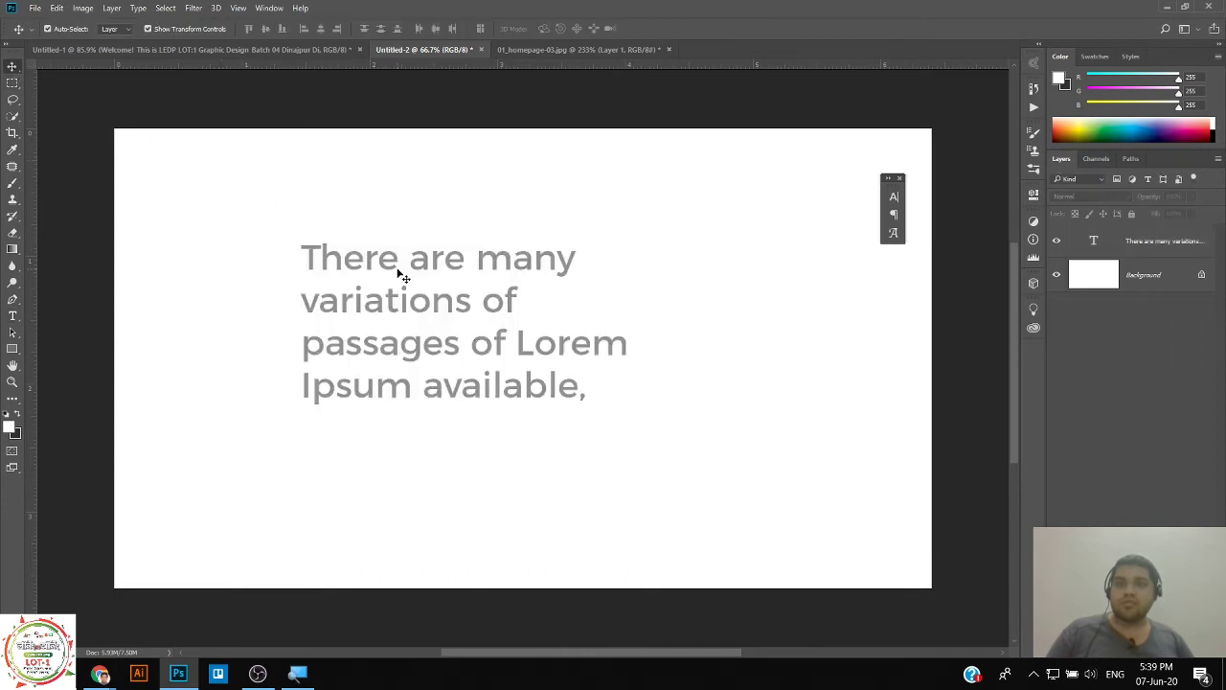
{"action": "left_click", "coordinate": [893, 198]}
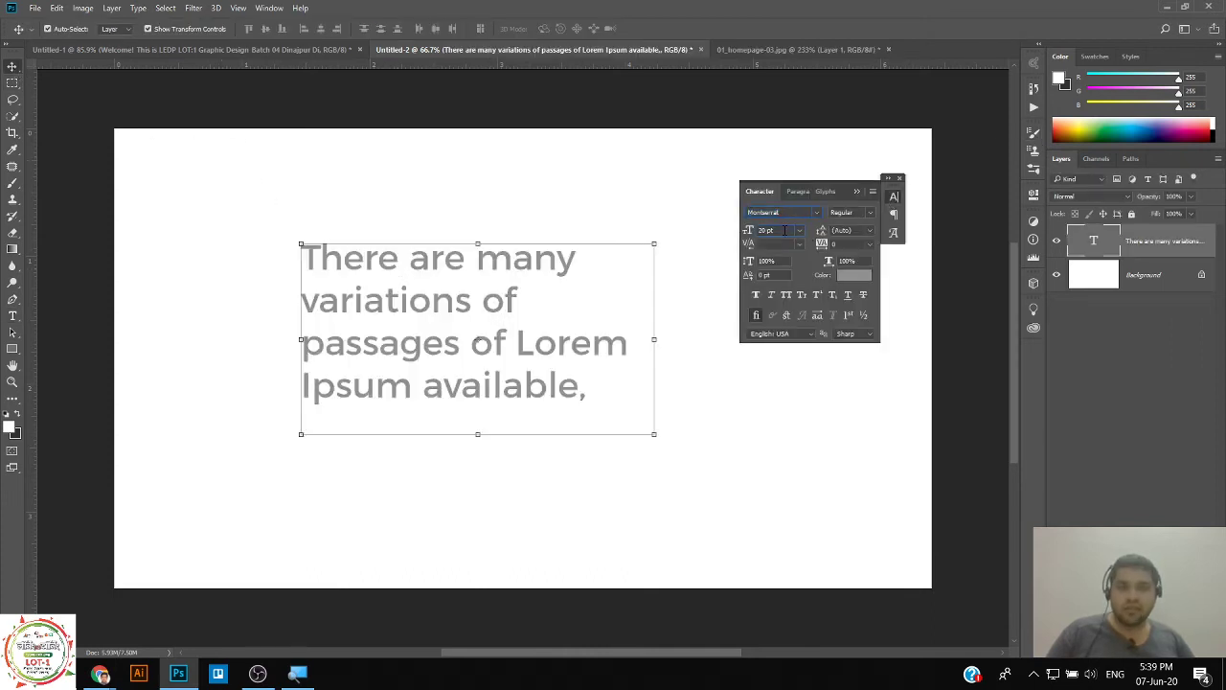
{"action": "left_click", "coordinate": [771, 230]}
{"action": "type", "text": "14"}
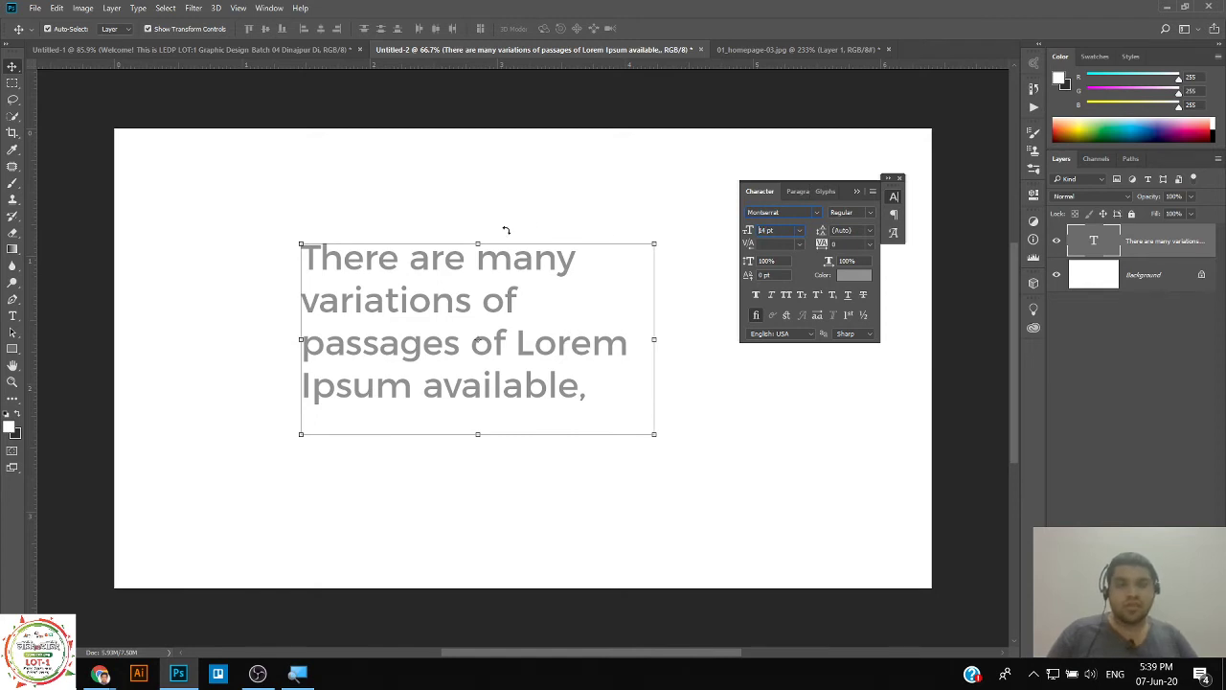
{"action": "key", "text": "Return"}
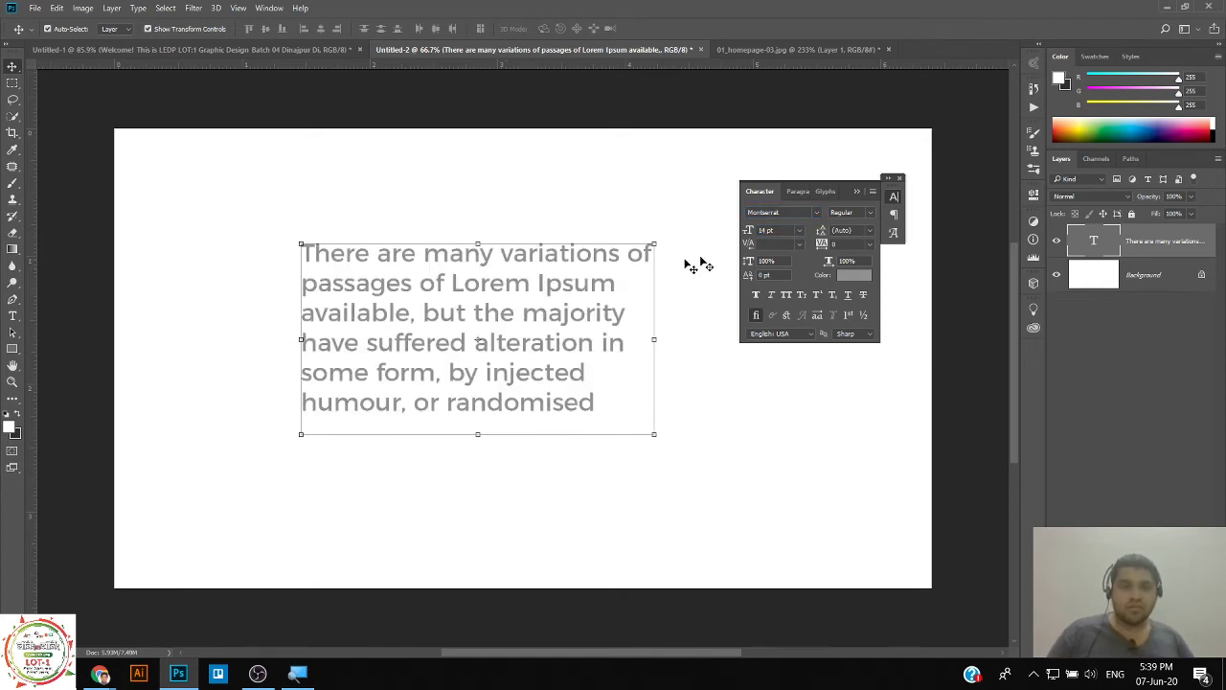
Reduce the Lorem Ipsum paragraph's font size to 7 pt.
{"action": "left_click", "coordinate": [787, 233]}
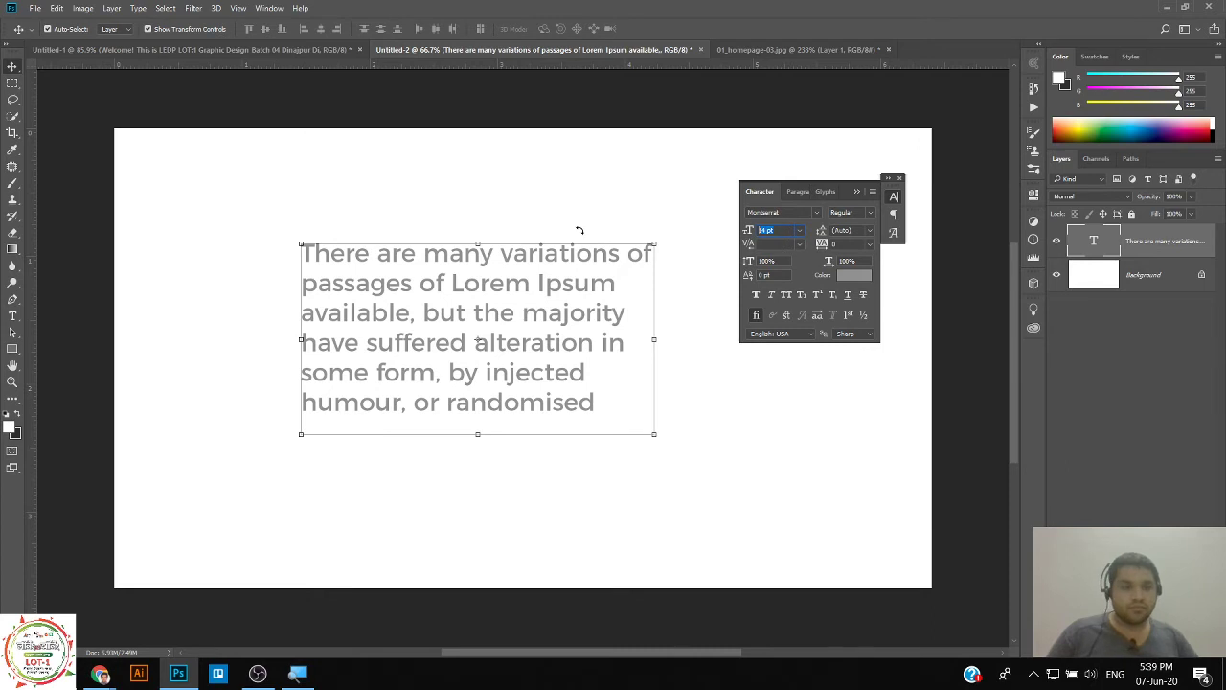
{"action": "type", "text": "7"}
{"action": "key", "text": "Return"}
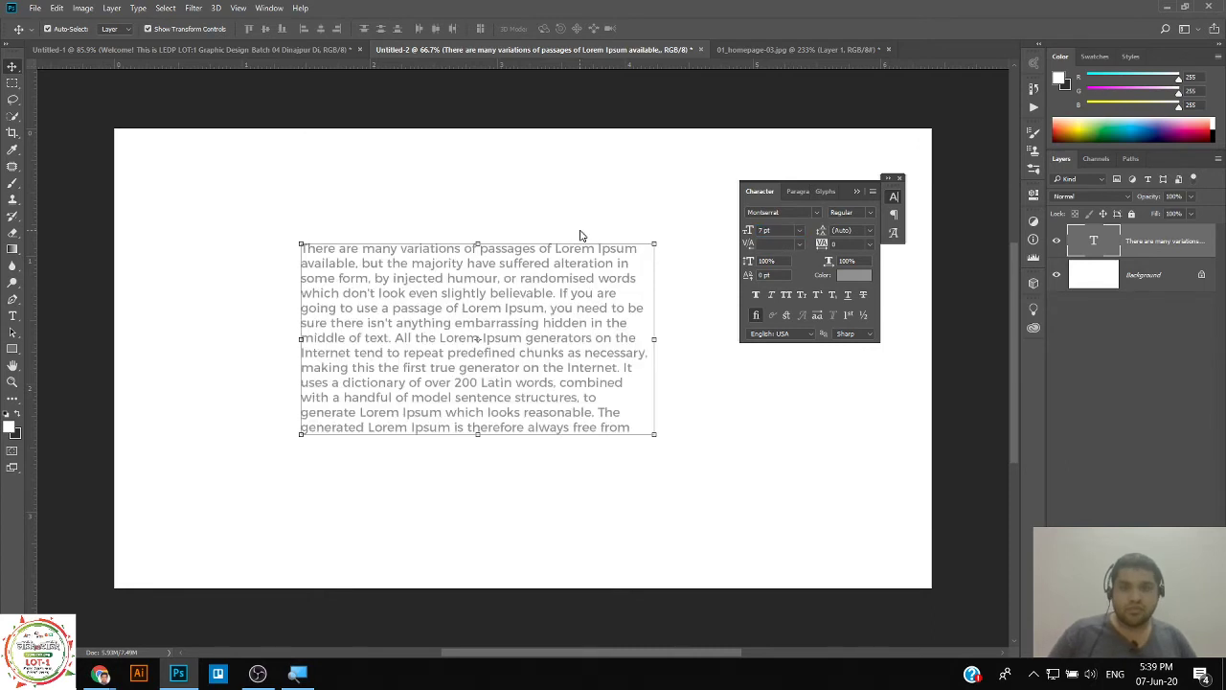
Set the Lorem Ipsum paragraph's font size to 9 pt.
{"action": "left_click", "coordinate": [781, 234]}
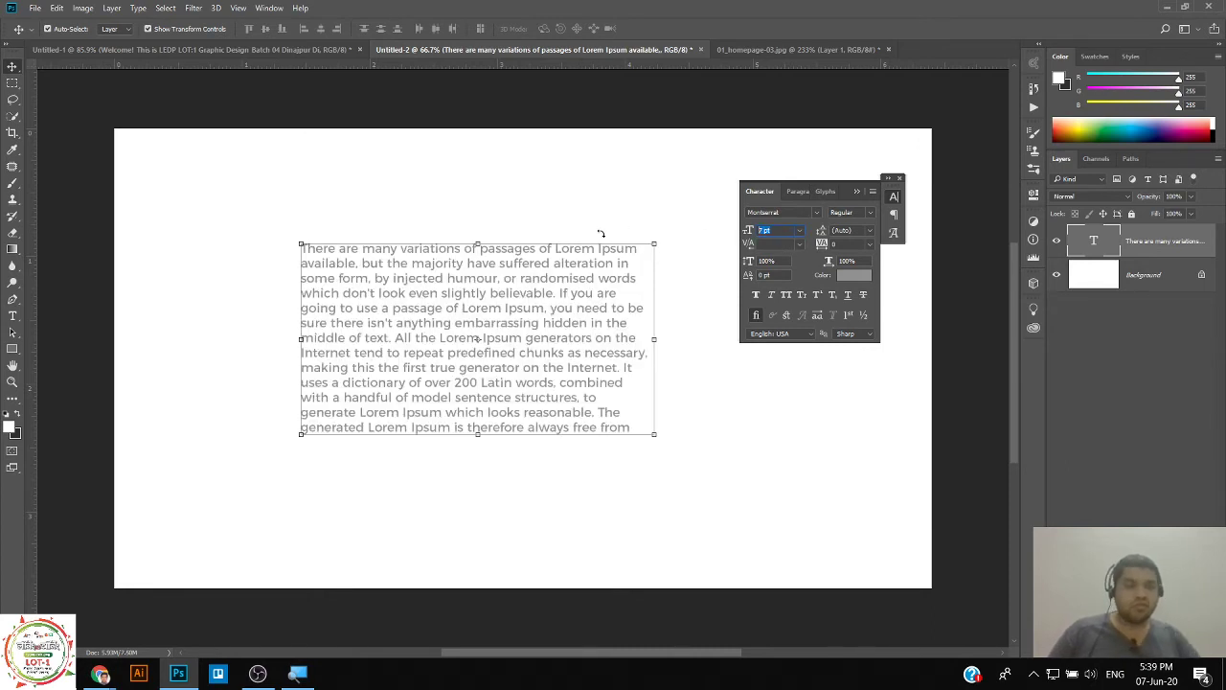
{"action": "type", "text": "9"}
{"action": "key", "text": "Return"}
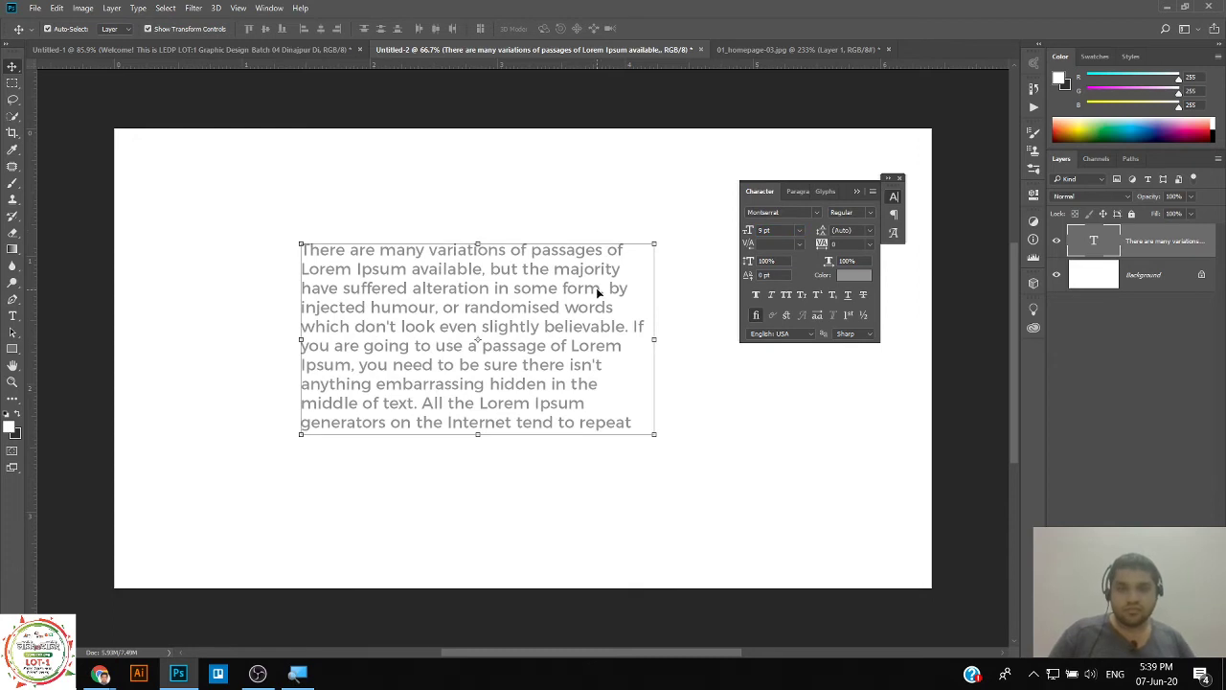
Start editing the Lorem Ipsum paragraph and move the text cursor from after "If" in the fifth line back to before that word.
{"action": "scroll", "coordinate": [596, 287], "scroll_direction": "up", "scroll_amount": 2}
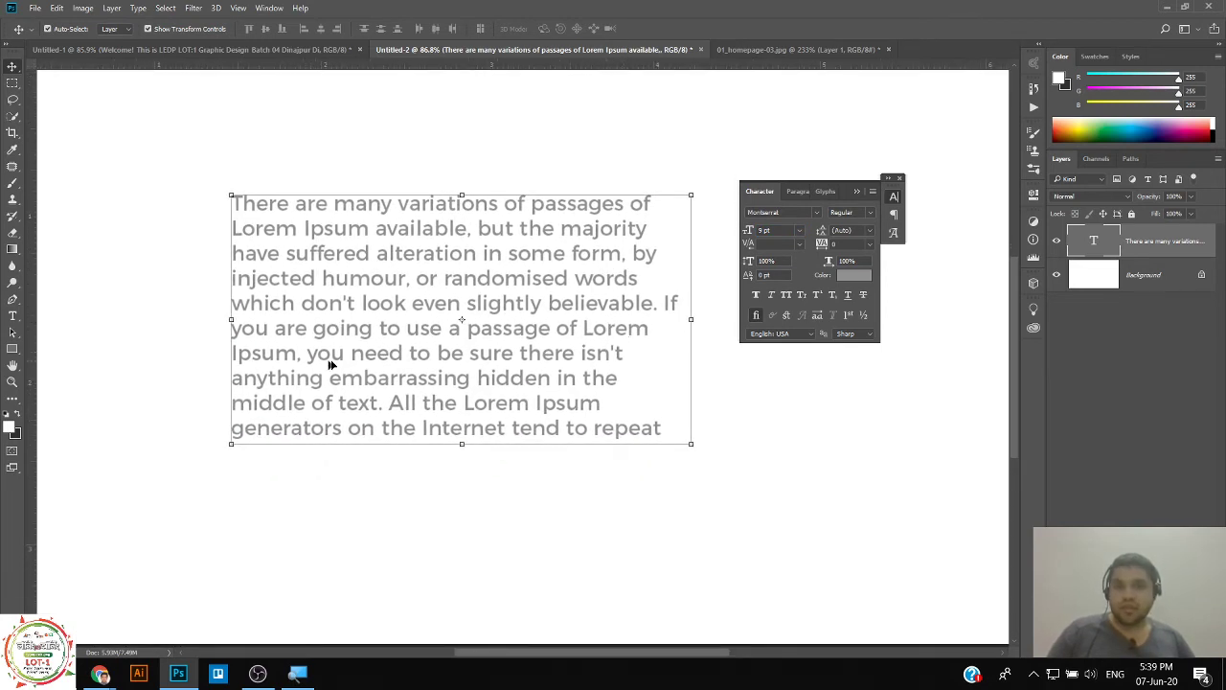
{"action": "left_click", "coordinate": [12, 316]}
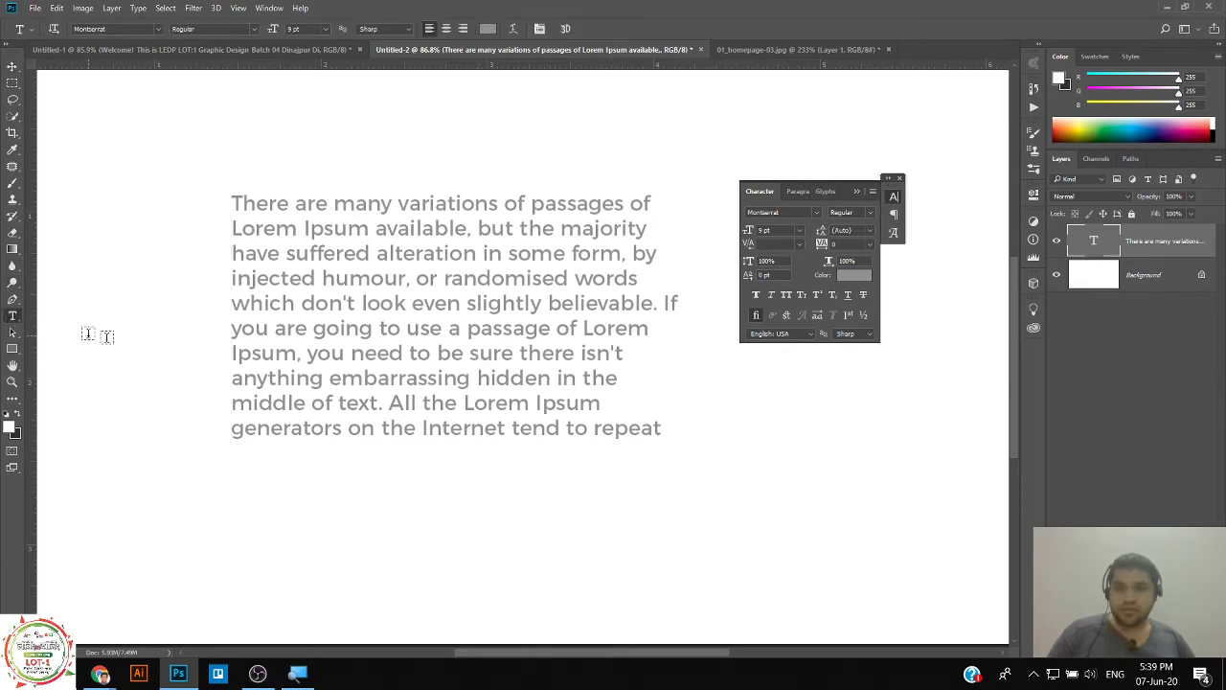
{"action": "left_click", "coordinate": [657, 302]}
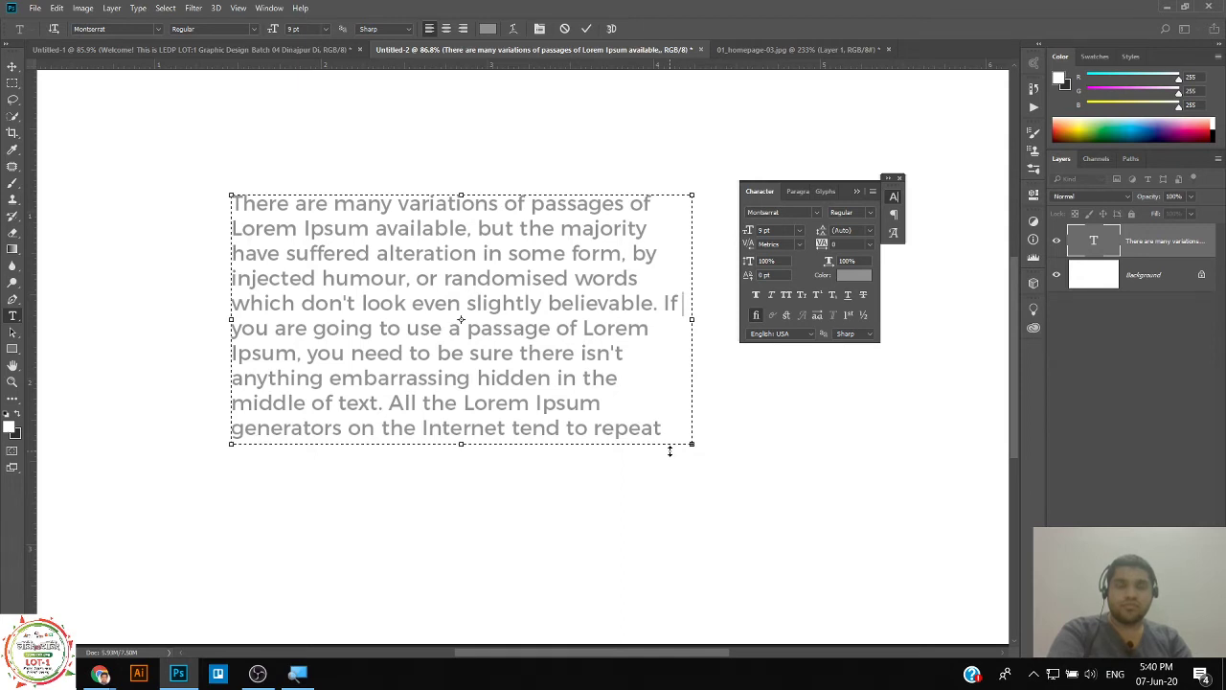
{"action": "key", "text": "Left"}
{"action": "key", "text": "Left"}
{"action": "key", "text": "Left"}
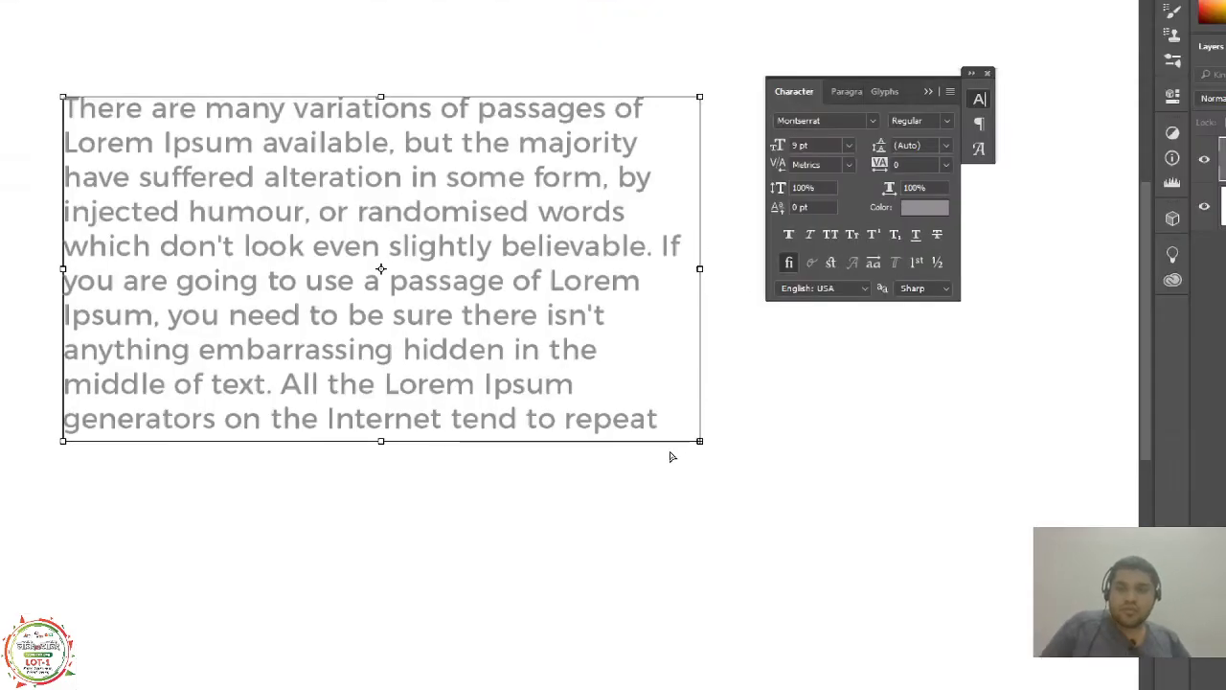
Place the text cursor before "passage", at the end of that line and after "believable.", and commit the text editing.
{"action": "left_click", "coordinate": [264, 205]}
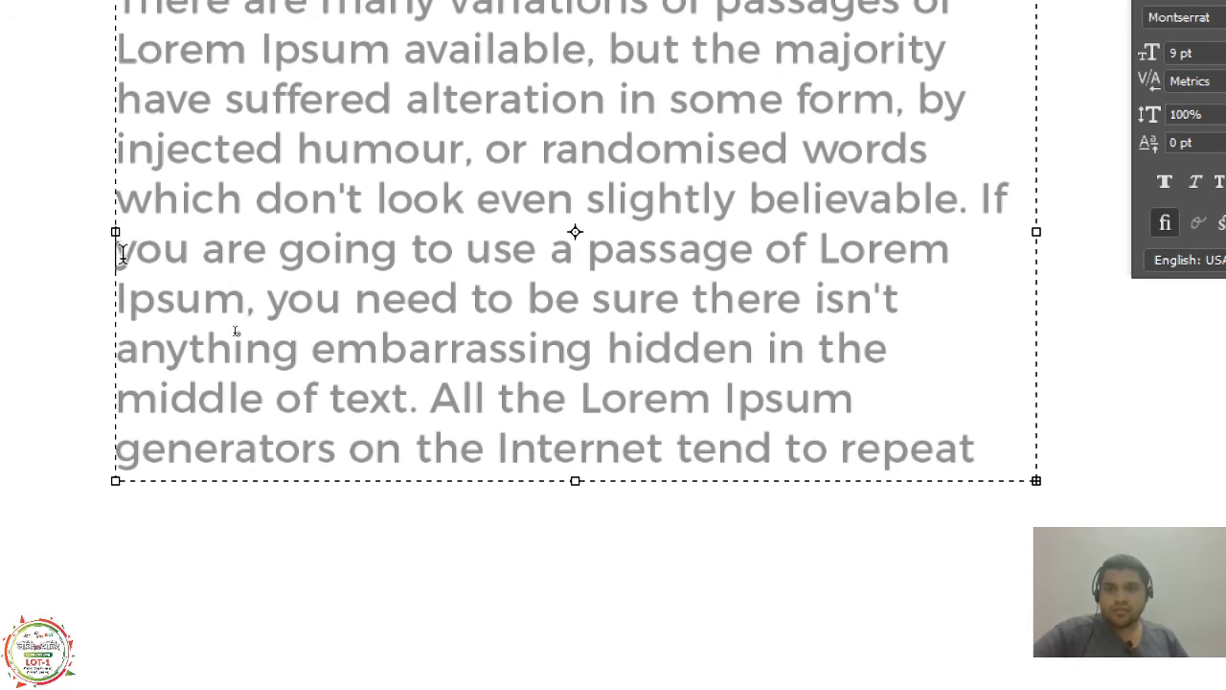
{"action": "left_click", "coordinate": [587, 250]}
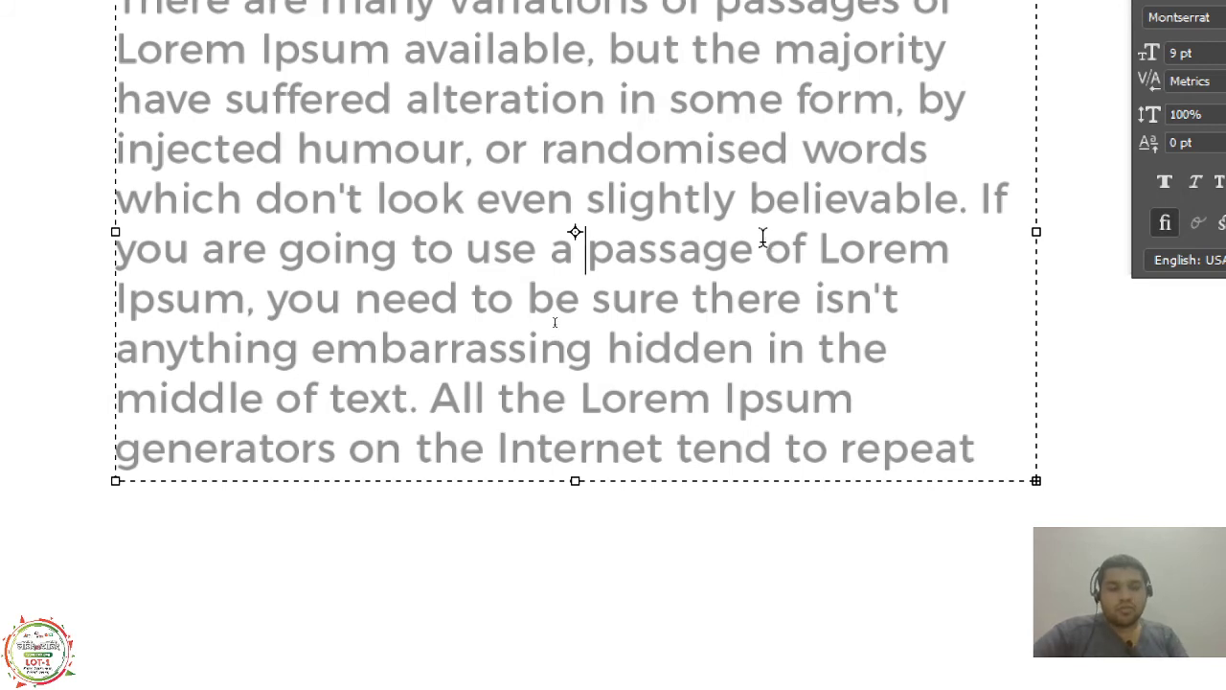
{"action": "key", "text": "End"}
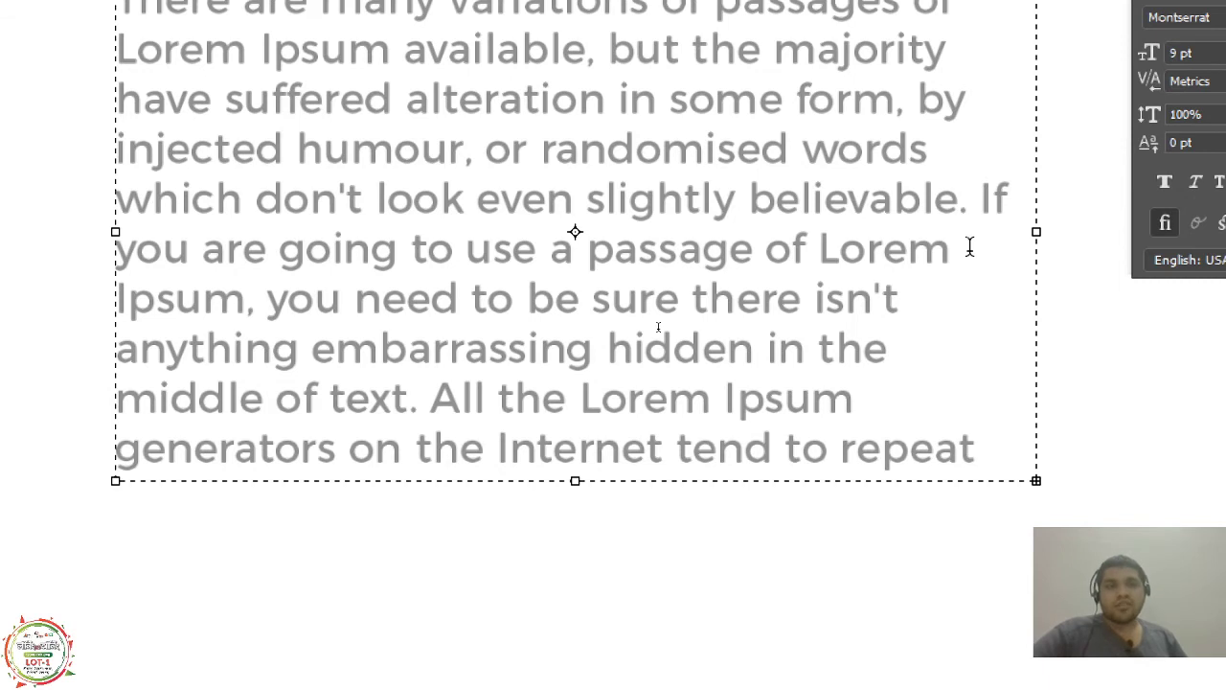
{"action": "left_click", "coordinate": [978, 197]}
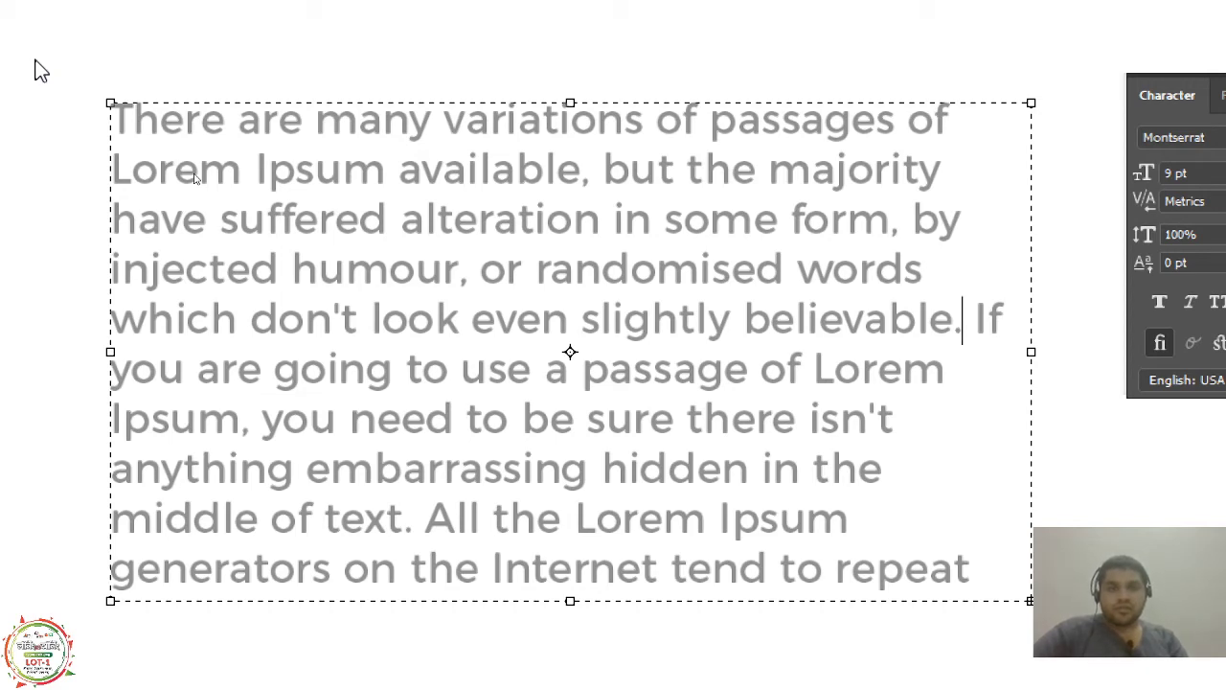
{"action": "key", "text": "ctrl+Return"}
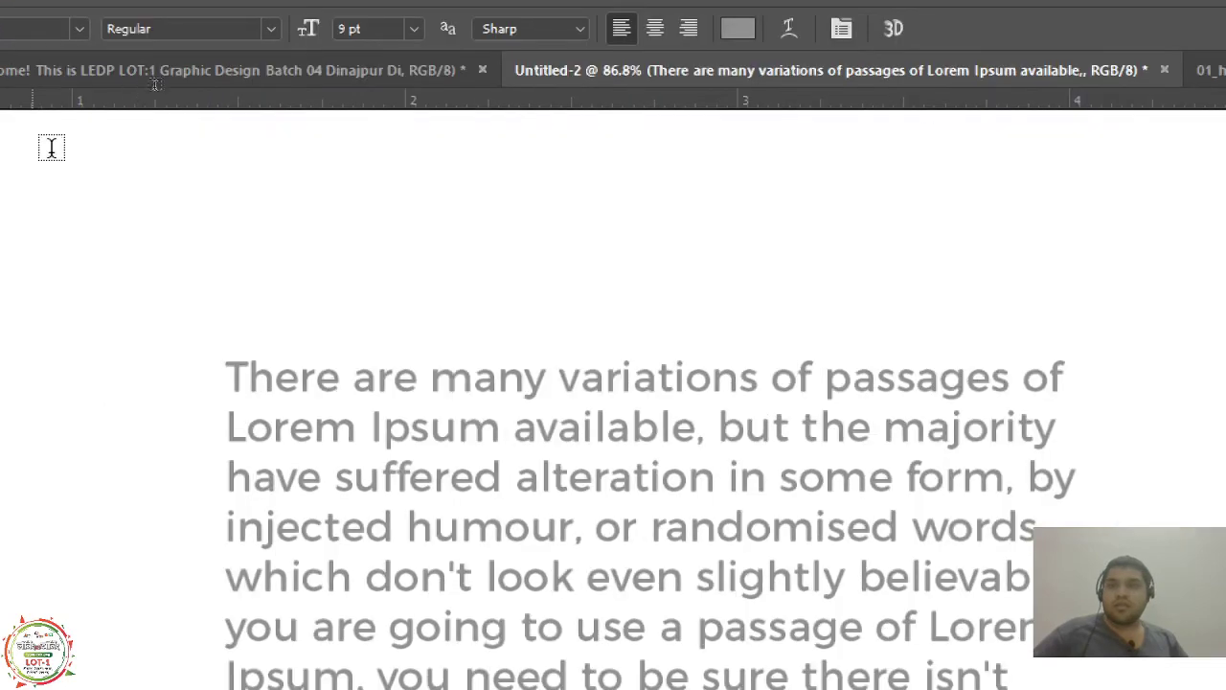
Switch to the 01_homepage-03.jpg document and place the text cursor at successive words in the first line of the second paragraph.
{"action": "left_click", "coordinate": [1131, 72]}
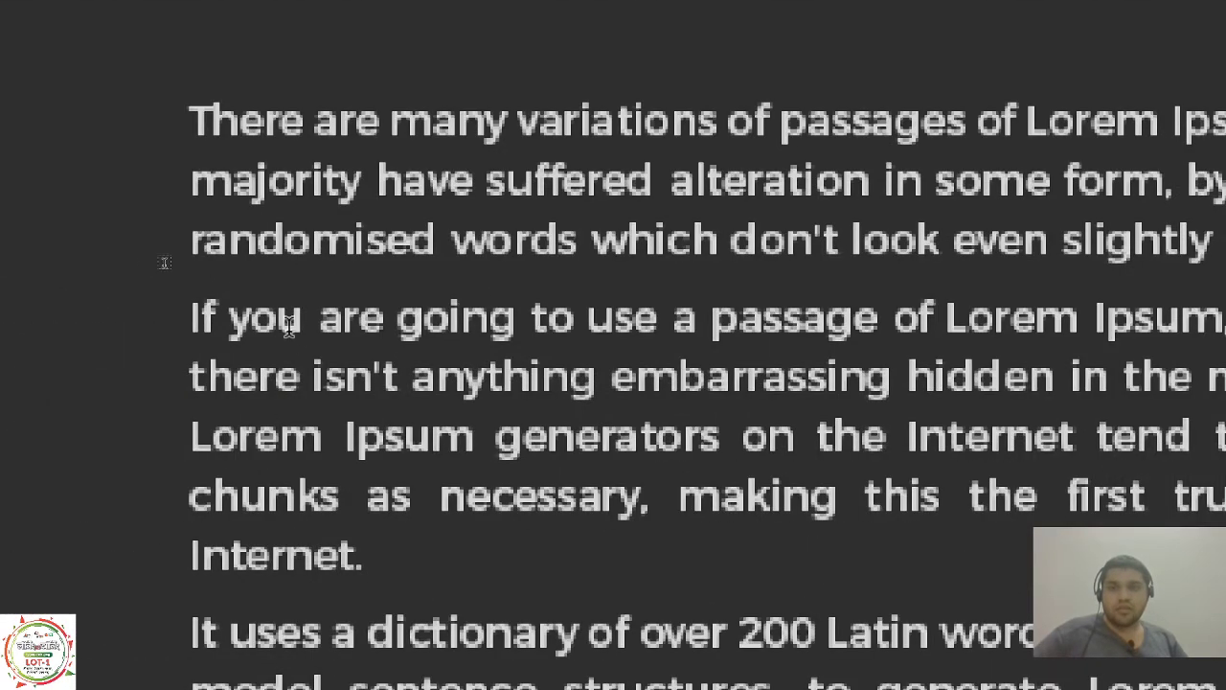
{"action": "left_click", "coordinate": [276, 305]}
{"action": "left_click", "coordinate": [345, 306]}
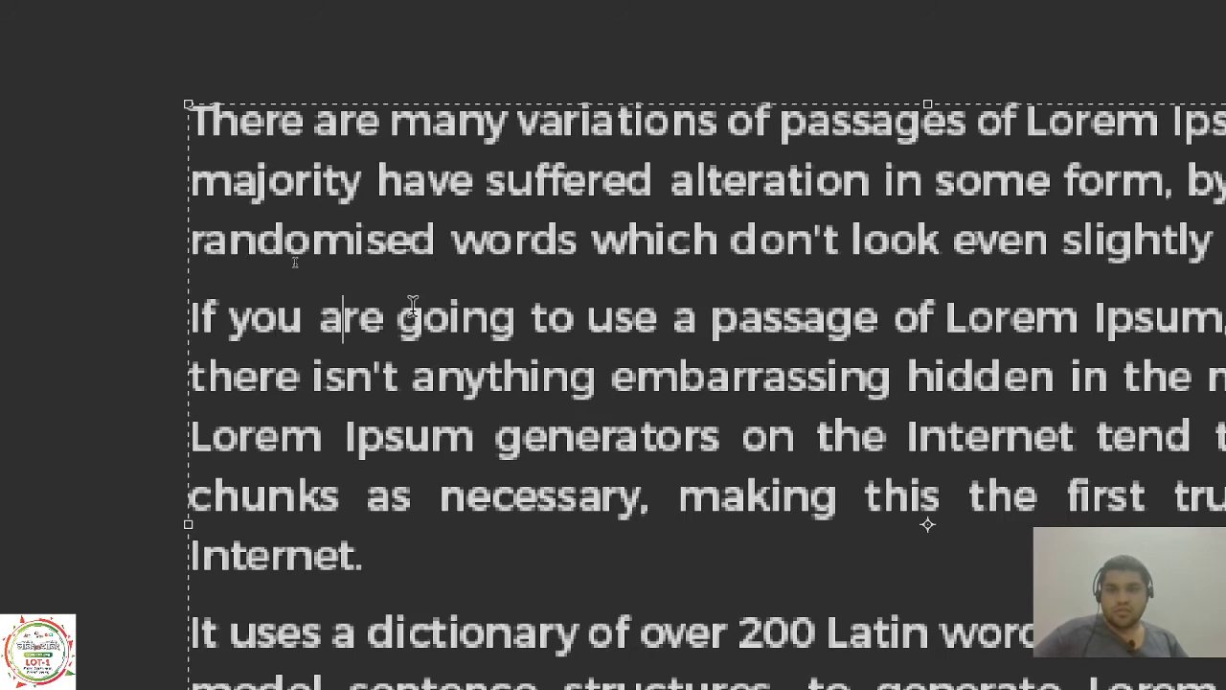
{"action": "left_click", "coordinate": [492, 311]}
{"action": "left_click", "coordinate": [530, 318]}
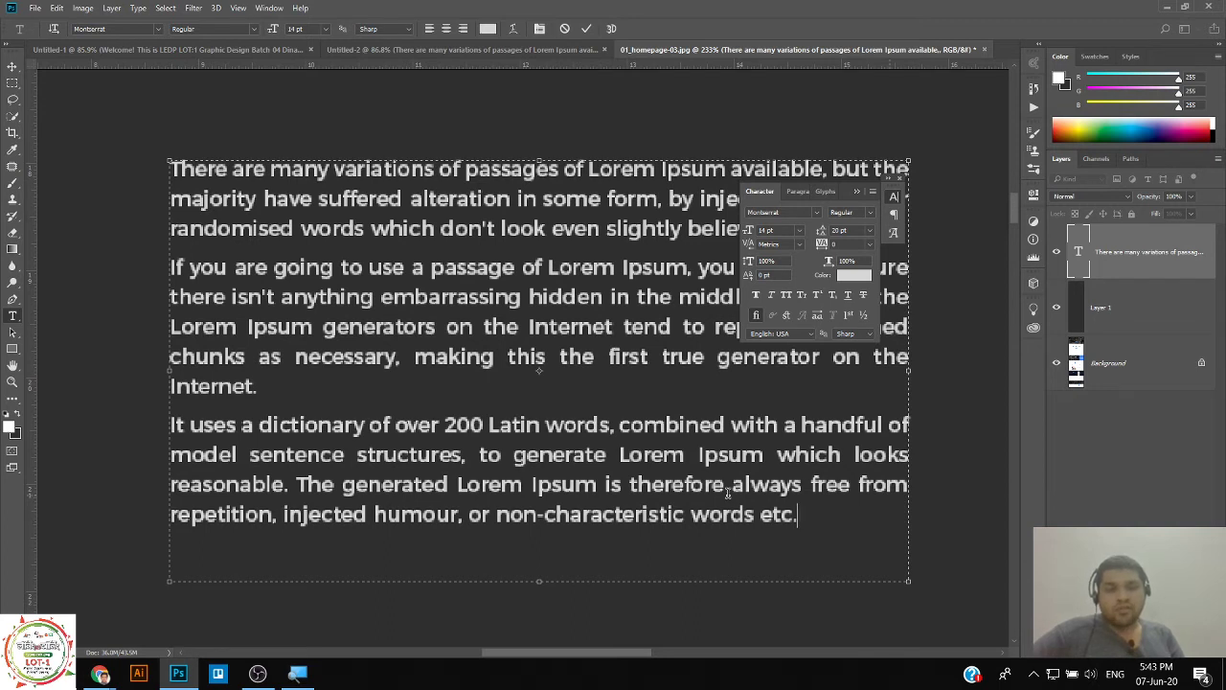
Move the text cursor backward word by word from the end of the third paragraph to before "Lorem" in its third line.
{"action": "key", "text": "ctrl"}
{"action": "key", "text": "ctrl+Left"}
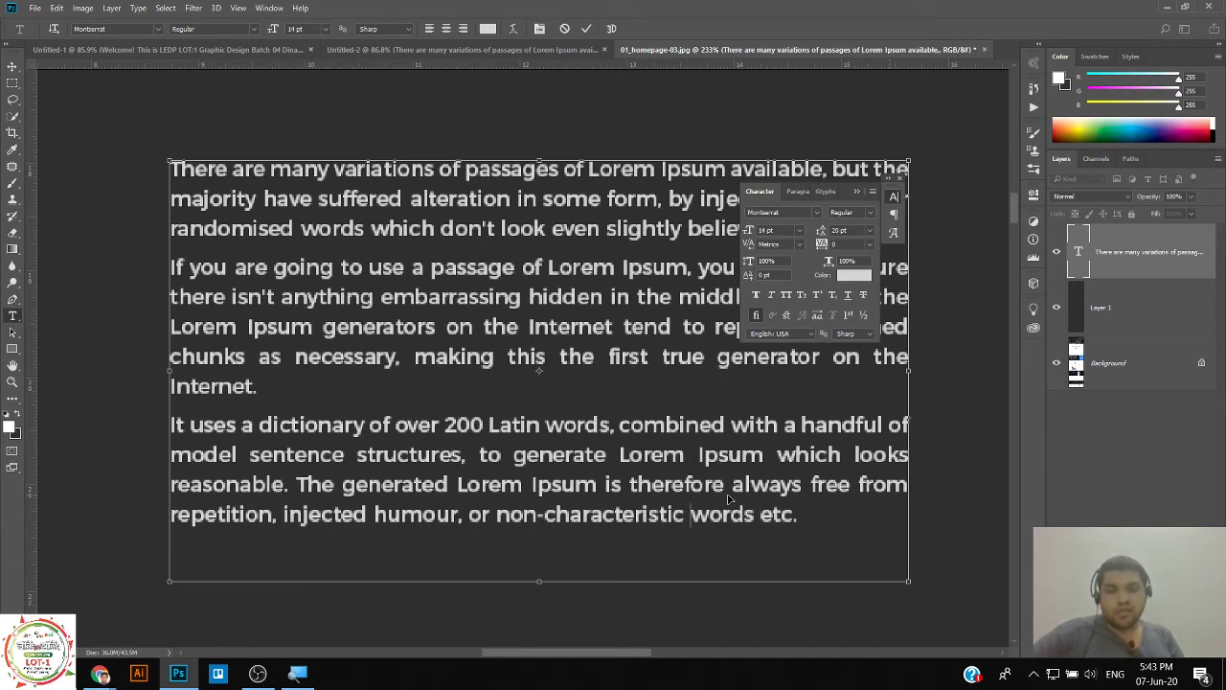
{"action": "key", "text": "ctrl+Left"}
{"action": "key", "text": "ctrl+Left"}
{"action": "key", "text": "ctrl+Left"}
{"action": "key", "text": "ctrl+Left"}
{"action": "key", "text": "ctrl+Left"}
{"action": "key", "text": "ctrl+Left"}
{"action": "key", "text": "ctrl+Left"}
{"action": "key", "text": "ctrl+Left"}
{"action": "key", "text": "ctrl+Left"}
{"action": "key", "text": "ctrl+Left"}
{"action": "key", "text": "ctrl+Left"}
{"action": "key", "text": "ctrl+Left"}
{"action": "key", "text": "ctrl+Left"}
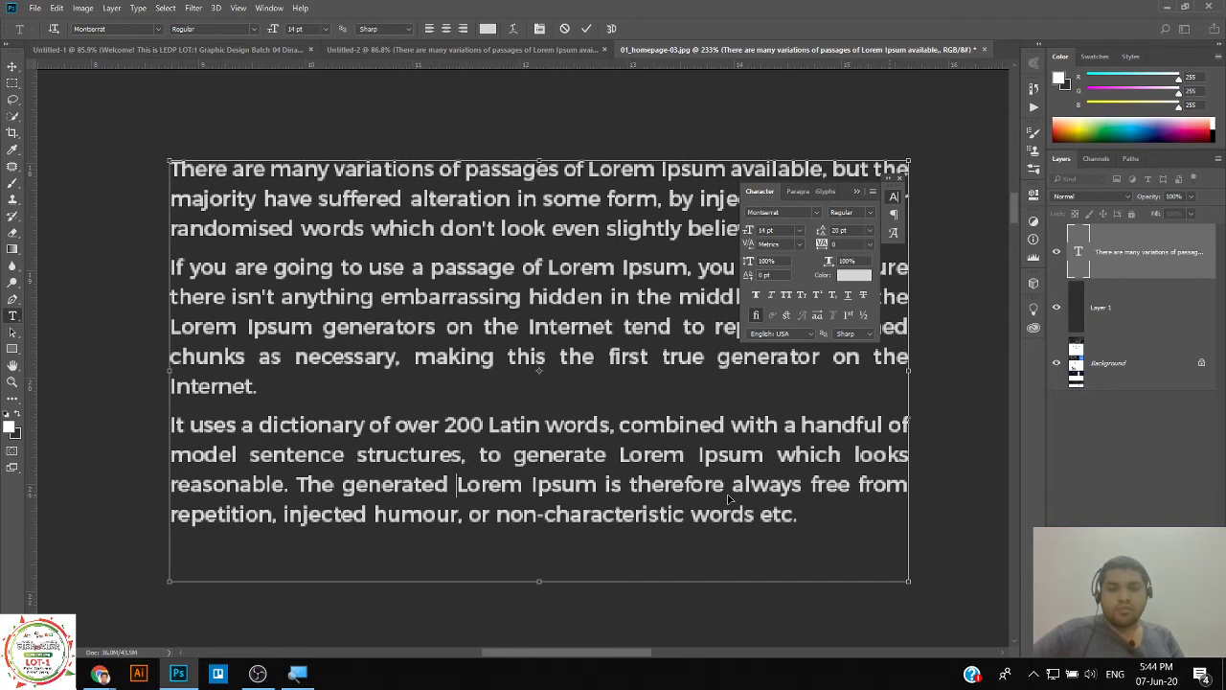
Move the text cursor forward word by word from "Lorem" through the end of the third paragraph.
{"action": "key", "text": "ctrl+Right"}
{"action": "key", "text": "ctrl+Right"}
{"action": "key", "text": "ctrl+Right"}
{"action": "key", "text": "ctrl+Right"}
{"action": "key", "text": "ctrl+Right"}
{"action": "key", "text": "ctrl+Right"}
{"action": "key", "text": "ctrl+Right"}
{"action": "key", "text": "ctrl+Right"}
{"action": "key", "text": "ctrl+Right"}
{"action": "key", "text": "ctrl+Right"}
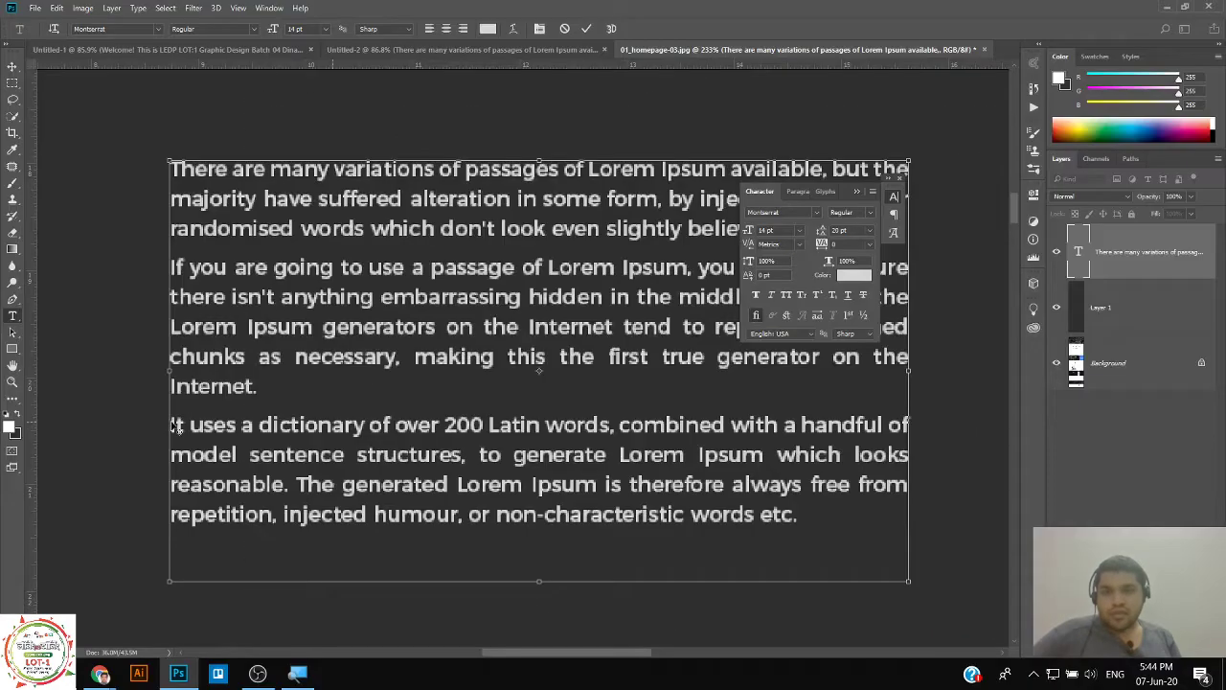
Place the text cursor at the start of the third paragraph and move it up through the lines above.
{"action": "left_click", "coordinate": [173, 428]}
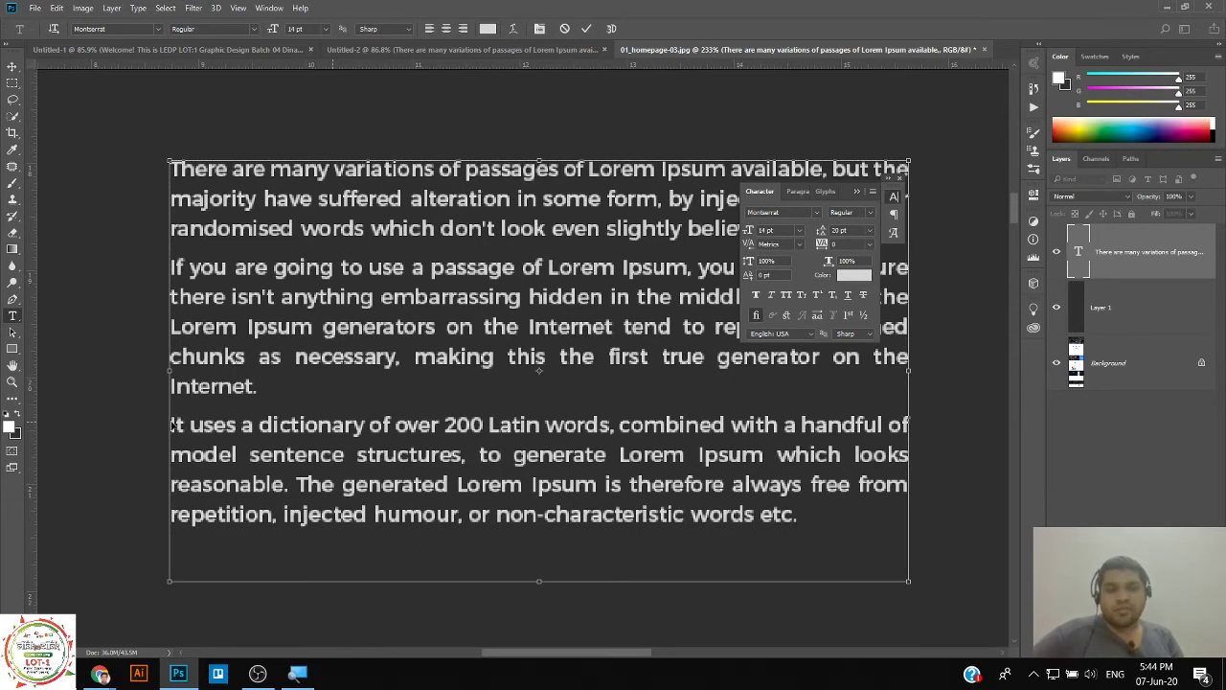
{"action": "key", "text": "Up"}
{"action": "key", "text": "Up"}
{"action": "key", "text": "Up"}
{"action": "key", "text": "Up"}
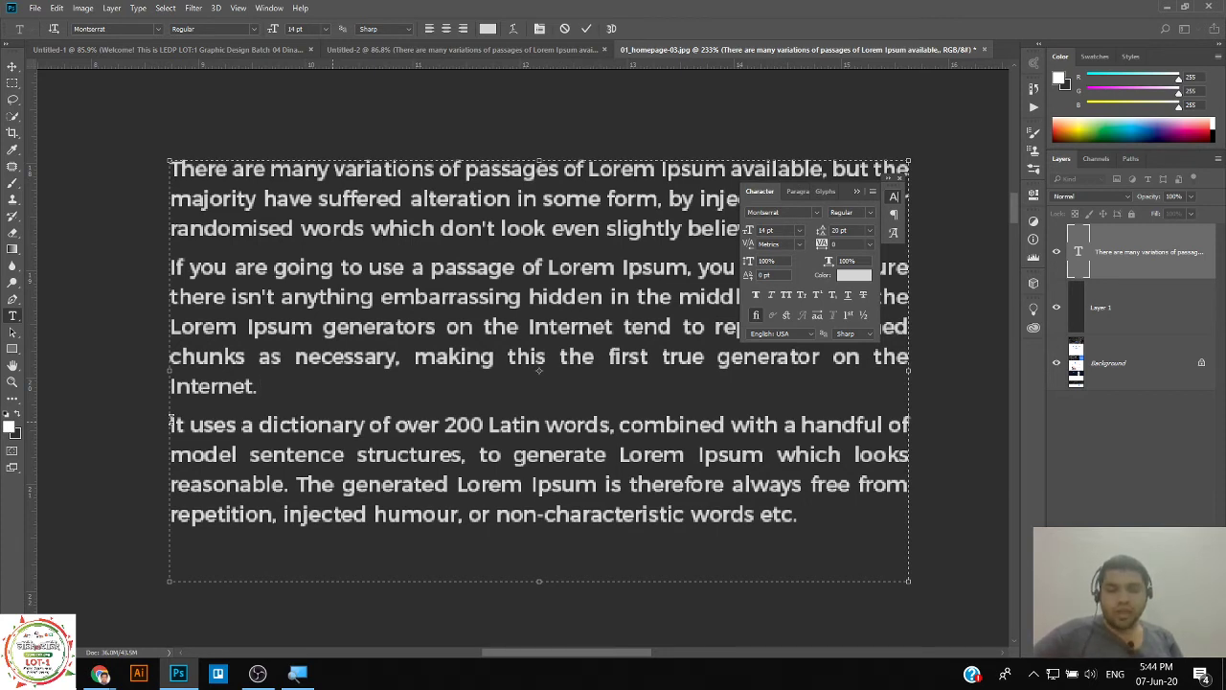
Select "200" in the third paragraph, and extend and shrink a selection letter by letter within the word "over".
{"action": "left_click_drag", "start_coordinate": [450, 425], "coordinate": [489, 425]}
{"action": "left_click", "coordinate": [444, 424]}
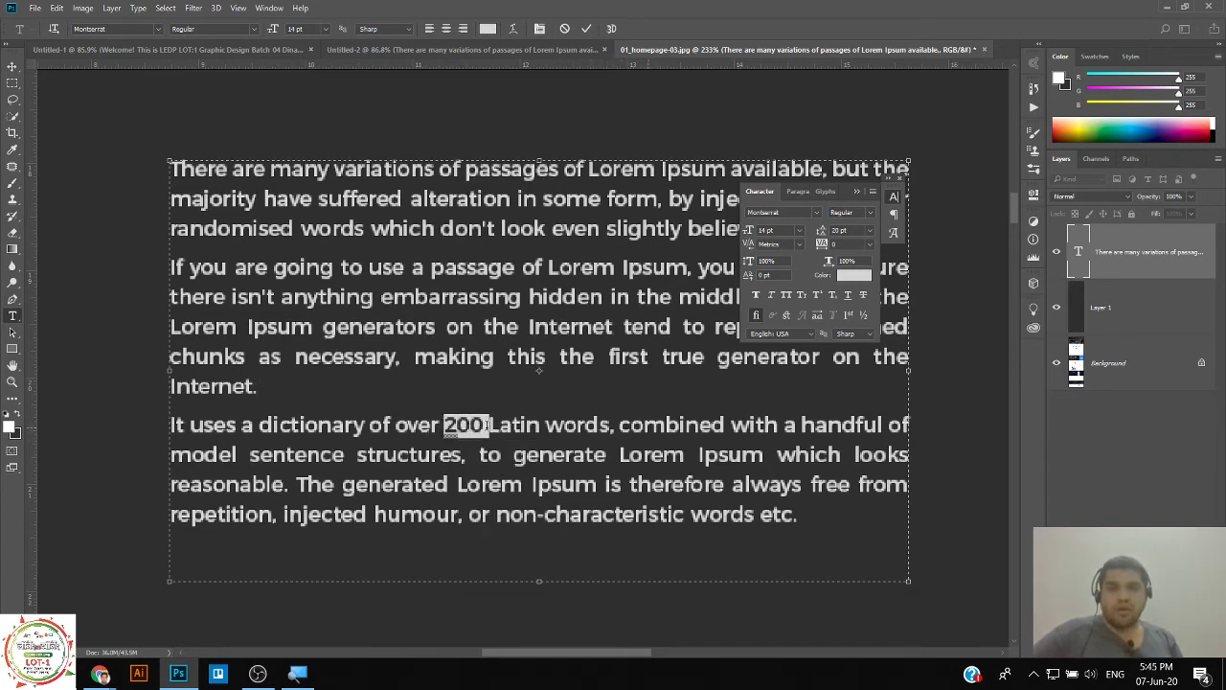
{"action": "left_click", "coordinate": [406, 427]}
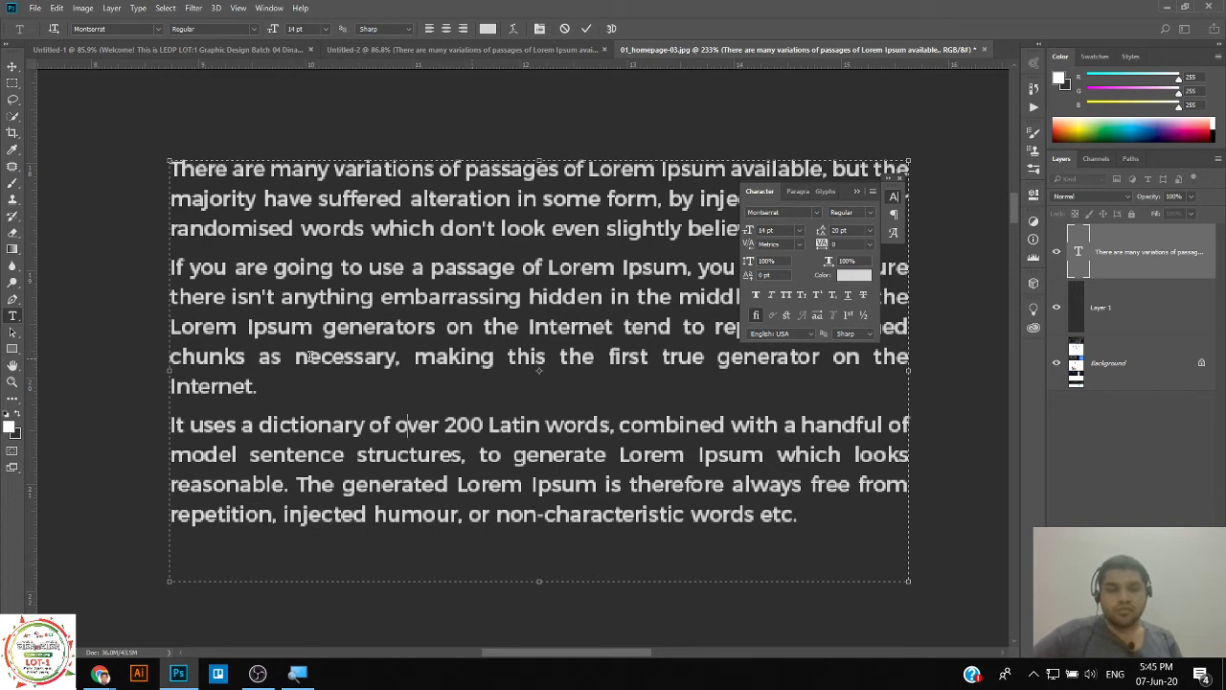
{"action": "key", "text": "shift+Right"}
{"action": "key", "text": "shift+Right"}
{"action": "key", "text": "shift+Right"}
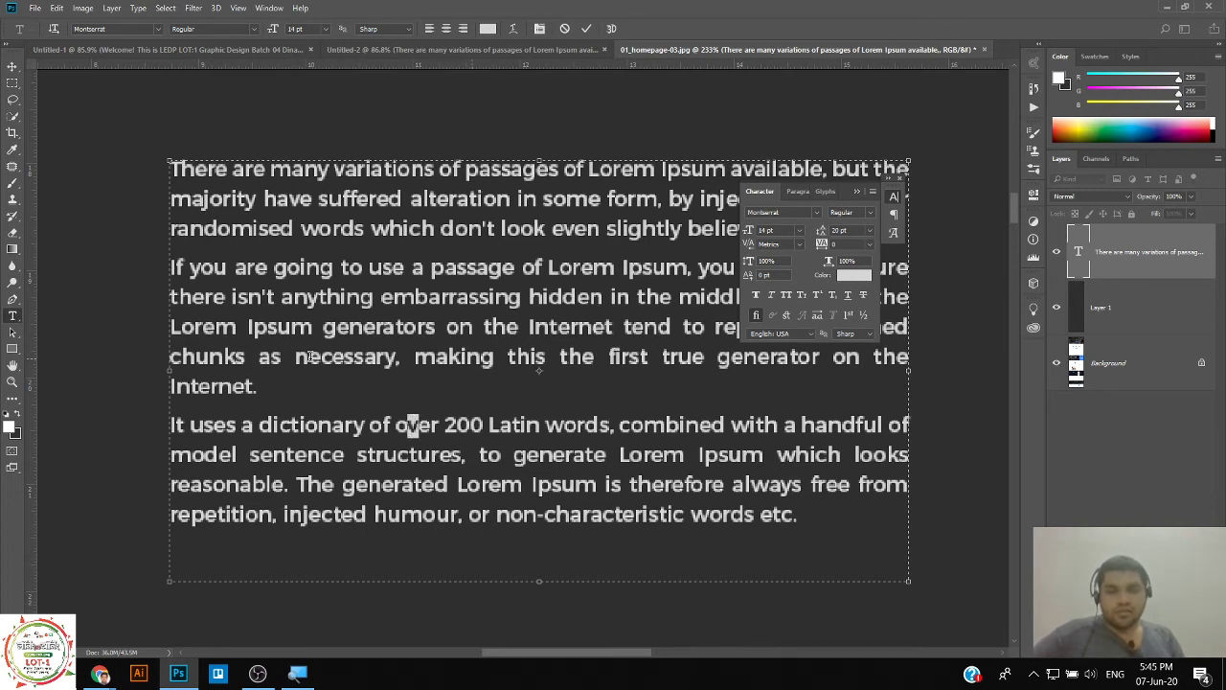
{"action": "key", "text": "shift+Left"}
{"action": "key", "text": "shift+Left"}
{"action": "key", "text": "shift+Left"}
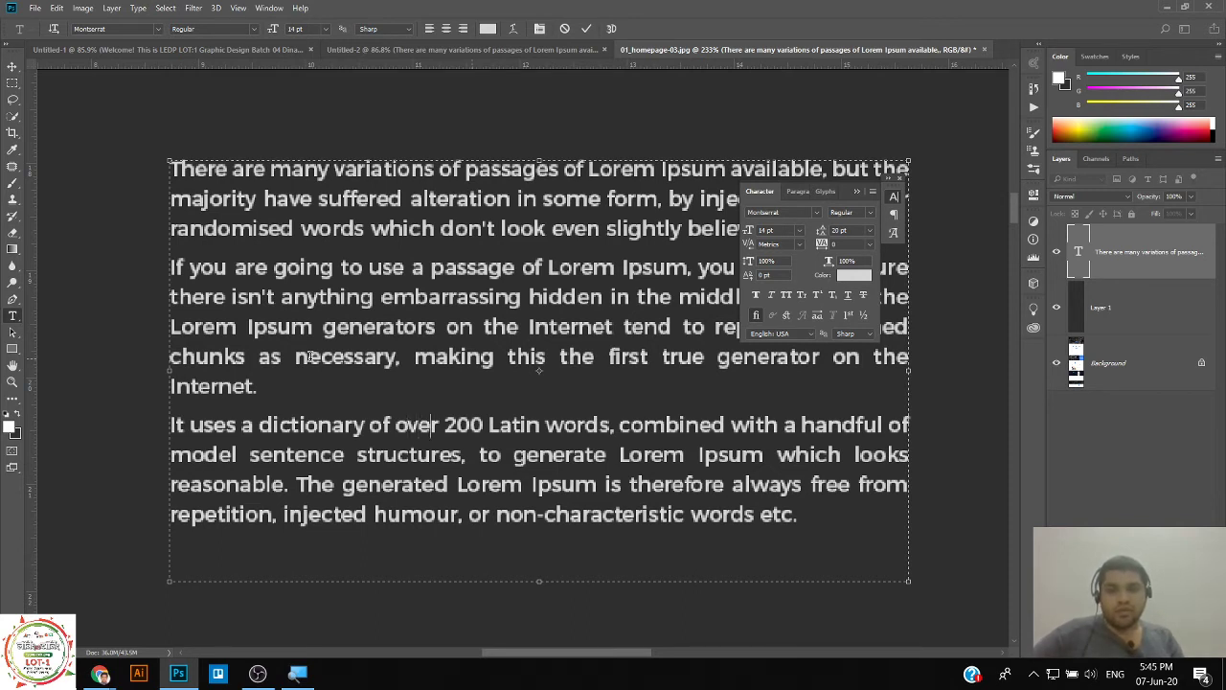
Move the text cursor back by whole words to the start of "over" in the third paragraph.
{"action": "key", "text": "Right"}
{"action": "key", "text": "Right"}
{"action": "key", "text": "ctrl+Left"}
{"action": "key", "text": "ctrl+Left"}
{"action": "key", "text": "ctrl+Left"}
{"action": "key", "text": "ctrl+Left"}
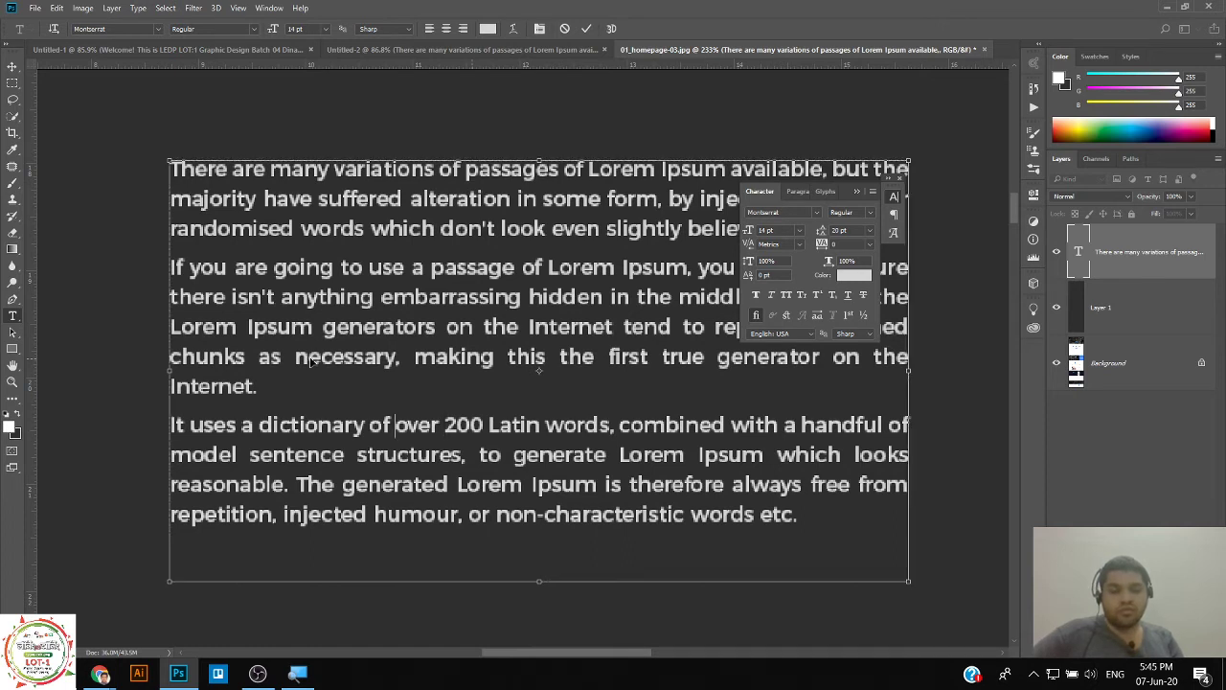
Move the text cursor through the third paragraph's first line and place it right after "200".
{"action": "key", "text": "ctrl+Left"}
{"action": "key", "text": "ctrl+Left"}
{"action": "key", "text": "Left"}
{"action": "key", "text": "Right"}
{"action": "key", "text": "Right"}
{"action": "key", "text": "Right"}
{"action": "key", "text": "Right"}
{"action": "key", "text": "Right"}
{"action": "key", "text": "Right"}
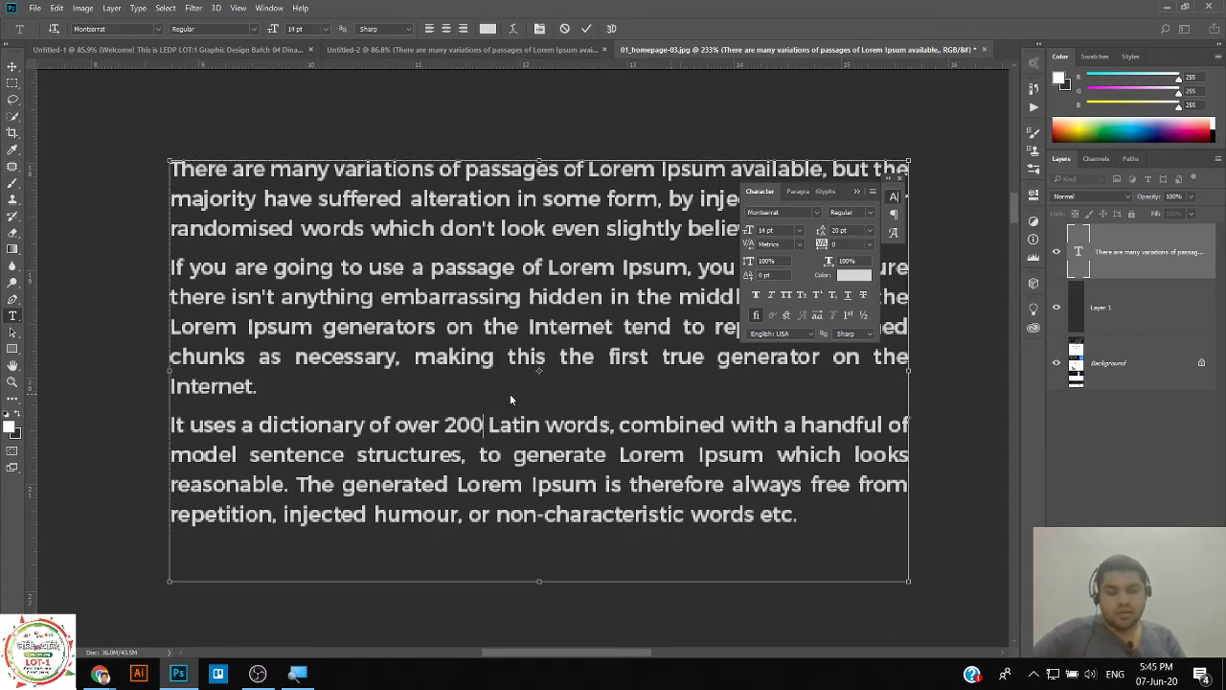
Extend a selection backward word by word from "200" to include "Internet." at the end of the second paragraph.
{"action": "key", "text": "ctrl+shift+Left"}
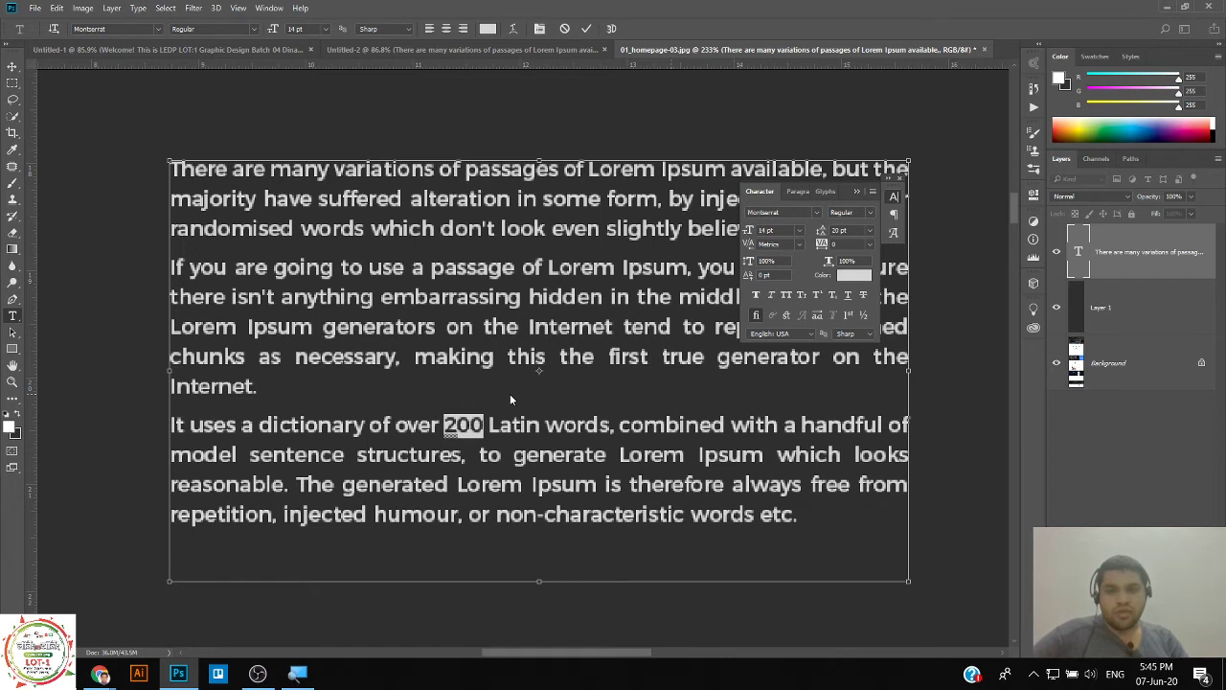
{"action": "key", "text": "ctrl+shift+Left"}
{"action": "key", "text": "ctrl+shift+Left"}
{"action": "key", "text": "ctrl+shift+Left"}
{"action": "key", "text": "ctrl+shift+Left"}
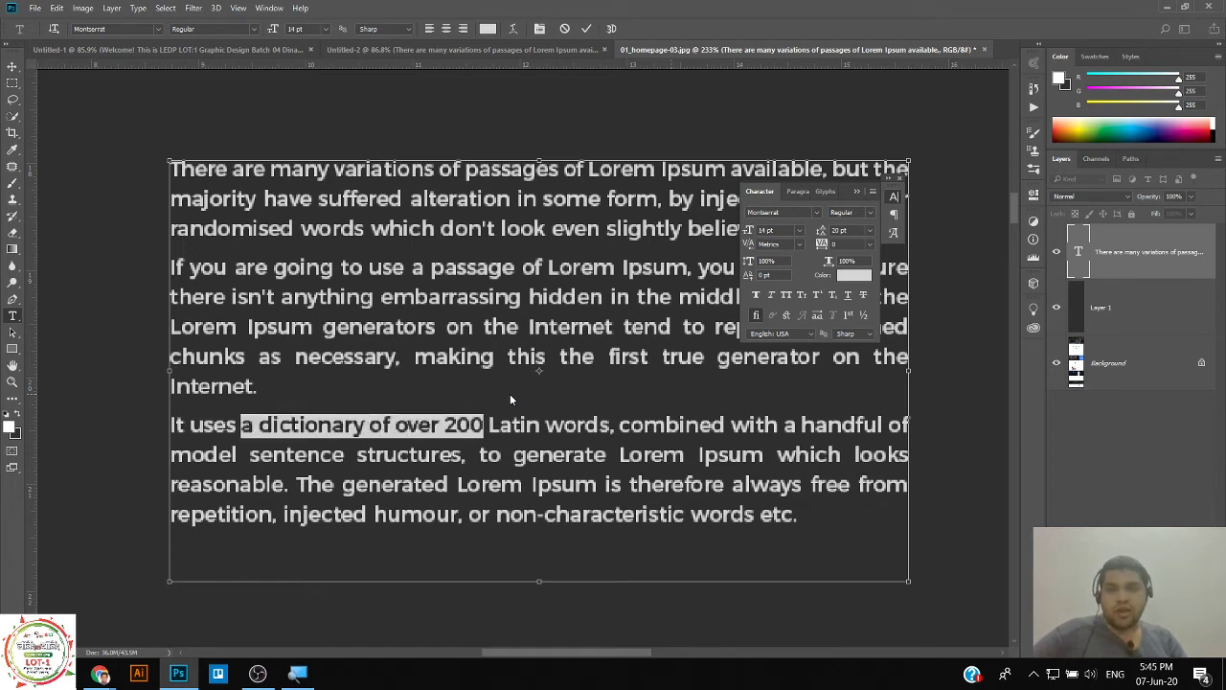
{"action": "key", "text": "ctrl+shift+Left"}
{"action": "key", "text": "ctrl+shift+Left"}
{"action": "key", "text": "ctrl+shift+Left"}
{"action": "key", "text": "ctrl+shift+Left"}
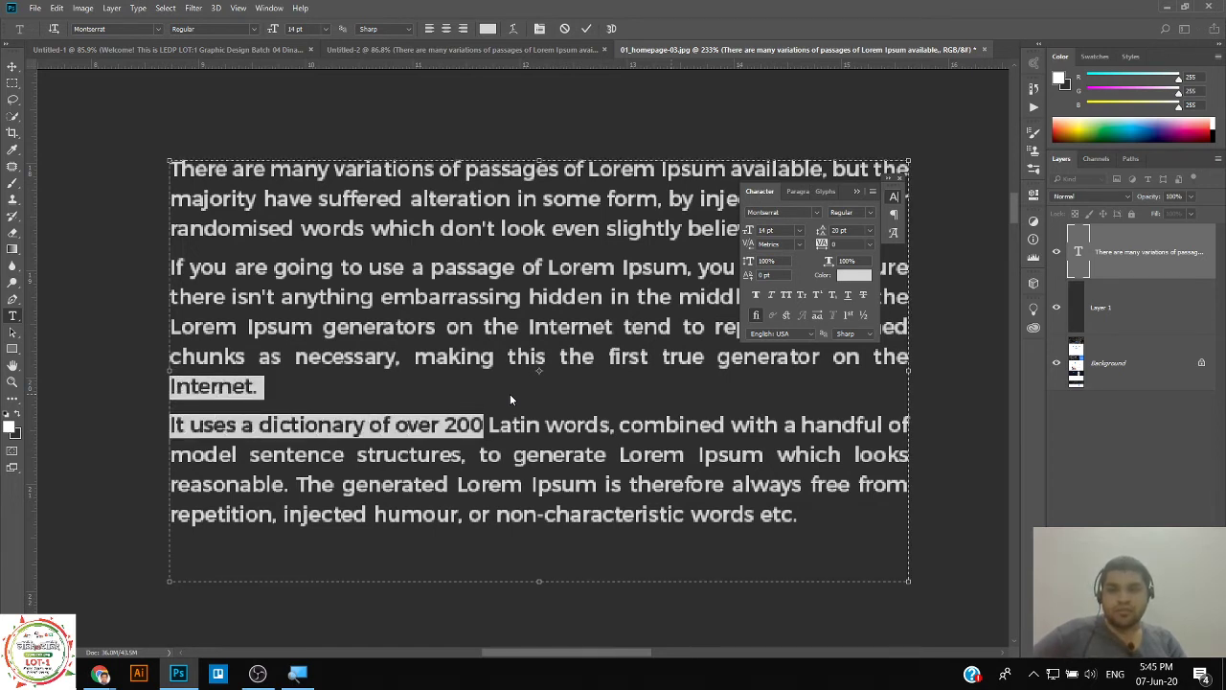
From before "making", select back to the start of the second paragraph, and from the same point select forward to its end.
{"action": "left_click", "coordinate": [394, 369]}
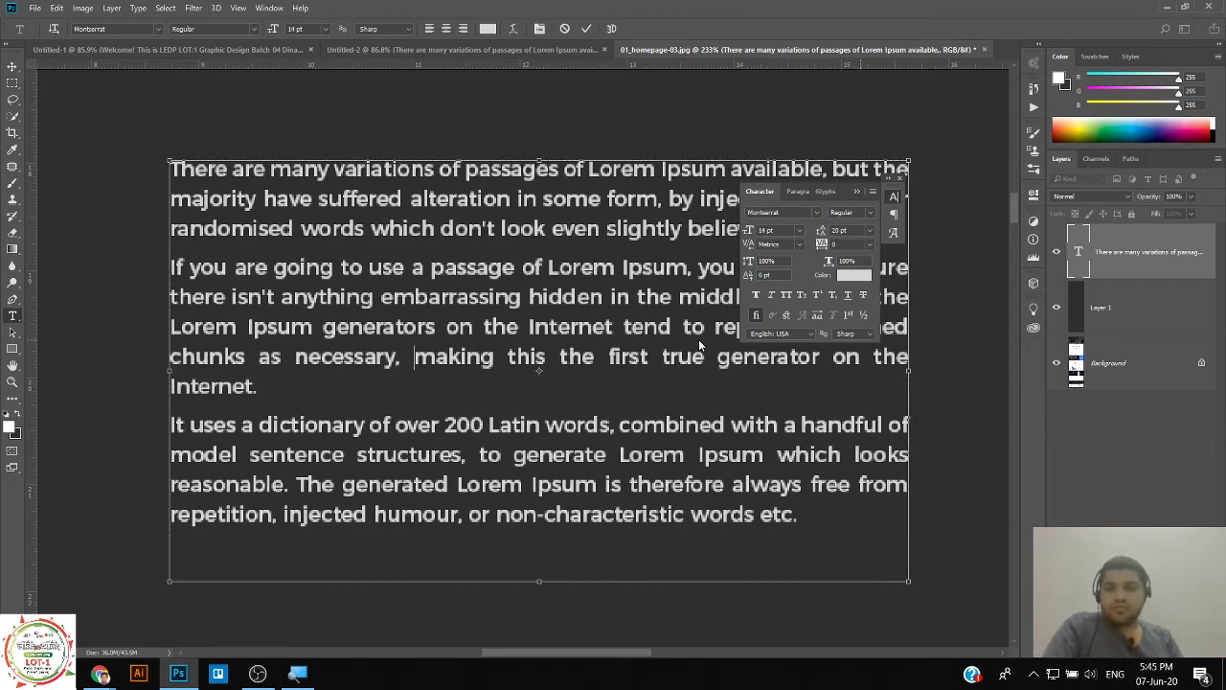
{"action": "key", "text": "ctrl+shift+Up"}
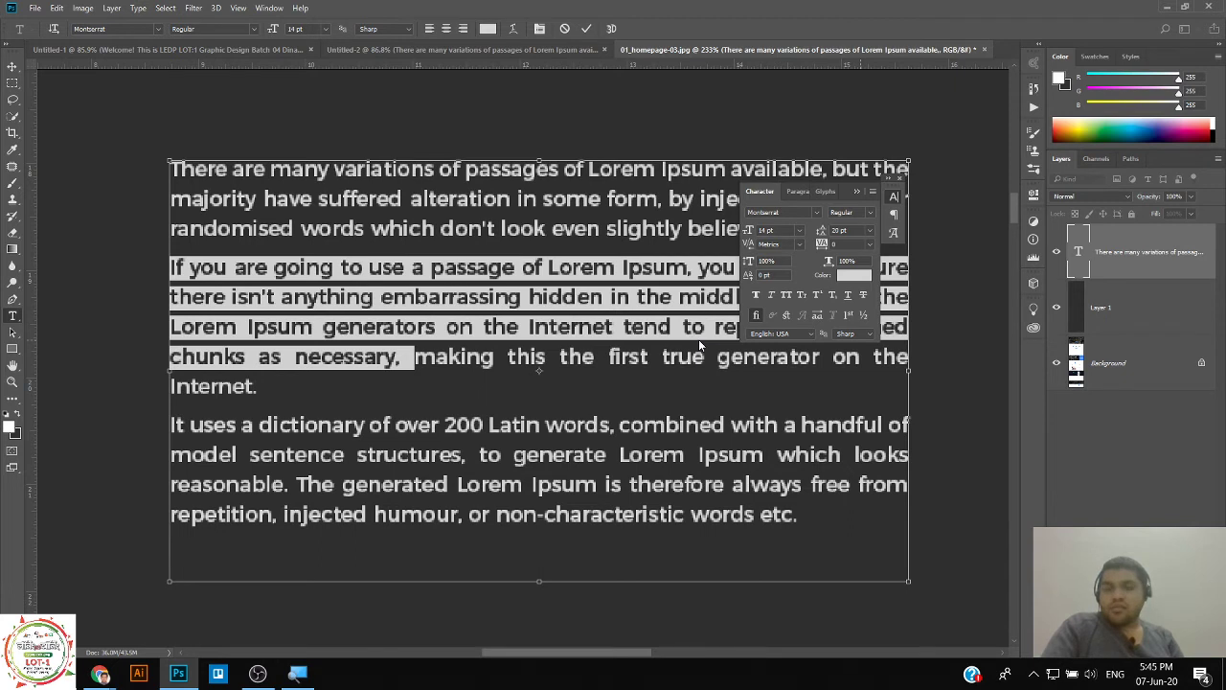
{"action": "key", "text": "Right"}
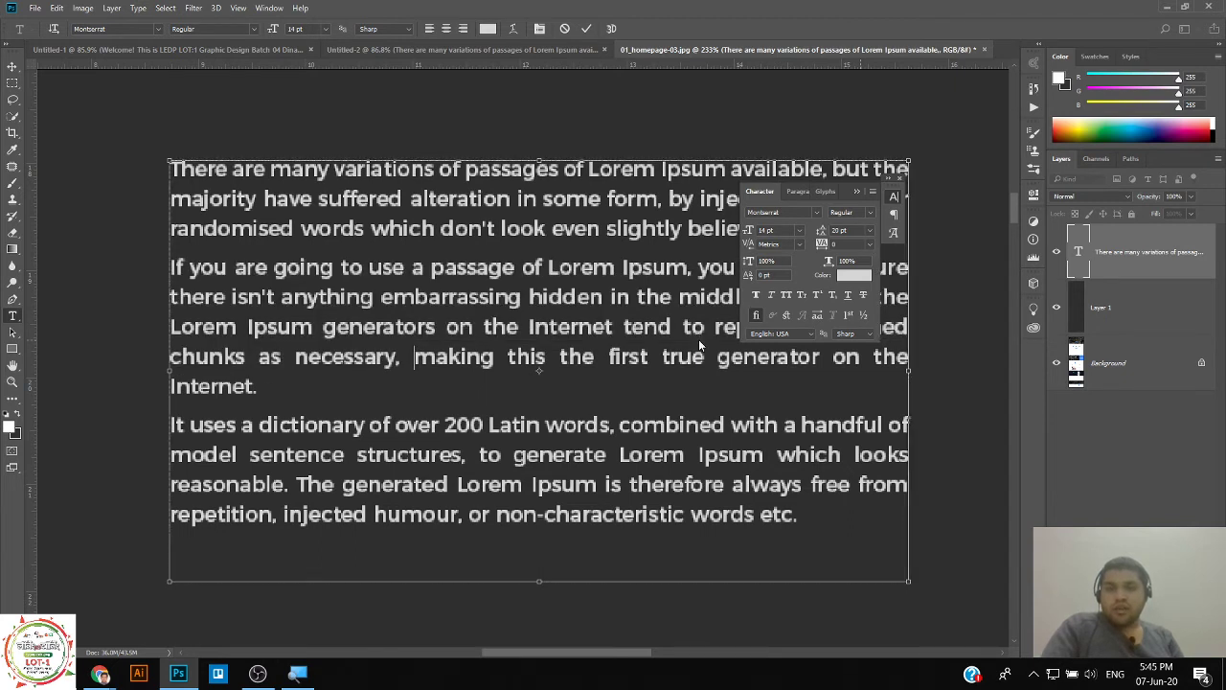
{"action": "key", "text": "ctrl+shift+Down"}
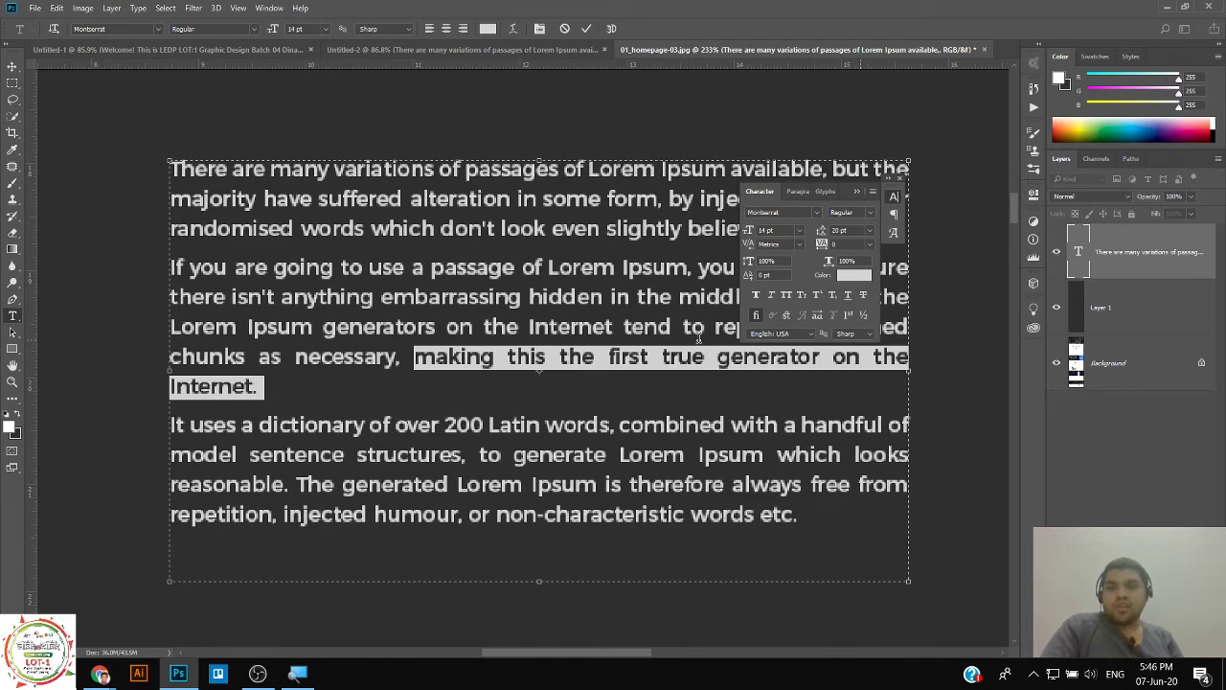
Select all the text in the text box and clear the selection by placing the cursor in "Internet" in the second paragraph.
{"action": "left_click", "coordinate": [698, 338]}
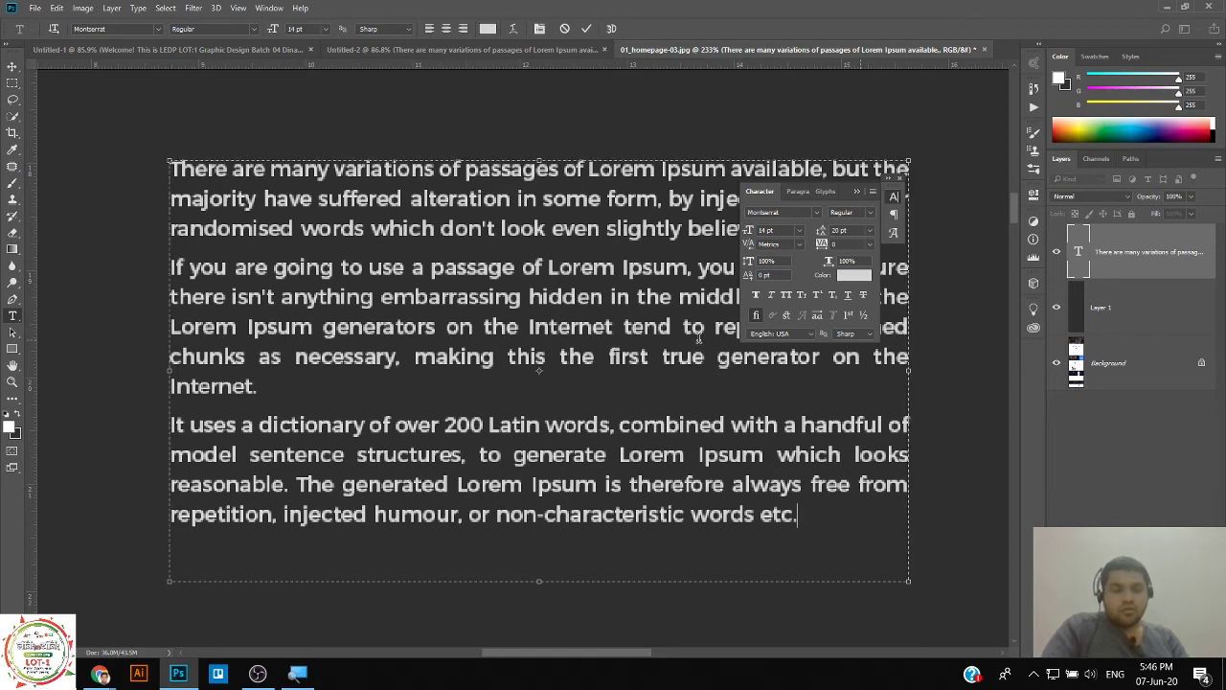
{"action": "key", "text": "ctrl+a"}
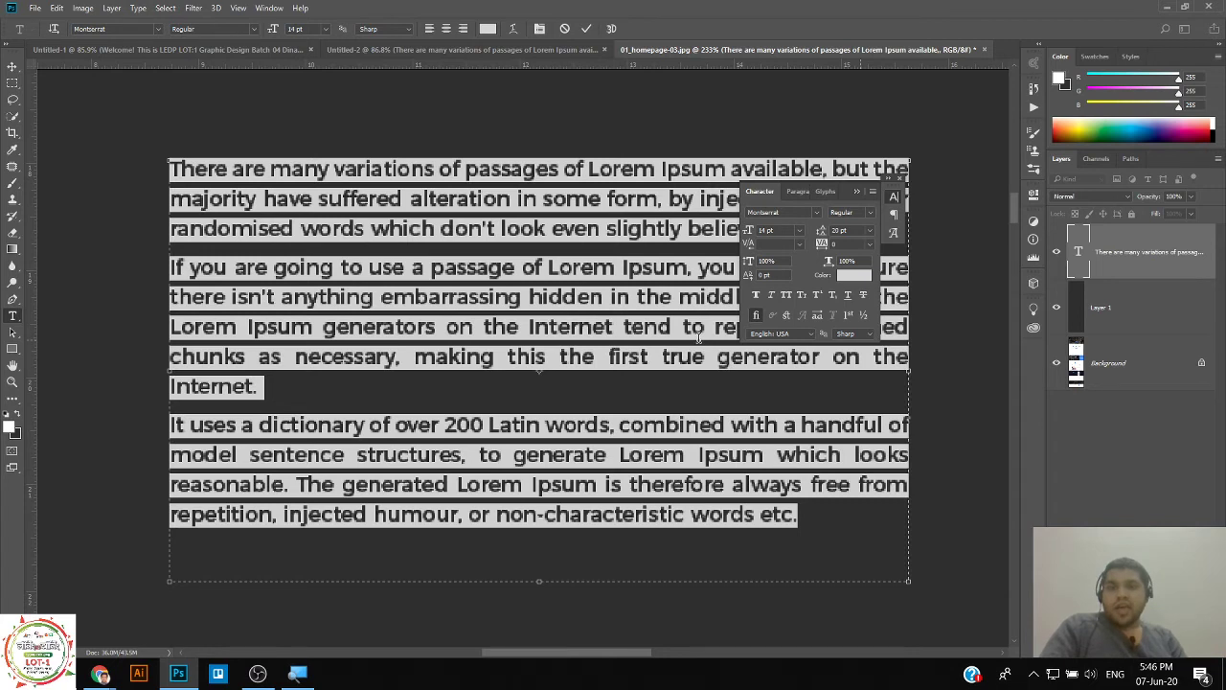
{"action": "left_click", "coordinate": [602, 326]}
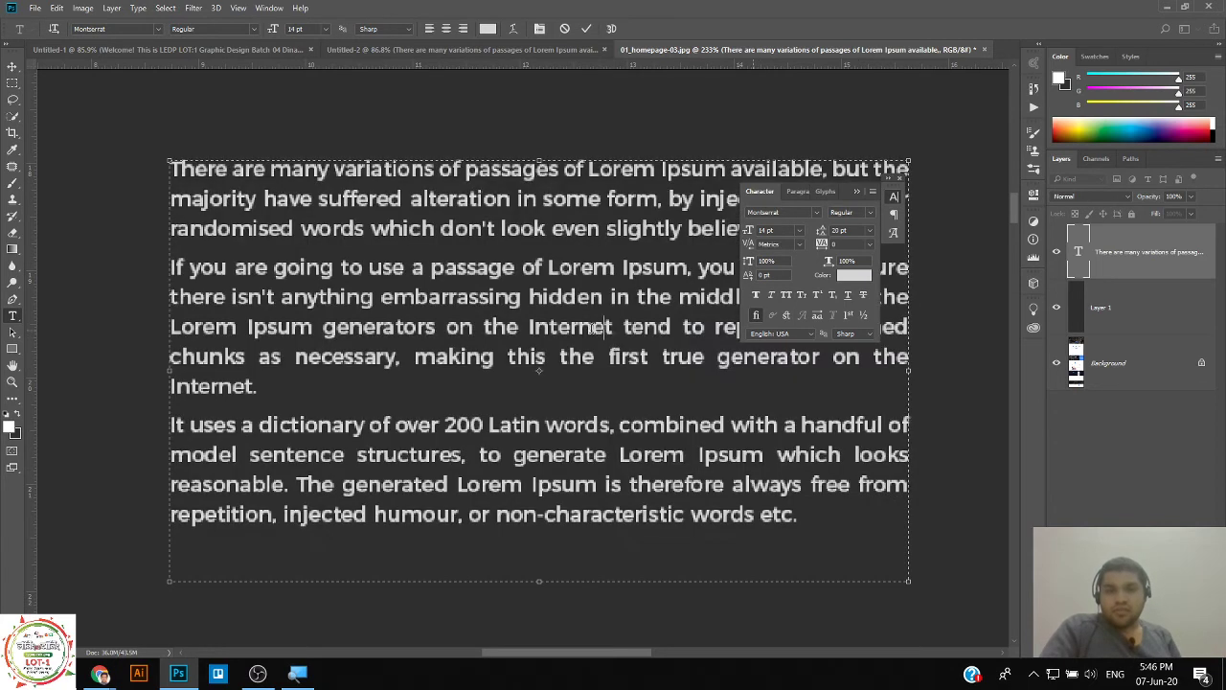
Collapse the Character panel and move it clear of the text; from before "tend", select back to the text's start and forward to its end.
{"action": "left_click", "coordinate": [857, 192]}
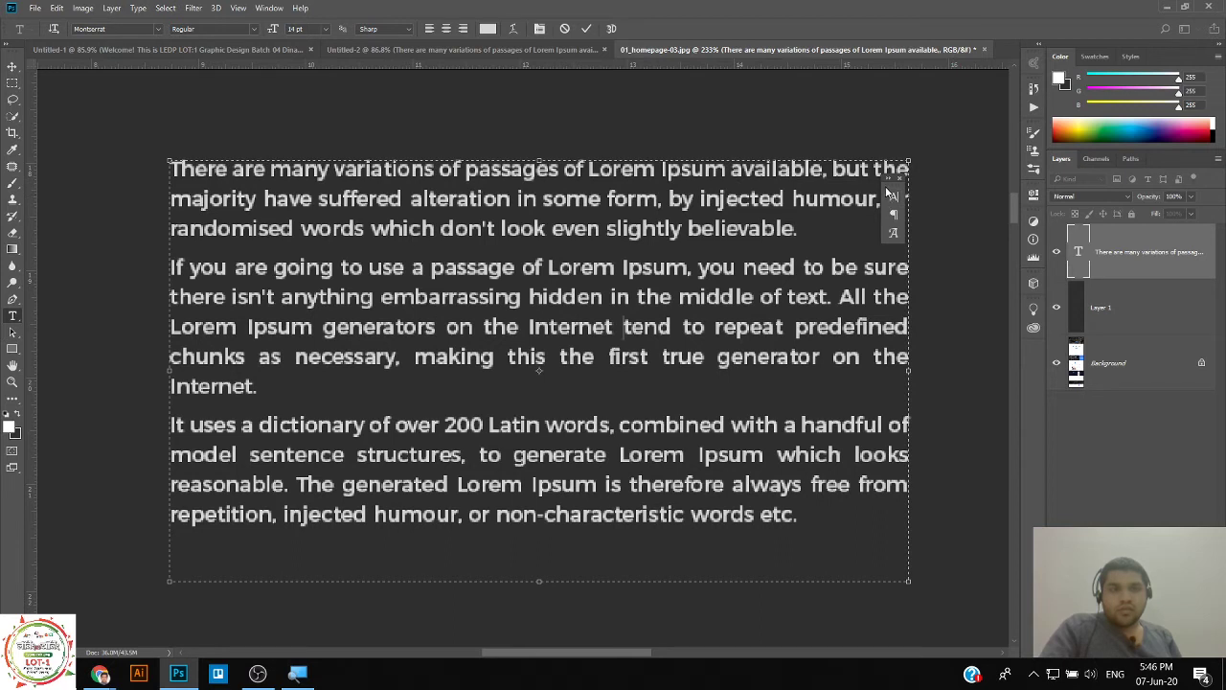
{"action": "left_click_drag", "start_coordinate": [887, 192], "coordinate": [941, 110]}
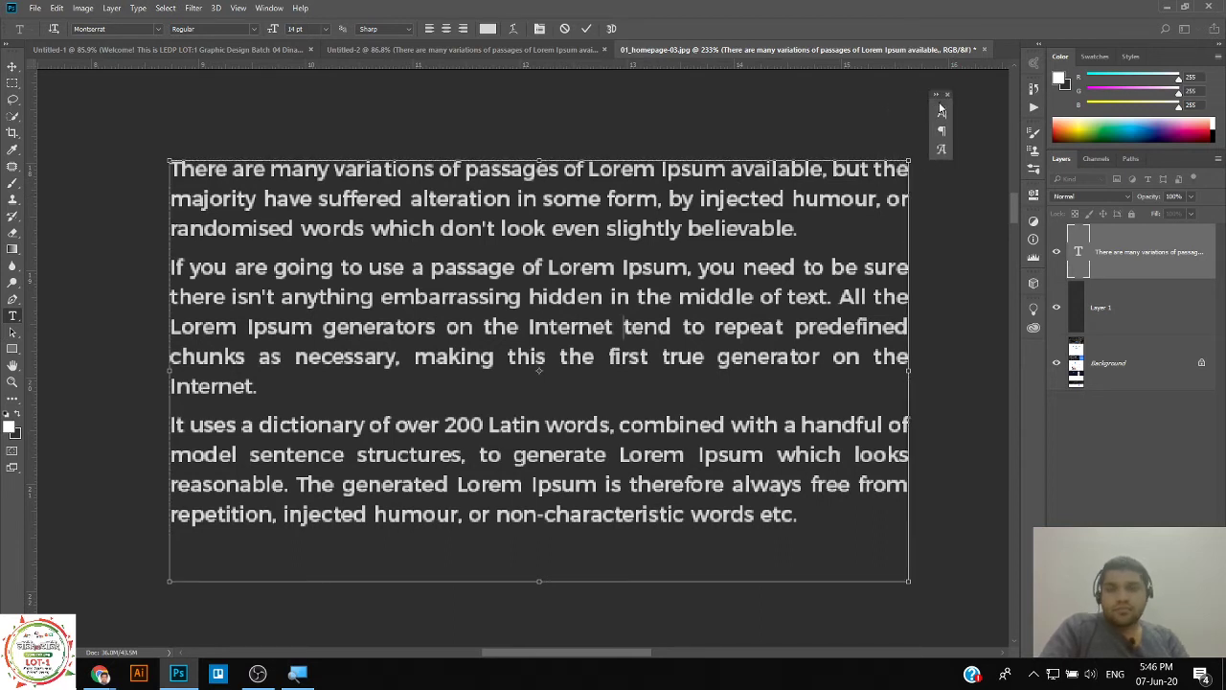
{"action": "key", "text": "ctrl+shift+Home"}
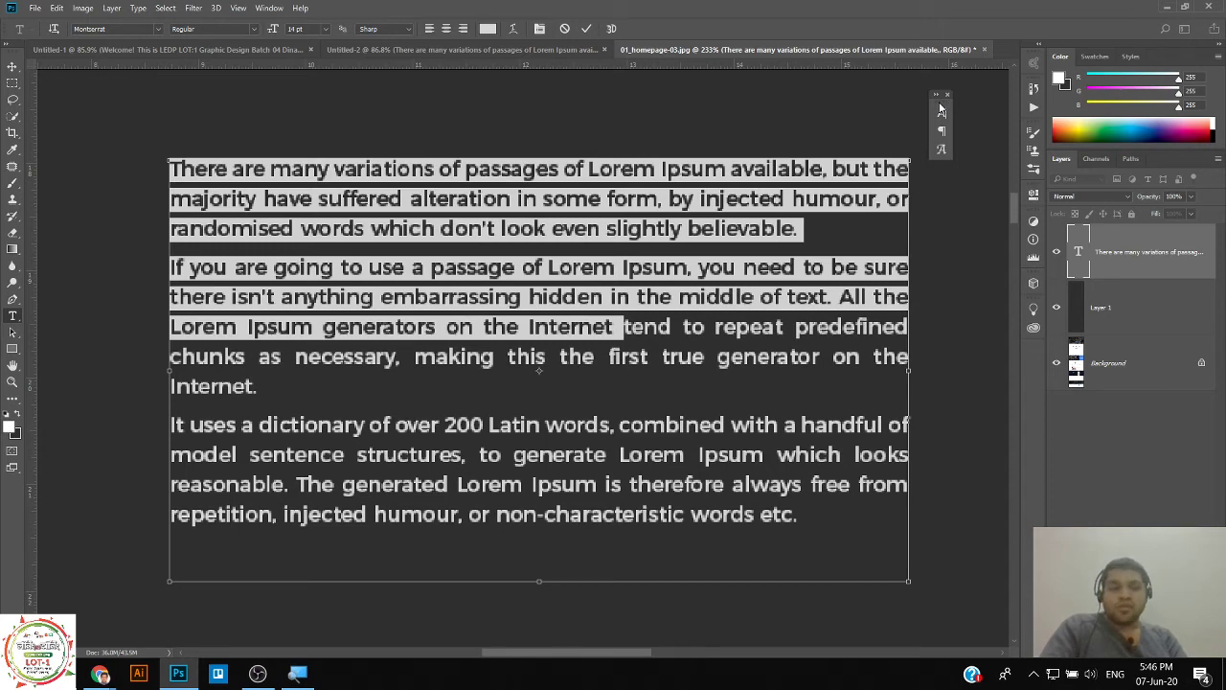
{"action": "key", "text": "ctrl+shift+End"}
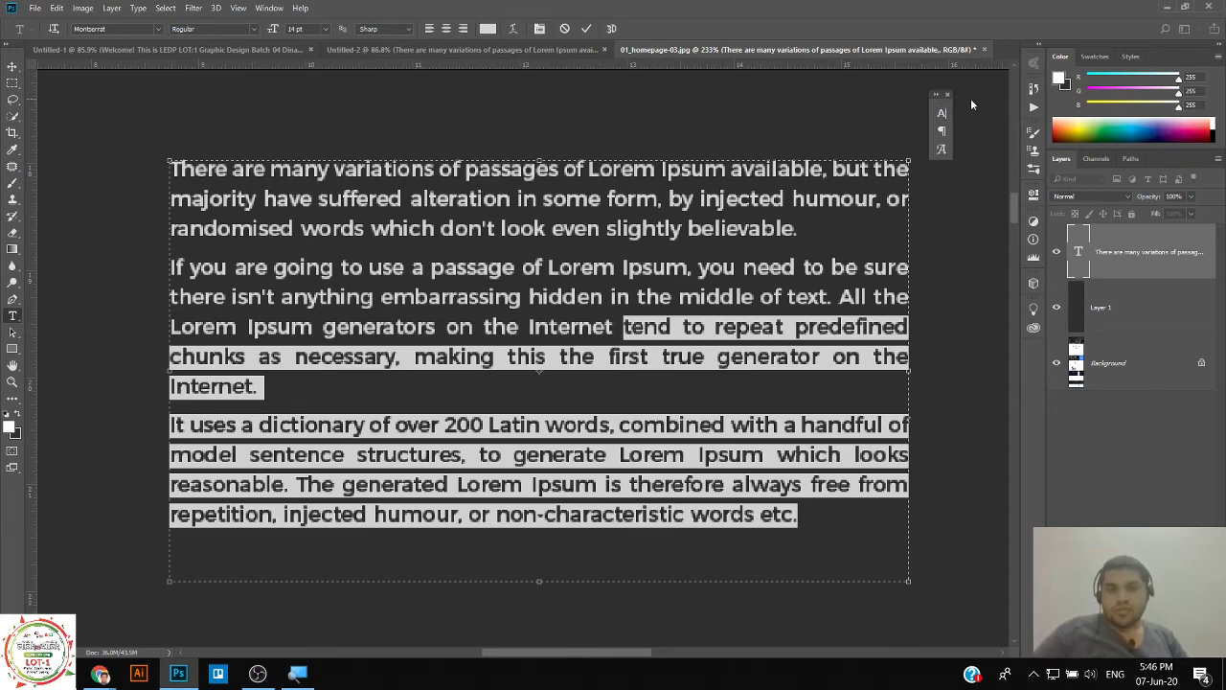
In the Untitled-2 document, delete all the paragraph text after "believable.".
{"action": "left_click", "coordinate": [440, 48]}
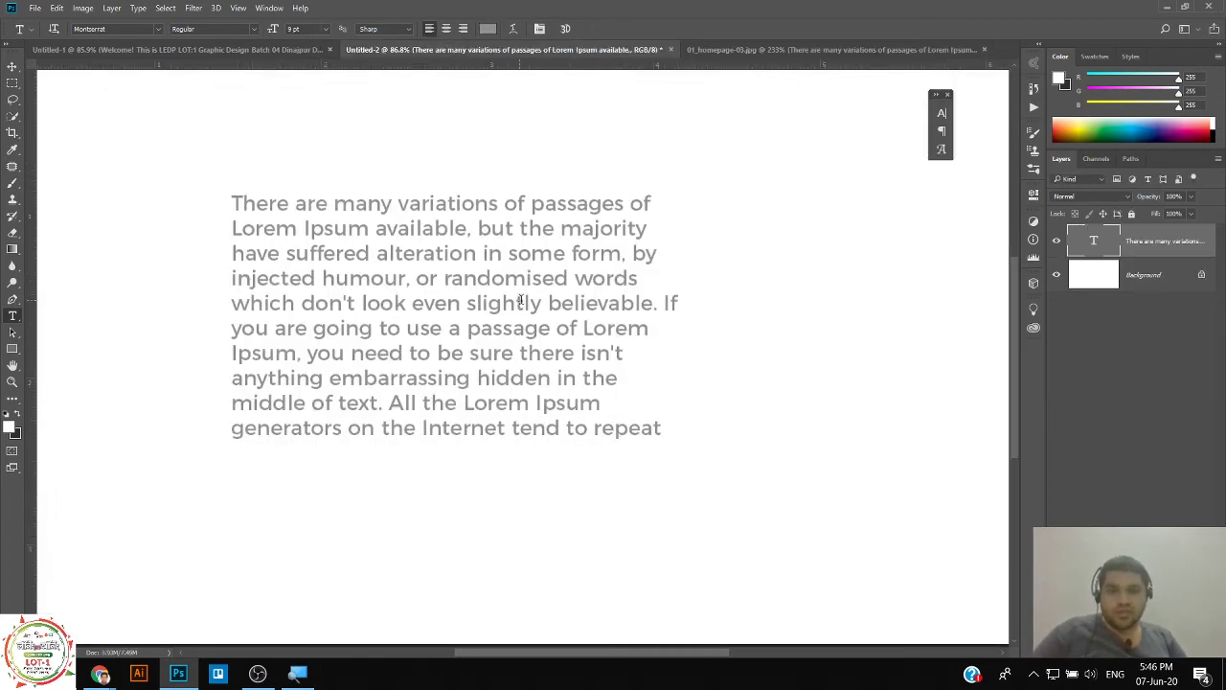
{"action": "left_click", "coordinate": [659, 305]}
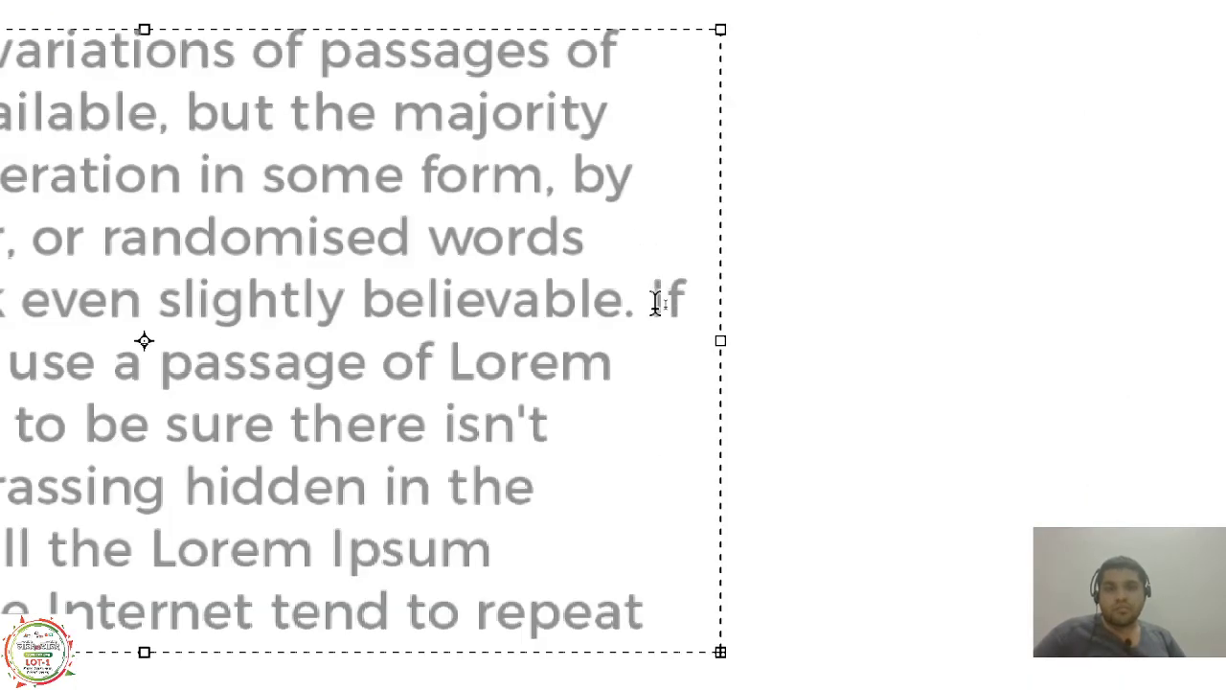
{"action": "key", "text": "ctrl"}
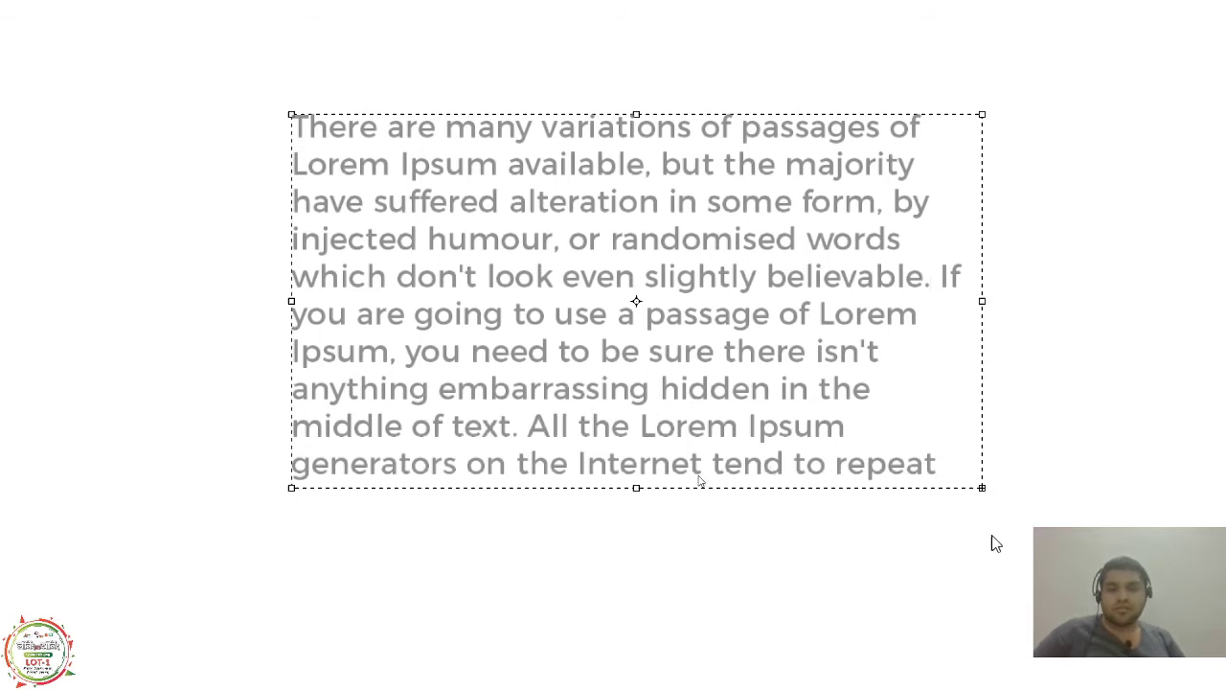
{"action": "key", "text": "ctrl"}
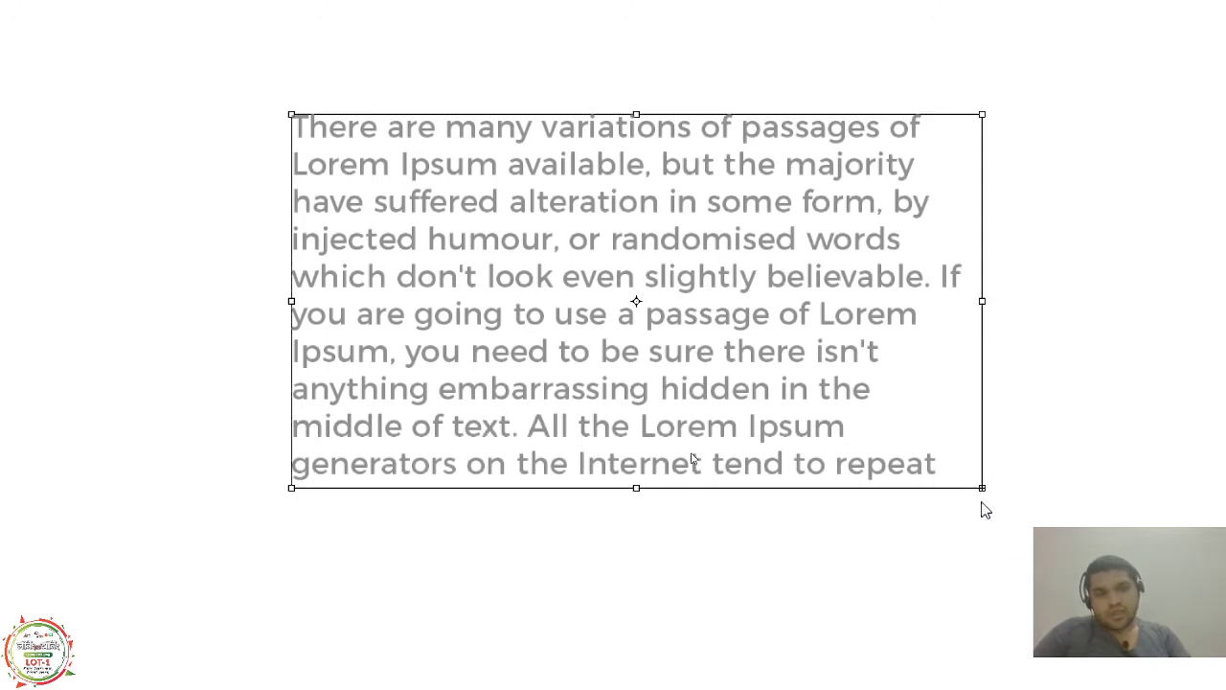
{"action": "key", "text": "ctrl+shift+End"}
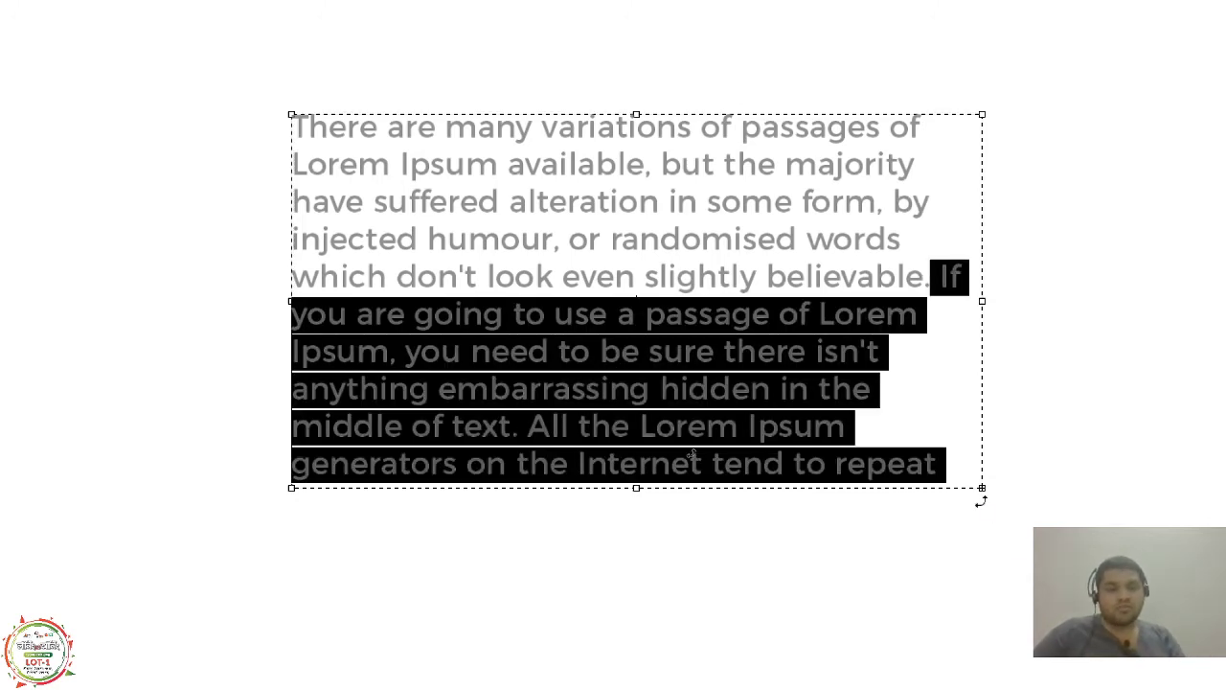
{"action": "key", "text": "Delete"}
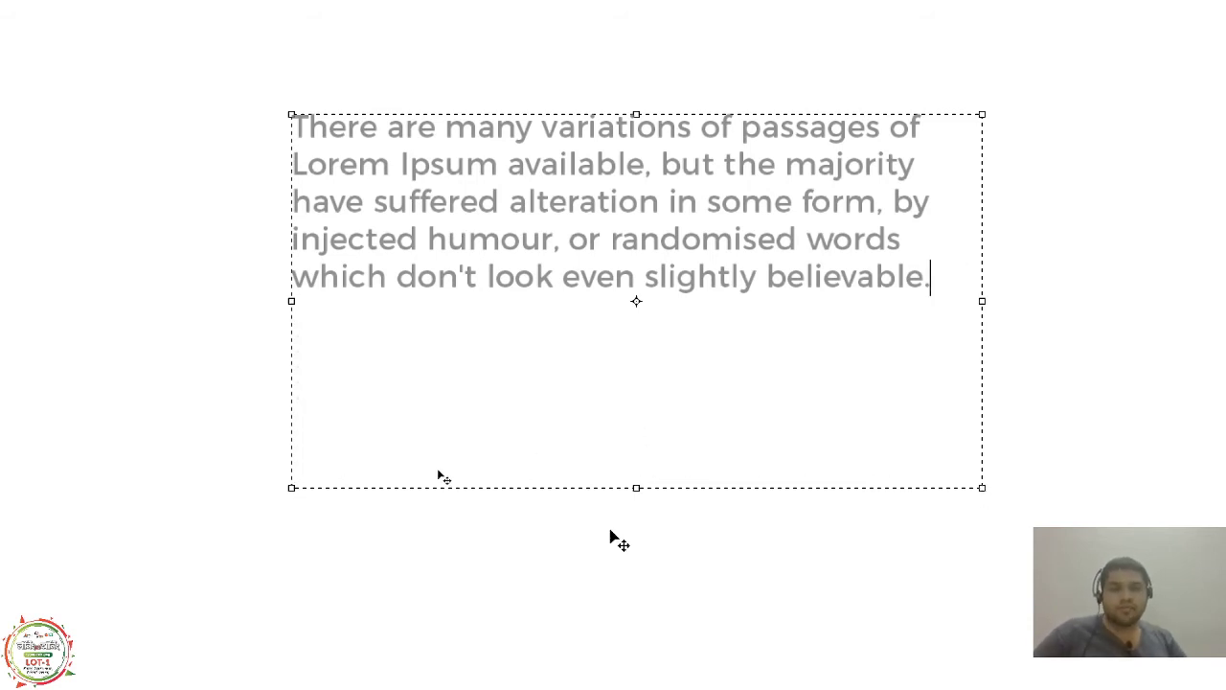
Narrow the text box, lengthen it until the whole paragraph fits, and commit the text, keeping its layer selected with the Type tool active.
{"action": "left_click_drag", "start_coordinate": [637, 491], "coordinate": [620, 299]}
{"action": "left_click_drag", "start_coordinate": [982, 205], "coordinate": [836, 230]}
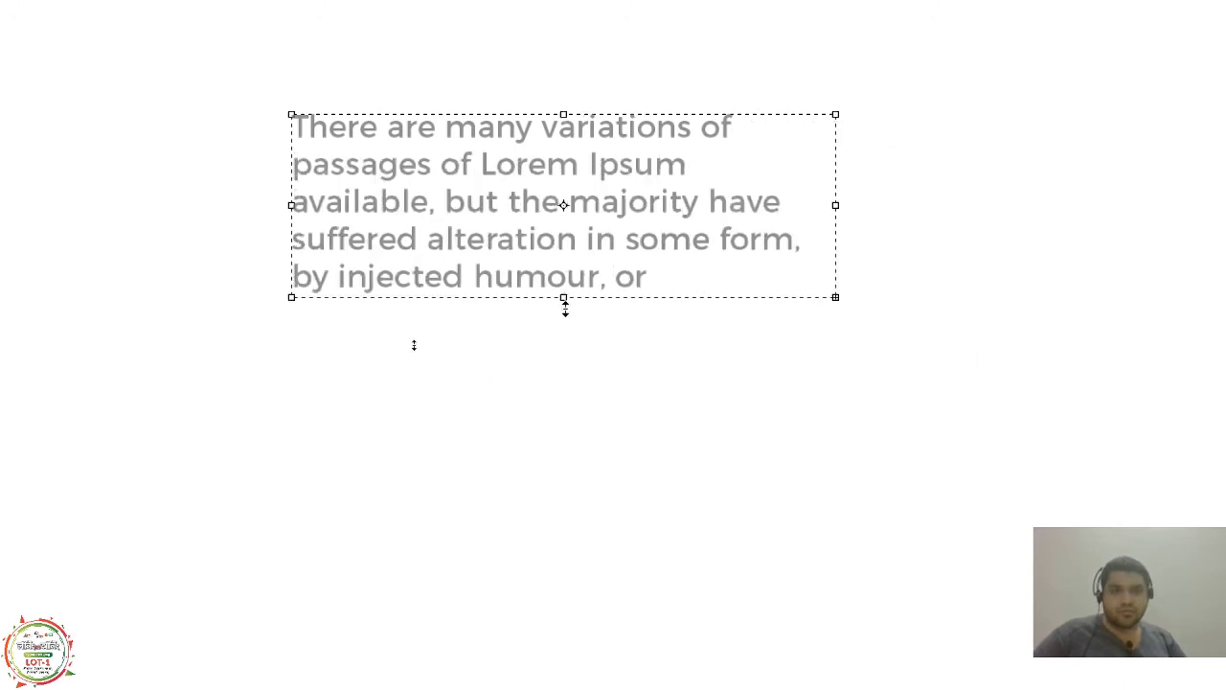
{"action": "left_click_drag", "start_coordinate": [565, 301], "coordinate": [564, 493]}
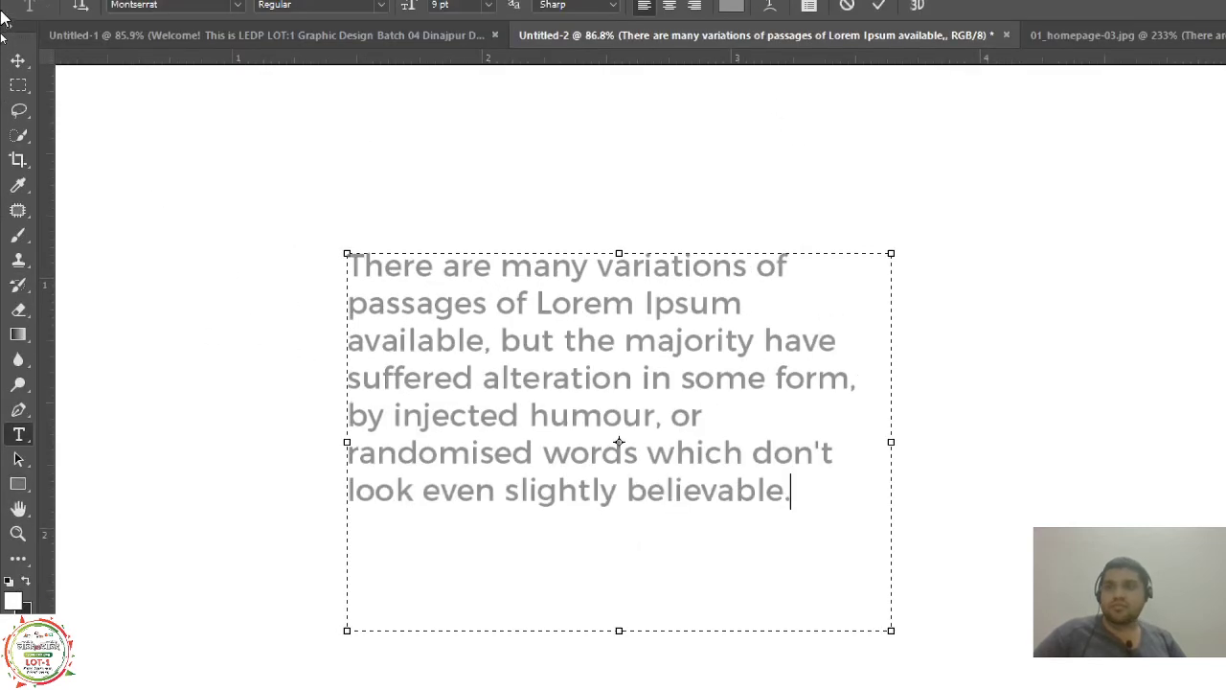
{"action": "left_click", "coordinate": [17, 60]}
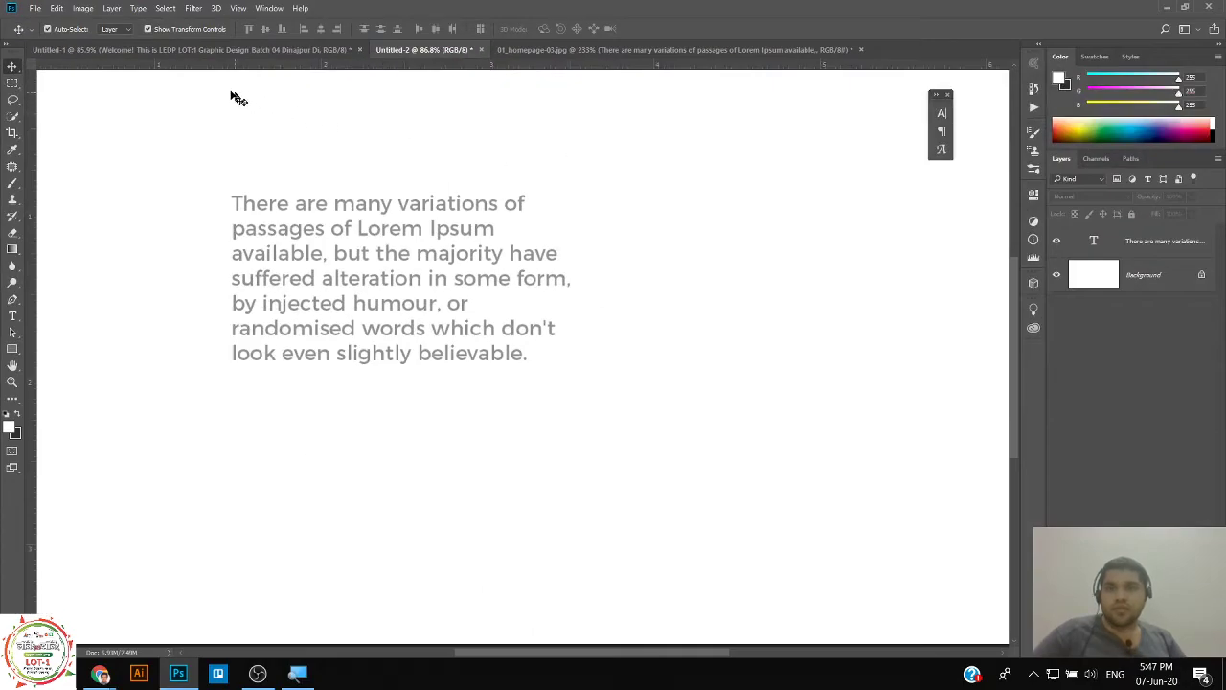
{"action": "left_click", "coordinate": [462, 268]}
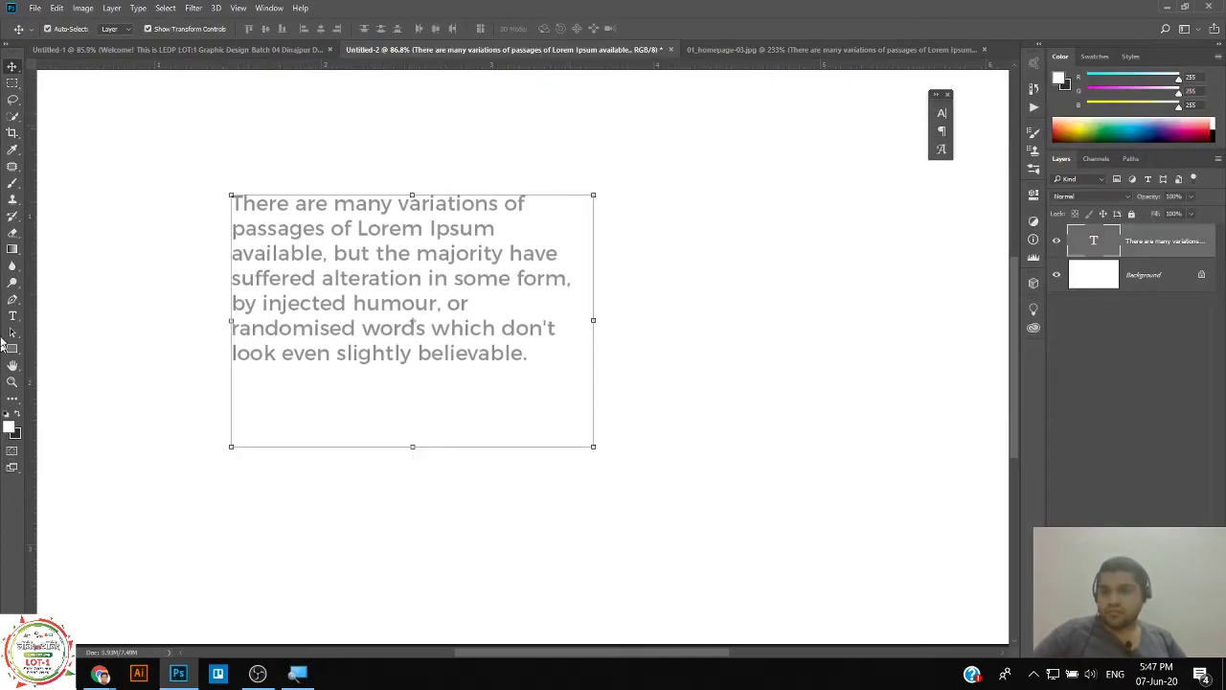
{"action": "left_click", "coordinate": [12, 318]}
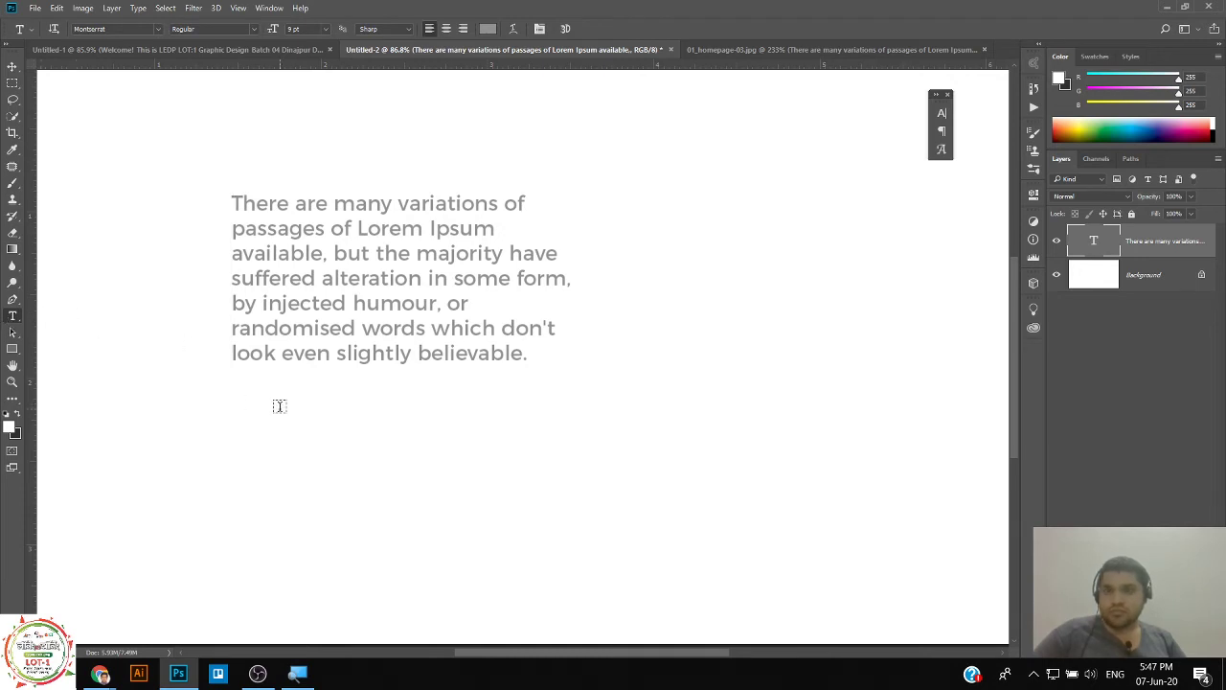
In 01_homepage-03.jpg, hide Layer 1 and the paragraph text layer to uncover the homepage design.
{"action": "left_click", "coordinate": [740, 49]}
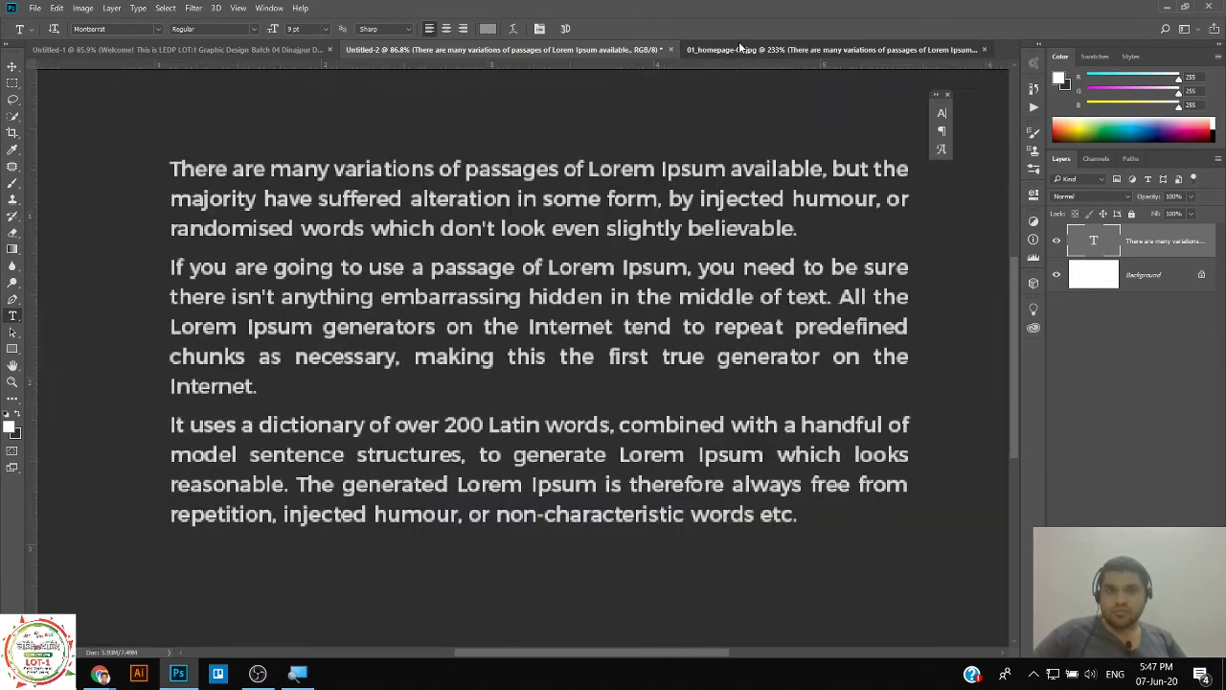
{"action": "left_click", "coordinate": [740, 49]}
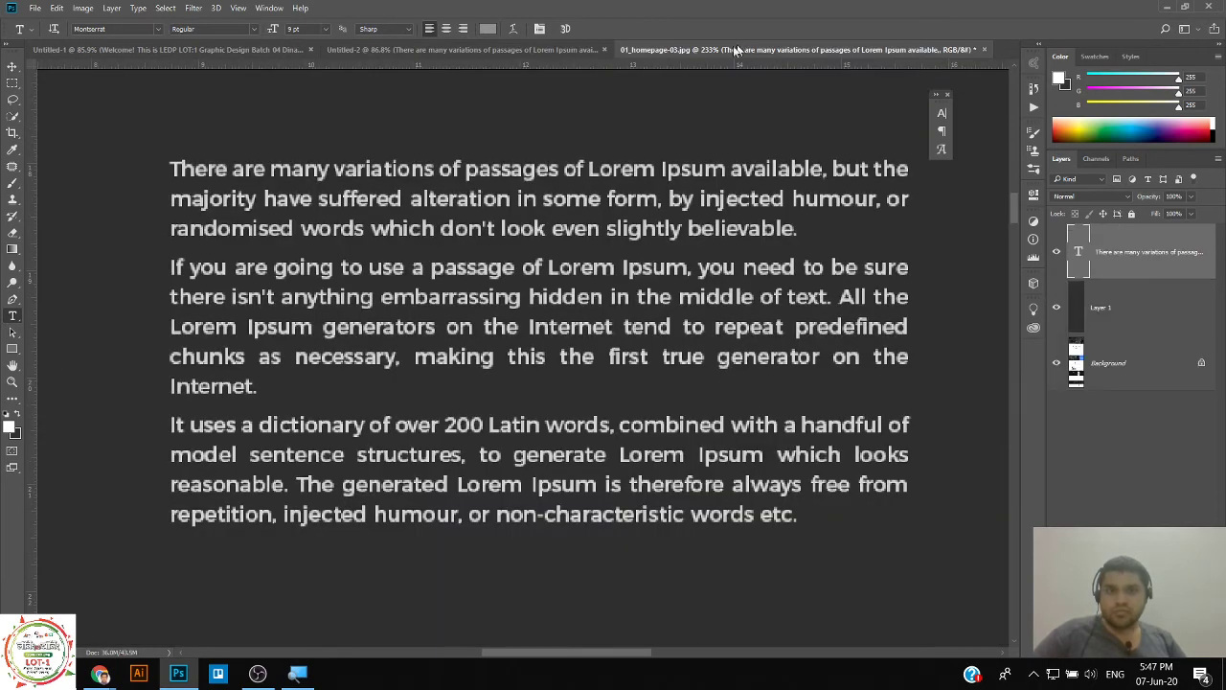
{"action": "left_click", "coordinate": [1057, 306]}
{"action": "left_click", "coordinate": [1057, 251]}
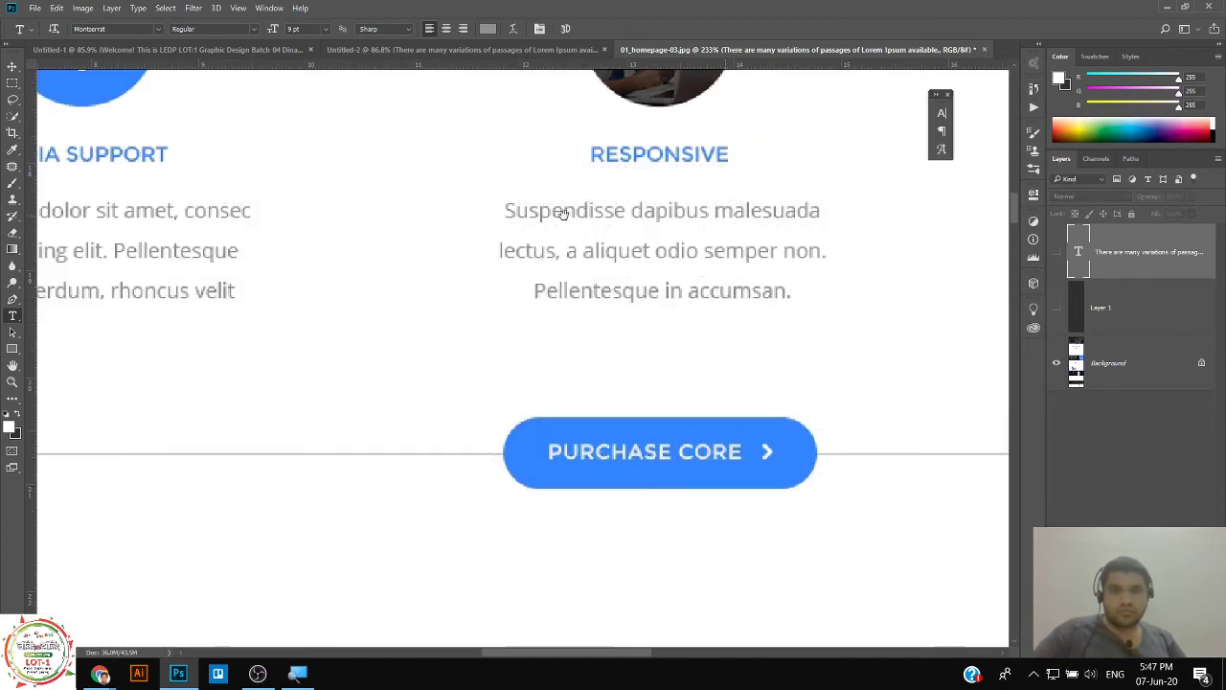
Examine the feature captions and the darker highlighted words in the "designed by milothemes" line of the homepage design.
{"action": "scroll", "coordinate": [556, 287], "scroll_direction": "up", "scroll_amount": 3}
{"action": "scroll", "coordinate": [623, 257], "scroll_direction": "down", "scroll_amount": 1}
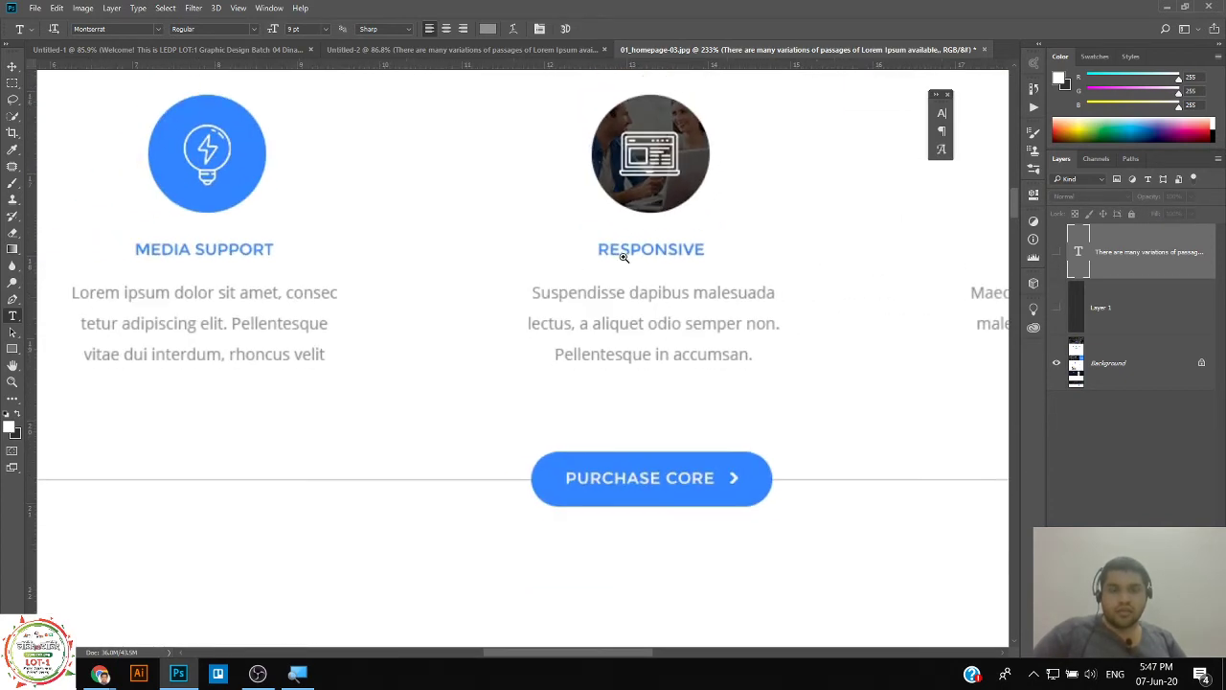
{"action": "scroll", "coordinate": [623, 257], "scroll_direction": "down", "scroll_amount": 2}
{"action": "scroll", "coordinate": [493, 323], "scroll_direction": "up", "scroll_amount": 3}
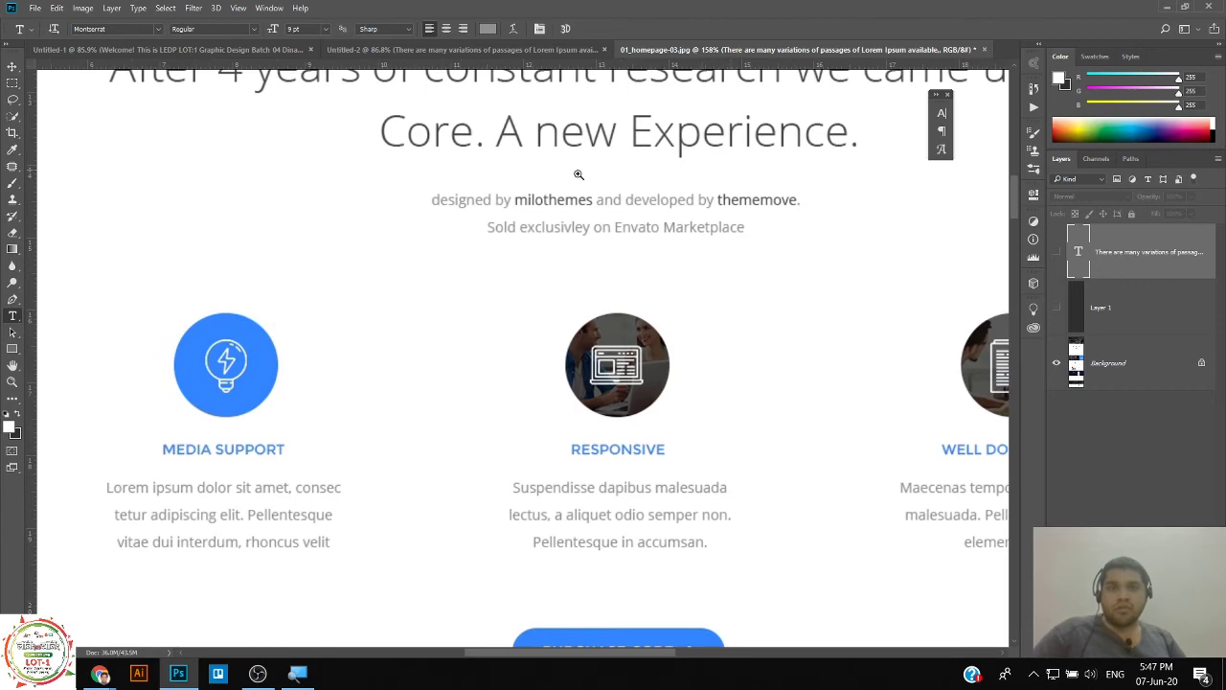
{"action": "scroll", "coordinate": [579, 174], "scroll_direction": "up", "scroll_amount": 2}
{"action": "scroll", "coordinate": [623, 227], "scroll_direction": "down", "scroll_amount": 1}
{"action": "scroll", "coordinate": [485, 251], "scroll_direction": "up", "scroll_amount": 2}
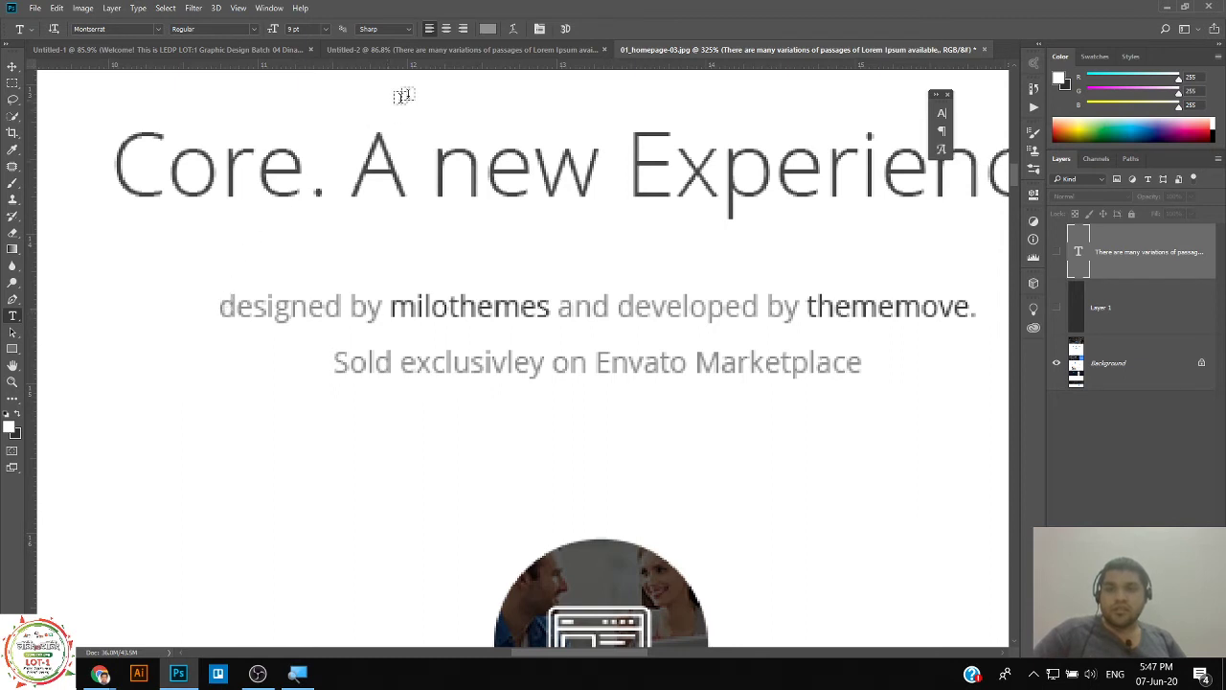
In Untitled-2, try colouring the word "variations" dark grey 4f4d4d, cancel the colour change and collapse the Character panel.
{"action": "left_click", "coordinate": [431, 49]}
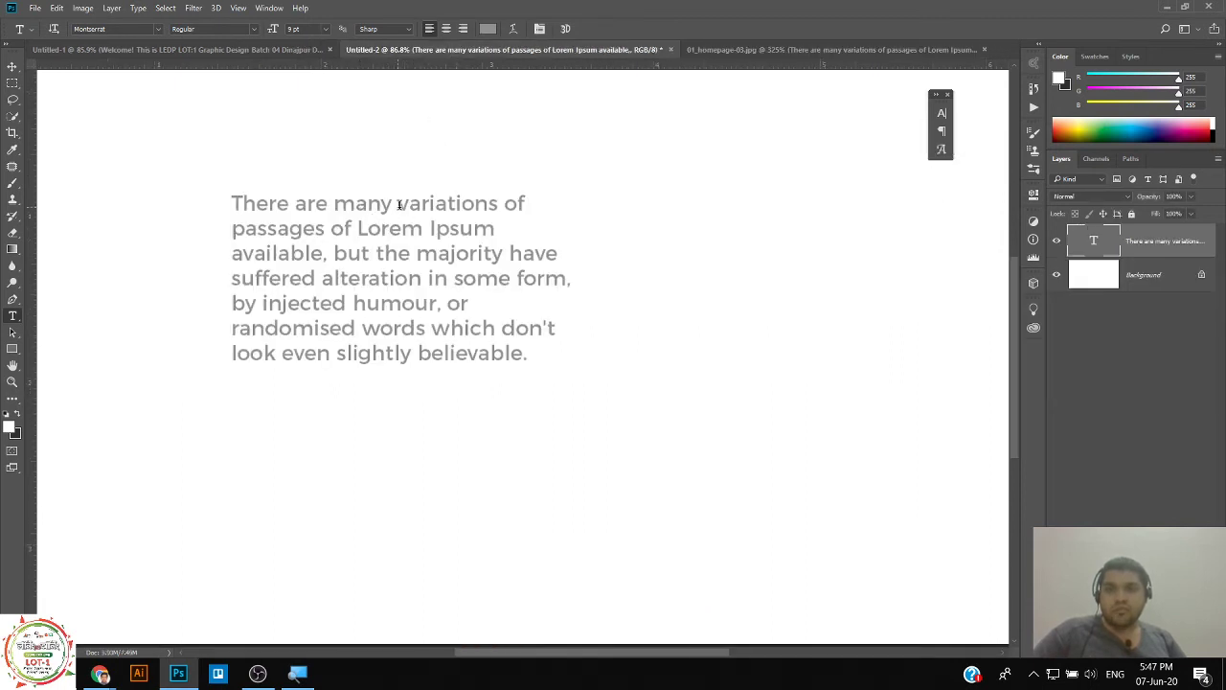
{"action": "left_click_drag", "start_coordinate": [403, 205], "coordinate": [493, 207]}
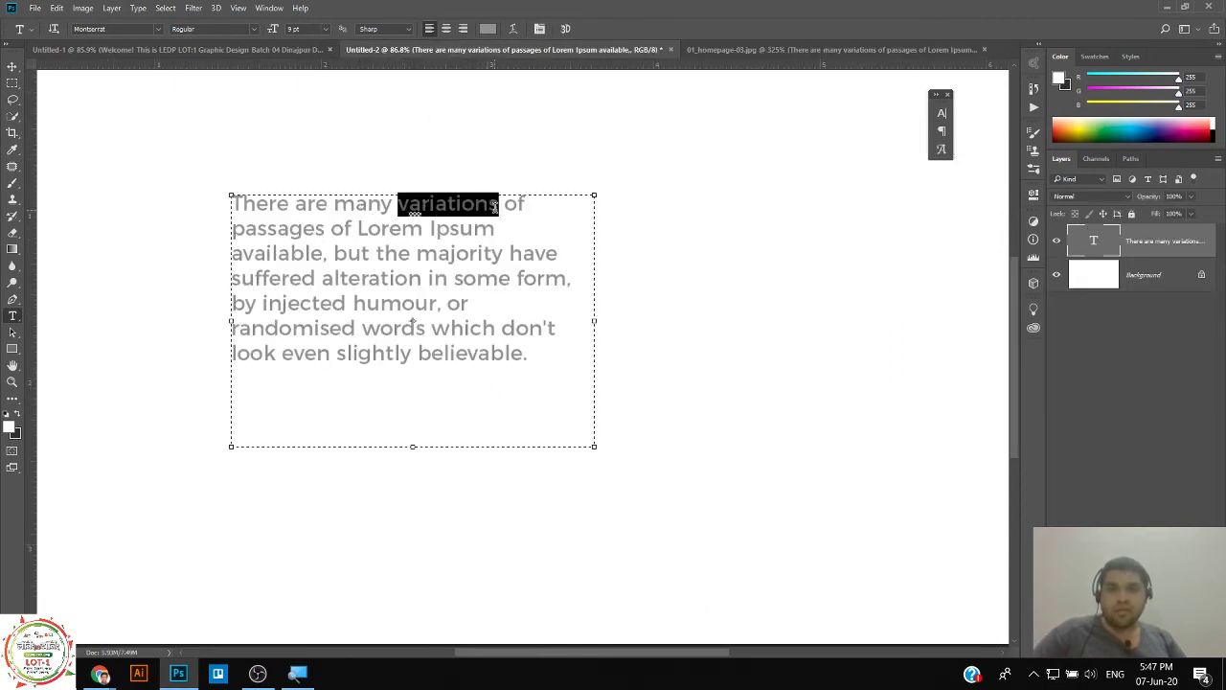
{"action": "left_click", "coordinate": [940, 122]}
{"action": "left_click", "coordinate": [902, 193]}
{"action": "left_click", "coordinate": [745, 265]}
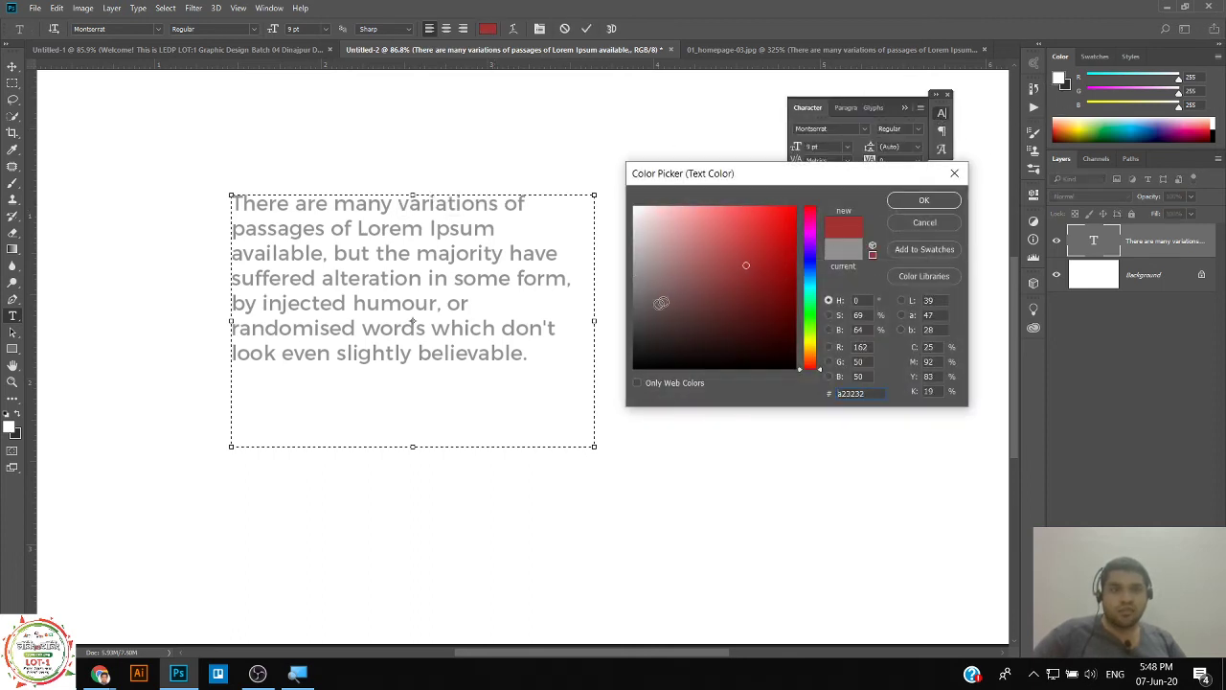
{"action": "left_click", "coordinate": [638, 315]}
{"action": "left_click", "coordinate": [638, 315]}
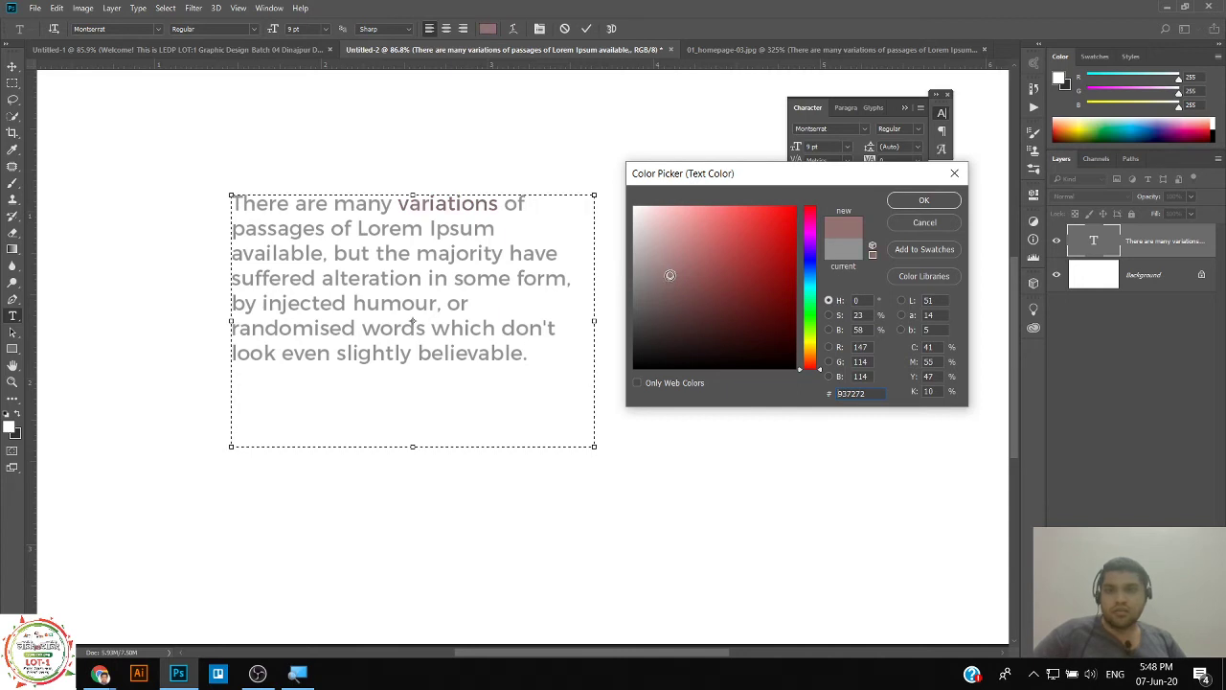
{"action": "left_click", "coordinate": [639, 318]}
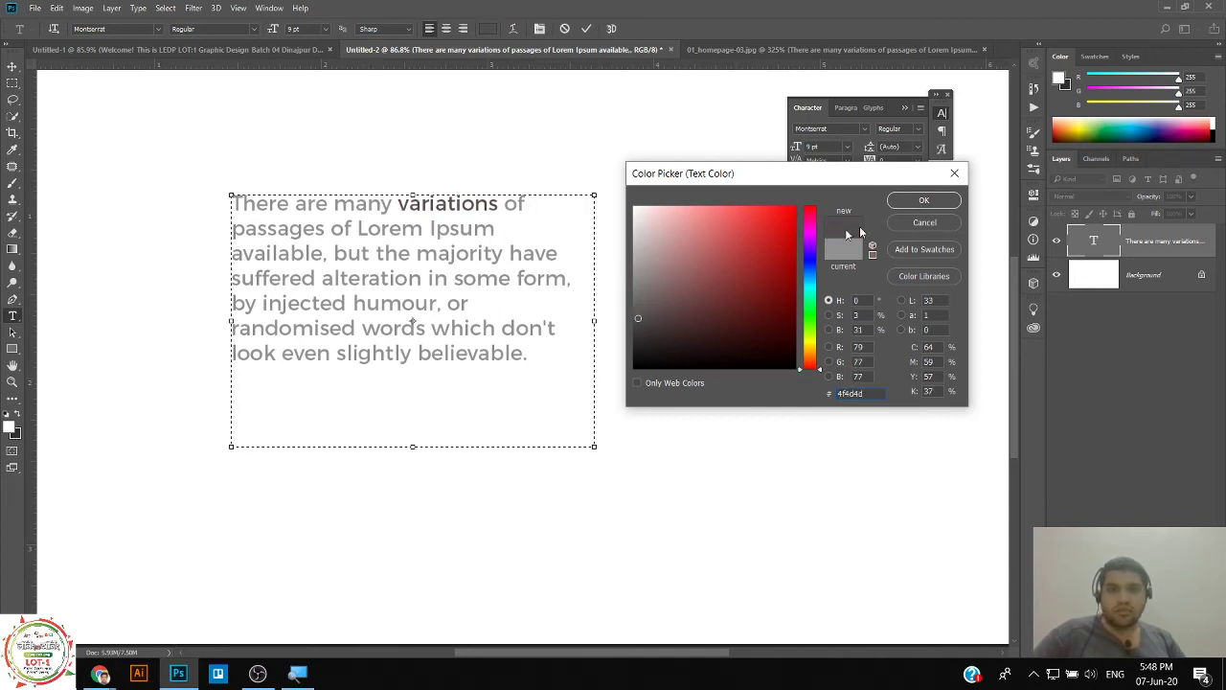
{"action": "left_click", "coordinate": [907, 224]}
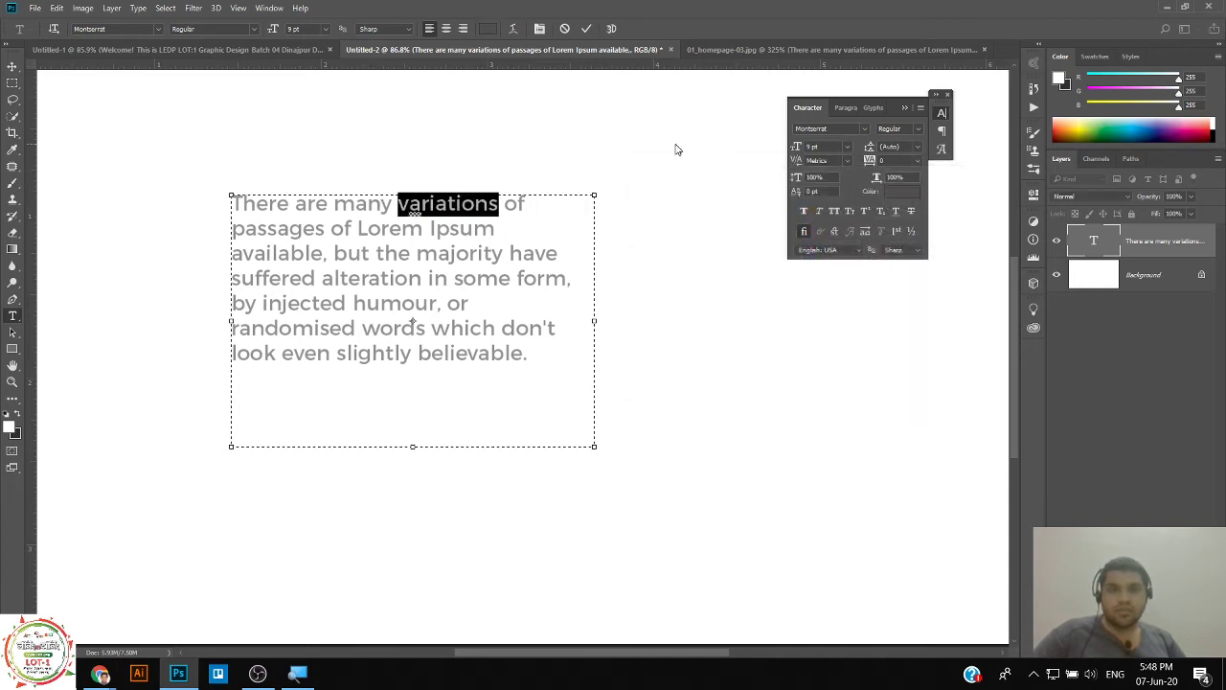
{"action": "left_click", "coordinate": [905, 107]}
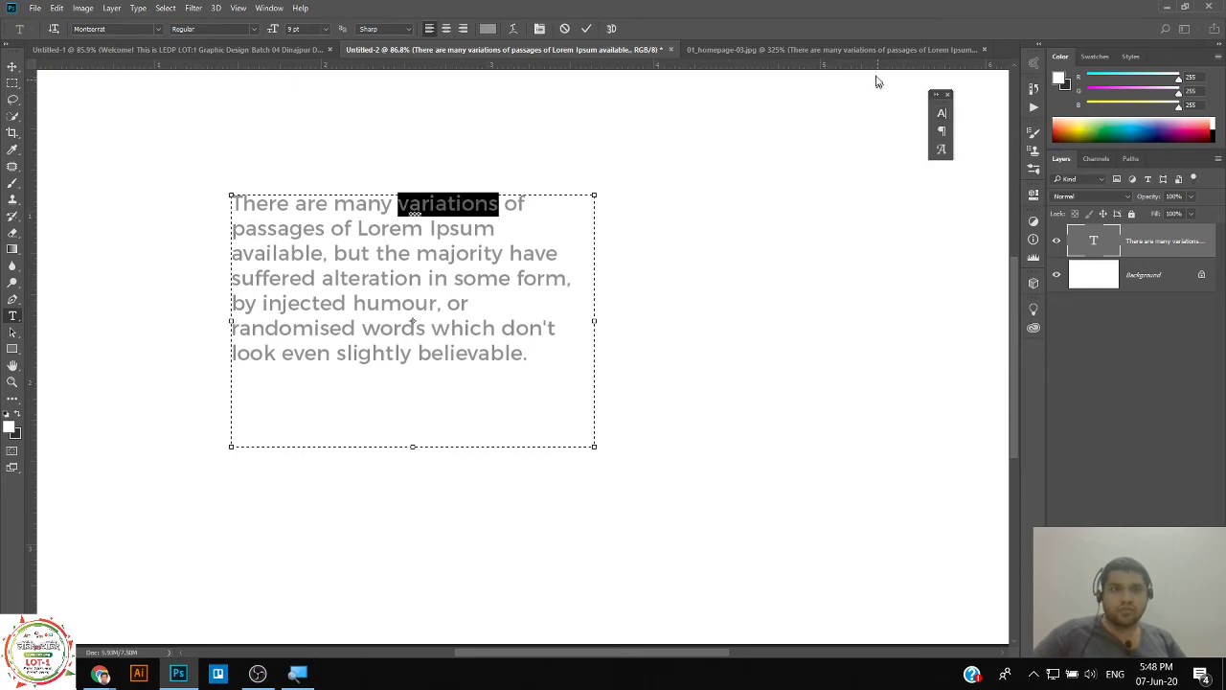
In 01_homepage-03.jpg, examine the text under the Media Support, Responsive and Well Documented headings and in the "Just Different" banner.
{"action": "left_click", "coordinate": [765, 50]}
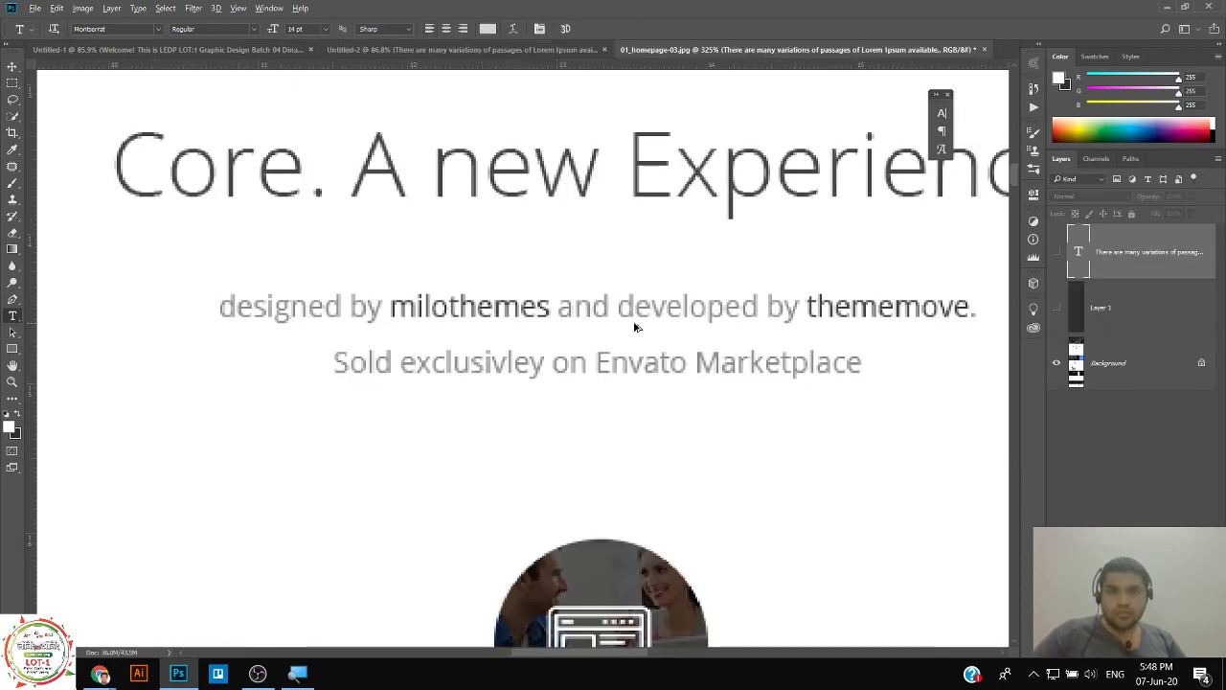
{"action": "scroll", "coordinate": [604, 388], "scroll_direction": "down", "scroll_amount": 5}
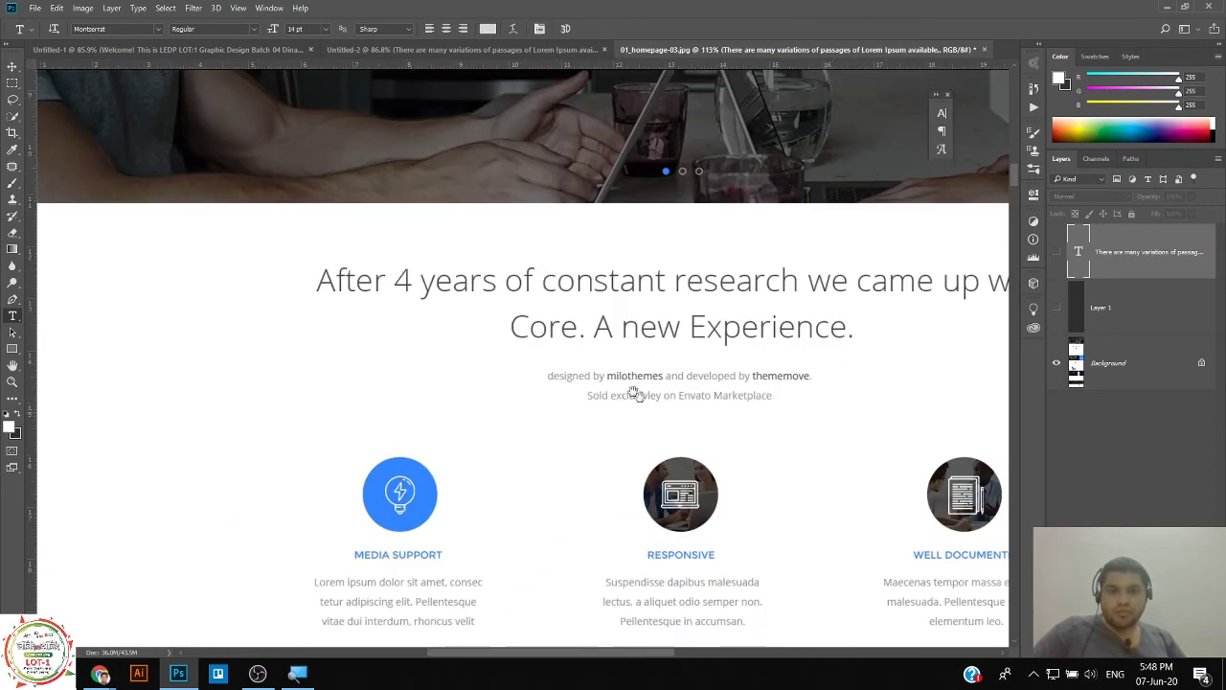
{"action": "scroll", "coordinate": [654, 386], "scroll_direction": "up", "scroll_amount": 3}
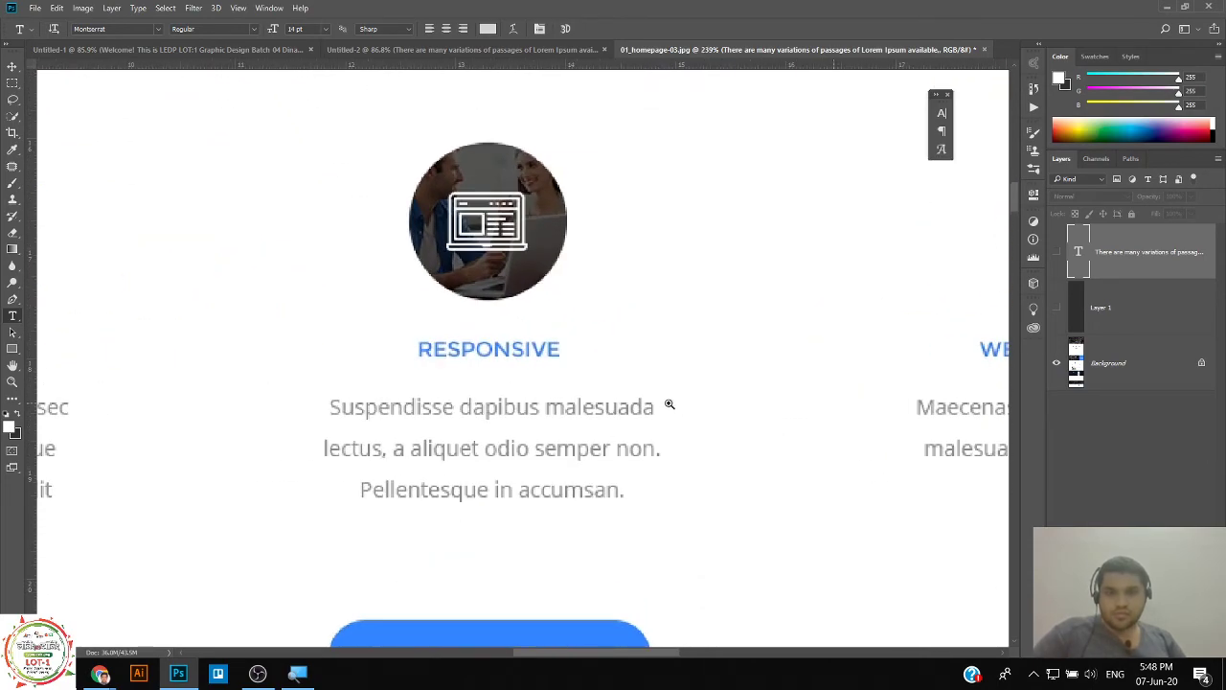
{"action": "scroll", "coordinate": [629, 403], "scroll_direction": "down", "scroll_amount": 3}
{"action": "scroll", "coordinate": [623, 412], "scroll_direction": "up", "scroll_amount": 3}
{"action": "scroll", "coordinate": [604, 422], "scroll_direction": "down", "scroll_amount": 3}
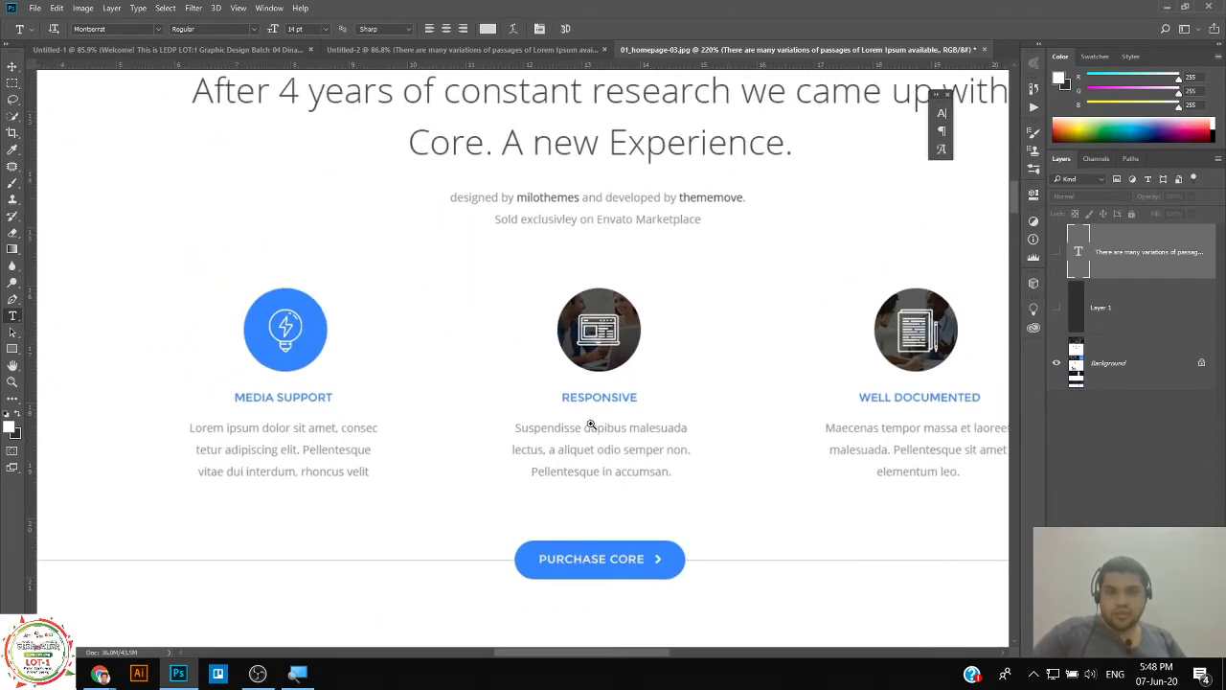
{"action": "scroll", "coordinate": [402, 342], "scroll_direction": "down", "scroll_amount": 1}
{"action": "scroll", "coordinate": [408, 359], "scroll_direction": "up", "scroll_amount": 3}
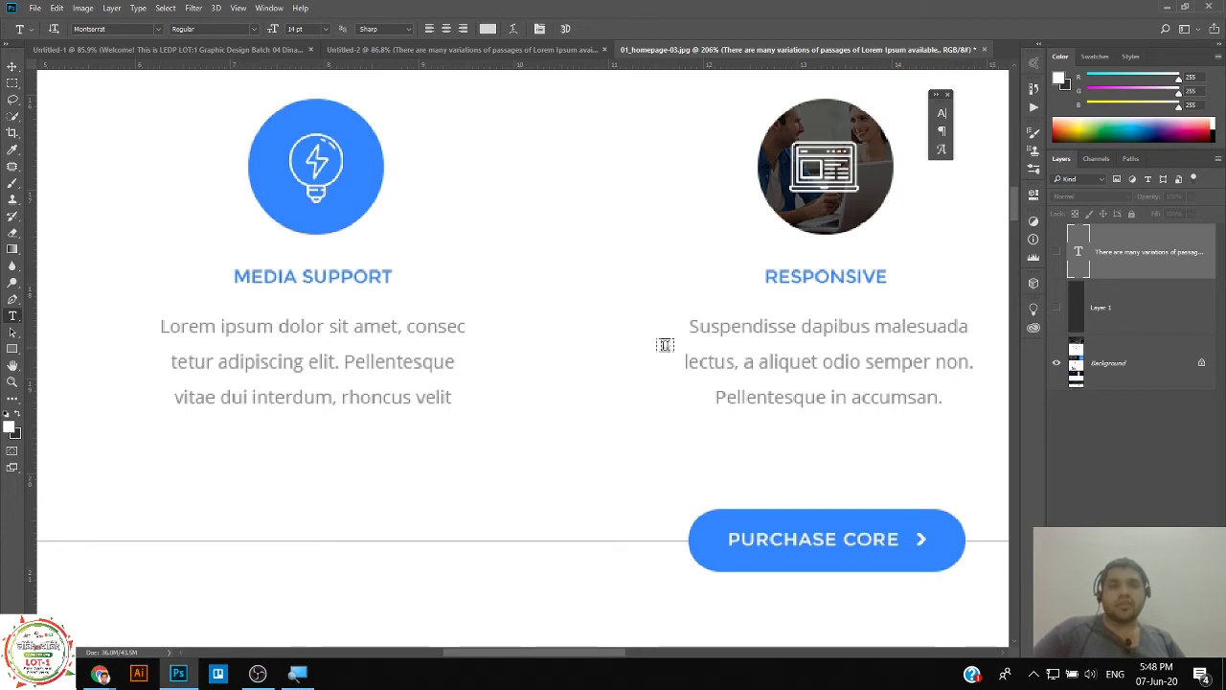
{"action": "left_click_drag", "start_coordinate": [816, 316], "coordinate": [310, 322]}
{"action": "scroll", "coordinate": [559, 320], "scroll_direction": "down", "scroll_amount": 8}
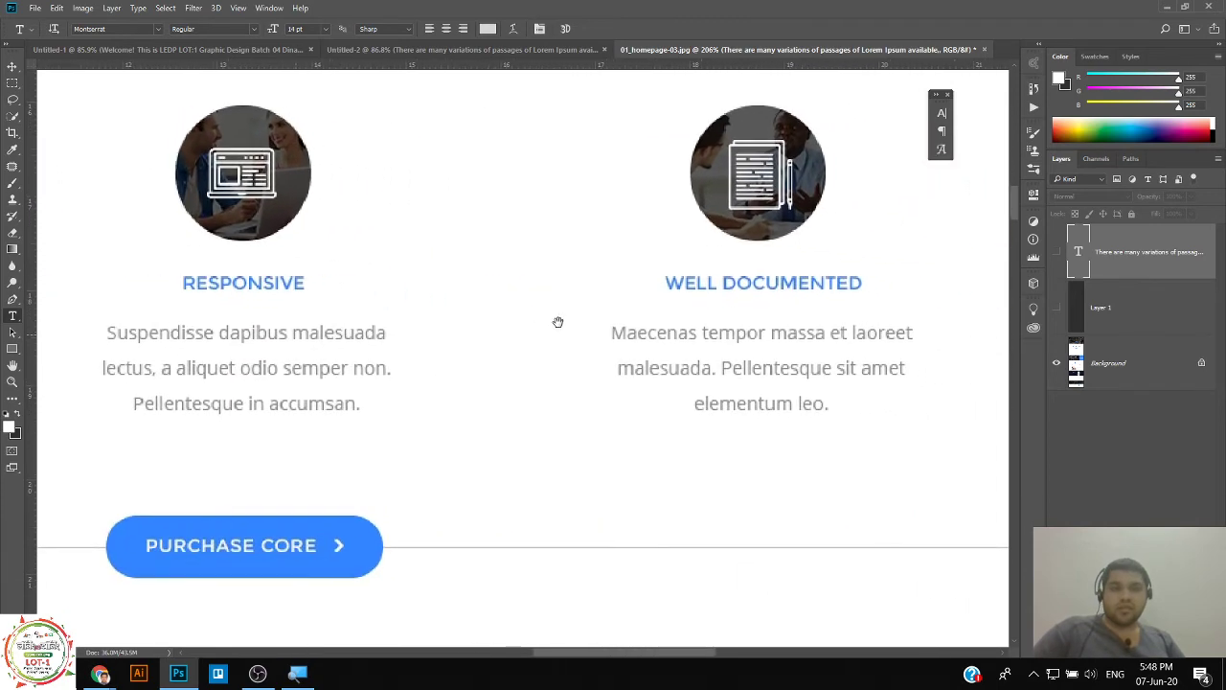
{"action": "scroll", "coordinate": [500, 230], "scroll_direction": "up", "scroll_amount": 5}
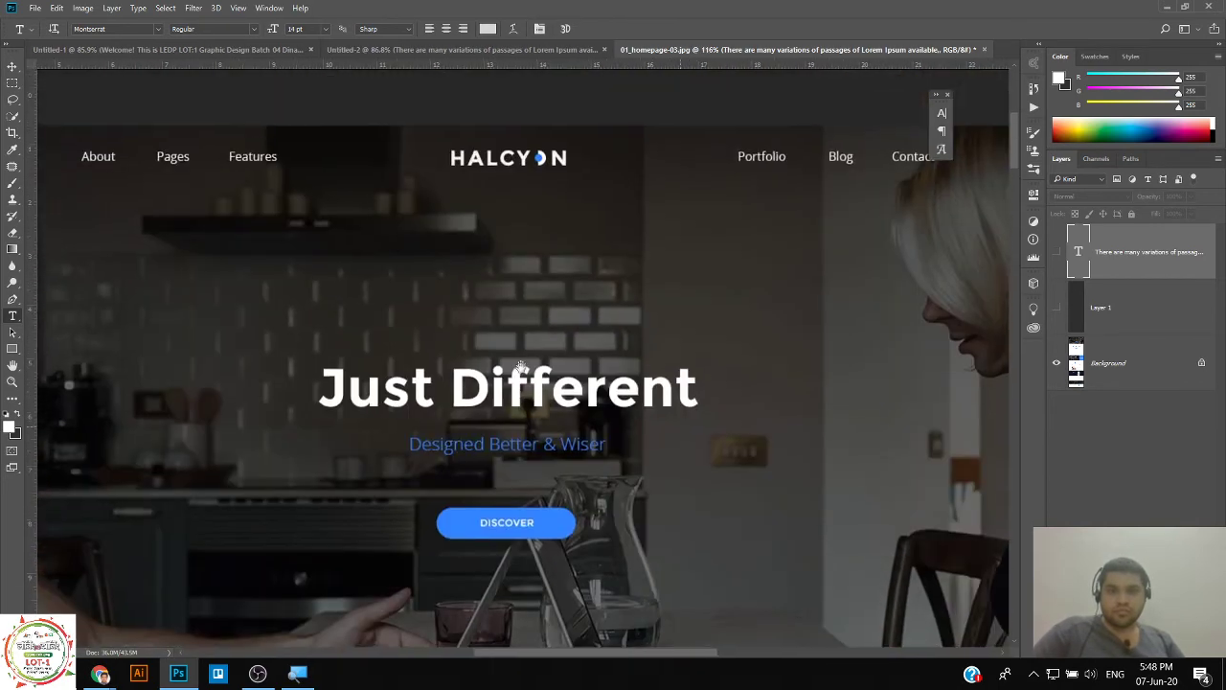
Examine the text sections of the 01_homepage-03.jpg design from the "Just Different" banner down to the footer.
{"action": "left_click_drag", "start_coordinate": [520, 367], "coordinate": [581, 294]}
{"action": "scroll", "coordinate": [581, 295], "scroll_direction": "down", "scroll_amount": 12}
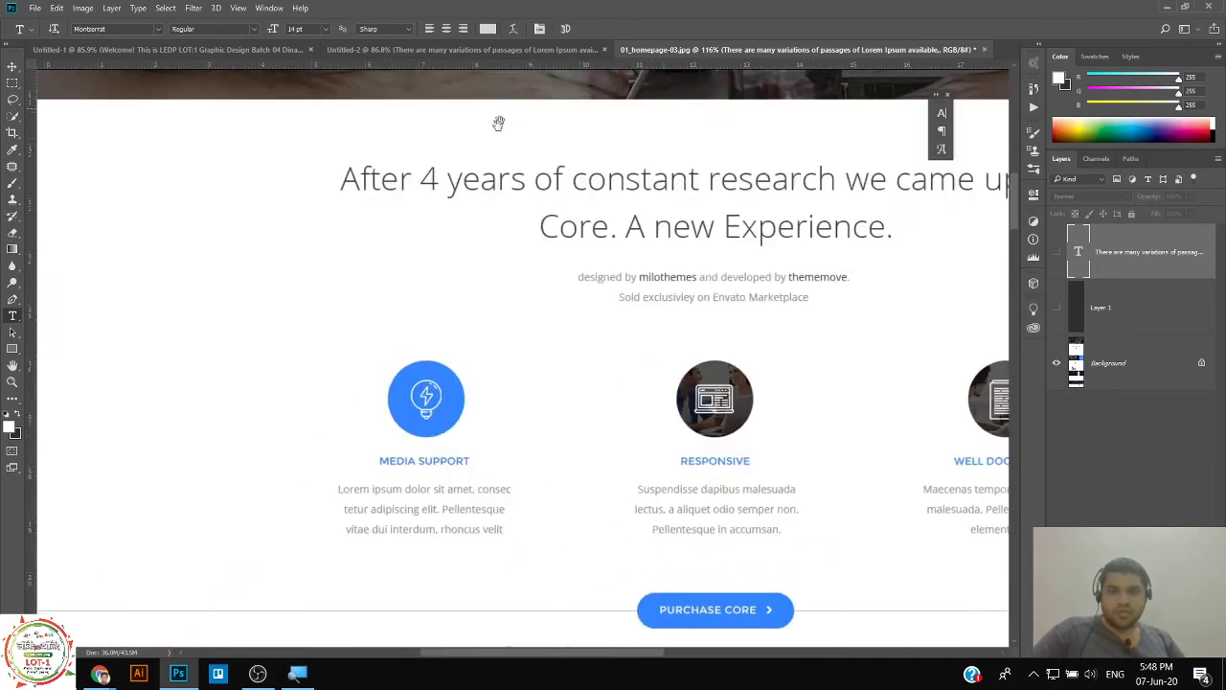
{"action": "scroll", "coordinate": [703, 276], "scroll_direction": "down", "scroll_amount": 3}
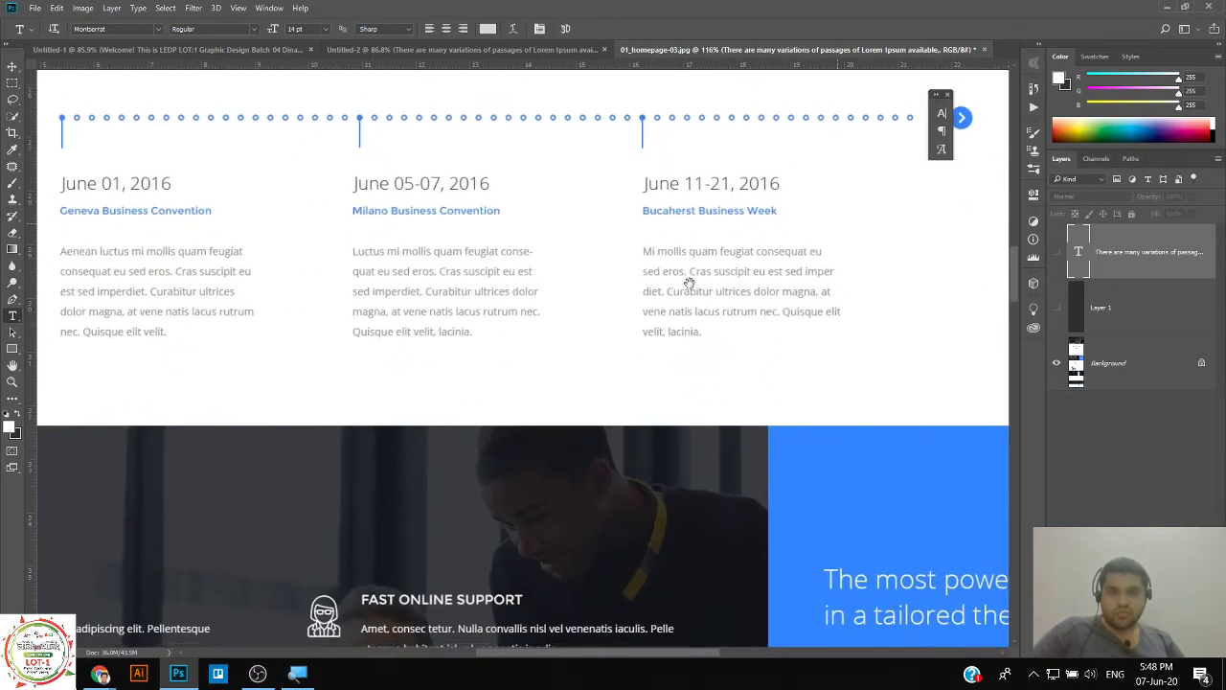
{"action": "scroll", "coordinate": [640, 278], "scroll_direction": "down", "scroll_amount": 2}
{"action": "scroll", "coordinate": [622, 214], "scroll_direction": "down", "scroll_amount": 8}
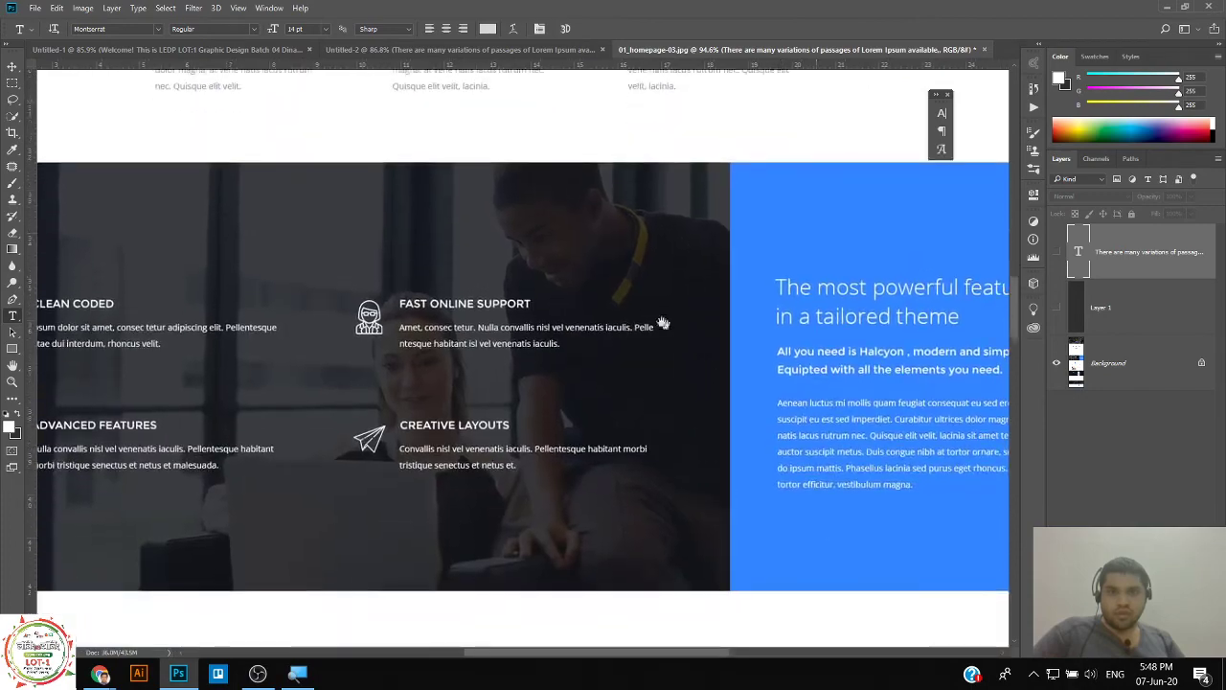
{"action": "scroll", "coordinate": [541, 306], "scroll_direction": "down", "scroll_amount": 10}
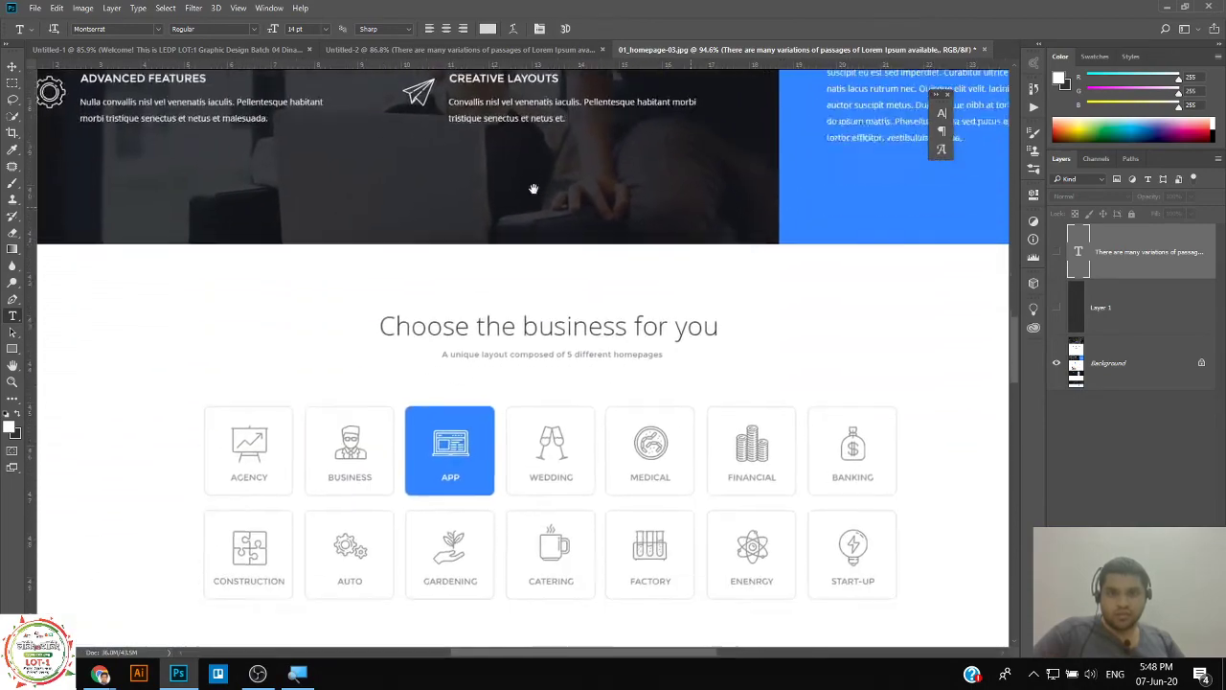
{"action": "scroll", "coordinate": [534, 264], "scroll_direction": "down", "scroll_amount": 10}
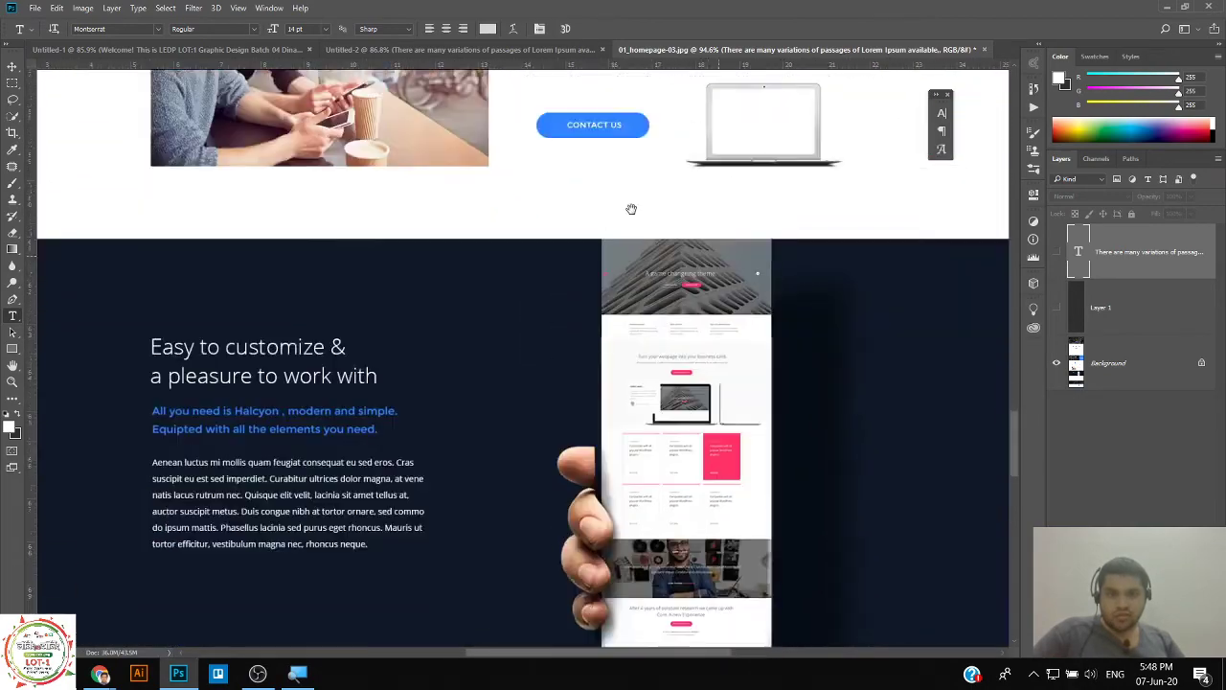
{"action": "scroll", "coordinate": [664, 161], "scroll_direction": "down", "scroll_amount": 5}
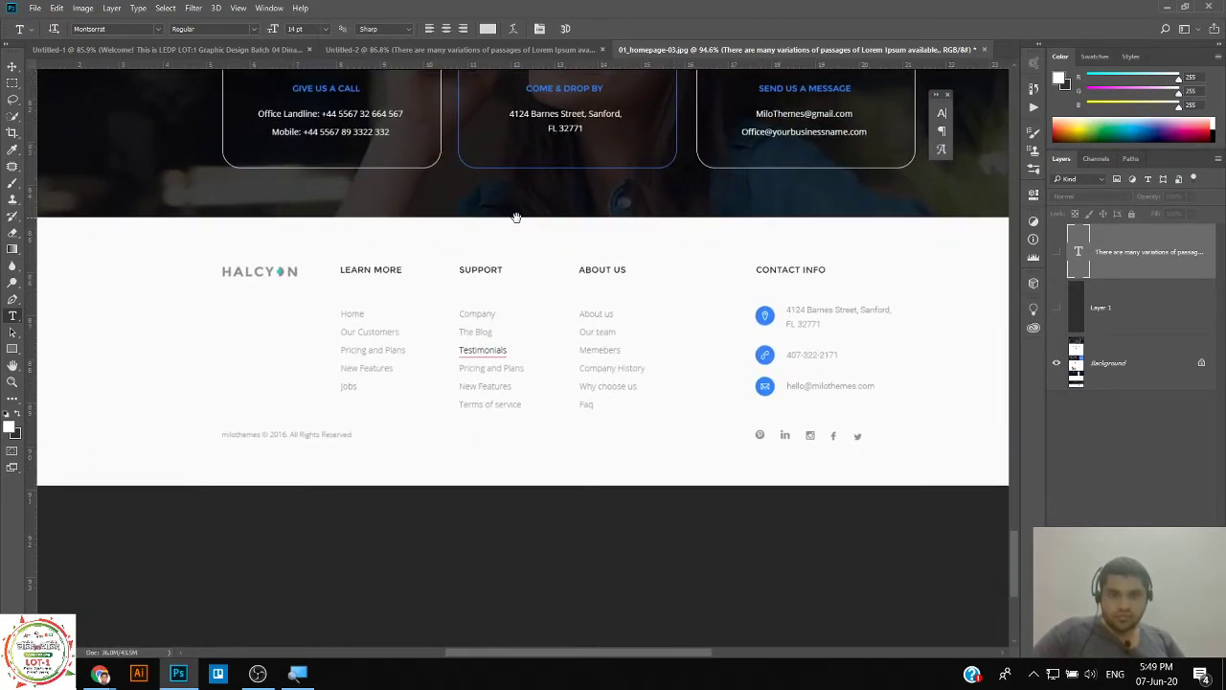
Open Assinment 01.psd from the desktop in Photoshop, look over its band website design and close the file.
{"action": "left_click", "coordinate": [506, 52]}
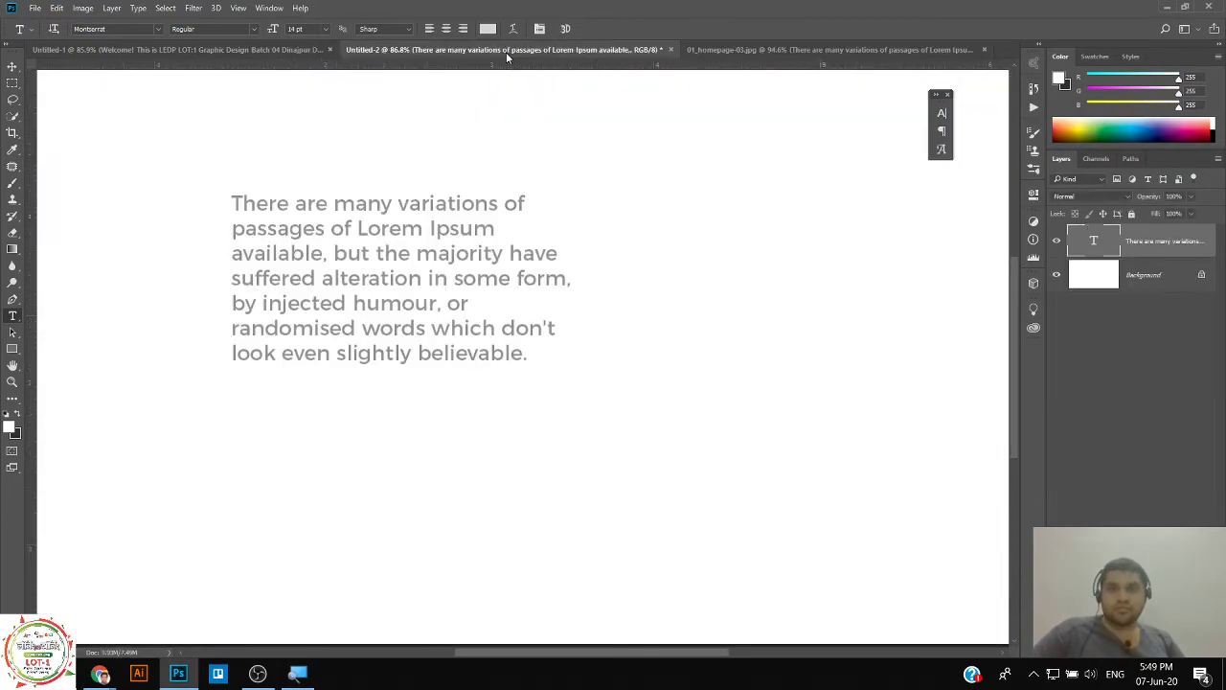
{"action": "left_click", "coordinate": [267, 56]}
{"action": "left_click", "coordinate": [440, 58]}
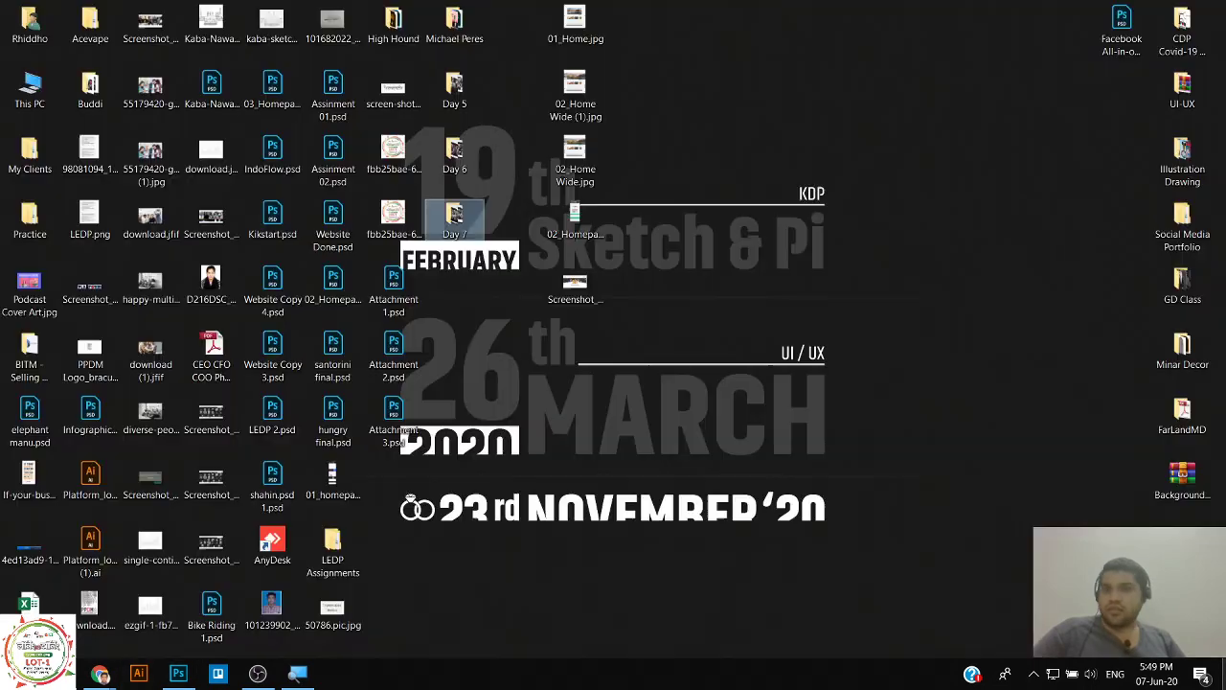
{"action": "key", "text": "super+d"}
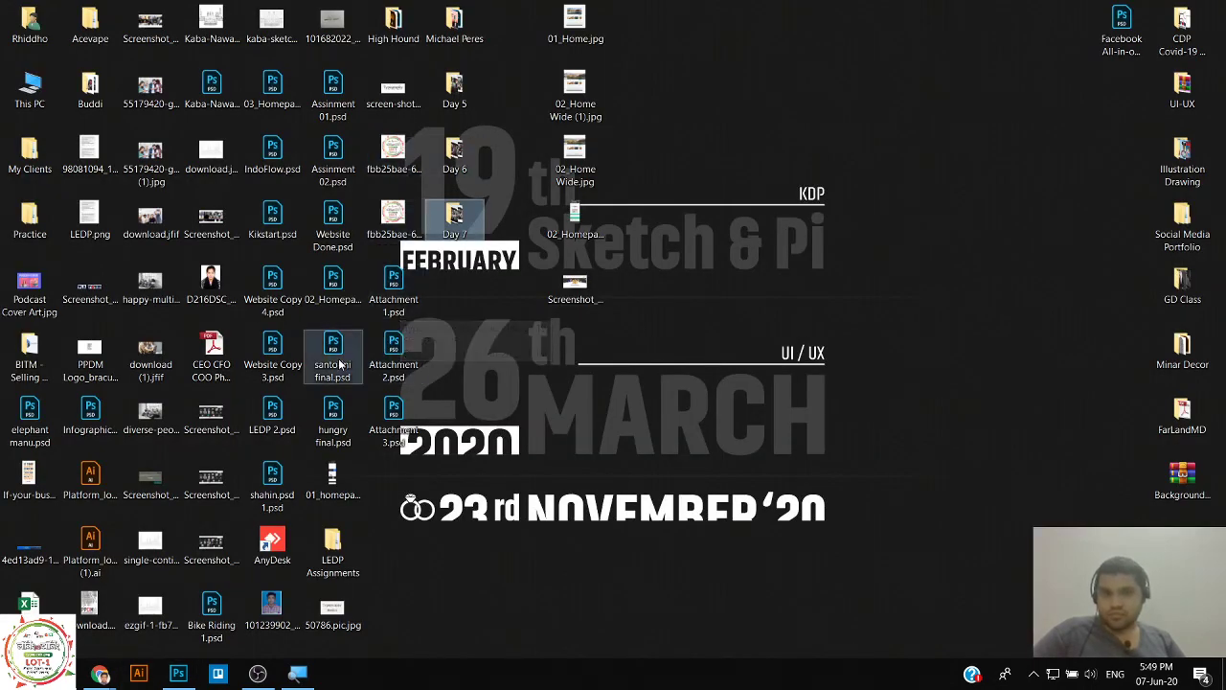
{"action": "left_click", "coordinate": [323, 108]}
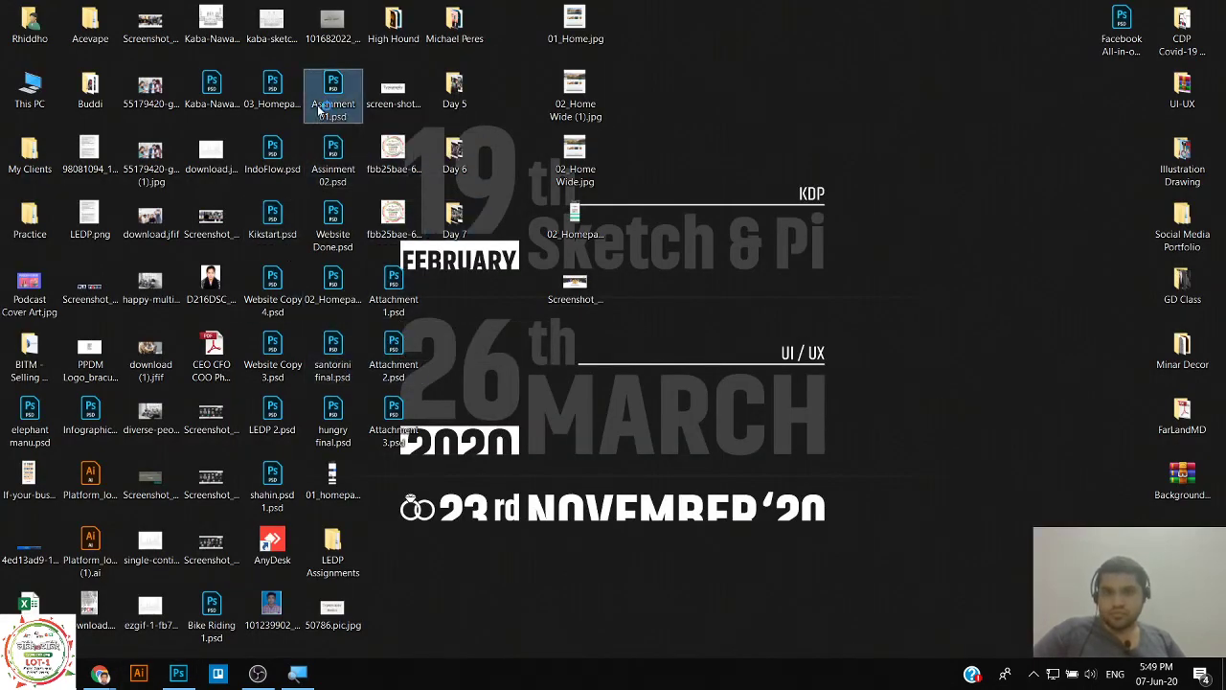
{"action": "key", "text": "super+d"}
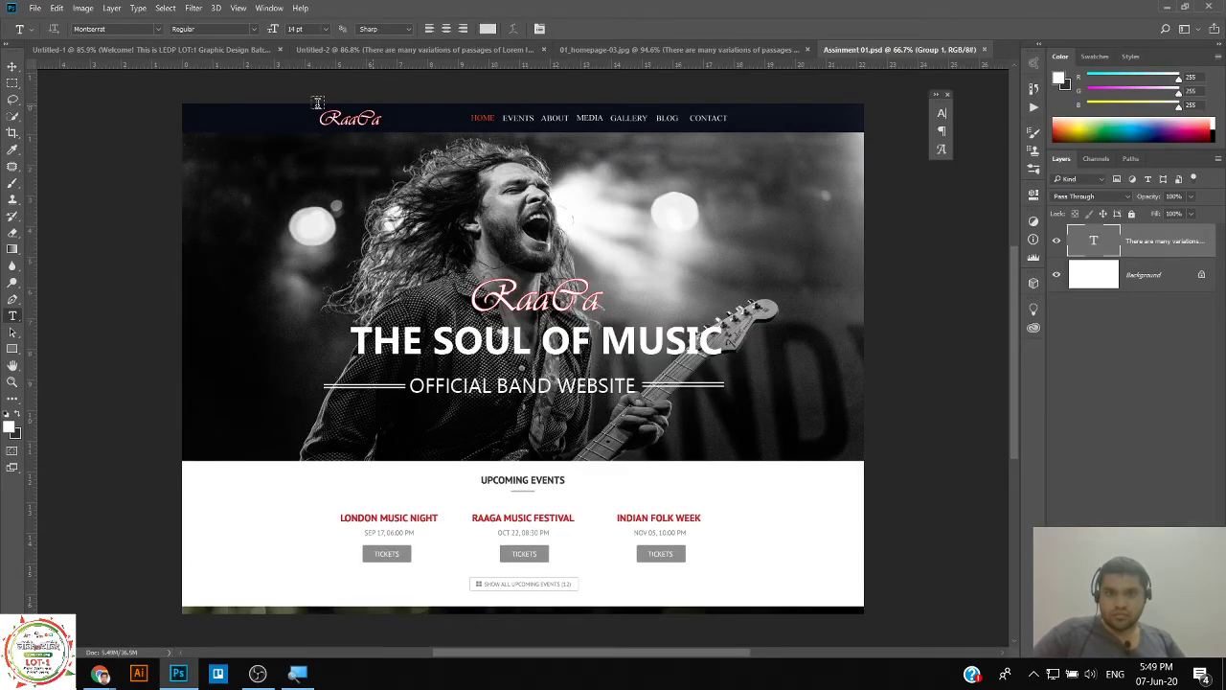
{"action": "left_click", "coordinate": [987, 51]}
Open Assinment 02.psd from the desktop, look over its website builder design and close the file.
{"action": "left_click", "coordinate": [1169, 7]}
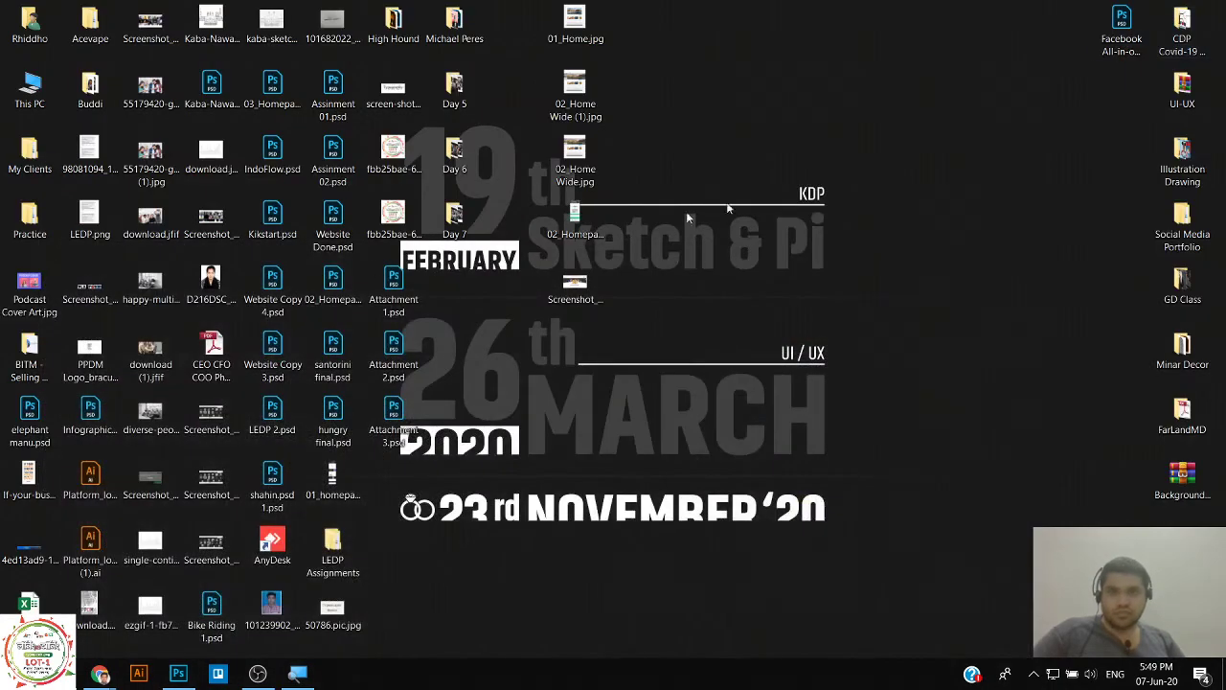
{"action": "double_click", "coordinate": [329, 174]}
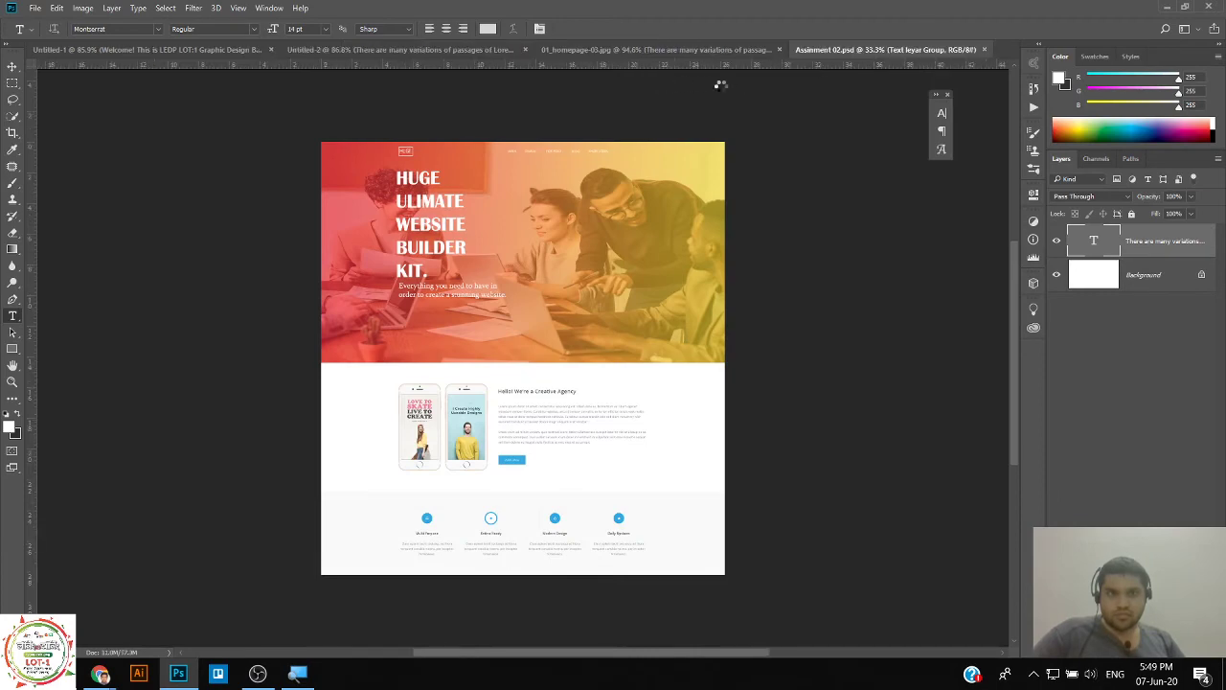
{"action": "left_click", "coordinate": [985, 49]}
Open 02_Homepage-v1.psd from the desktop, inspect its header and search bar area, and close it without saving.
{"action": "left_click", "coordinate": [1167, 6]}
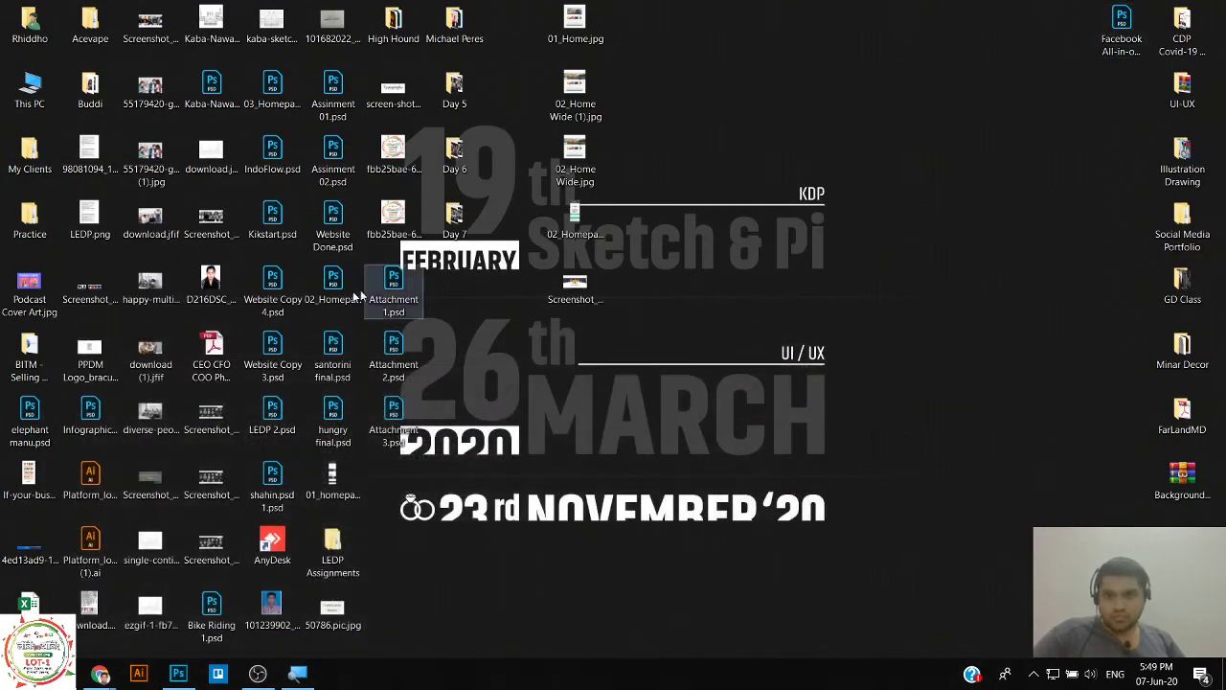
{"action": "double_click", "coordinate": [336, 293]}
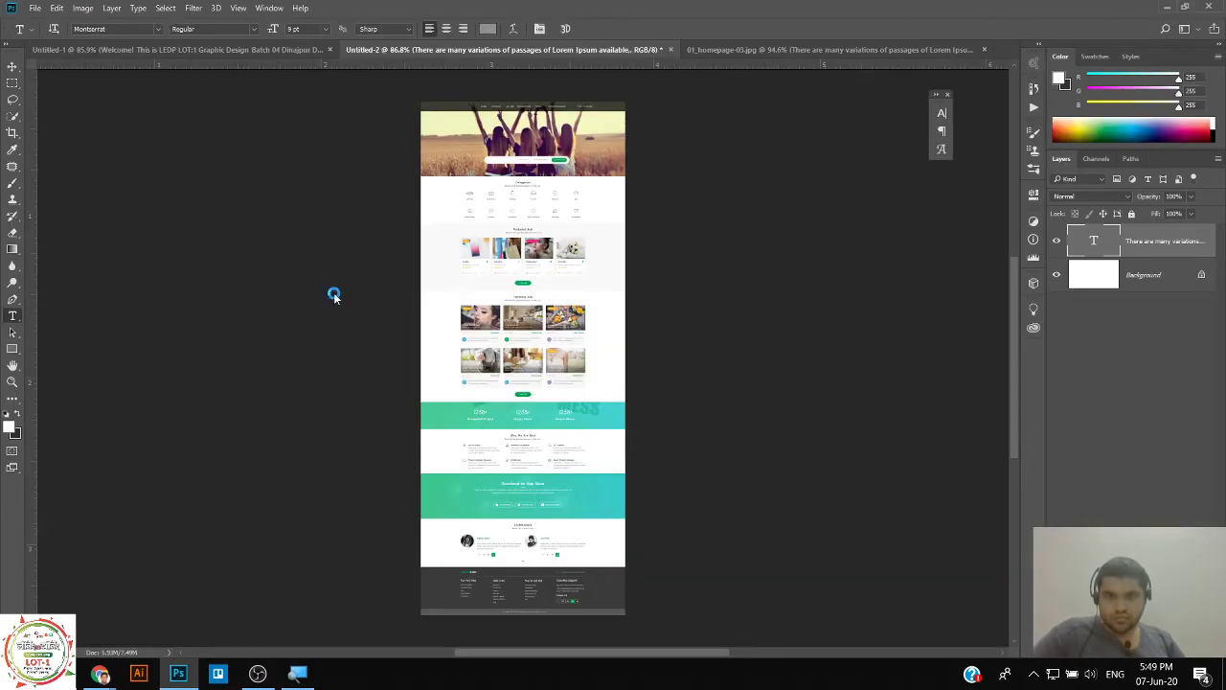
{"action": "left_click", "coordinate": [613, 273]}
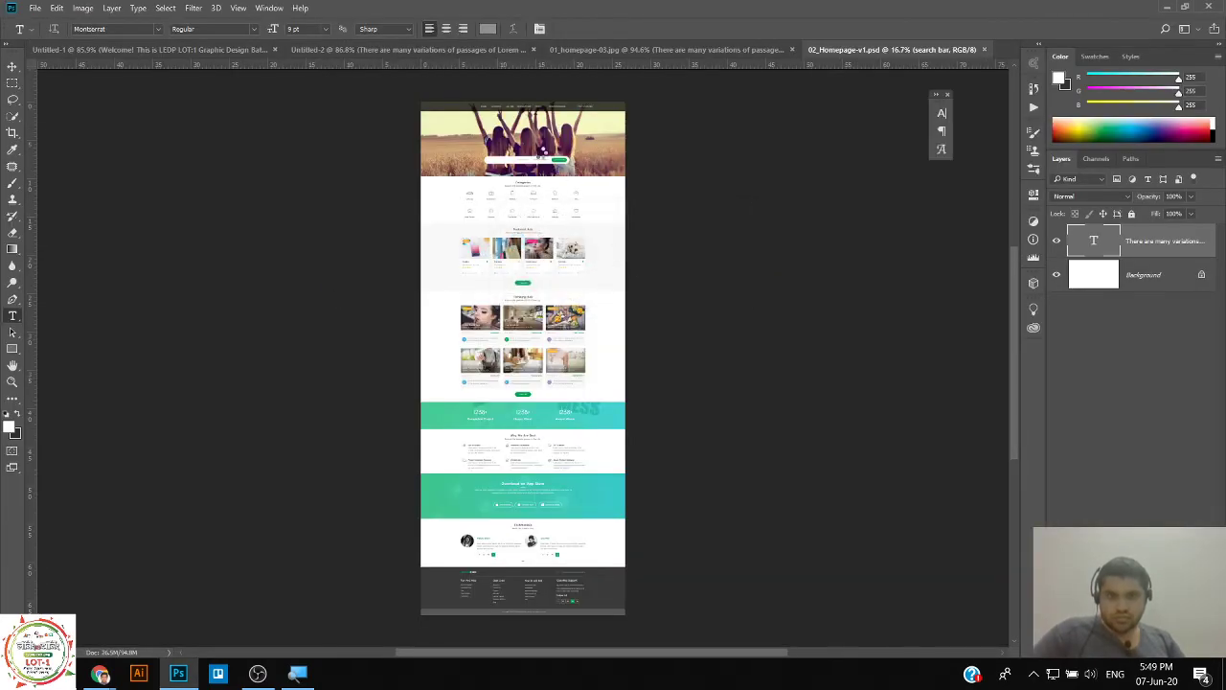
{"action": "left_click", "coordinate": [608, 182], "text": "ctrl"}
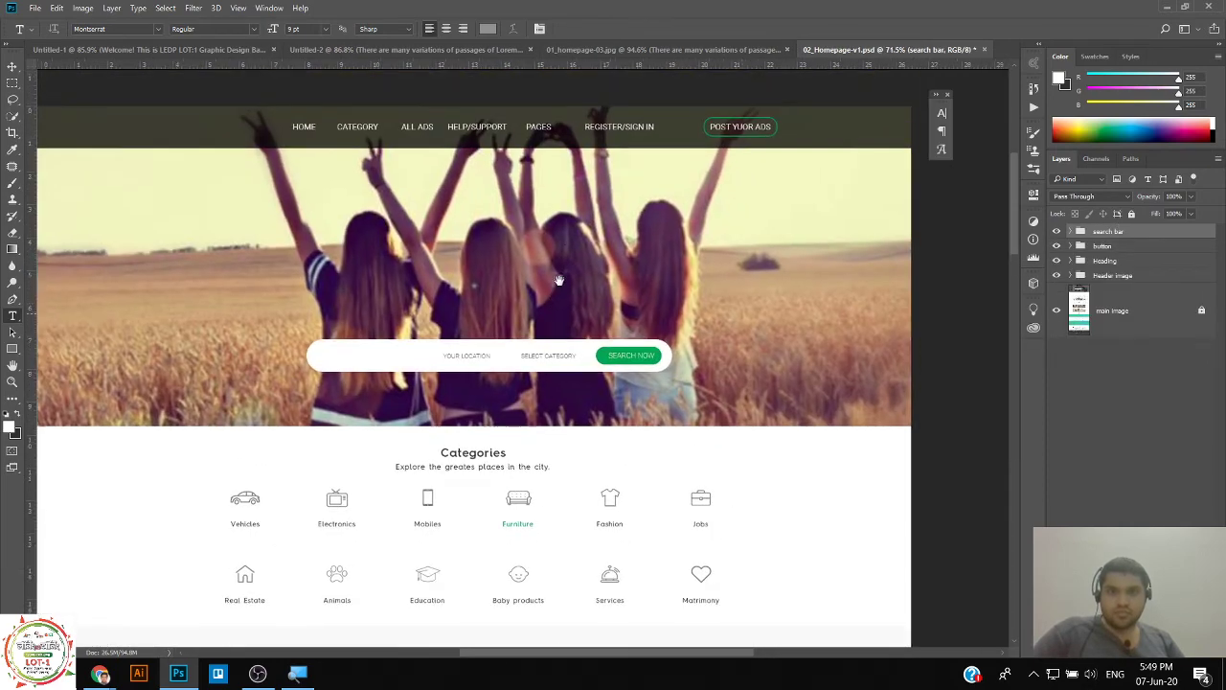
{"action": "left_click_drag", "start_coordinate": [559, 280], "coordinate": [557, 289]}
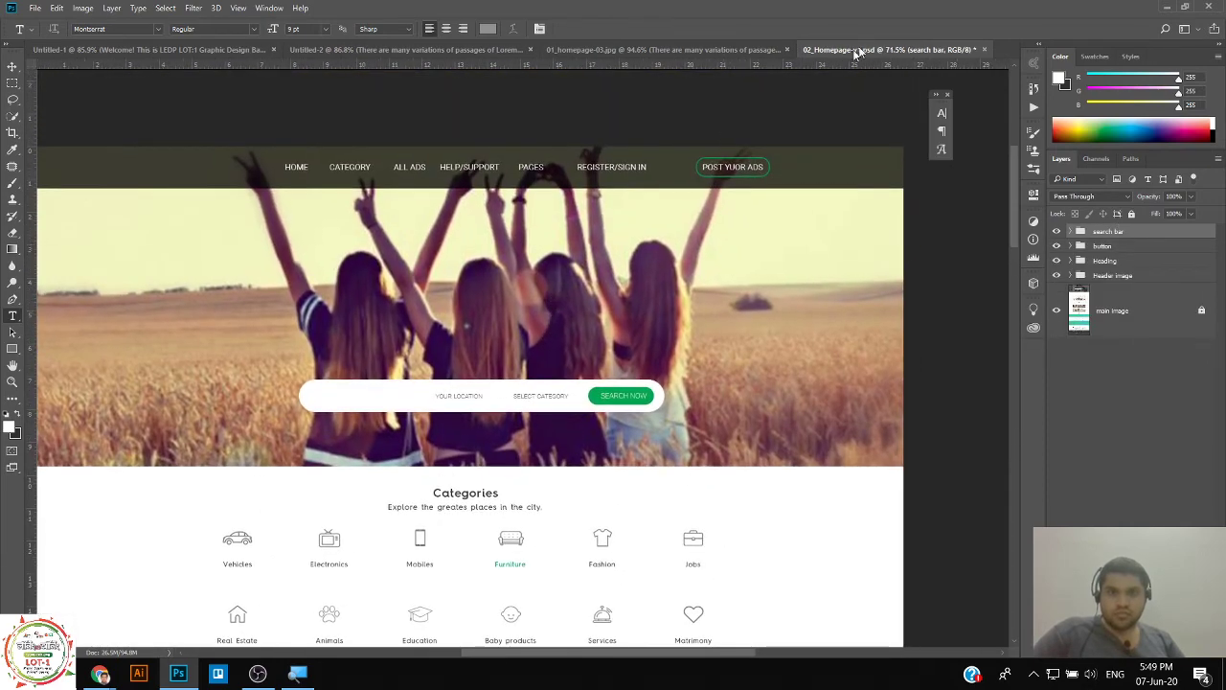
{"action": "left_click", "coordinate": [984, 49]}
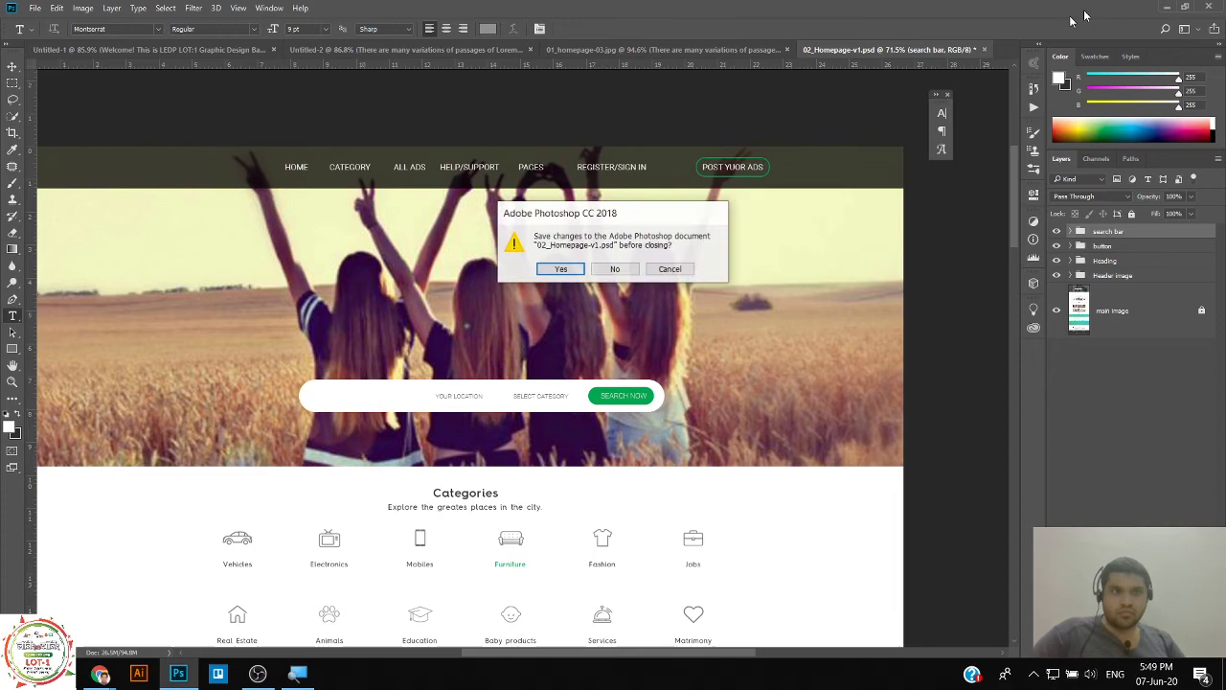
{"action": "left_click", "coordinate": [614, 270]}
Open santorini final.psd from the desktop and inspect the SANTORINI RESORT logo text up close.
{"action": "left_click", "coordinate": [402, 48]}
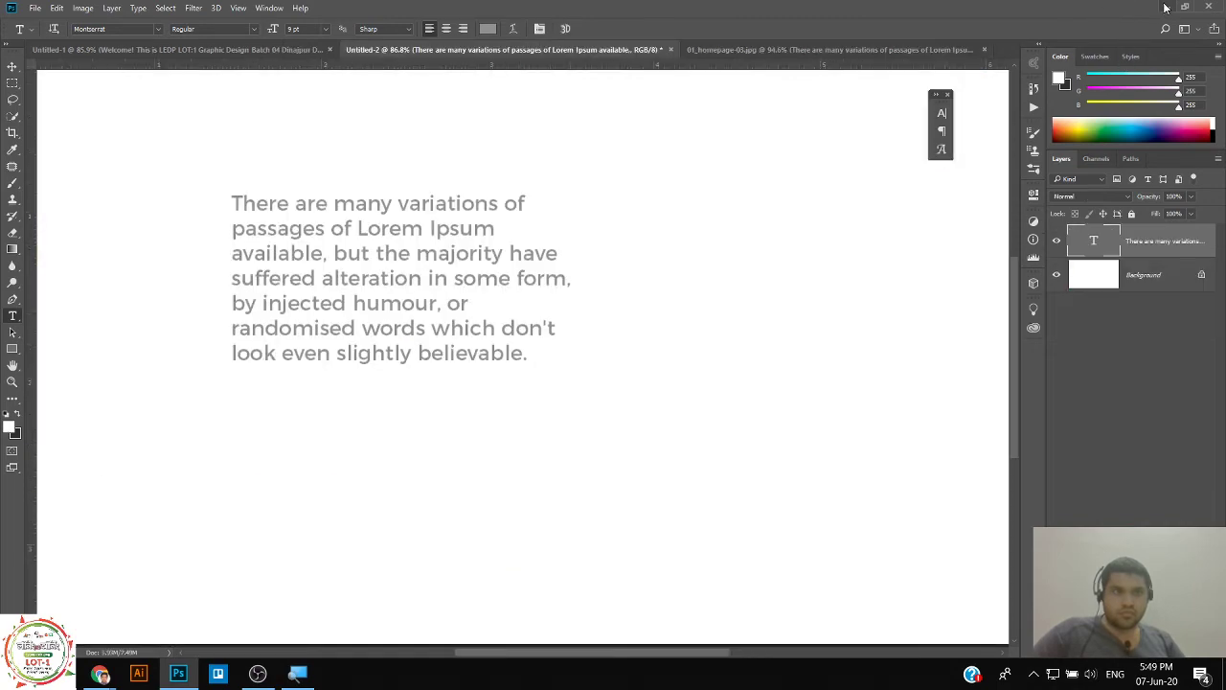
{"action": "left_click", "coordinate": [1165, 6]}
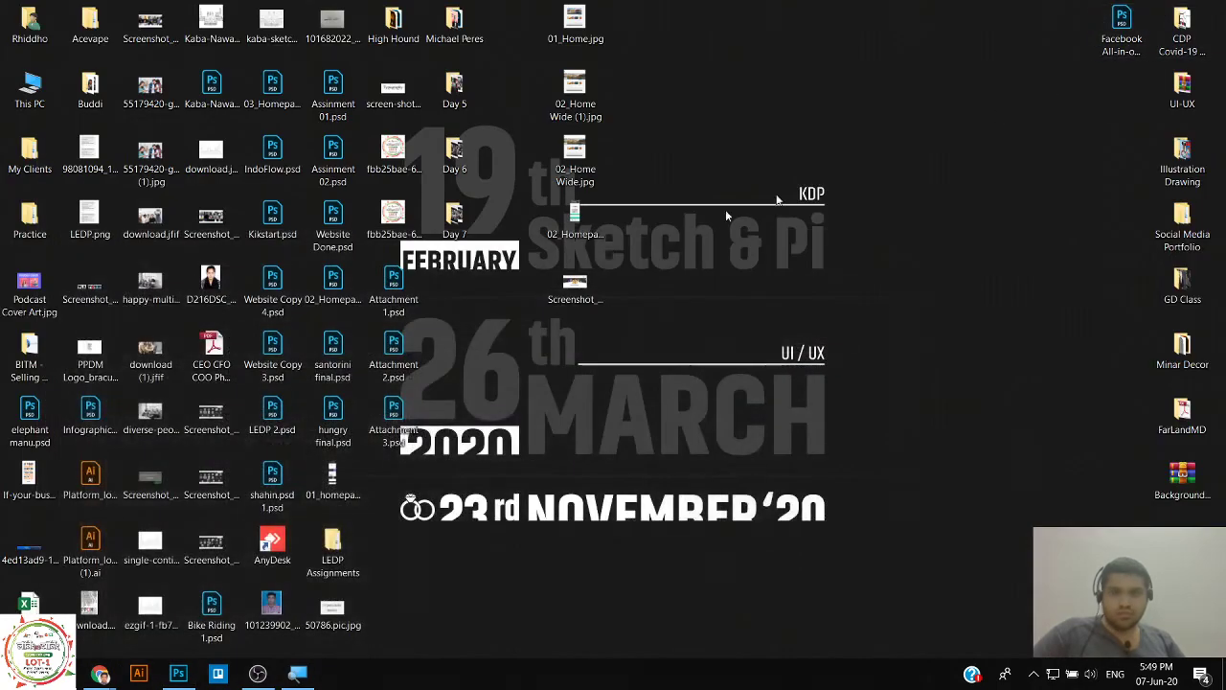
{"action": "double_click", "coordinate": [348, 376]}
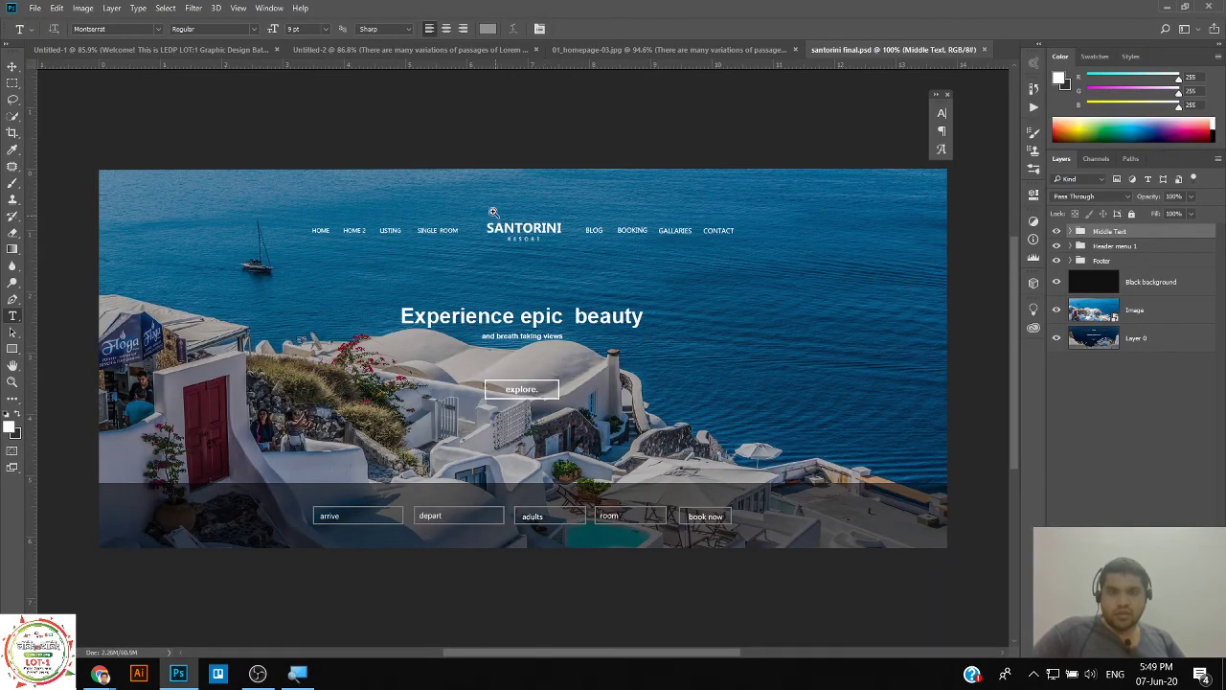
{"action": "scroll", "coordinate": [527, 278], "scroll_direction": "up", "scroll_amount": 5}
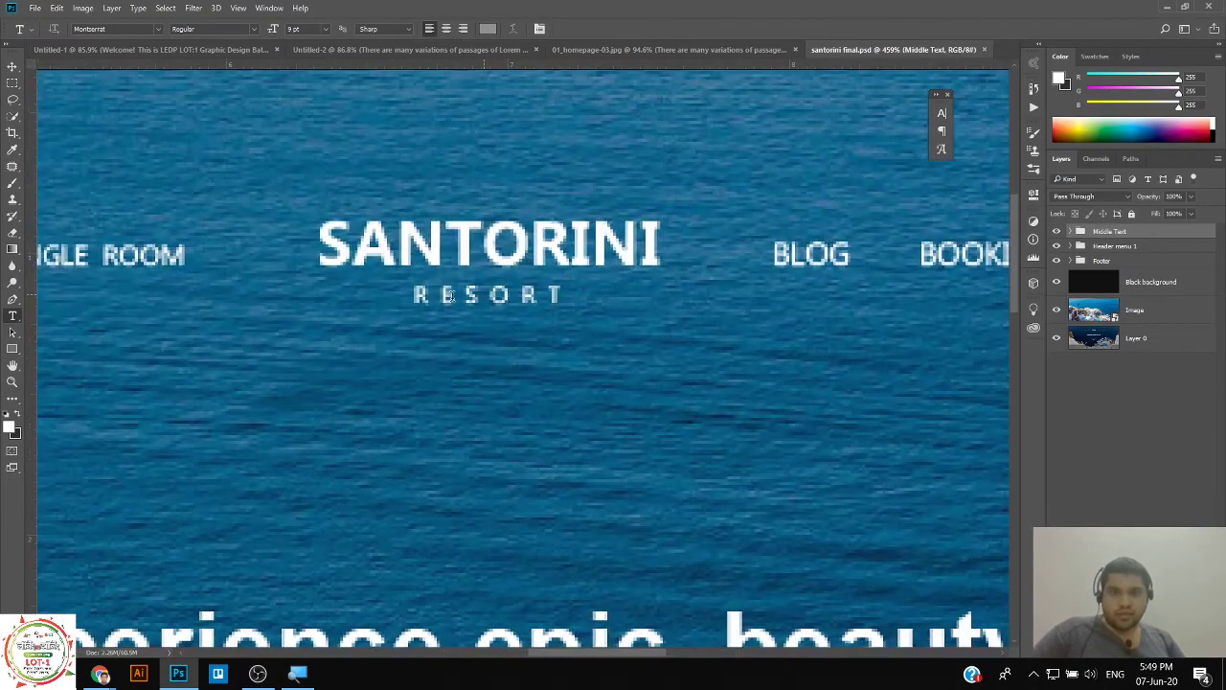
Duplicate Layer 0 and bring the copy to the front of the layer stack.
{"action": "left_click", "coordinate": [1066, 341]}
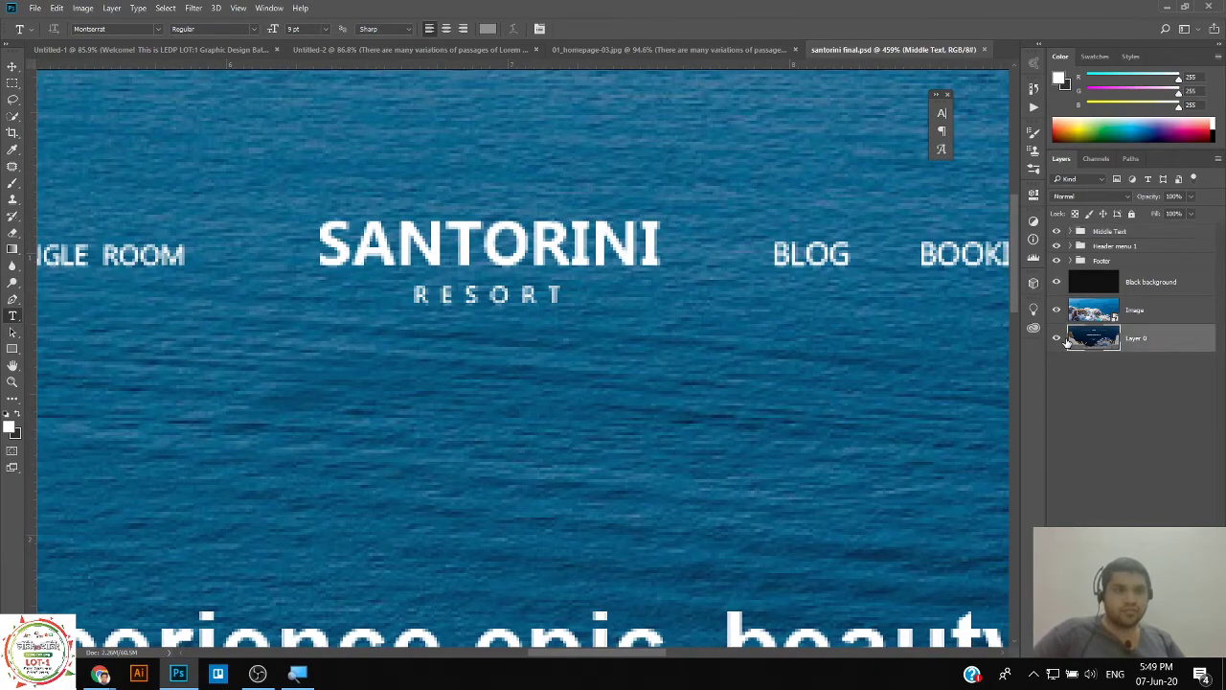
{"action": "key", "text": "ctrl+j"}
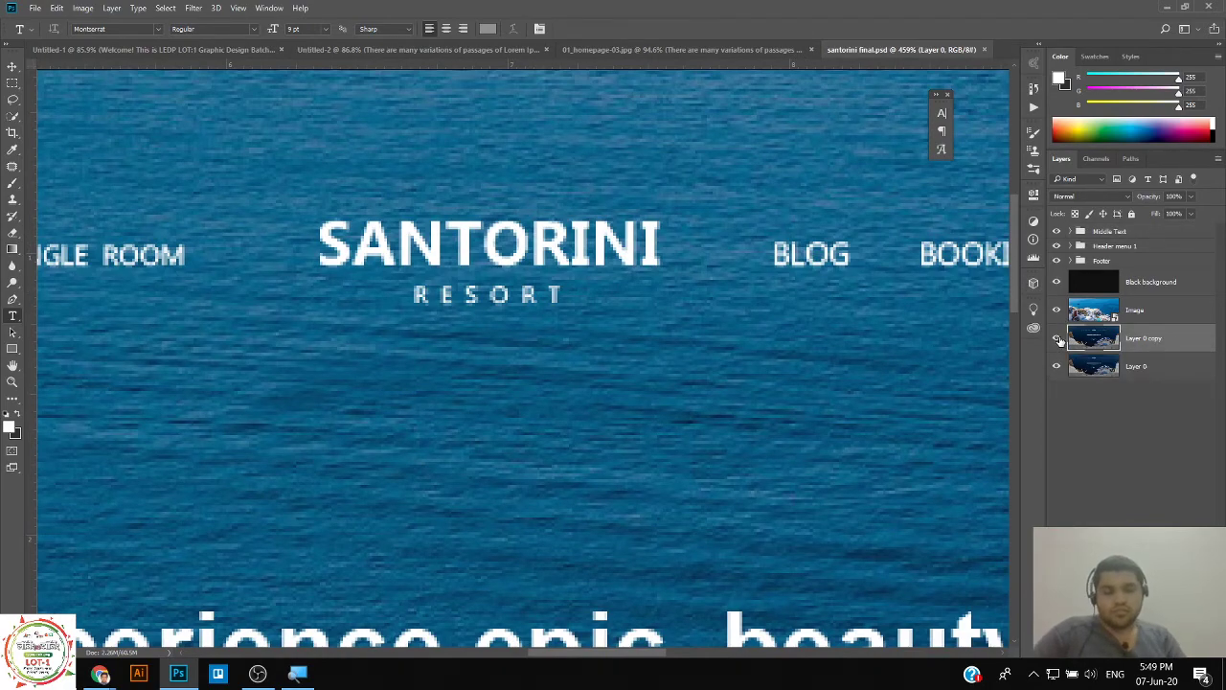
{"action": "key", "text": "ctrl+shift+bracketright"}
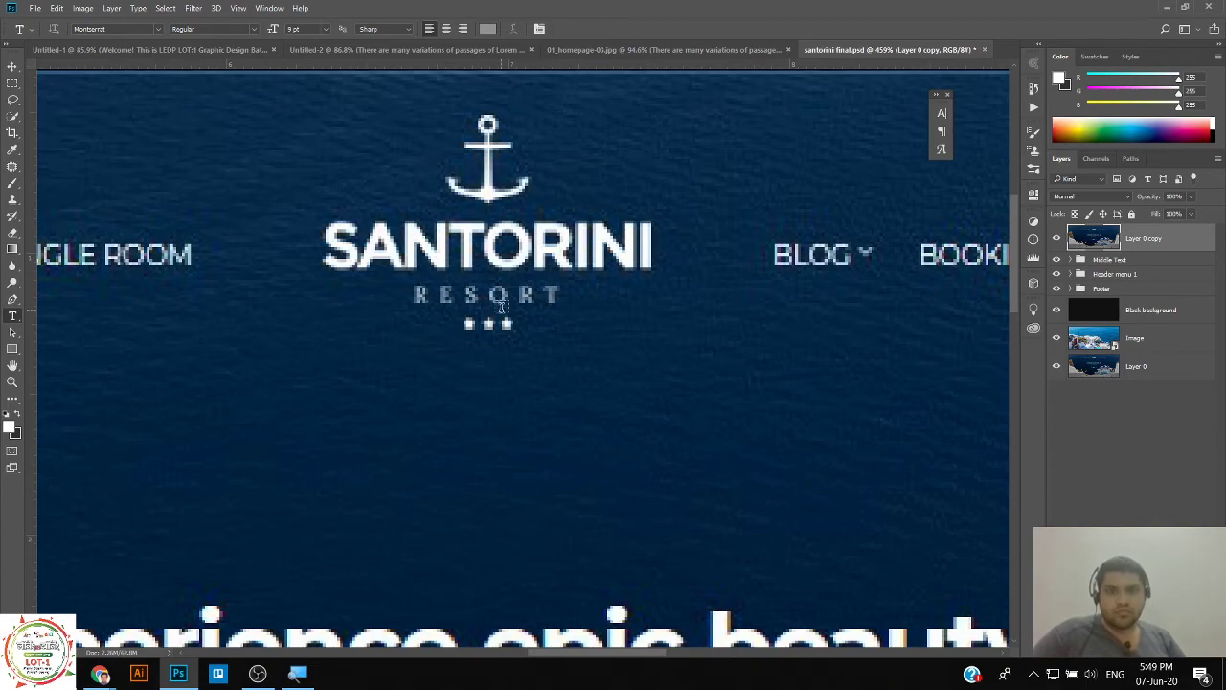
Examine the original Santorini design's logo, the "Experience epic beauty" headline, its tagline and the overall header layout.
{"action": "scroll", "coordinate": [446, 292], "scroll_direction": "down", "scroll_amount": 5}
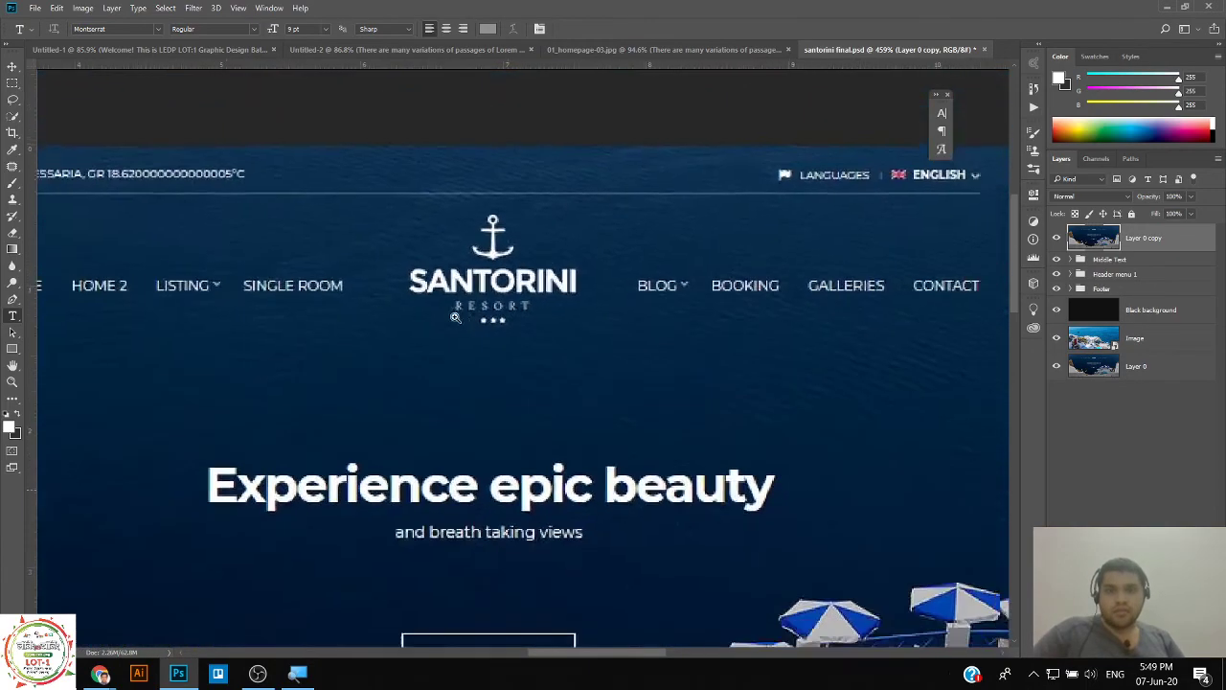
{"action": "scroll", "coordinate": [462, 308], "scroll_direction": "up", "scroll_amount": 2}
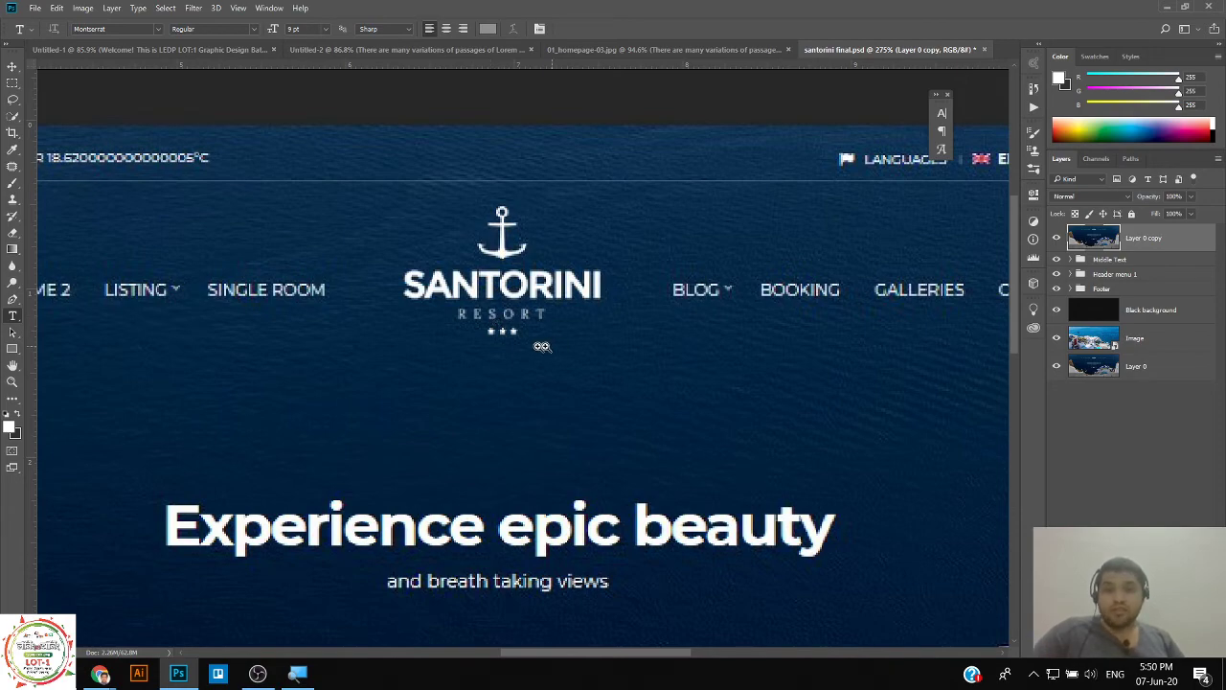
{"action": "scroll", "coordinate": [542, 346], "scroll_direction": "down", "scroll_amount": 3, "text": "alt"}
{"action": "scroll", "coordinate": [563, 337], "scroll_direction": "down", "scroll_amount": 2}
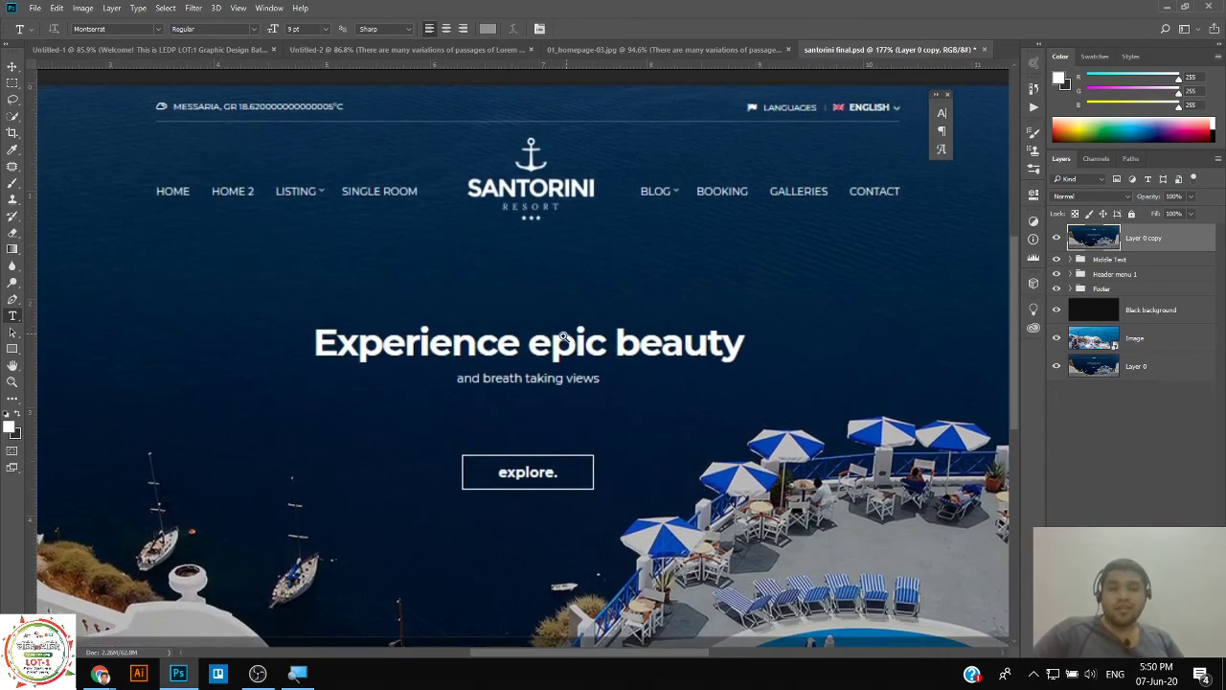
{"action": "scroll", "coordinate": [563, 337], "scroll_direction": "down", "scroll_amount": 2, "text": "alt"}
{"action": "scroll", "coordinate": [538, 315], "scroll_direction": "up", "scroll_amount": 1}
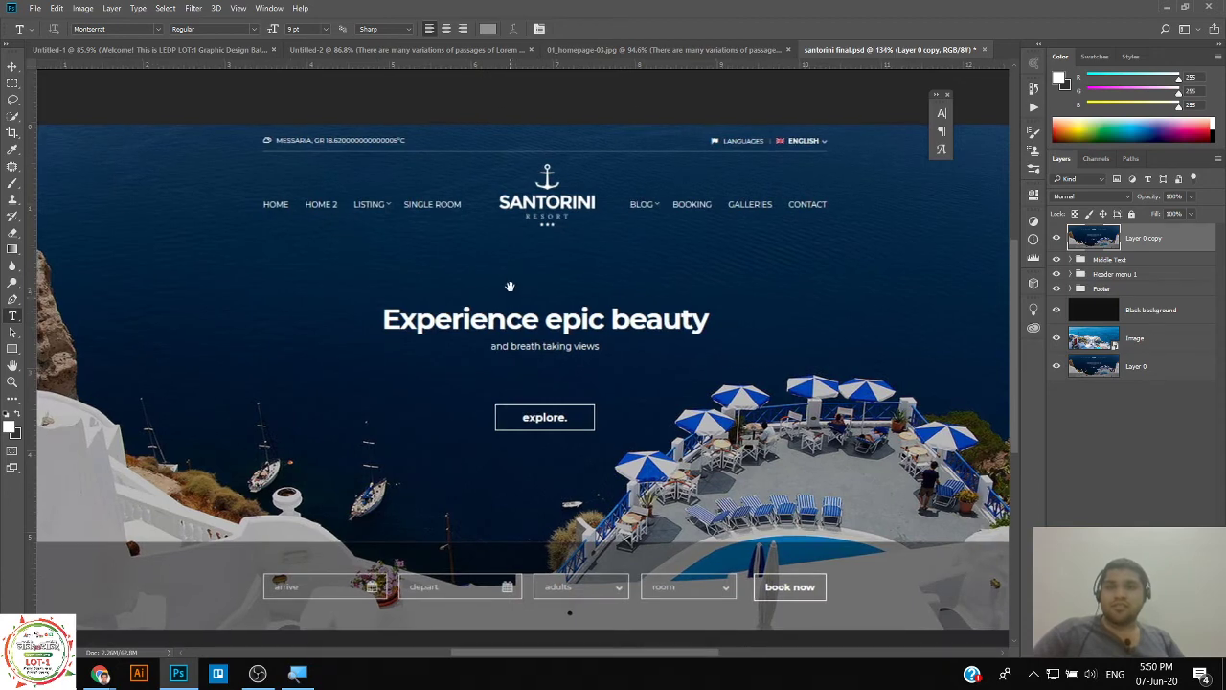
{"action": "scroll", "coordinate": [516, 288], "scroll_direction": "down", "scroll_amount": 1, "text": "alt"}
{"action": "scroll", "coordinate": [518, 281], "scroll_direction": "up", "scroll_amount": 1, "text": "alt"}
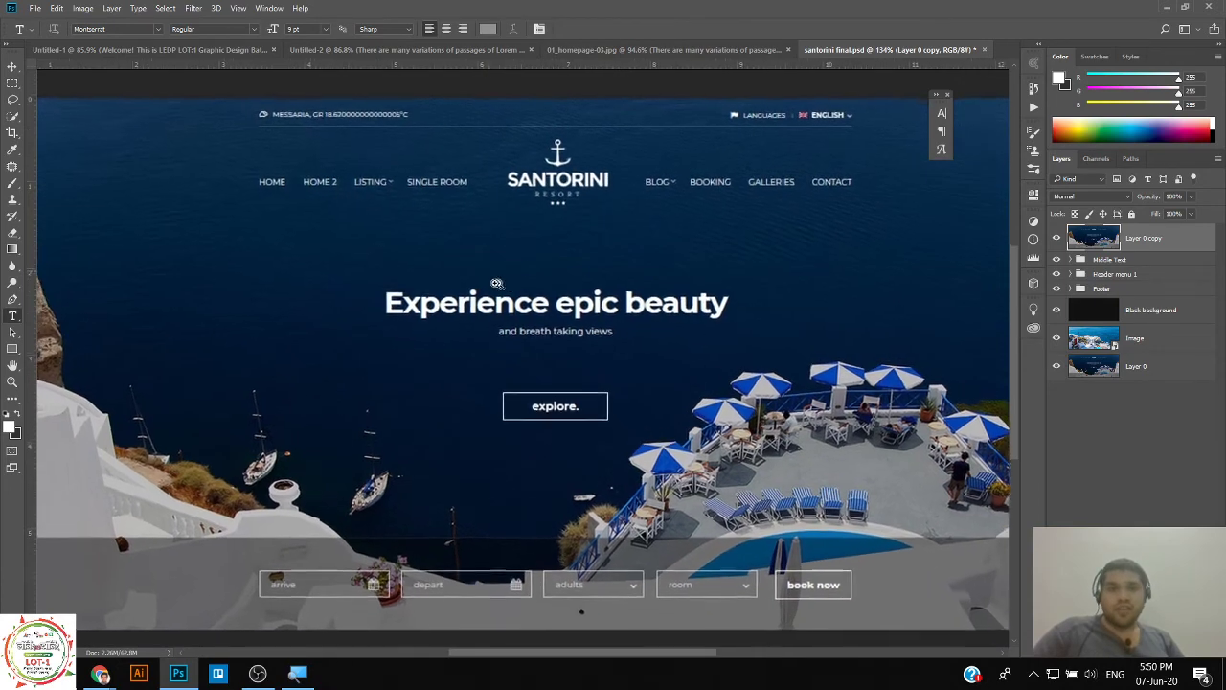
Review the "Easy to customize" section of 01_homepage-03.jpg and return to the paragraph text in Untitled-2.
{"action": "left_click", "coordinate": [698, 50]}
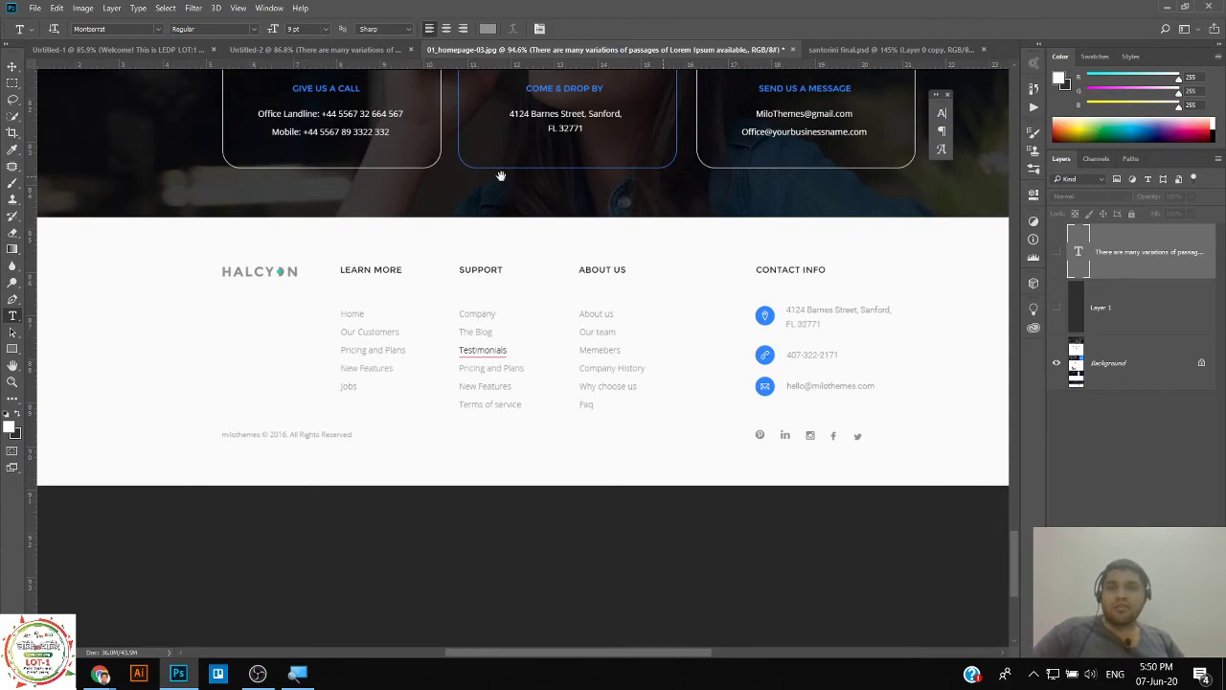
{"action": "scroll", "coordinate": [500, 177], "scroll_direction": "up", "scroll_amount": 15}
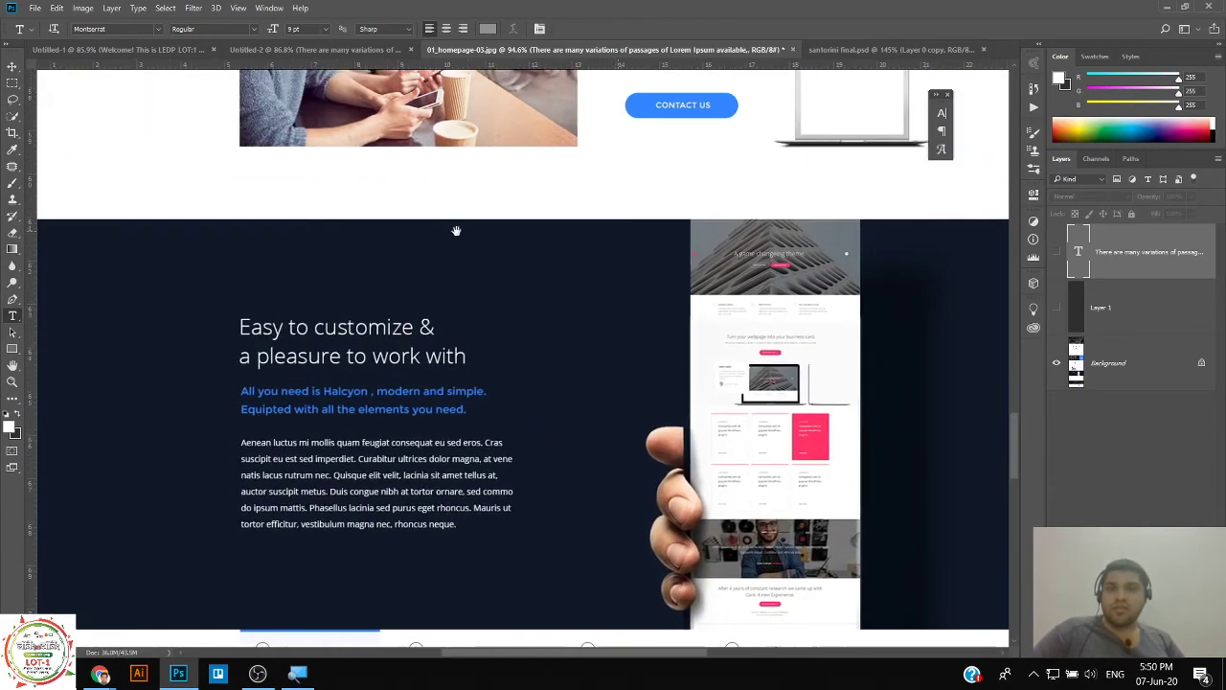
{"action": "scroll", "coordinate": [456, 231], "scroll_direction": "up", "scroll_amount": 3}
{"action": "left_click", "coordinate": [310, 54]}
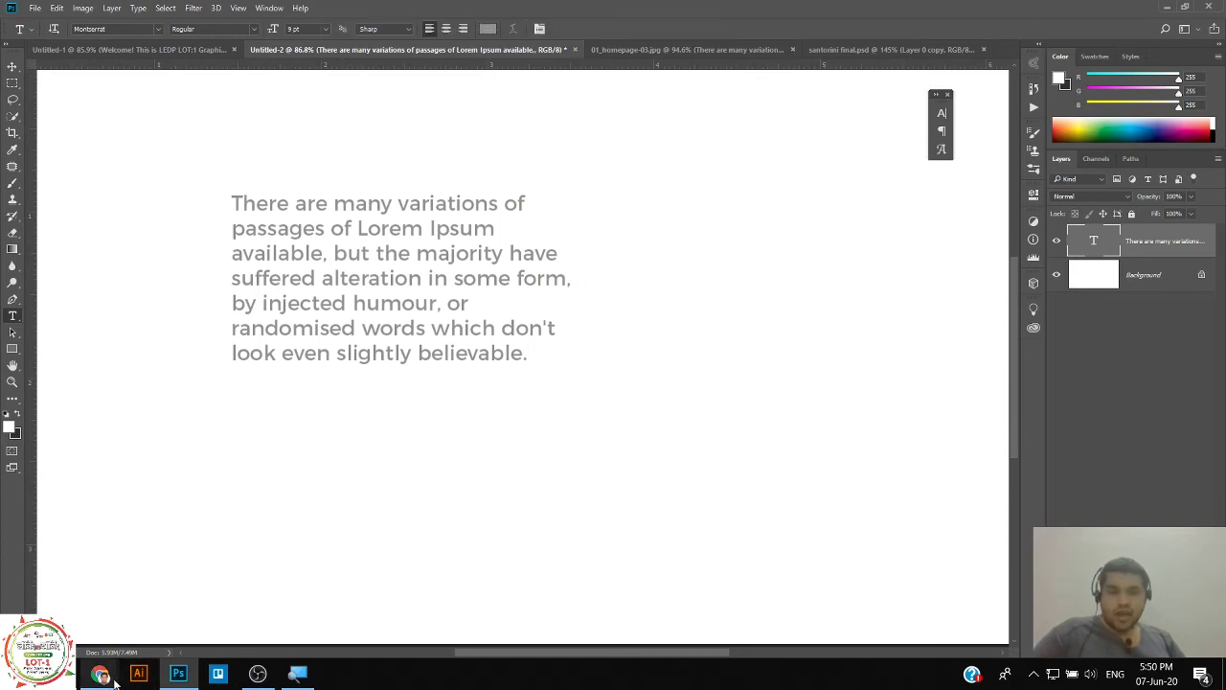
{"action": "mouse_move", "coordinate": [114, 678]}
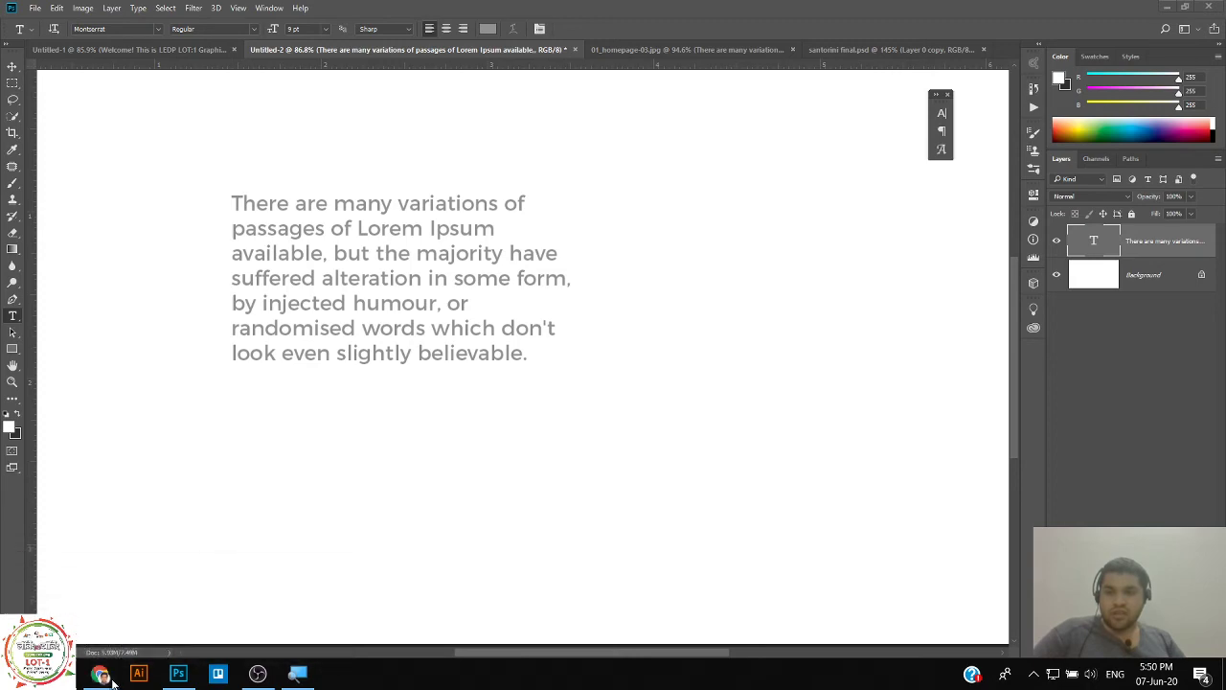
Look through 01_homepage-03.jpg from the "Easy to customize" section up to the "After 4 years of constant research" headline.
{"action": "left_click", "coordinate": [112, 678]}
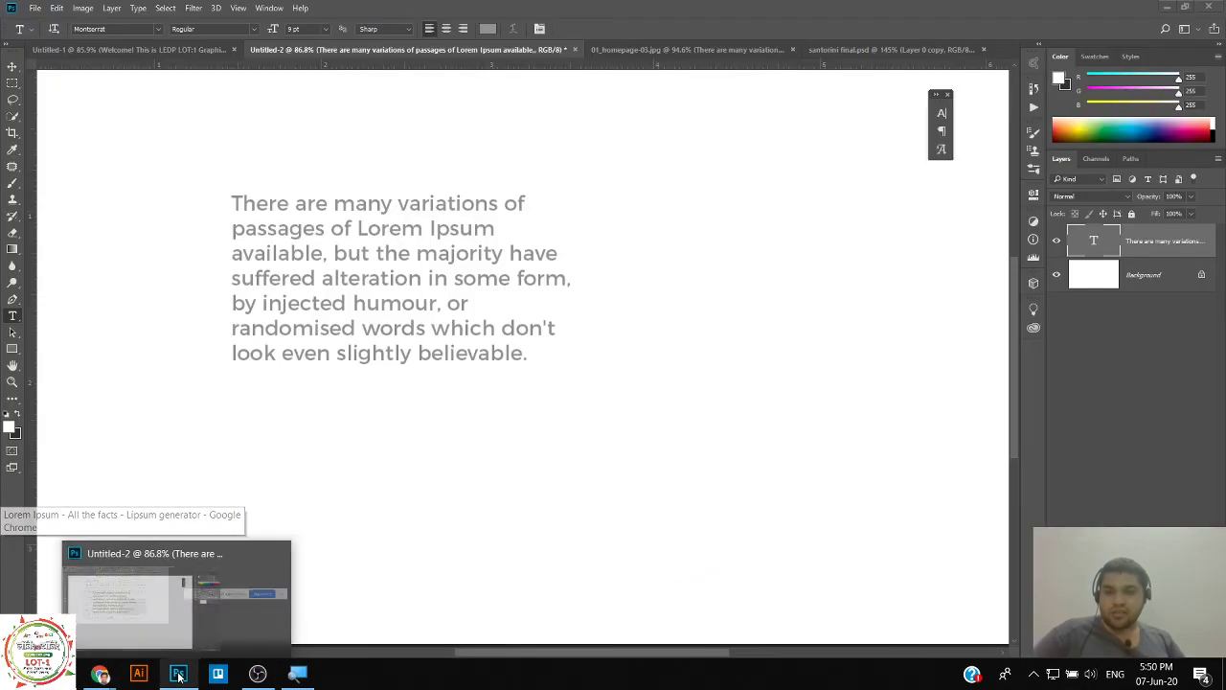
{"action": "left_click", "coordinate": [688, 52]}
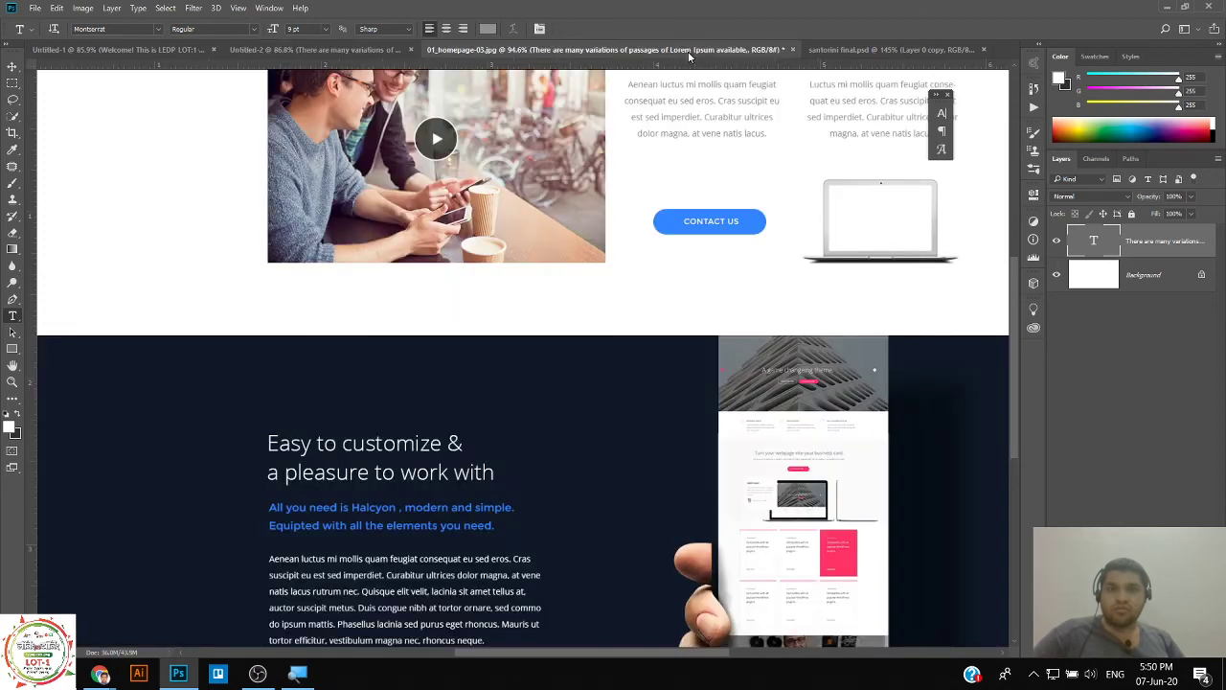
{"action": "scroll", "coordinate": [729, 240], "scroll_direction": "up", "scroll_amount": 3}
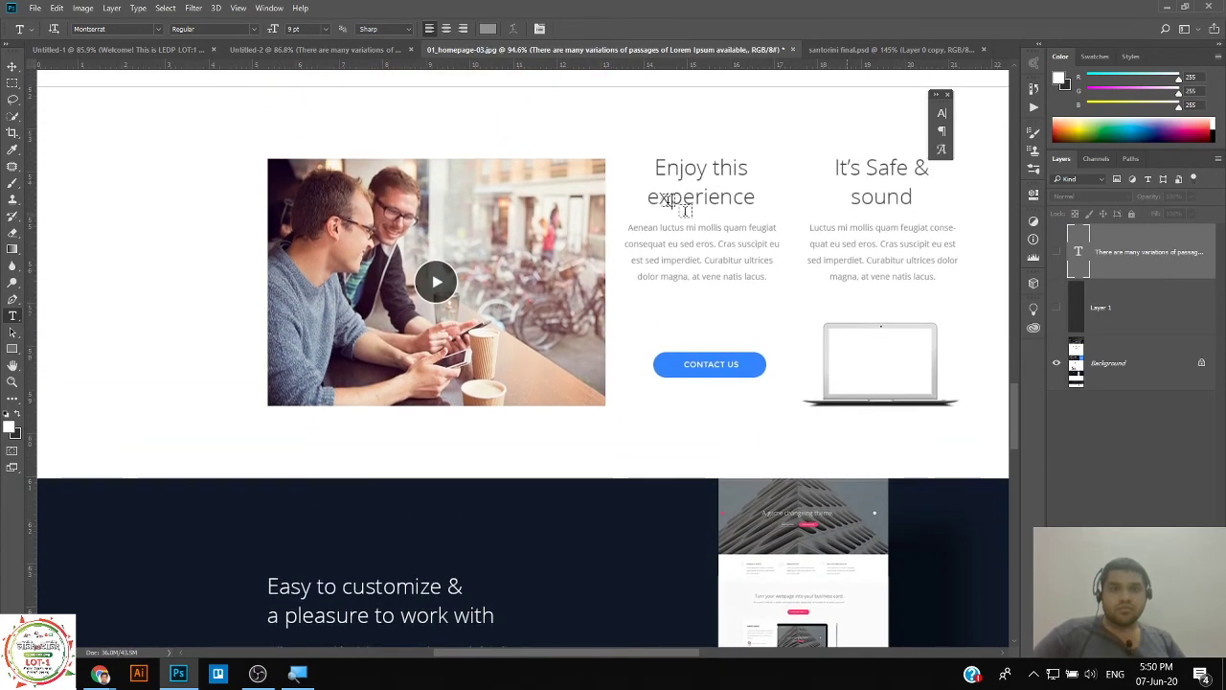
{"action": "scroll", "coordinate": [533, 539], "scroll_direction": "up", "scroll_amount": 10}
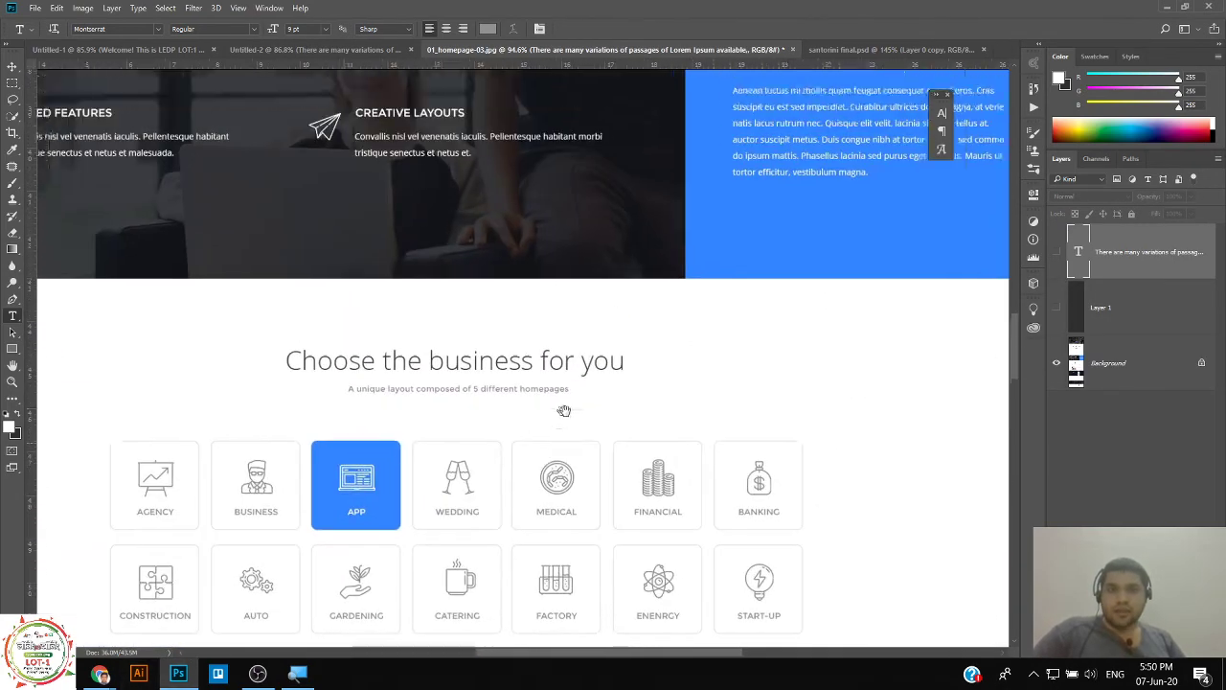
{"action": "scroll", "coordinate": [339, 323], "scroll_direction": "down", "scroll_amount": 6}
{"action": "scroll", "coordinate": [316, 323], "scroll_direction": "up", "scroll_amount": 2}
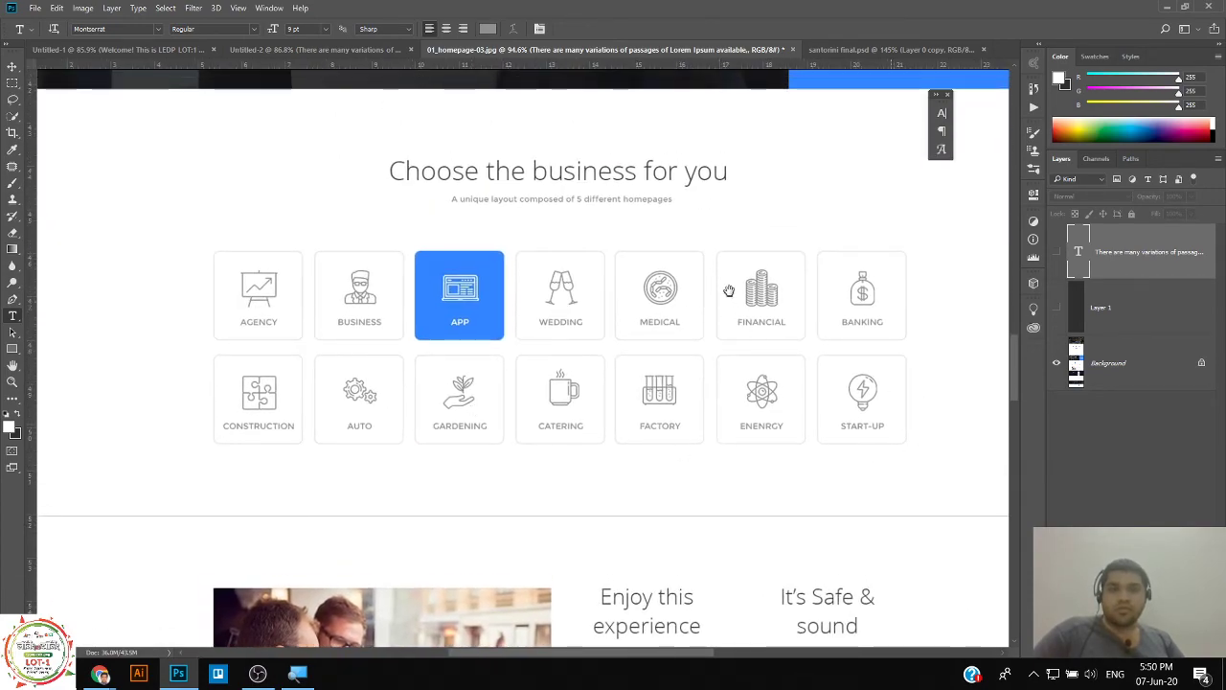
{"action": "scroll", "coordinate": [728, 291], "scroll_direction": "up", "scroll_amount": 15}
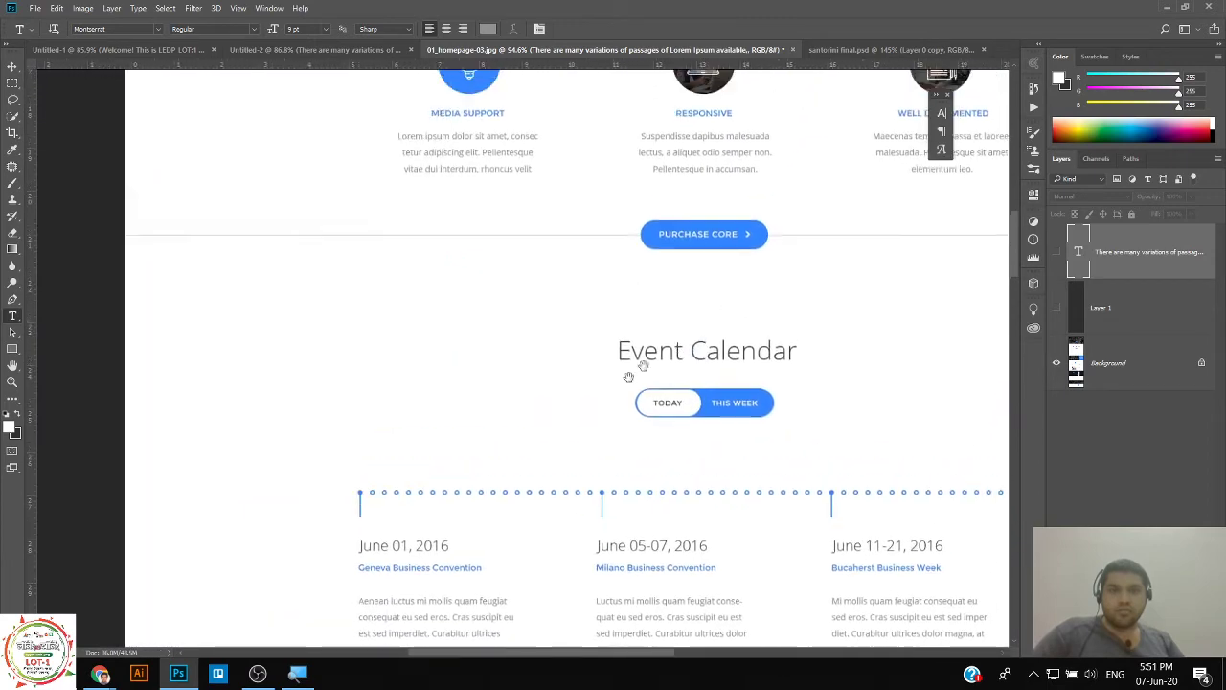
{"action": "scroll", "coordinate": [629, 376], "scroll_direction": "up", "scroll_amount": 8}
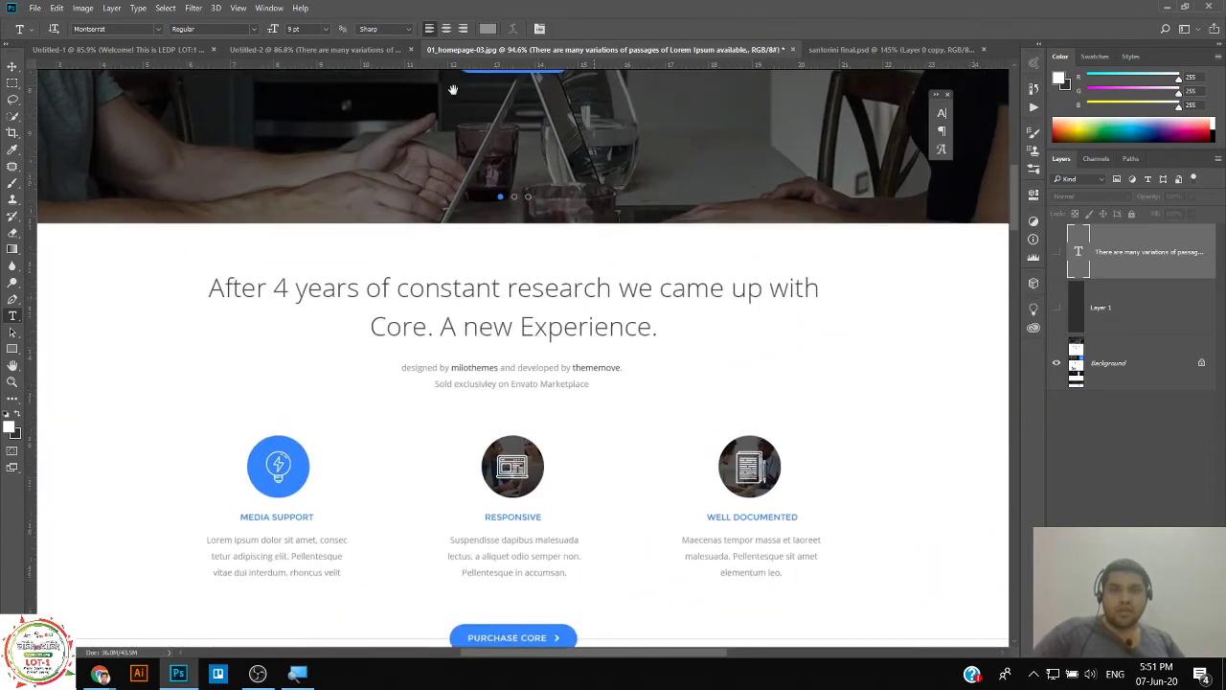
Examine the dotted timeline and its date markers in the Event Calendar section up close.
{"action": "scroll", "coordinate": [441, 258], "scroll_direction": "down", "scroll_amount": 8}
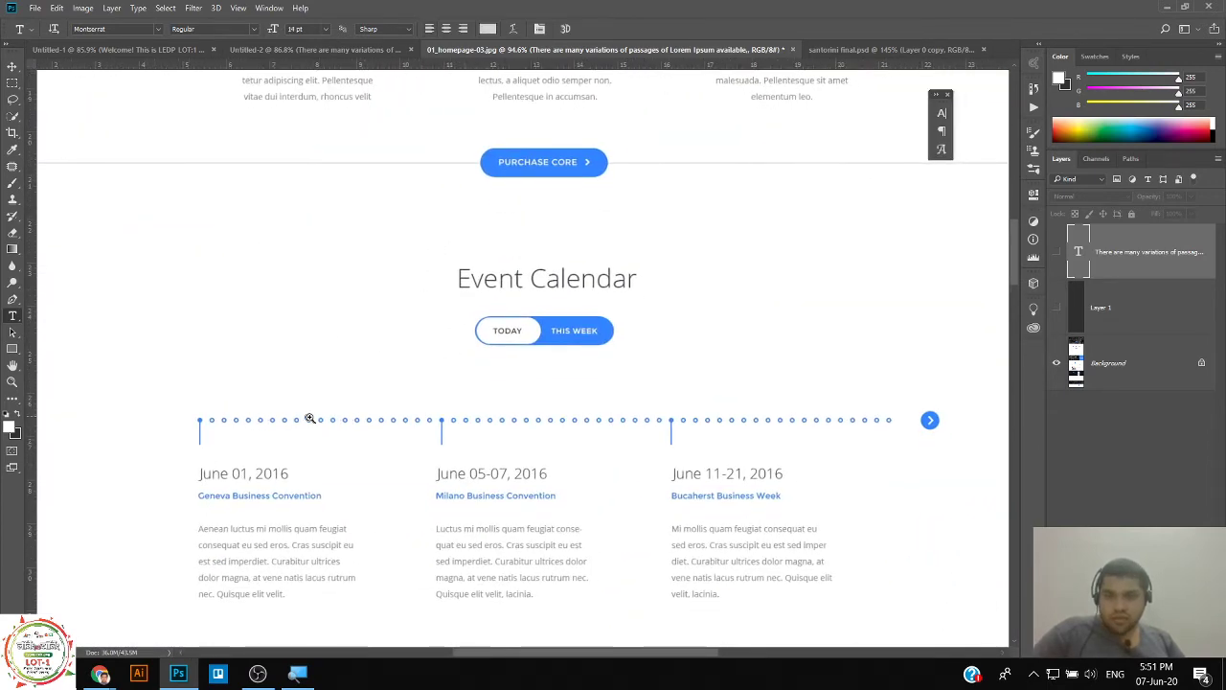
{"action": "scroll", "coordinate": [316, 422], "scroll_direction": "down", "scroll_amount": 1}
{"action": "left_click", "coordinate": [407, 422]}
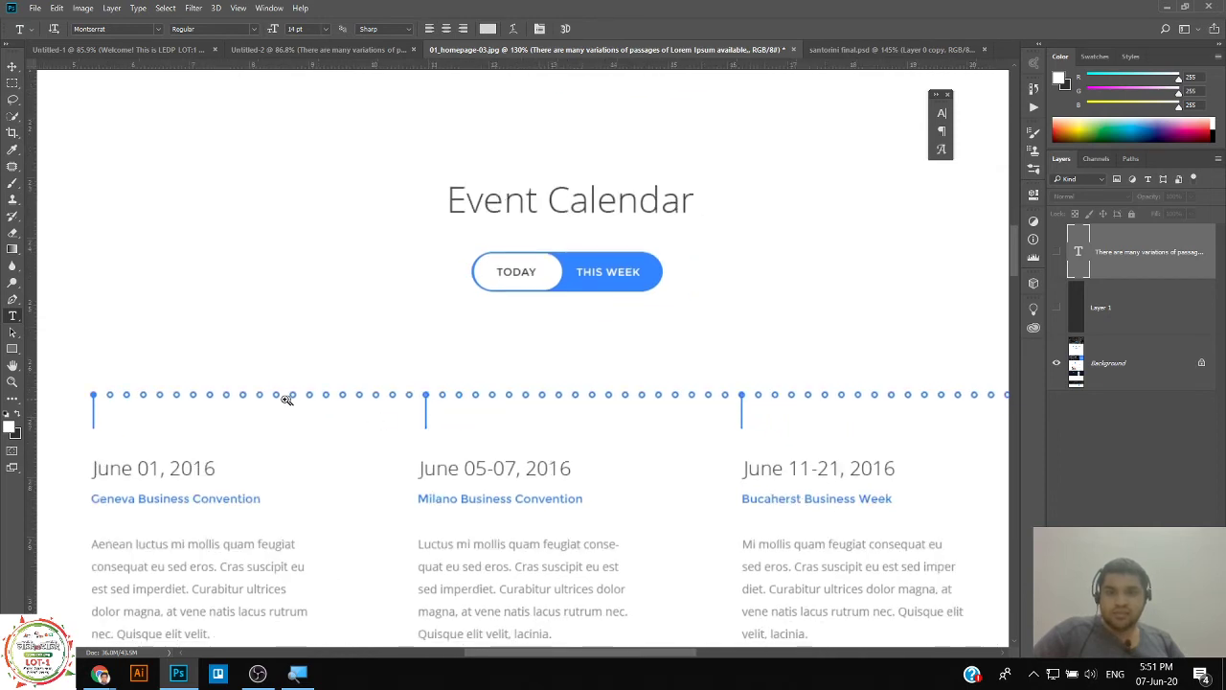
{"action": "left_click_drag", "start_coordinate": [786, 402], "coordinate": [535, 410]}
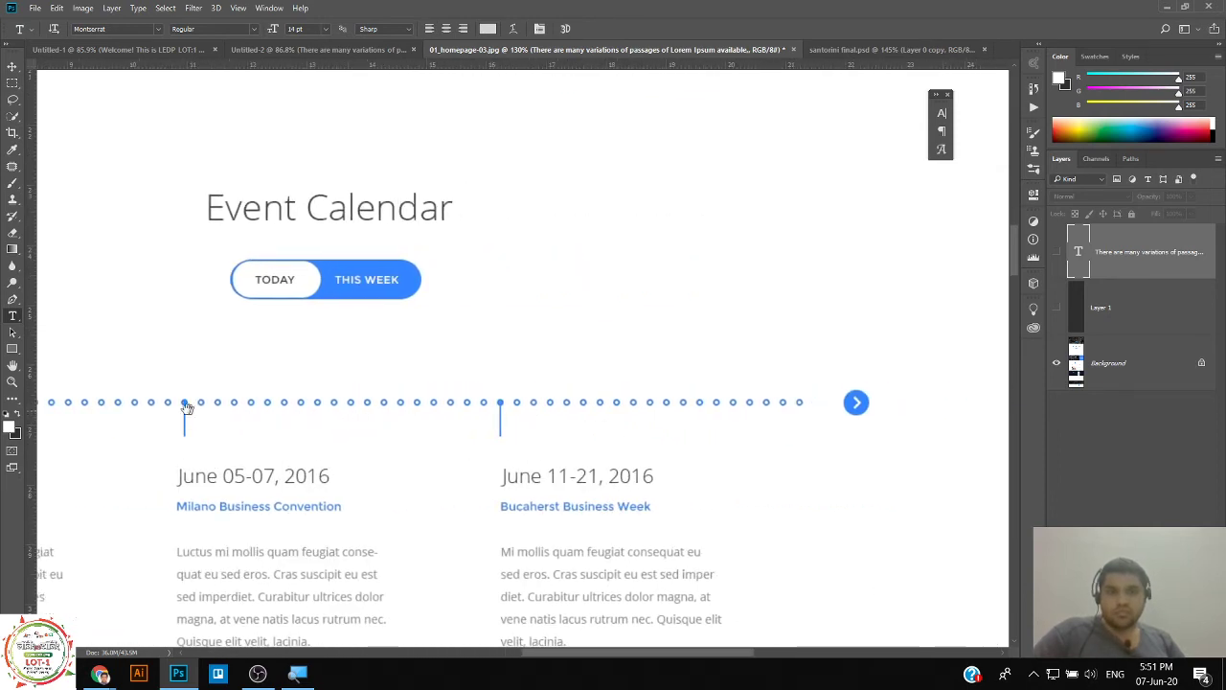
{"action": "left_click_drag", "start_coordinate": [187, 408], "coordinate": [269, 381]}
{"action": "left_click_drag", "start_coordinate": [77, 398], "coordinate": [244, 378]}
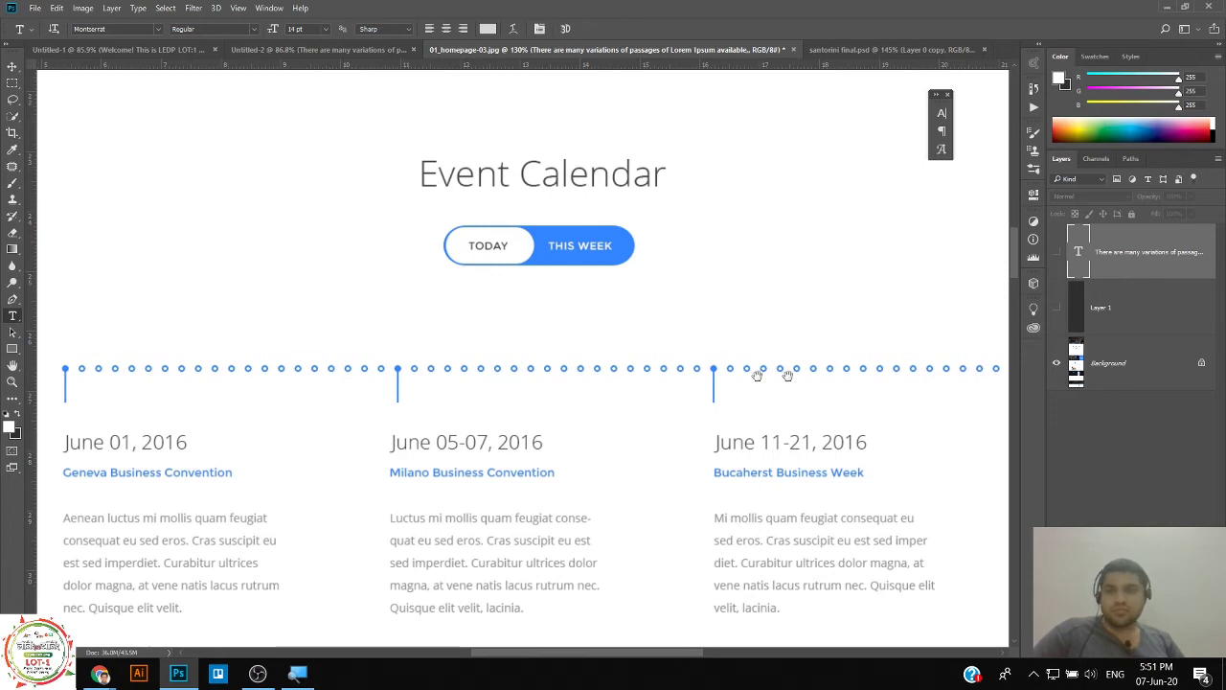
Draw a 6 px unfilled circle with a 1 px blue stroke just above the timeline's first solid dot.
{"action": "left_click_drag", "start_coordinate": [11, 355], "coordinate": [168, 368]}
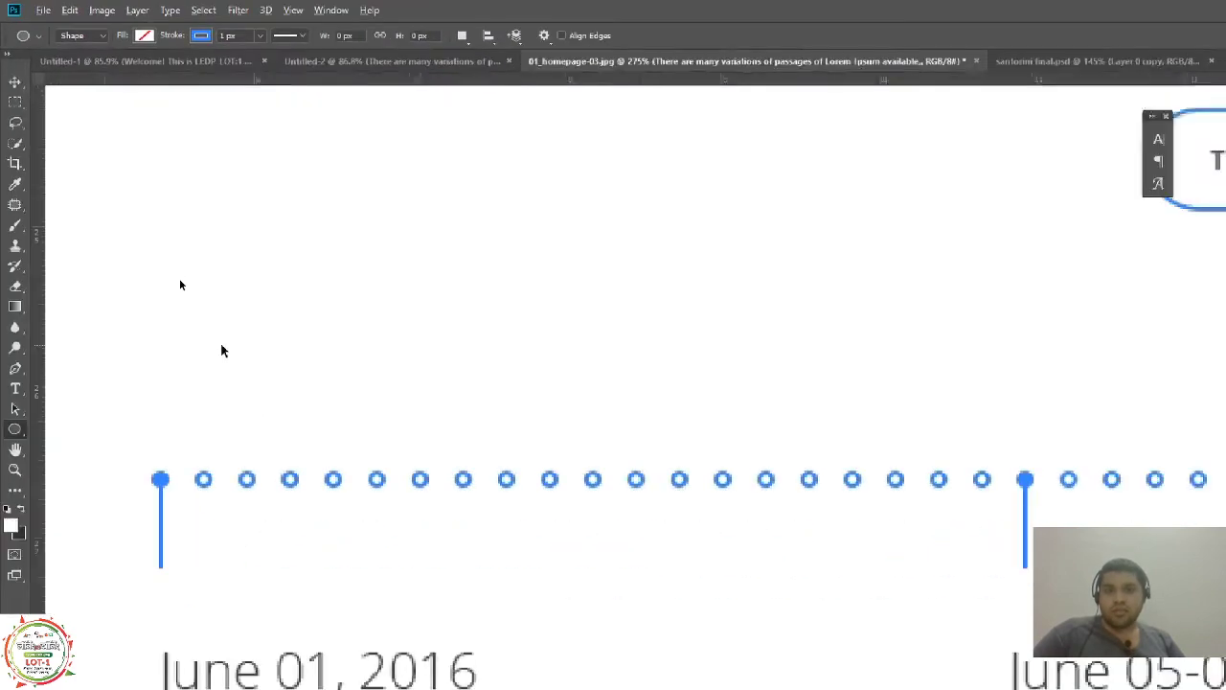
{"action": "scroll", "coordinate": [115, 345], "scroll_direction": "up", "scroll_amount": 4}
{"action": "left_click_drag", "start_coordinate": [146, 358], "coordinate": [161, 378]}
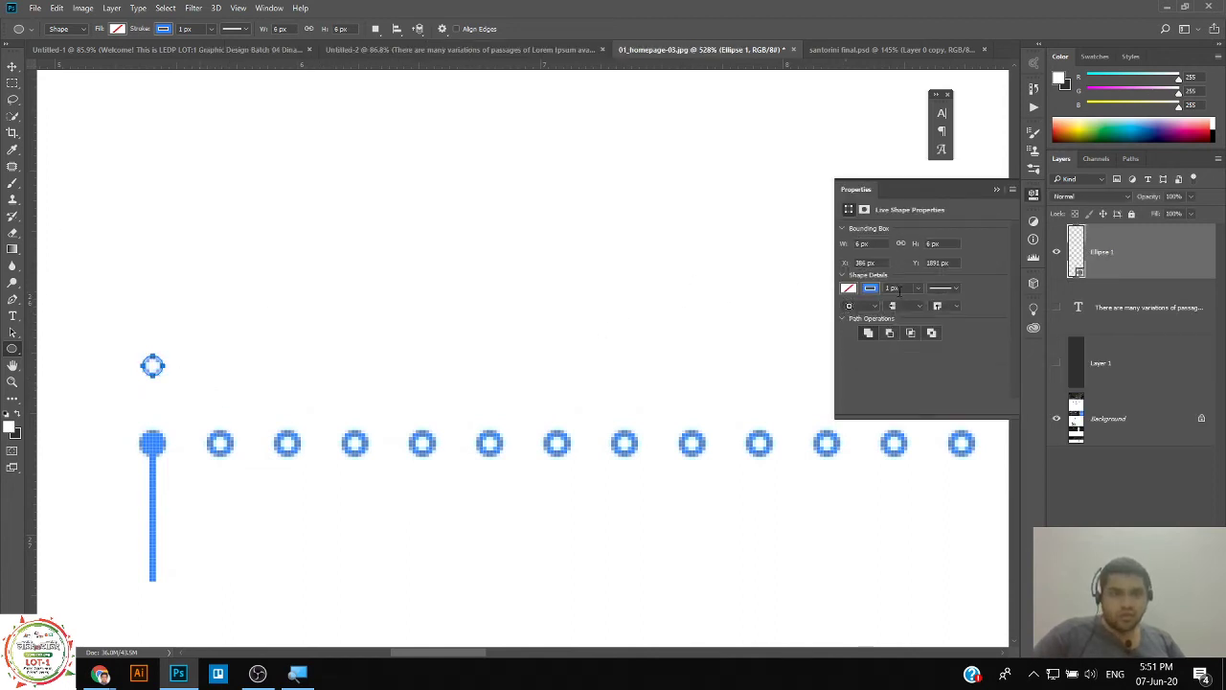
Set the new circle's stroke width to 2 px and align the stroke to the center of its path.
{"action": "type", "text": "2"}
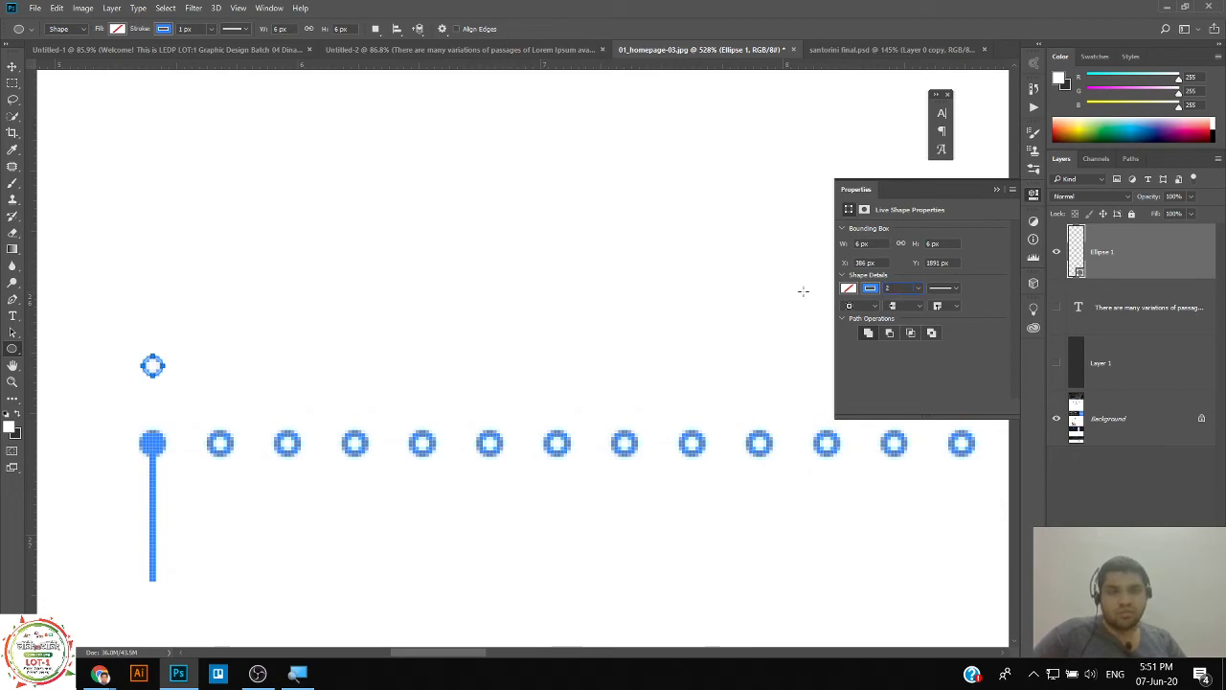
{"action": "key", "text": "Return"}
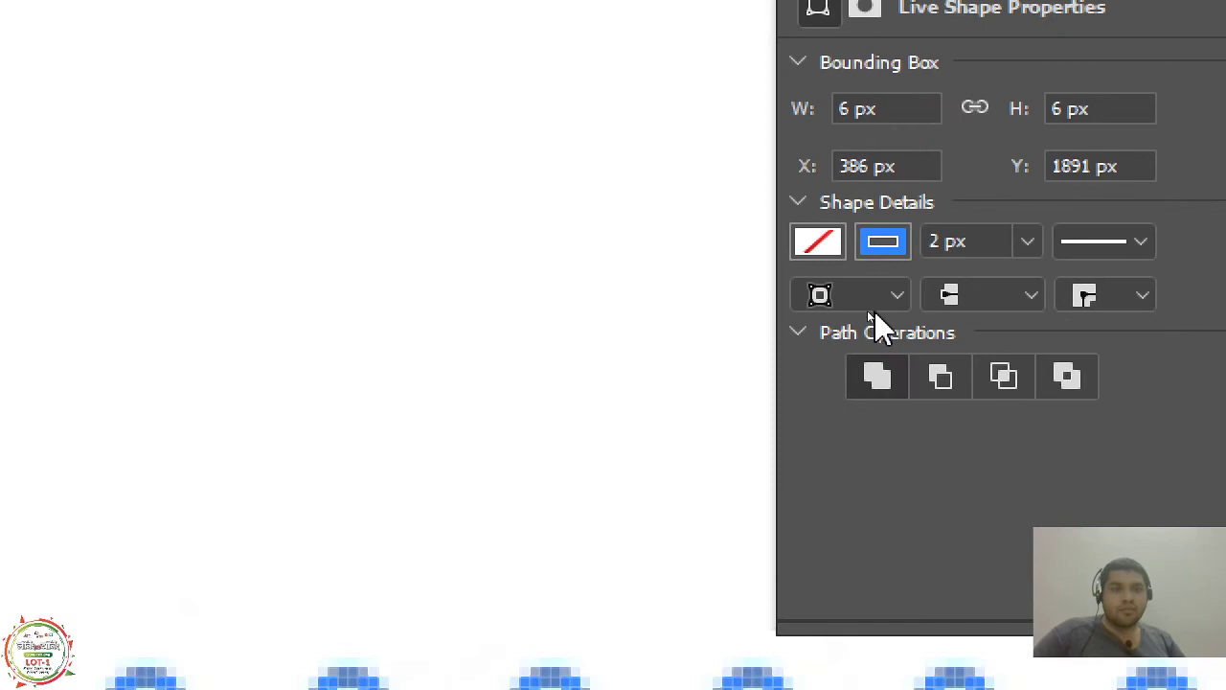
{"action": "left_click", "coordinate": [868, 309]}
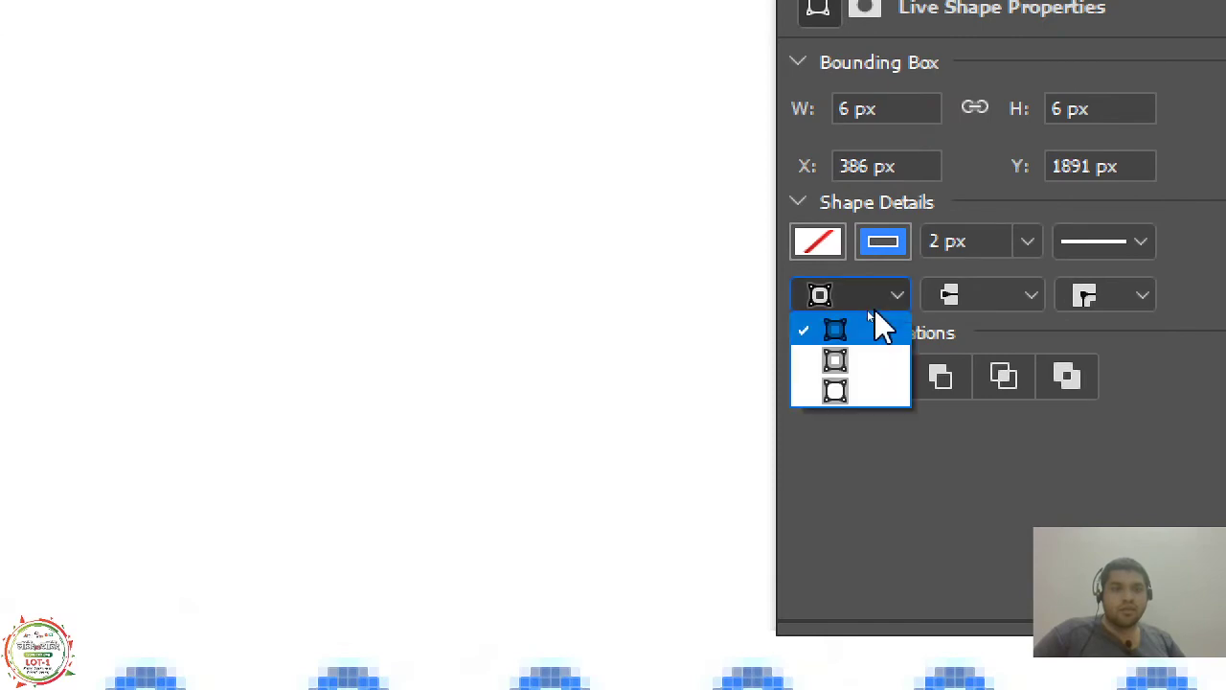
{"action": "left_click", "coordinate": [846, 362]}
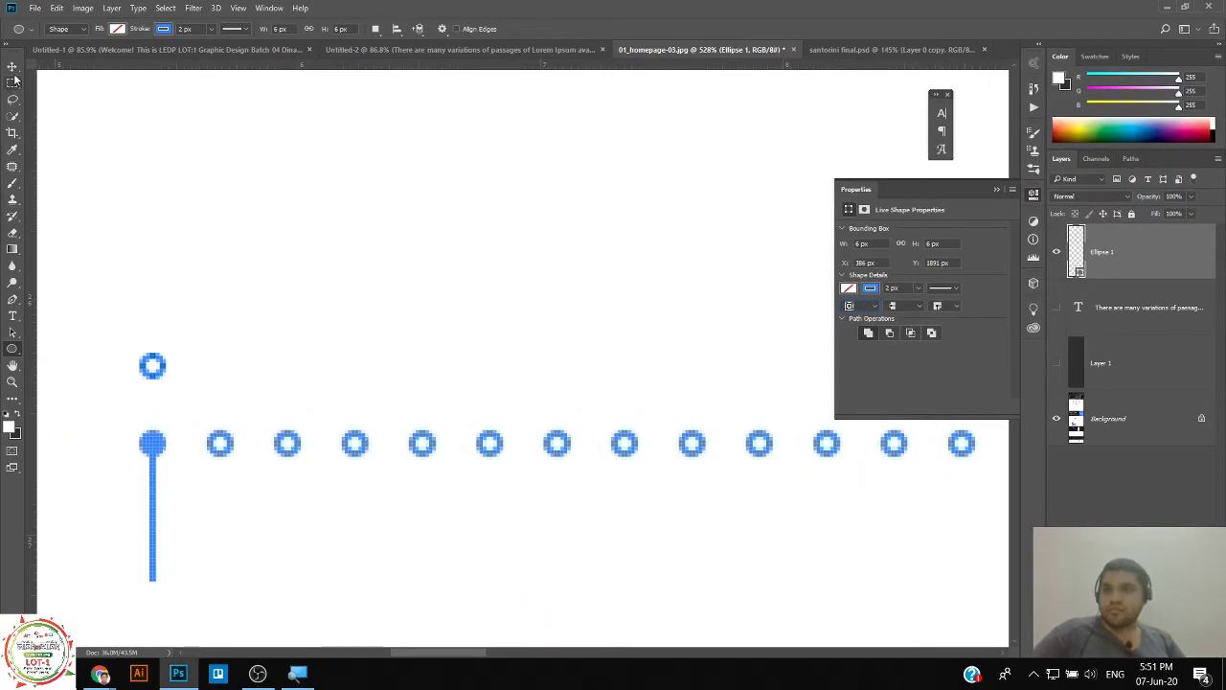
Duplicate the ring above the timeline and place the copy 20 px to its right, over the next timeline dot.
{"action": "left_click", "coordinate": [13, 67]}
{"action": "left_click", "coordinate": [306, 337]}
{"action": "left_click", "coordinate": [224, 411], "text": "ctrl"}
{"action": "left_click_drag", "start_coordinate": [224, 411], "coordinate": [275, 385]}
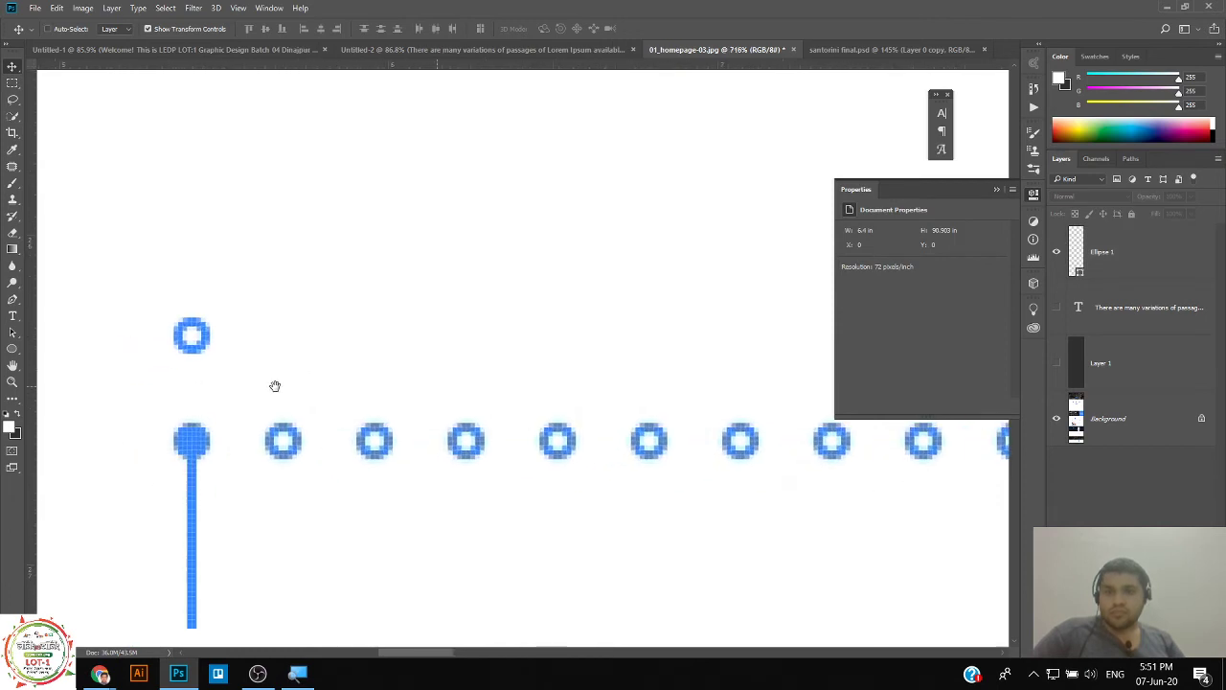
{"action": "left_click", "coordinate": [202, 347]}
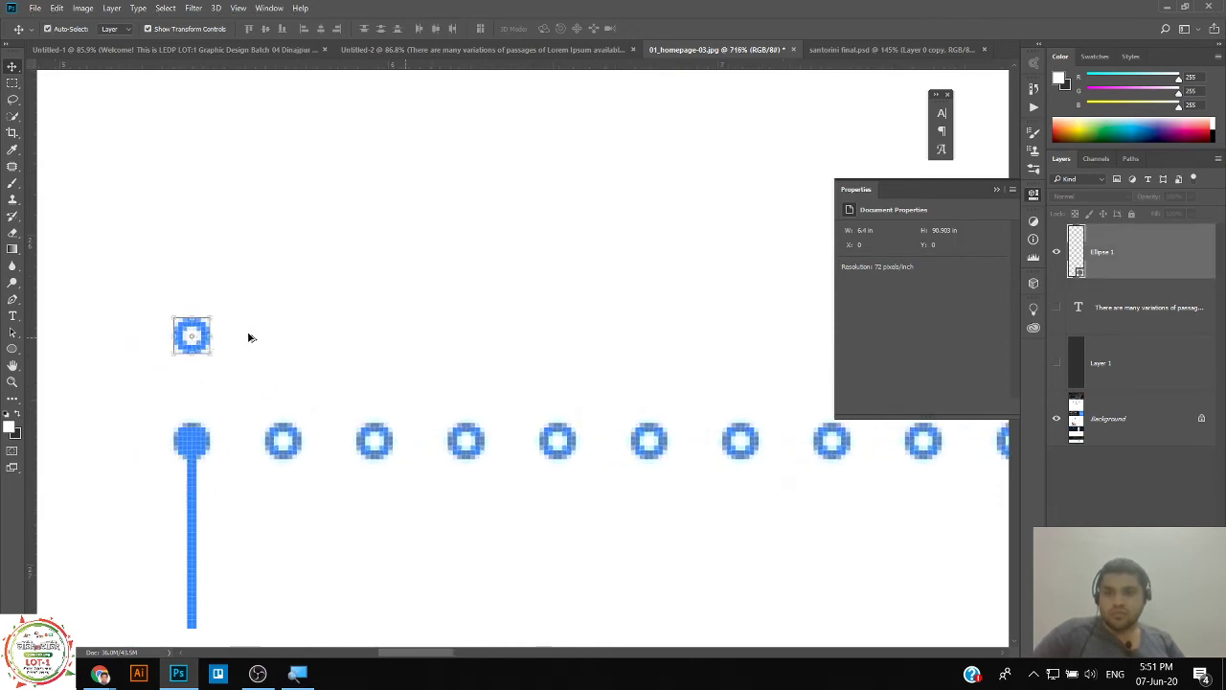
{"action": "left_click", "coordinate": [251, 339]}
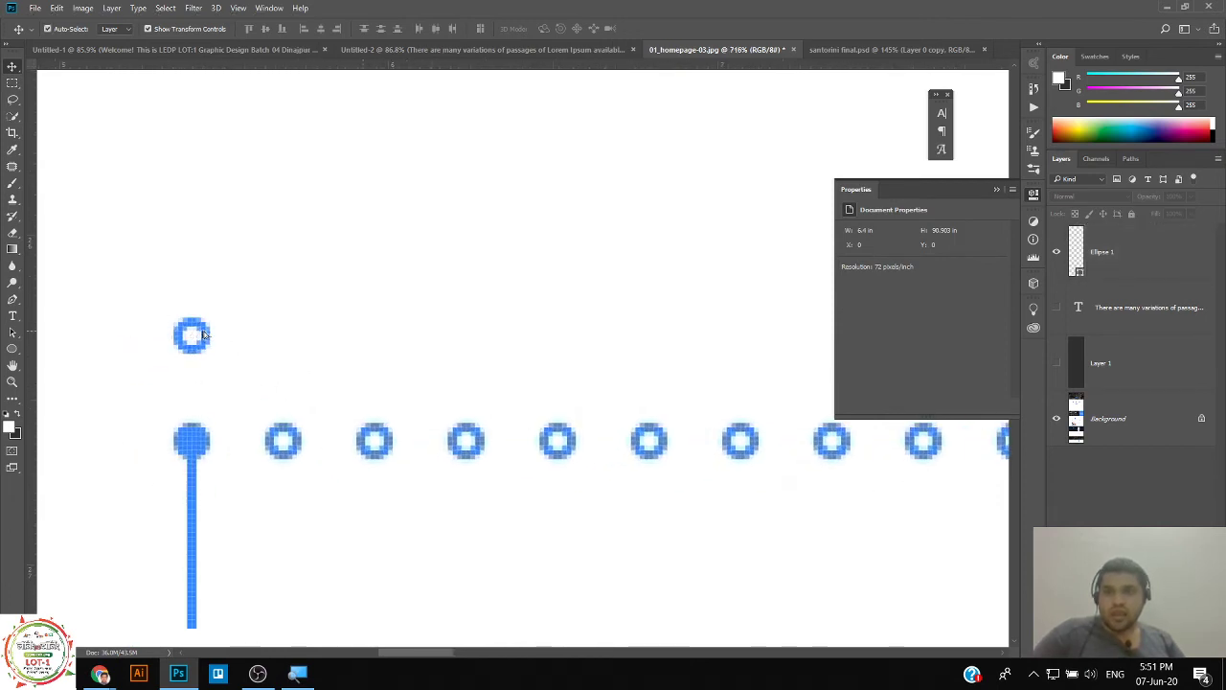
{"action": "left_click_drag", "start_coordinate": [202, 334], "coordinate": [293, 337]}
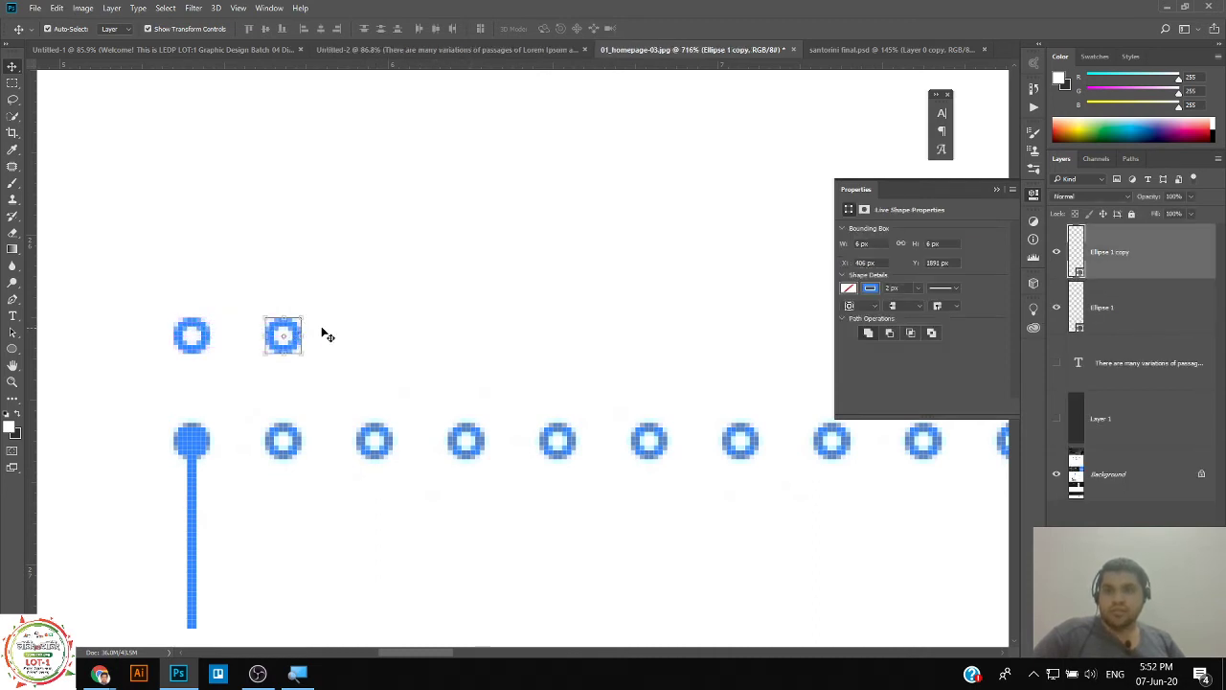
Duplicate the two rings, then the resulting four, to extend the row to eight rings spaced like the timeline dots.
{"action": "left_click_drag", "start_coordinate": [359, 285], "coordinate": [166, 394]}
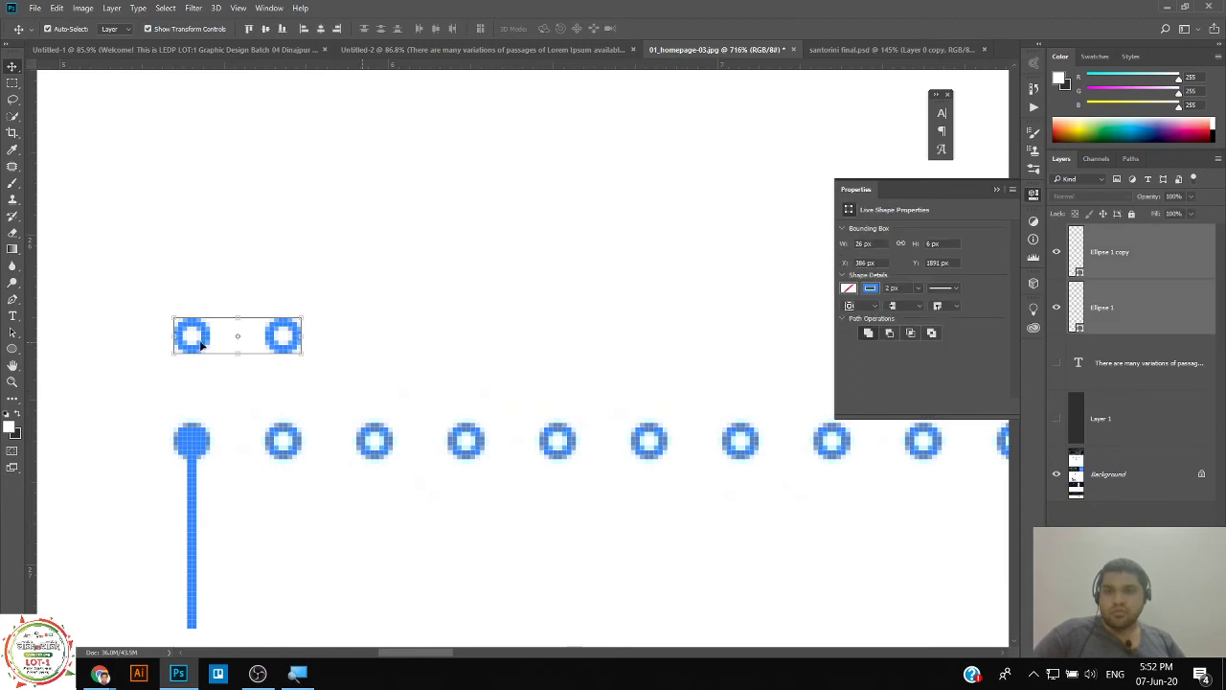
{"action": "left_click_drag", "start_coordinate": [201, 345], "coordinate": [387, 337]}
{"action": "left_click_drag", "start_coordinate": [165, 278], "coordinate": [817, 333]}
{"action": "left_click", "coordinate": [997, 188]}
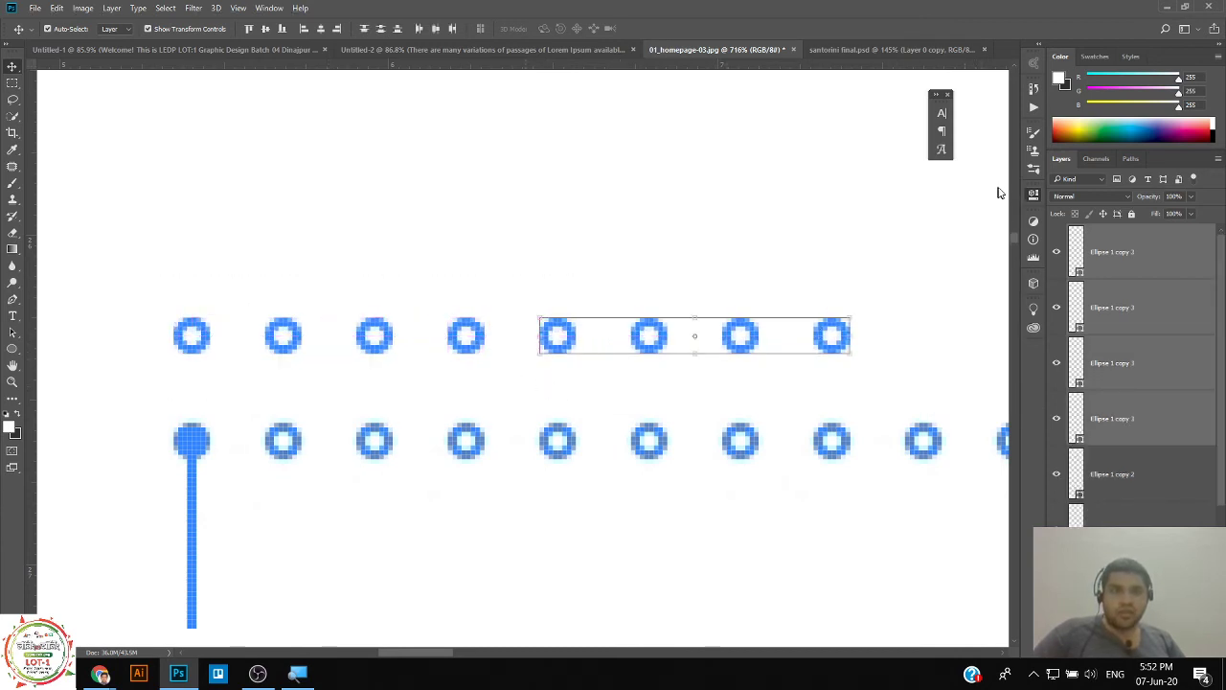
{"action": "scroll", "coordinate": [898, 345], "scroll_direction": "down", "scroll_amount": 3}
{"action": "scroll", "coordinate": [804, 380], "scroll_direction": "up", "scroll_amount": 1}
{"action": "left_click_drag", "start_coordinate": [804, 380], "coordinate": [564, 383]}
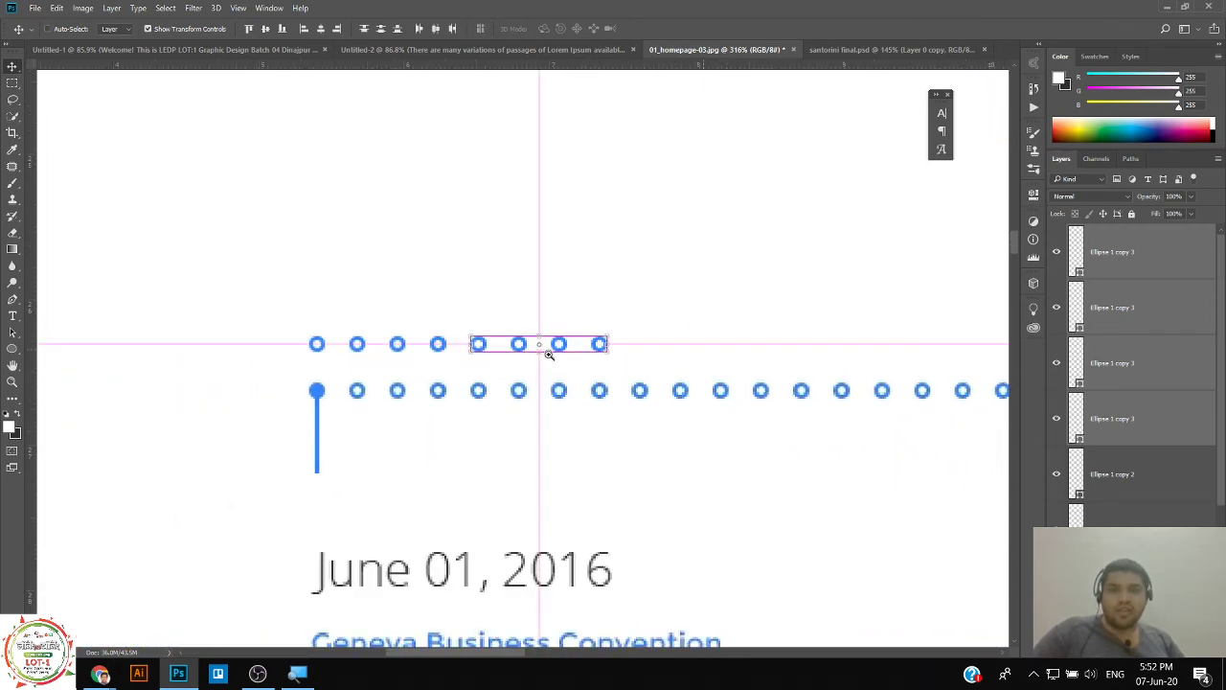
{"action": "scroll", "coordinate": [561, 345], "scroll_direction": "up", "scroll_amount": 1}
{"action": "left_click", "coordinate": [679, 310]}
{"action": "left_click_drag", "start_coordinate": [691, 298], "coordinate": [232, 354]}
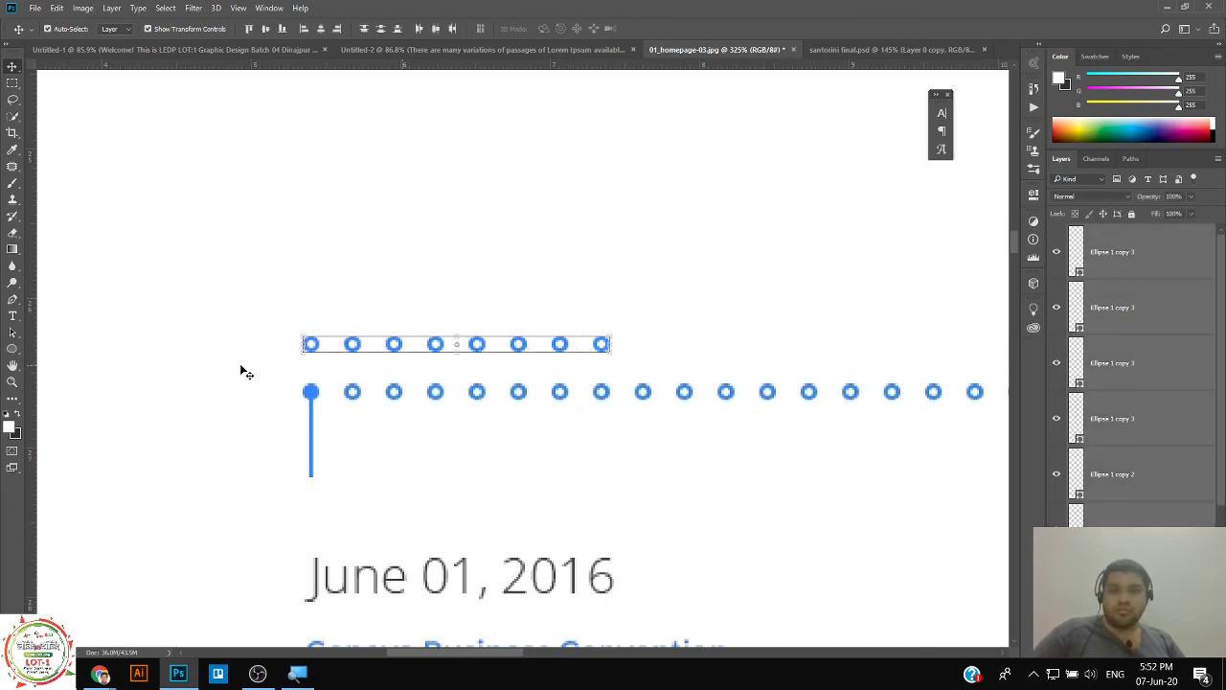
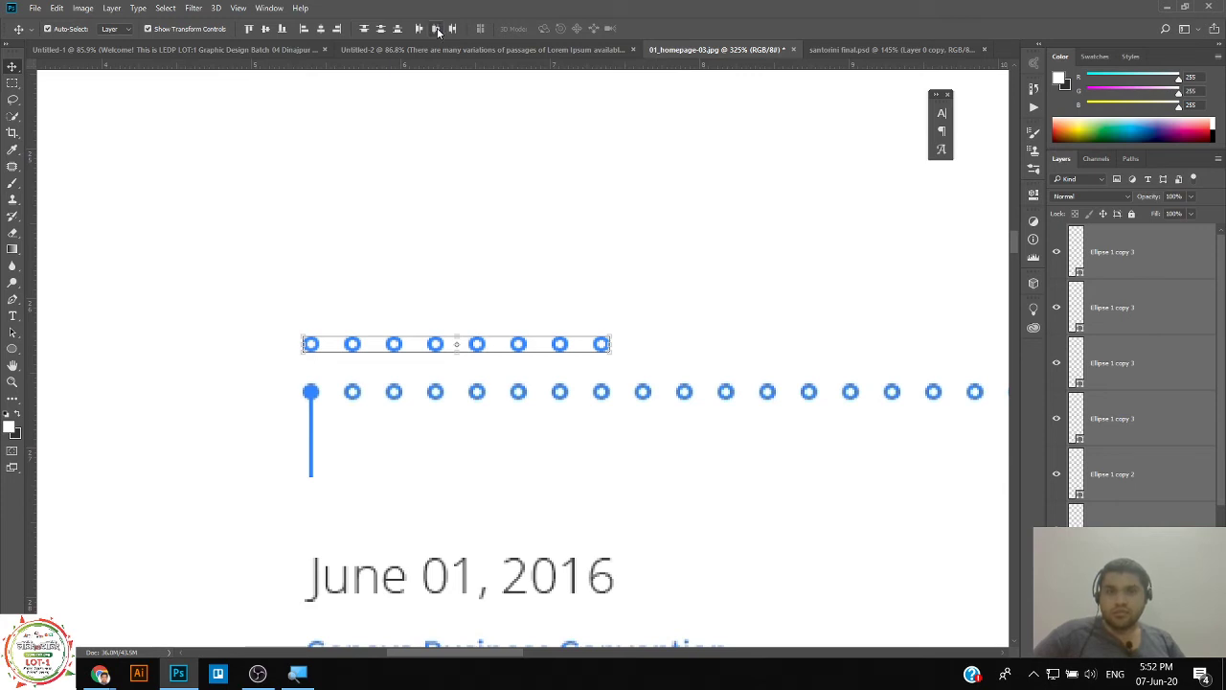
{"action": "left_click", "coordinate": [575, 298]}
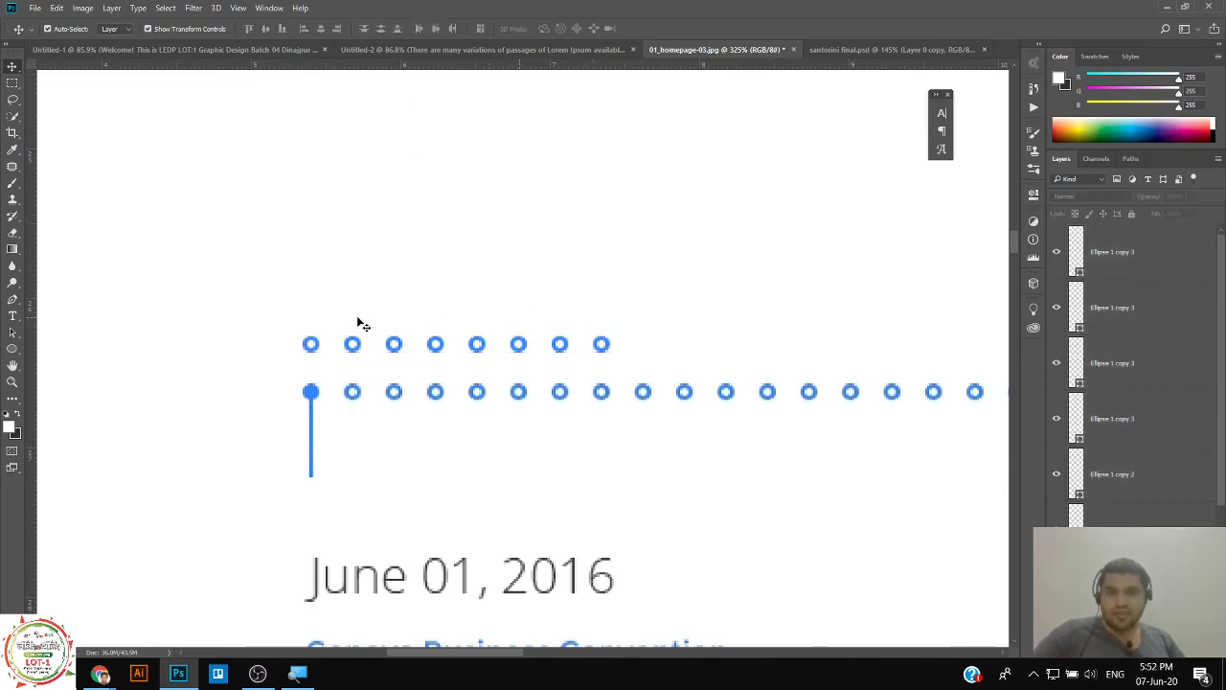
Shift the fourth ring toward the third, and redistribute all eight rings evenly by their horizontal centers.
{"action": "left_click_drag", "start_coordinate": [433, 351], "coordinate": [414, 349]}
{"action": "left_click", "coordinate": [407, 327]}
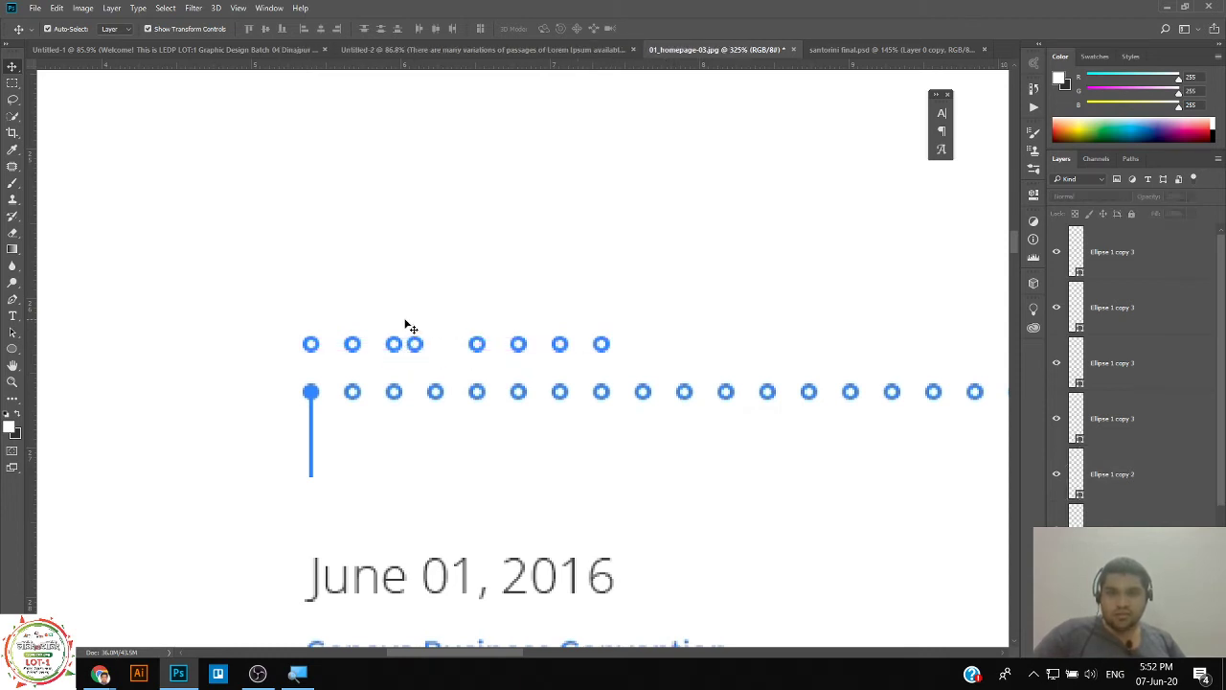
{"action": "left_click_drag", "start_coordinate": [316, 327], "coordinate": [682, 361]}
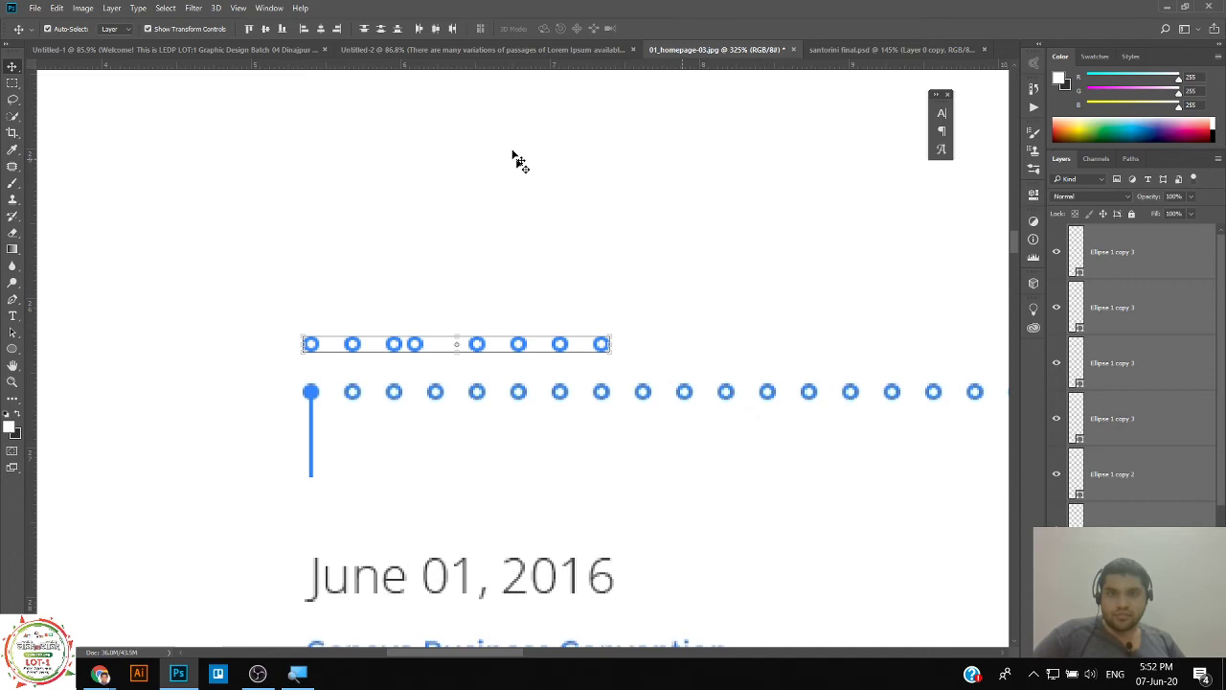
{"action": "left_click", "coordinate": [441, 32]}
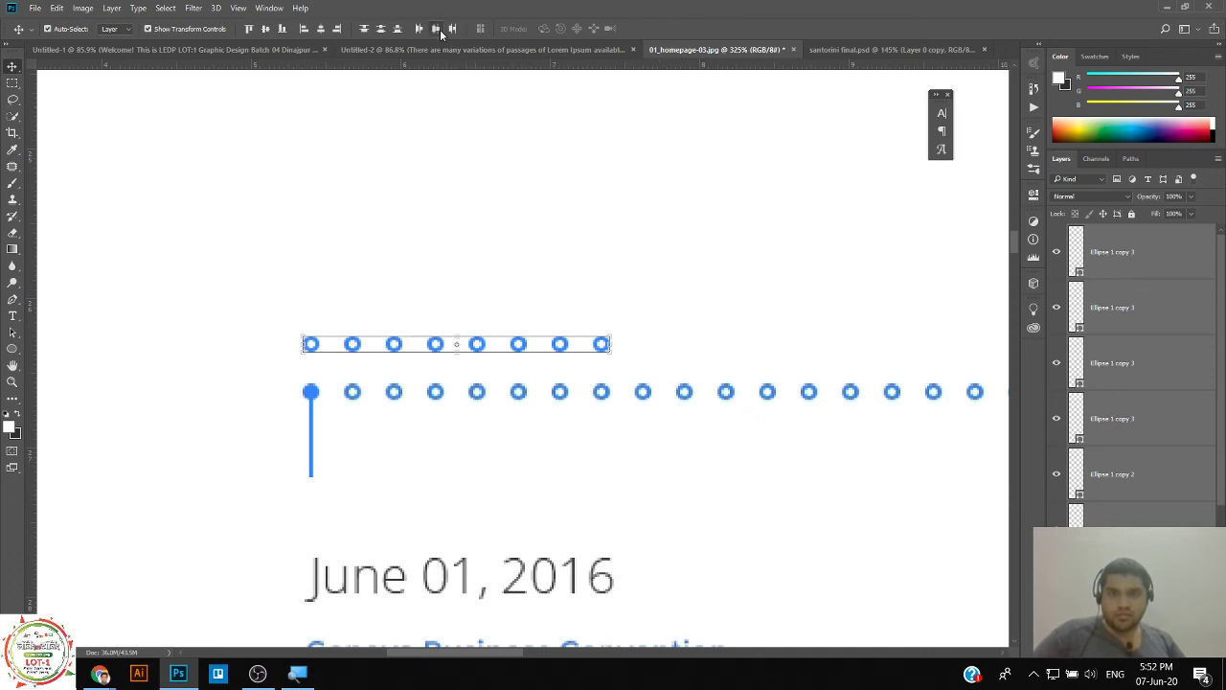
{"action": "left_click", "coordinate": [447, 158]}
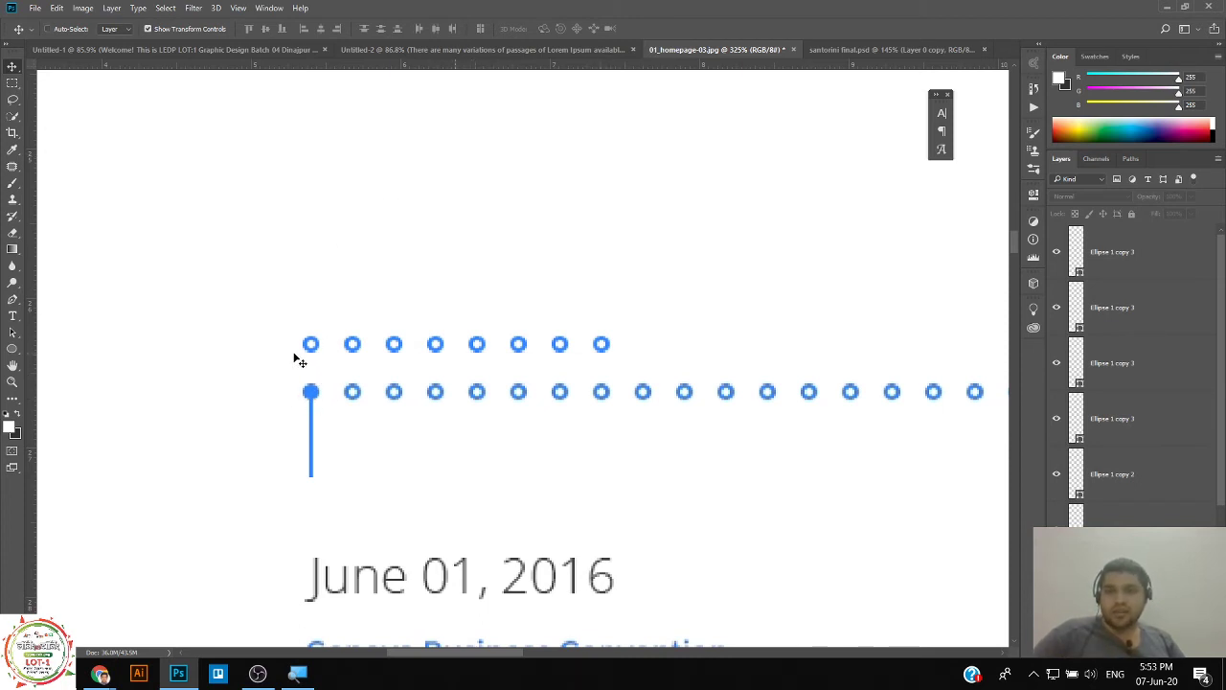
Duplicate the first ring in the row above the timeline.
{"action": "left_click_drag", "start_coordinate": [305, 343], "coordinate": [337, 362]}
{"action": "left_click", "coordinate": [342, 352]}
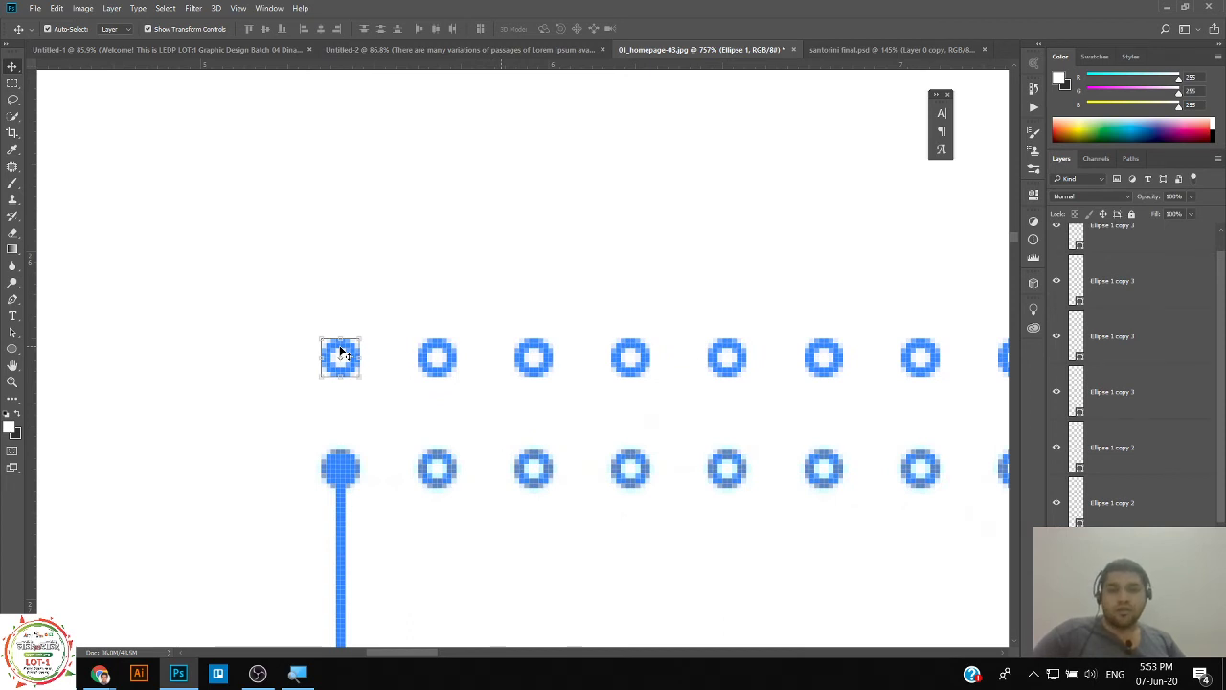
{"action": "left_click_drag", "start_coordinate": [343, 352], "coordinate": [342, 352]}
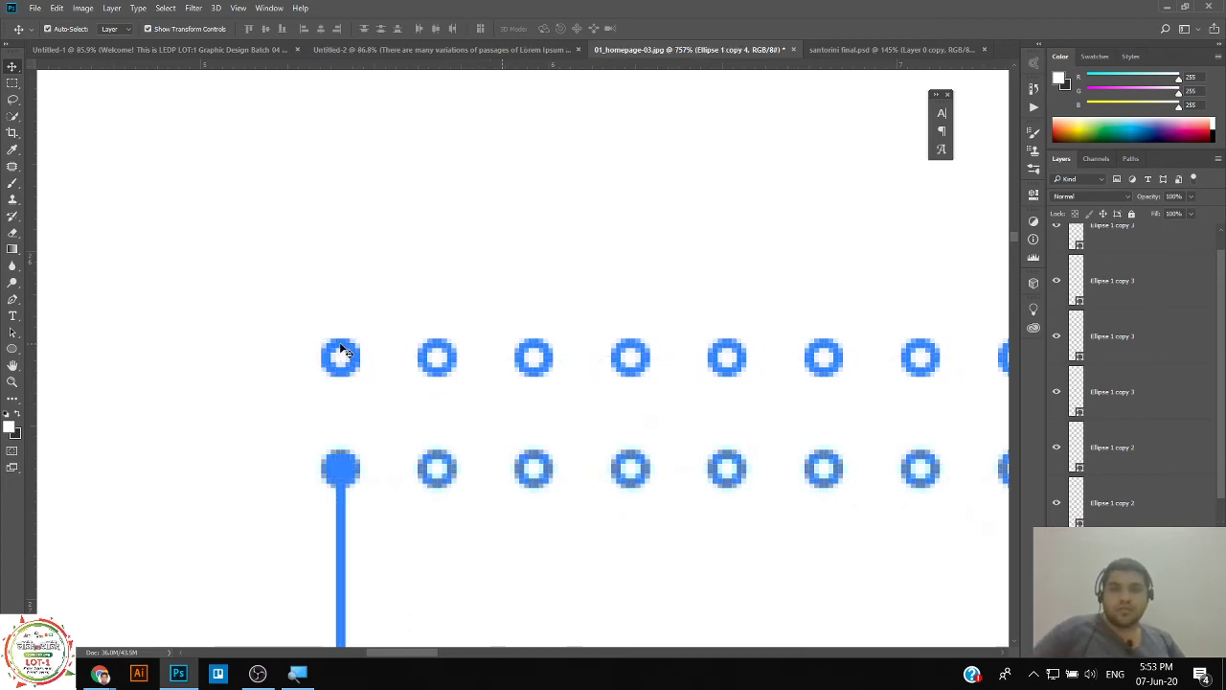
Fill the first ring in the row above the timeline with the recently used blue.
{"action": "left_click", "coordinate": [8, 351]}
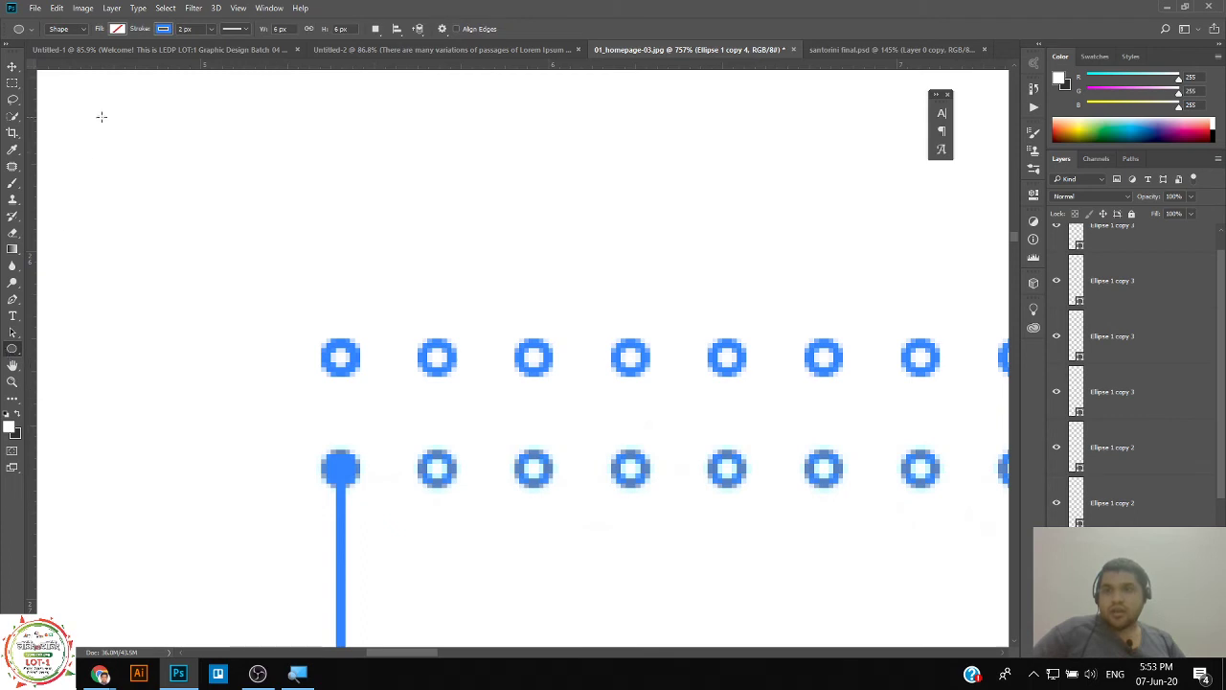
{"action": "left_click", "coordinate": [117, 29]}
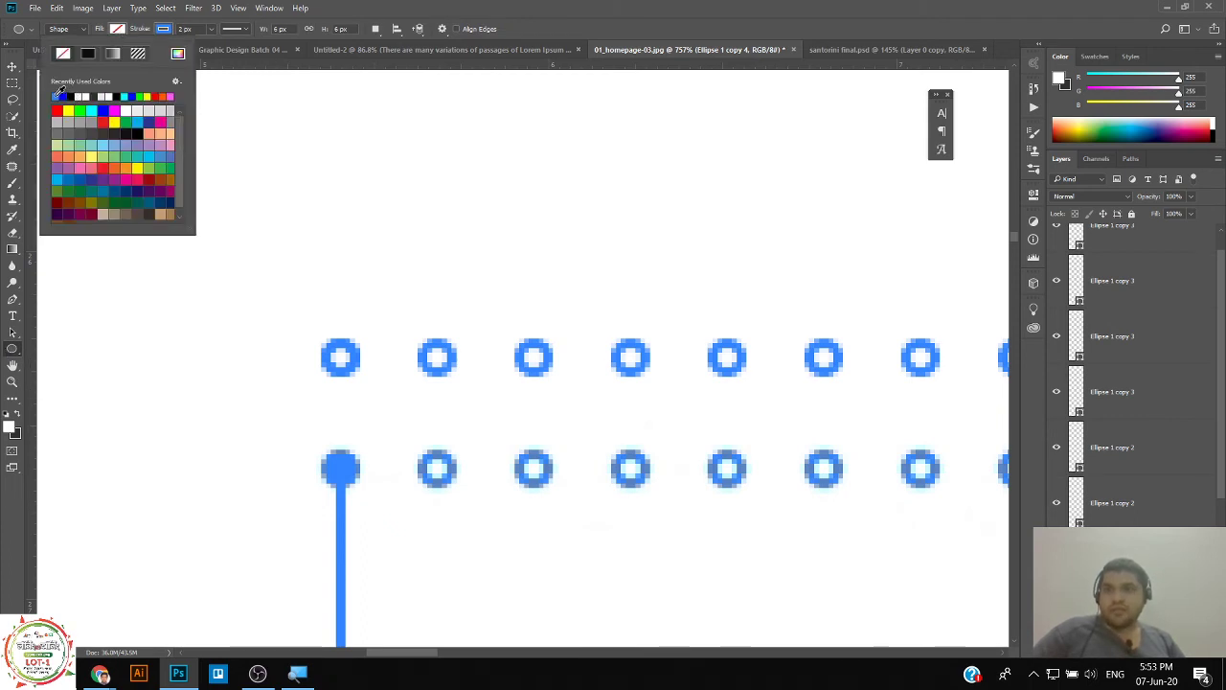
{"action": "left_click", "coordinate": [59, 96]}
{"action": "left_click", "coordinate": [150, 29]}
{"action": "left_click", "coordinate": [161, 31]}
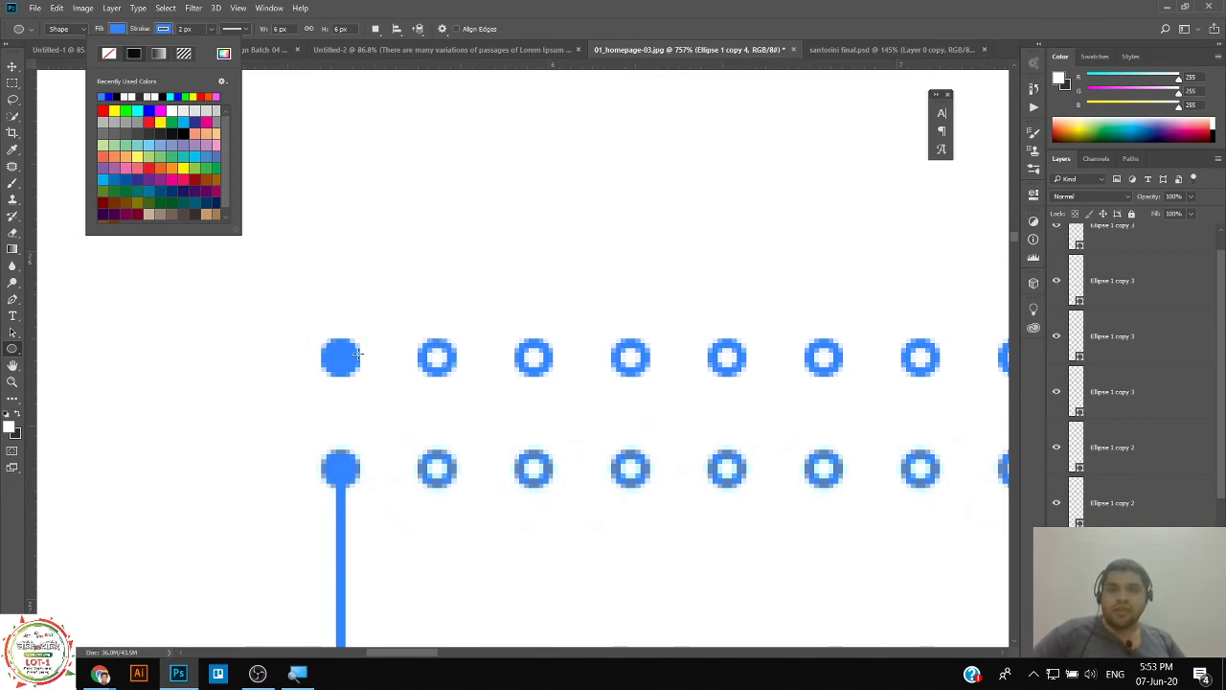
{"action": "left_click", "coordinate": [506, 73]}
{"action": "left_click", "coordinate": [12, 66]}
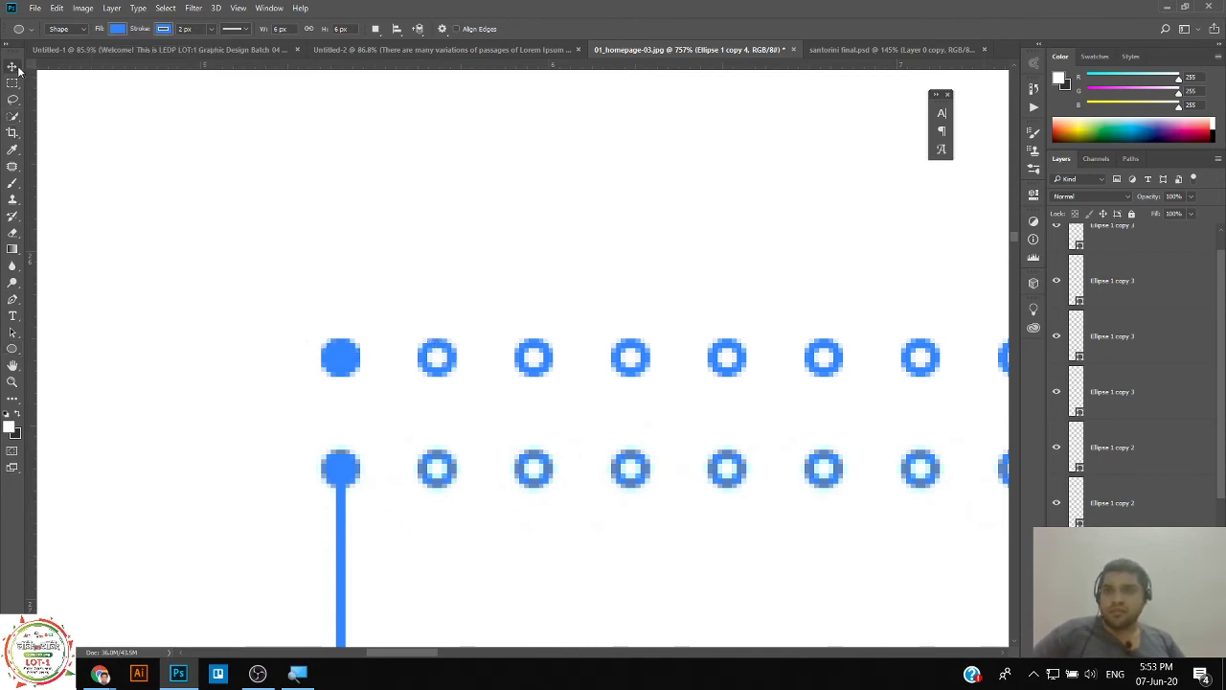
{"action": "left_click", "coordinate": [331, 160]}
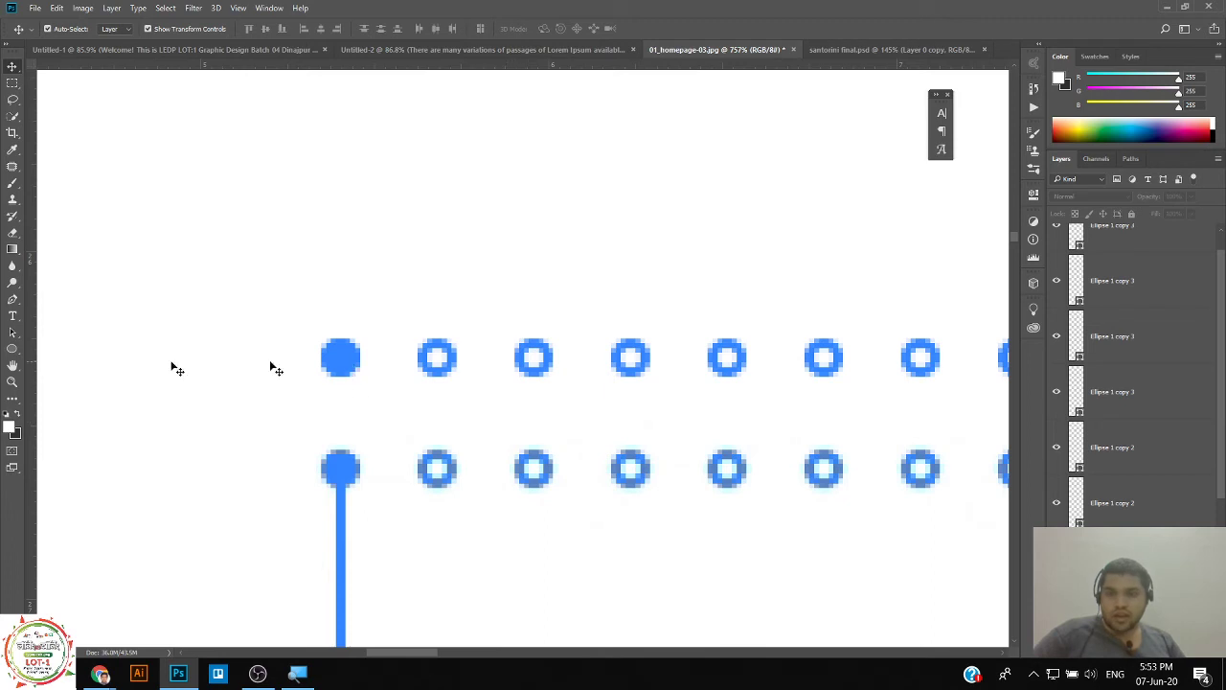
Draw a narrow vertical rectangle about 2 px wide and 15 px high hanging from the filled first dot.
{"action": "left_click", "coordinate": [13, 349]}
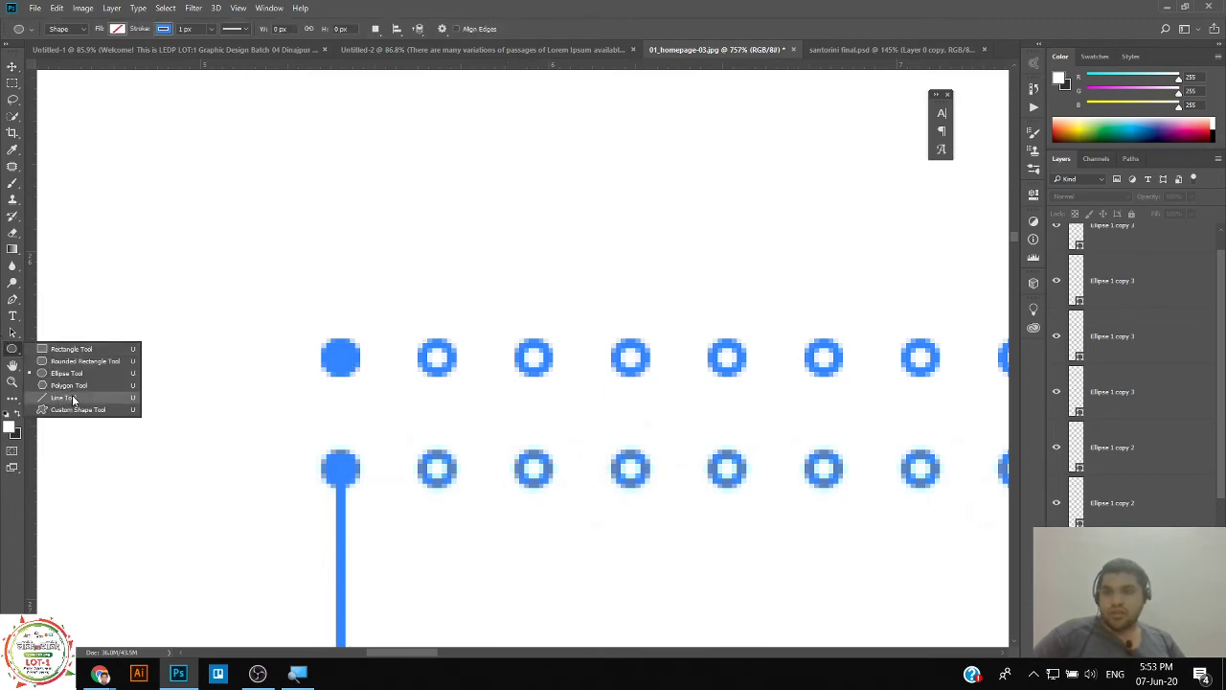
{"action": "left_click", "coordinate": [72, 349]}
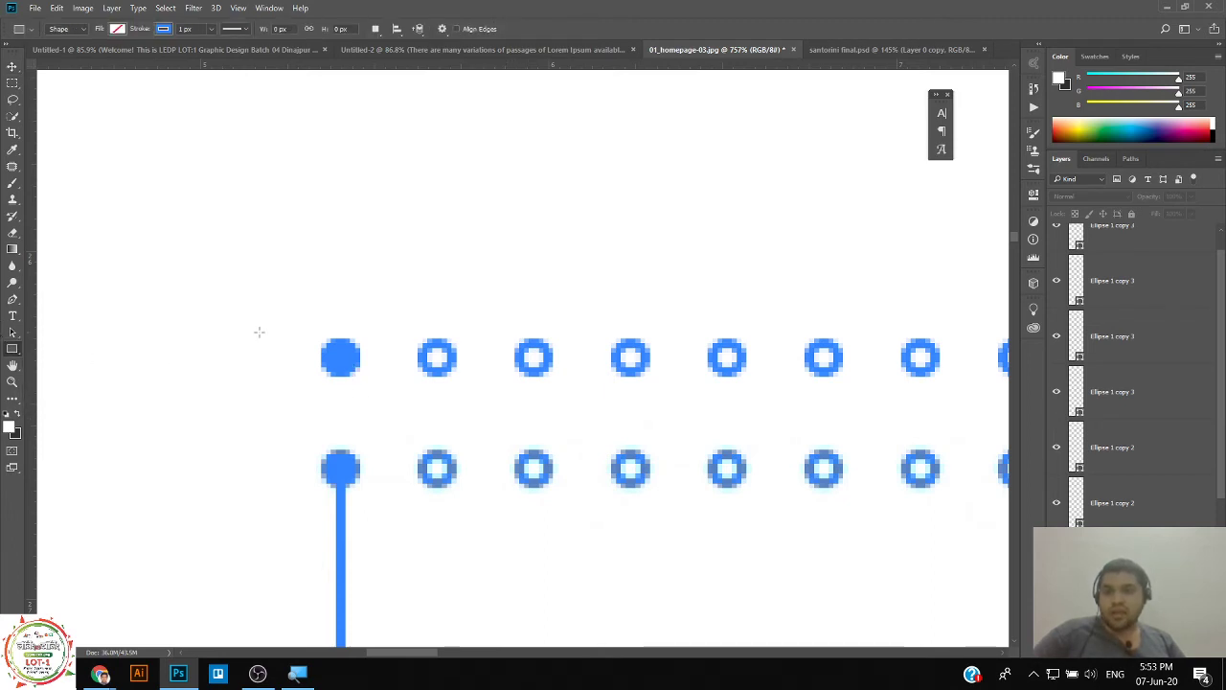
{"action": "left_click_drag", "start_coordinate": [340, 373], "coordinate": [341, 440]}
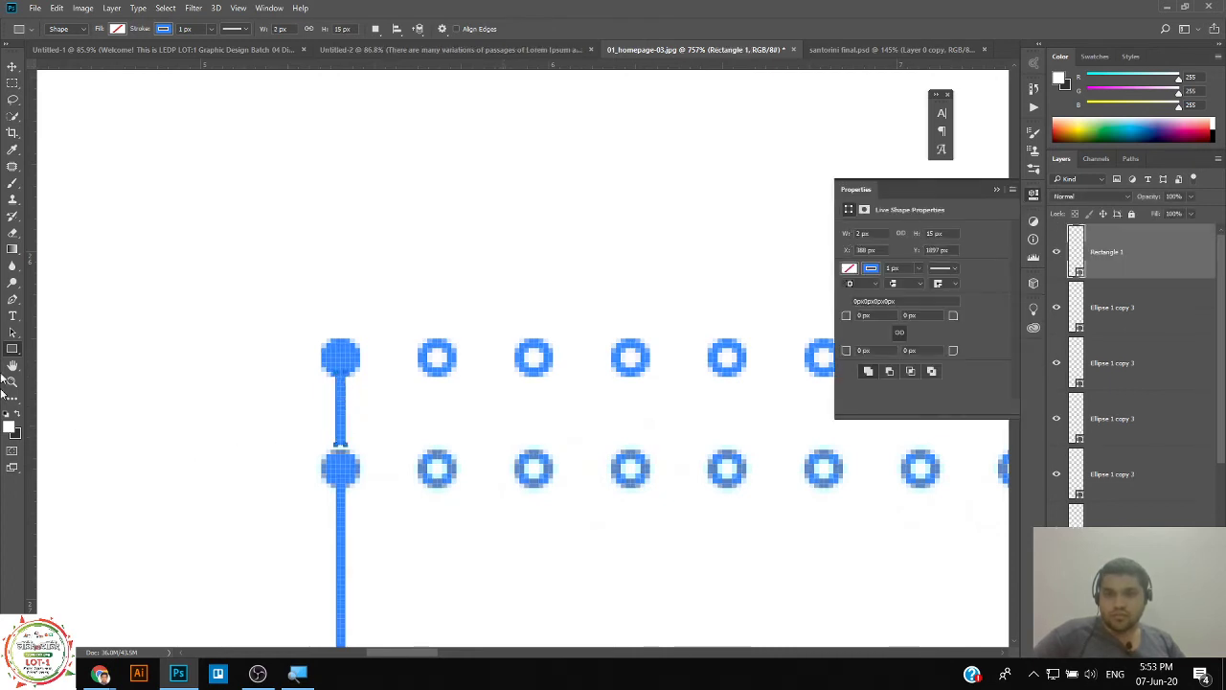
{"action": "left_click", "coordinate": [12, 66]}
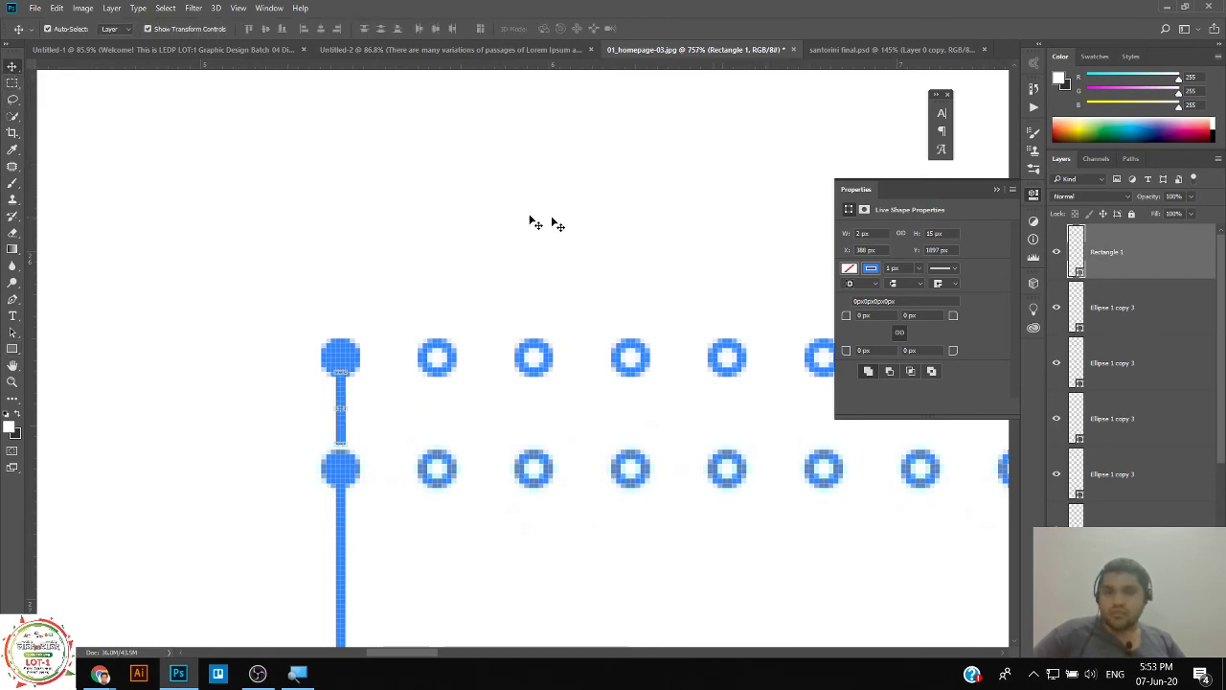
Fill the narrow rectangle below the first dot with the same blue and remove its stroke.
{"action": "left_click", "coordinate": [430, 249]}
{"action": "left_click", "coordinate": [342, 401]}
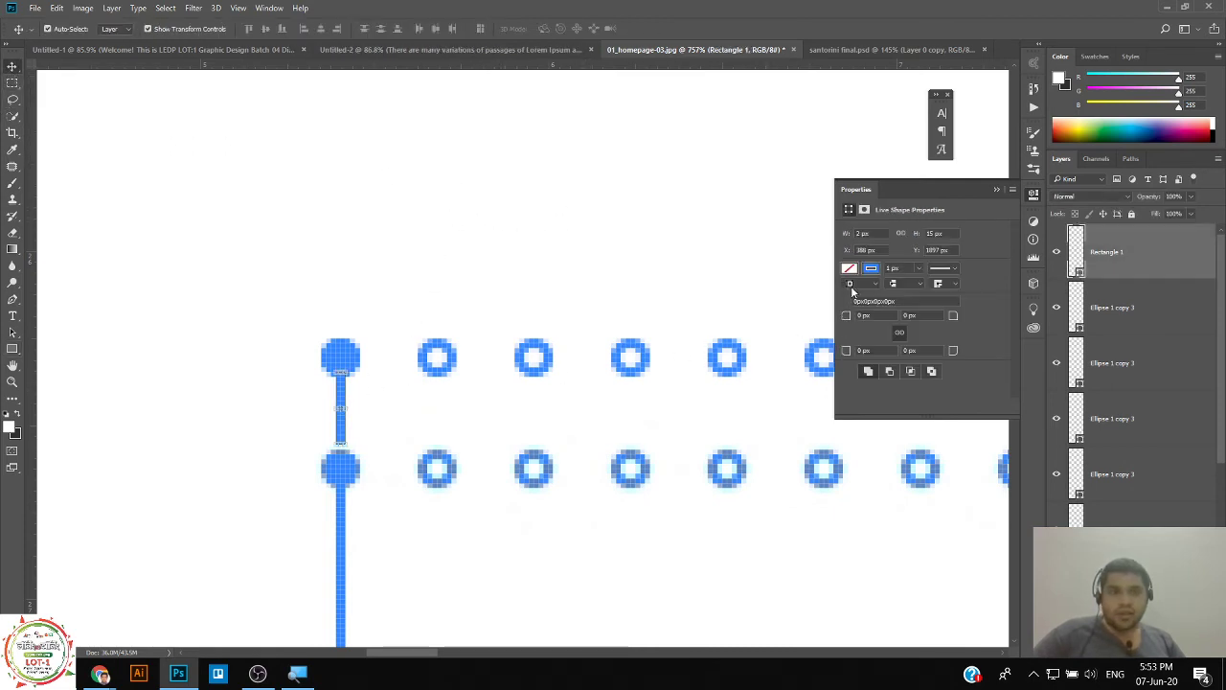
{"action": "left_click", "coordinate": [849, 269]}
{"action": "left_click", "coordinate": [870, 293]}
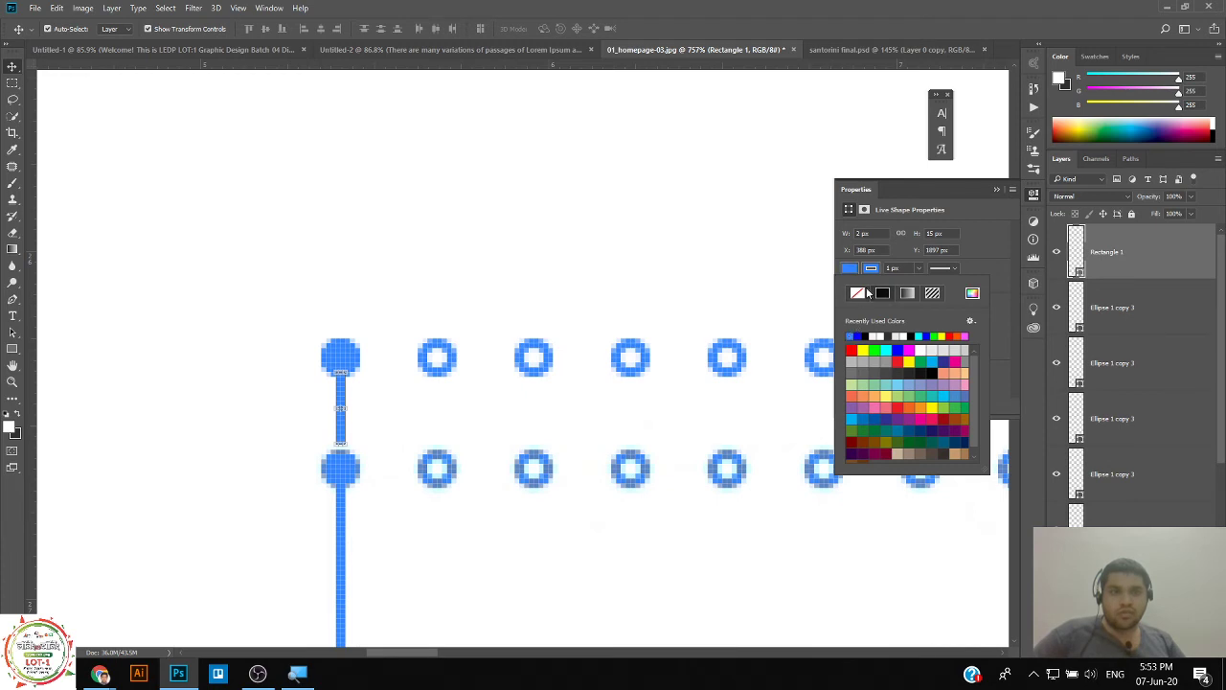
{"action": "left_click", "coordinate": [870, 270]}
{"action": "left_click", "coordinate": [470, 269]}
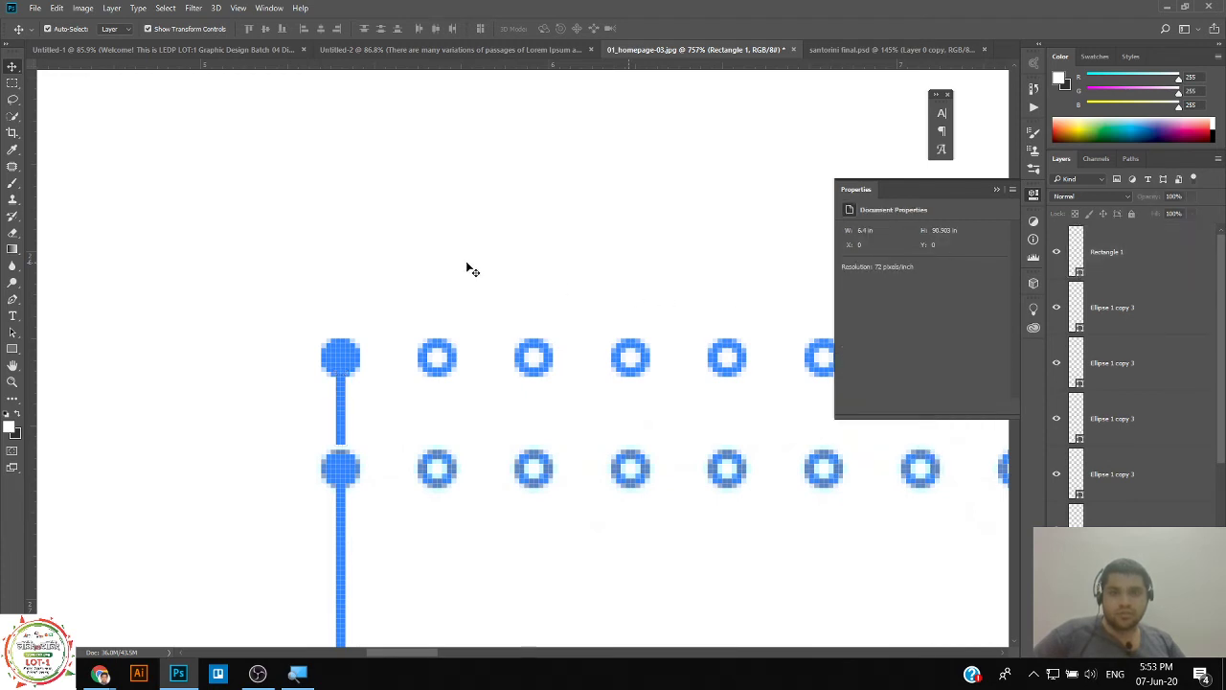
Select all eight circles and the vertical stem above the timeline and group them.
{"action": "scroll", "coordinate": [402, 315], "scroll_direction": "down", "scroll_amount": 5}
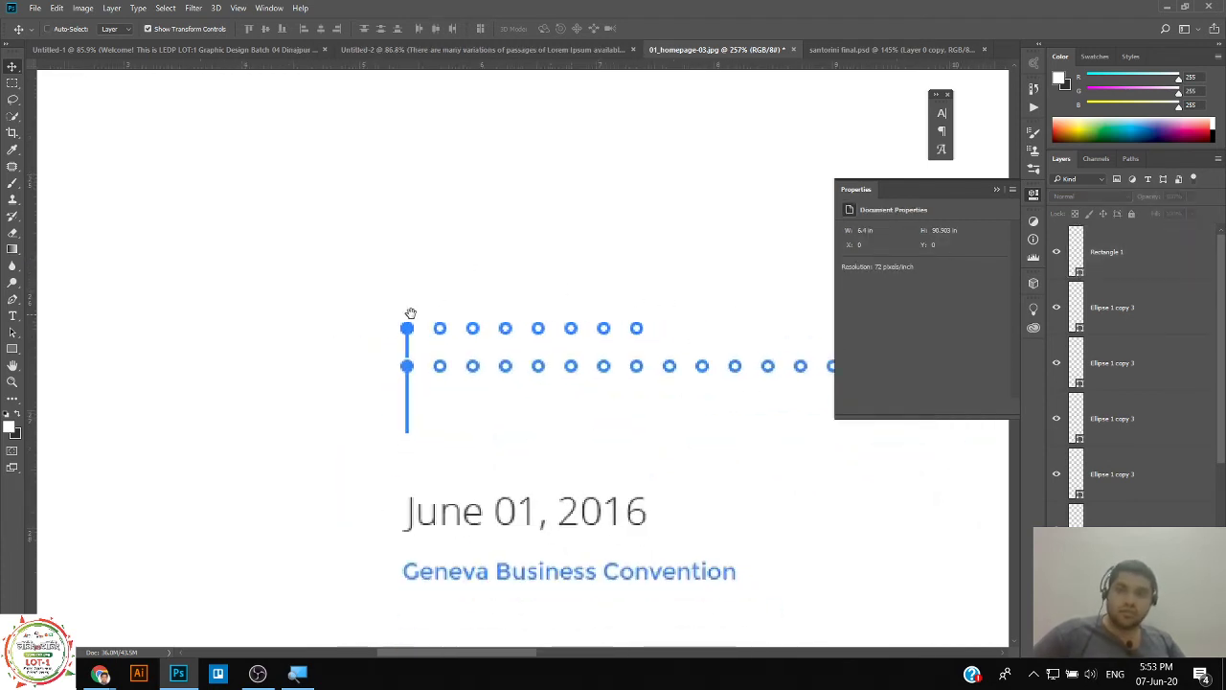
{"action": "scroll", "coordinate": [324, 300], "scroll_direction": "down", "scroll_amount": 5}
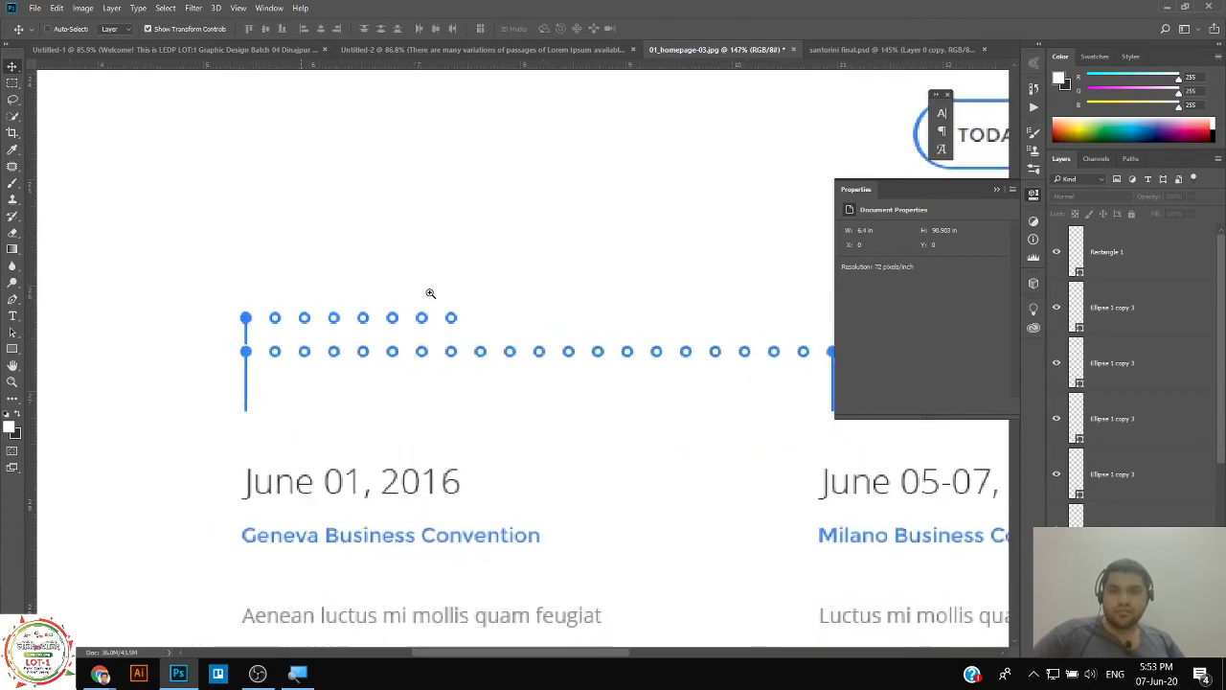
{"action": "scroll", "coordinate": [358, 303], "scroll_direction": "down", "scroll_amount": 2}
{"action": "scroll", "coordinate": [406, 317], "scroll_direction": "up", "scroll_amount": 5}
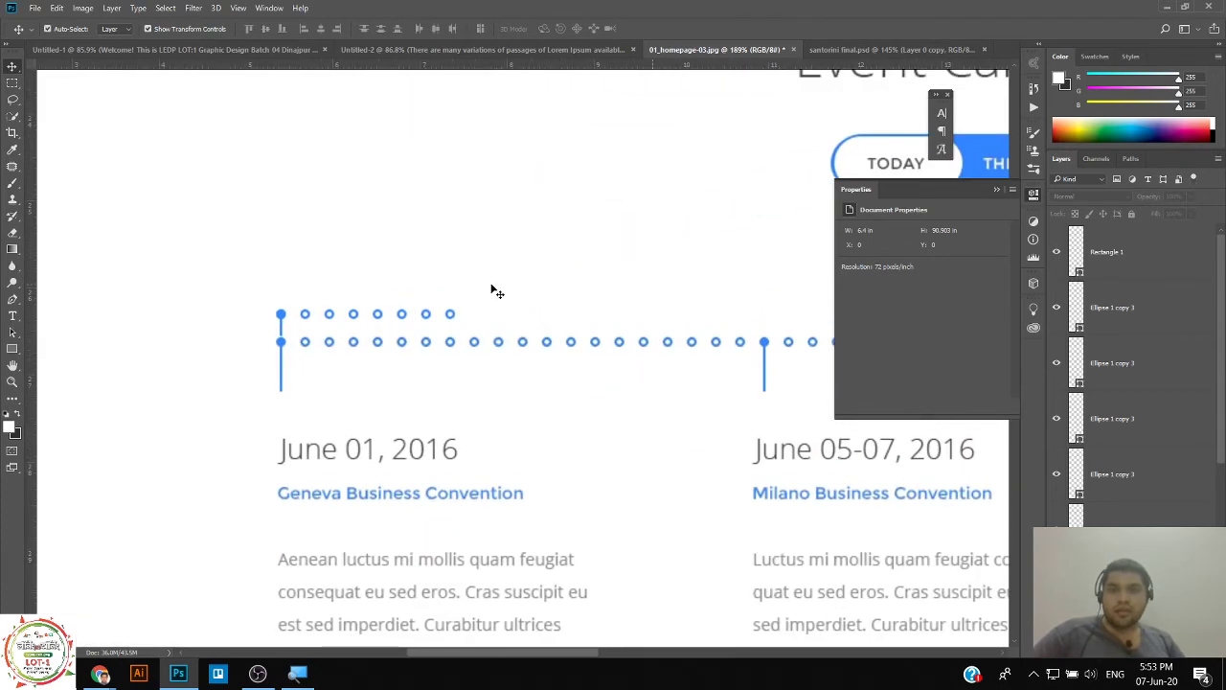
{"action": "left_click_drag", "start_coordinate": [508, 278], "coordinate": [239, 332]}
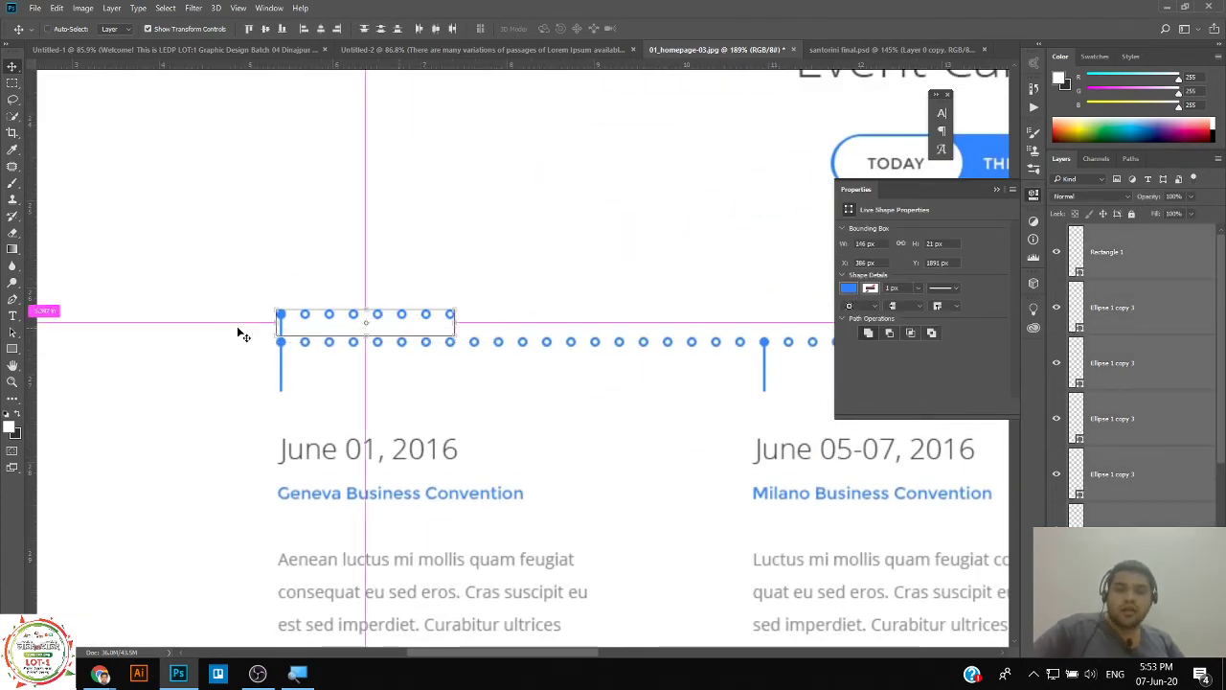
{"action": "key", "text": "ctrl+g"}
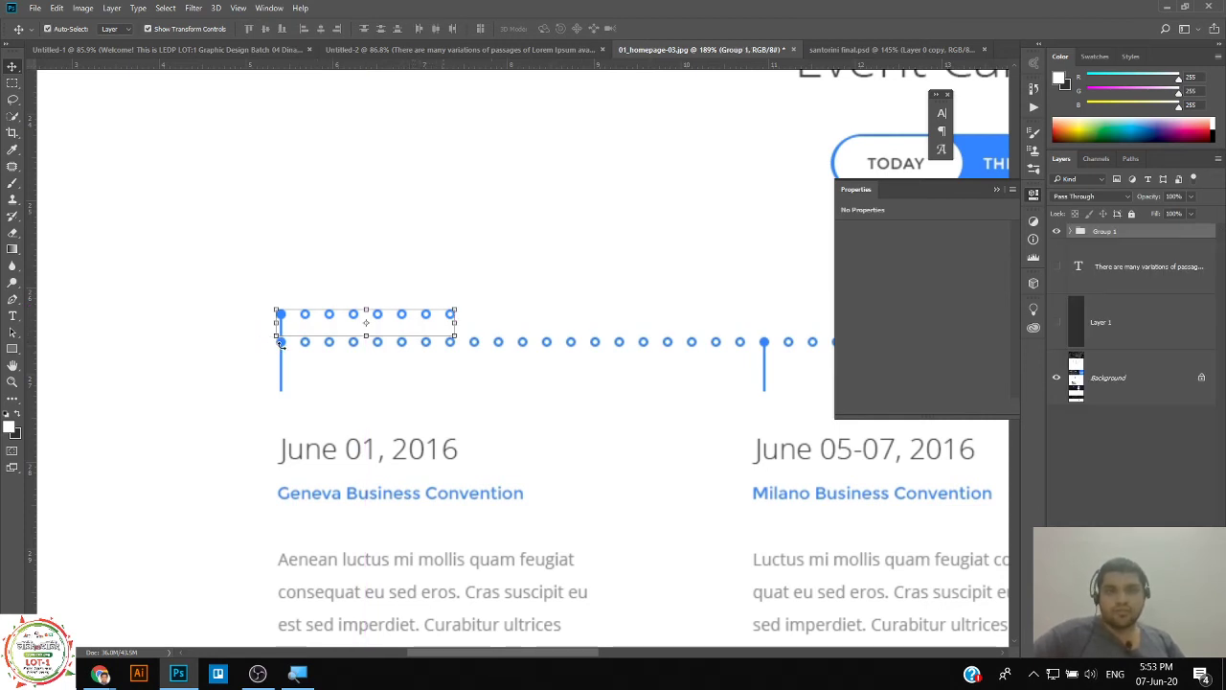
Delete the copied row of circles and its stem above the original timeline.
{"action": "left_click", "coordinate": [413, 288]}
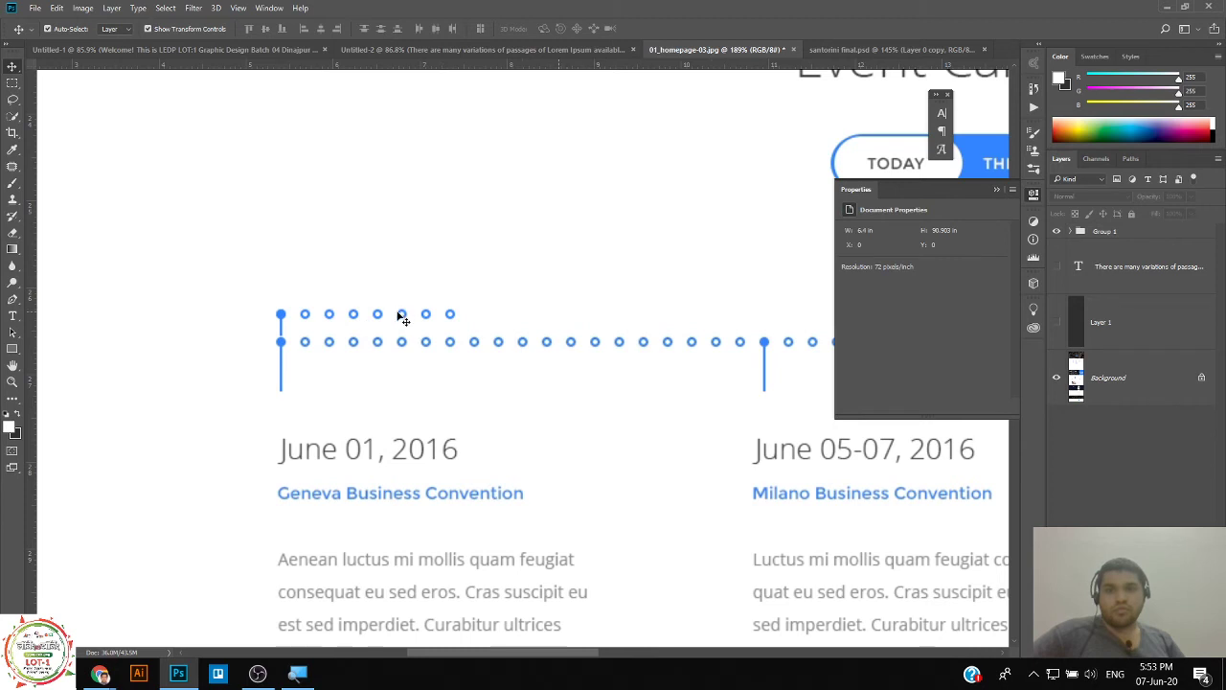
{"action": "left_click_drag", "start_coordinate": [494, 261], "coordinate": [113, 374]}
{"action": "key", "text": "Delete"}
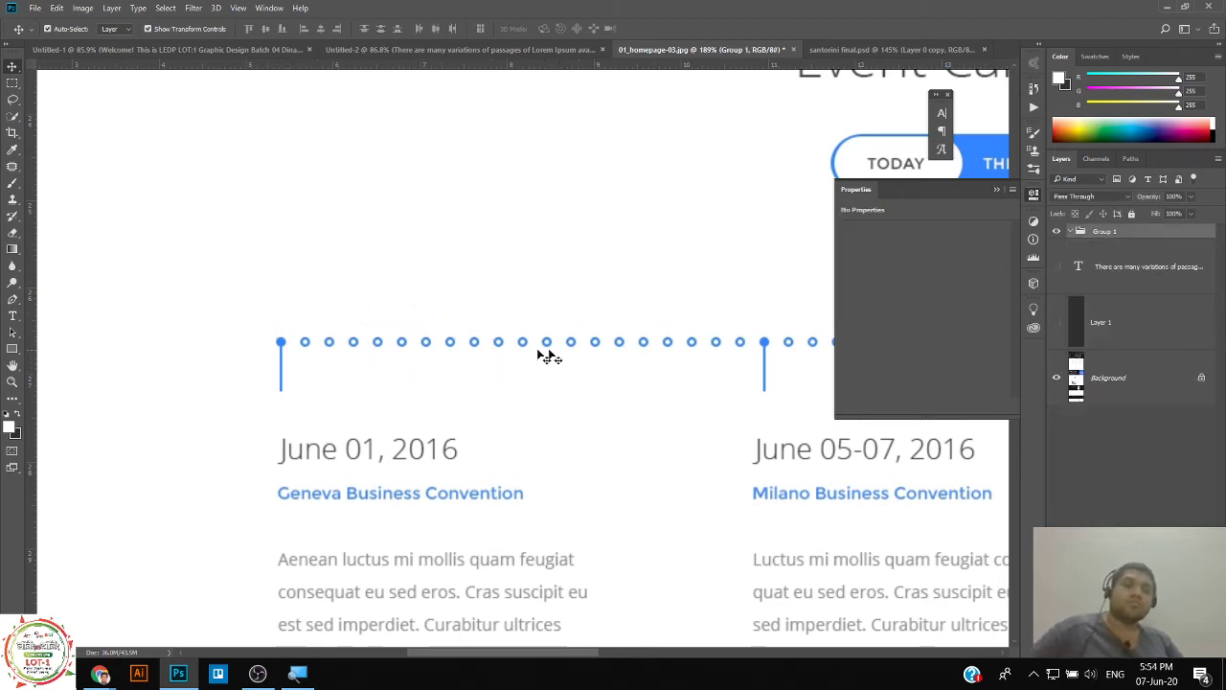
View the "Choose the business for you" icon grid further down the homepage design.
{"action": "scroll", "coordinate": [635, 433], "scroll_direction": "down", "scroll_amount": 5}
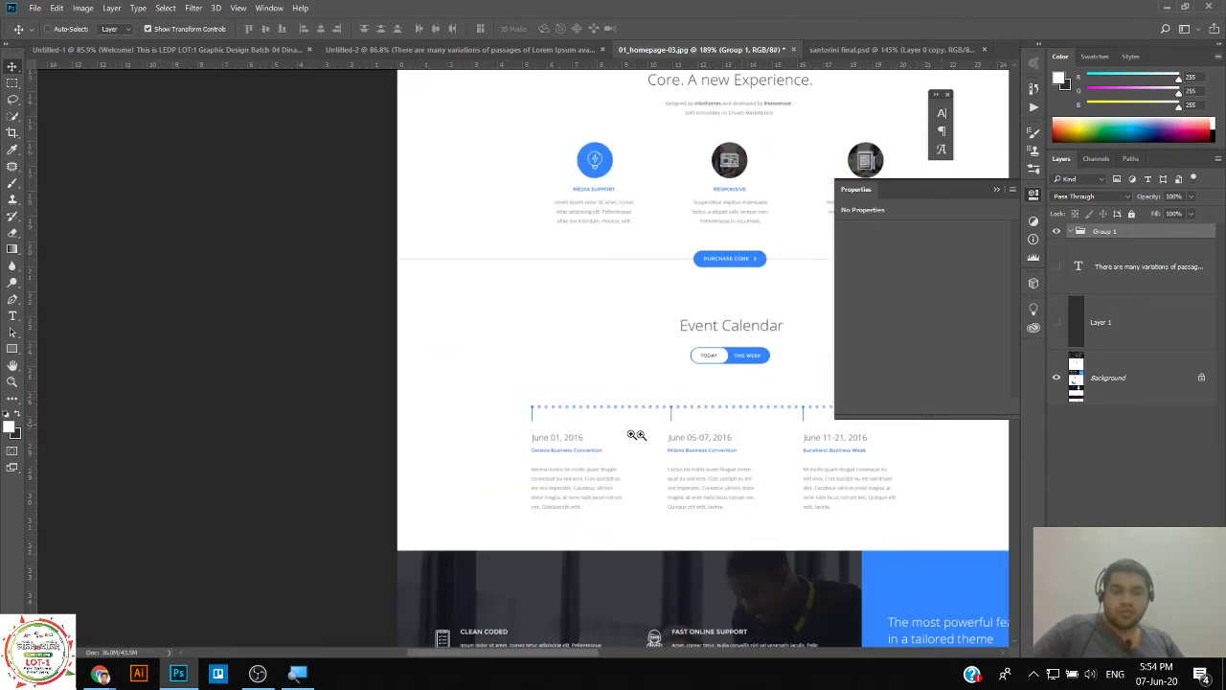
{"action": "scroll", "coordinate": [634, 433], "scroll_direction": "down", "scroll_amount": 10}
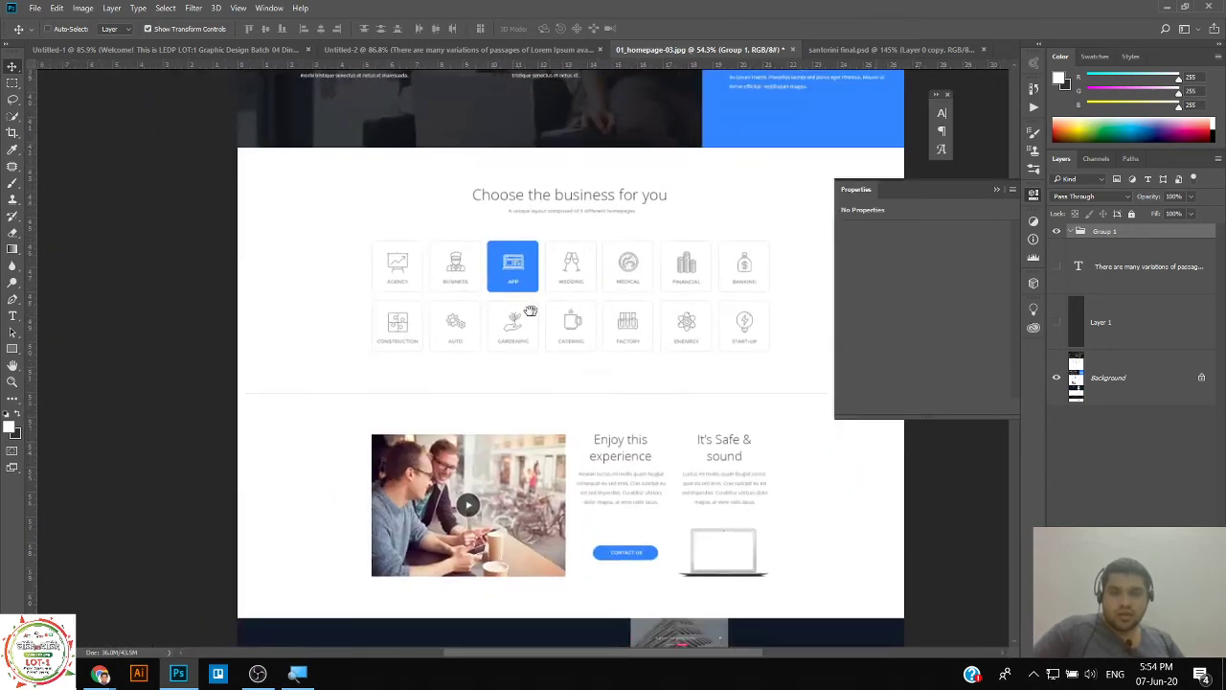
{"action": "left_click_drag", "start_coordinate": [530, 311], "coordinate": [408, 353]}
{"action": "mouse_move", "coordinate": [99, 674]}
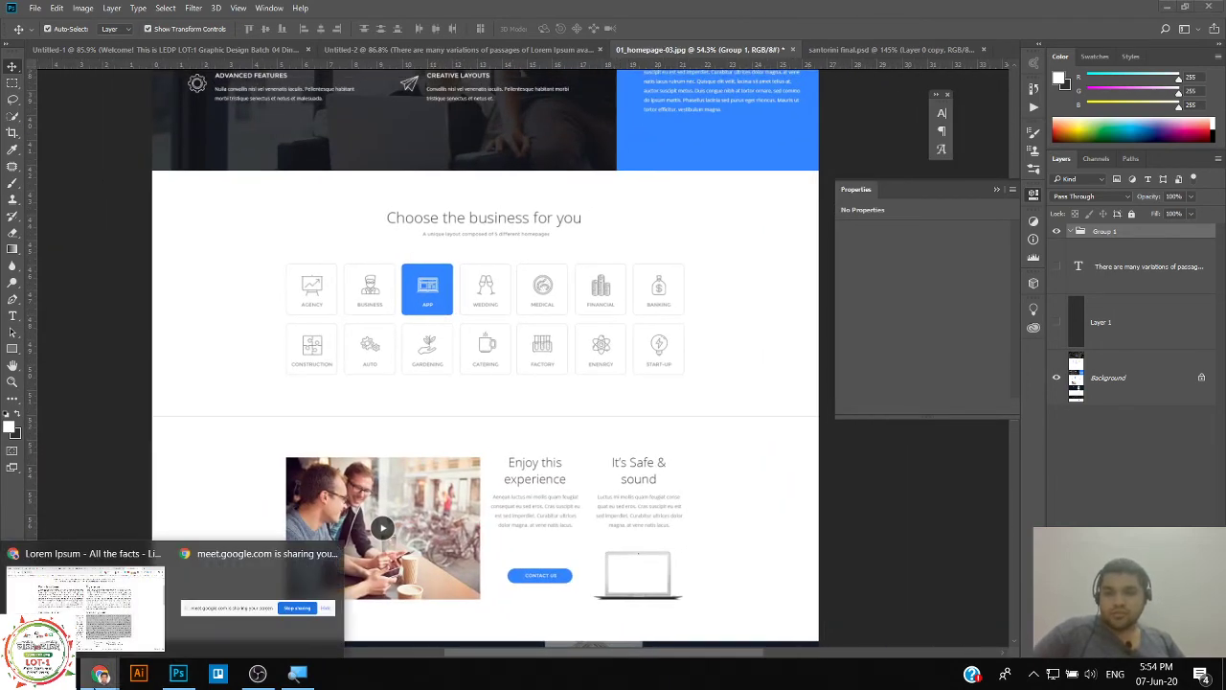
{"action": "left_click", "coordinate": [91, 640]}
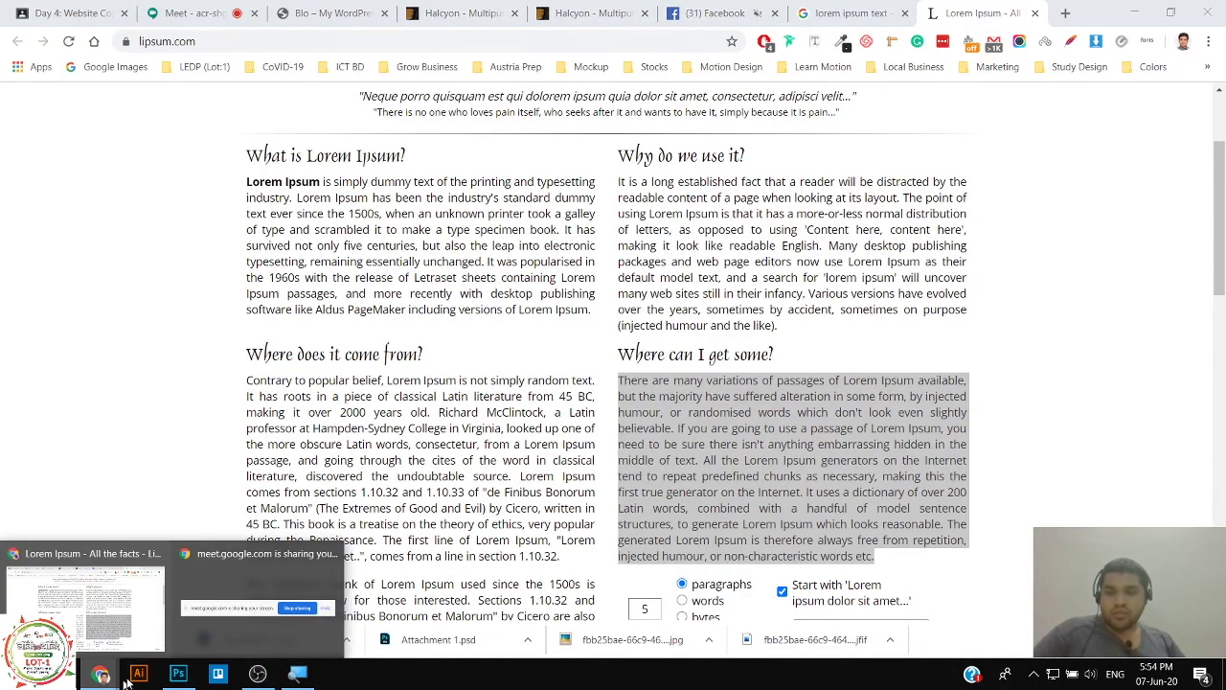
{"action": "left_click", "coordinate": [179, 673]}
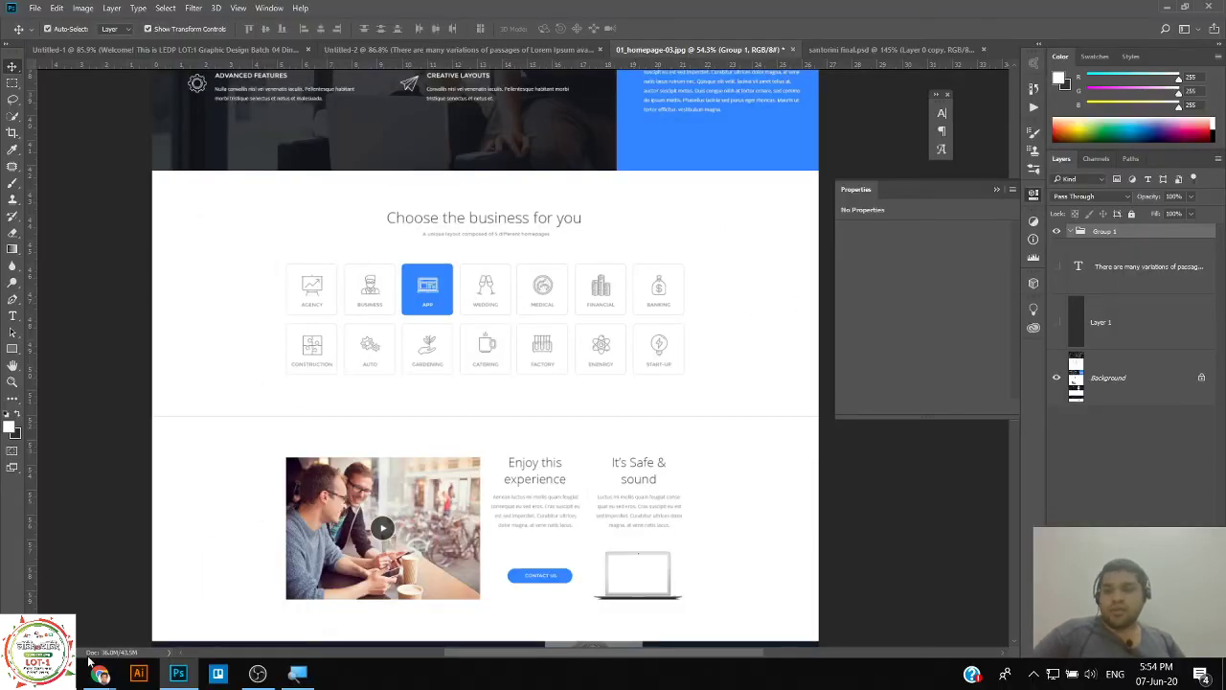
Switch to Chrome, open flaticon.com in a new browser tab and browse its icon packs.
{"action": "left_click", "coordinate": [99, 671]}
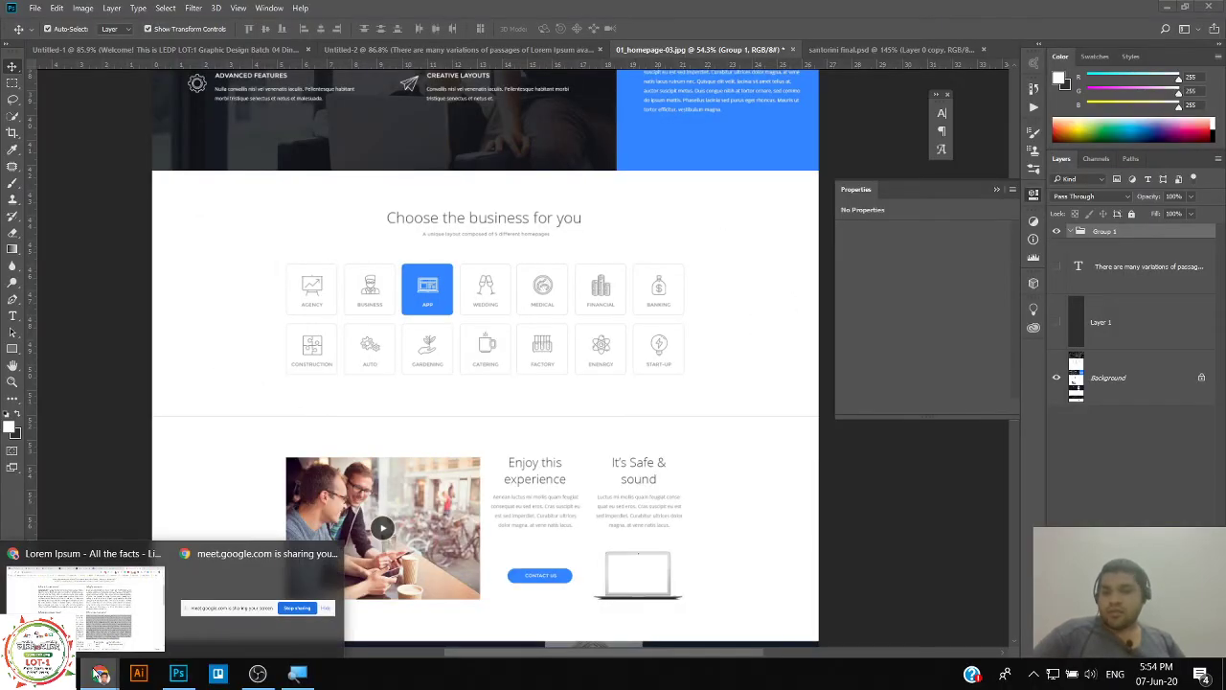
{"action": "left_click", "coordinate": [86, 594]}
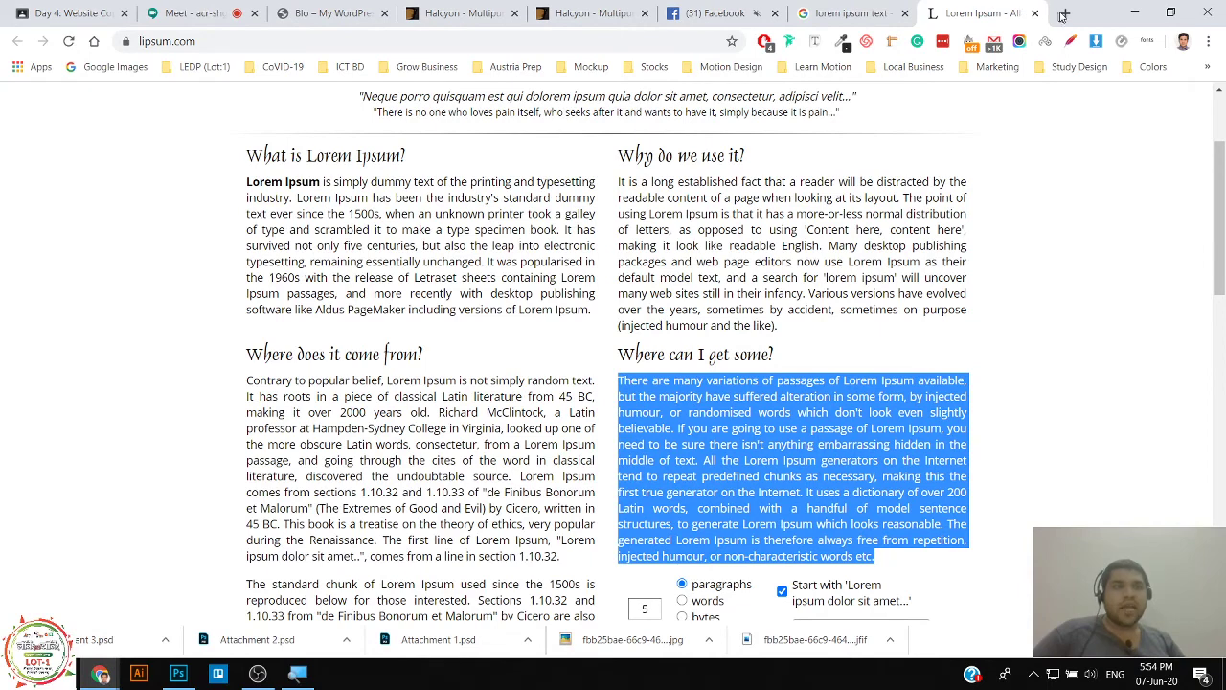
{"action": "left_click", "coordinate": [1064, 14]}
{"action": "left_click", "coordinate": [623, 40]}
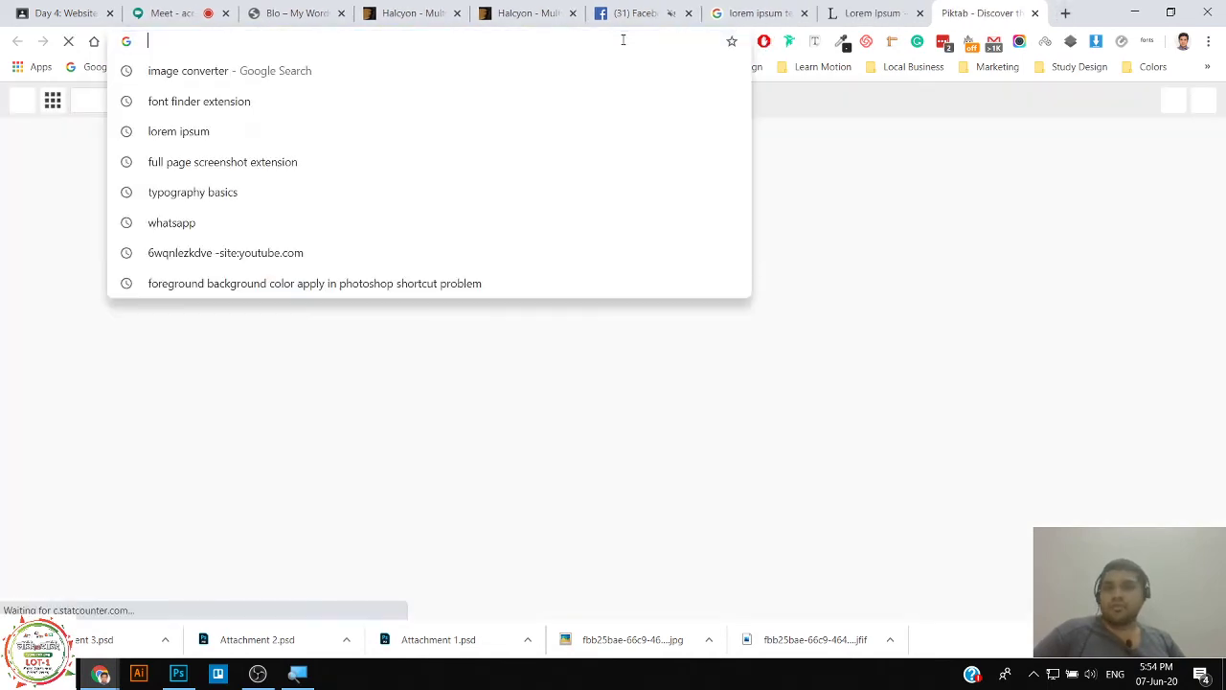
{"action": "type", "text": "f"}
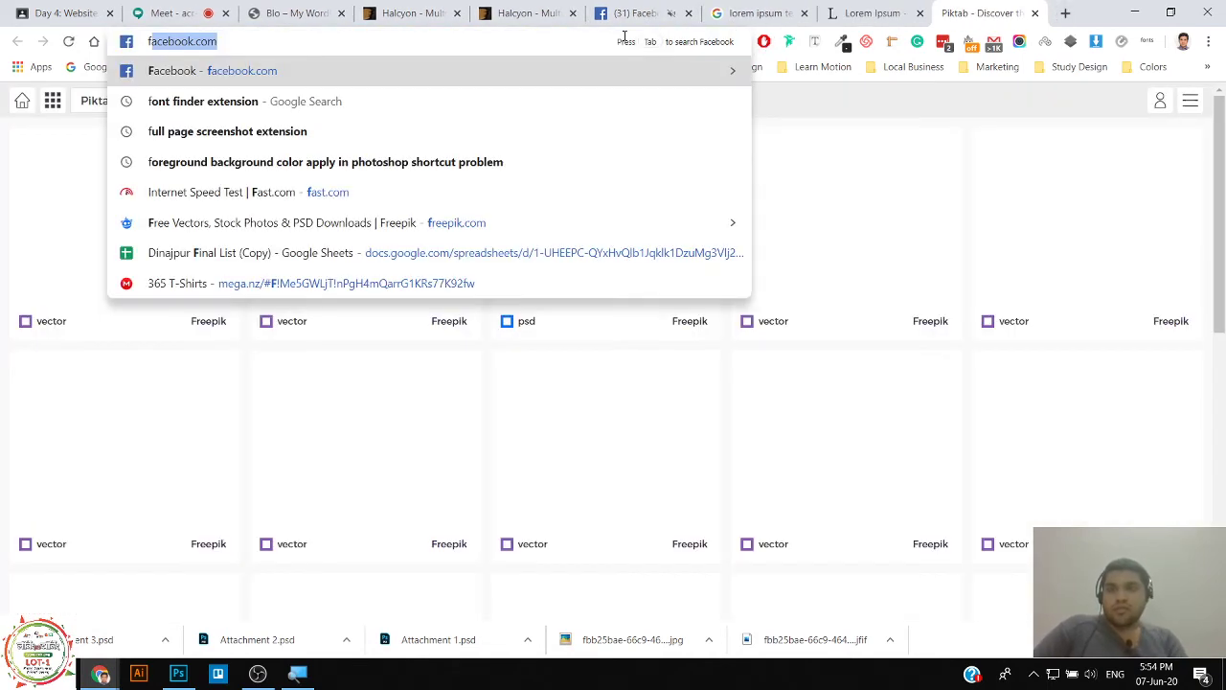
{"action": "type", "text": "lat"}
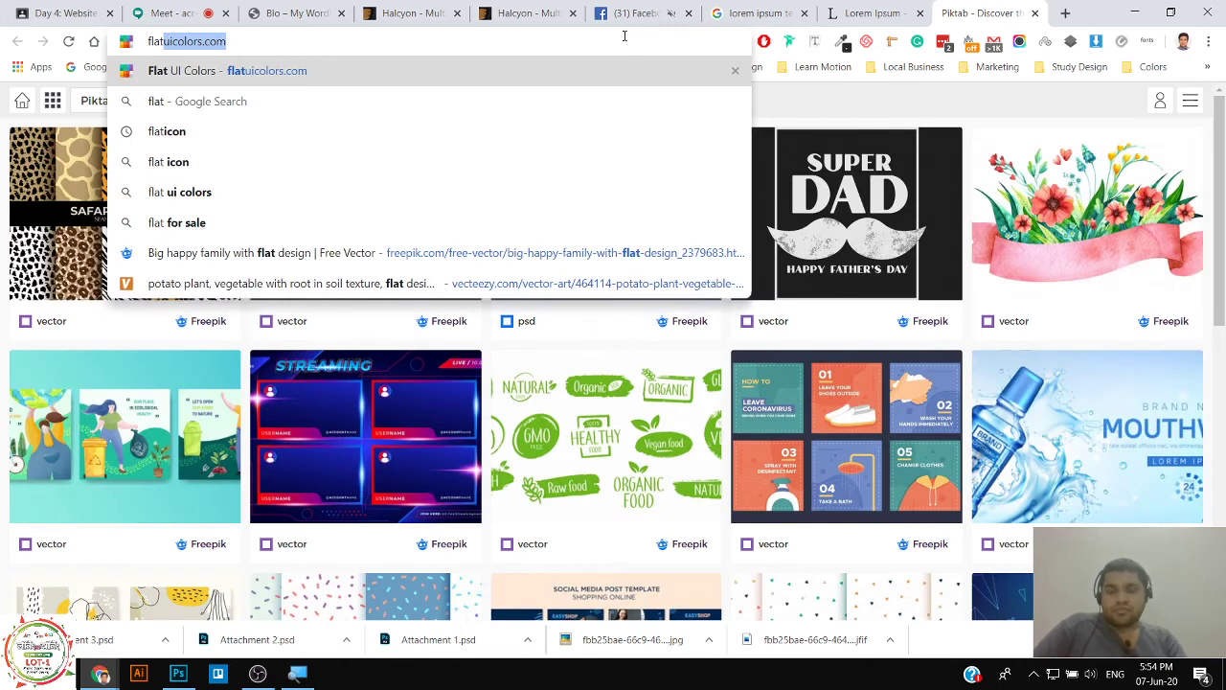
{"action": "type", "text": "icon"}
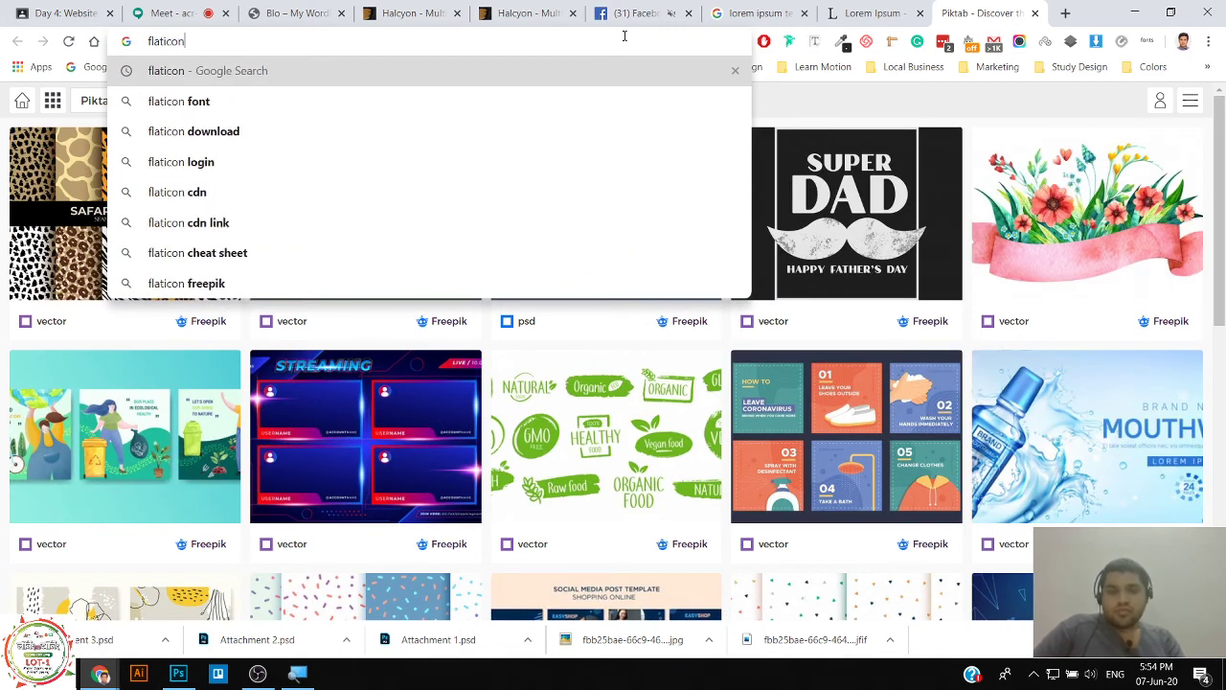
{"action": "type", "text": ".com"}
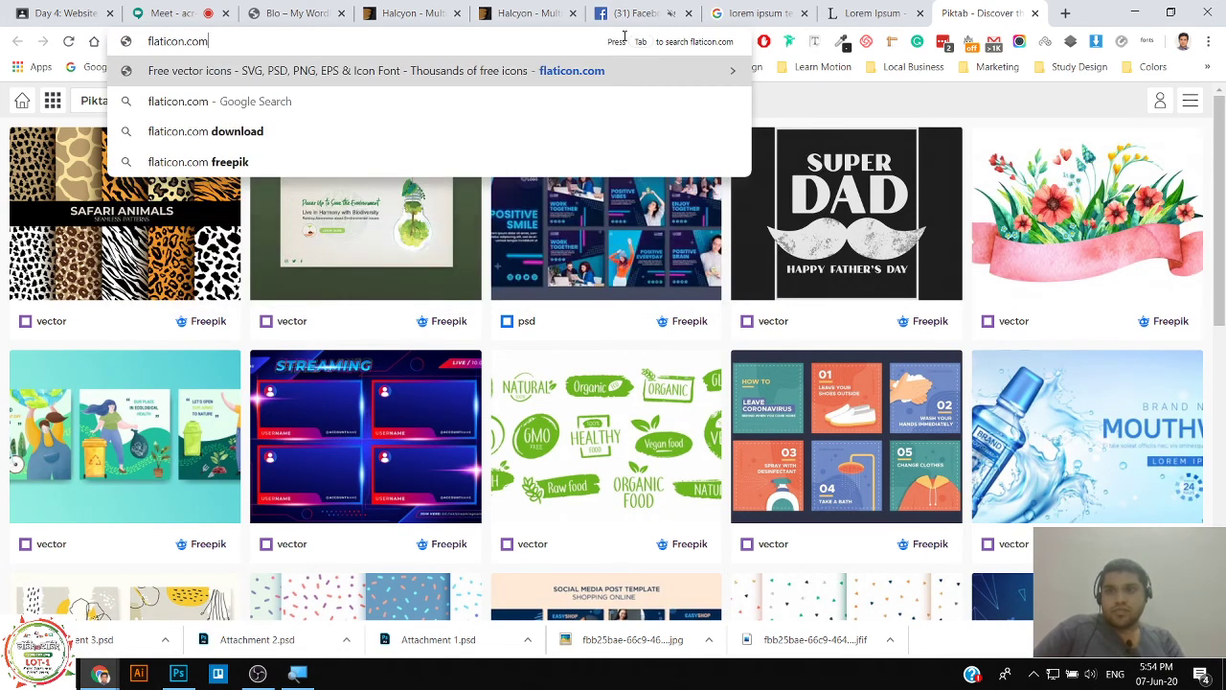
{"action": "key", "text": "Return"}
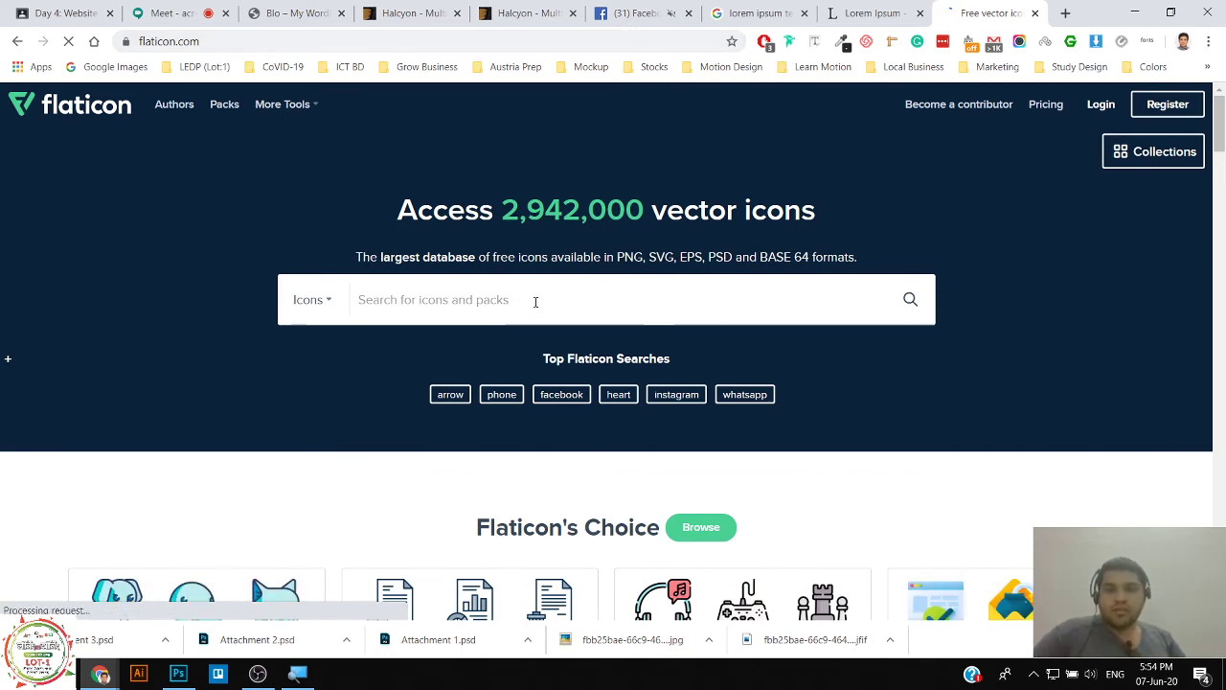
{"action": "scroll", "coordinate": [536, 302], "scroll_direction": "down", "scroll_amount": 7}
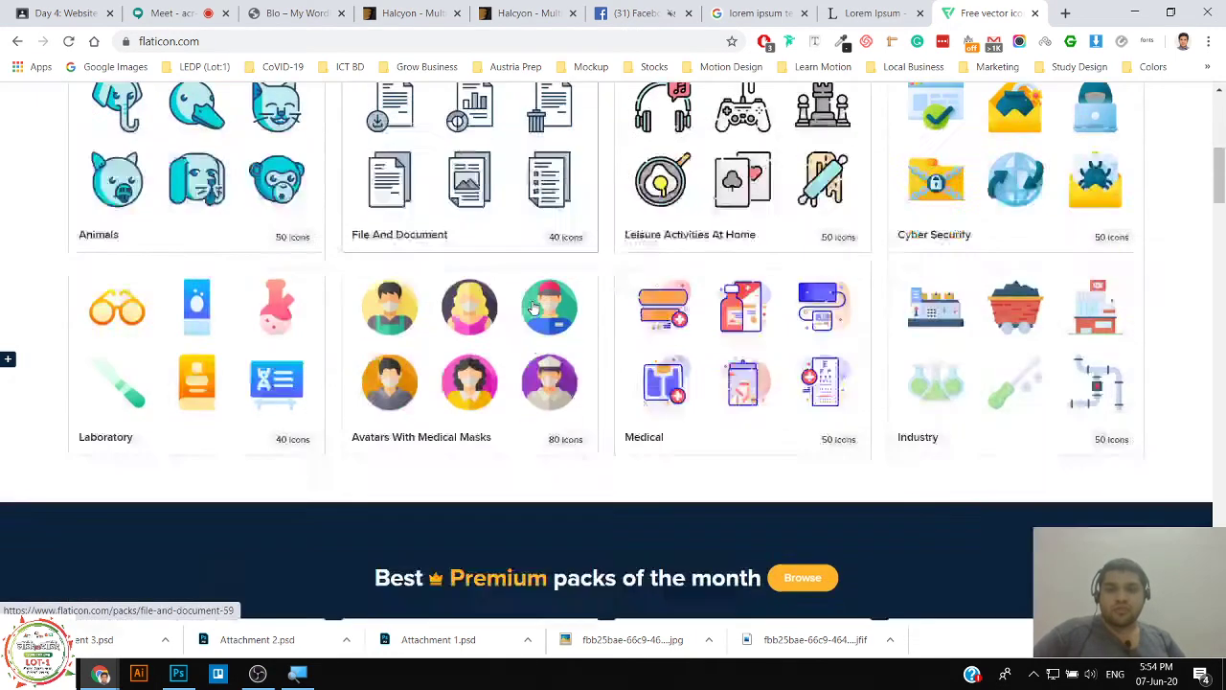
Switch back to Photoshop and examine the Factory and Energy icons in the business grid up close.
{"action": "key", "text": "alt+Tab"}
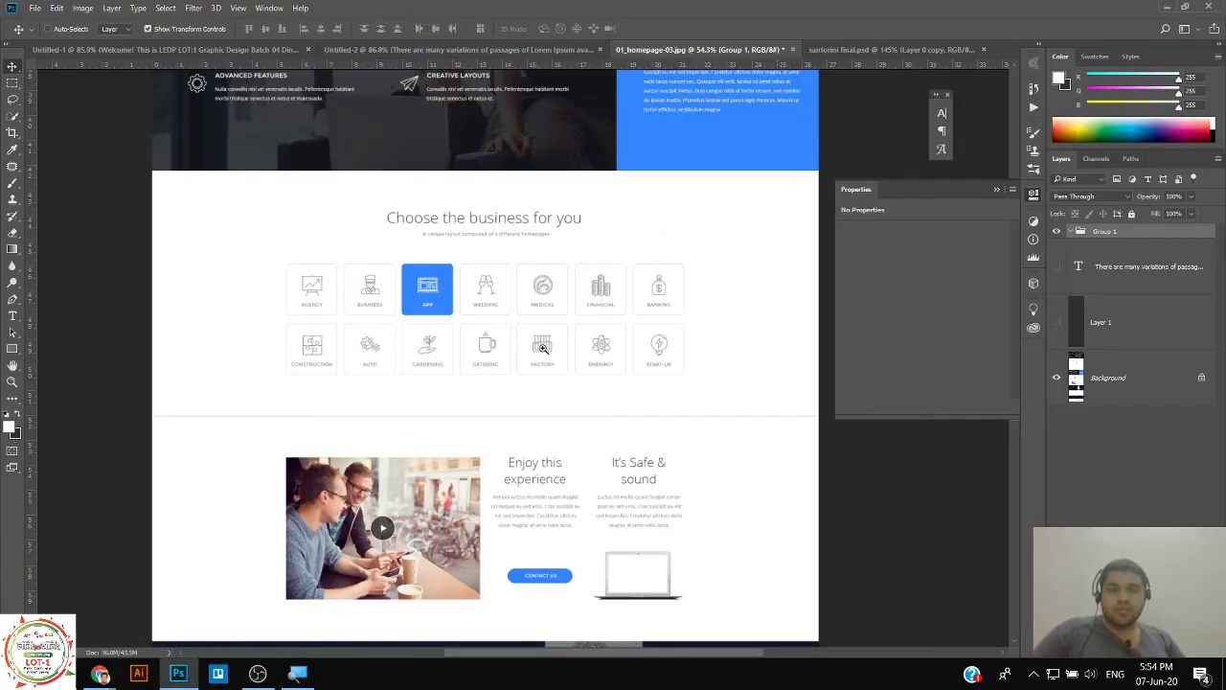
{"action": "scroll", "coordinate": [542, 347], "scroll_direction": "up", "scroll_amount": 6}
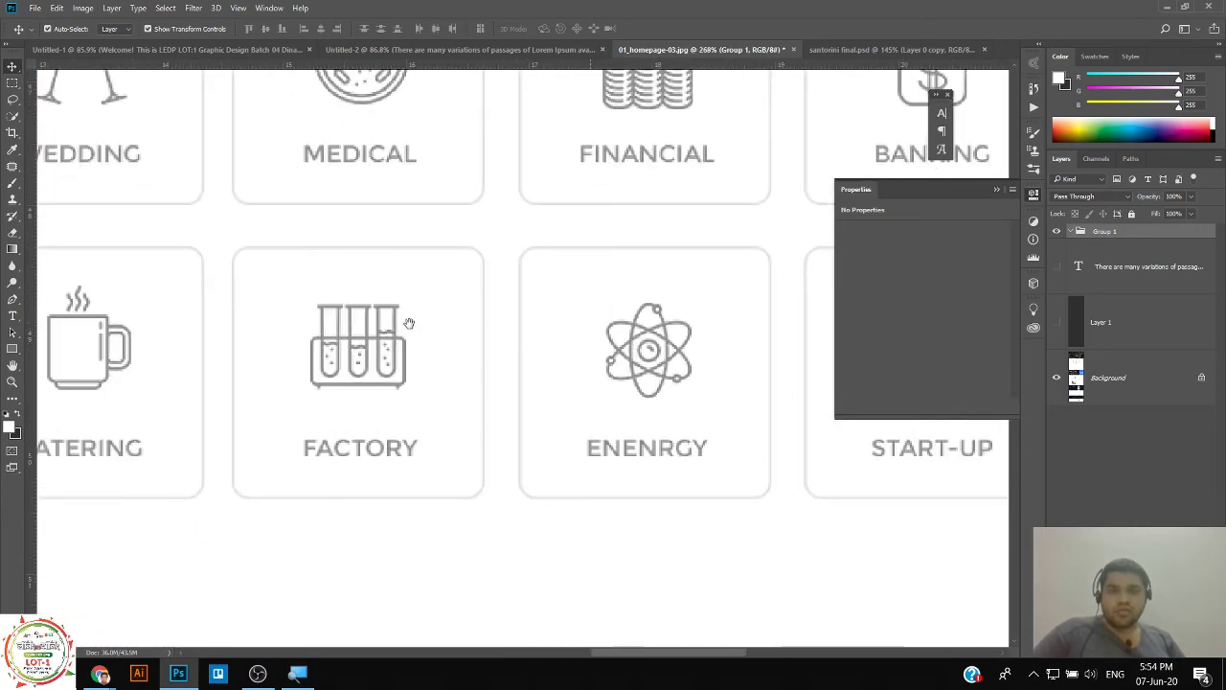
Examine the icons in the lower row of the business grid up close, from Energy back to Construction.
{"action": "scroll", "coordinate": [409, 323], "scroll_direction": "right", "scroll_amount": 3}
{"action": "scroll", "coordinate": [431, 351], "scroll_direction": "up", "scroll_amount": 2}
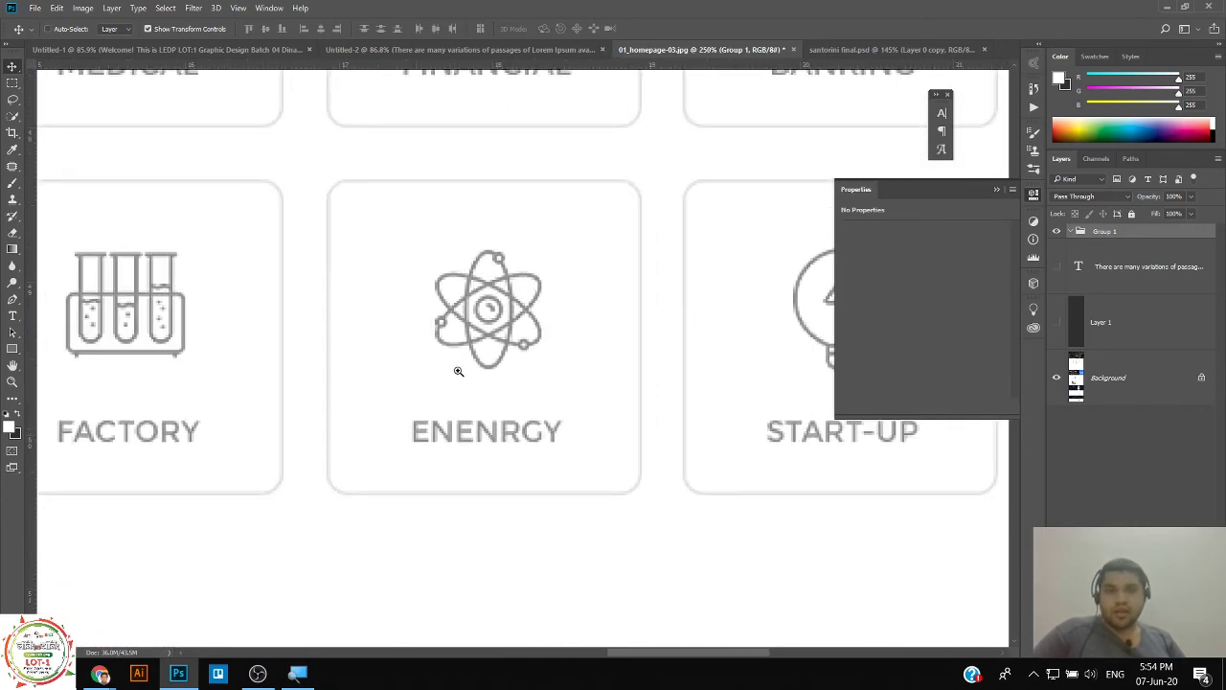
{"action": "scroll", "coordinate": [496, 288], "scroll_direction": "up", "scroll_amount": 1}
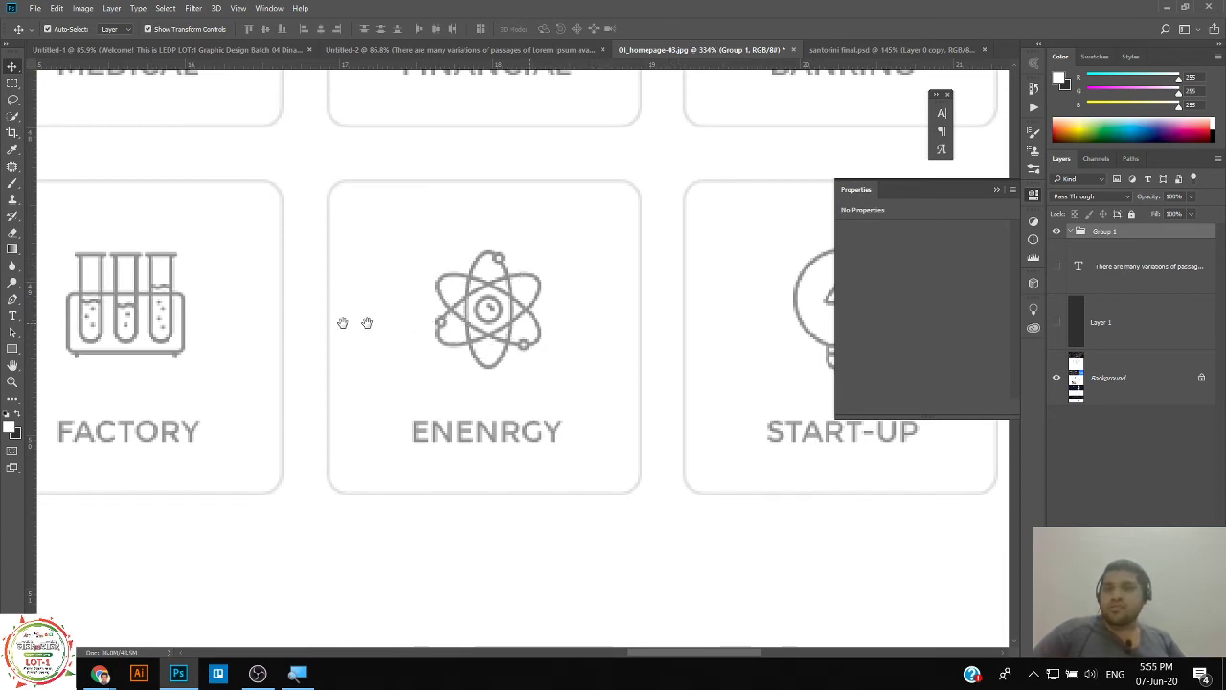
{"action": "left_click_drag", "start_coordinate": [367, 323], "coordinate": [507, 309]}
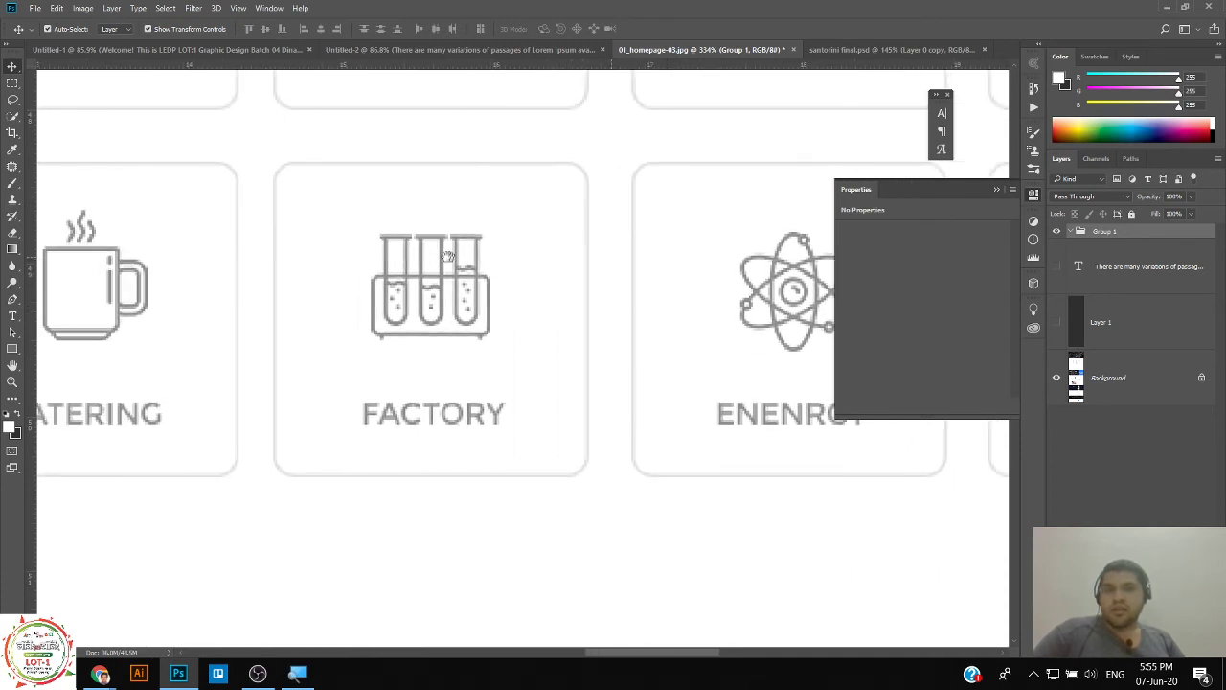
{"action": "left_click_drag", "start_coordinate": [448, 257], "coordinate": [633, 292]}
{"action": "left_click_drag", "start_coordinate": [466, 298], "coordinate": [610, 303]}
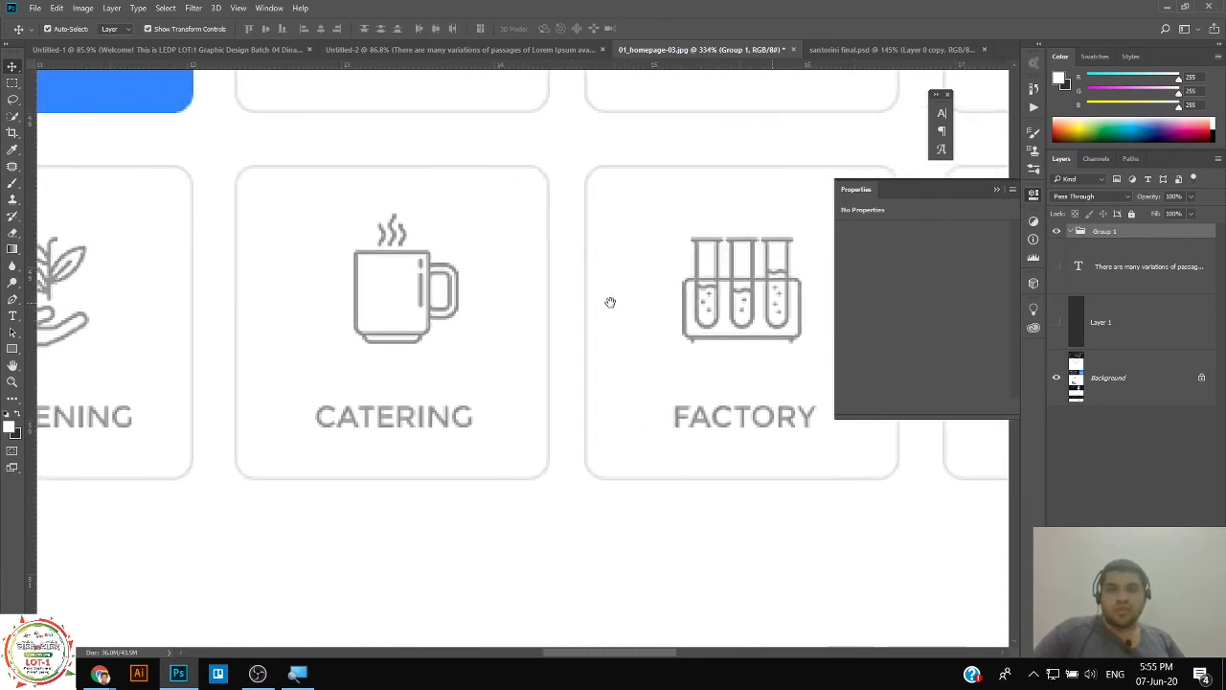
{"action": "left_click_drag", "start_coordinate": [357, 282], "coordinate": [588, 292]}
{"action": "left_click_drag", "start_coordinate": [284, 328], "coordinate": [457, 337]}
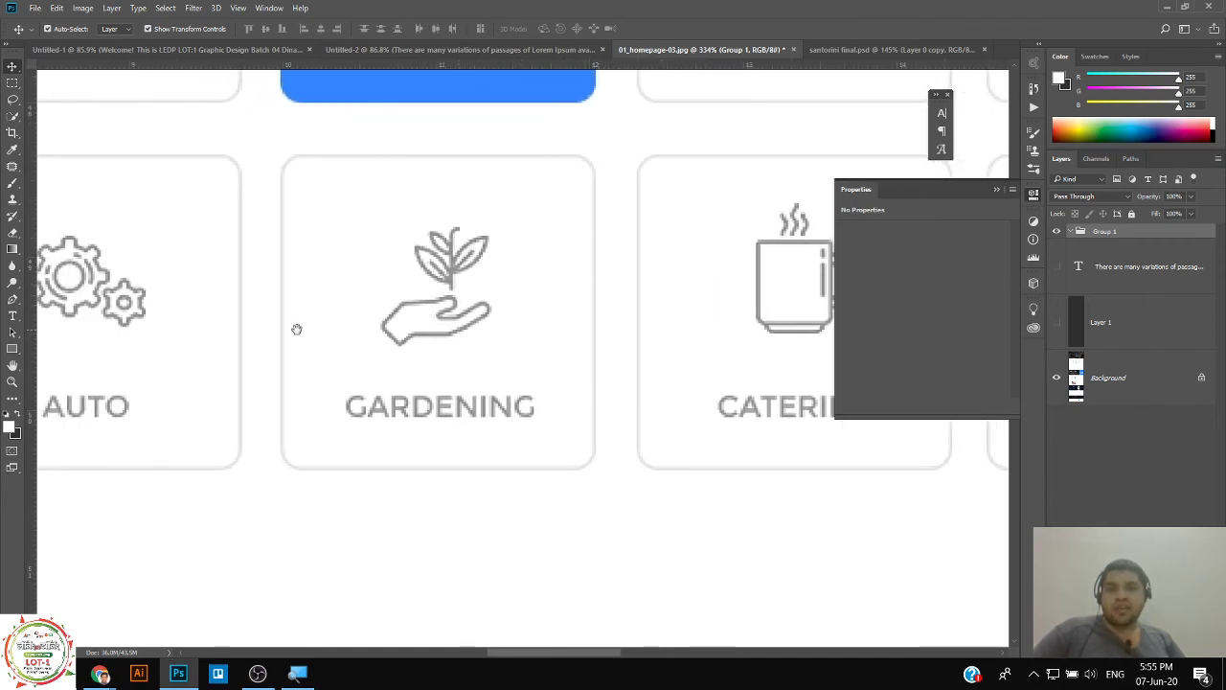
{"action": "left_click_drag", "start_coordinate": [333, 342], "coordinate": [419, 327]}
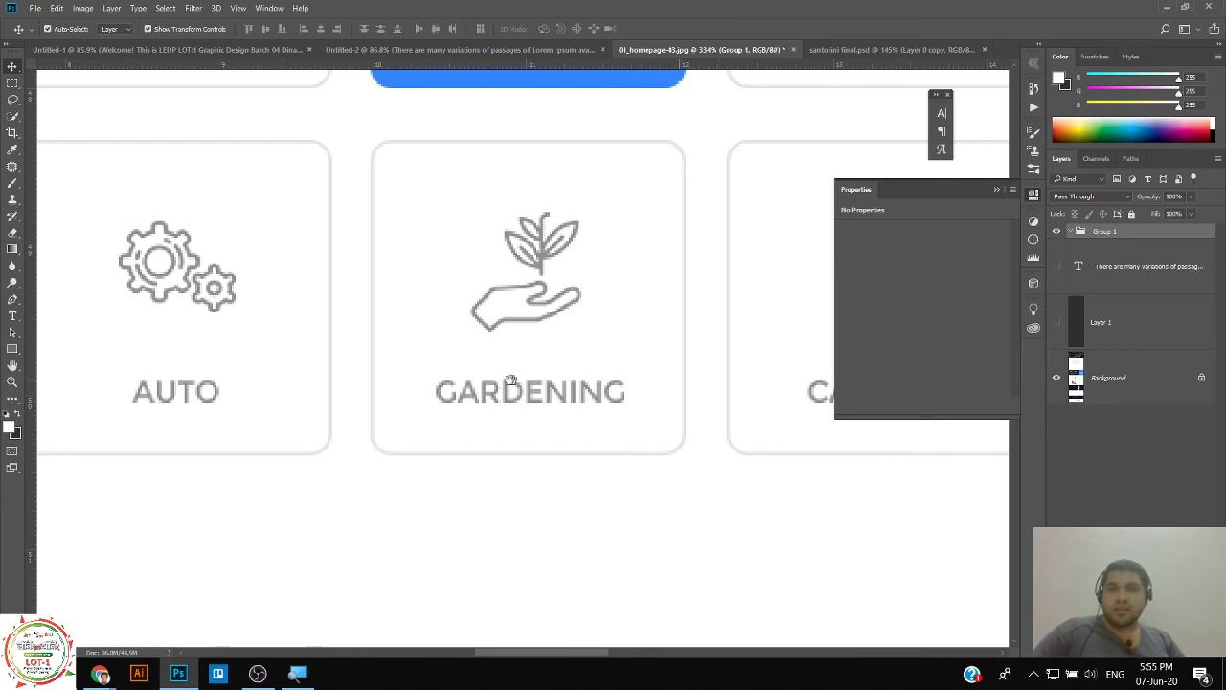
{"action": "left_click_drag", "start_coordinate": [514, 384], "coordinate": [693, 374]}
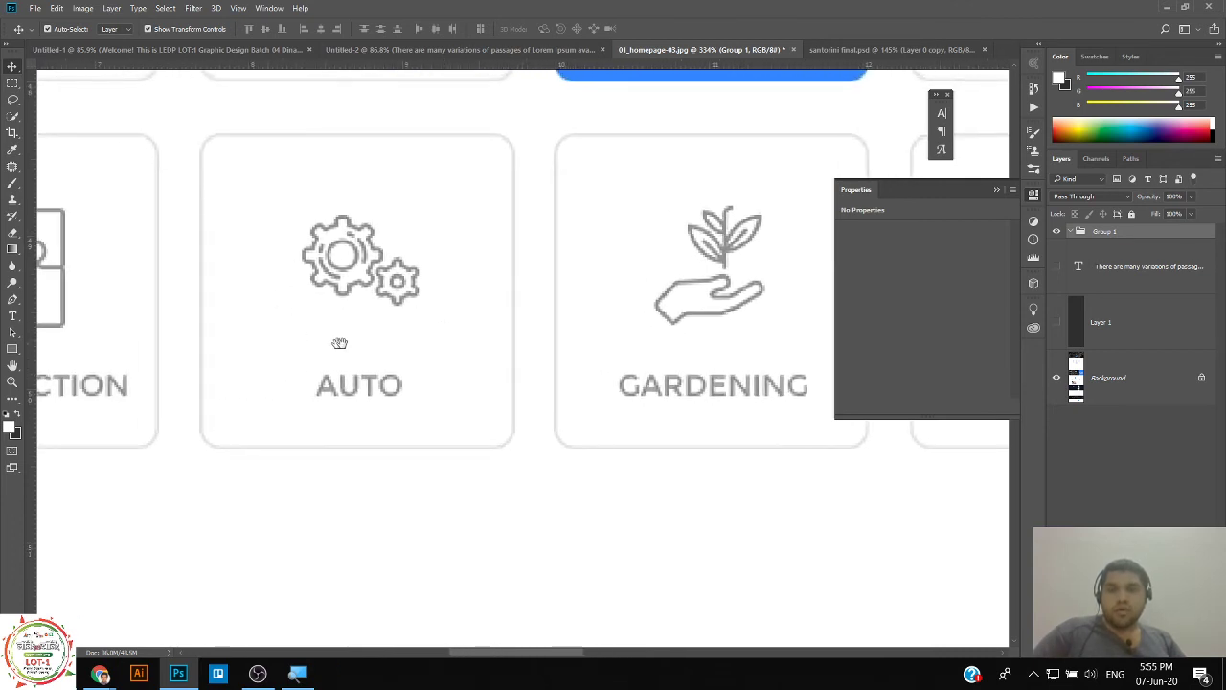
{"action": "left_click_drag", "start_coordinate": [370, 320], "coordinate": [490, 340]}
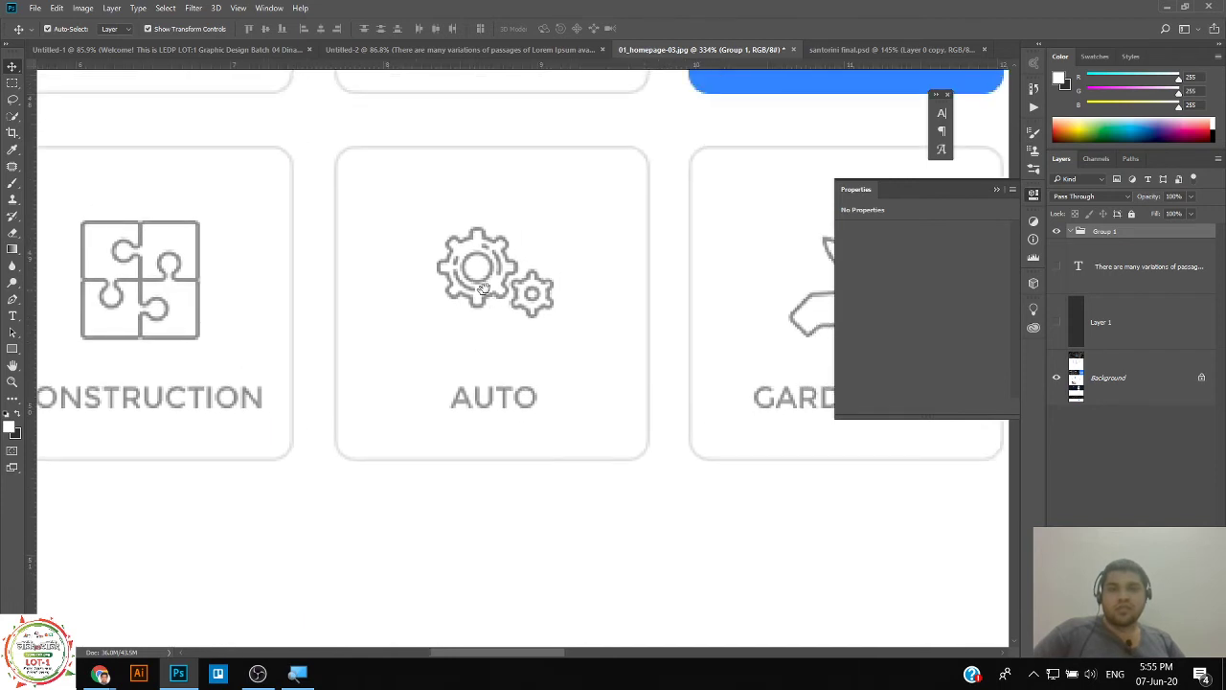
{"action": "left_click_drag", "start_coordinate": [366, 309], "coordinate": [517, 313]}
Examine the upper row of the business grid up close, from Agency across to Financial.
{"action": "left_click_drag", "start_coordinate": [315, 300], "coordinate": [354, 369]}
{"action": "left_click_drag", "start_coordinate": [444, 277], "coordinate": [359, 410]}
{"action": "left_click_drag", "start_coordinate": [162, 350], "coordinate": [201, 326]}
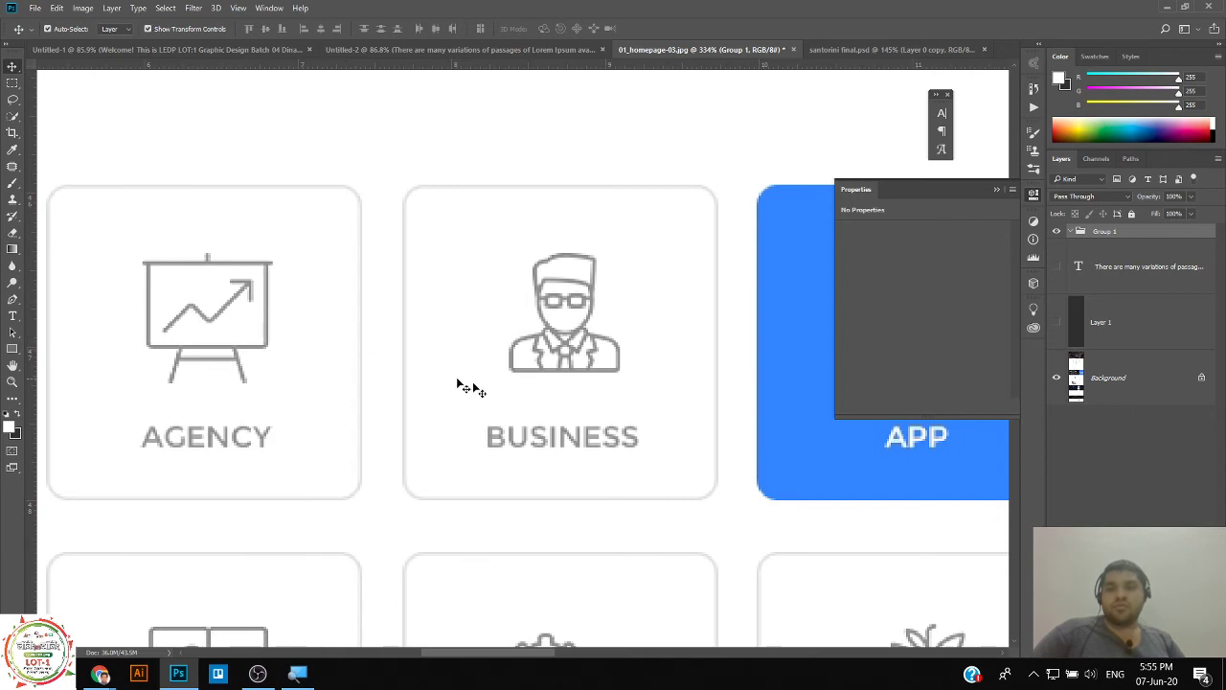
{"action": "left_click_drag", "start_coordinate": [513, 389], "coordinate": [458, 380]}
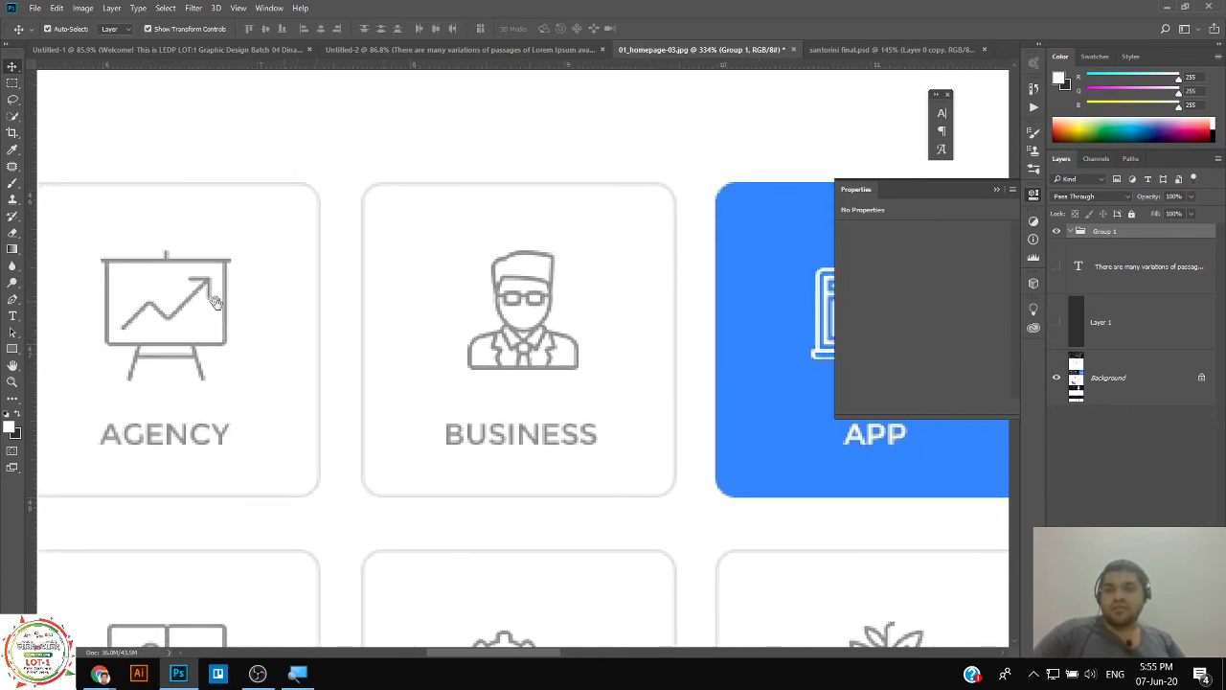
{"action": "scroll", "coordinate": [210, 340], "scroll_direction": "right", "scroll_amount": 3}
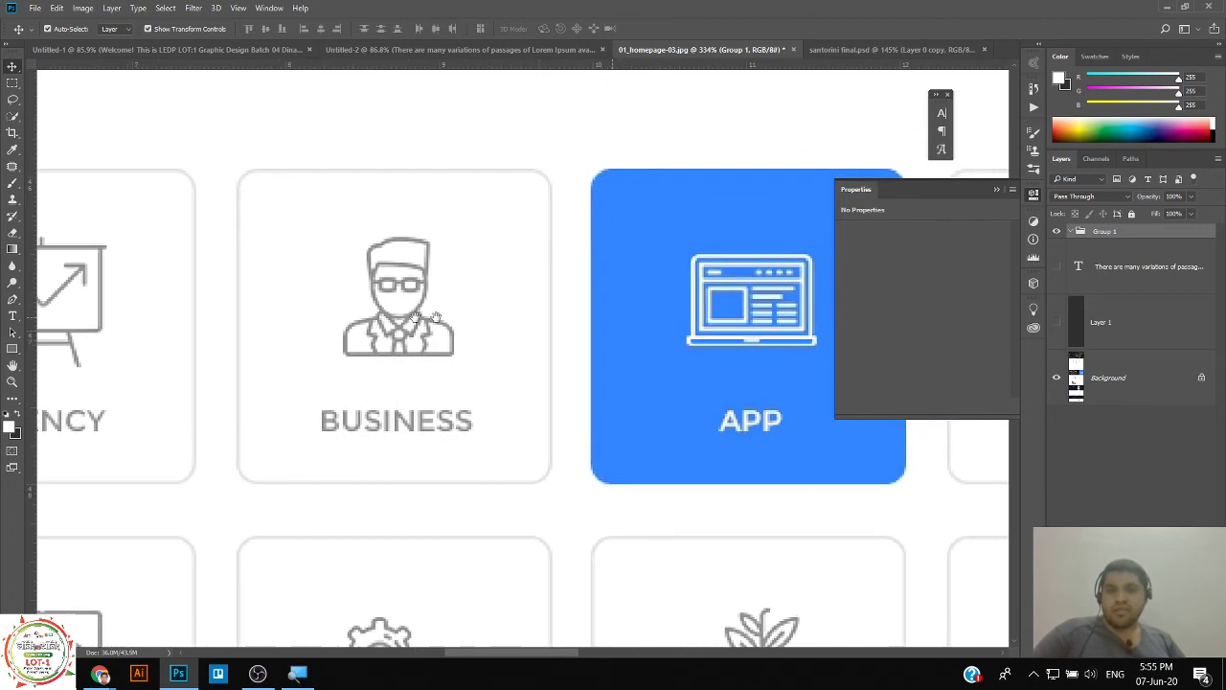
{"action": "scroll", "coordinate": [436, 318], "scroll_direction": "right", "scroll_amount": 5}
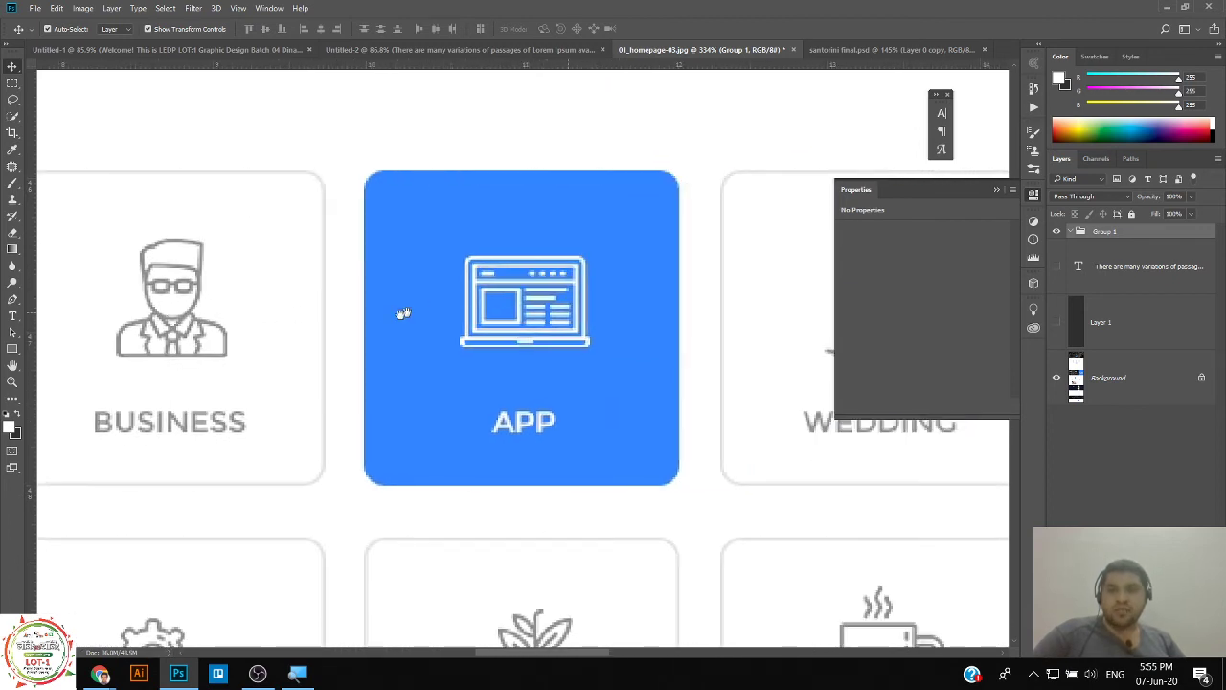
{"action": "scroll", "coordinate": [361, 311], "scroll_direction": "right", "scroll_amount": 2}
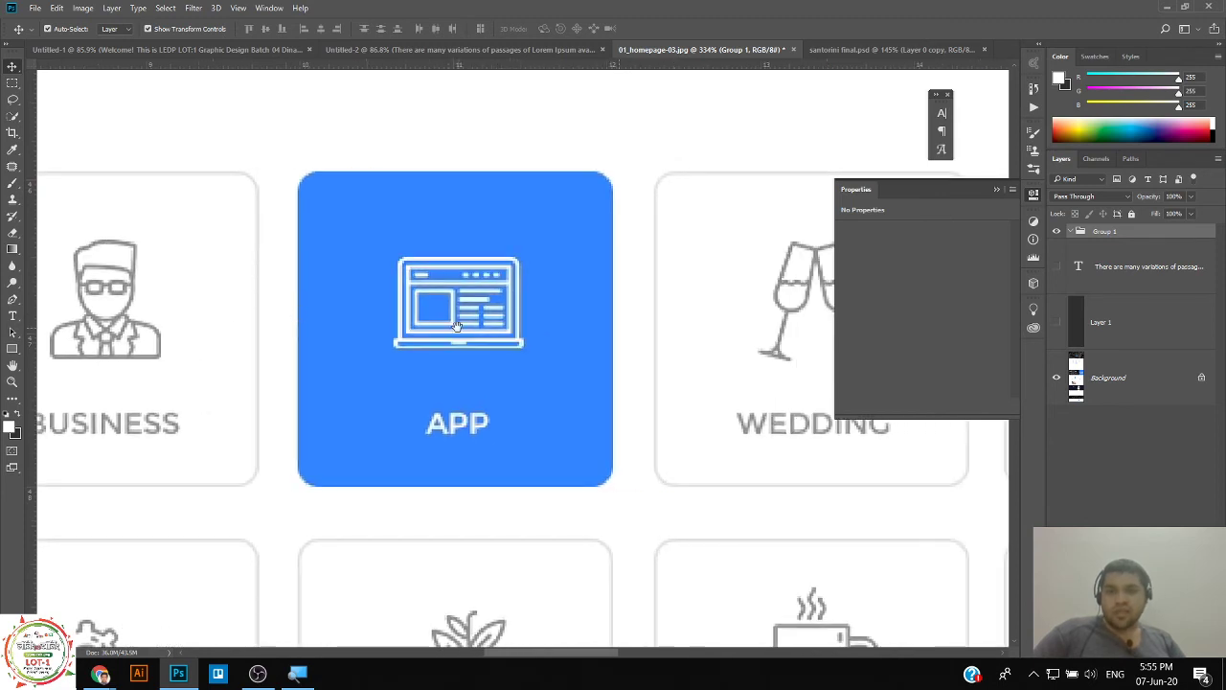
{"action": "scroll", "coordinate": [412, 292], "scroll_direction": "right", "scroll_amount": 2}
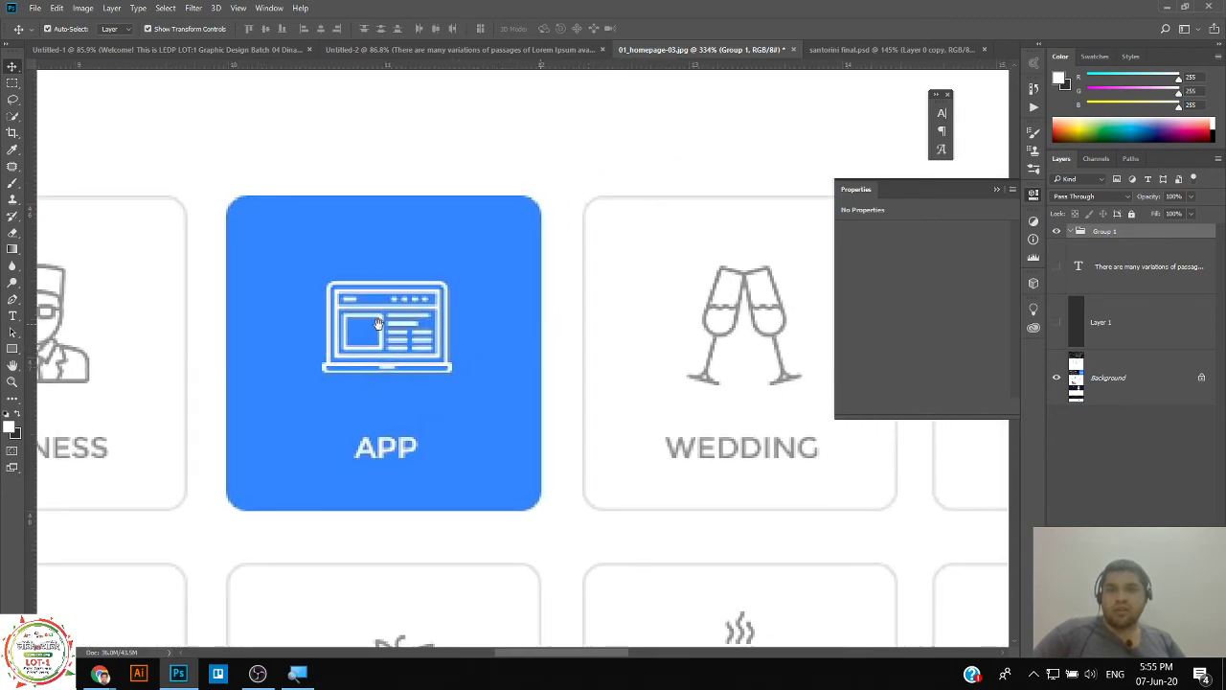
{"action": "scroll", "coordinate": [487, 324], "scroll_direction": "right", "scroll_amount": 8}
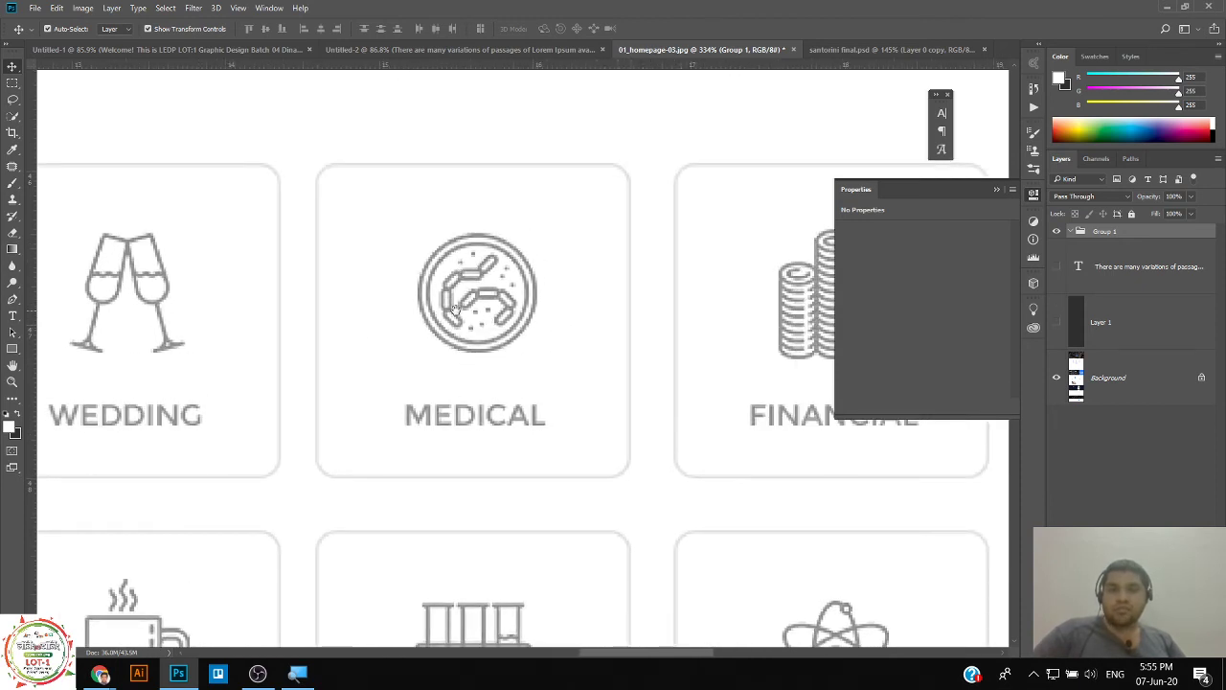
{"action": "scroll", "coordinate": [472, 326], "scroll_direction": "right", "scroll_amount": 1}
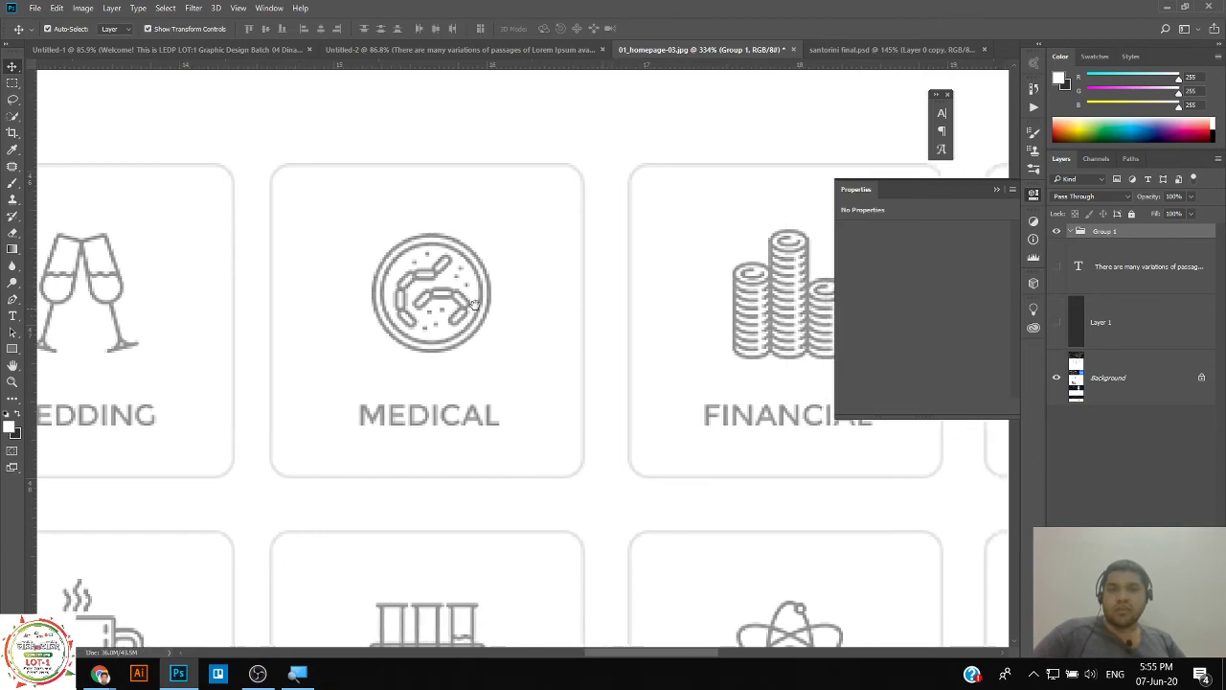
{"action": "scroll", "coordinate": [411, 316], "scroll_direction": "right", "scroll_amount": 5}
{"action": "left_click_drag", "start_coordinate": [411, 306], "coordinate": [384, 274]}
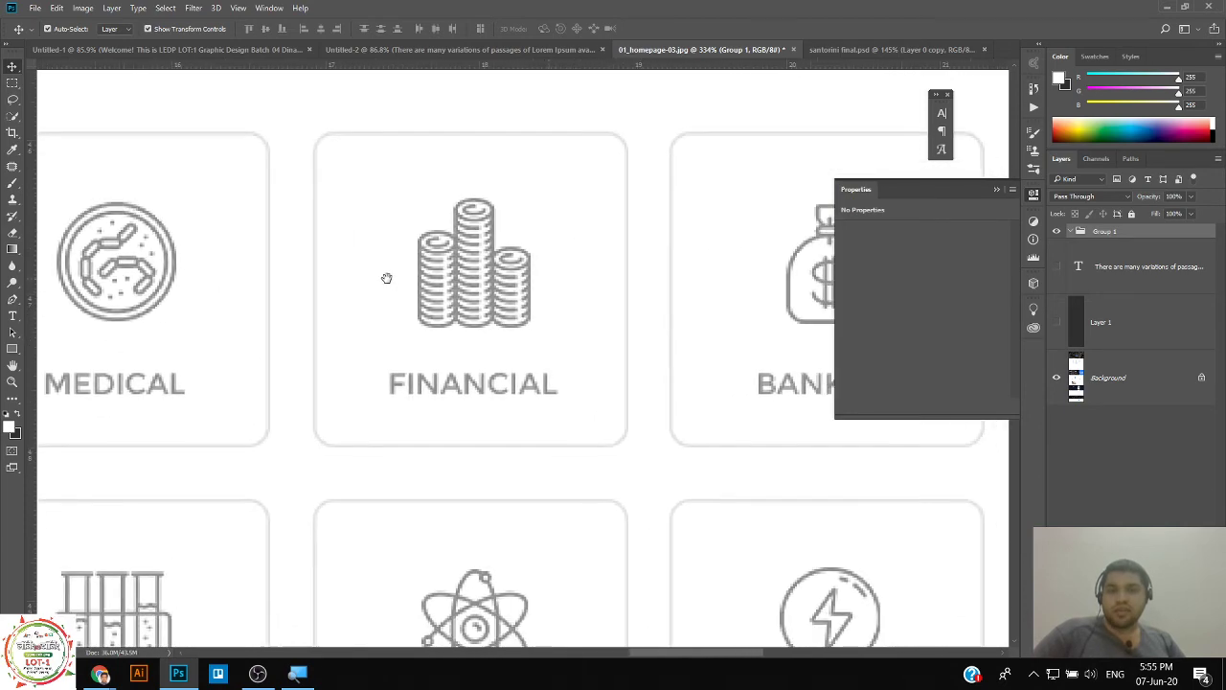
View both rows of the "Choose the business for you" grid together to compare the icon style.
{"action": "scroll", "coordinate": [518, 326], "scroll_direction": "down", "scroll_amount": 5}
{"action": "scroll", "coordinate": [447, 320], "scroll_direction": "up", "scroll_amount": 2}
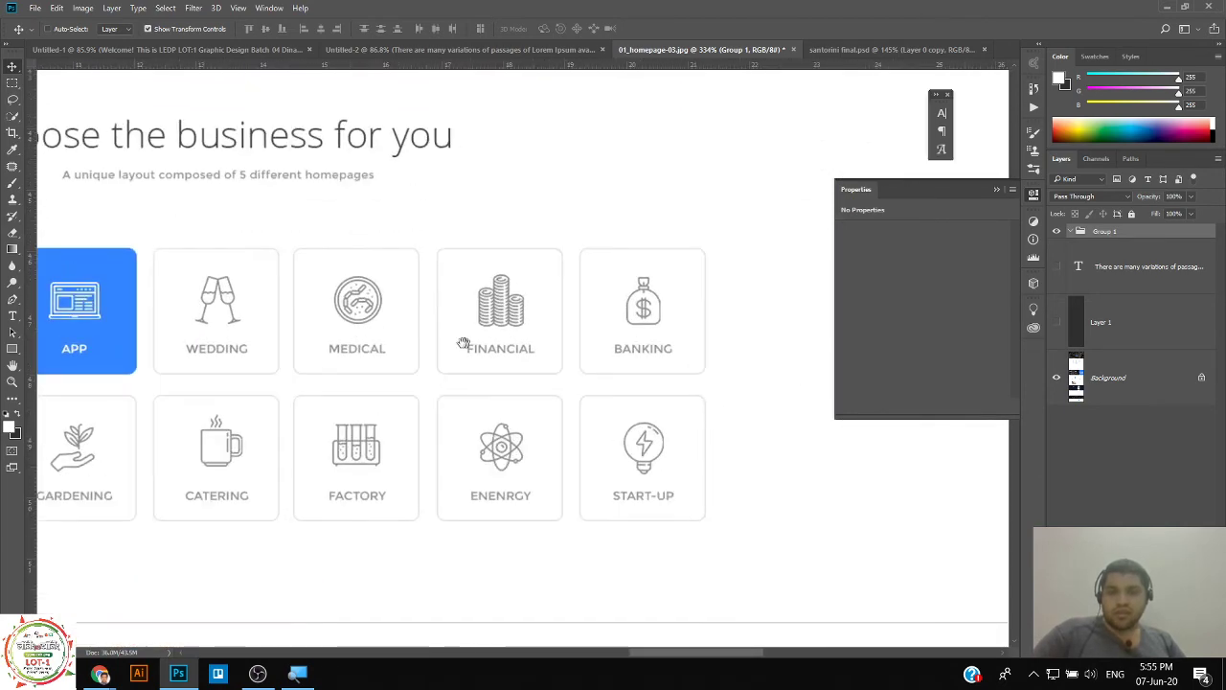
{"action": "left_click_drag", "start_coordinate": [557, 278], "coordinate": [578, 268]}
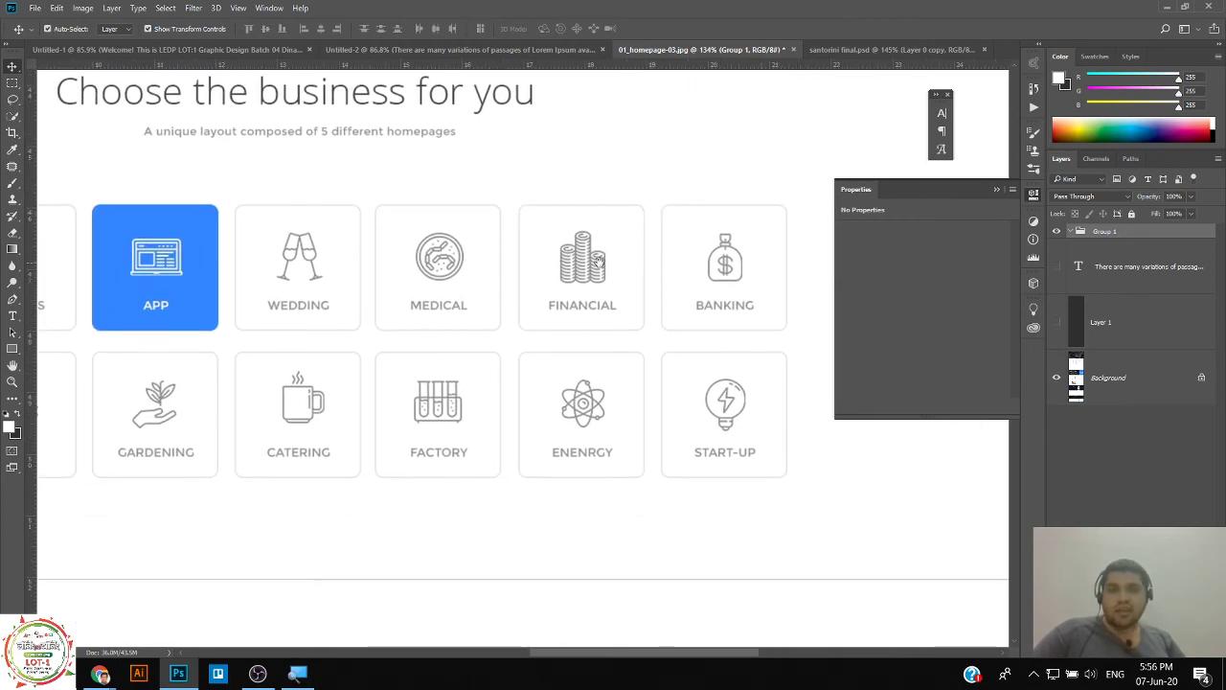
{"action": "left_click_drag", "start_coordinate": [412, 317], "coordinate": [426, 313]}
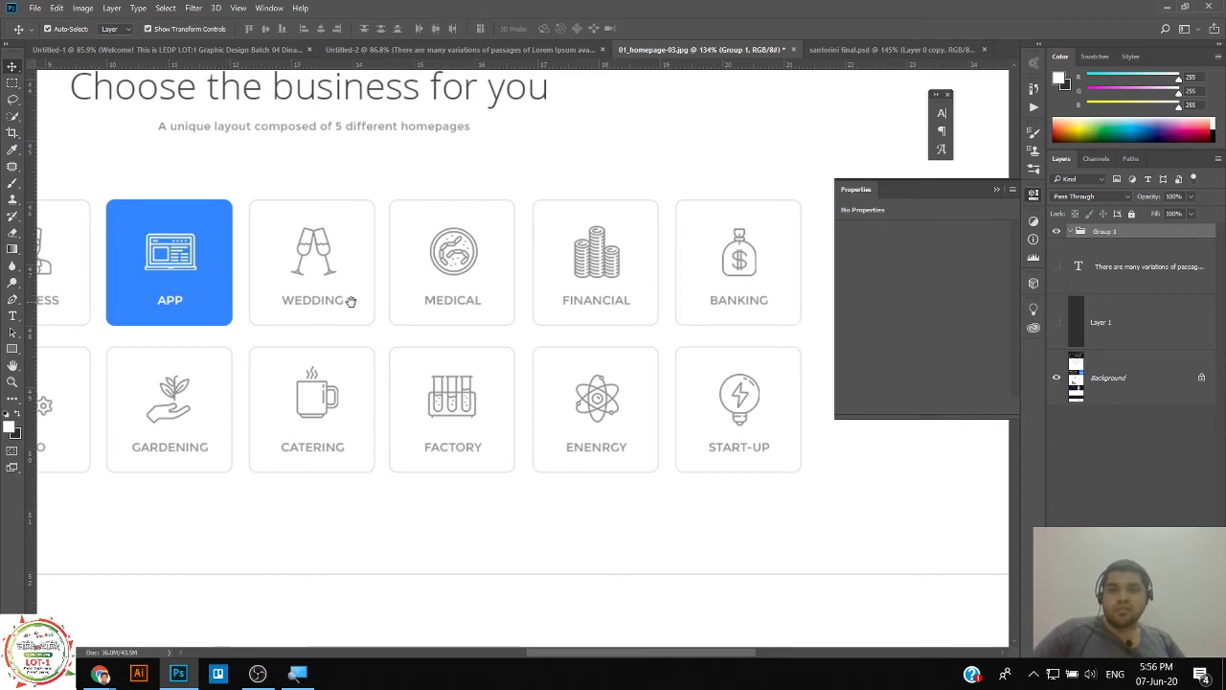
{"action": "left_click_drag", "start_coordinate": [312, 307], "coordinate": [407, 298]}
{"action": "scroll", "coordinate": [405, 293], "scroll_direction": "left", "scroll_amount": 3}
{"action": "scroll", "coordinate": [378, 297], "scroll_direction": "down", "scroll_amount": 3}
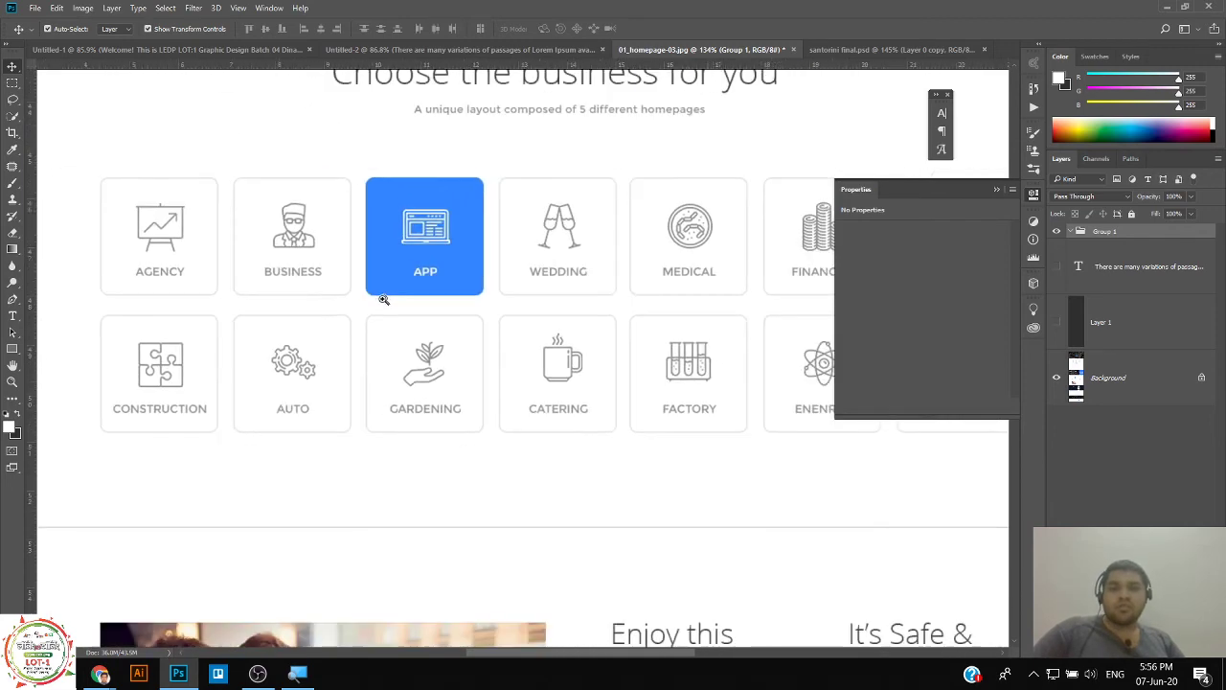
Switch to Chrome and search Flaticon for "wedding" icons.
{"action": "key", "text": "alt+Tab"}
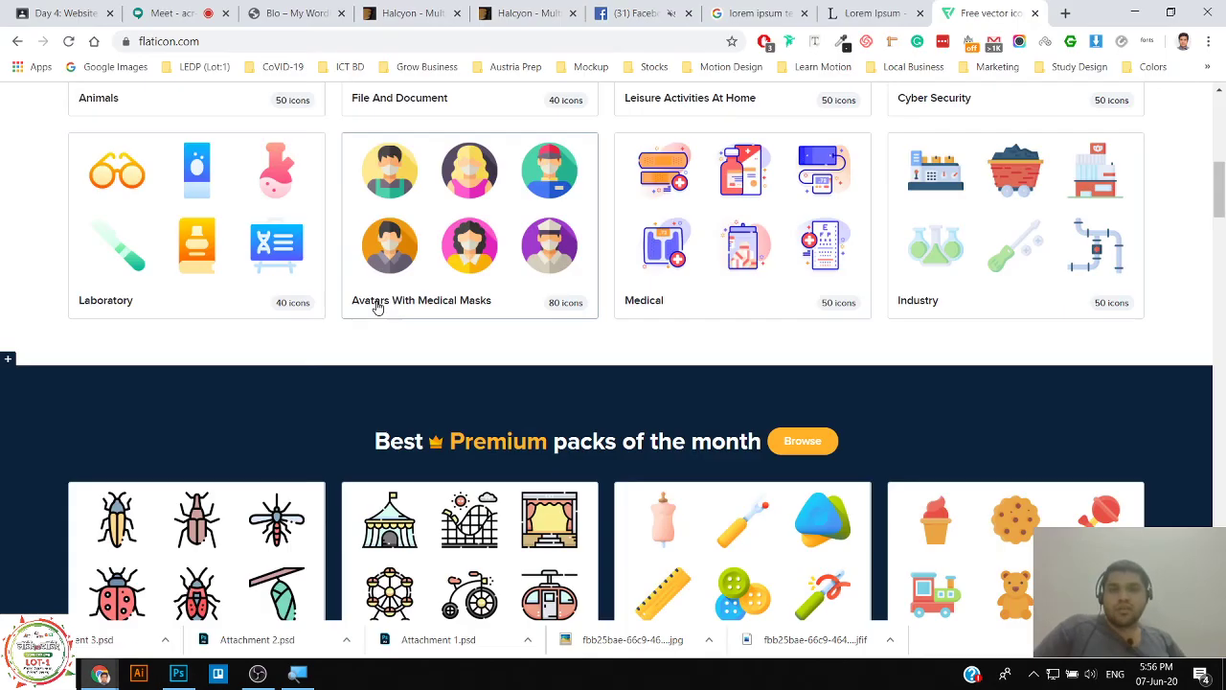
{"action": "scroll", "coordinate": [439, 154], "scroll_direction": "up", "scroll_amount": 10}
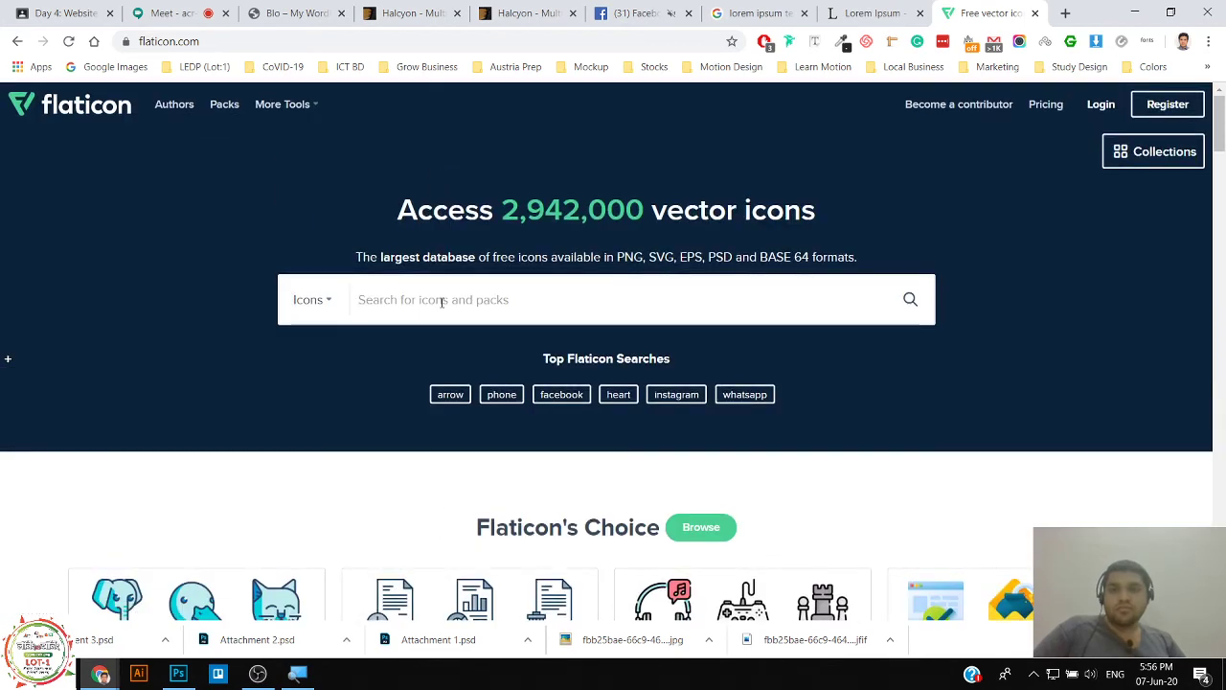
{"action": "type", "text": "wedding"}
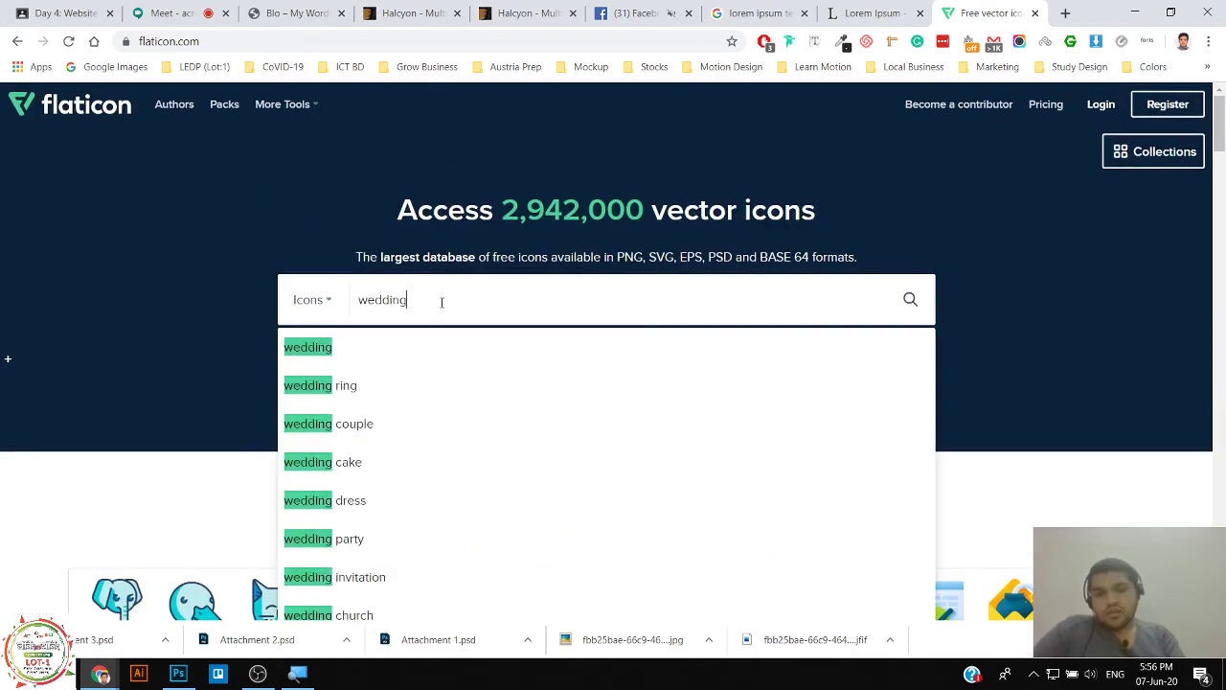
{"action": "key", "text": "Return"}
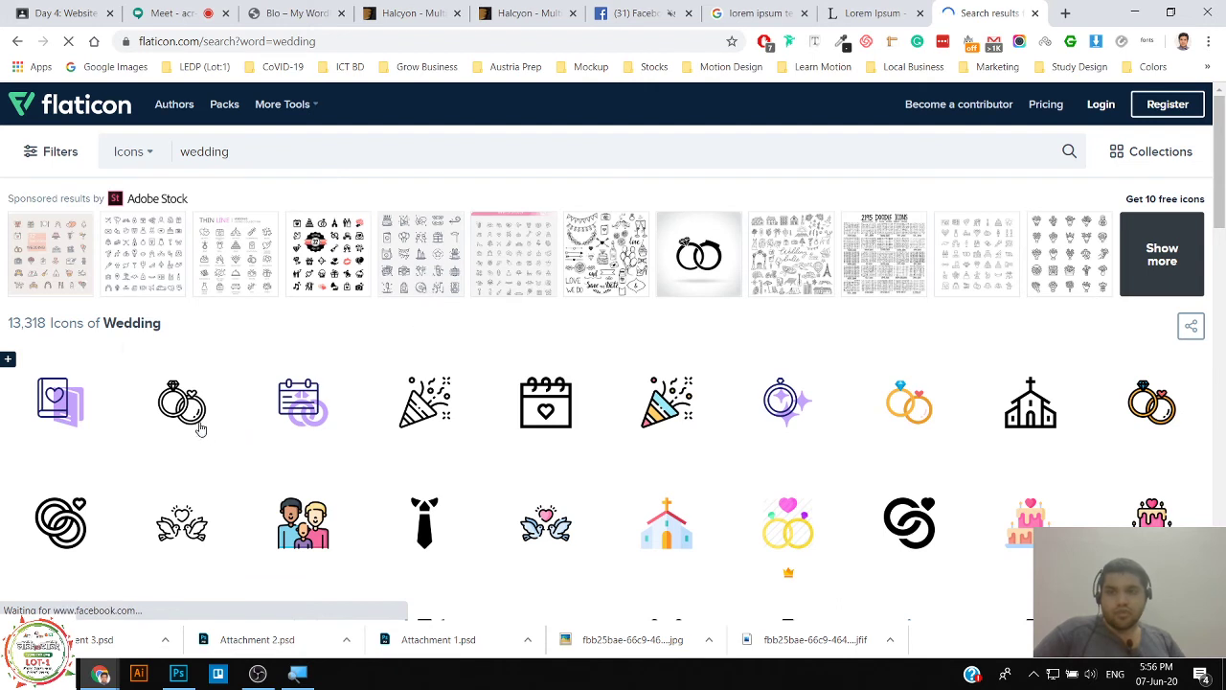
Open the black outline wedding rings icon and check its PNG size choices and additional download formats.
{"action": "mouse_move", "coordinate": [185, 410]}
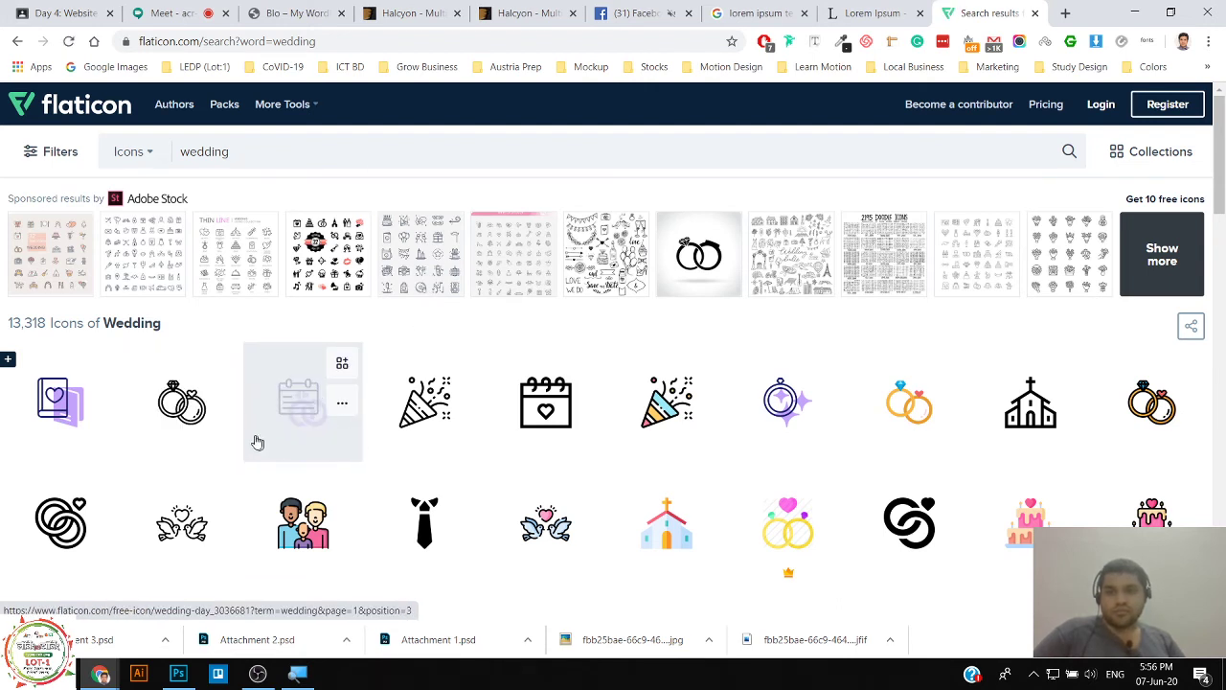
{"action": "left_click", "coordinate": [155, 424]}
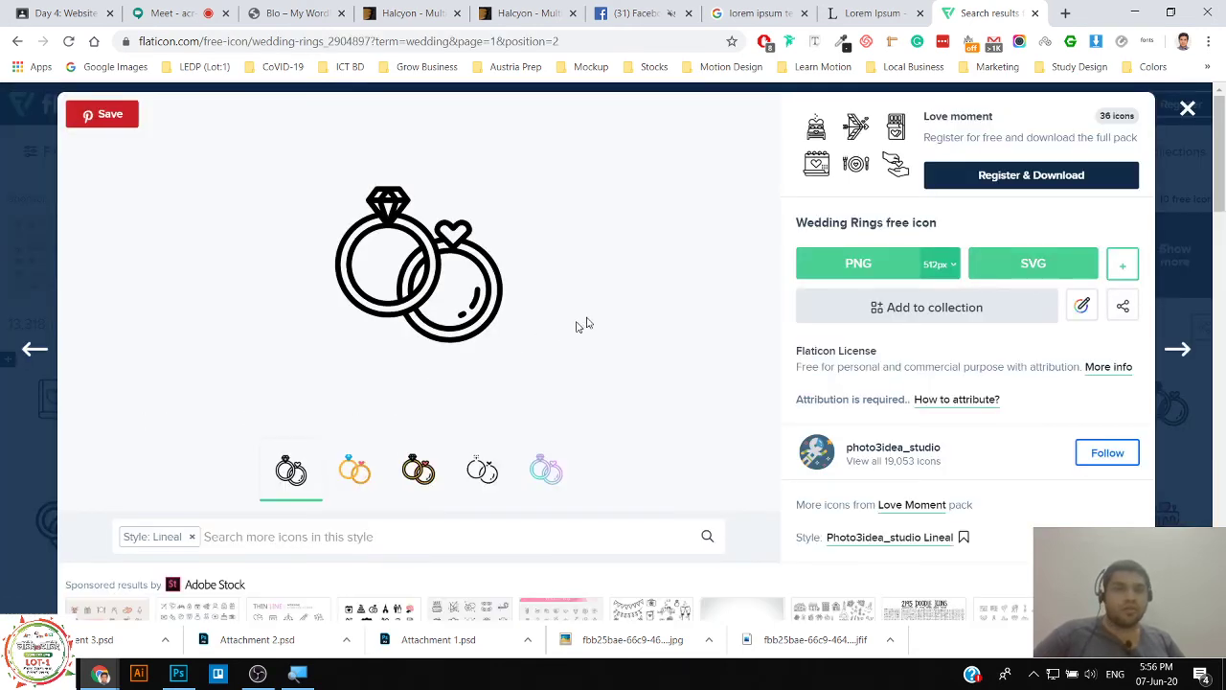
{"action": "left_click", "coordinate": [945, 267]}
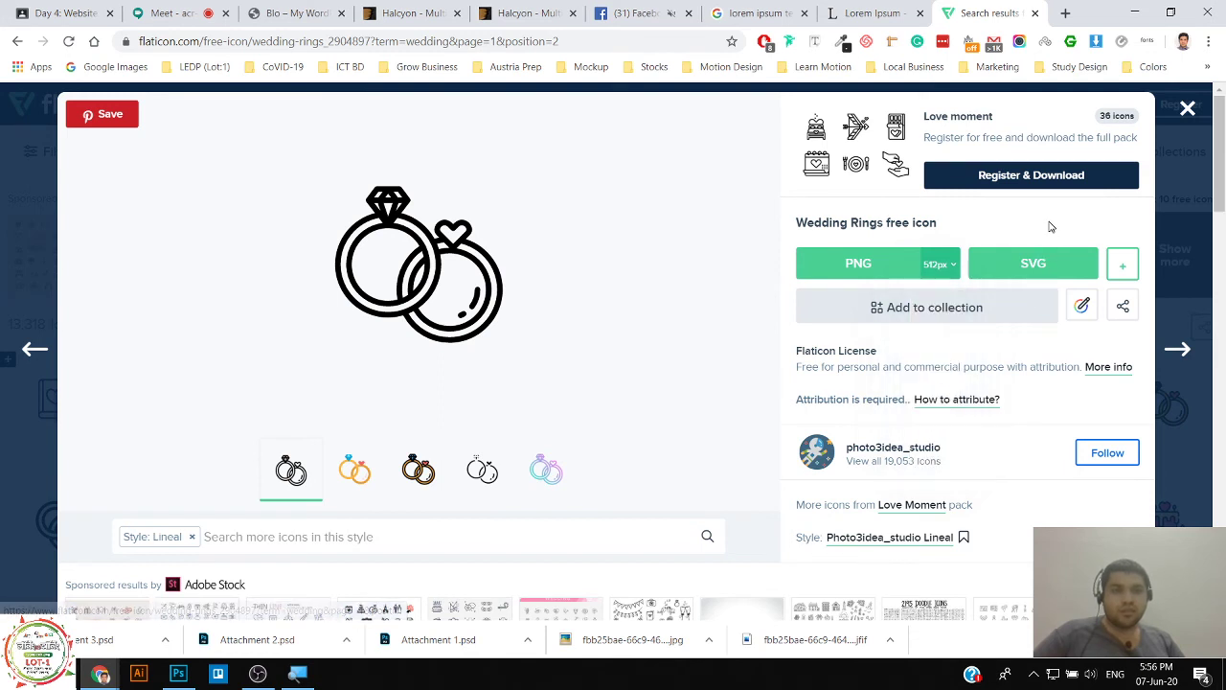
{"action": "left_click", "coordinate": [1123, 266]}
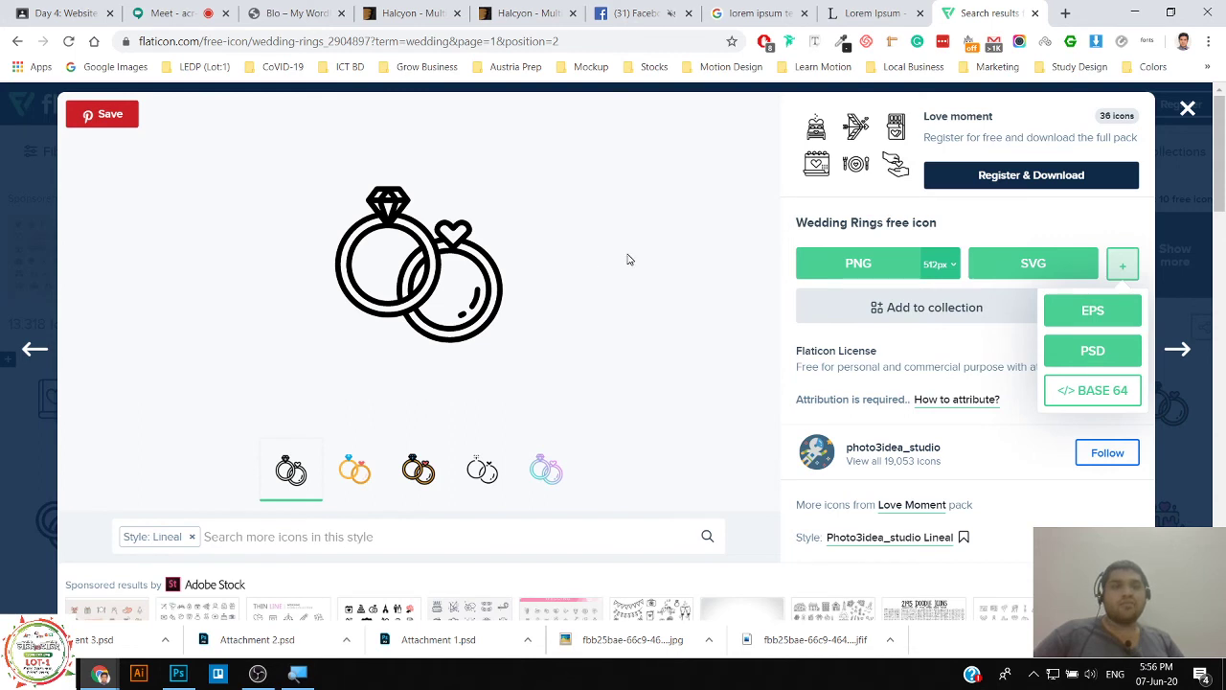
{"action": "left_click", "coordinate": [761, 239]}
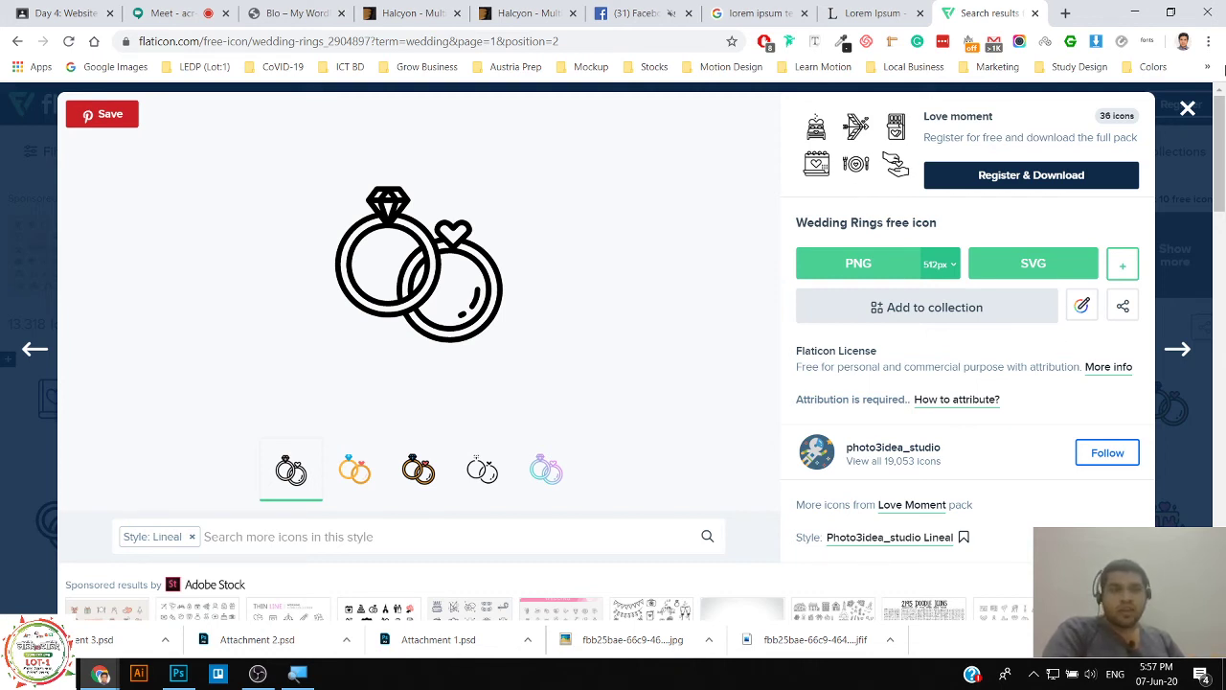
Close the wedding rings icon details and show the filter options for the wedding search results.
{"action": "left_click", "coordinate": [1188, 109]}
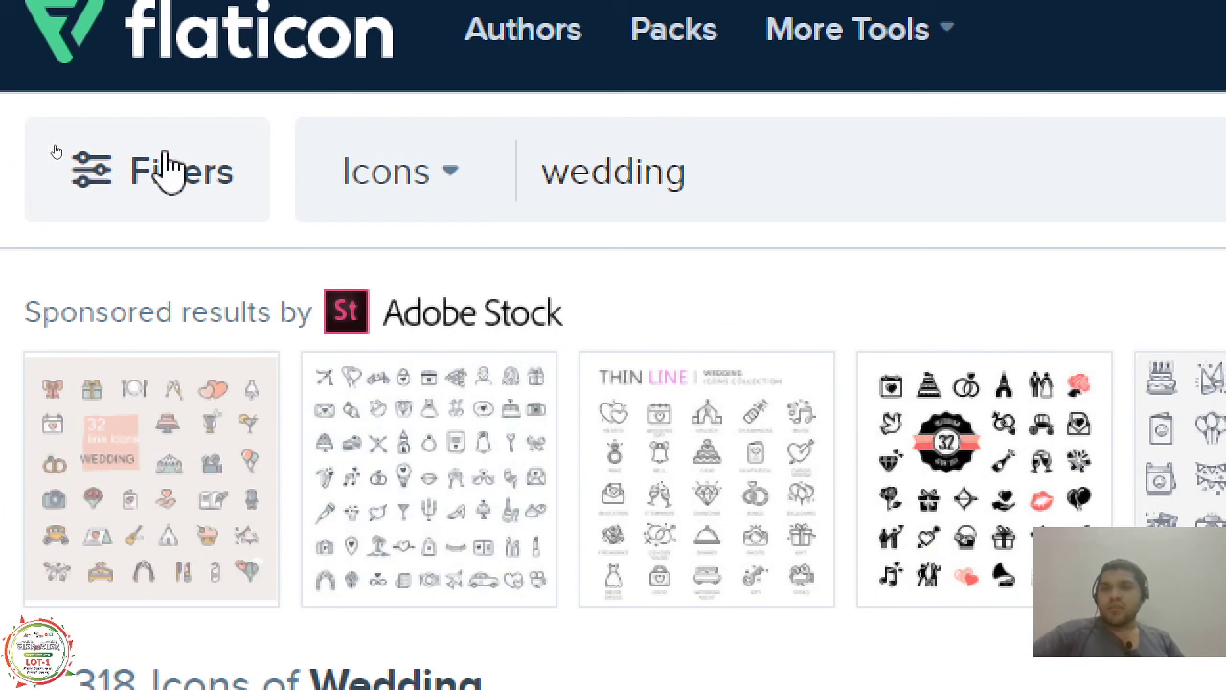
{"action": "left_click", "coordinate": [168, 170]}
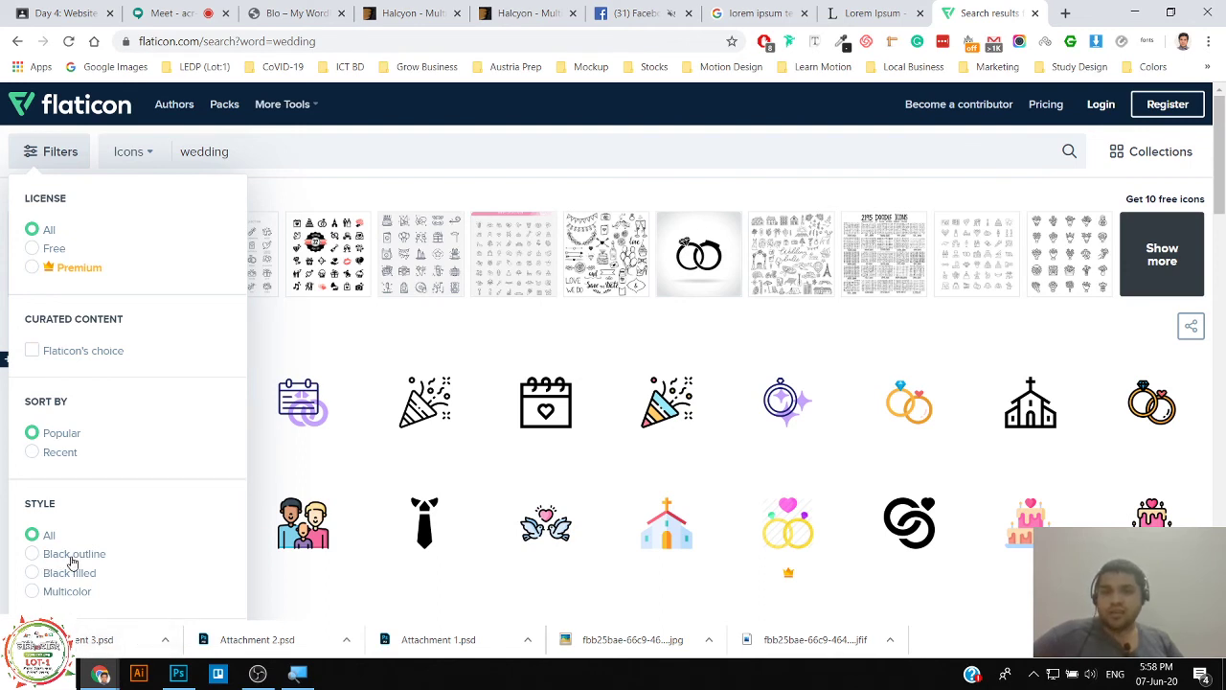
Switch back to Photoshop and view the icons in the dark features section above the business grid.
{"action": "left_click", "coordinate": [178, 674]}
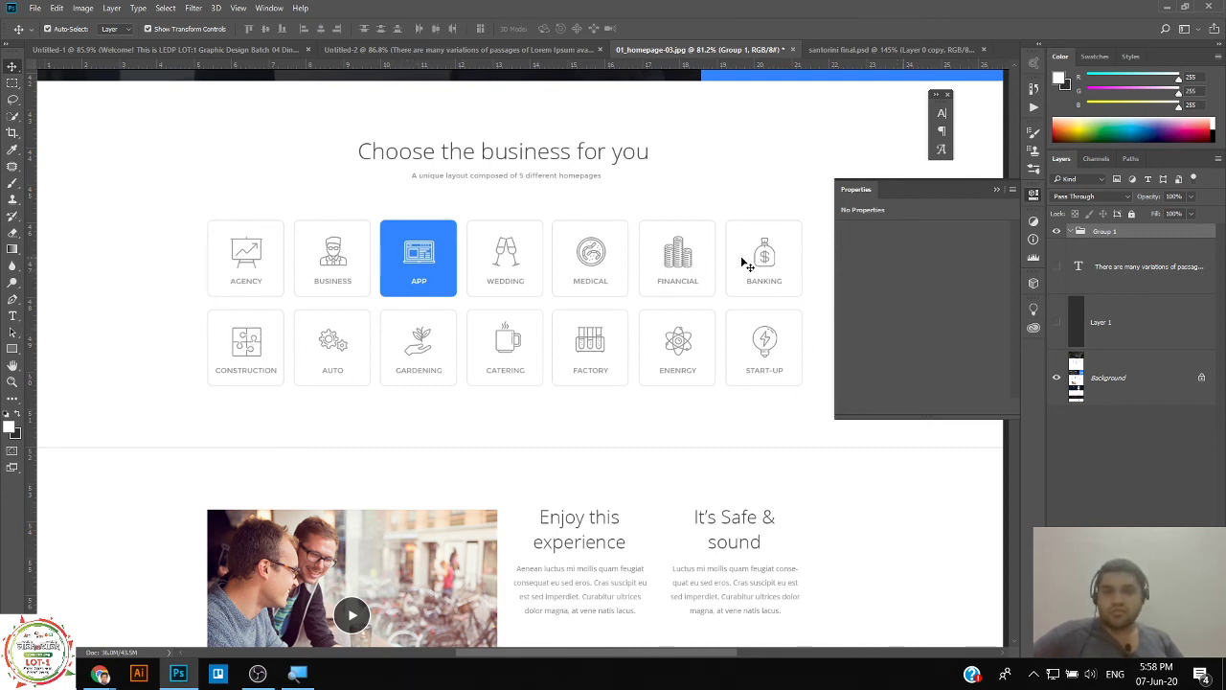
{"action": "scroll", "coordinate": [624, 175], "scroll_direction": "up", "scroll_amount": 10}
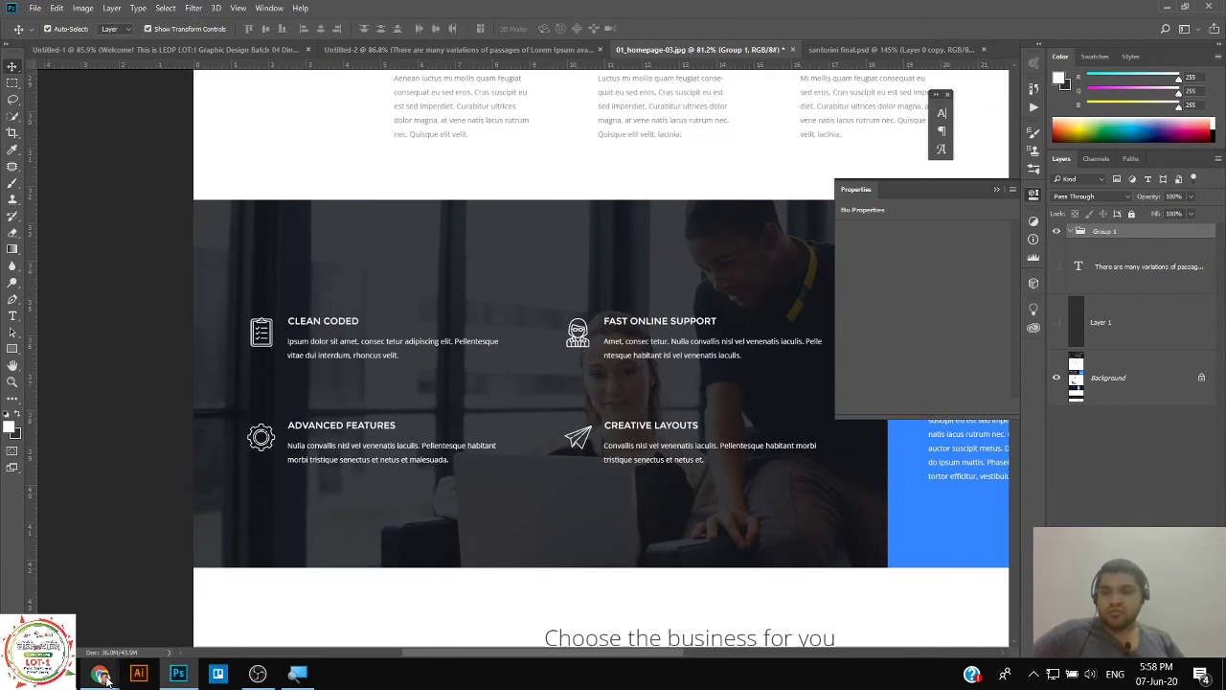
{"action": "mouse_move", "coordinate": [104, 677]}
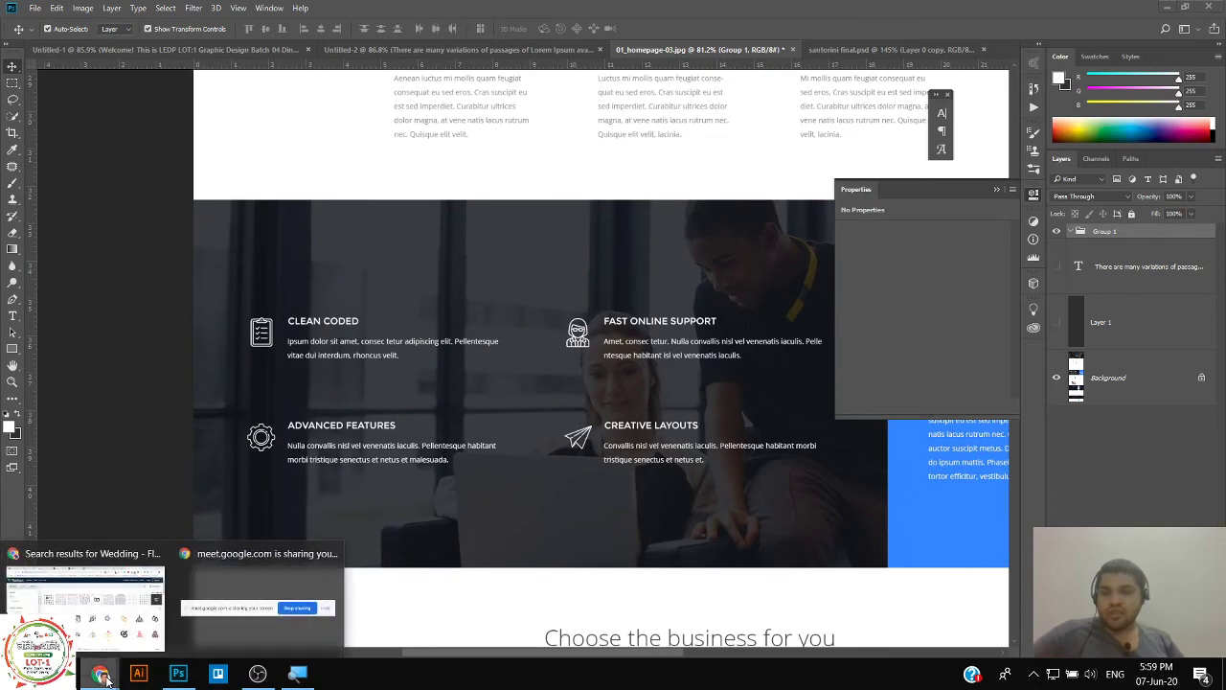
Switch to the Google Meet call in Chrome and capture a Lightshot screenshot of the participant grid.
{"action": "left_click", "coordinate": [125, 621]}
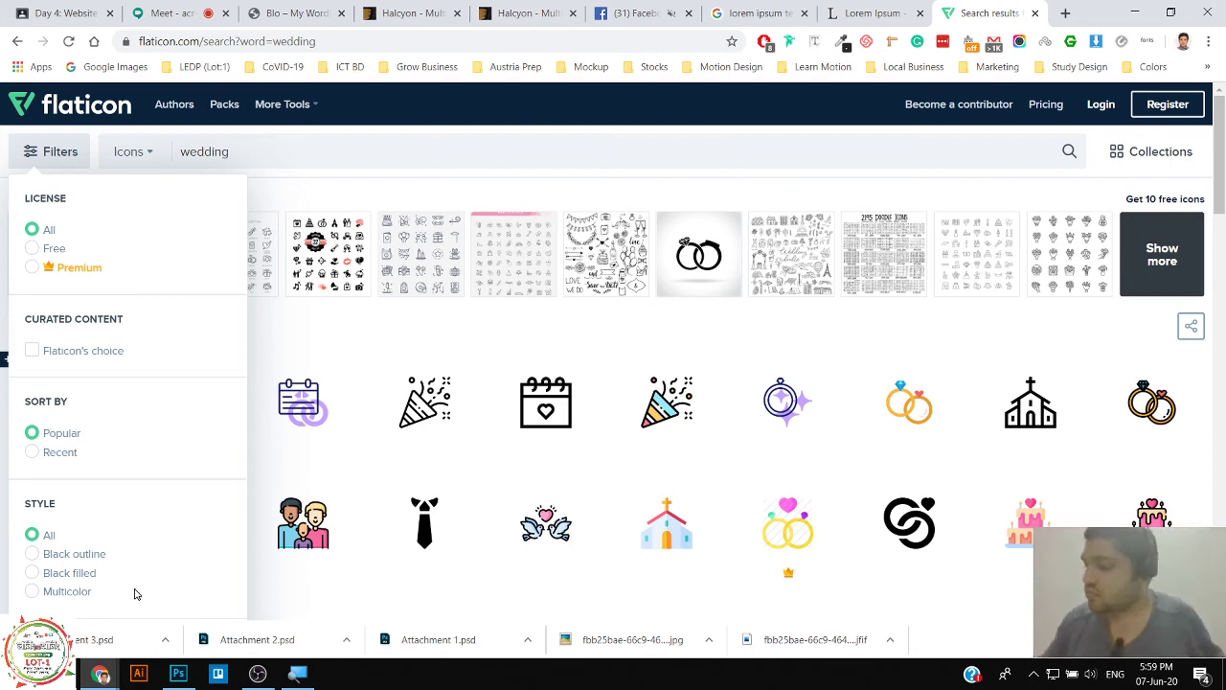
{"action": "left_click", "coordinate": [189, 9]}
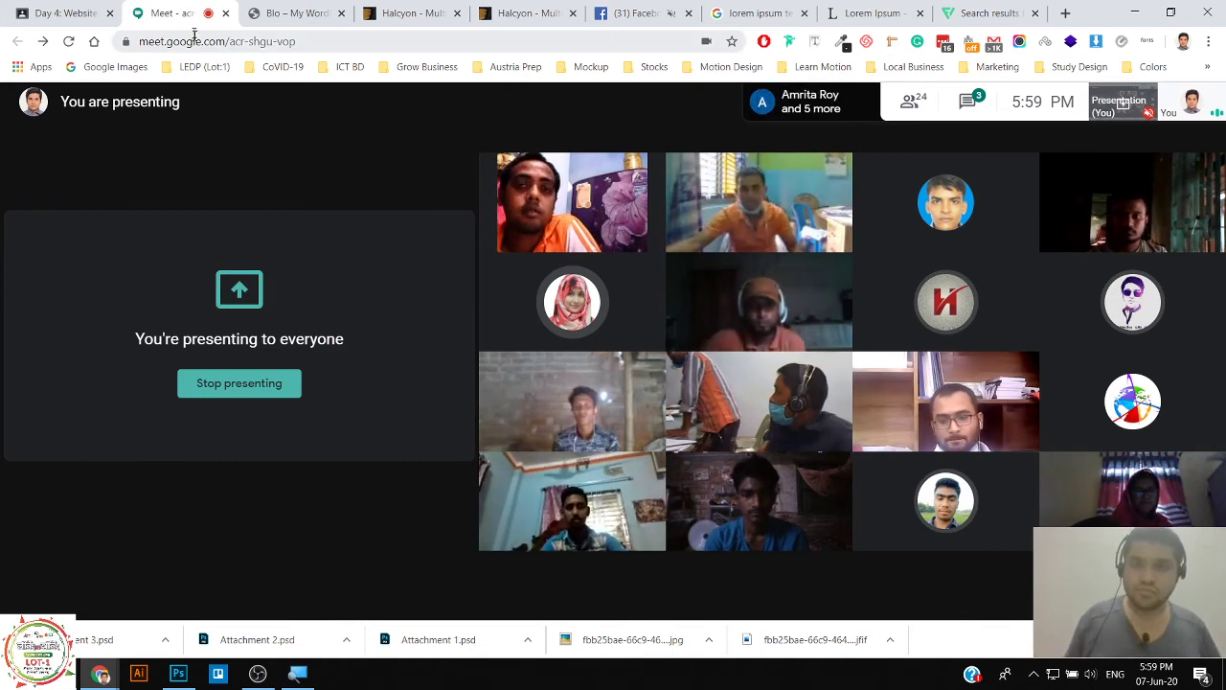
{"action": "mouse_move", "coordinate": [269, 284]}
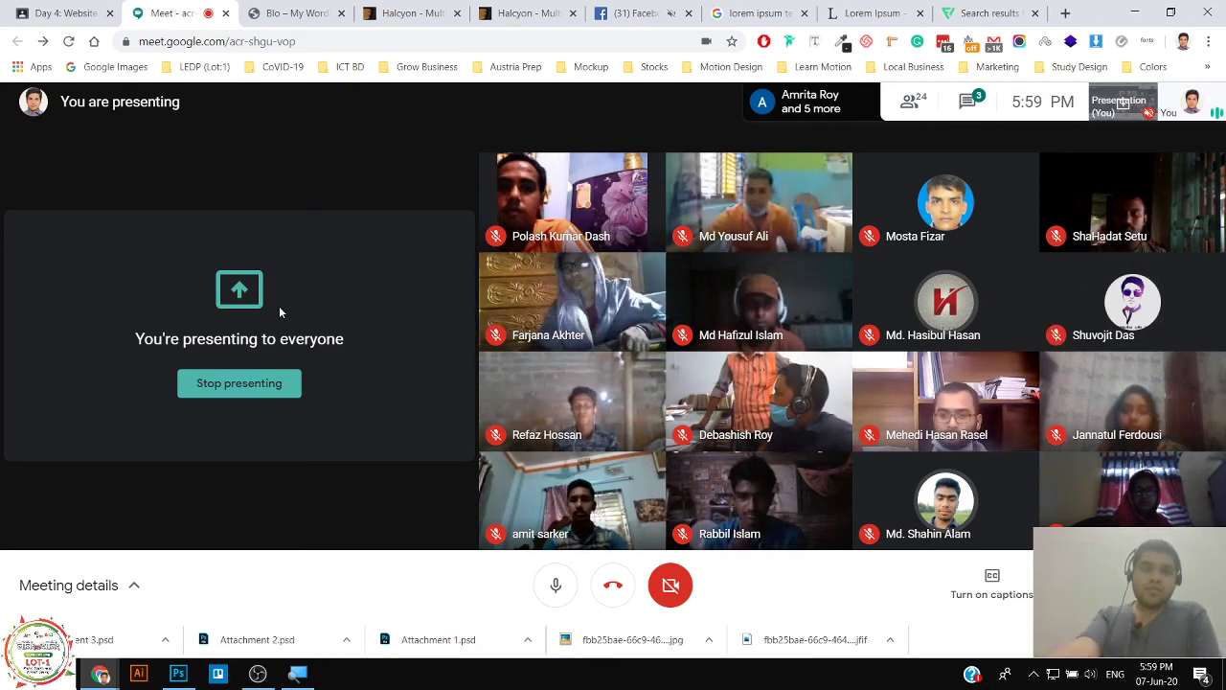
{"action": "key", "text": "Print"}
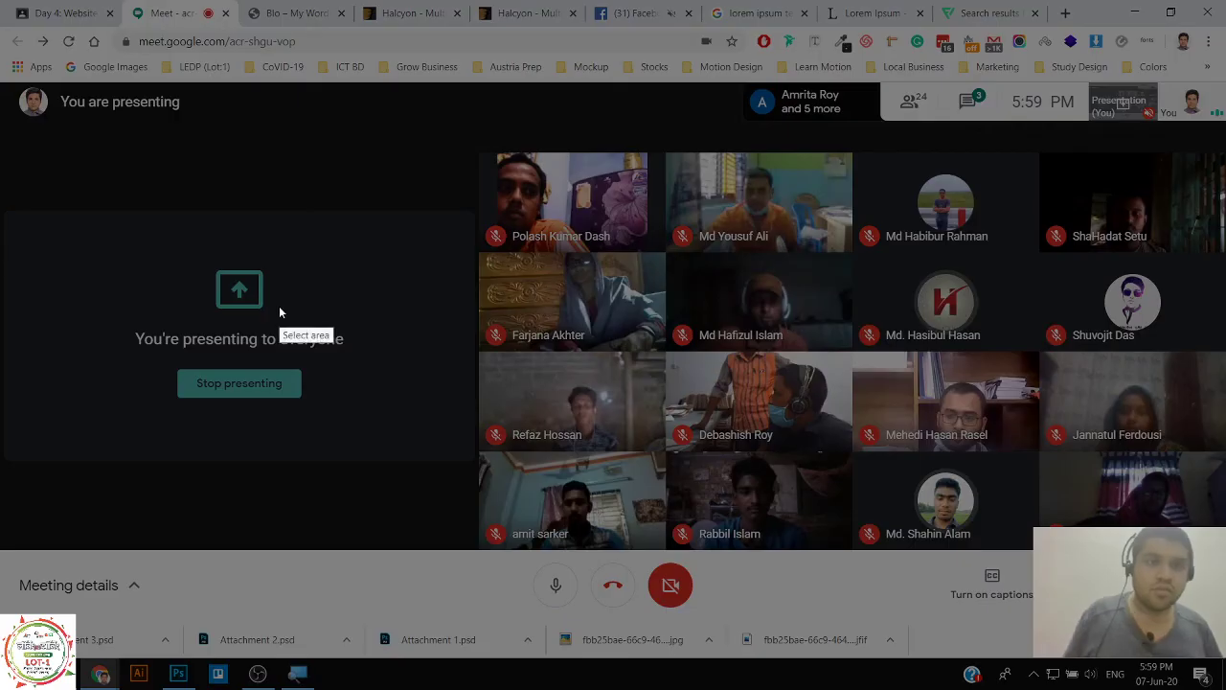
{"action": "left_click", "coordinate": [279, 306]}
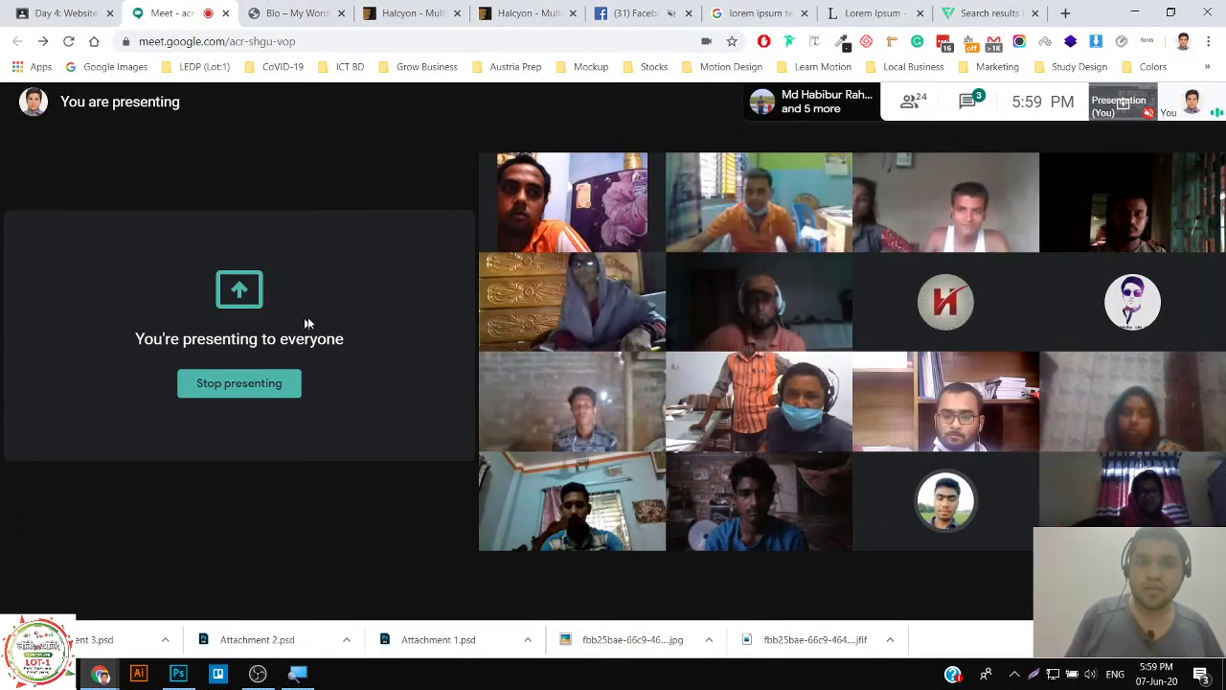
{"action": "key", "text": "ctrl+c"}
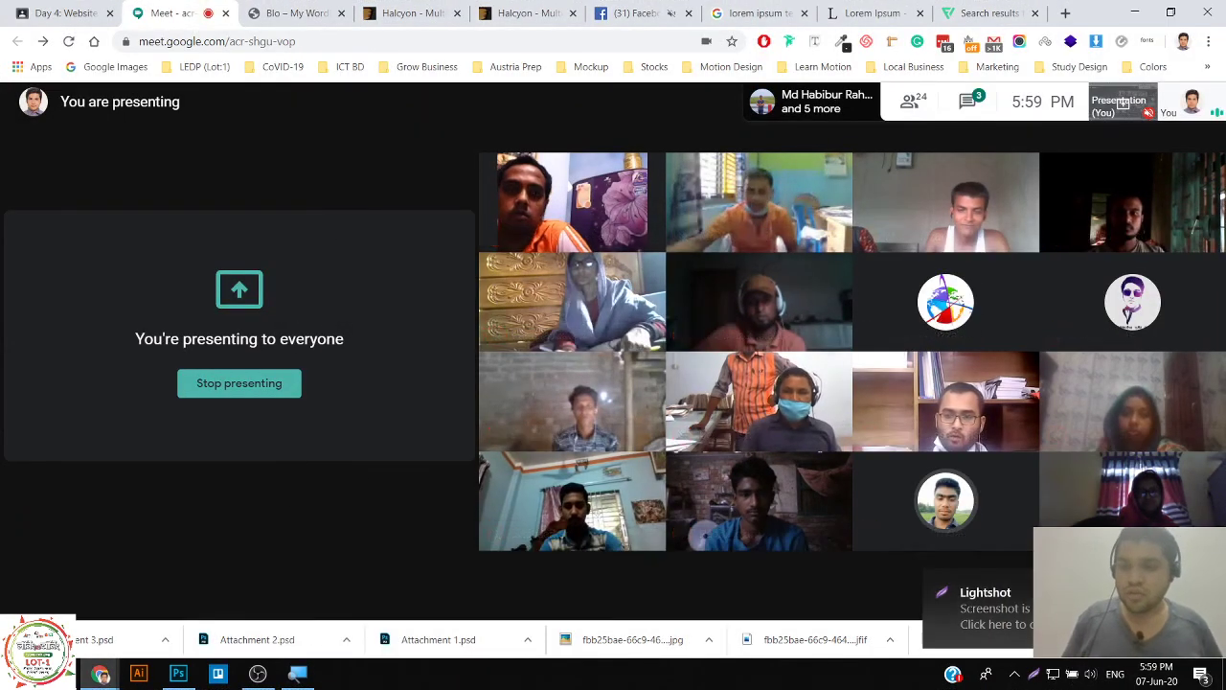
Move Screenshot_8.png from the desktop into the Day 7 folder and open that folder.
{"action": "key", "text": "alt+Tab"}
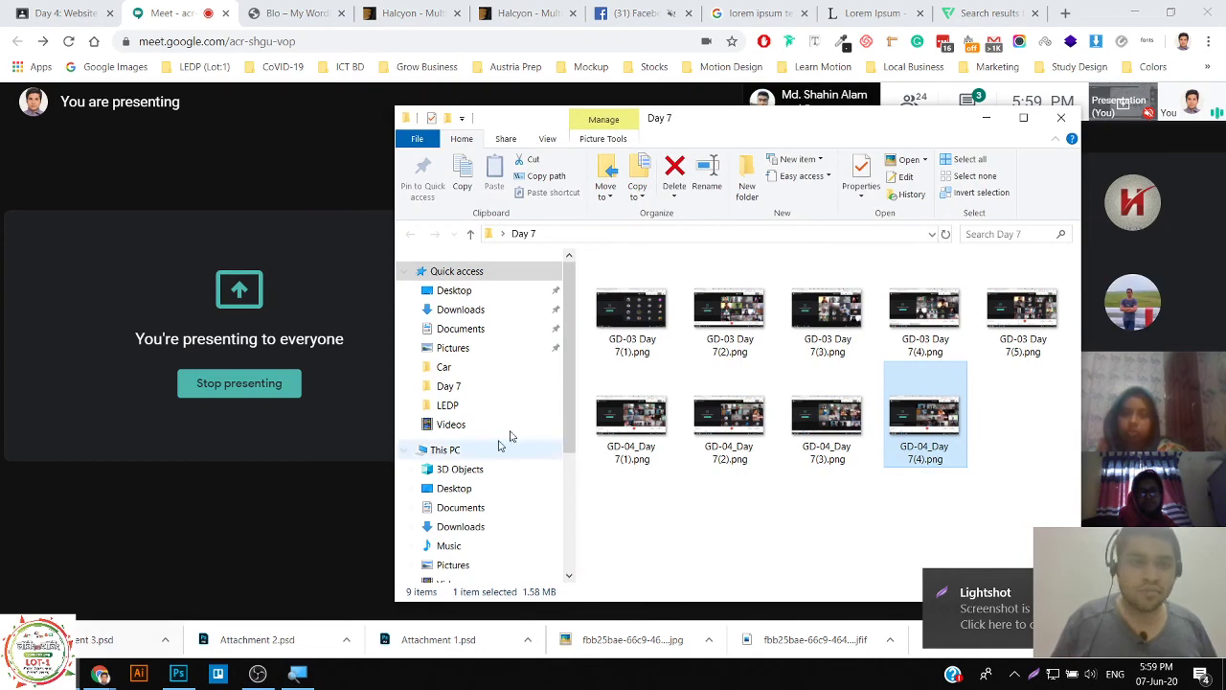
{"action": "left_click", "coordinate": [986, 425]}
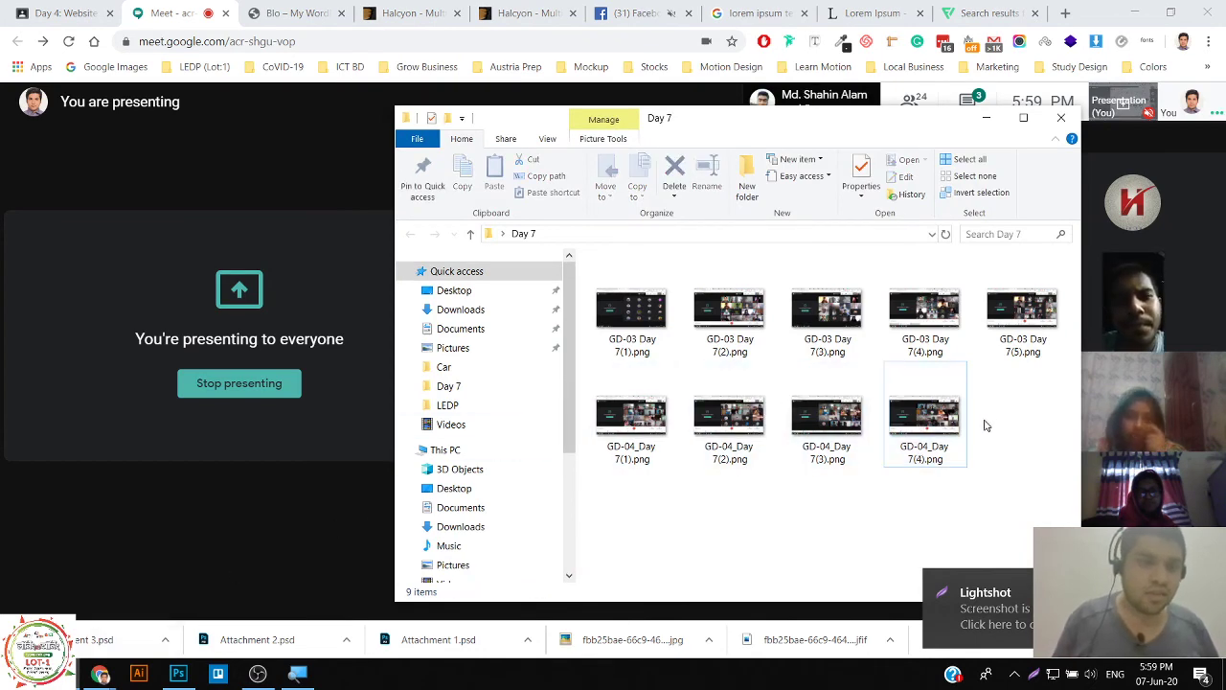
{"action": "key", "text": "super+d"}
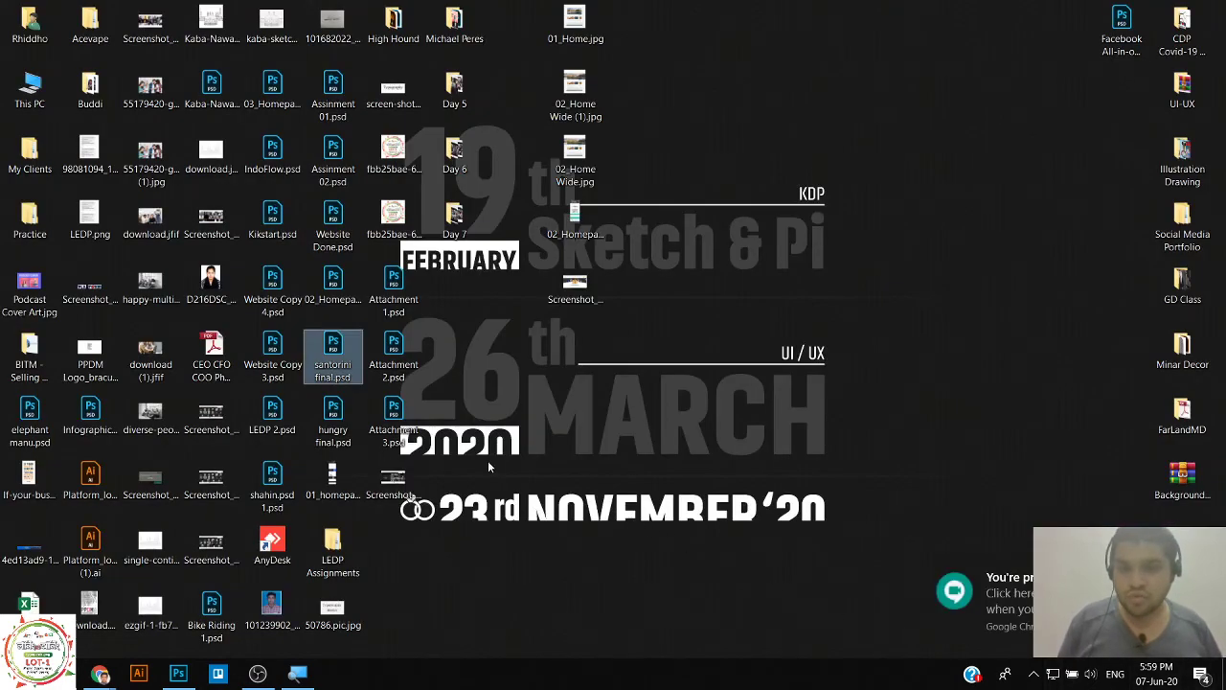
{"action": "left_click_drag", "start_coordinate": [393, 484], "coordinate": [618, 475]}
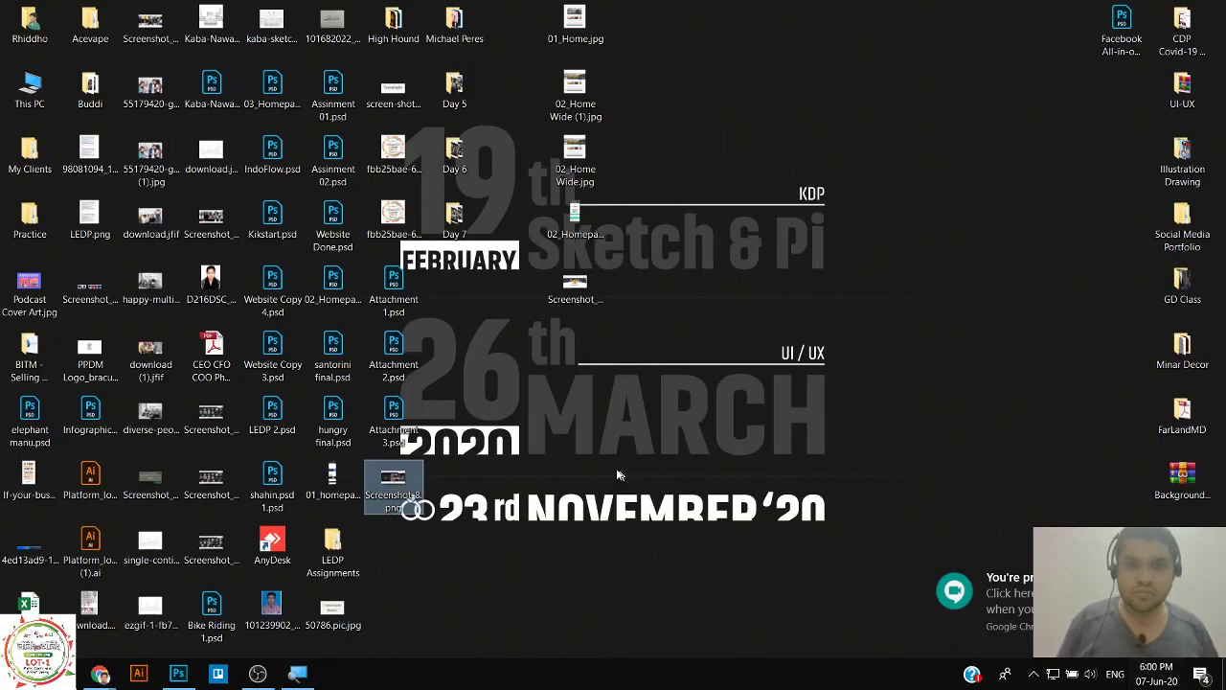
{"action": "left_click_drag", "start_coordinate": [393, 484], "coordinate": [441, 222]}
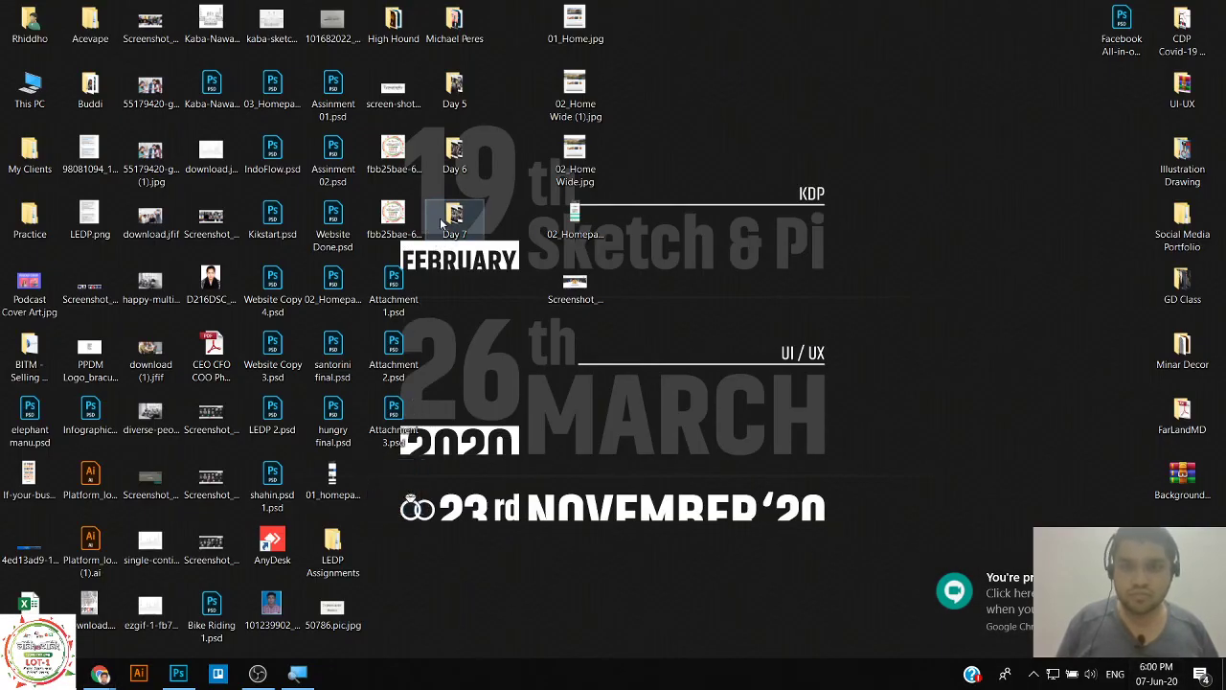
{"action": "left_click", "coordinate": [452, 230]}
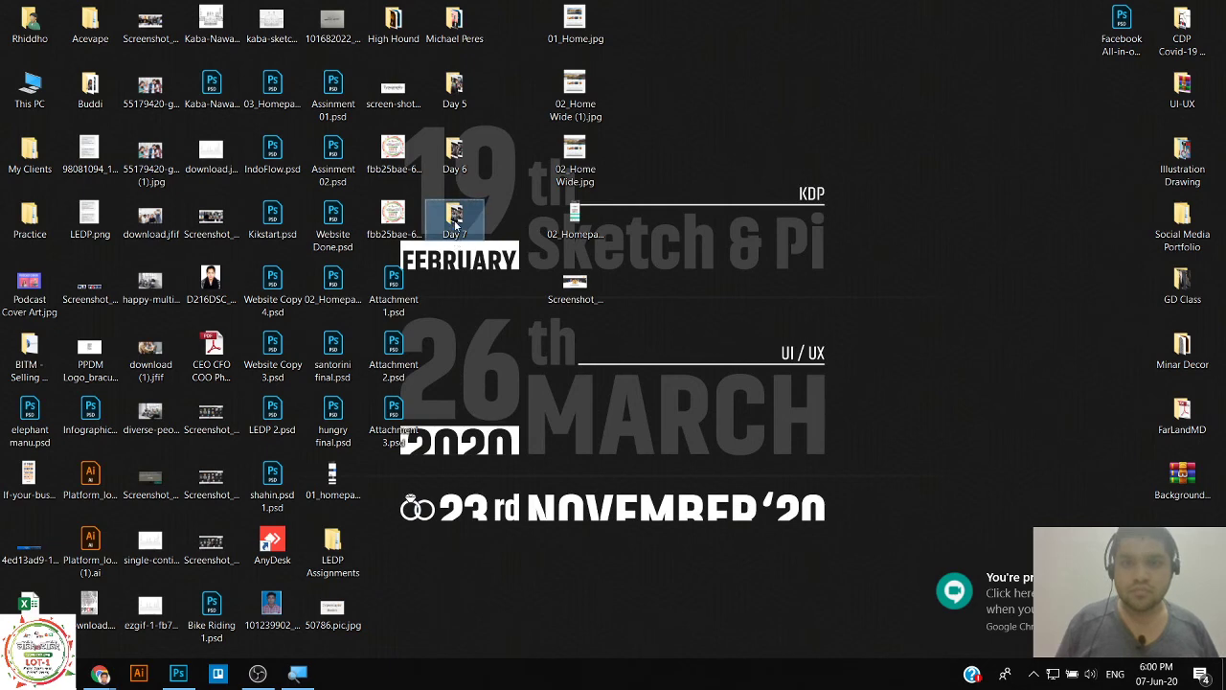
{"action": "double_click", "coordinate": [455, 223]}
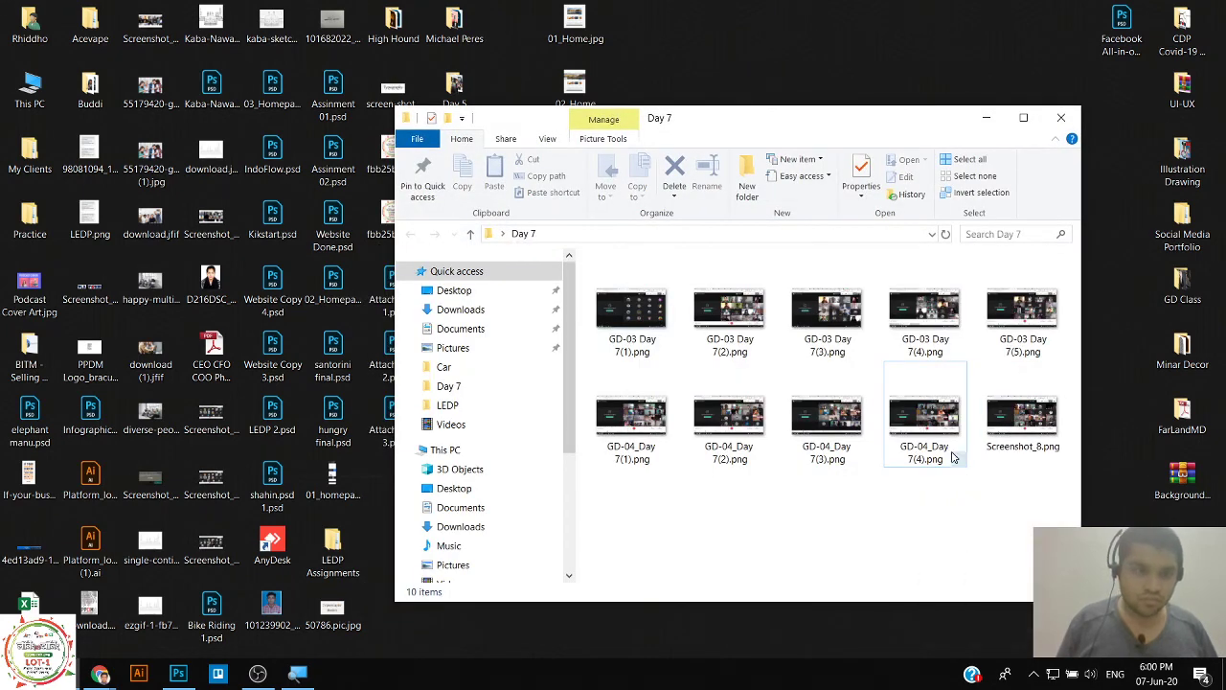
Rename Screenshot_8.png as GD-04_Day 7(5).png, reusing the name of the preceding GD-04 screenshot.
{"action": "left_click", "coordinate": [938, 457]}
{"action": "left_click", "coordinate": [936, 457]}
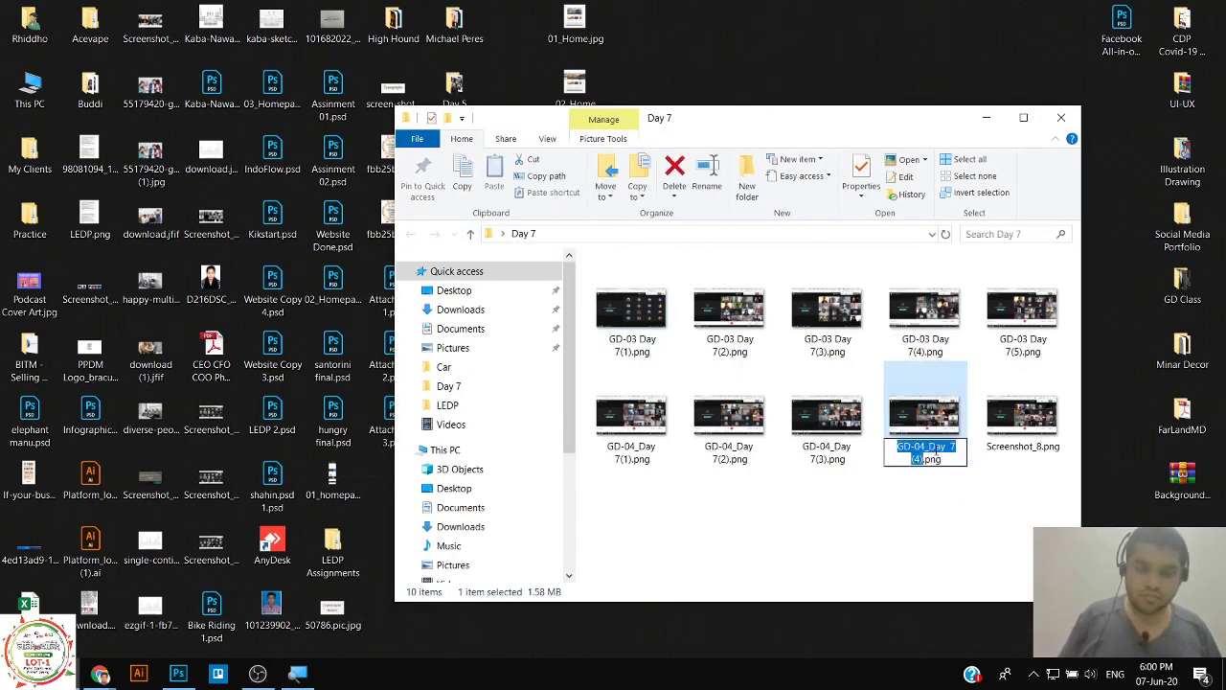
{"action": "left_click", "coordinate": [1042, 452]}
{"action": "left_click", "coordinate": [1034, 448]}
{"action": "key", "text": "ctrl+v"}
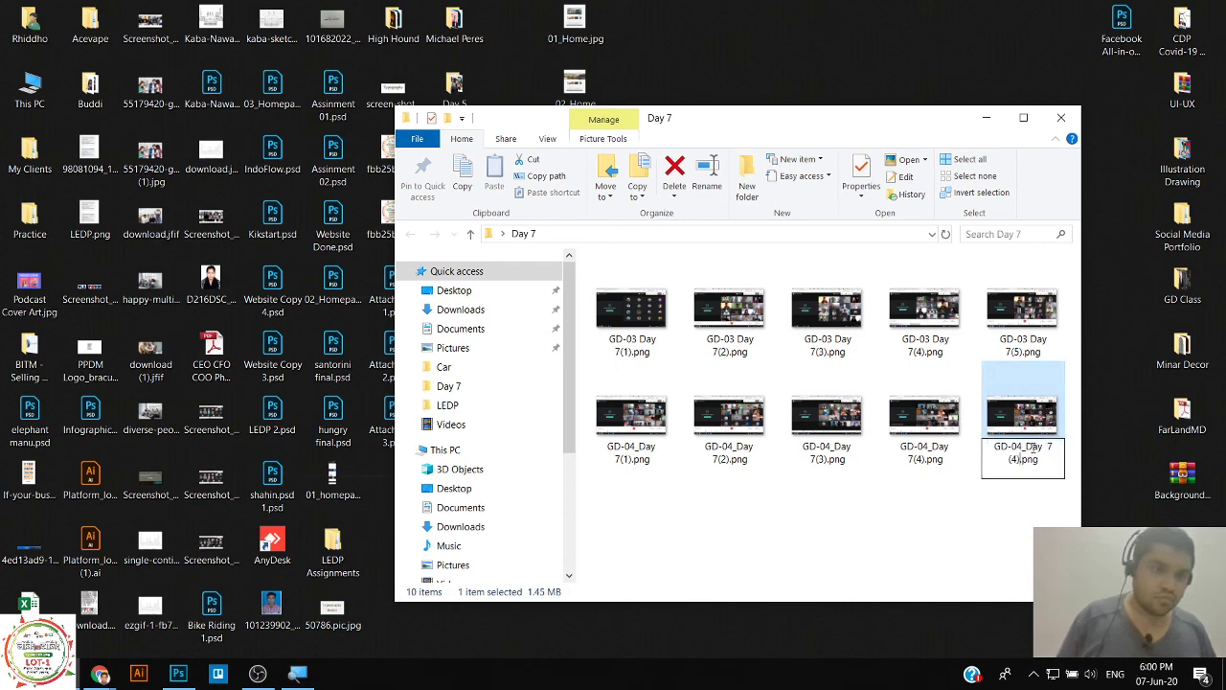
{"action": "key", "text": "Left"}
{"action": "key", "text": "BackSpace"}
{"action": "type", "text": "5"}
{"action": "key", "text": "Left"}
{"action": "key", "text": "Left"}
{"action": "key", "text": "BackSpace"}
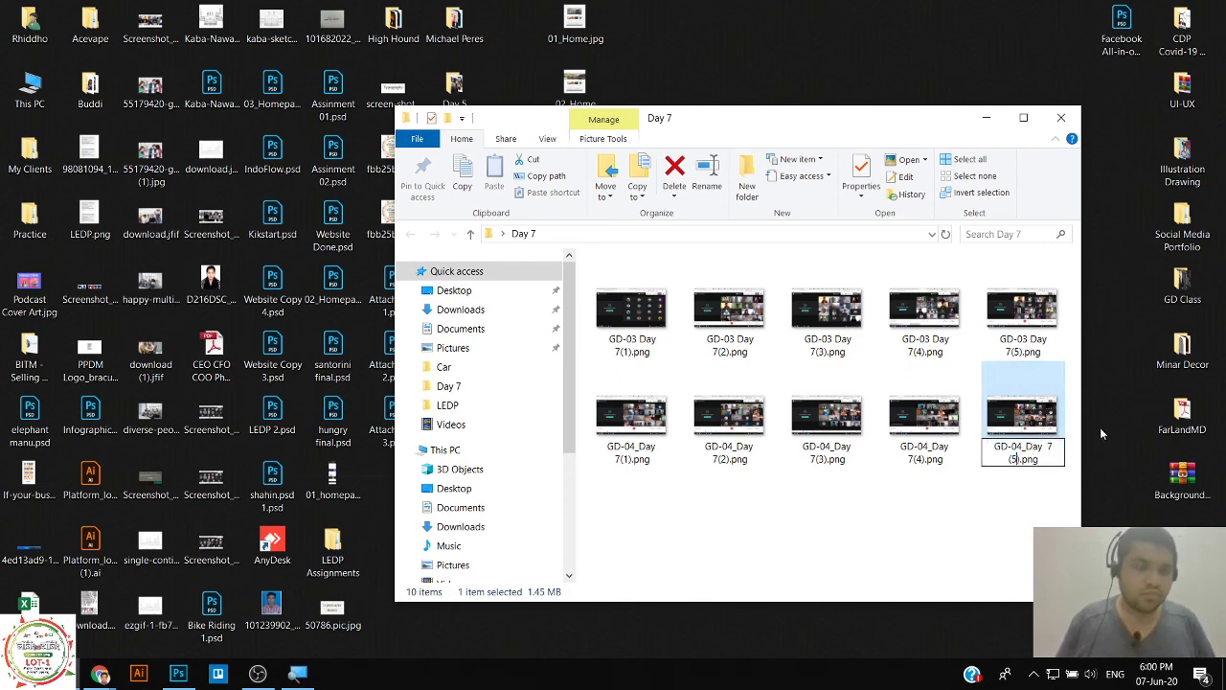
{"action": "key", "text": "Return"}
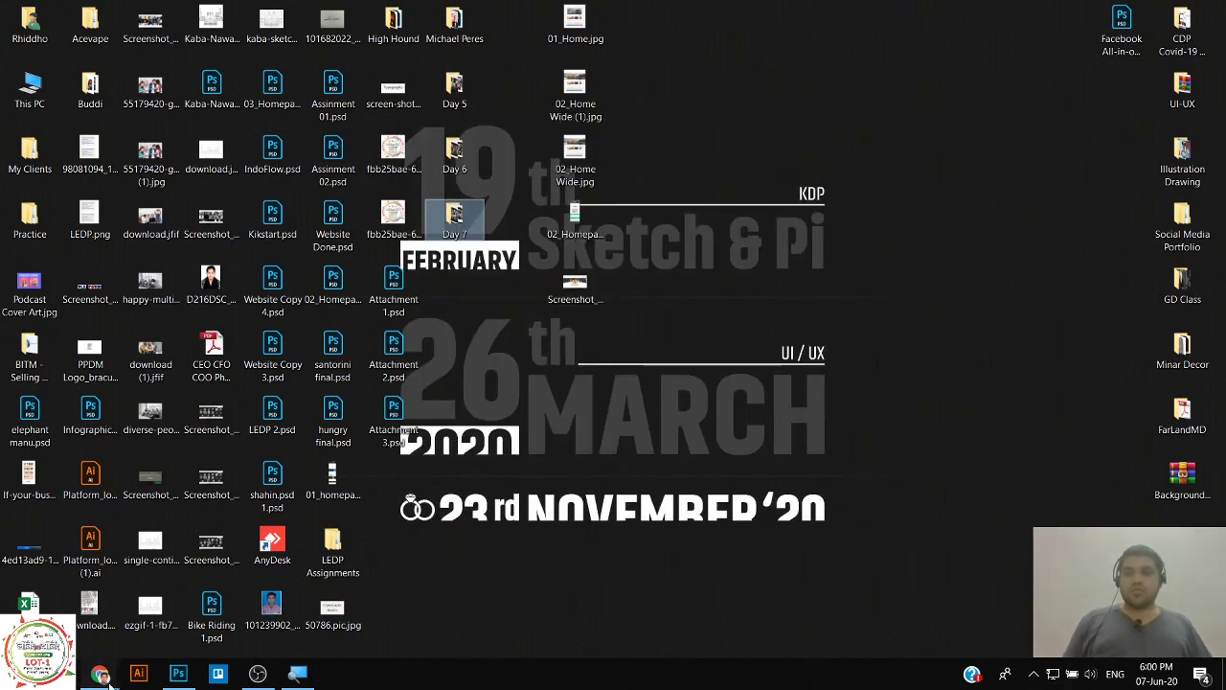
{"action": "mouse_move", "coordinate": [104, 671]}
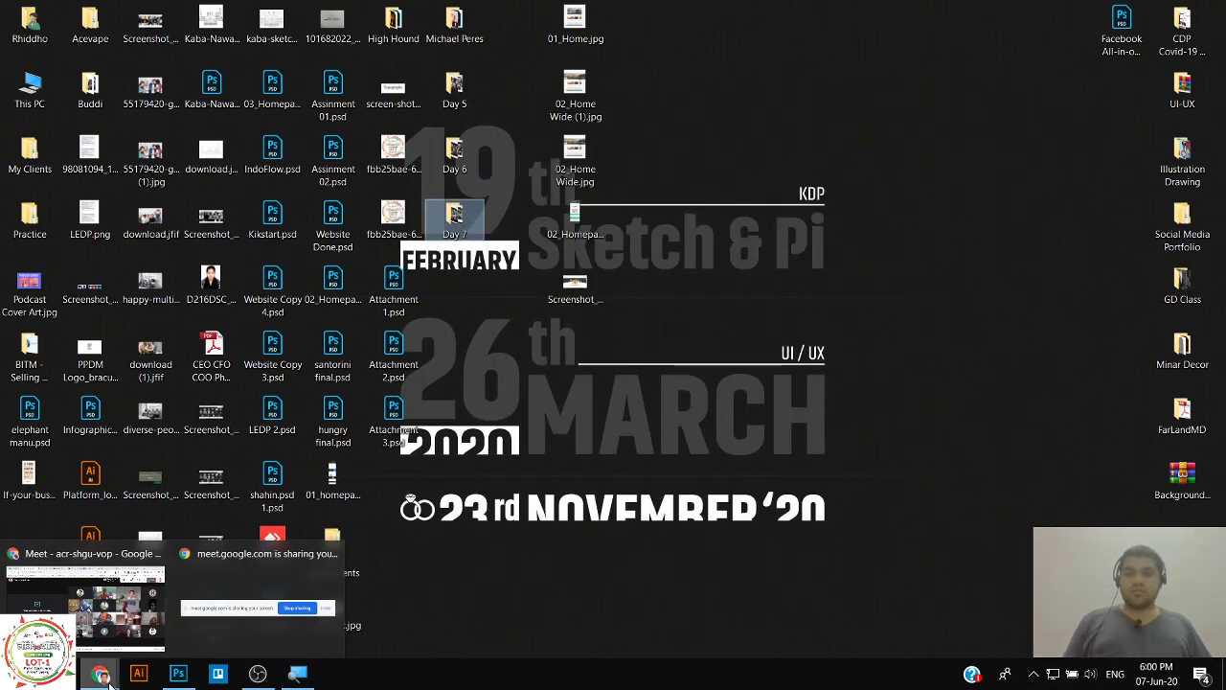
{"action": "left_click", "coordinate": [257, 674]}
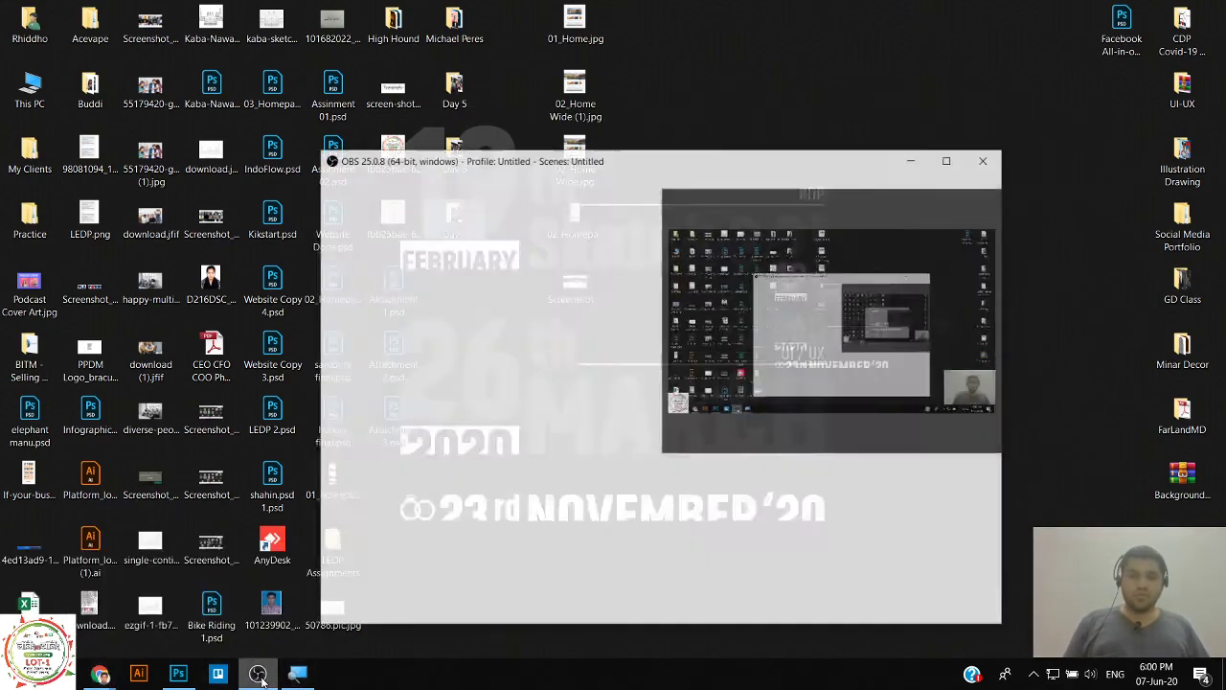
{"action": "left_click", "coordinate": [260, 675]}
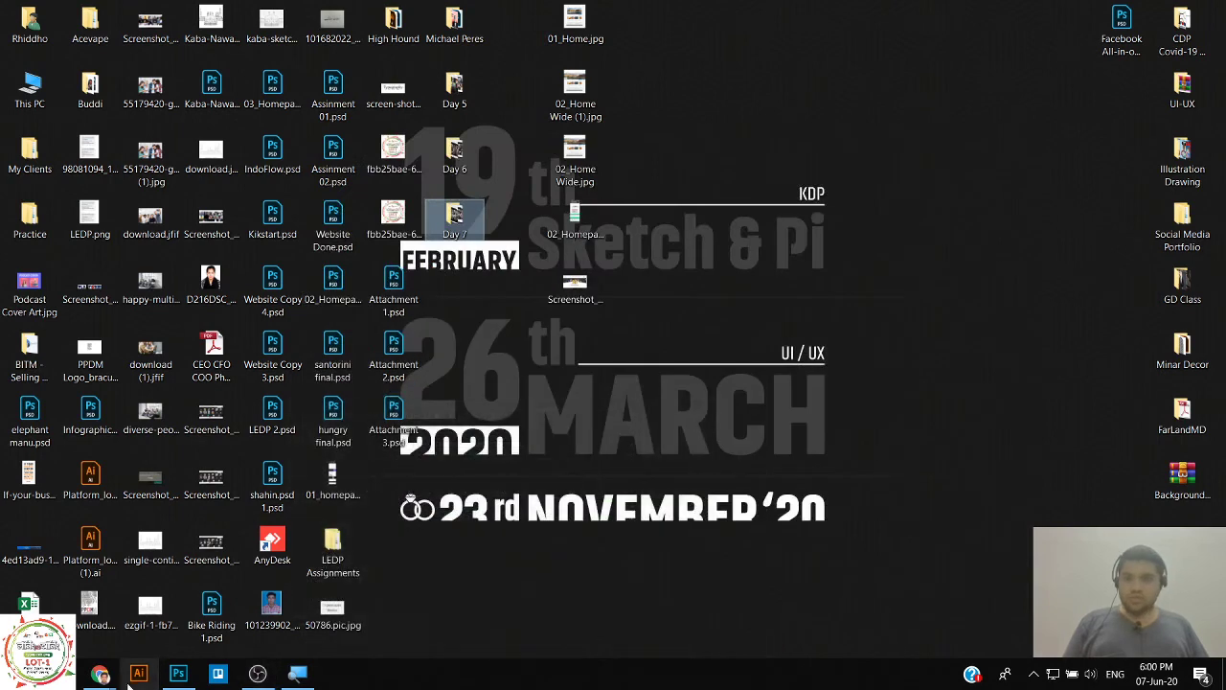
Return to the Google Meet call in Chrome, change its layout to Spotlight and stop presenting the screen.
{"action": "mouse_move", "coordinate": [100, 674]}
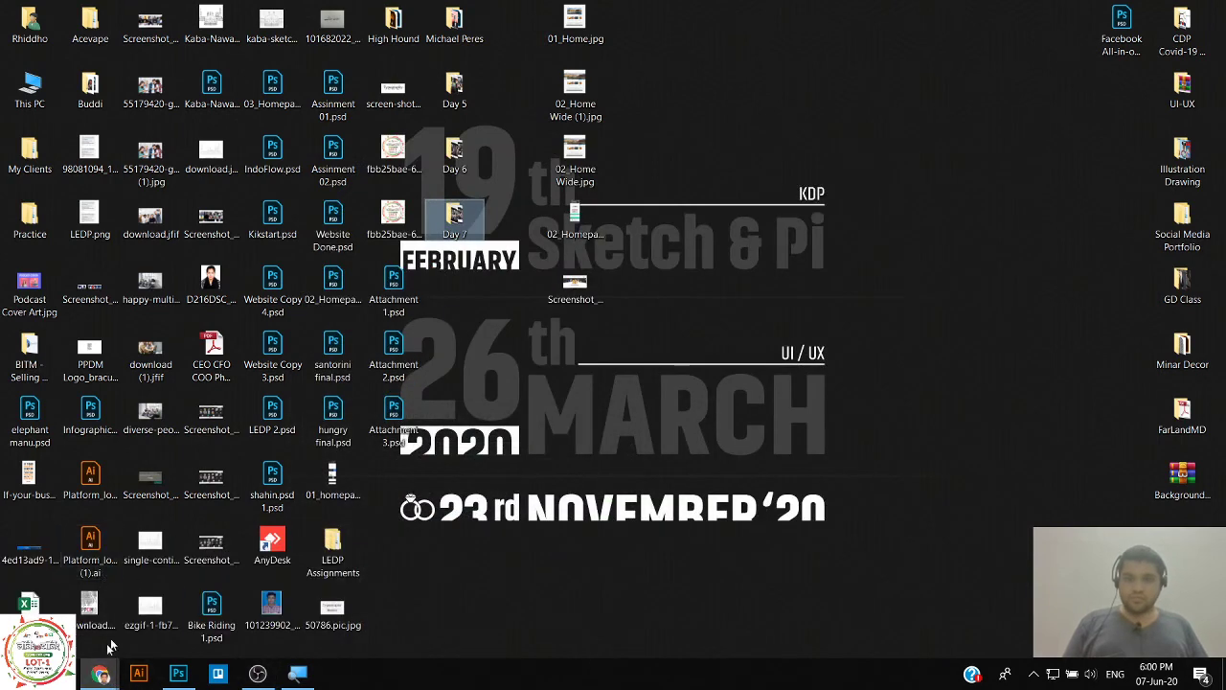
{"action": "left_click", "coordinate": [123, 621]}
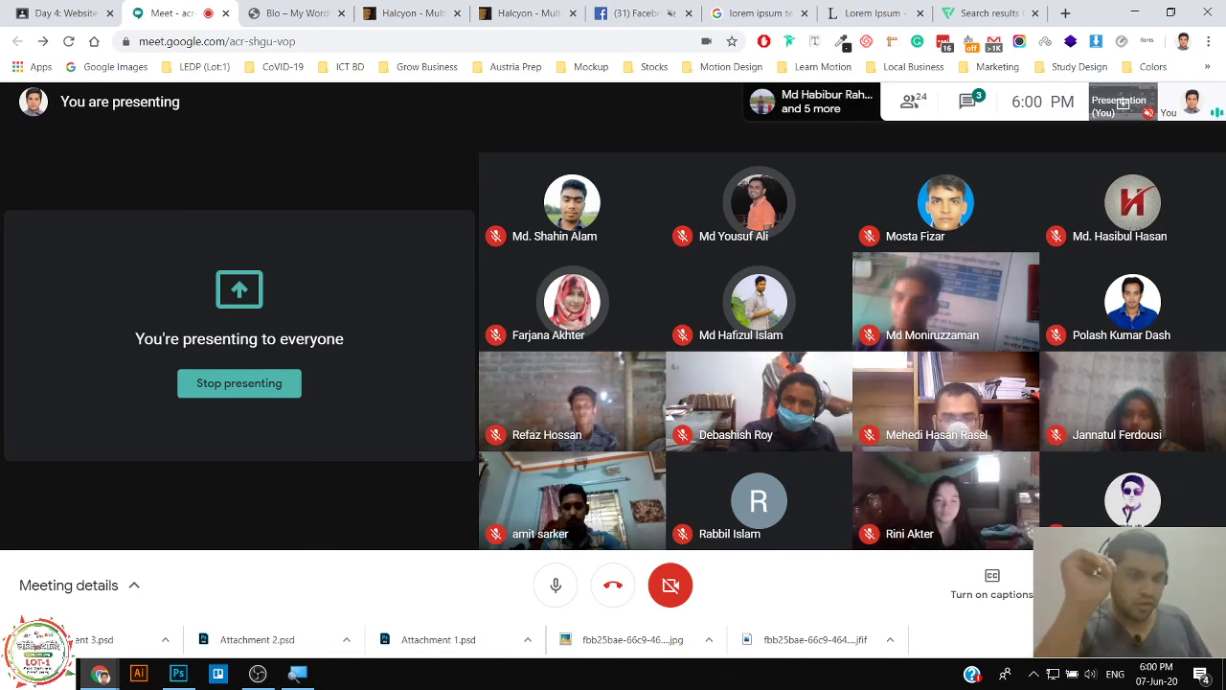
{"action": "left_click", "coordinate": [1198, 584]}
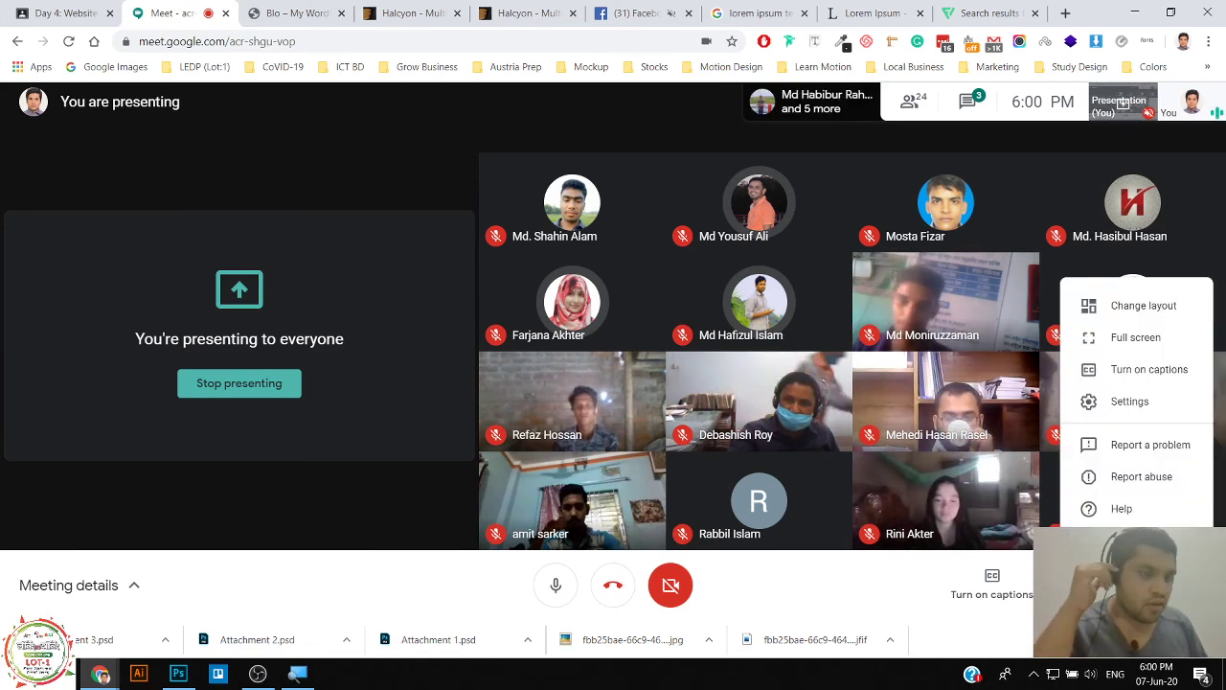
{"action": "left_click", "coordinate": [1148, 309]}
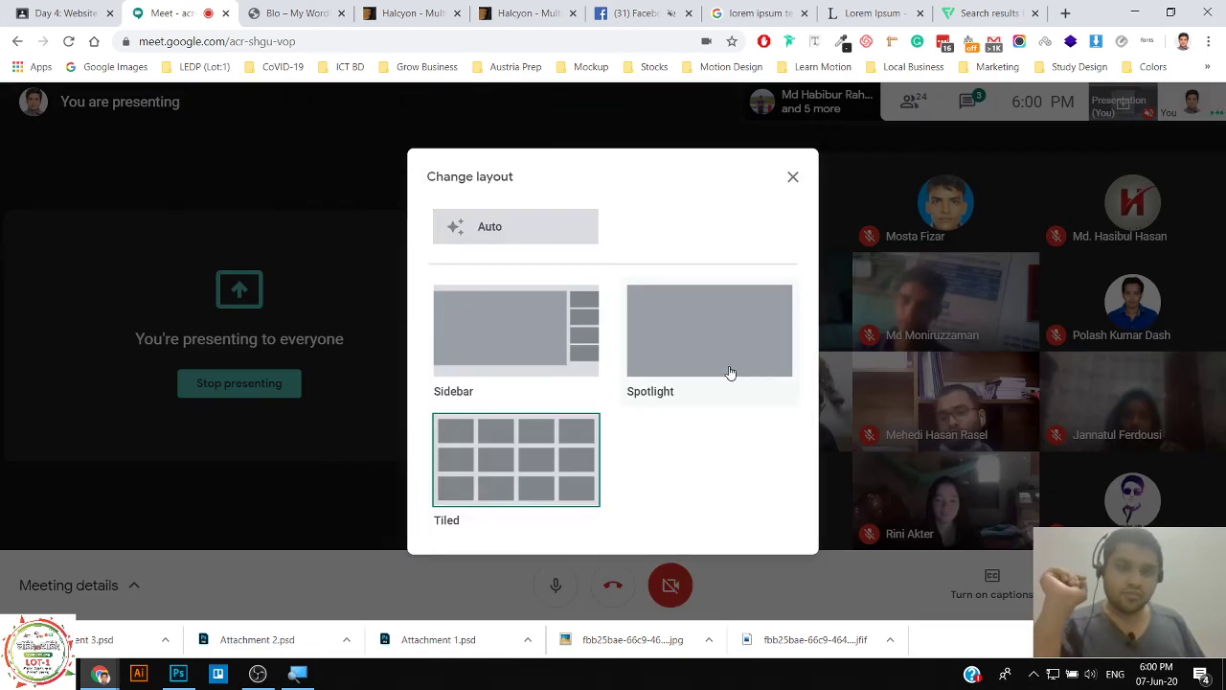
{"action": "left_click", "coordinate": [730, 372]}
{"action": "key", "text": "Escape"}
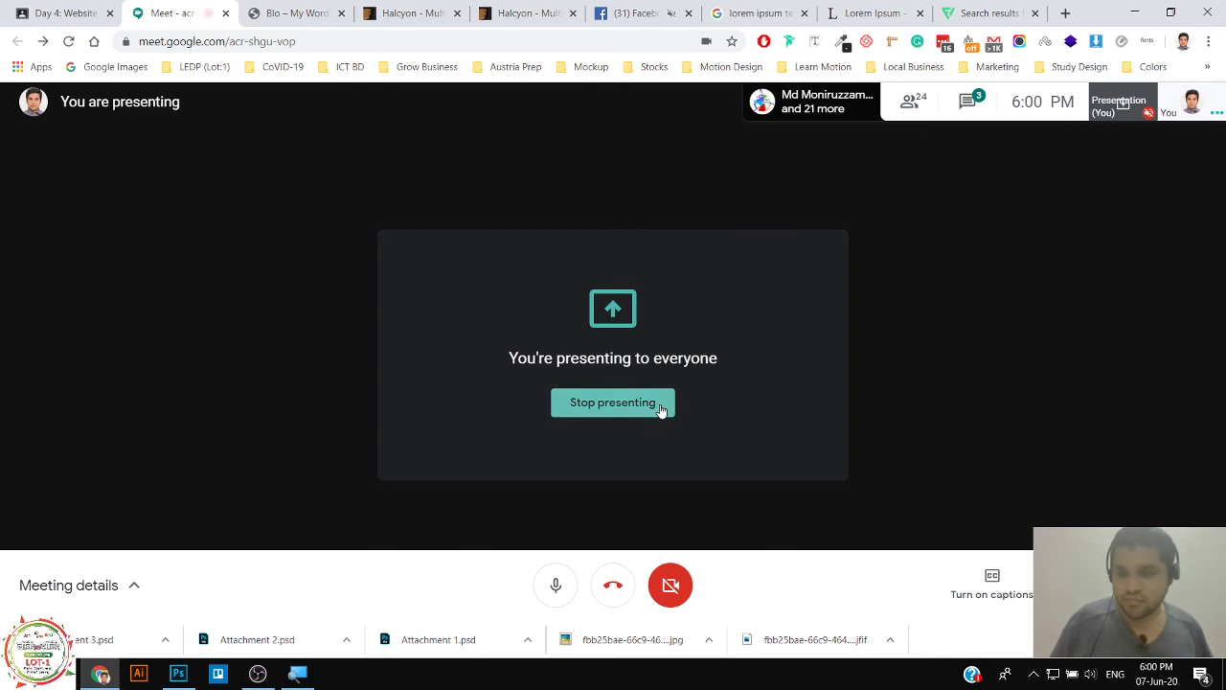
{"action": "left_click", "coordinate": [612, 402]}
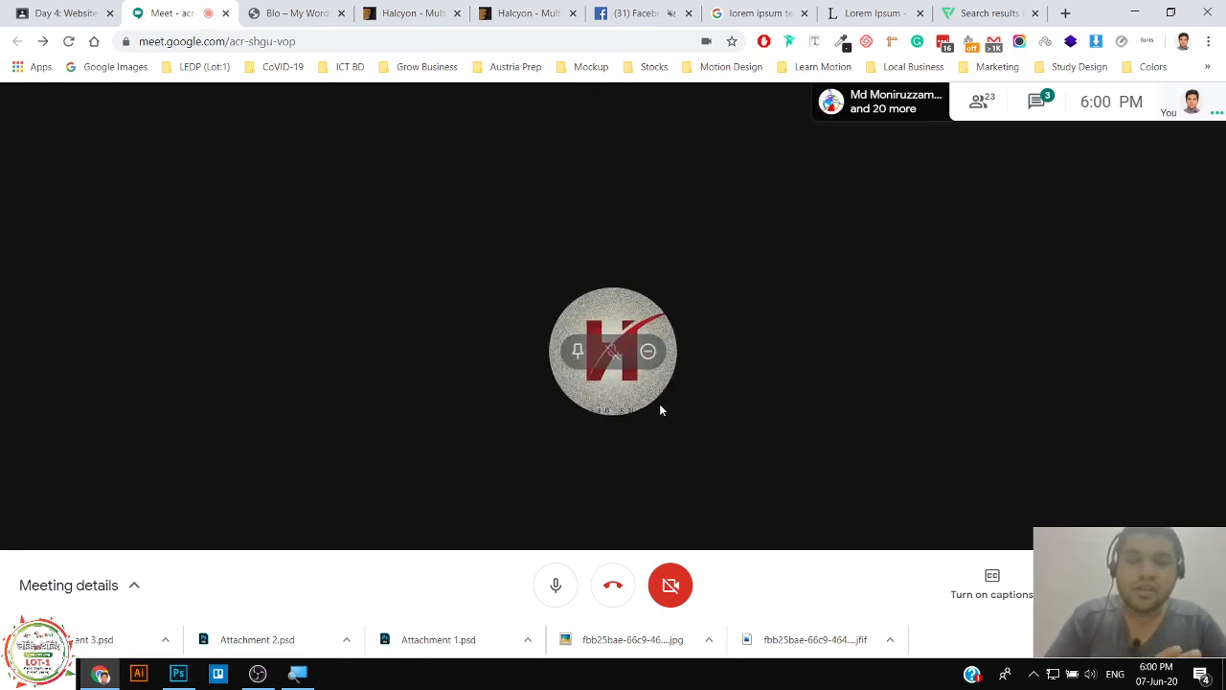